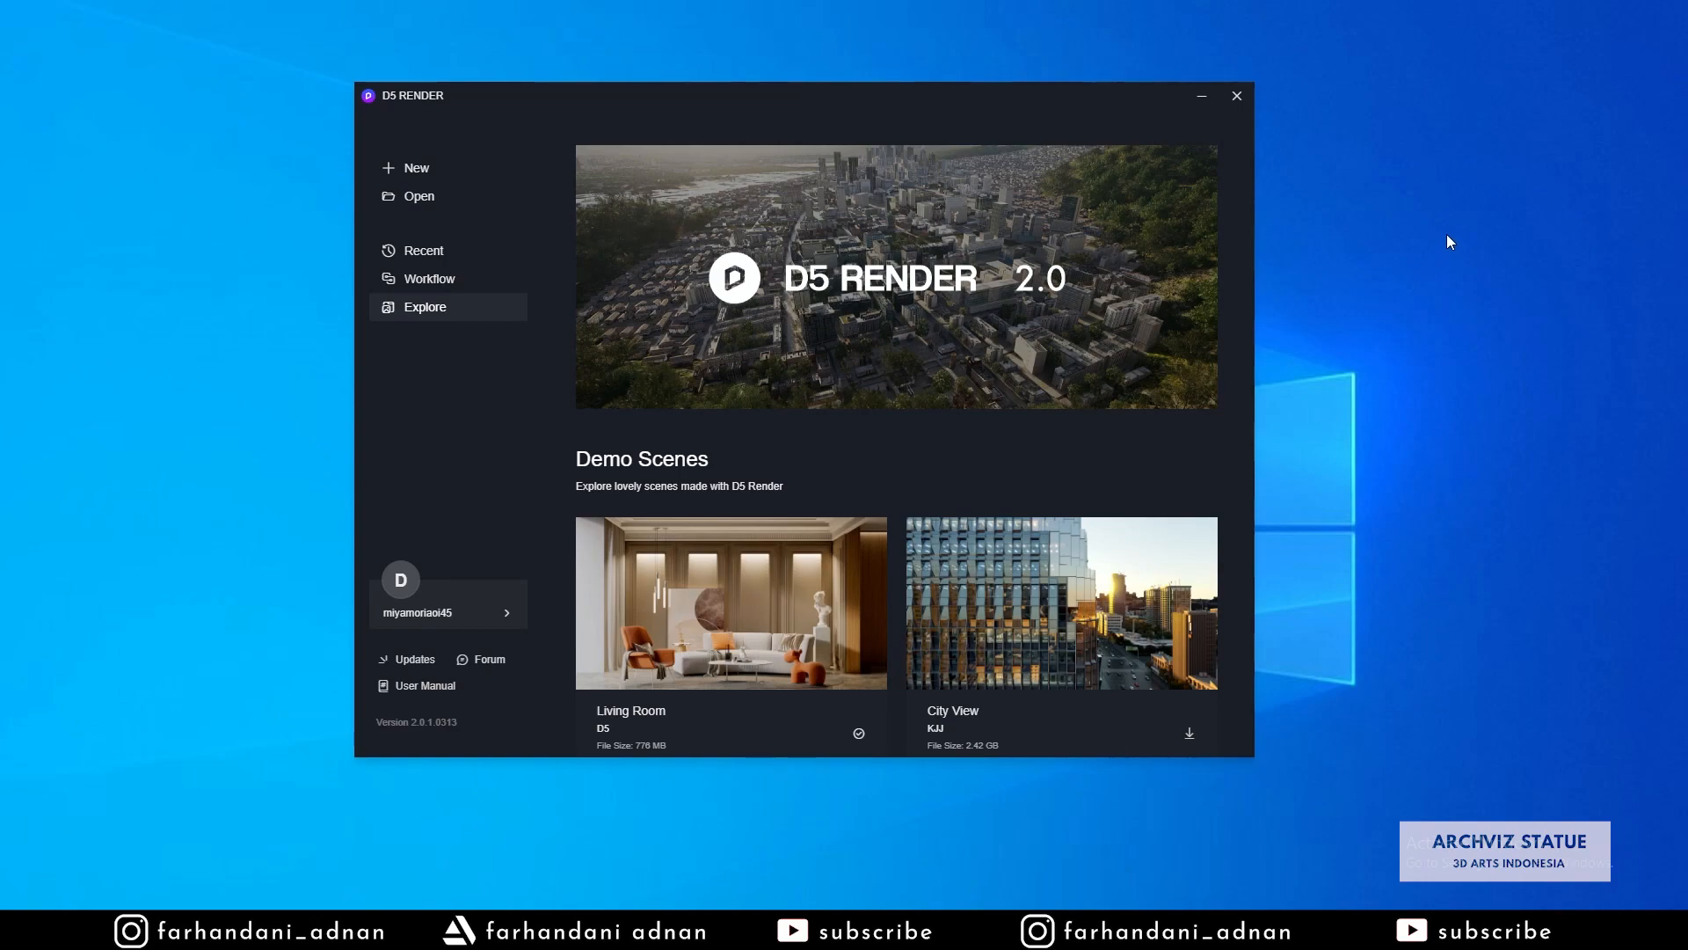
{"action": "left_click_drag", "start_coordinate": [779, 103], "coordinate": [836, 103]}
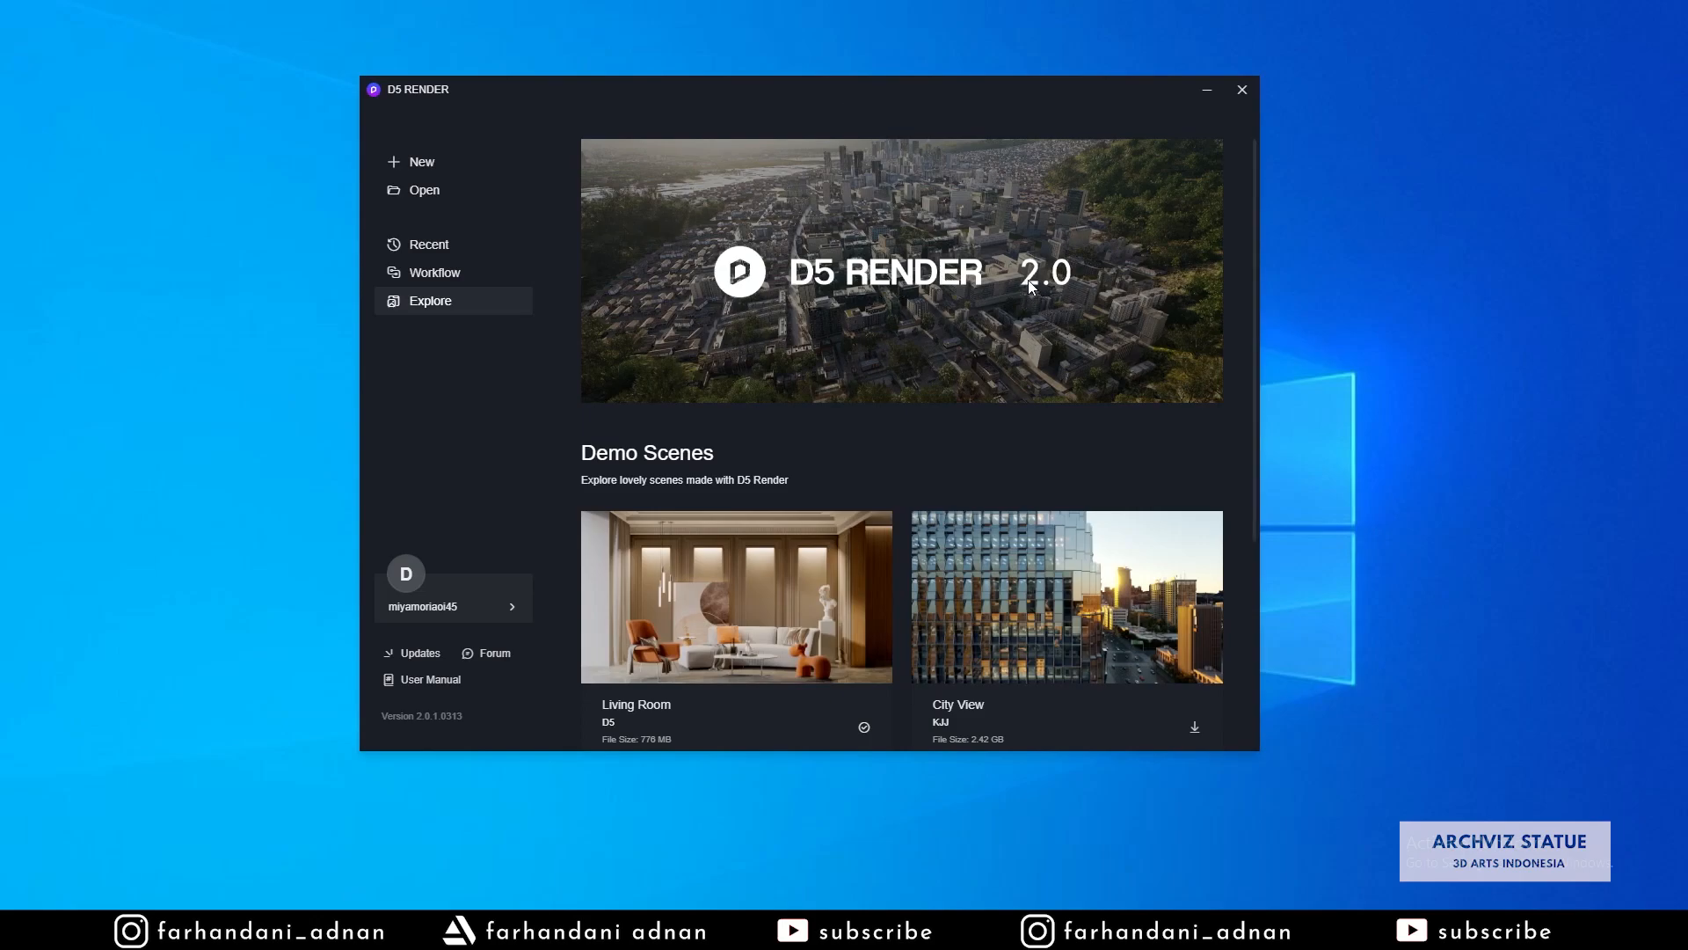
{"action": "mouse_move", "coordinate": [802, 82]}
{"action": "left_mouse_down"}
{"action": "mouse_move", "coordinate": [825, 77]}
{"action": "mouse_move", "coordinate": [795, 90]}
{"action": "left_mouse_up"}
{"action": "right_click", "coordinate": [1414, 104]}
{"action": "left_click", "coordinate": [1478, 157]}
{"action": "left_click_drag", "start_coordinate": [768, 93], "coordinate": [777, 92]}
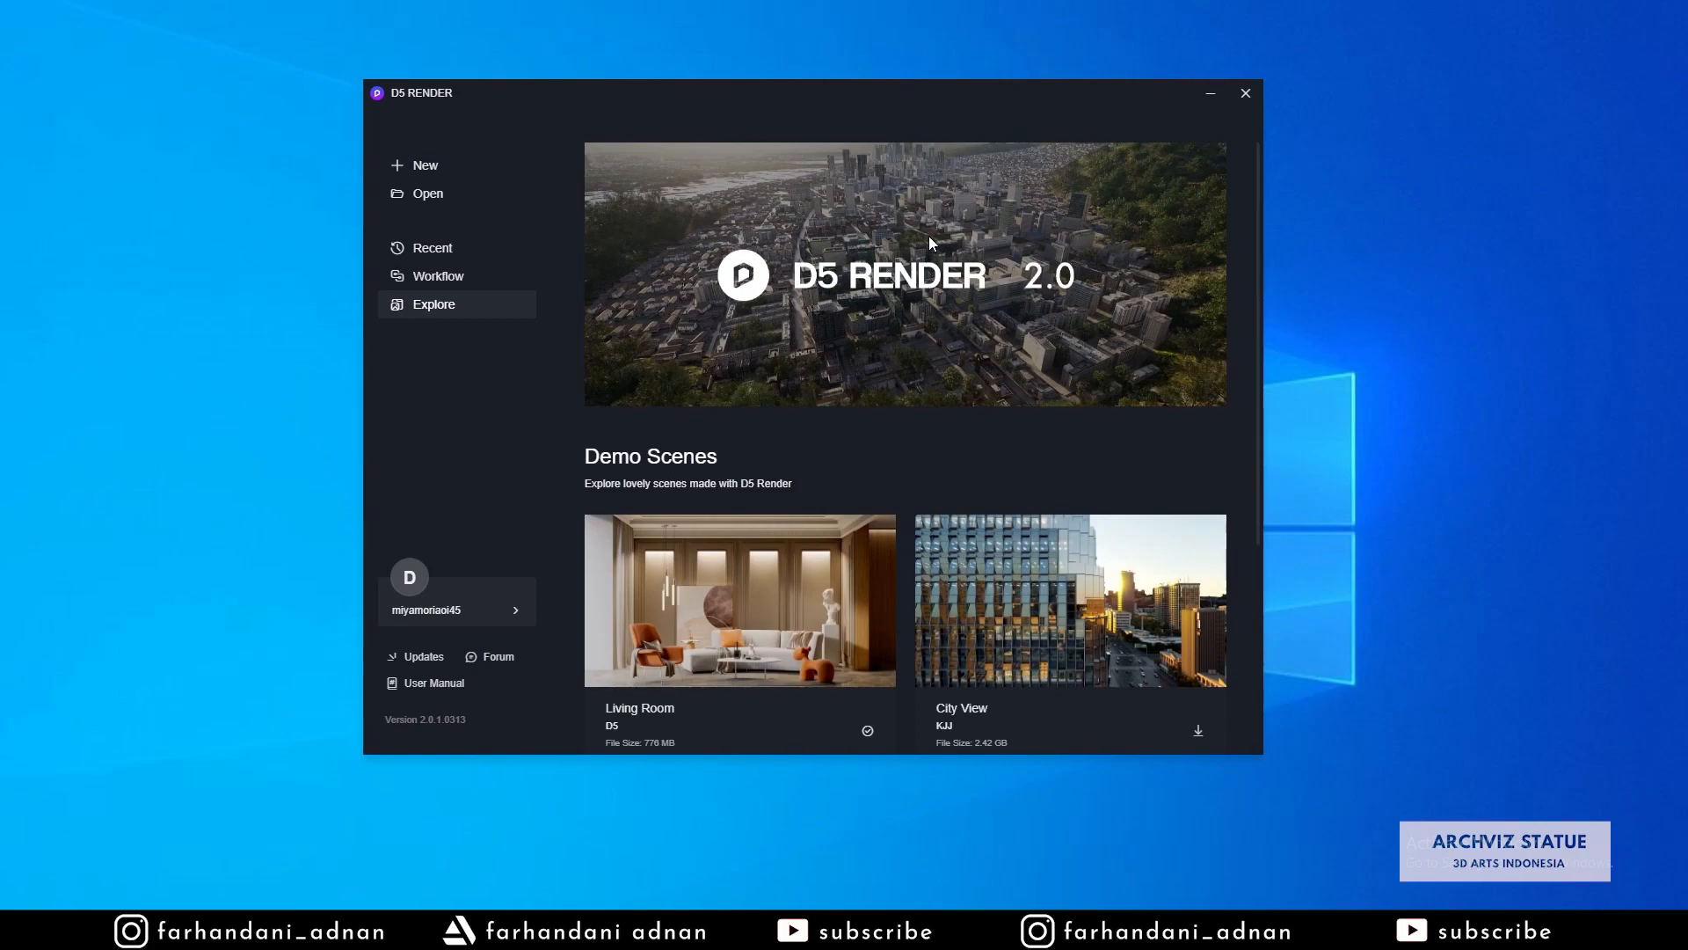
{"action": "left_click_drag", "start_coordinate": [794, 97], "coordinate": [796, 115]}
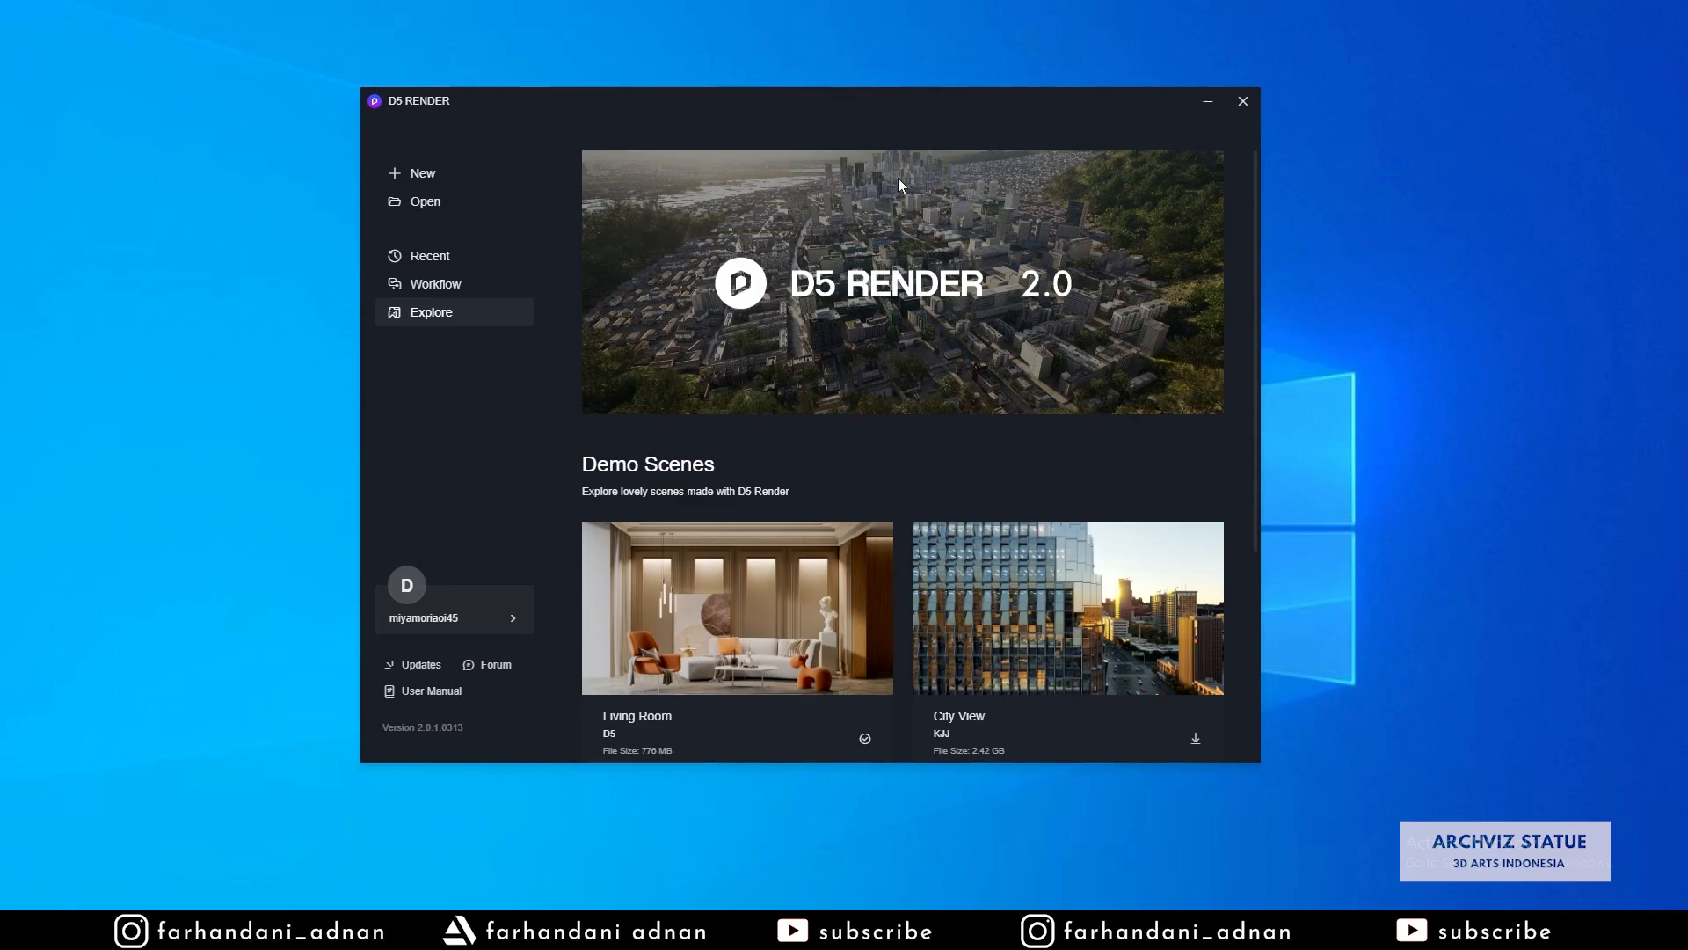
{"action": "left_click_drag", "start_coordinate": [813, 112], "coordinate": [719, 113]}
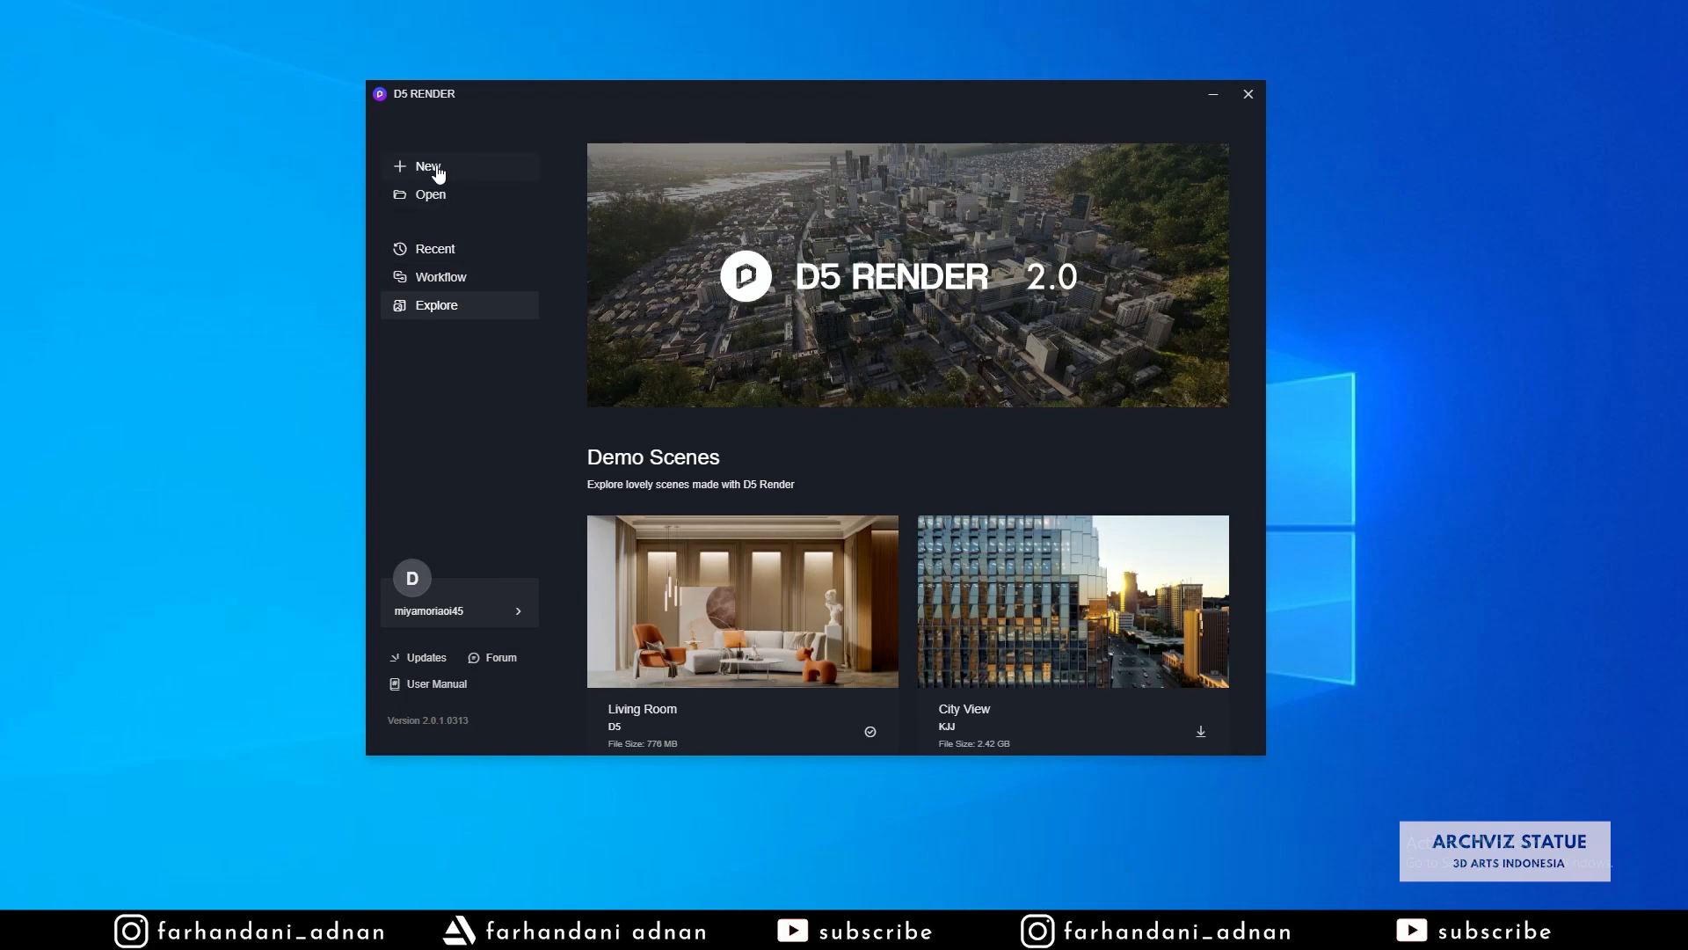
- Create a new empty project from the welcome window
{"action": "scroll", "coordinate": [838, 462], "scroll_direction": "down", "scroll_amount": 3}
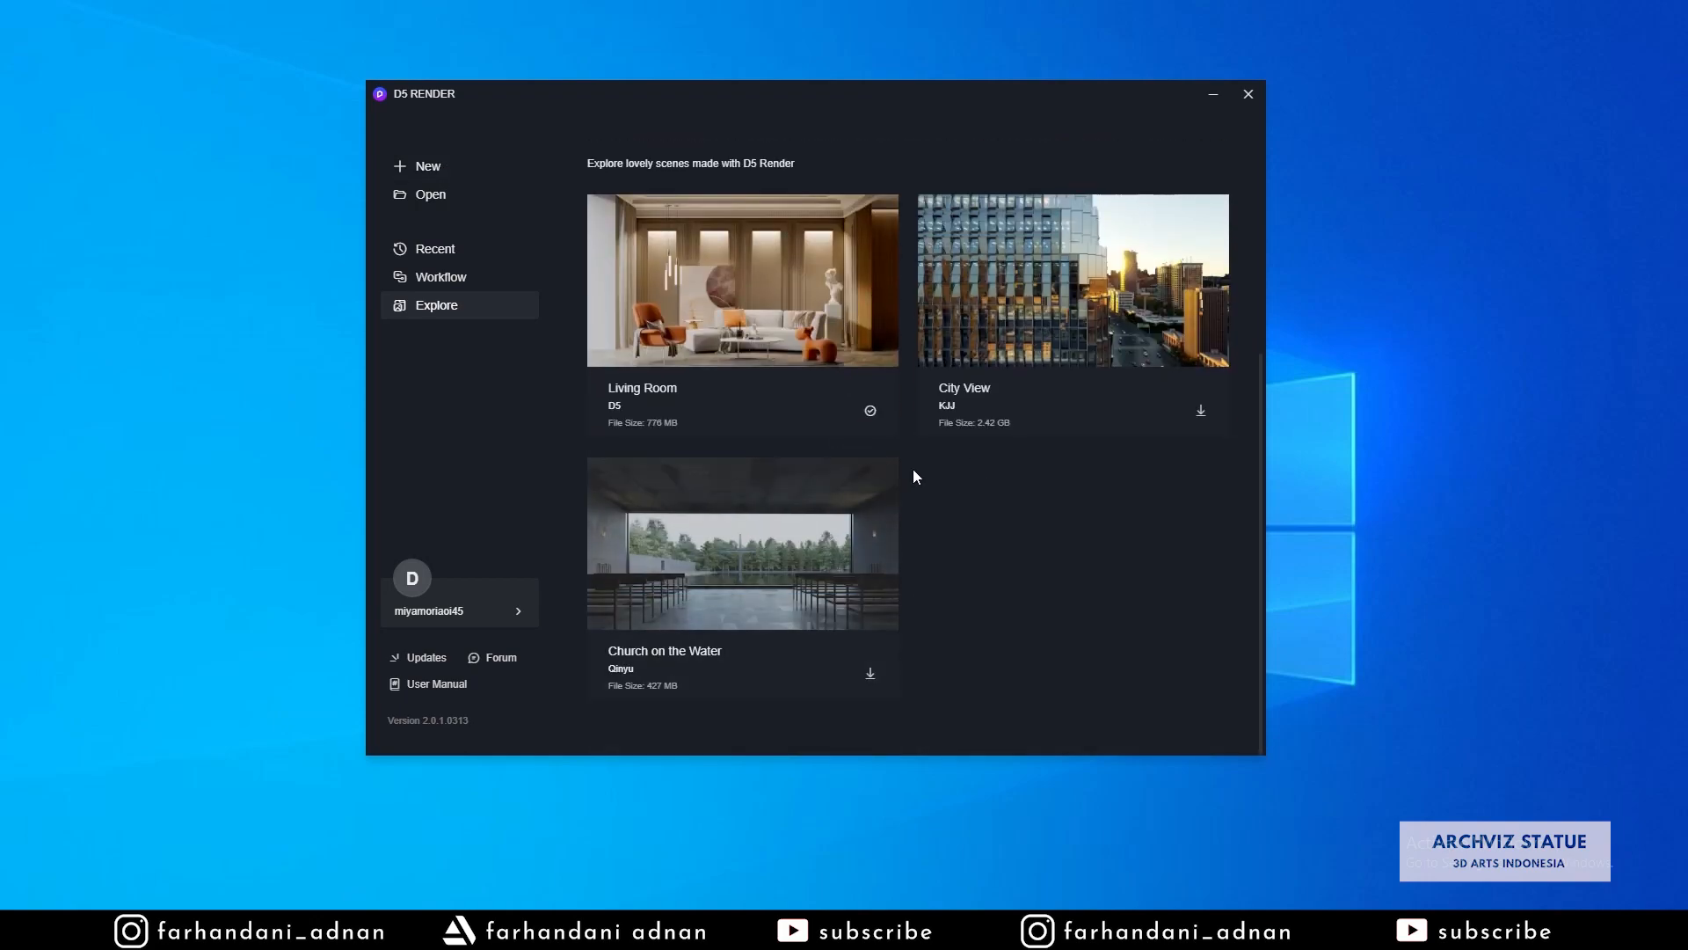
{"action": "scroll", "coordinate": [948, 474], "scroll_direction": "up", "scroll_amount": 3}
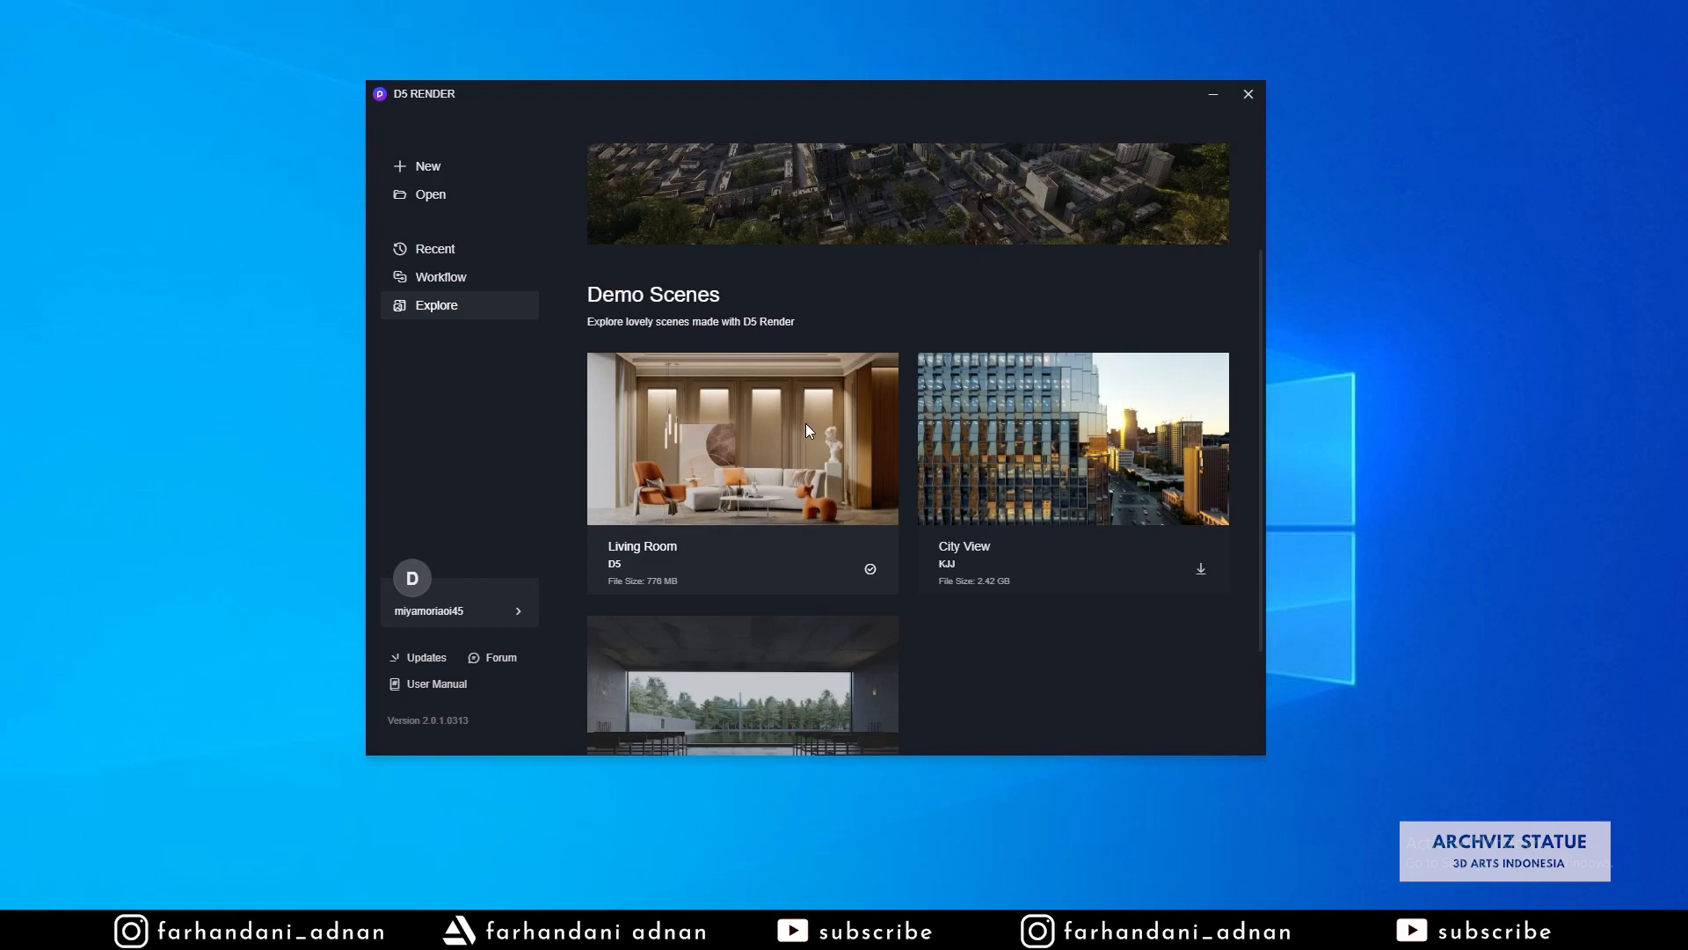
{"action": "scroll", "coordinate": [874, 468], "scroll_direction": "down", "scroll_amount": 2}
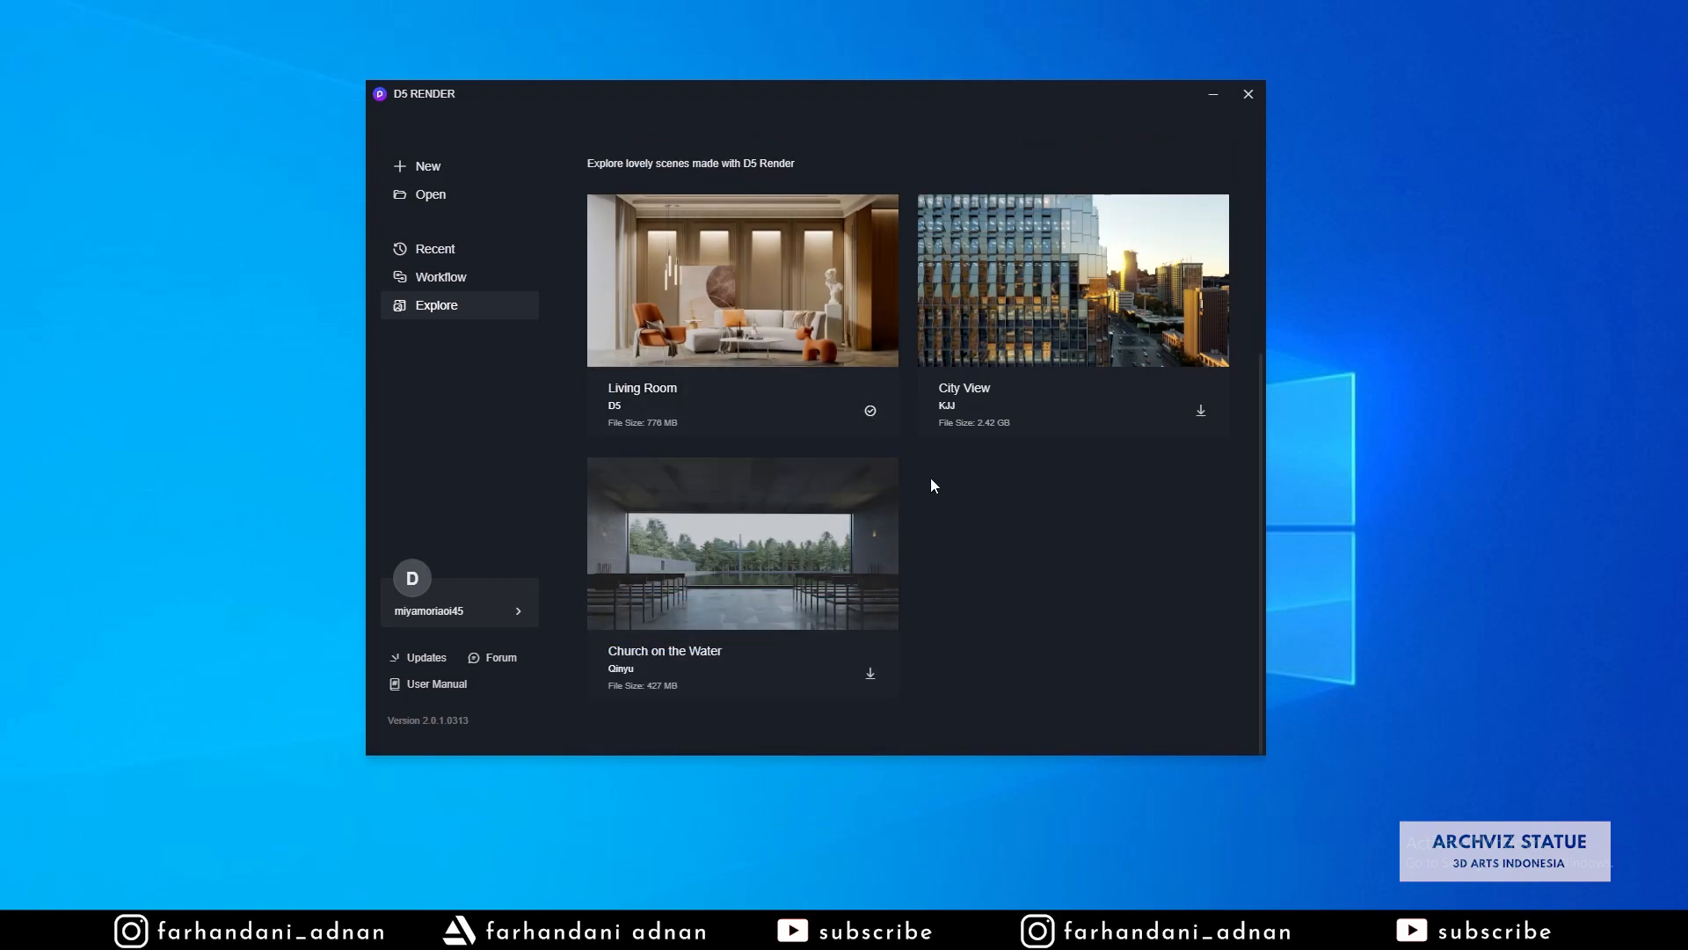
{"action": "scroll", "coordinate": [930, 479], "scroll_direction": "up", "scroll_amount": 2}
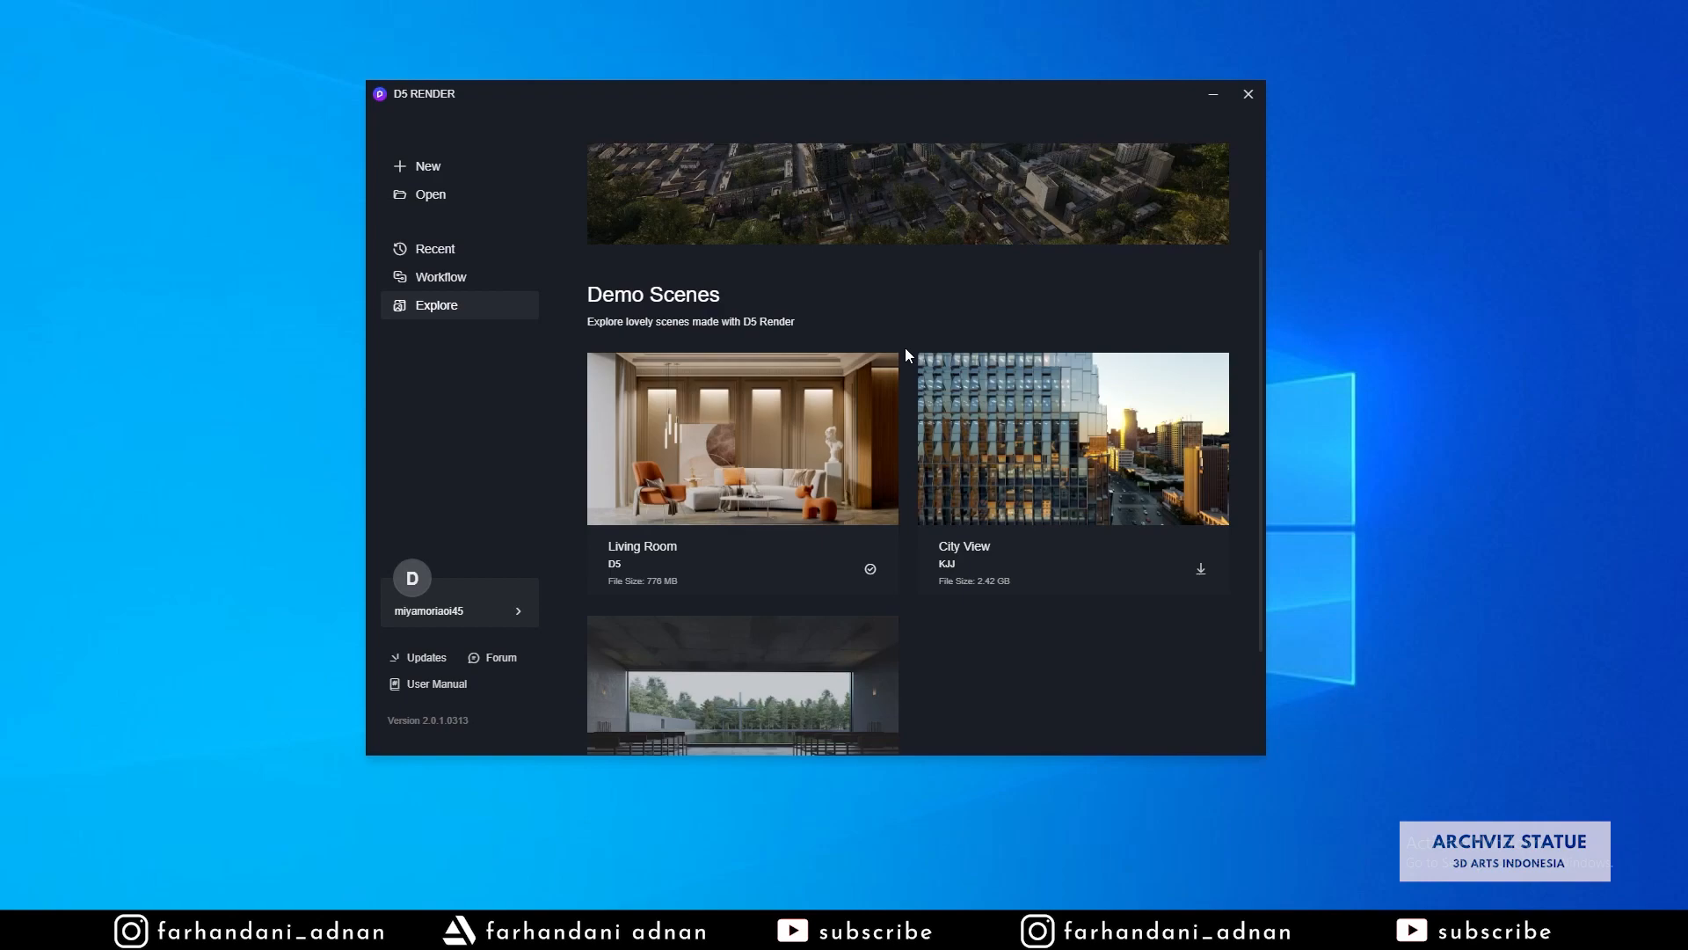
{"action": "scroll", "coordinate": [789, 429], "scroll_direction": "down", "scroll_amount": 1}
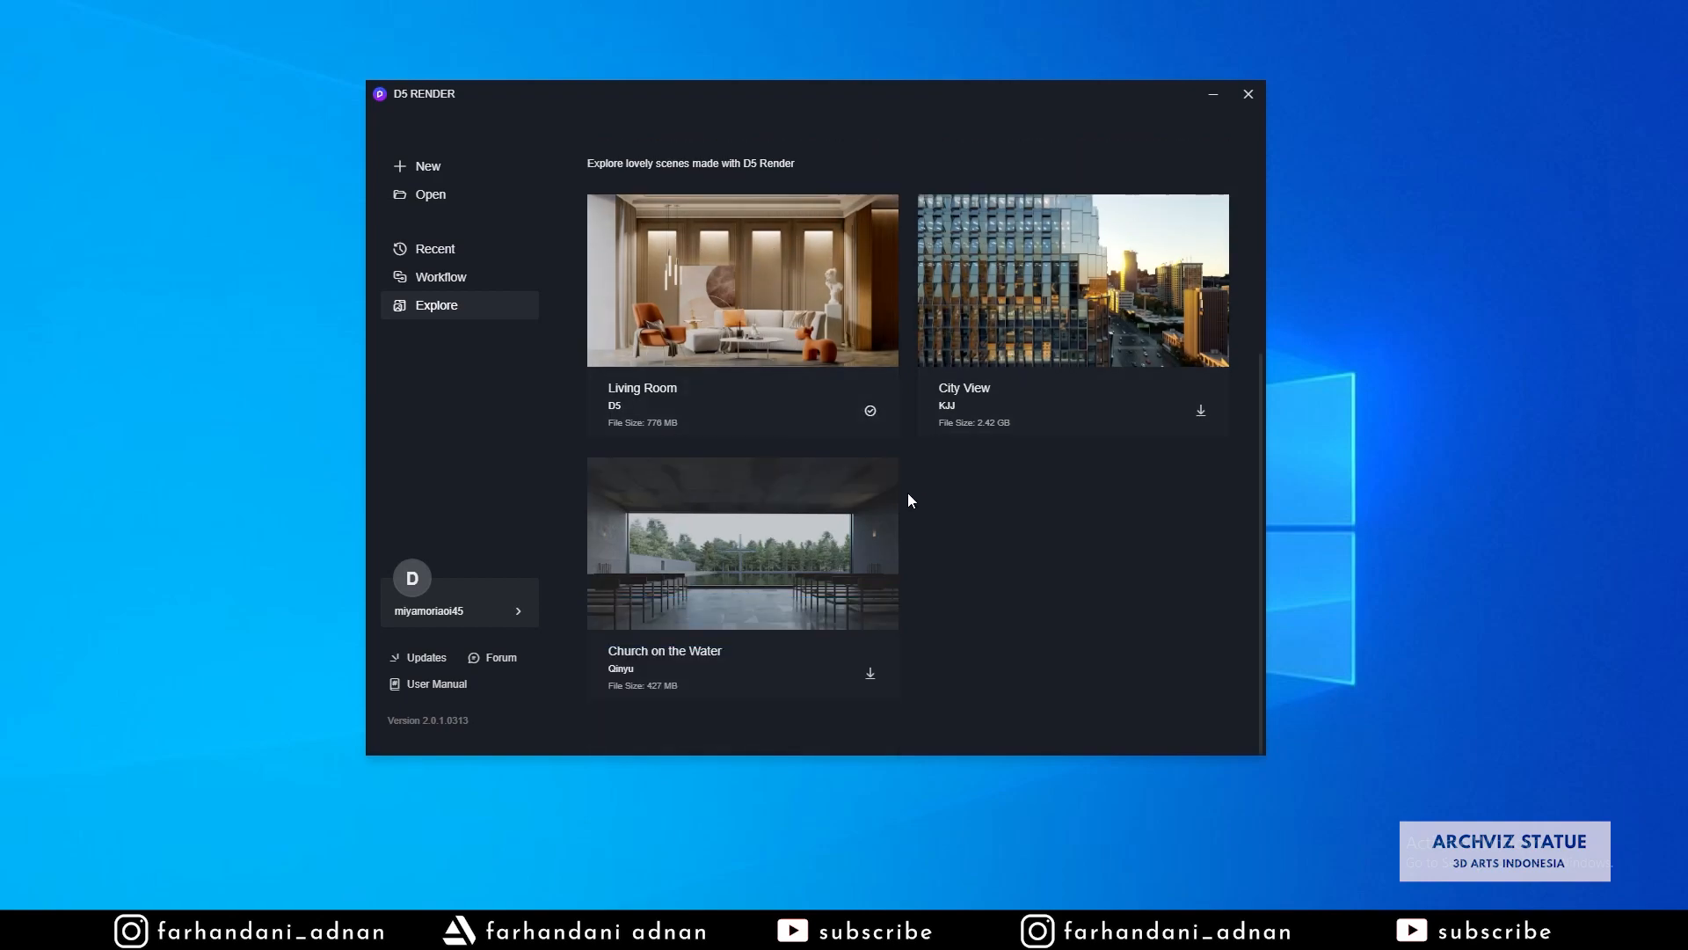
{"action": "scroll", "coordinate": [903, 492], "scroll_direction": "up", "scroll_amount": 2}
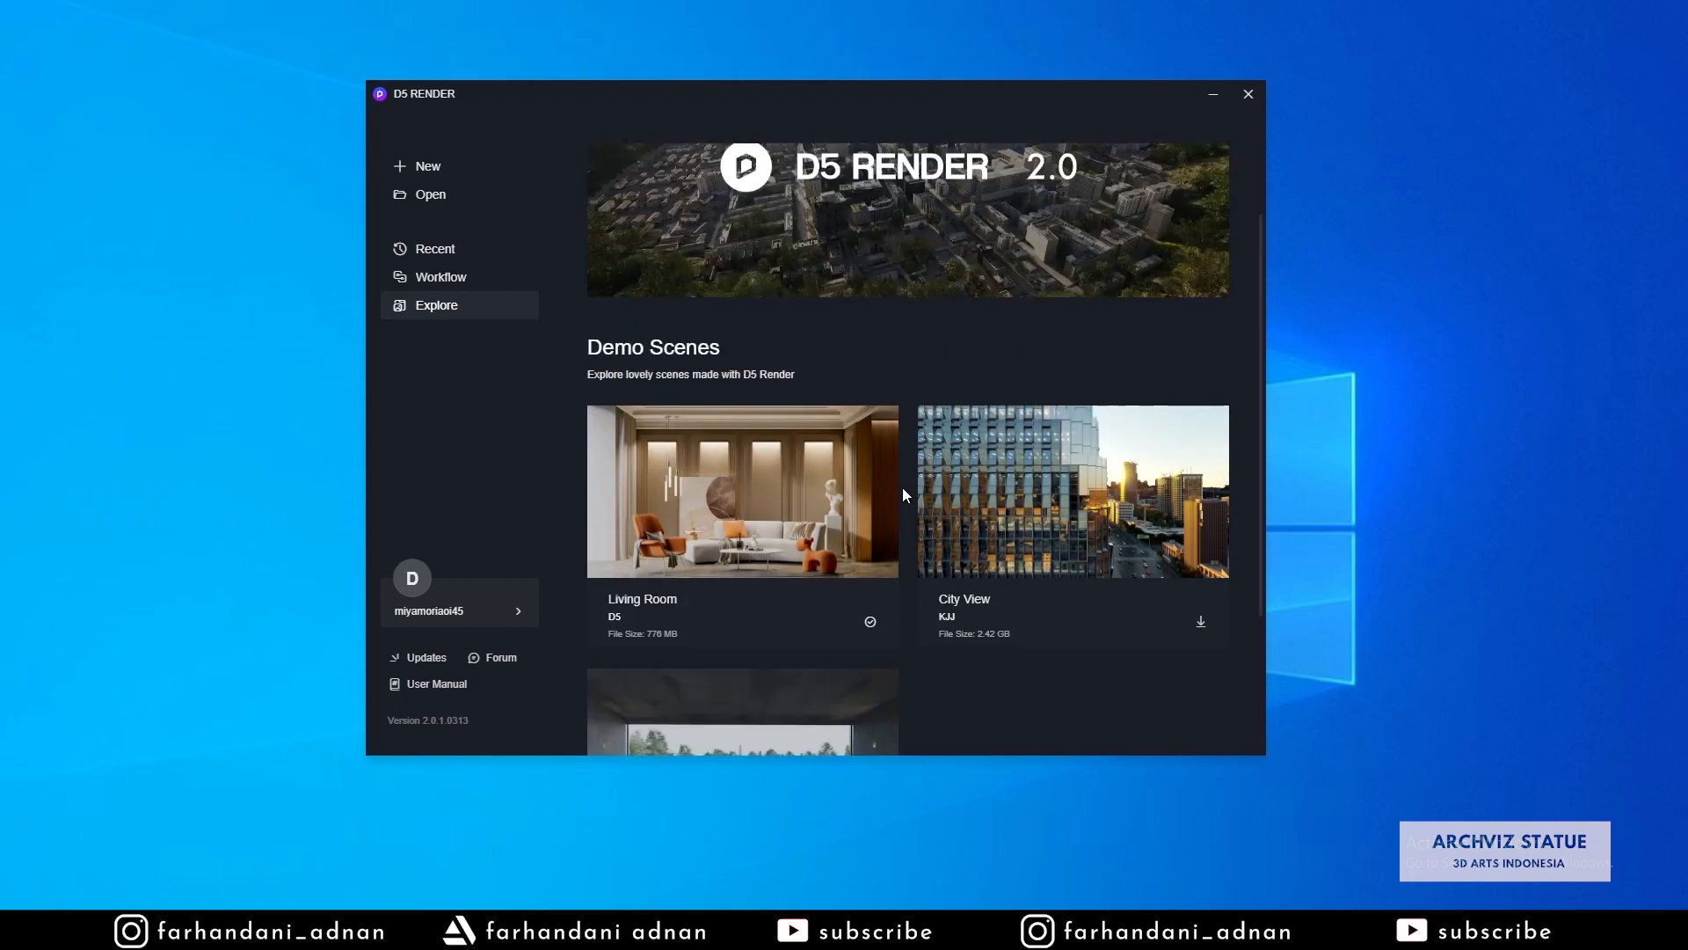
{"action": "left_click", "coordinate": [478, 177]}
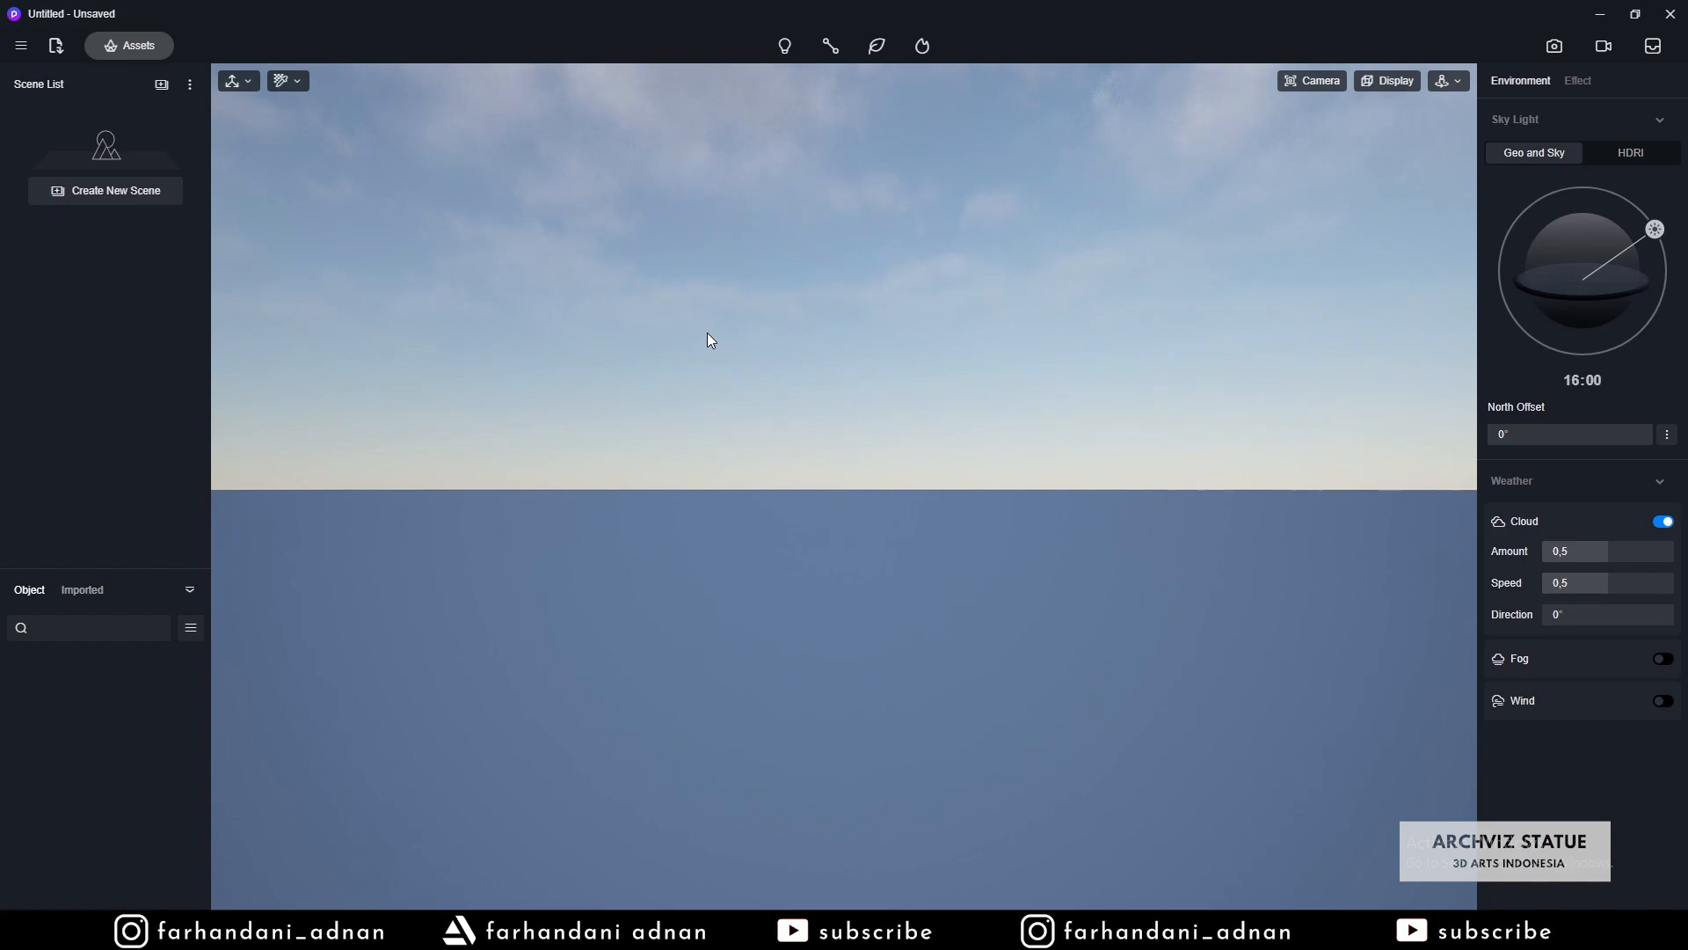
{"action": "left_click", "coordinate": [22, 46]}
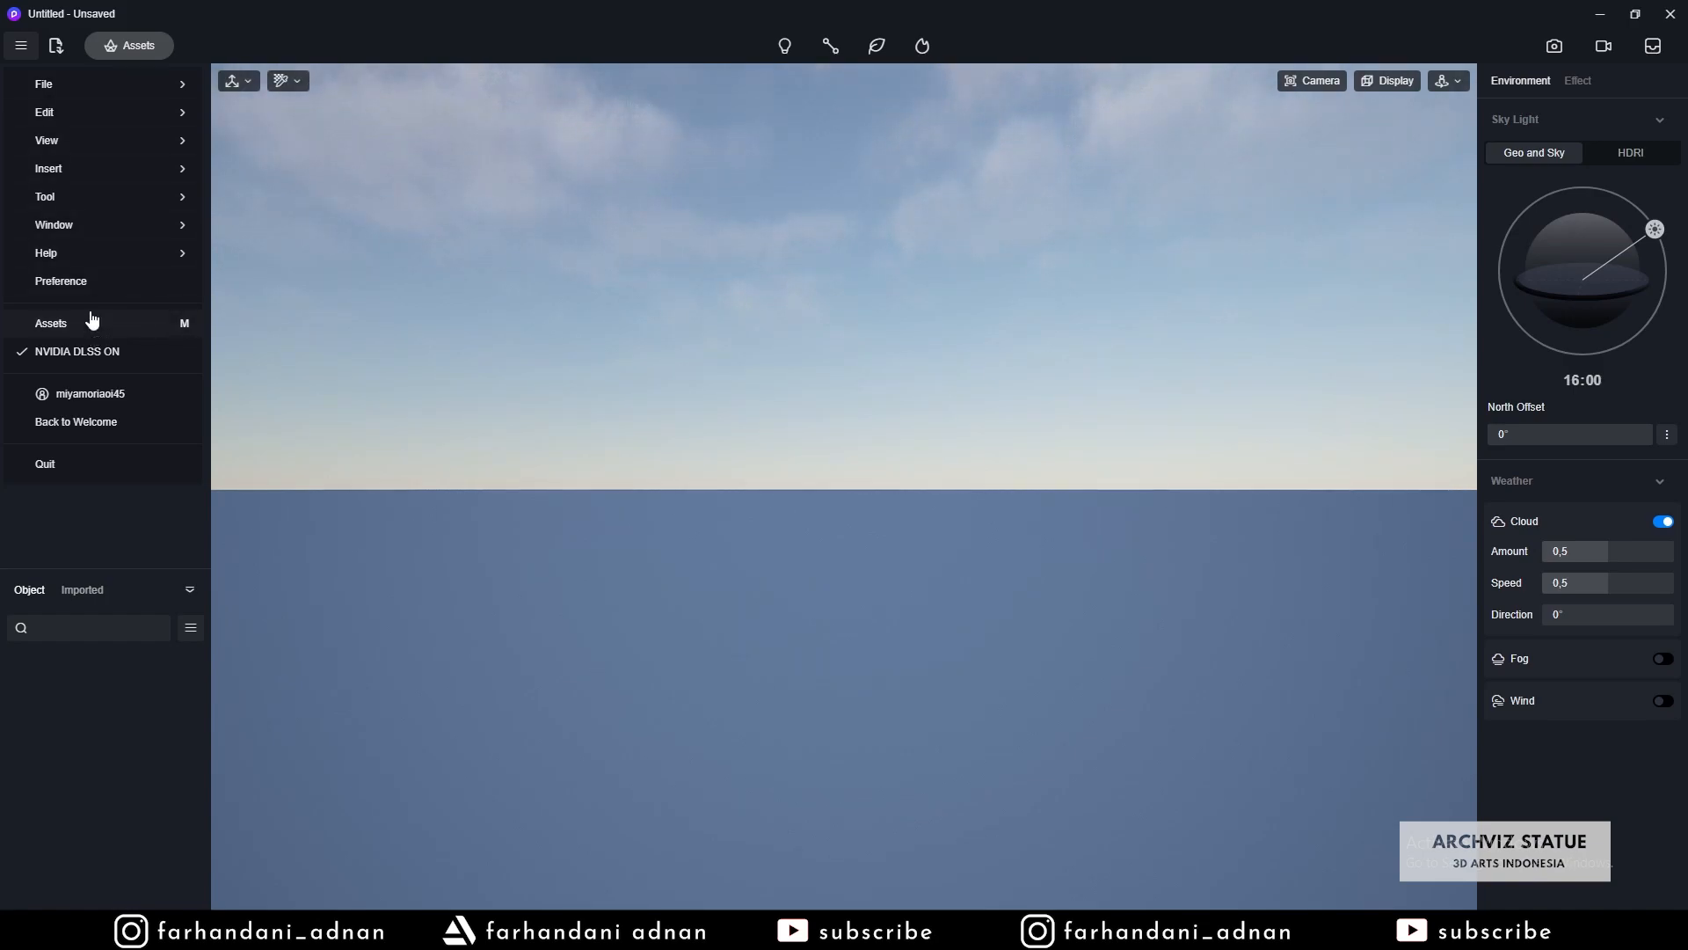
{"action": "mouse_move", "coordinate": [91, 253]}
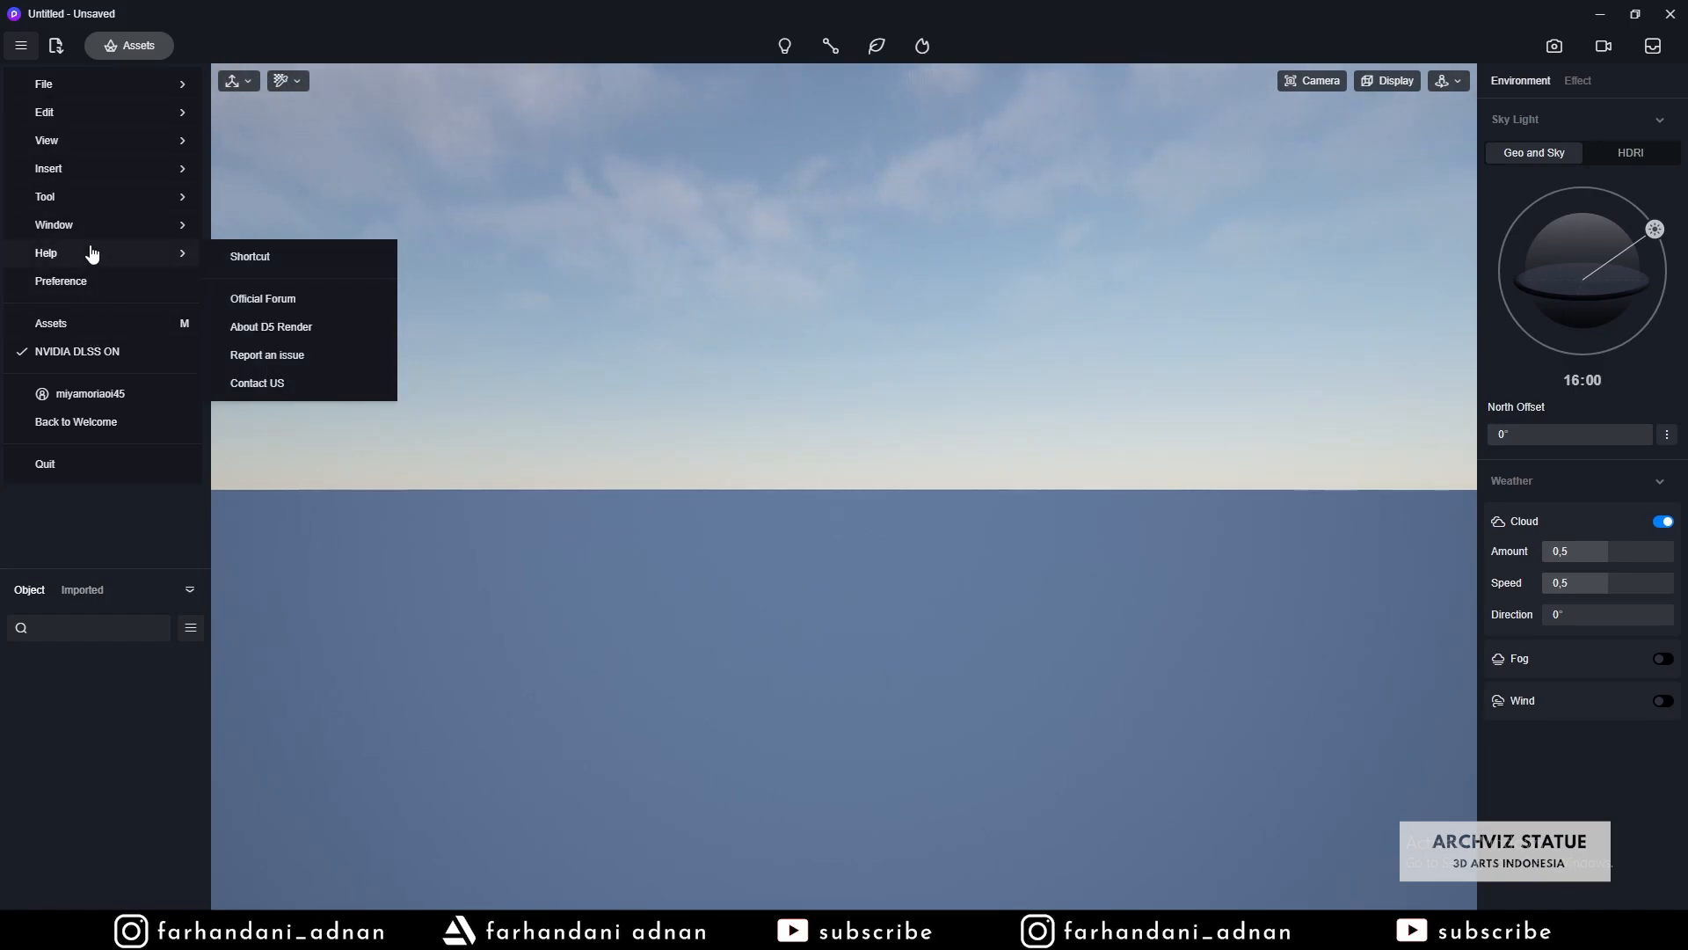
{"action": "left_click", "coordinate": [382, 10]}
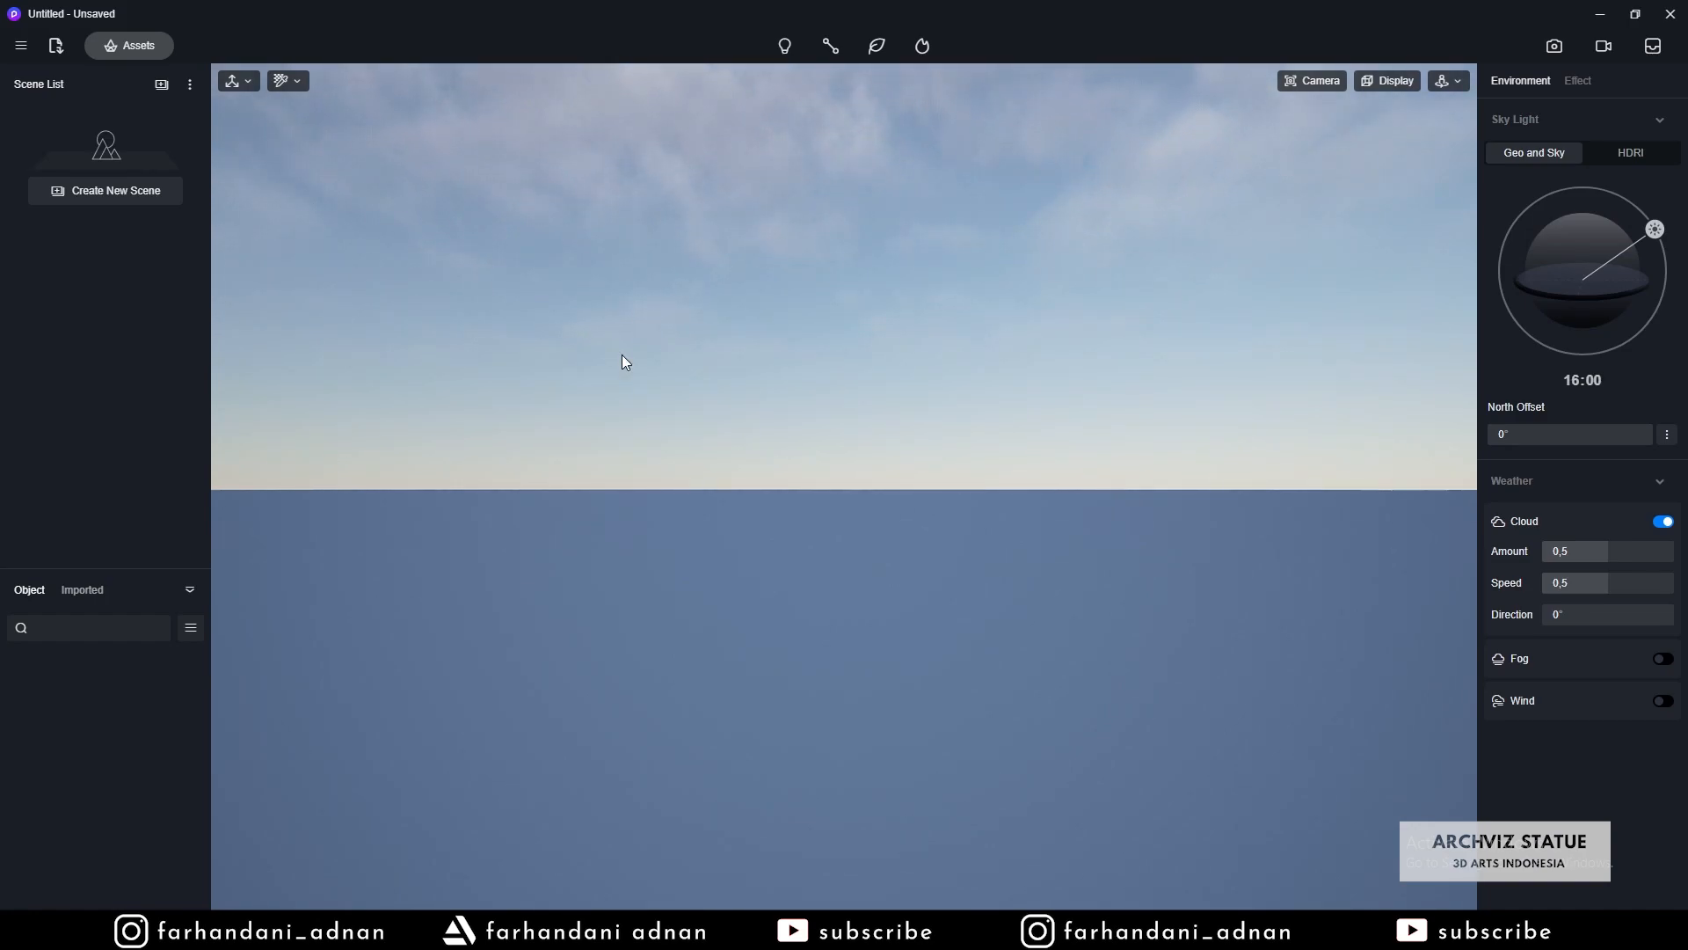
- Save the new project as ArchViz_Statue in the Render D5 folder
{"action": "key", "text": "ctrl+s"}
{"action": "left_click_drag", "start_coordinate": [651, 431], "coordinate": [685, 245]}
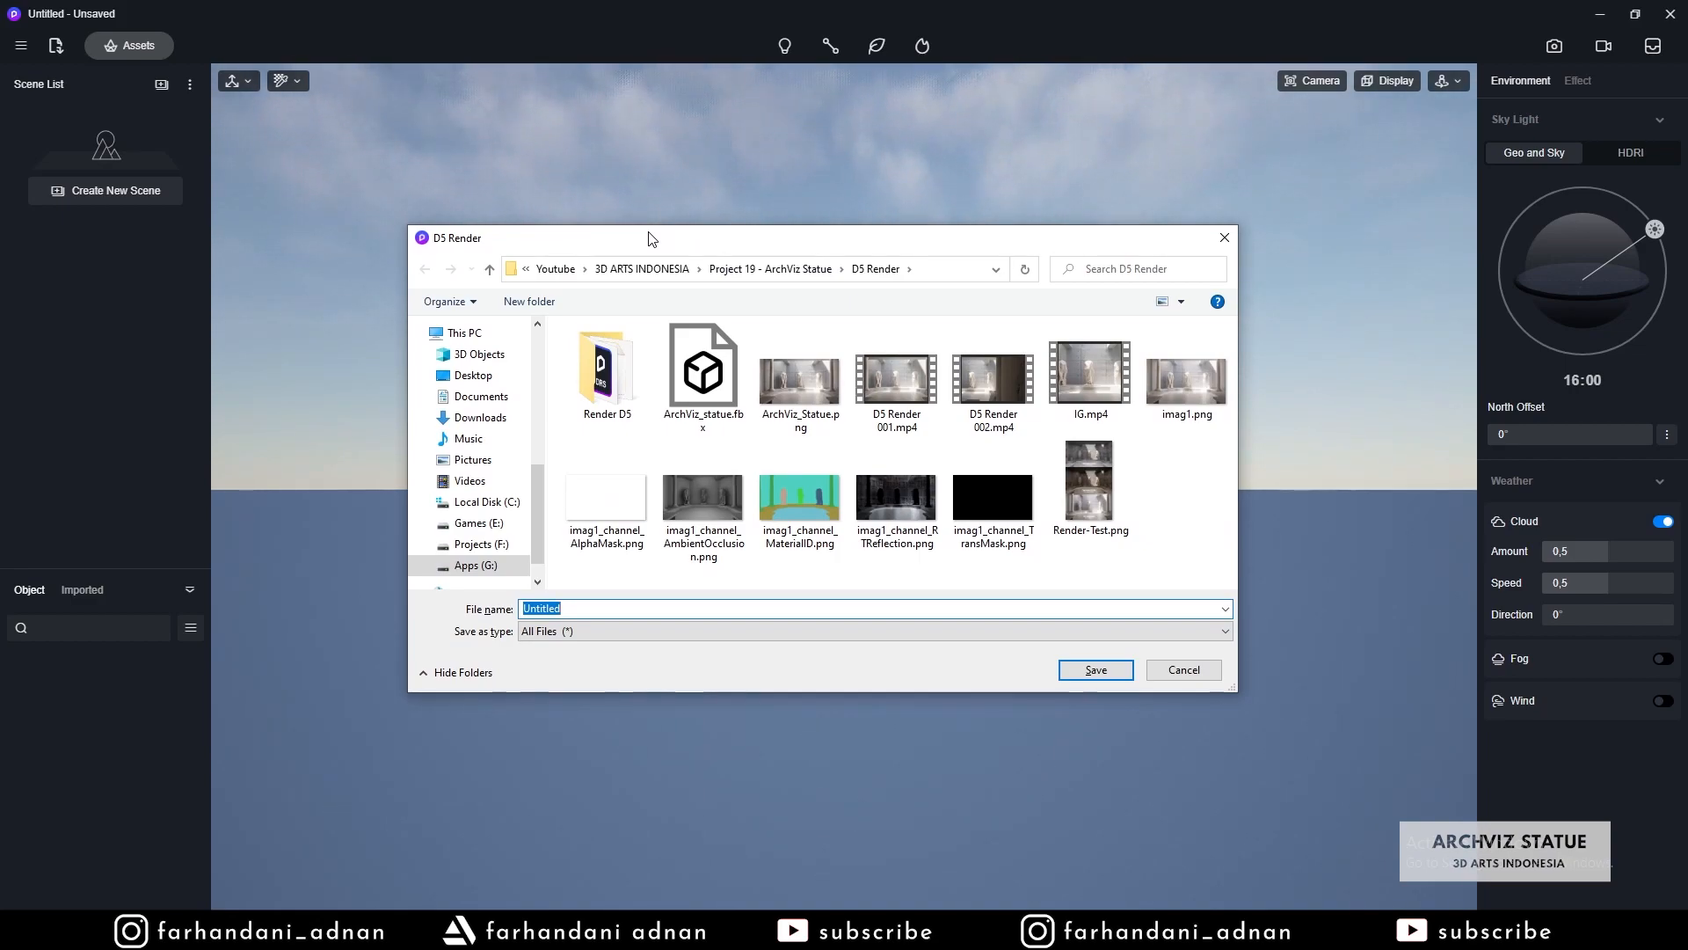
{"action": "left_click_drag", "start_coordinate": [650, 237], "coordinate": [653, 229]}
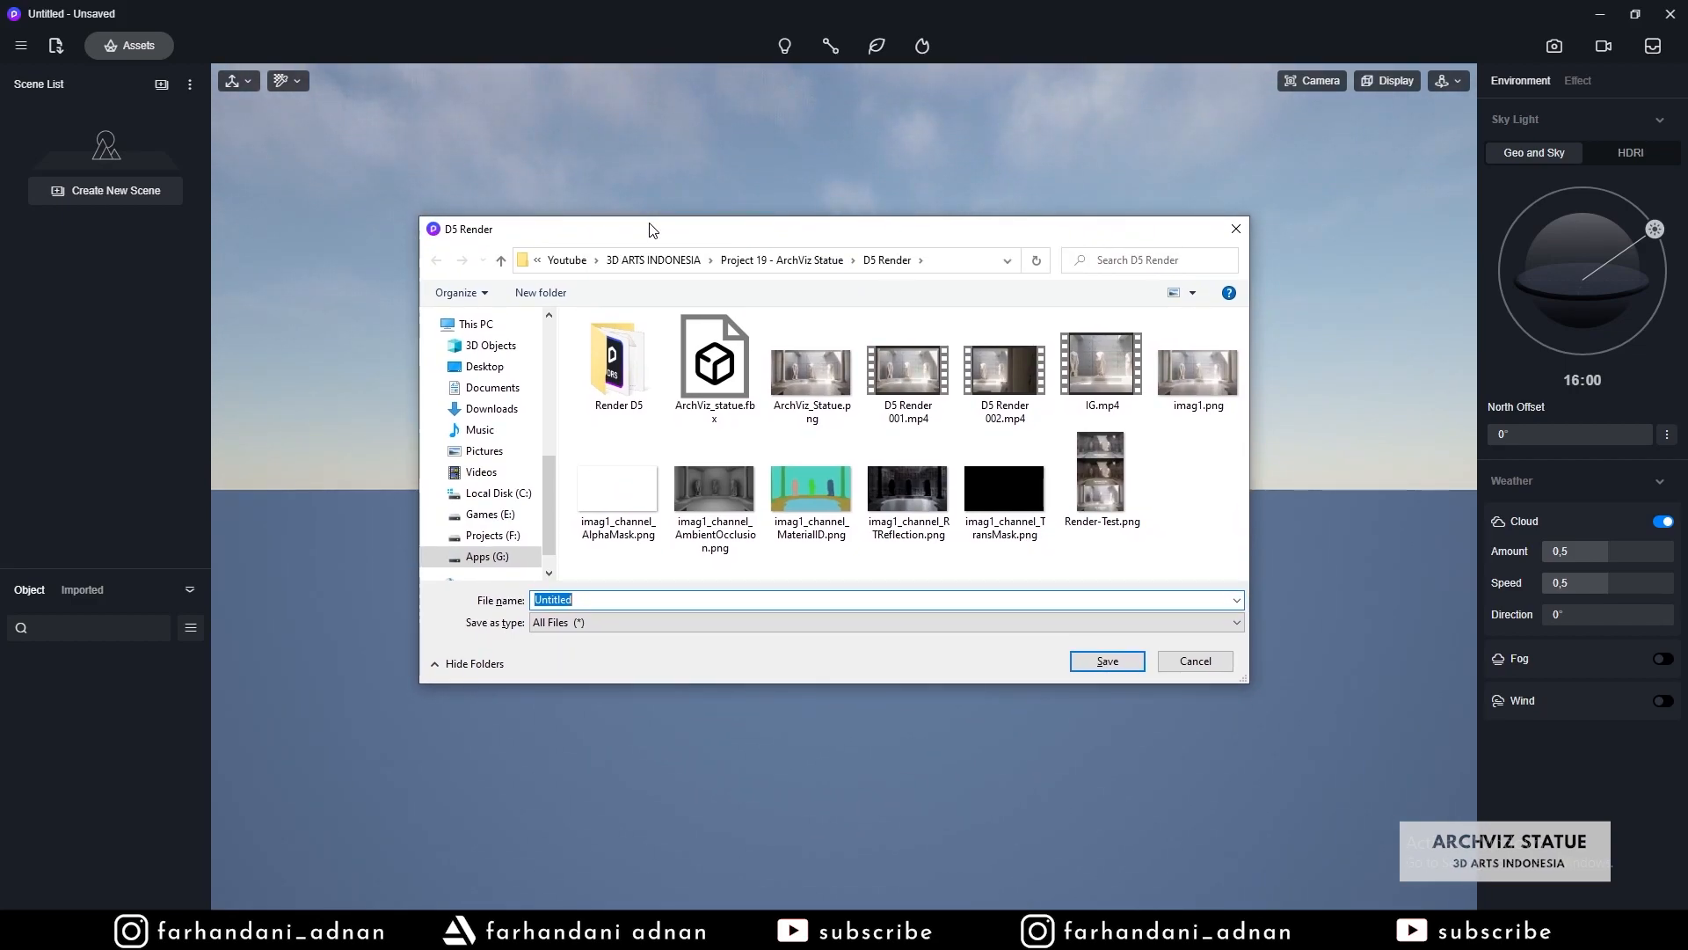
{"action": "double_click", "coordinate": [619, 360]}
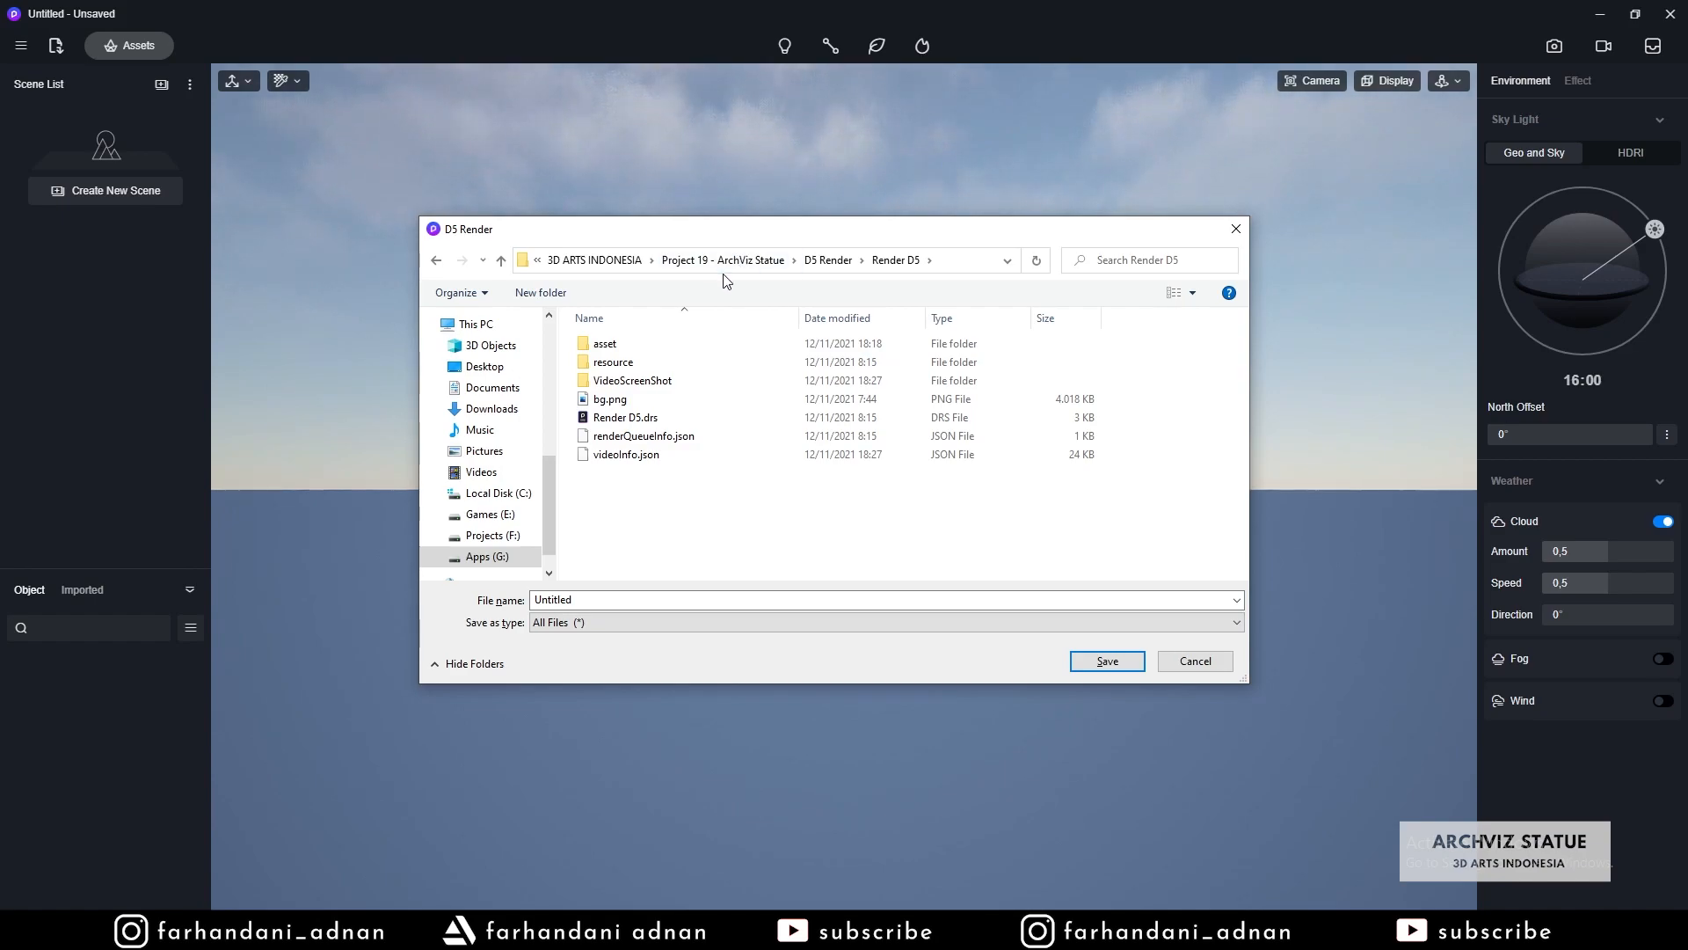
{"action": "double_click", "coordinate": [693, 603]}
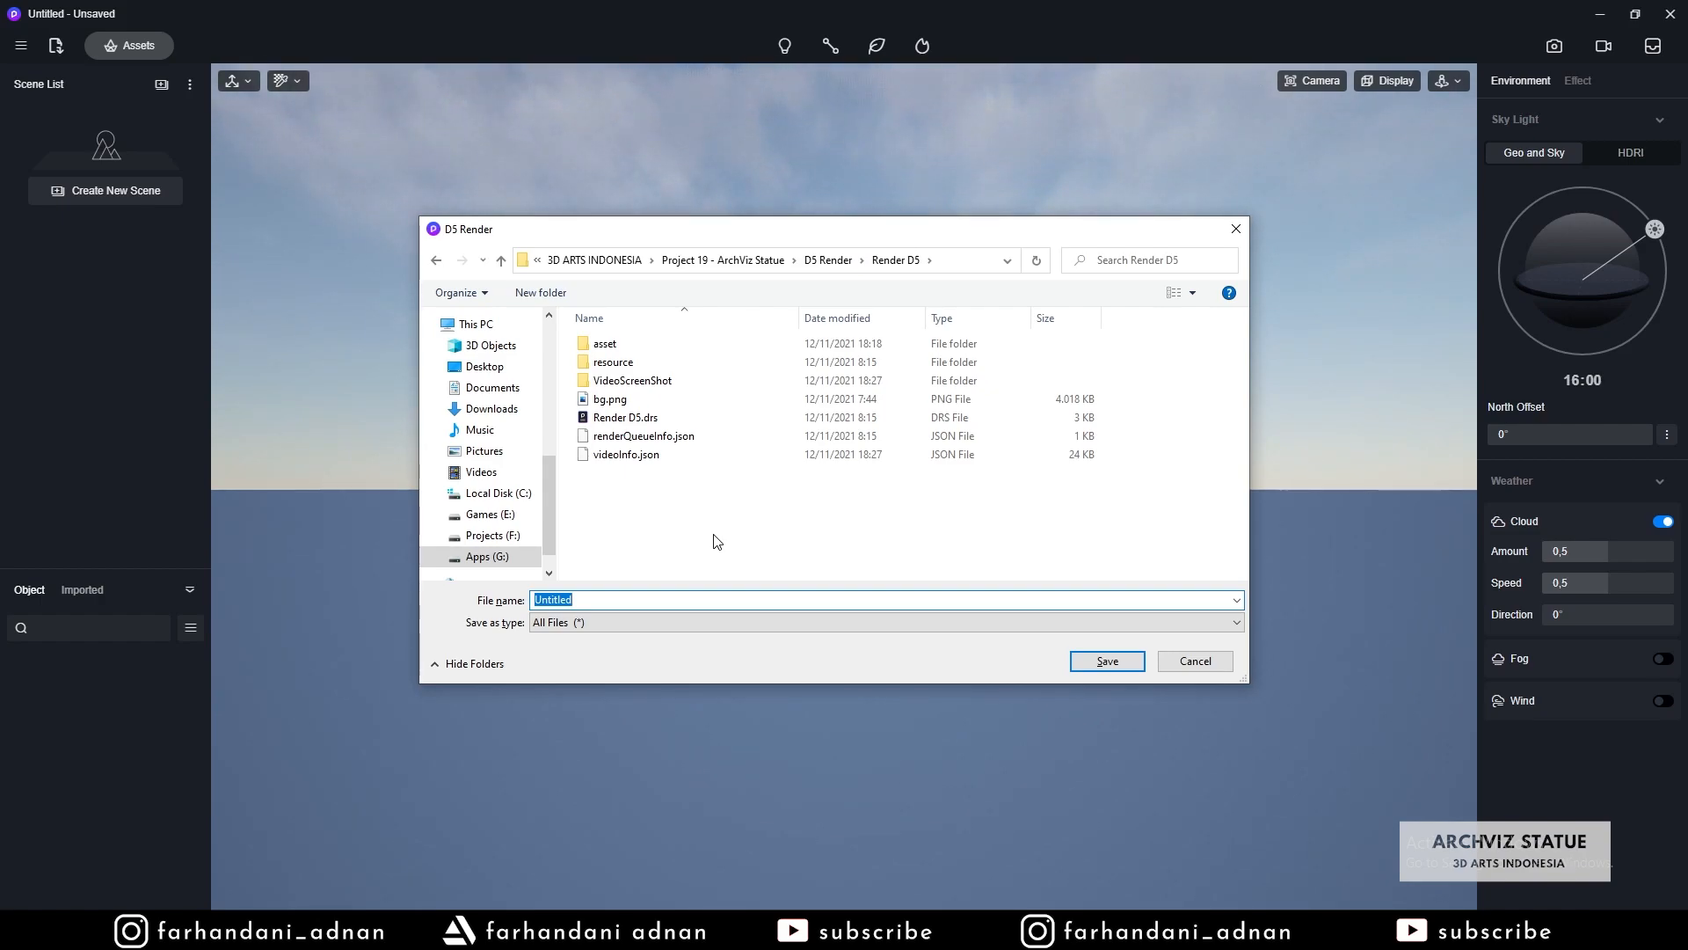
{"action": "type", "text": "Ar"}
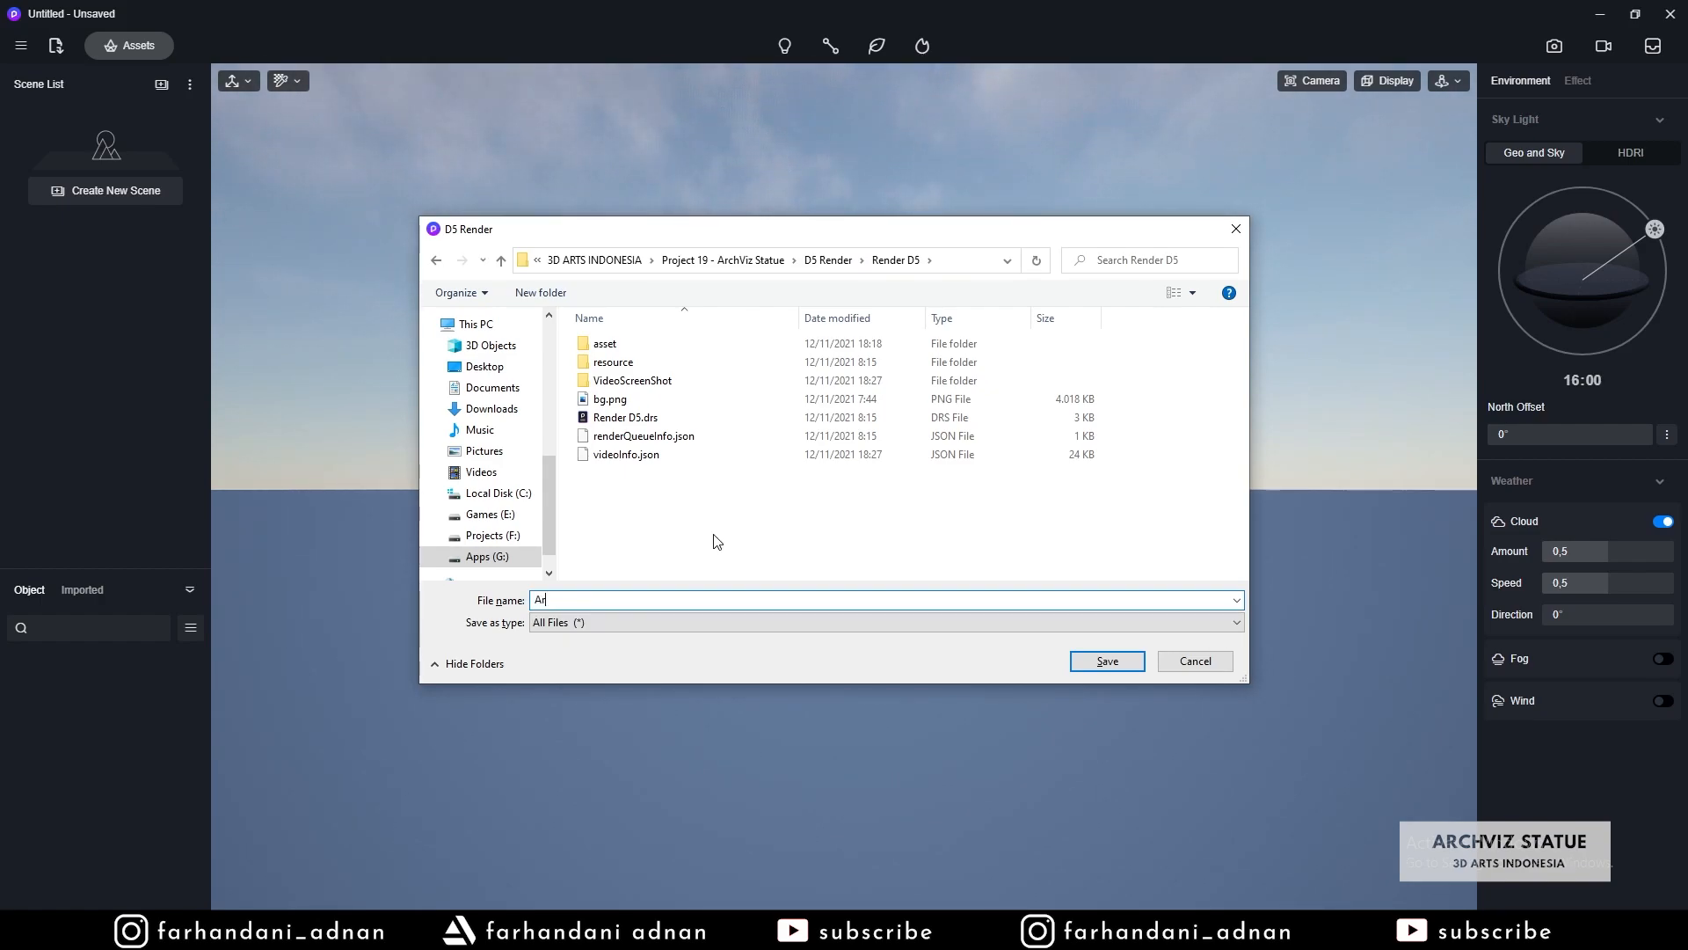
{"action": "type", "text": "chViz_sta"}
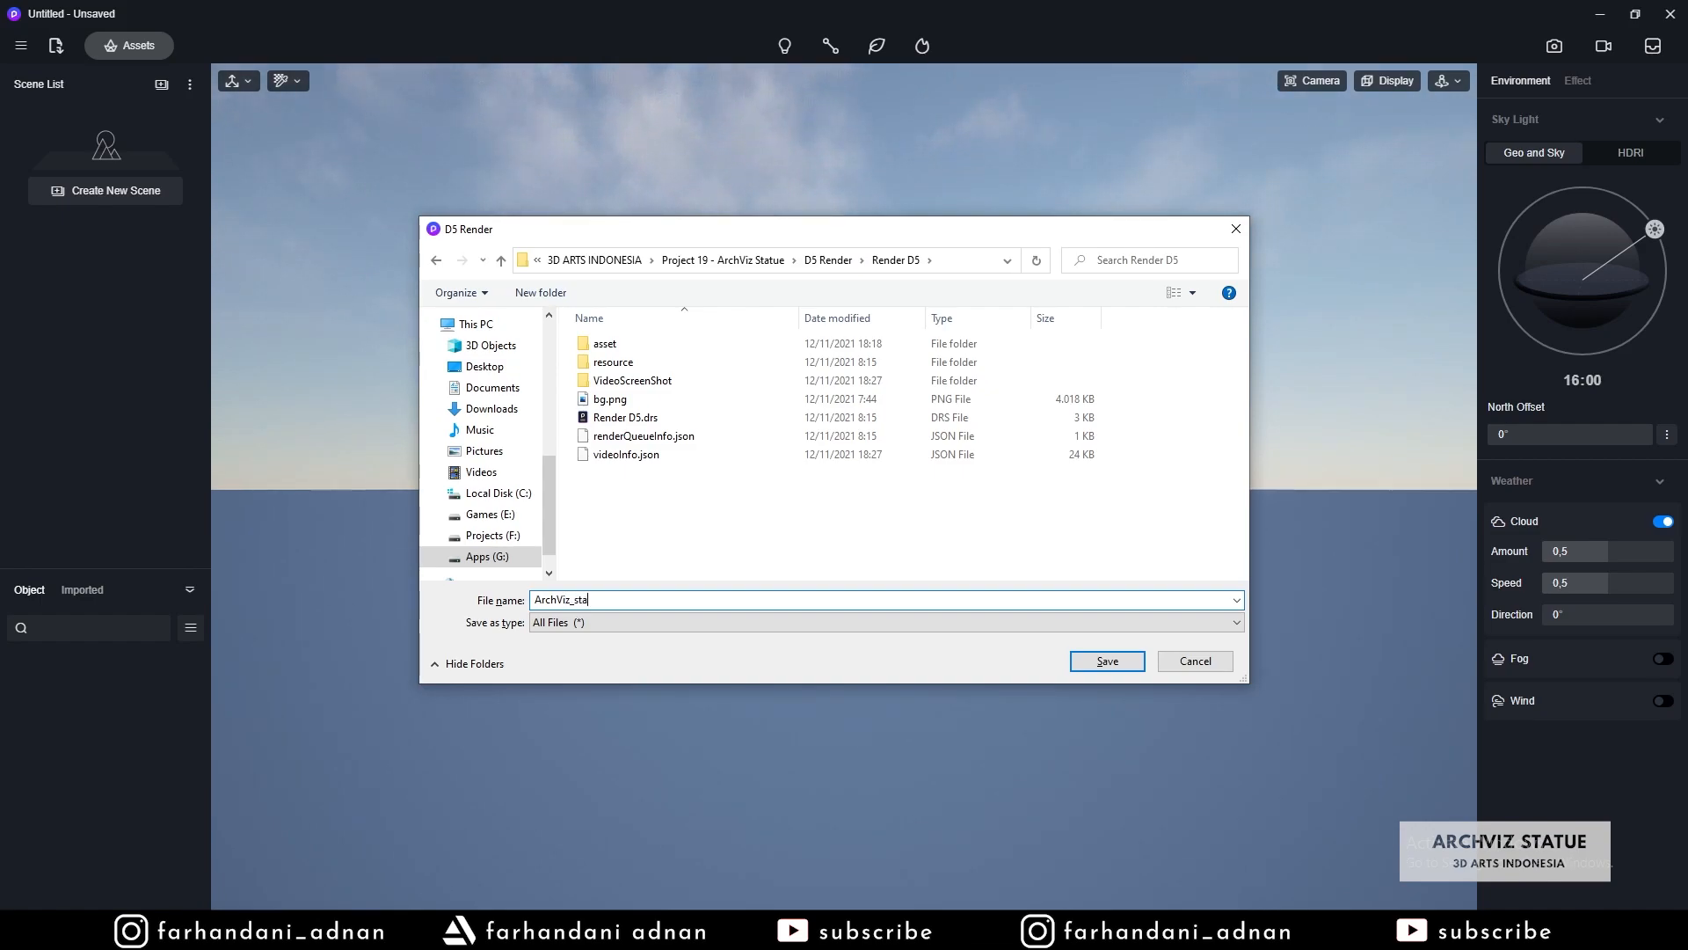
{"action": "key", "text": "BackSpace"}
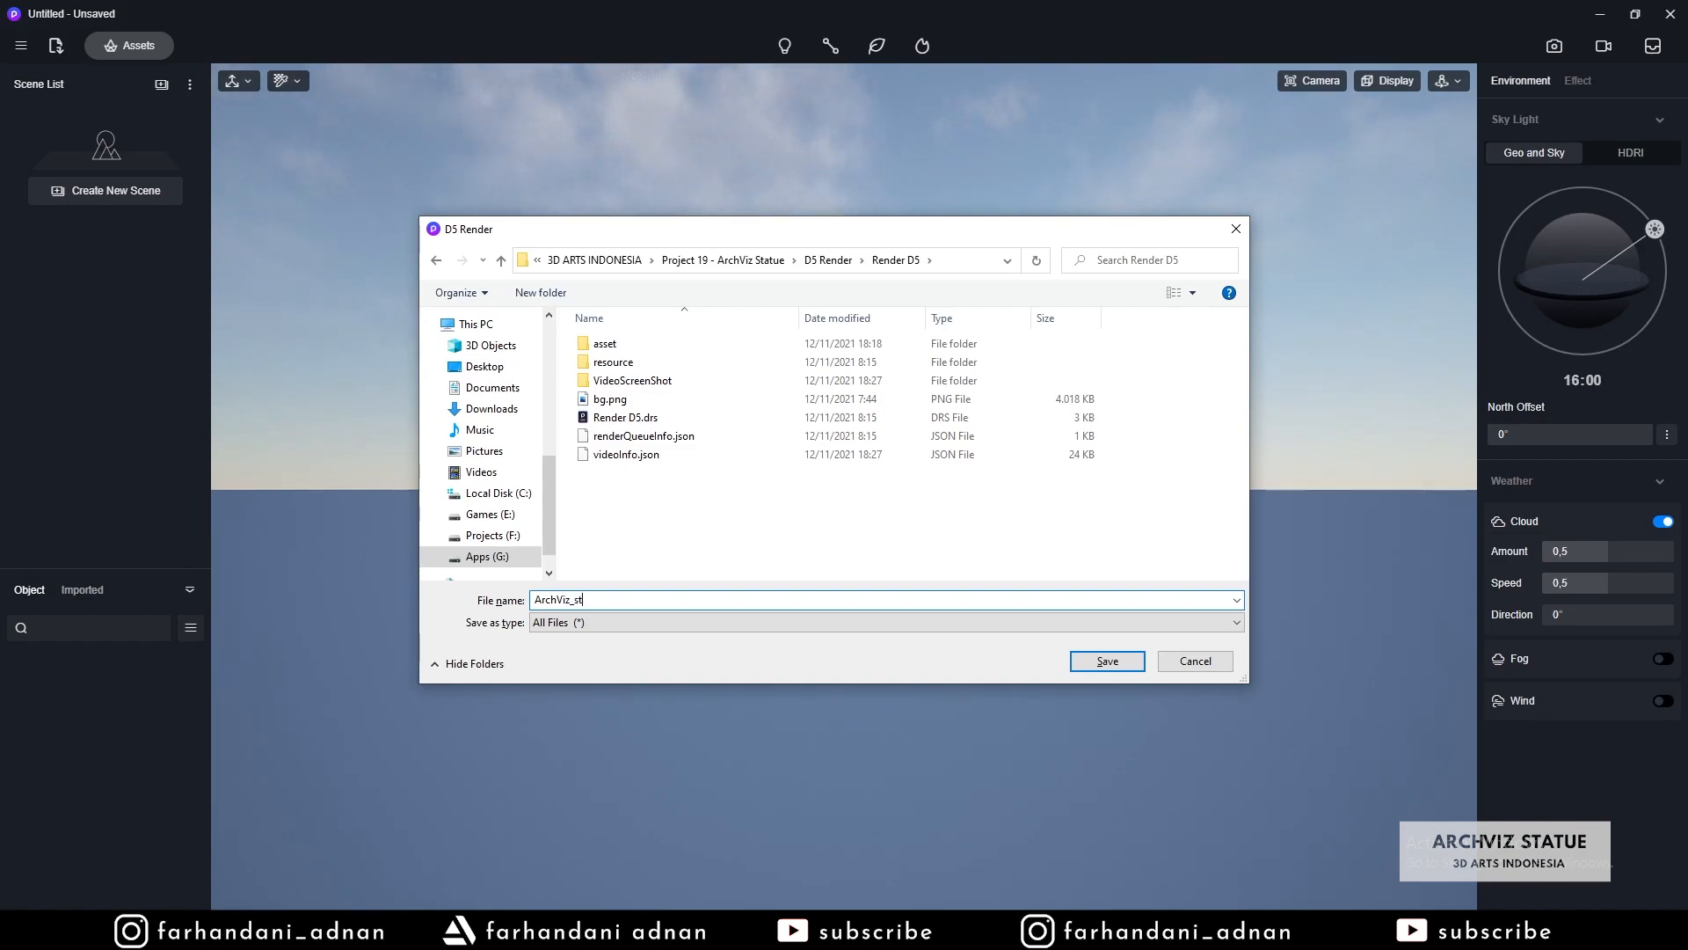
{"action": "type", "text": "Statue"}
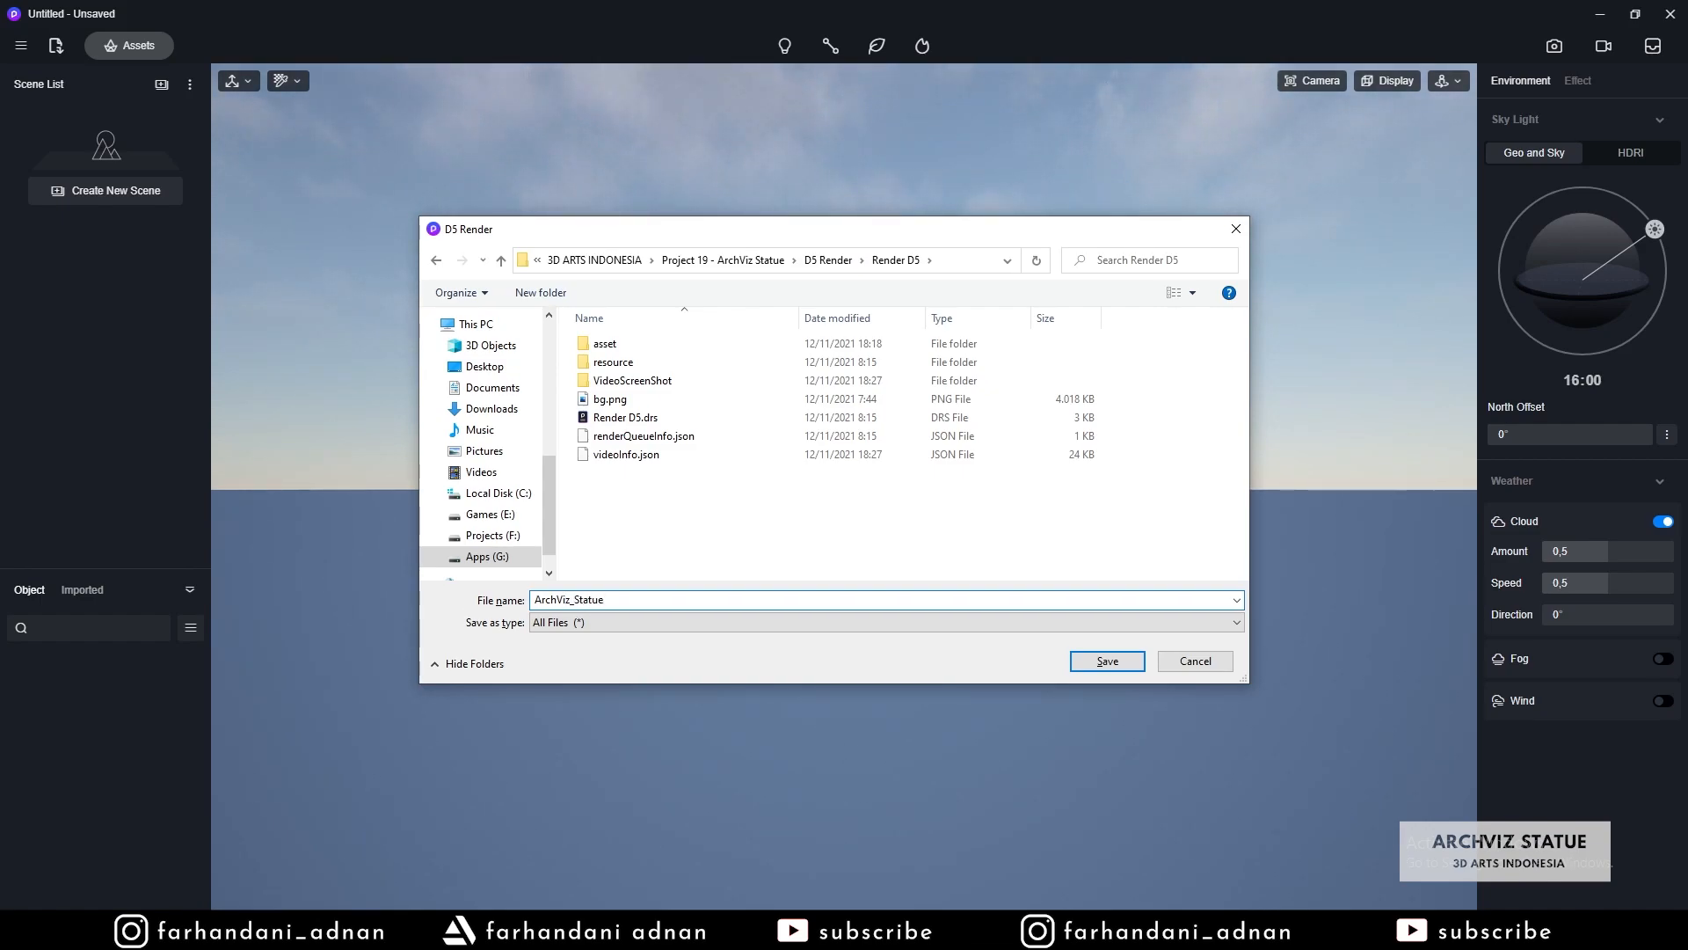
{"action": "left_click", "coordinate": [1107, 660]}
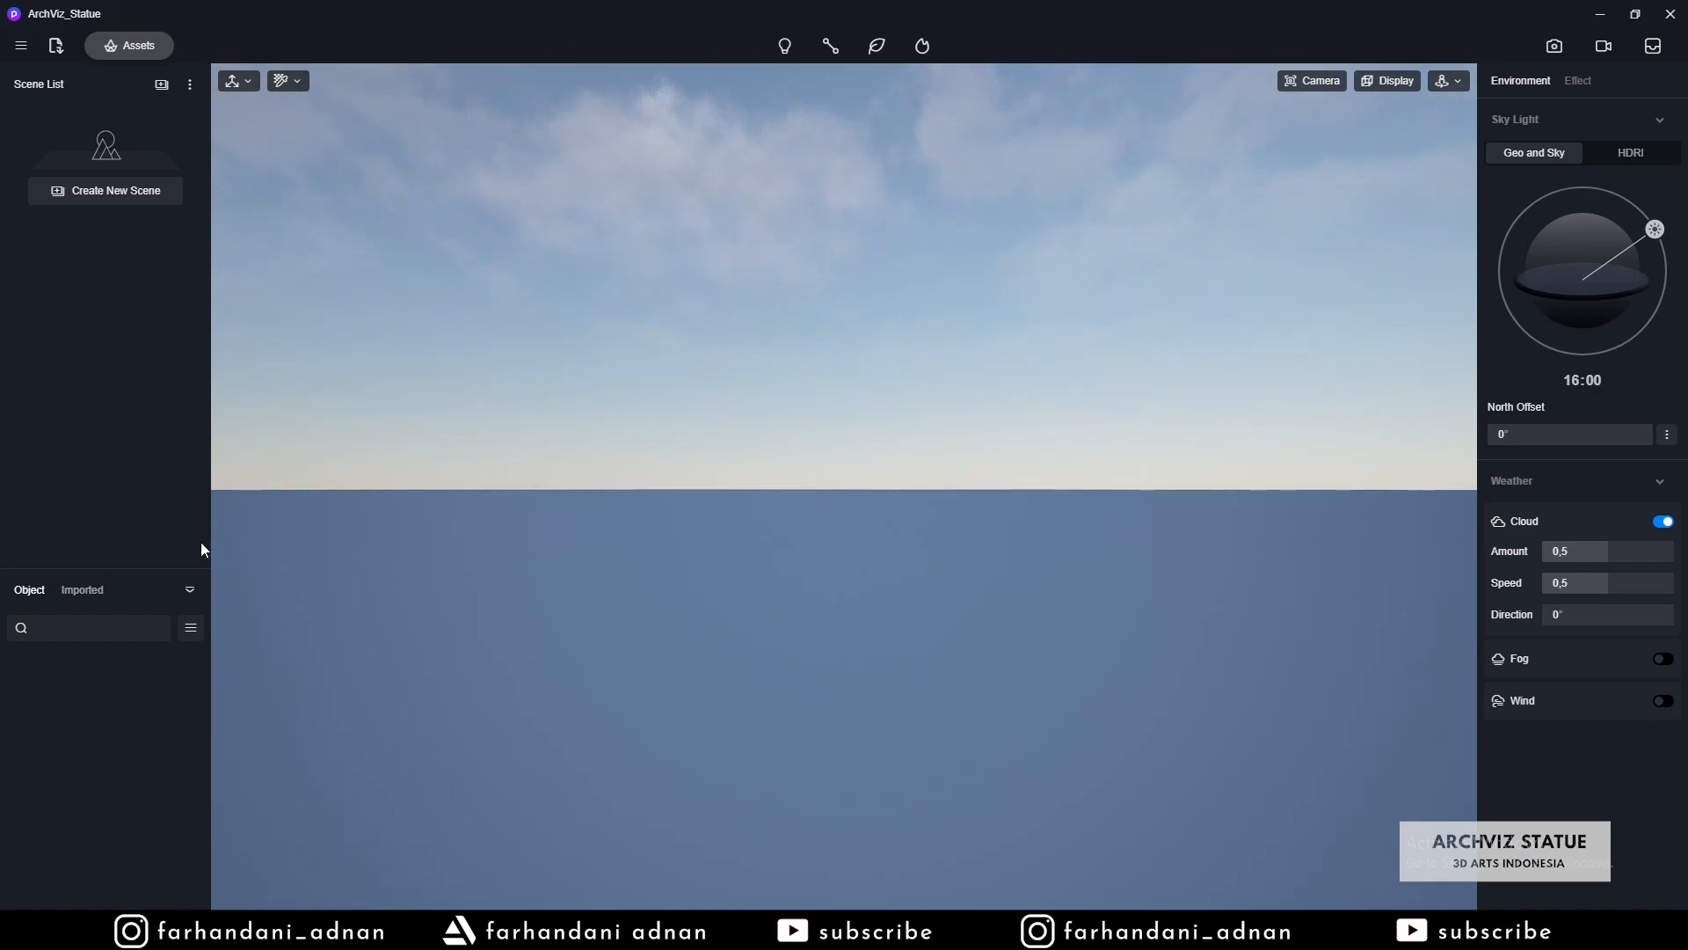
- Import the model file ArchViz_statue.fbx from the D5 Render folder into the project
{"action": "left_click", "coordinate": [54, 51]}
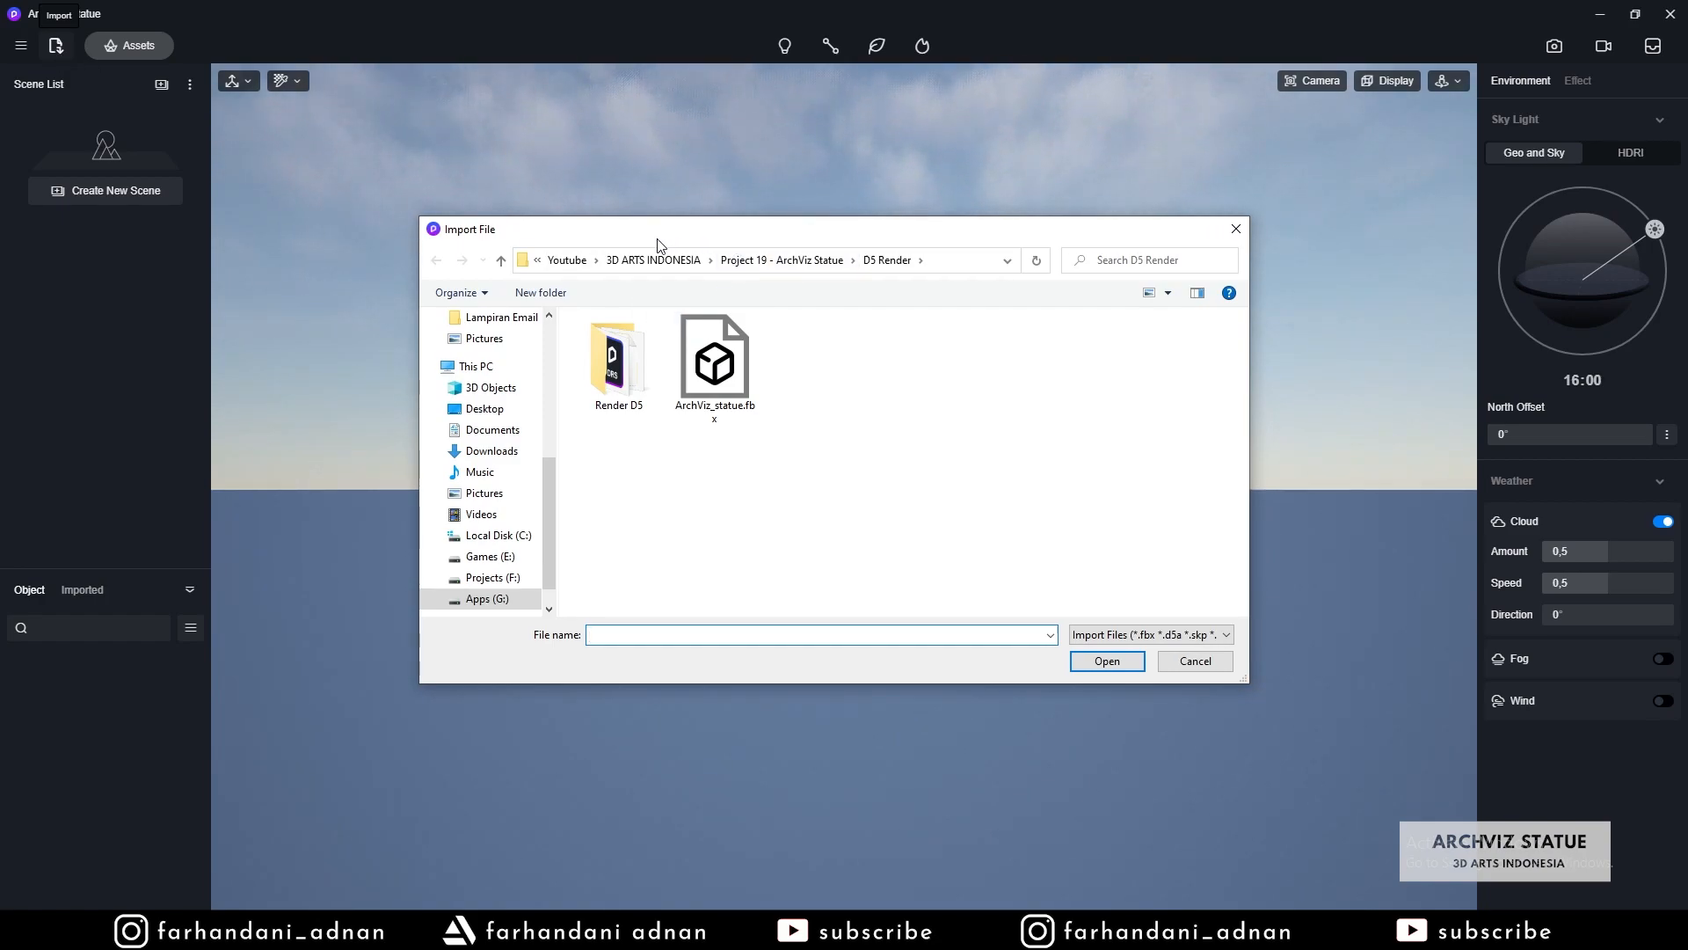
{"action": "left_click", "coordinate": [730, 353]}
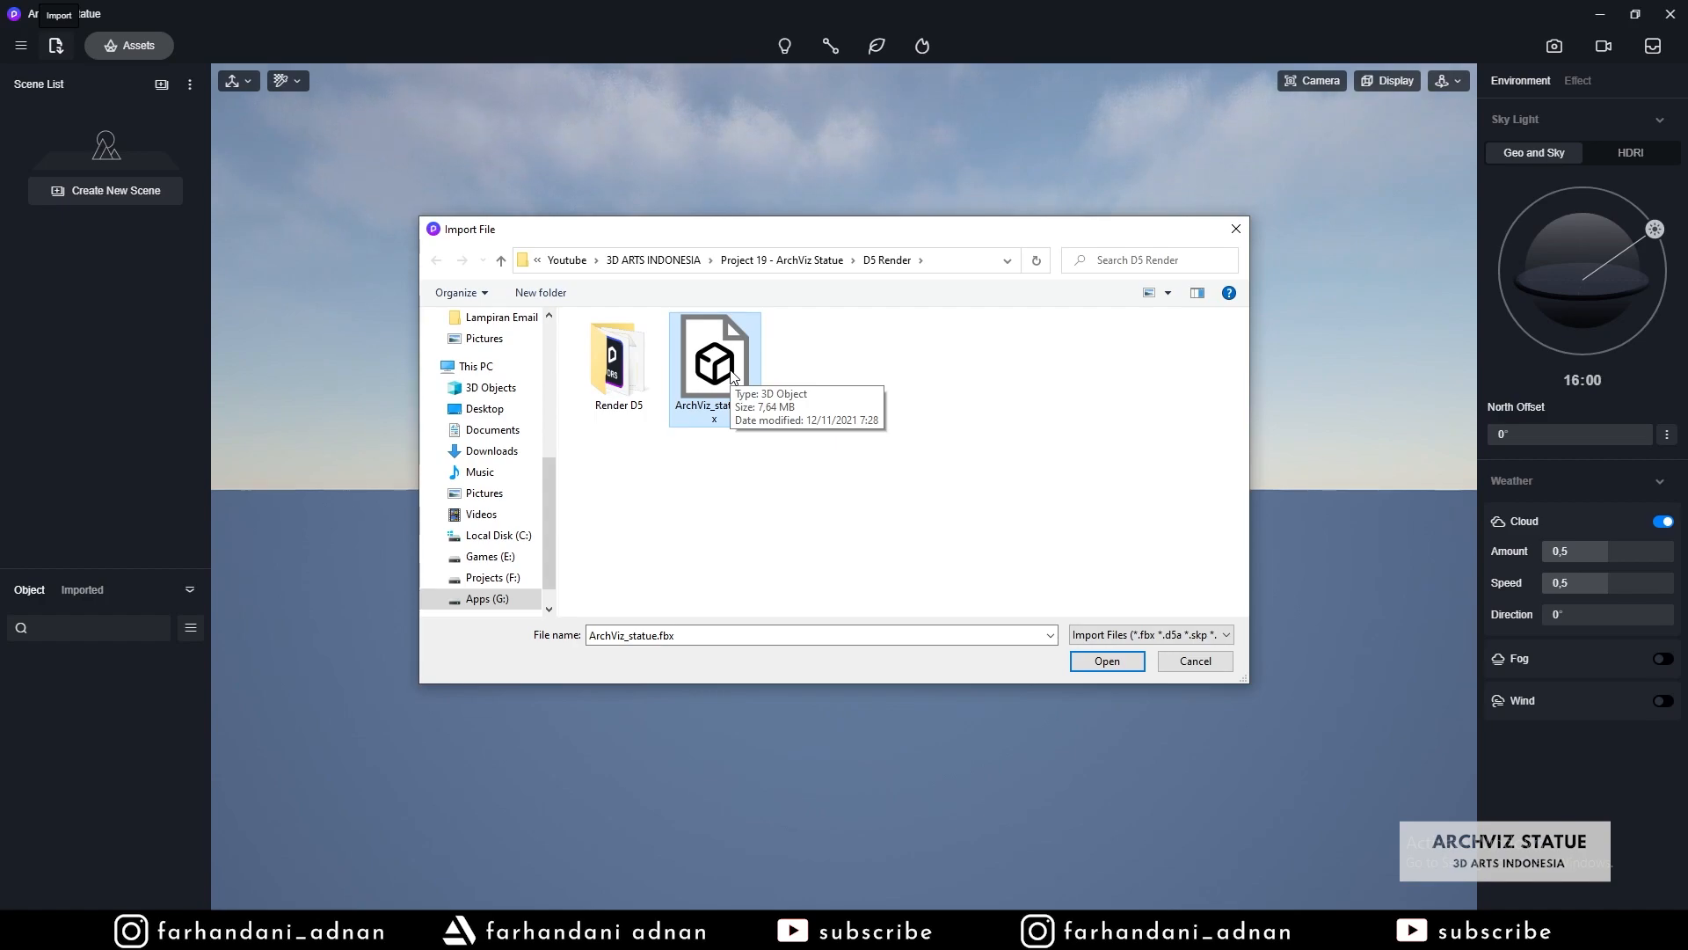
{"action": "left_click_drag", "start_coordinate": [719, 236], "coordinate": [727, 231]}
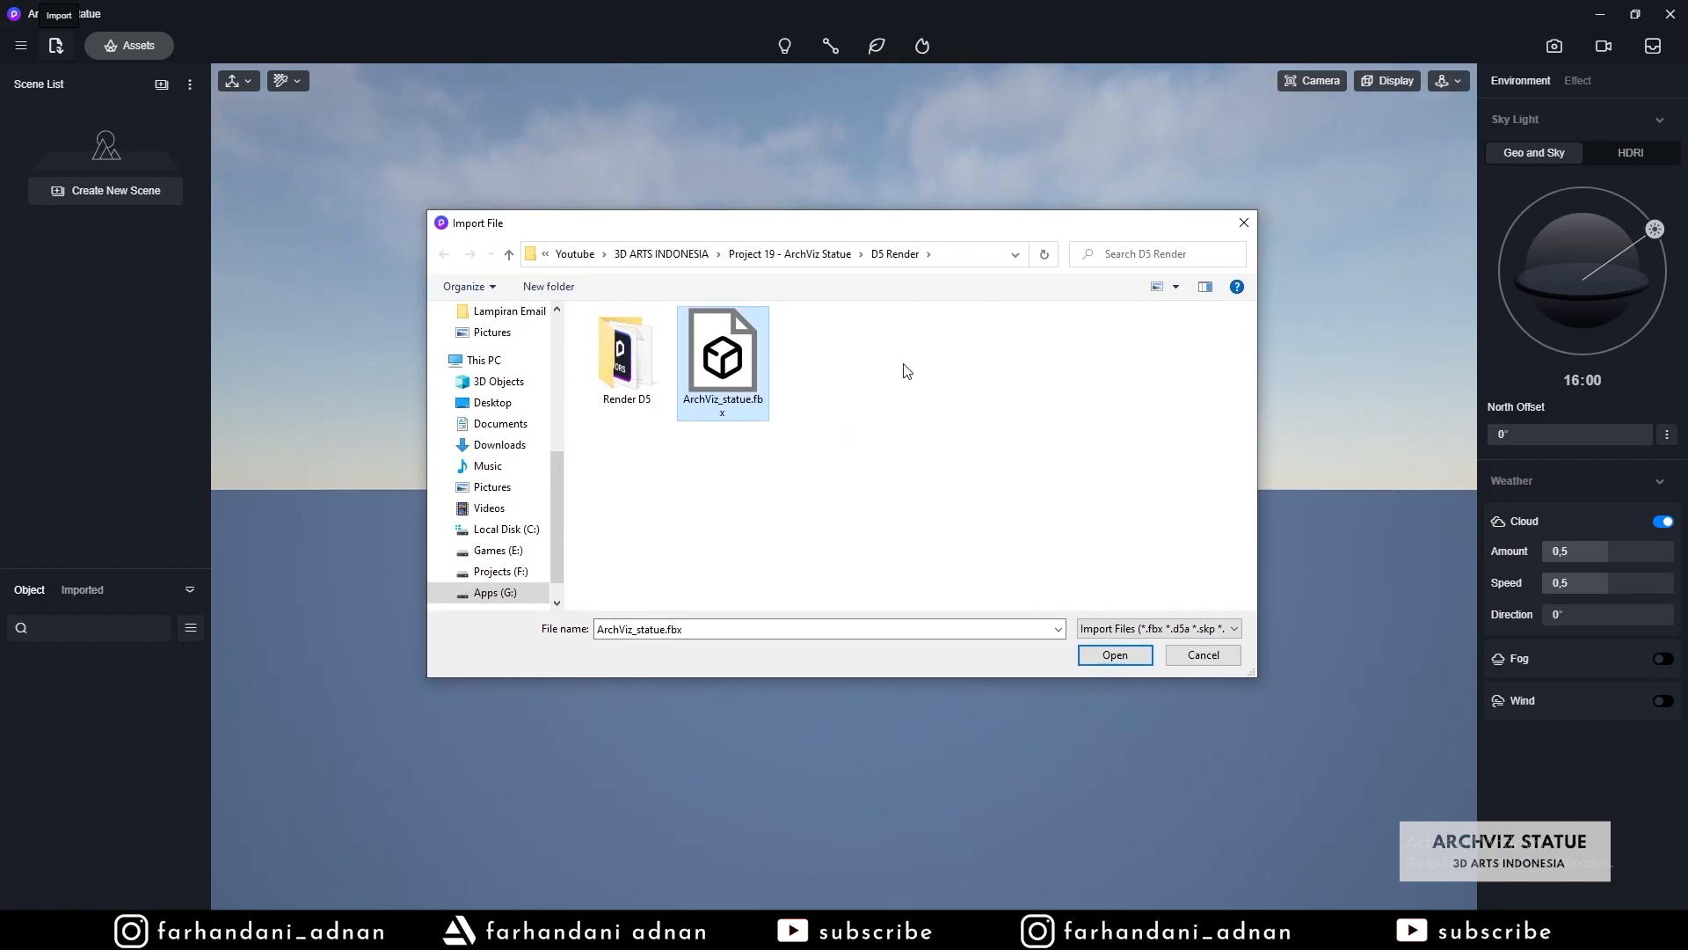
{"action": "left_click", "coordinate": [1112, 655]}
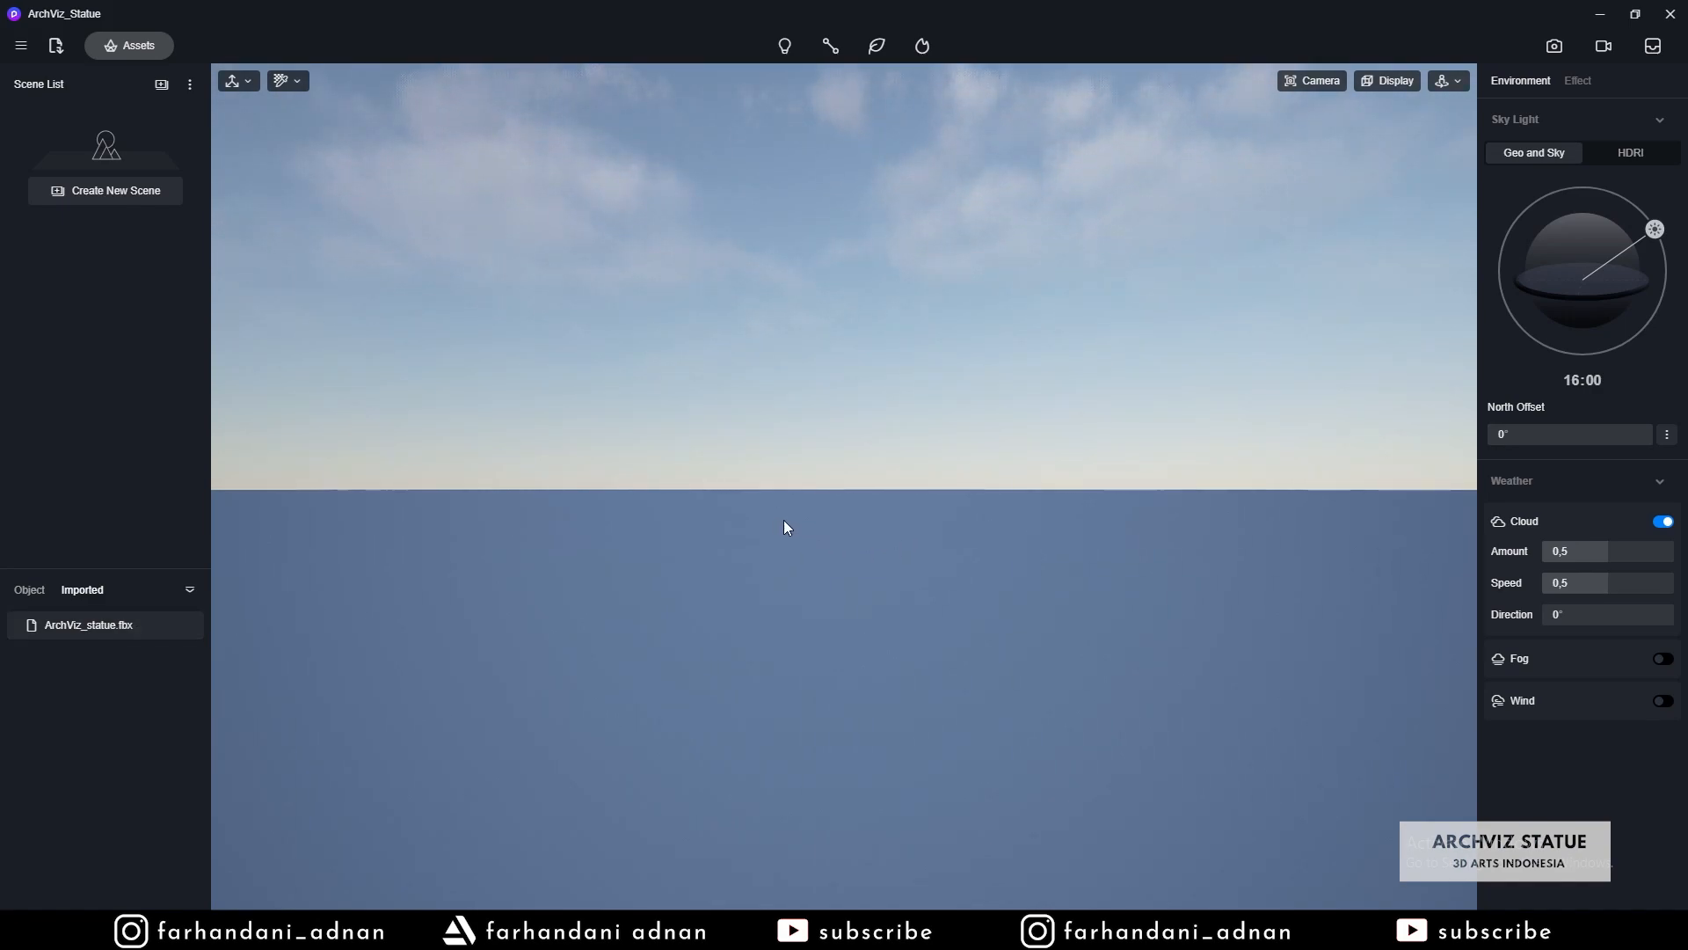
- Focus the view on the imported ArchViz_statue.fbx model and select it in the viewport
{"action": "right_click_drag", "start_coordinate": [690, 504], "coordinate": [863, 532]}
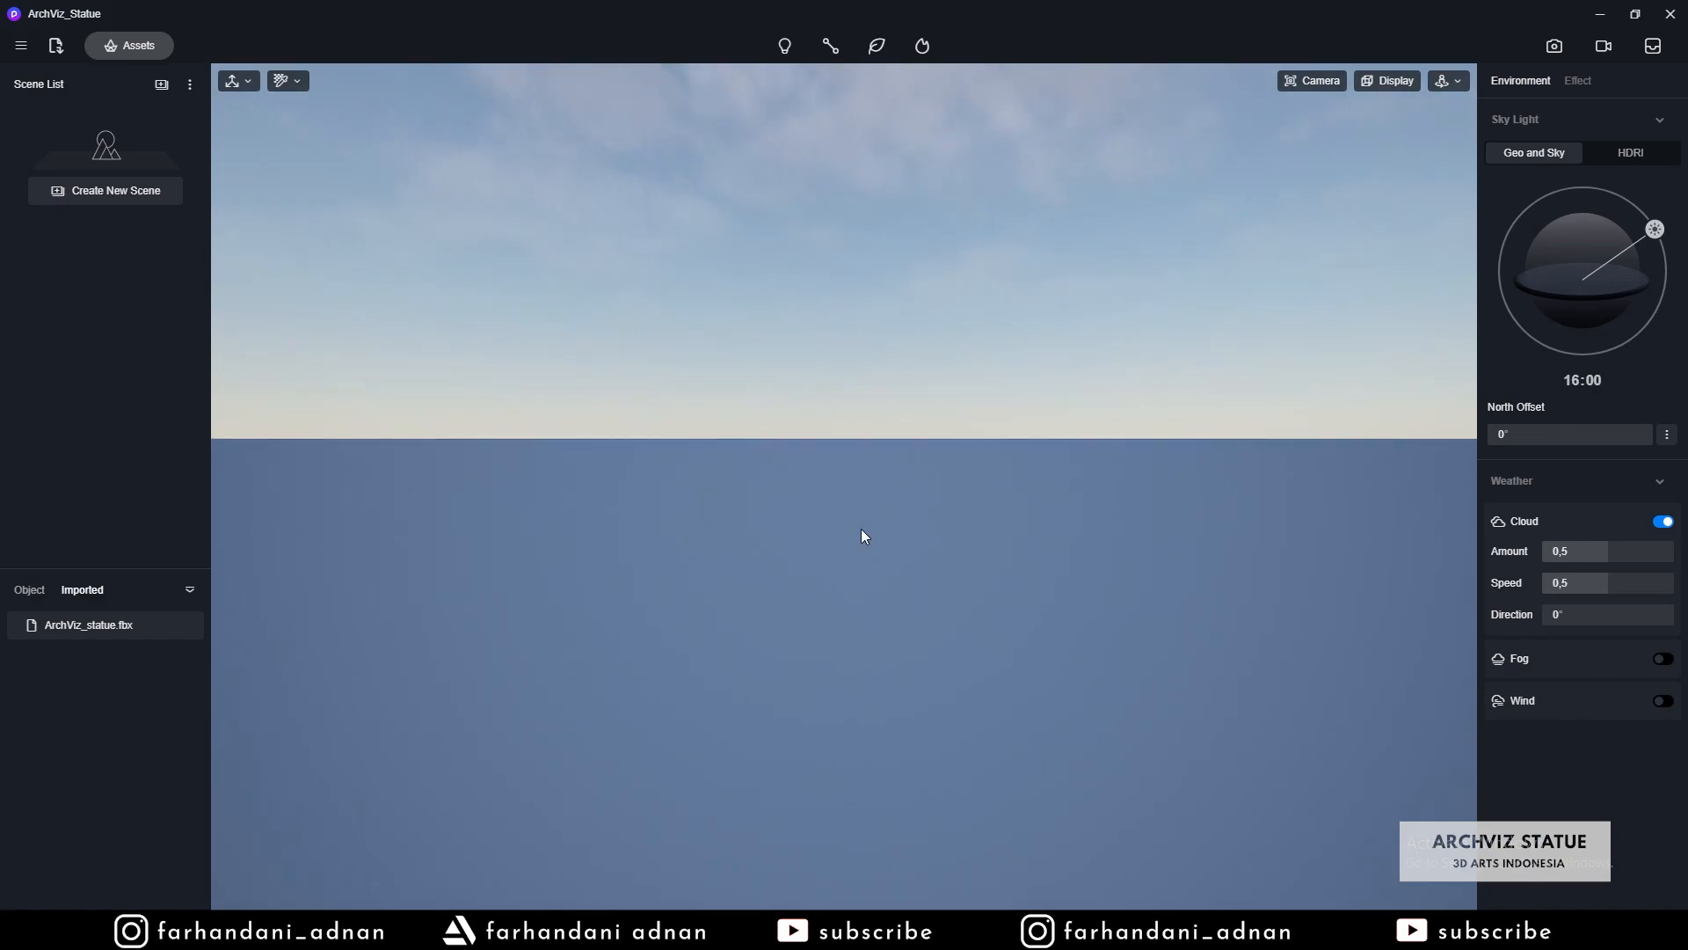
{"action": "right_click_drag", "start_coordinate": [781, 493], "coordinate": [786, 508]}
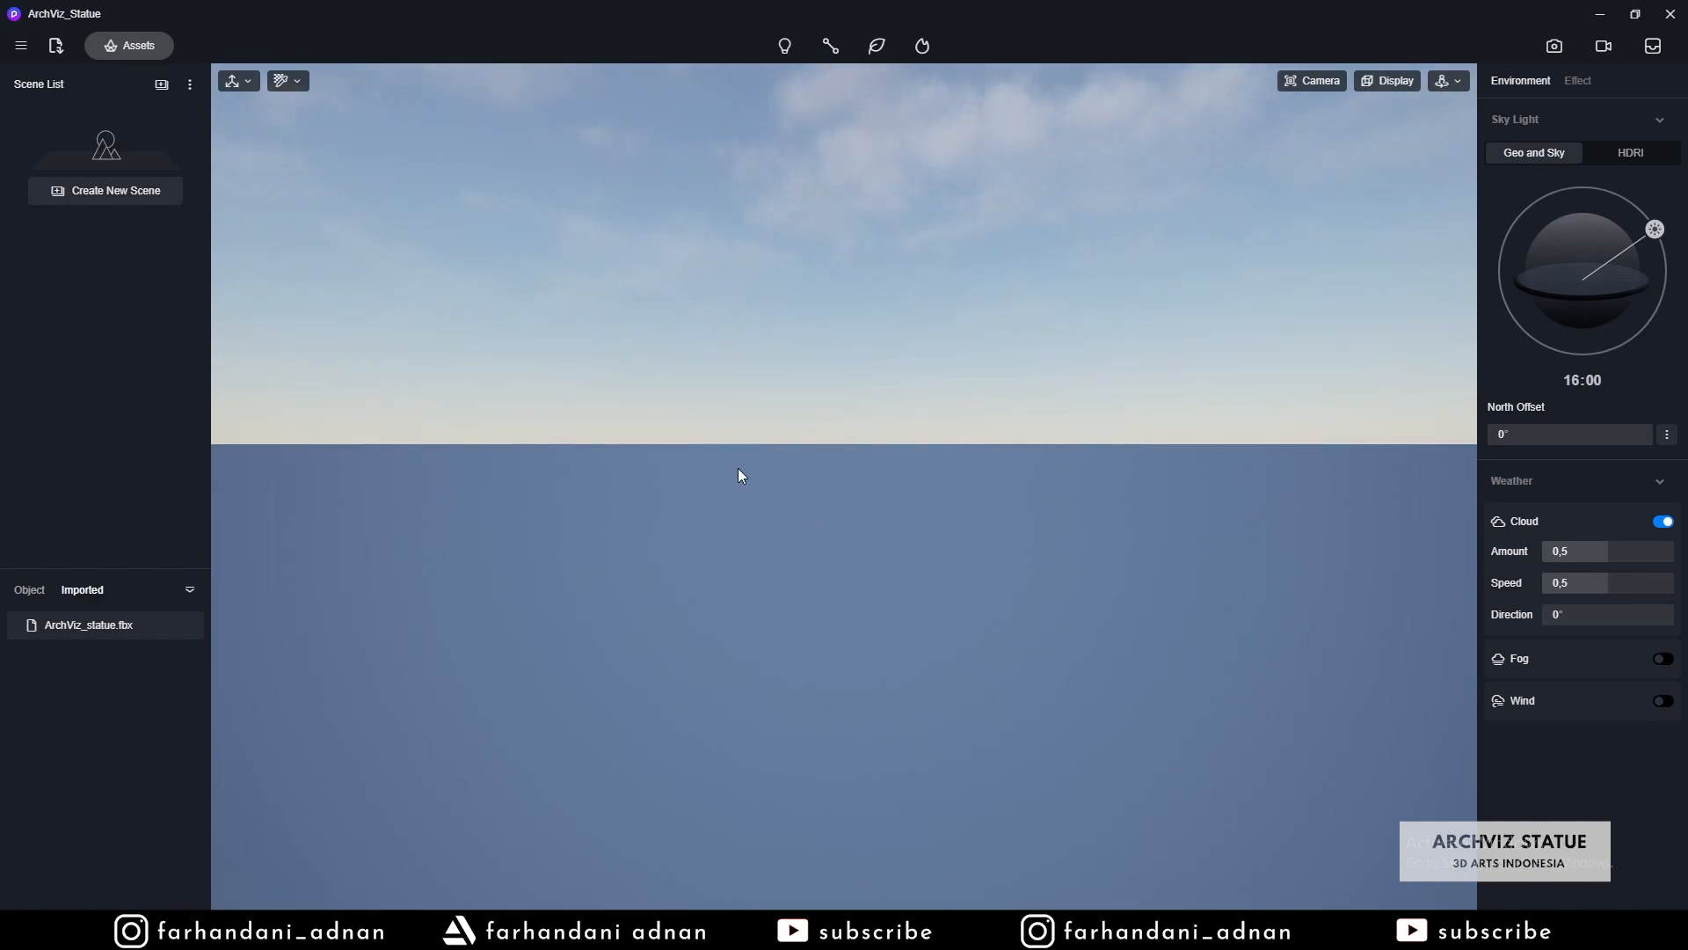
{"action": "mouse_move", "coordinate": [828, 497]}
{"action": "right_mouse_down"}
{"action": "mouse_move", "coordinate": [827, 483]}
{"action": "mouse_move", "coordinate": [823, 503]}
{"action": "right_mouse_up"}
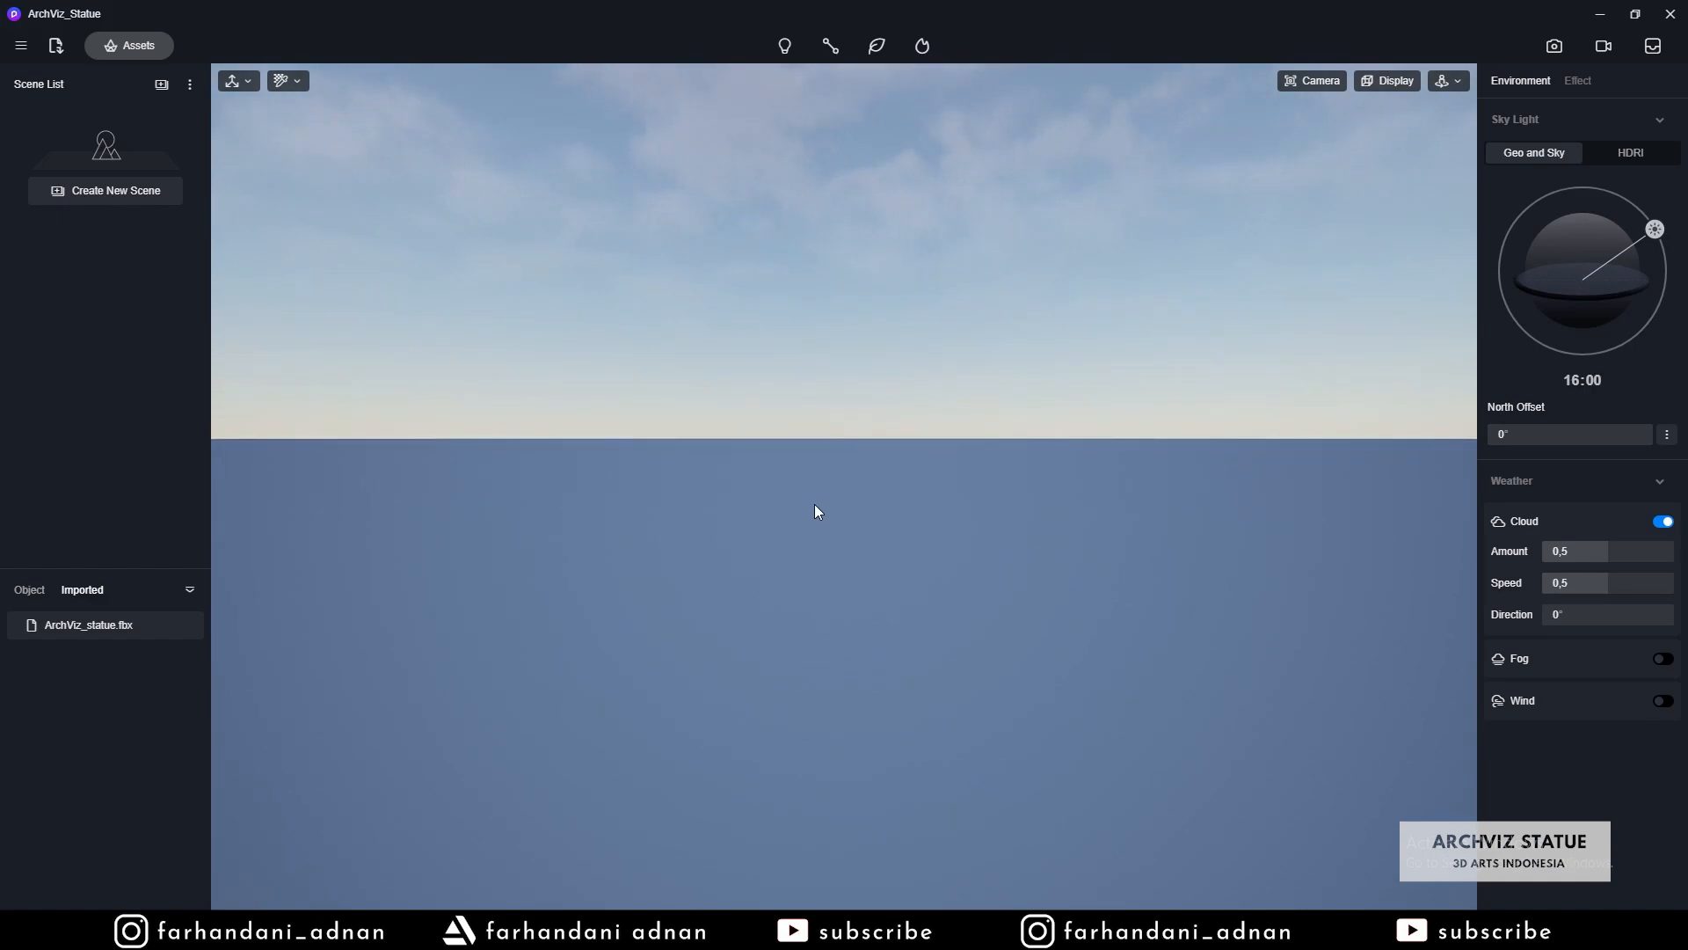
{"action": "right_click", "coordinate": [182, 624]}
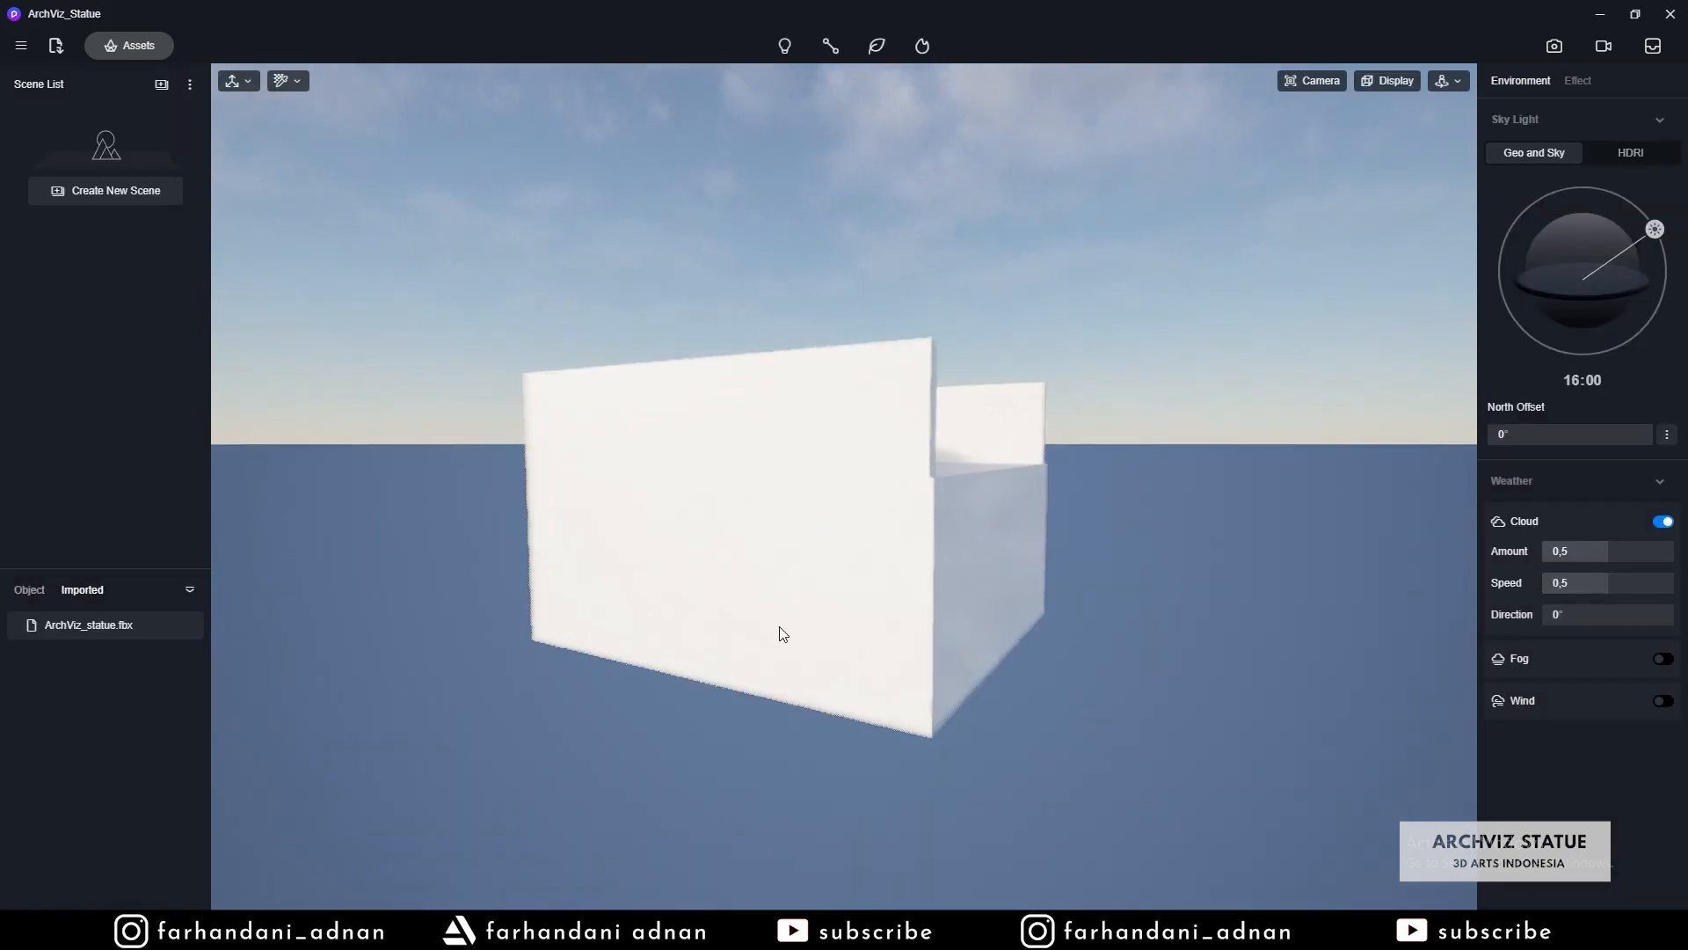
{"action": "left_click", "coordinate": [730, 605]}
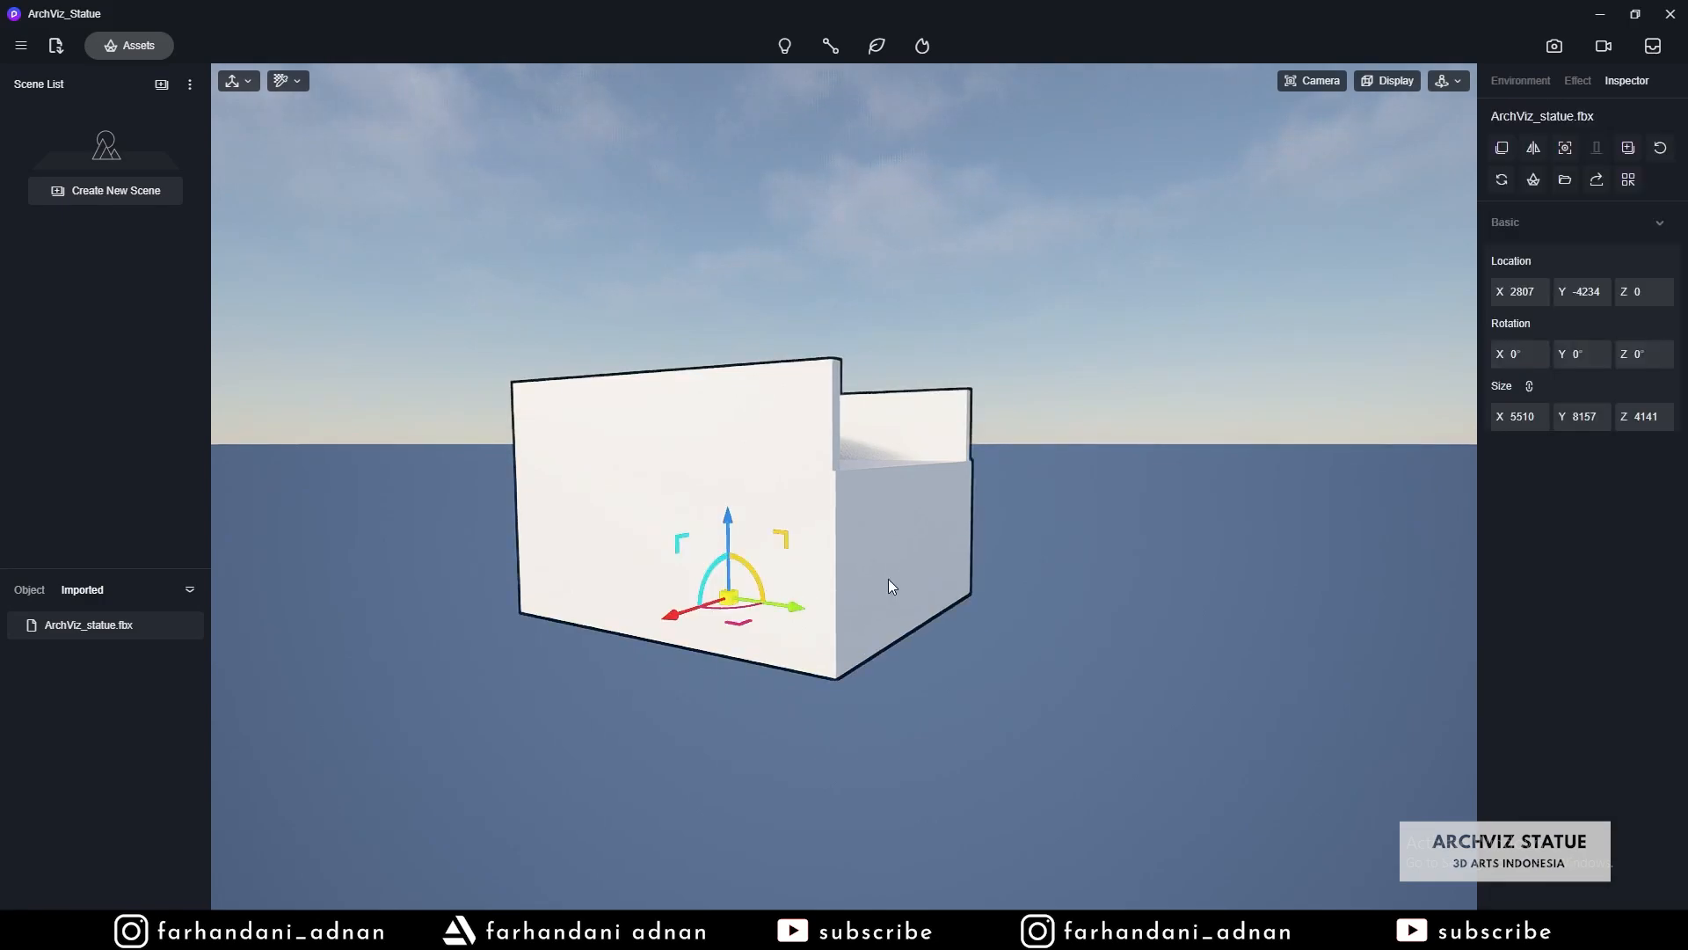
{"action": "right_click_drag", "start_coordinate": [1081, 544], "coordinate": [730, 534]}
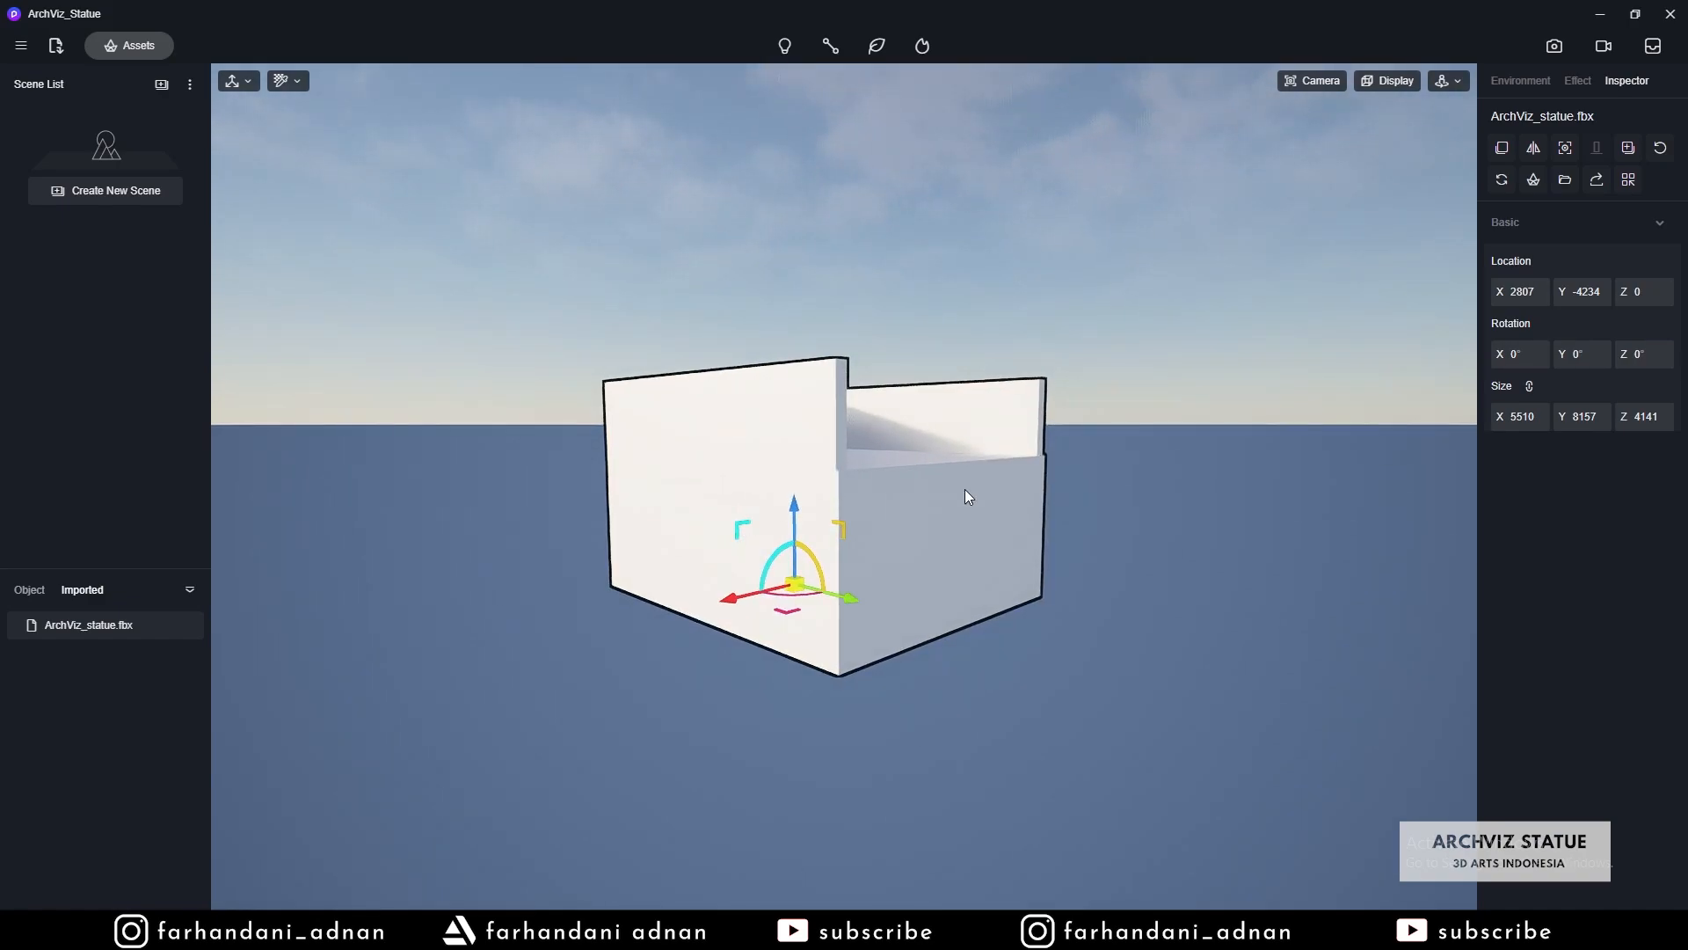
{"action": "right_click_drag", "start_coordinate": [937, 483], "coordinate": [1217, 498]}
{"action": "right_click_drag", "start_coordinate": [1108, 498], "coordinate": [864, 463]}
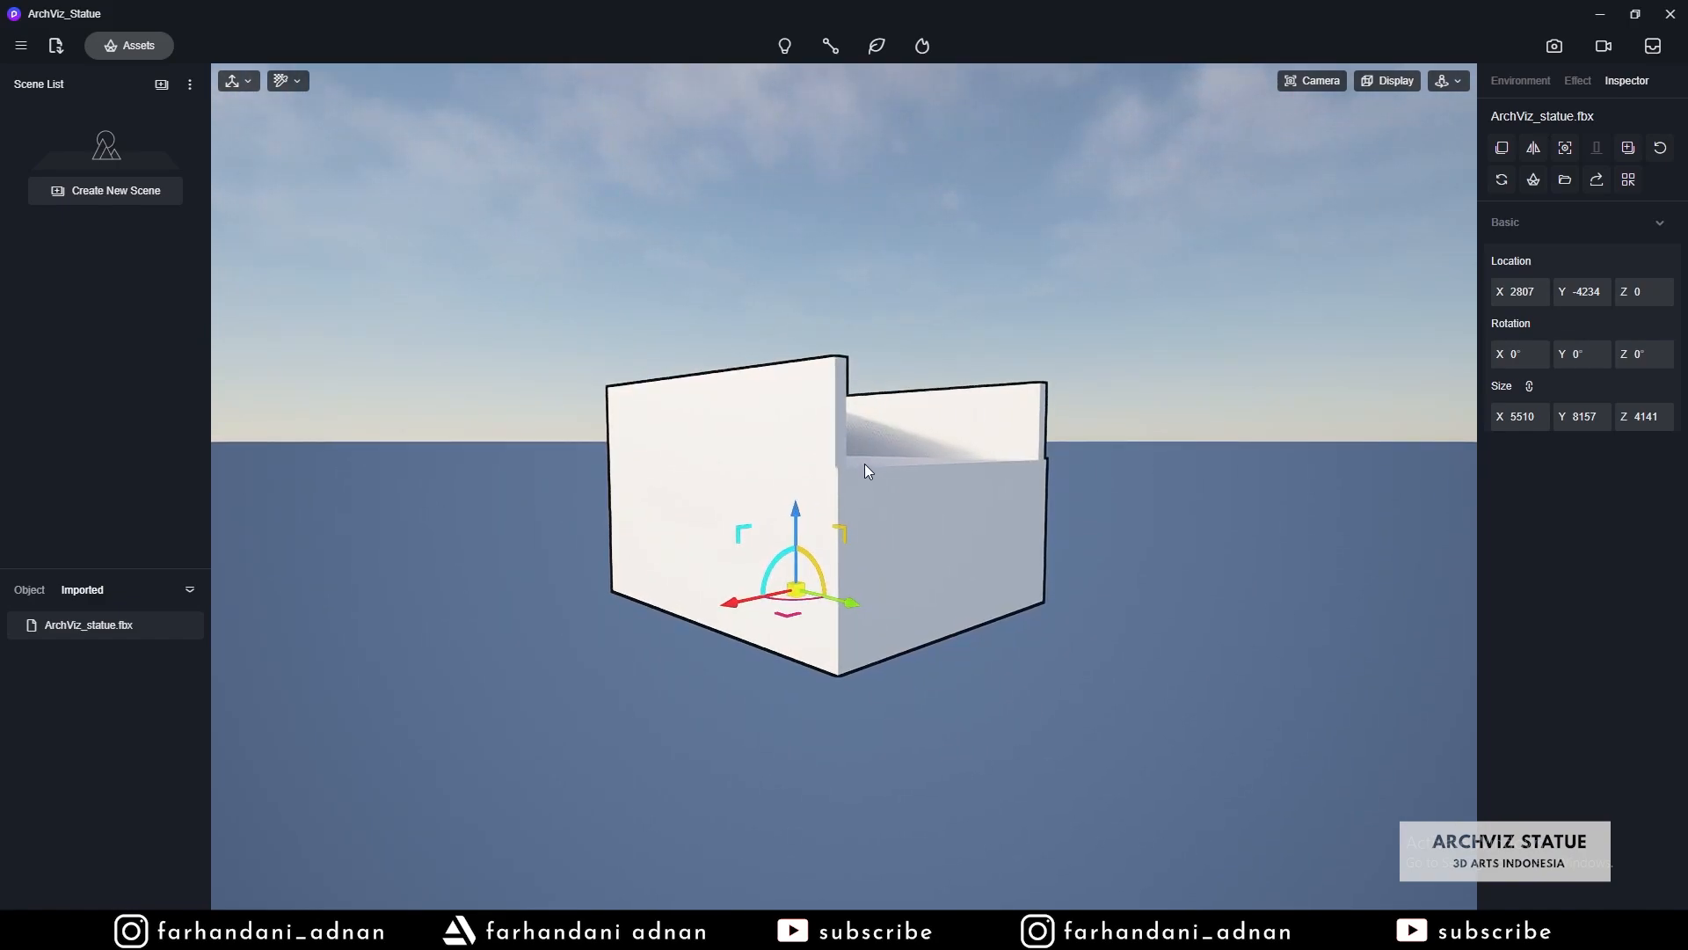
{"action": "mouse_move", "coordinate": [865, 471]}
{"action": "right_mouse_down"}
{"action": "mouse_move", "coordinate": [936, 468]}
{"action": "mouse_move", "coordinate": [709, 478]}
{"action": "mouse_move", "coordinate": [883, 478]}
{"action": "right_mouse_up"}
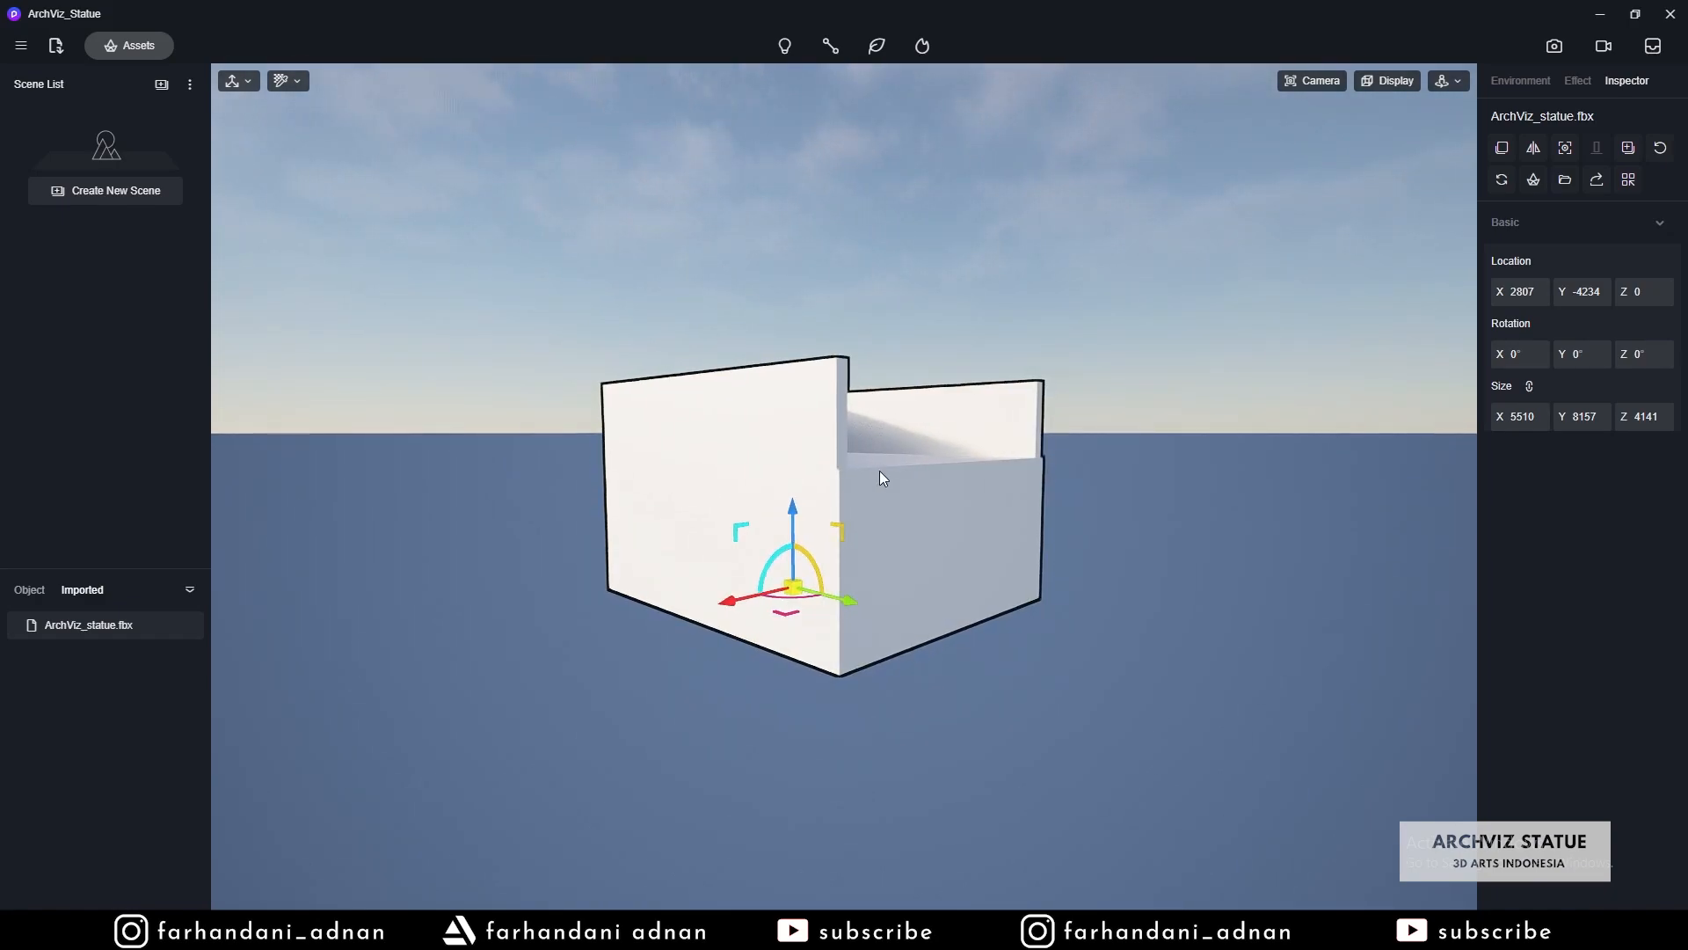
- Switch the viewport navigation mode from Orbit to Fly
{"action": "right_click_drag", "start_coordinate": [879, 471], "coordinate": [894, 465]}
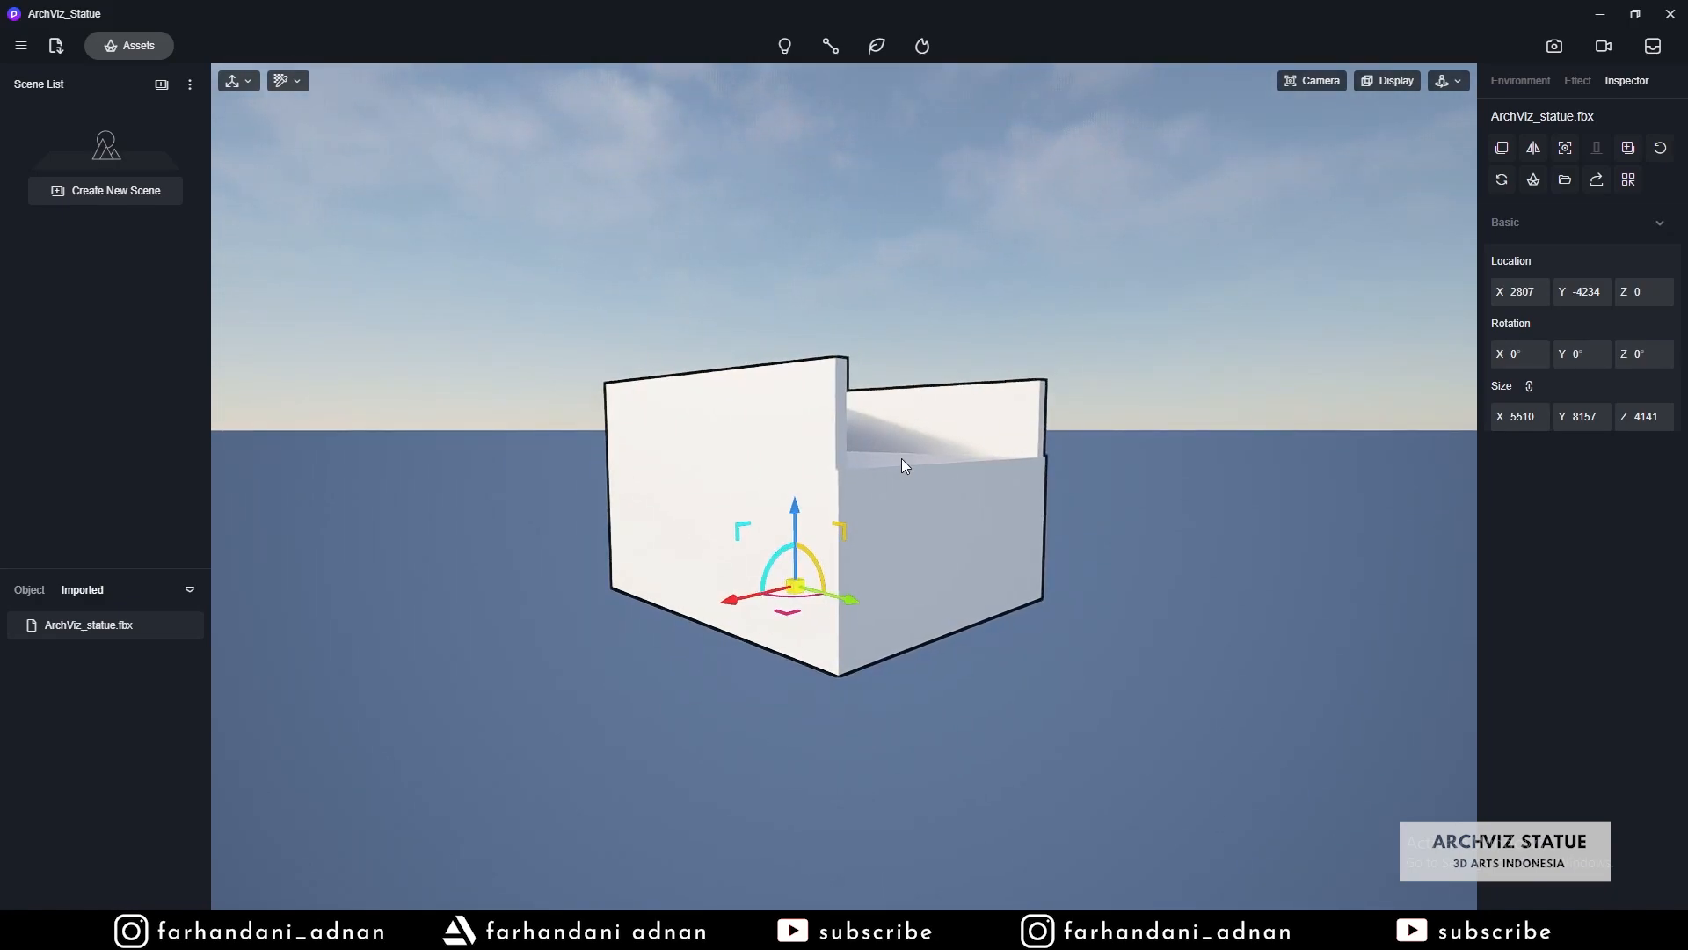
{"action": "left_click", "coordinate": [1452, 85]}
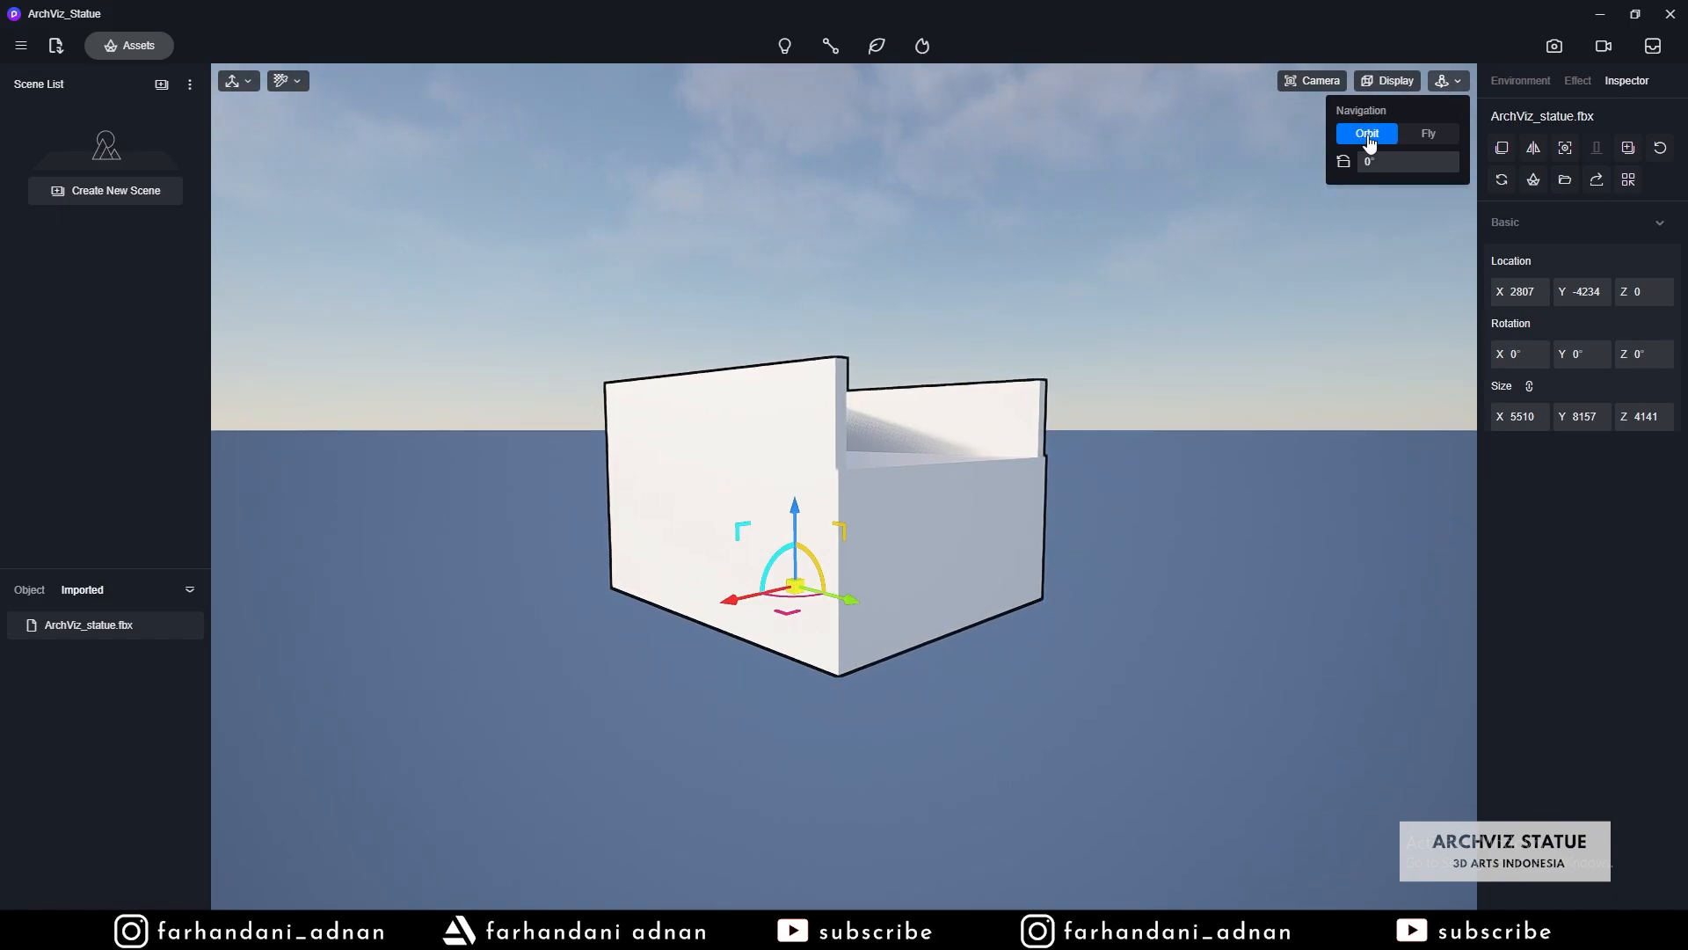
{"action": "right_click_drag", "start_coordinate": [1157, 450], "coordinate": [572, 451]}
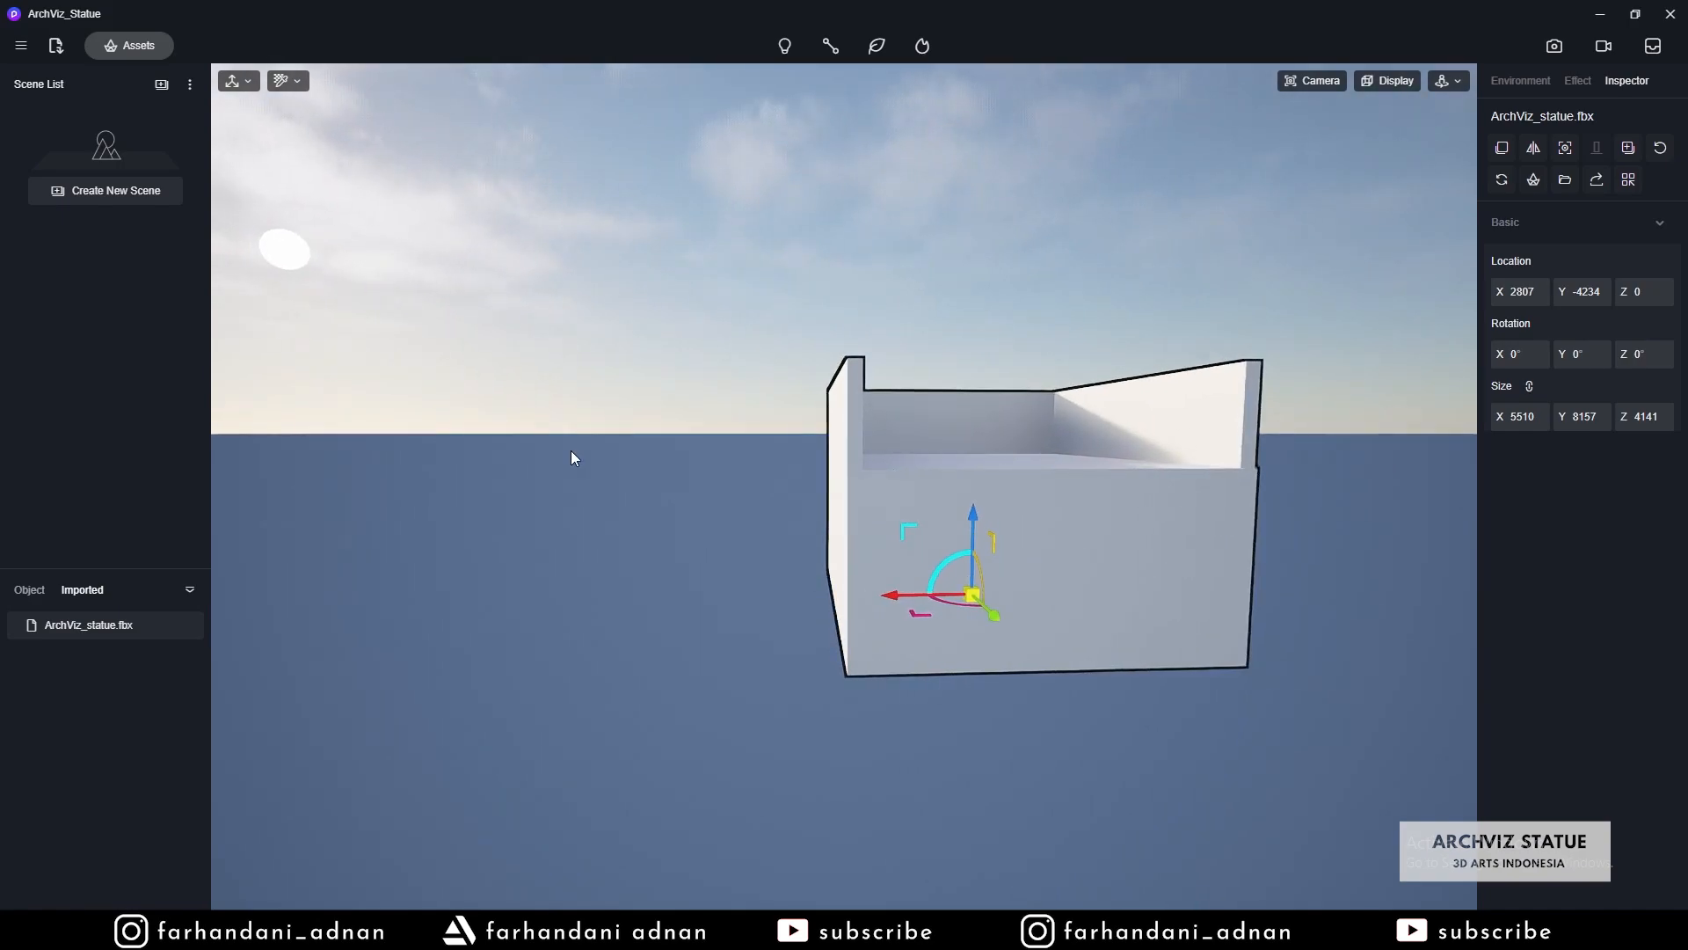
{"action": "left_click", "coordinate": [1456, 84]}
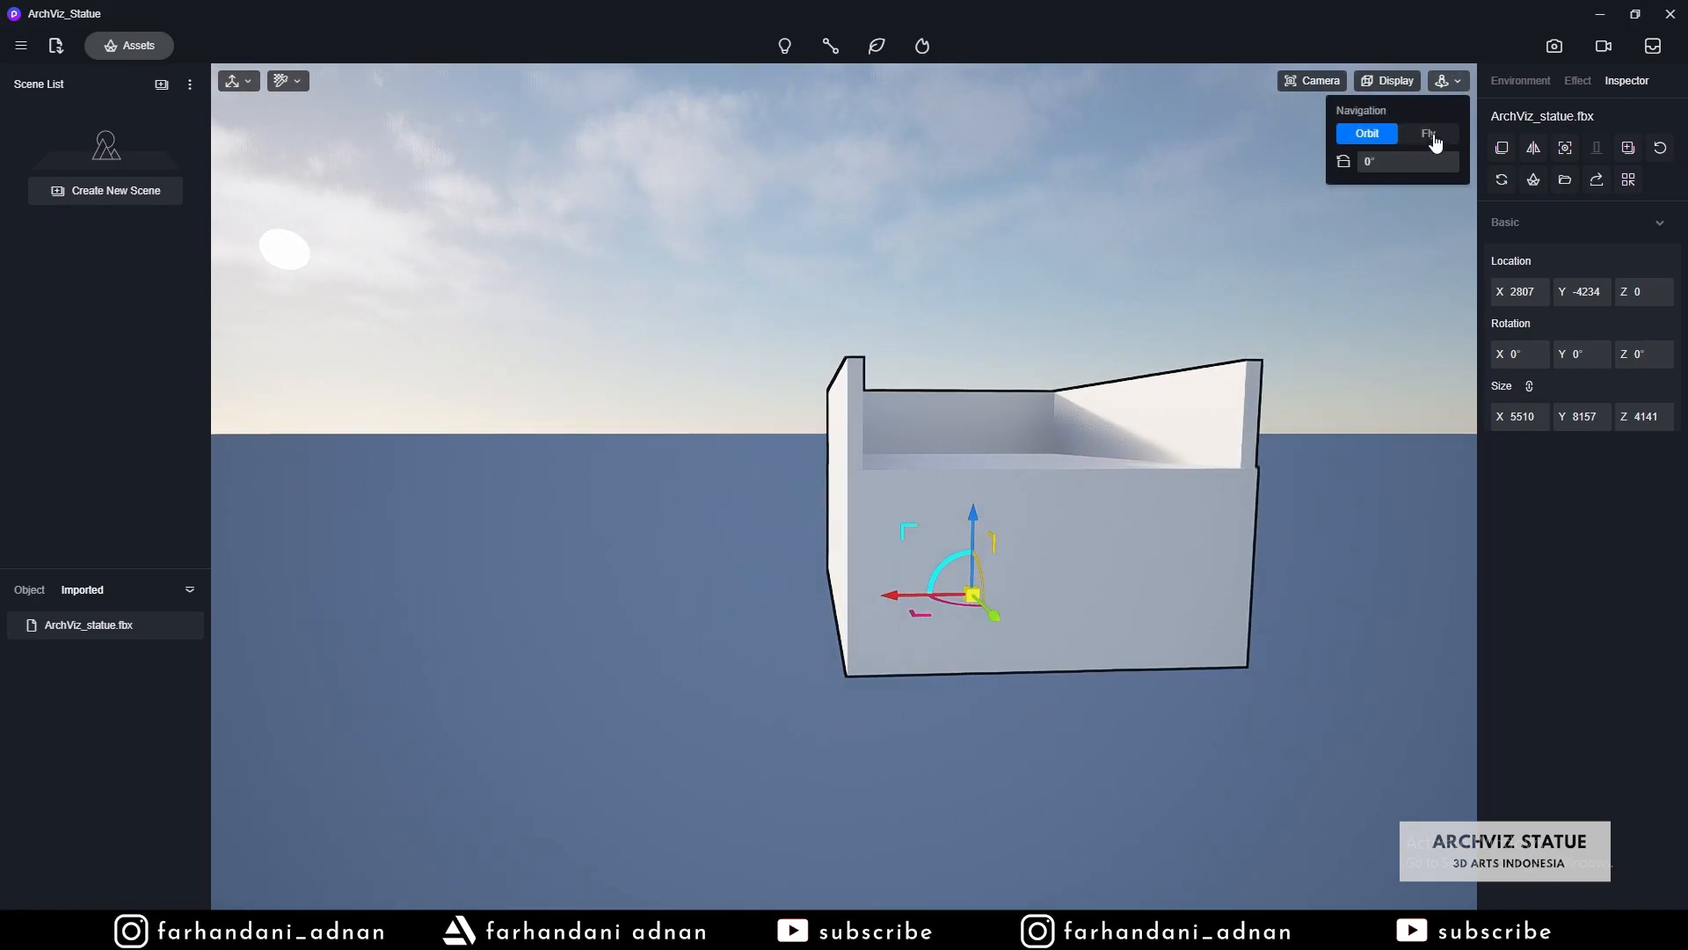
{"action": "left_click", "coordinate": [1430, 136]}
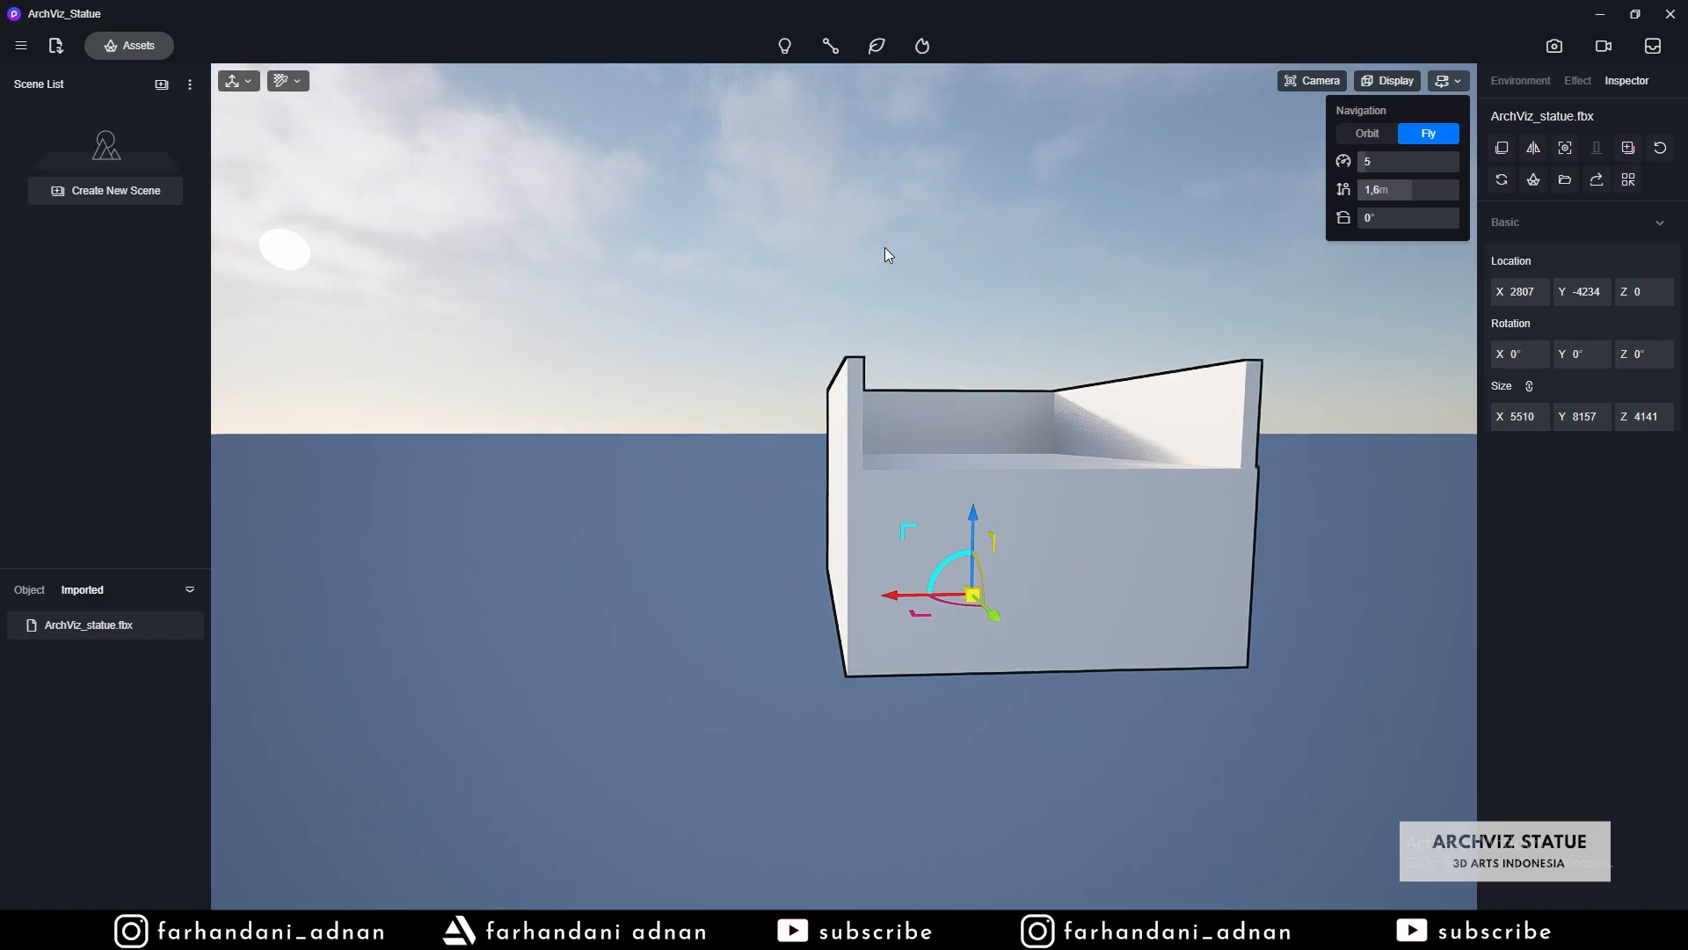
{"action": "mouse_move", "coordinate": [885, 247]}
{"action": "right_mouse_down"}
{"action": "mouse_move", "coordinate": [917, 231]}
{"action": "mouse_move", "coordinate": [870, 256]}
{"action": "right_mouse_up"}
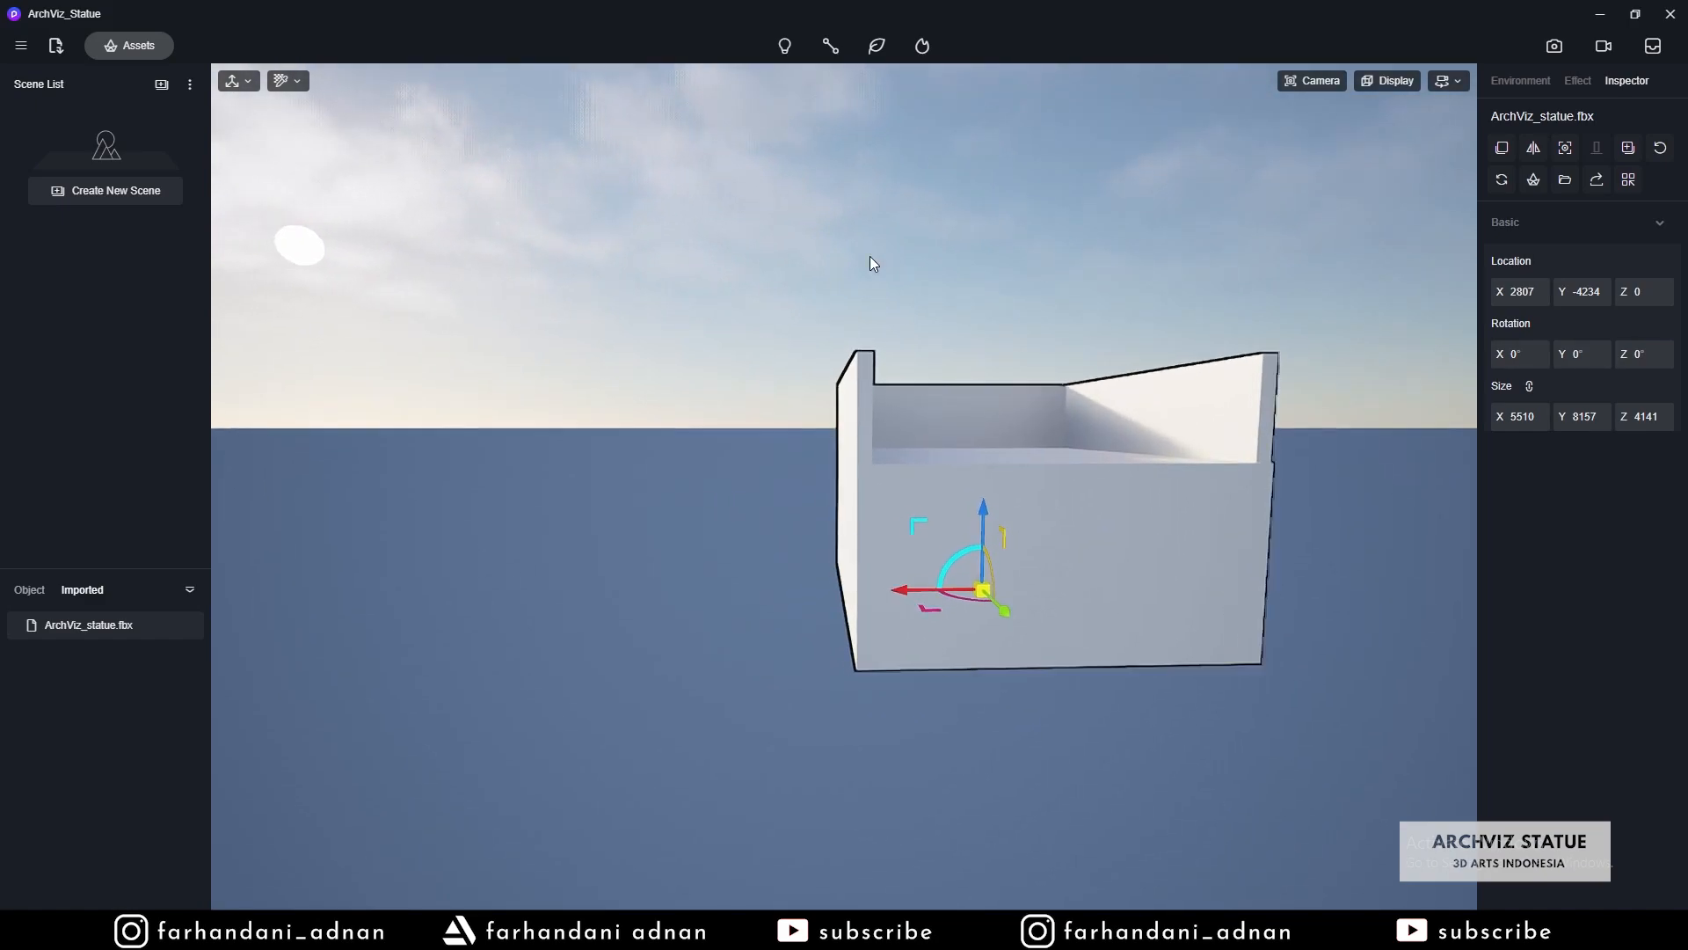
- Fly the camera forward, backward and sideways in front of the model to examine its exterior and the current movement speed
{"action": "key", "text": "w"}
{"action": "key", "text": "s"}
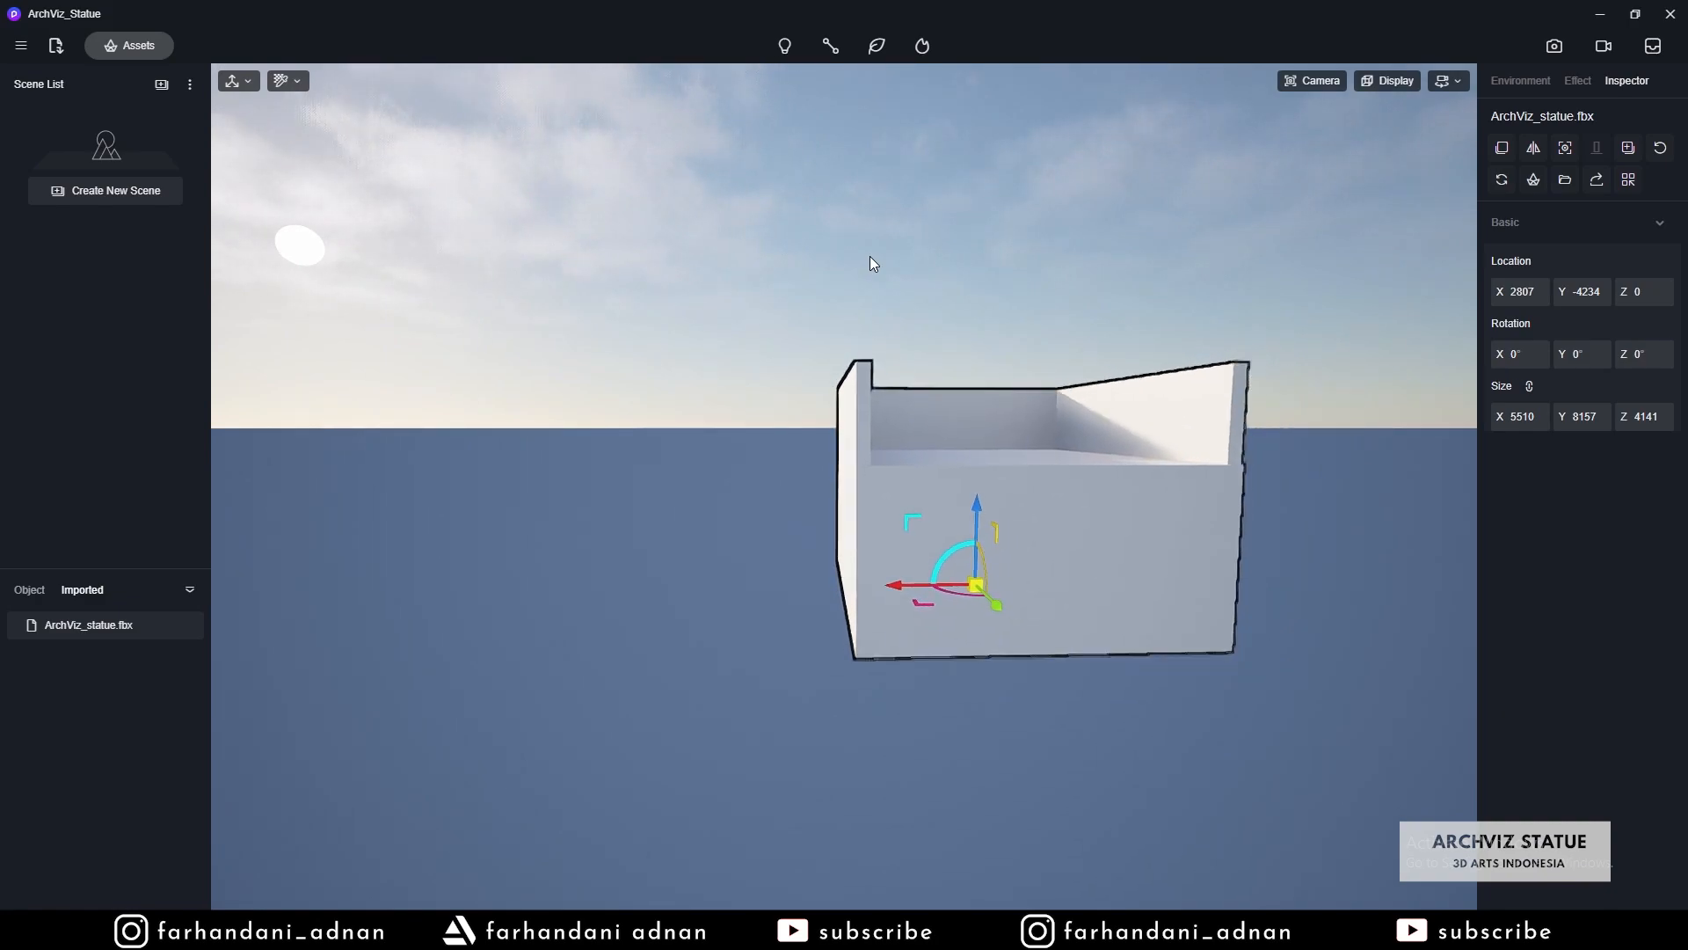
{"action": "key", "text": "d"}
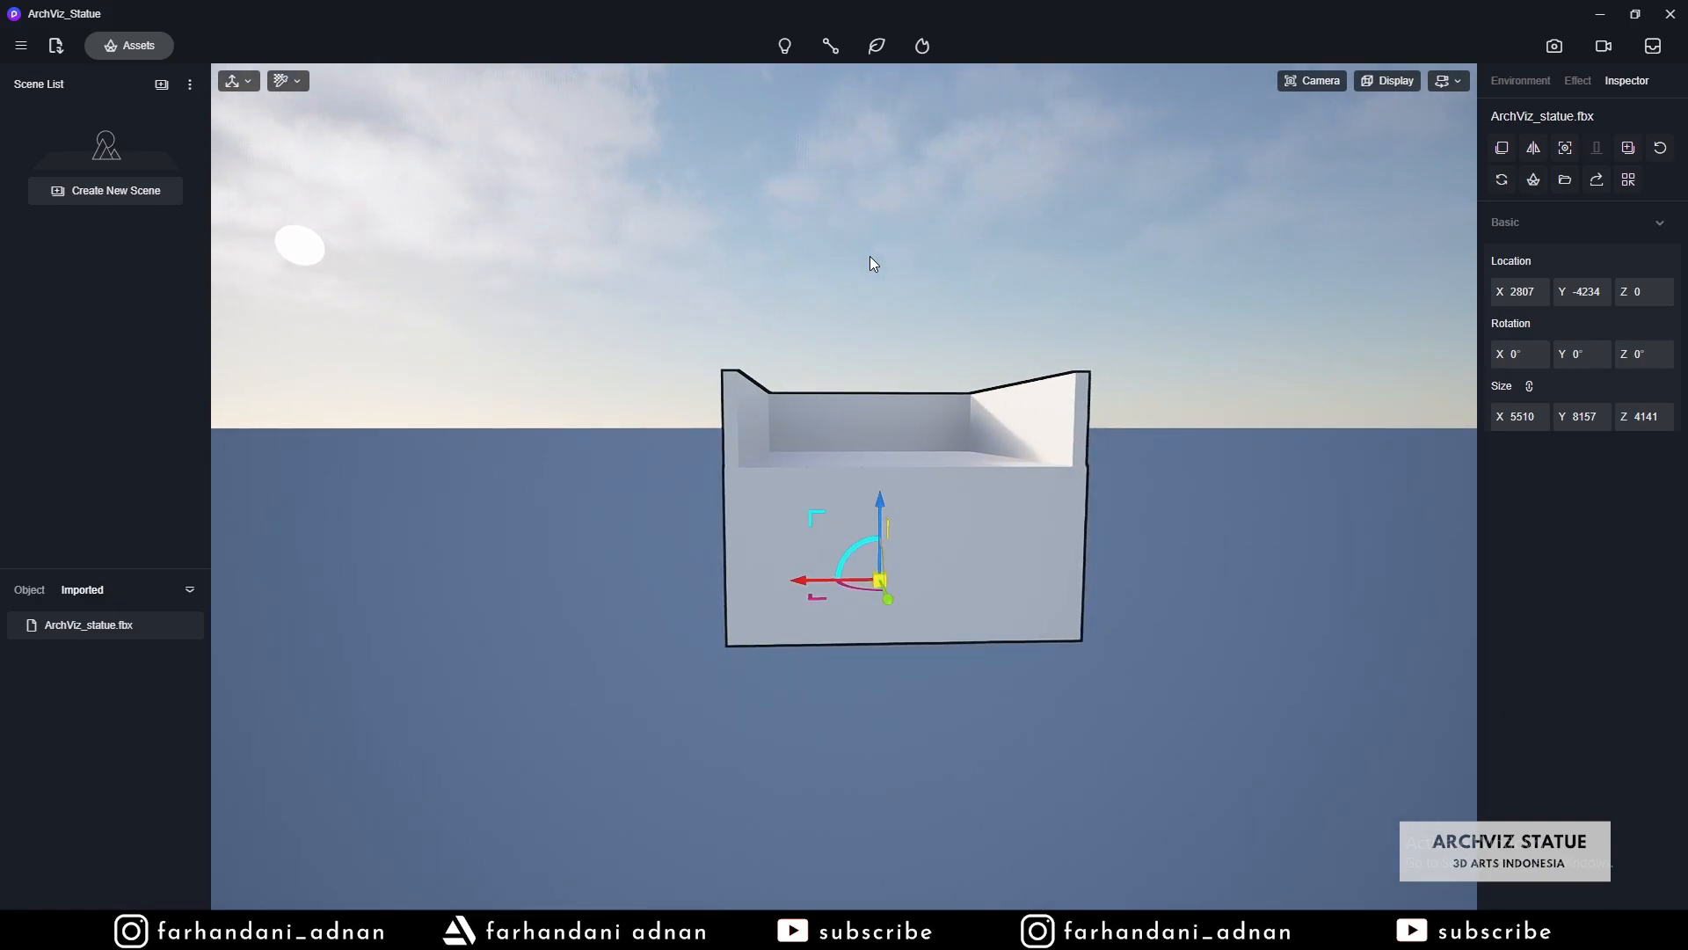
{"action": "key", "text": "a"}
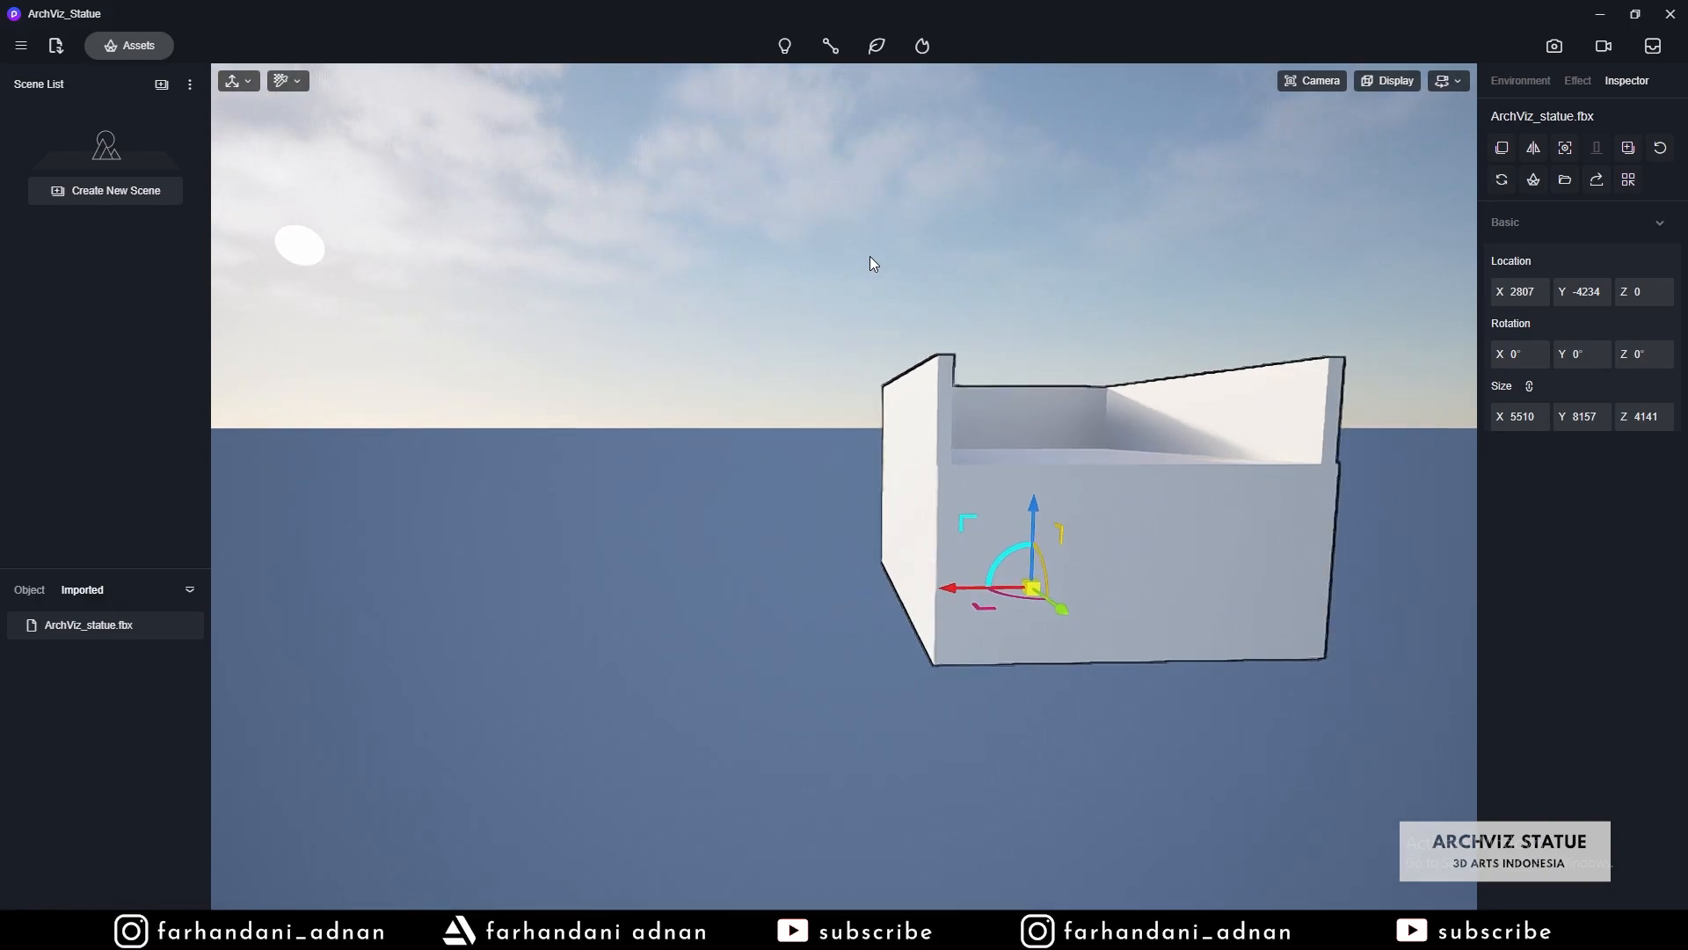
{"action": "key", "text": "d"}
{"action": "key", "text": "a"}
{"action": "key", "text": "w"}
{"action": "key", "text": "d"}
{"action": "key", "text": "s"}
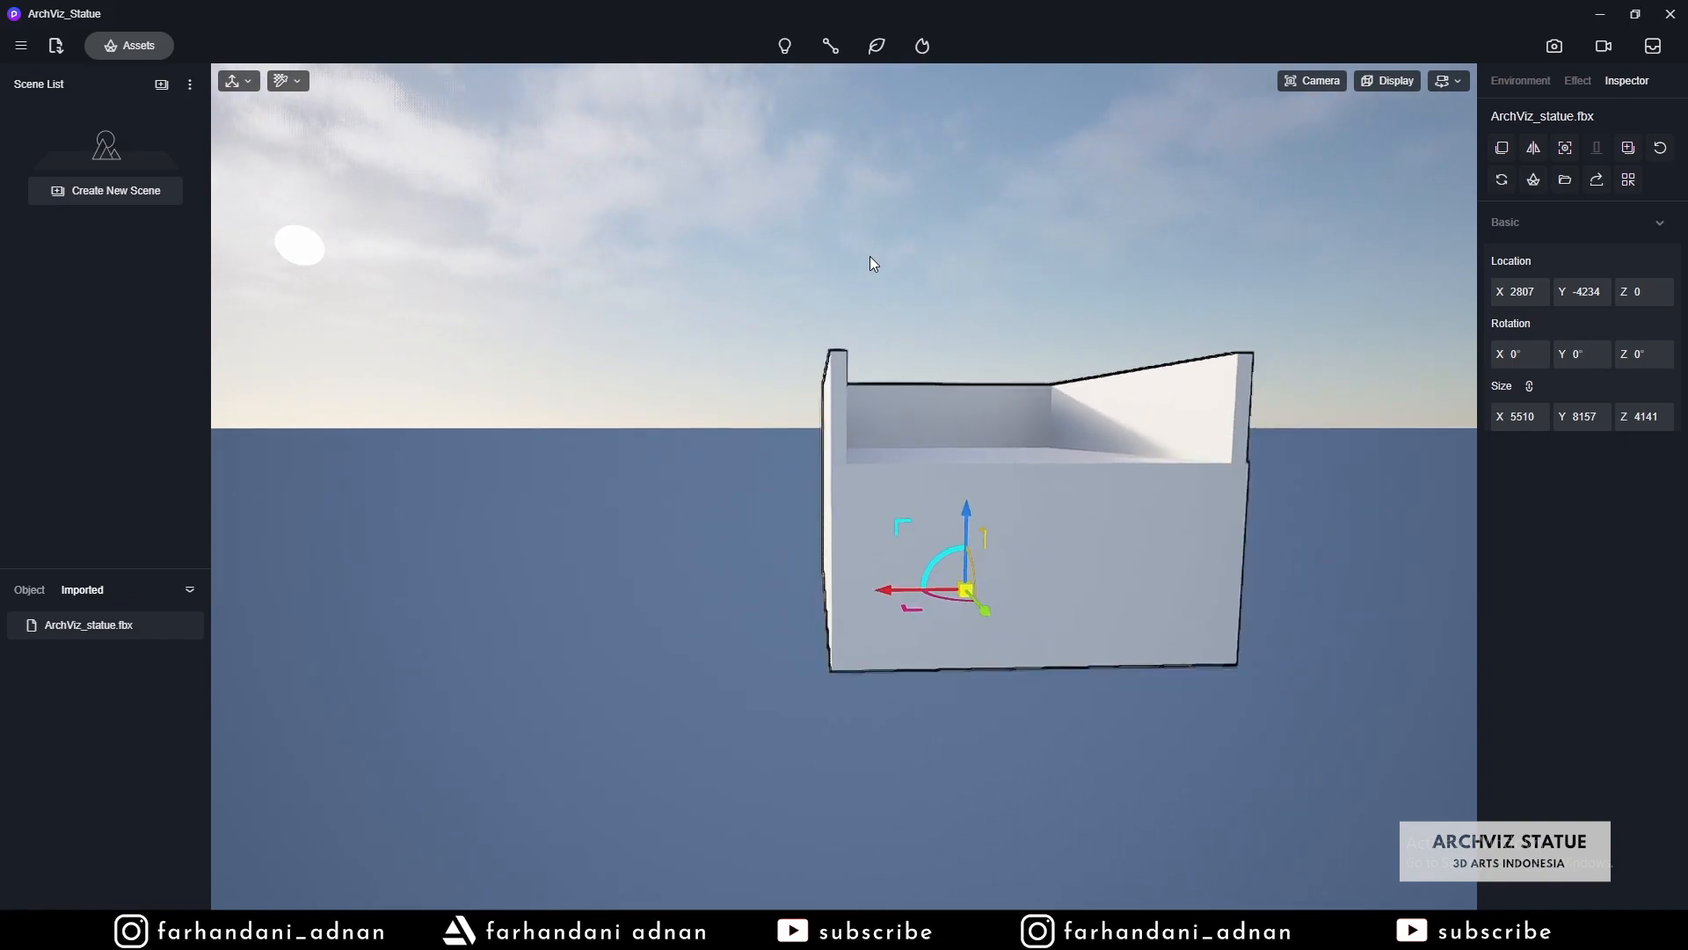
{"action": "key", "text": "a"}
{"action": "key", "text": "w"}
{"action": "key", "text": "d"}
{"action": "key", "text": "s"}
{"action": "key", "text": "a"}
{"action": "key", "text": "w"}
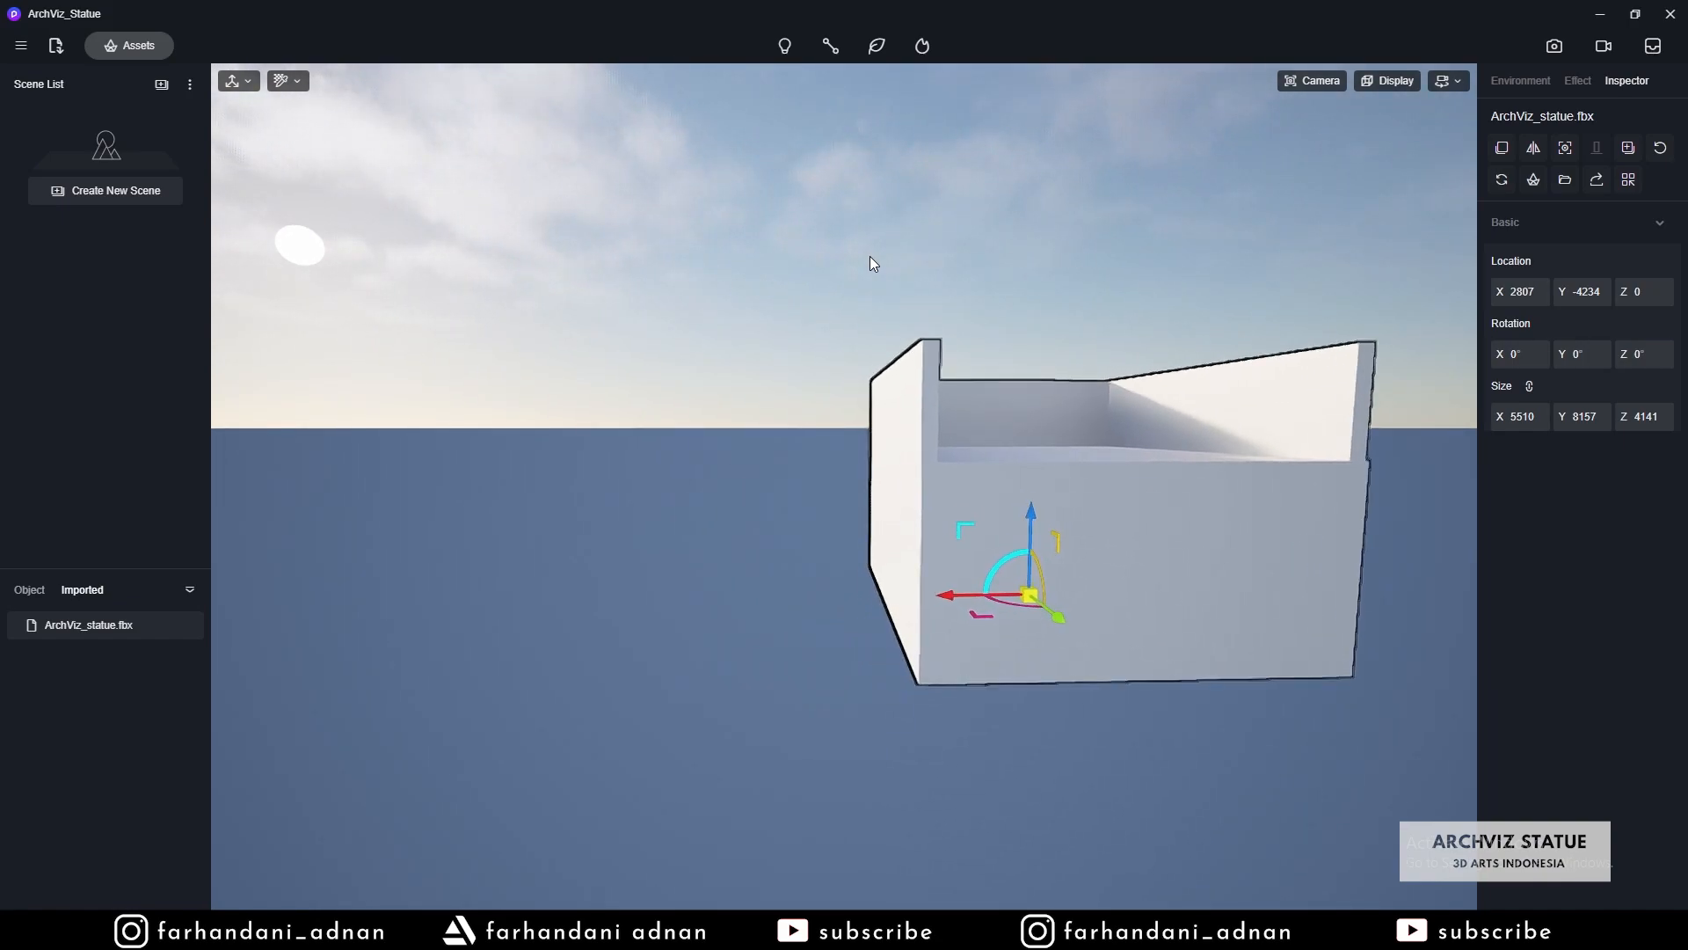
{"action": "key", "text": "w"}
{"action": "key", "text": "d"}
{"action": "key", "text": "s"}
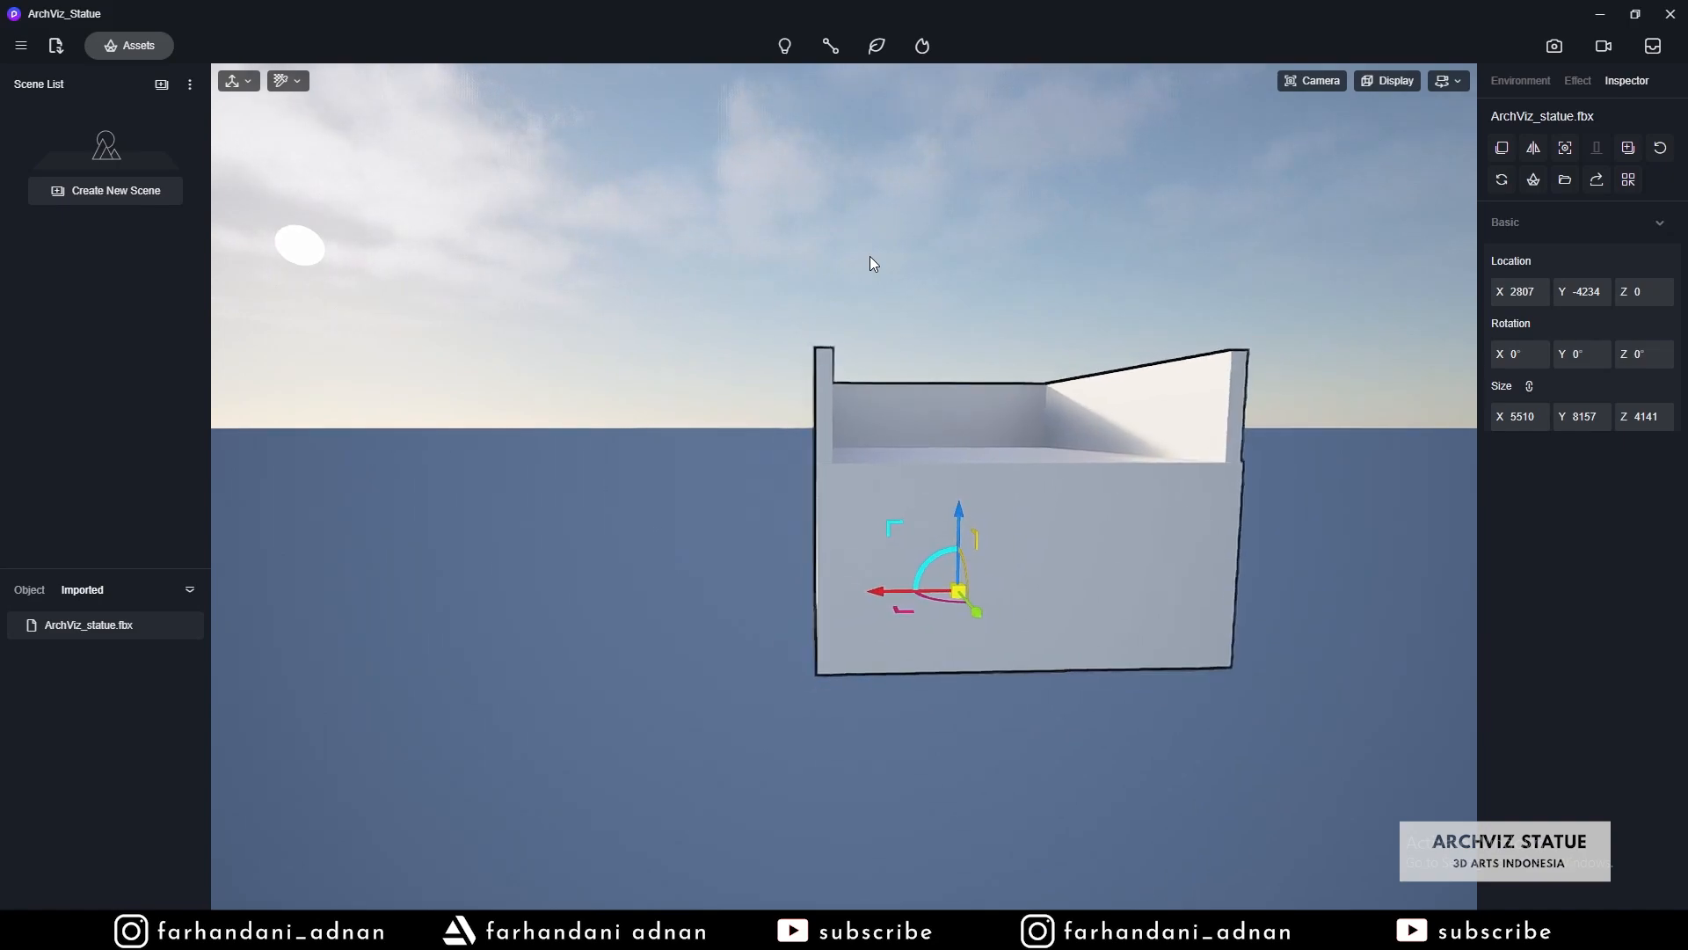
{"action": "key", "text": "w"}
{"action": "key", "text": "d"}
{"action": "key", "text": "s"}
{"action": "key", "text": "a"}
{"action": "key", "text": "w"}
{"action": "key", "text": "d"}
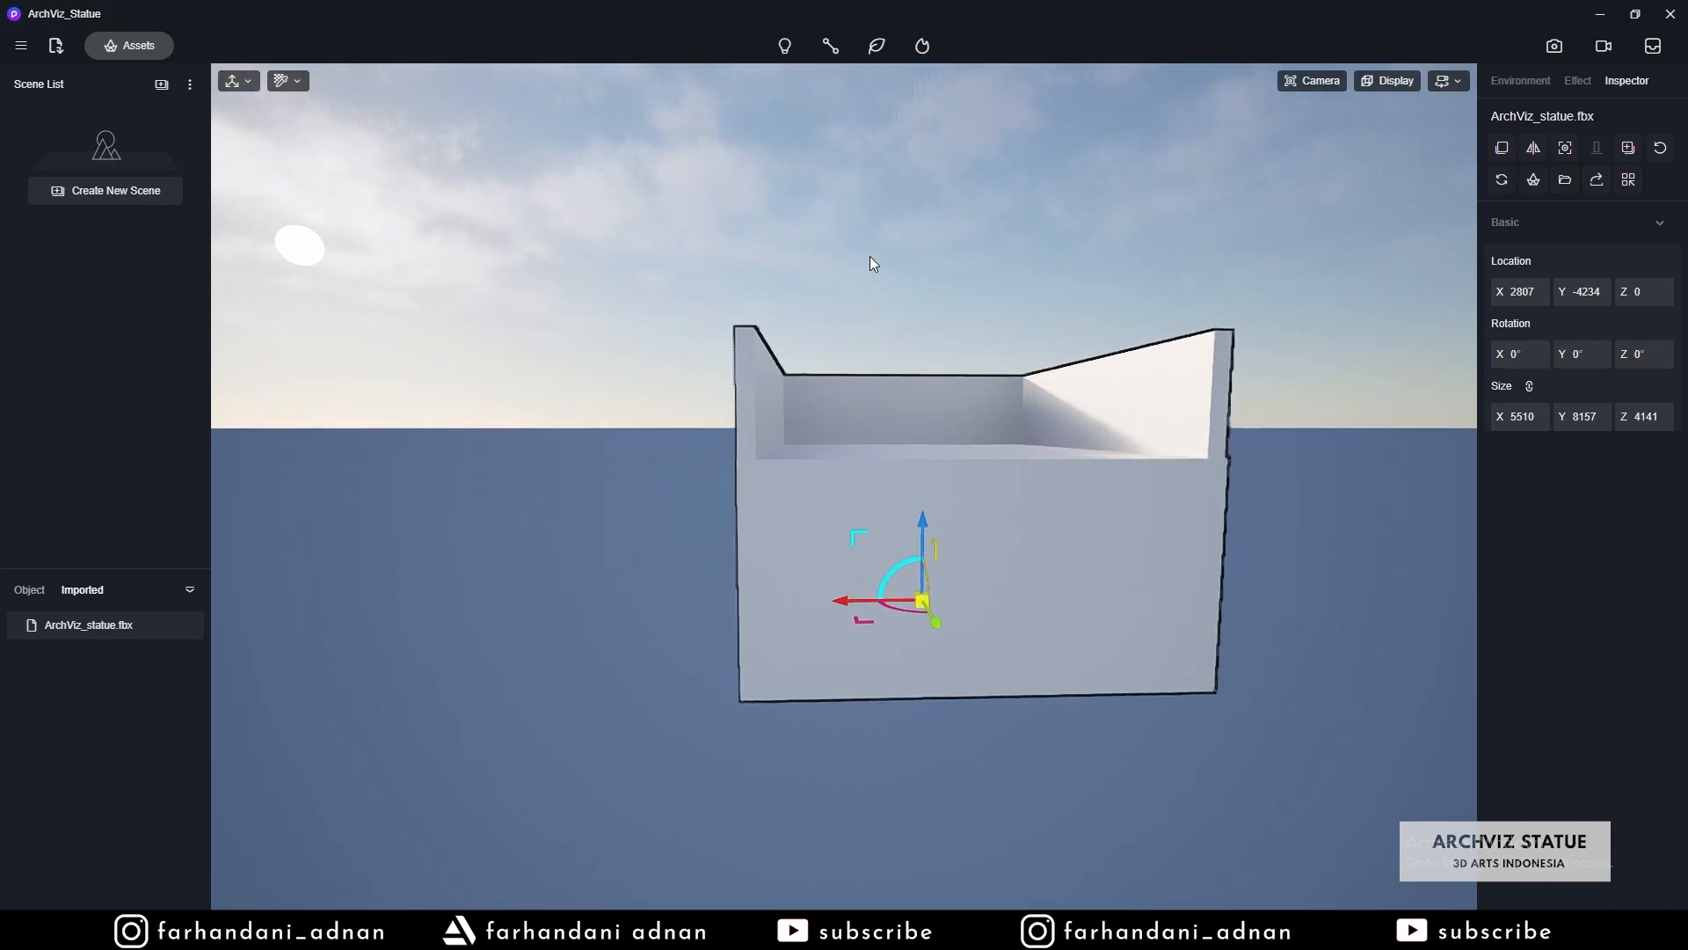
- Set the Fly navigation speed to 20 and fly the camera up close to the model
{"action": "left_click", "coordinate": [1448, 82]}
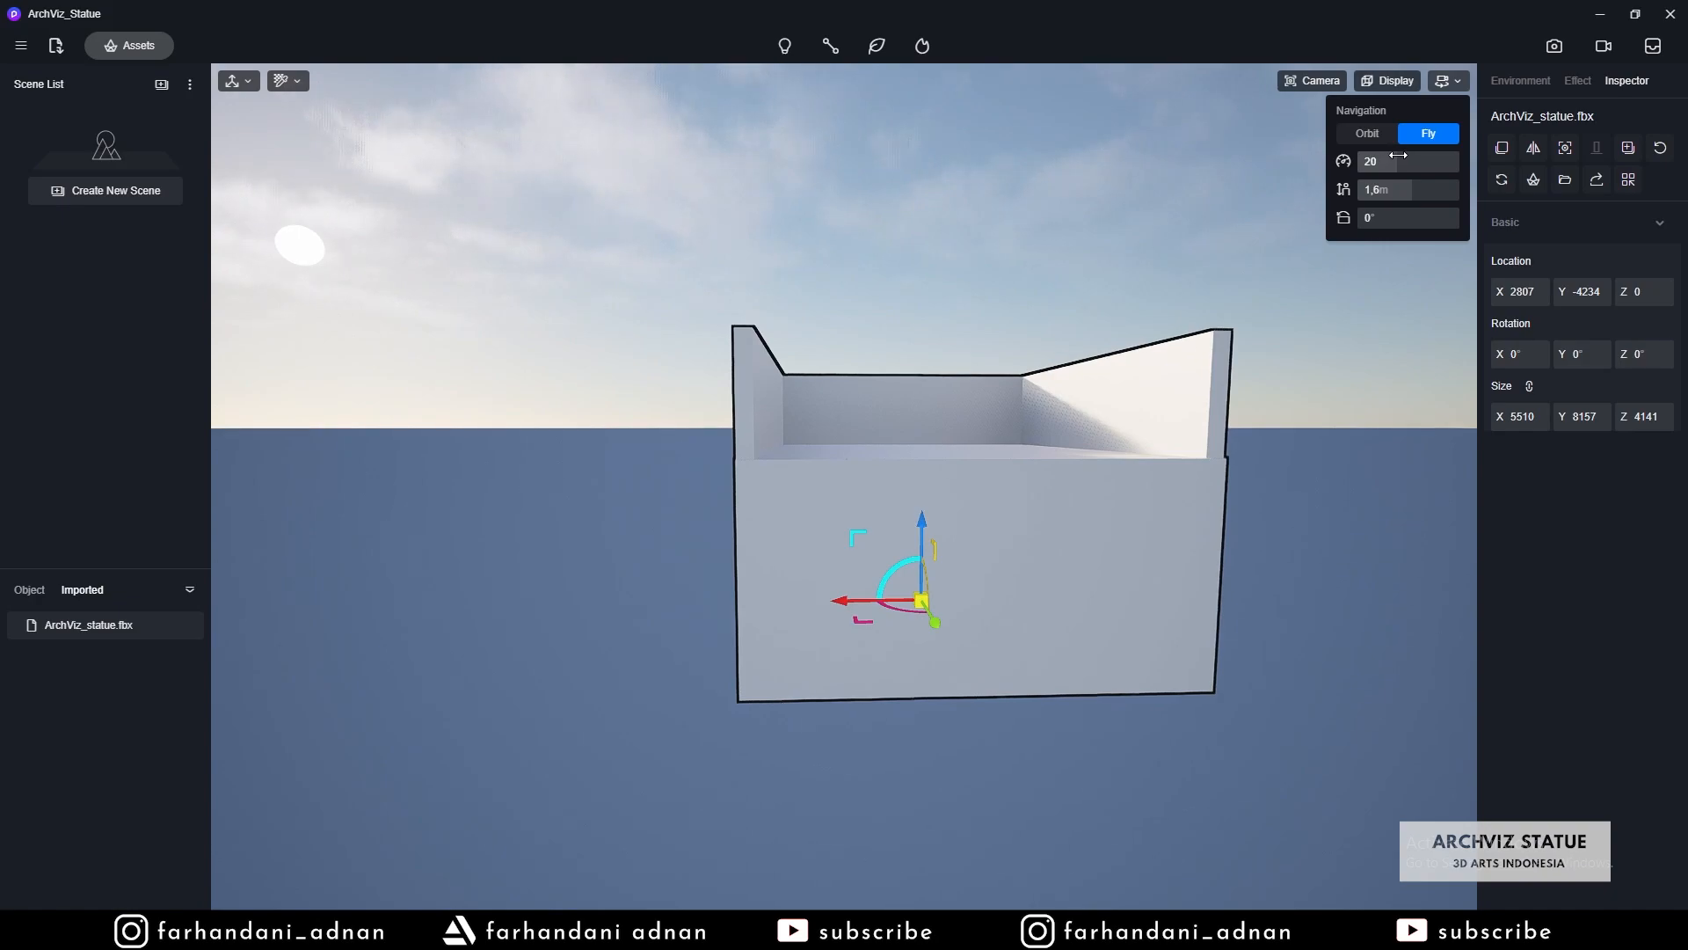
{"action": "left_click", "coordinate": [922, 200]}
{"action": "key", "text": "w"}
{"action": "key", "text": "s"}
{"action": "key", "text": "w"}
{"action": "right_click_drag", "start_coordinate": [847, 255], "coordinate": [785, 279]}
{"action": "key", "text": "a"}
{"action": "key", "text": "e"}
{"action": "key", "text": "s"}
{"action": "key", "text": "w"}
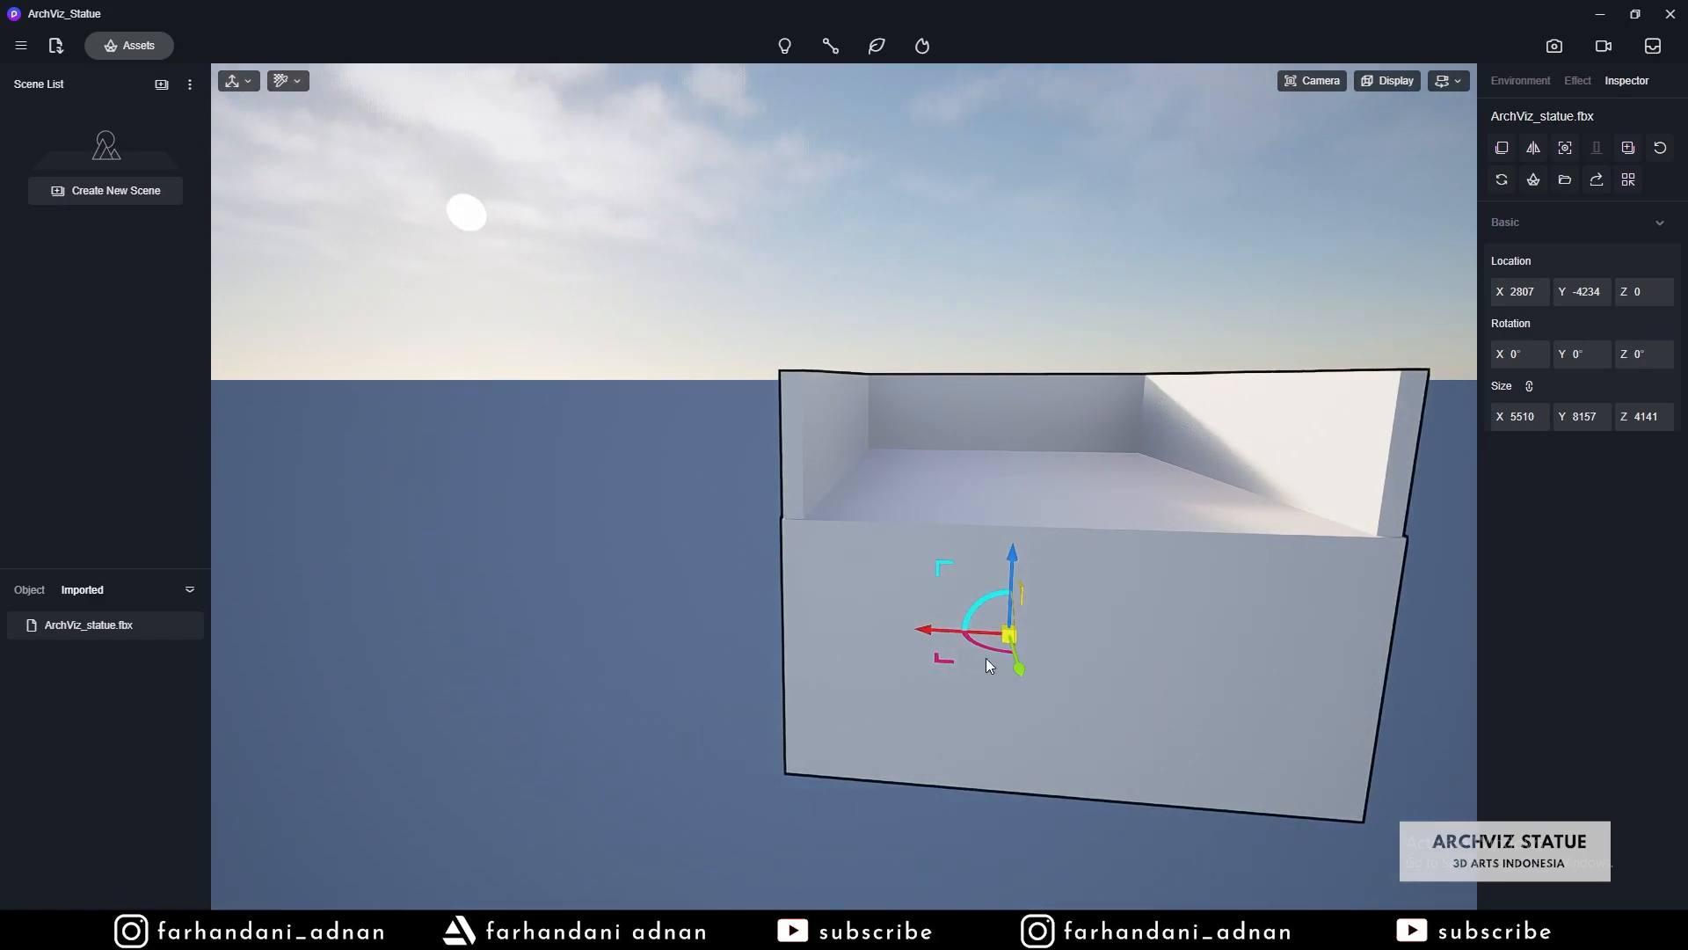
- Rotate the ArchViz_statue.fbx model with its gizmo to a Y rotation of 323°
{"action": "left_click_drag", "start_coordinate": [982, 648], "coordinate": [1007, 651]}
{"action": "key", "text": "d"}
{"action": "right_click_drag", "start_coordinate": [1222, 572], "coordinate": [884, 564]}
- Fly into the building to examine the statues, columns and ceiling opening, and rise above the roof to check the sun's direction
{"action": "key", "text": "a"}
{"action": "key", "text": "w"}
{"action": "key", "text": "s"}
{"action": "key", "text": "d"}
{"action": "key", "text": "w"}
{"action": "key", "text": "q"}
{"action": "key", "text": "w"}
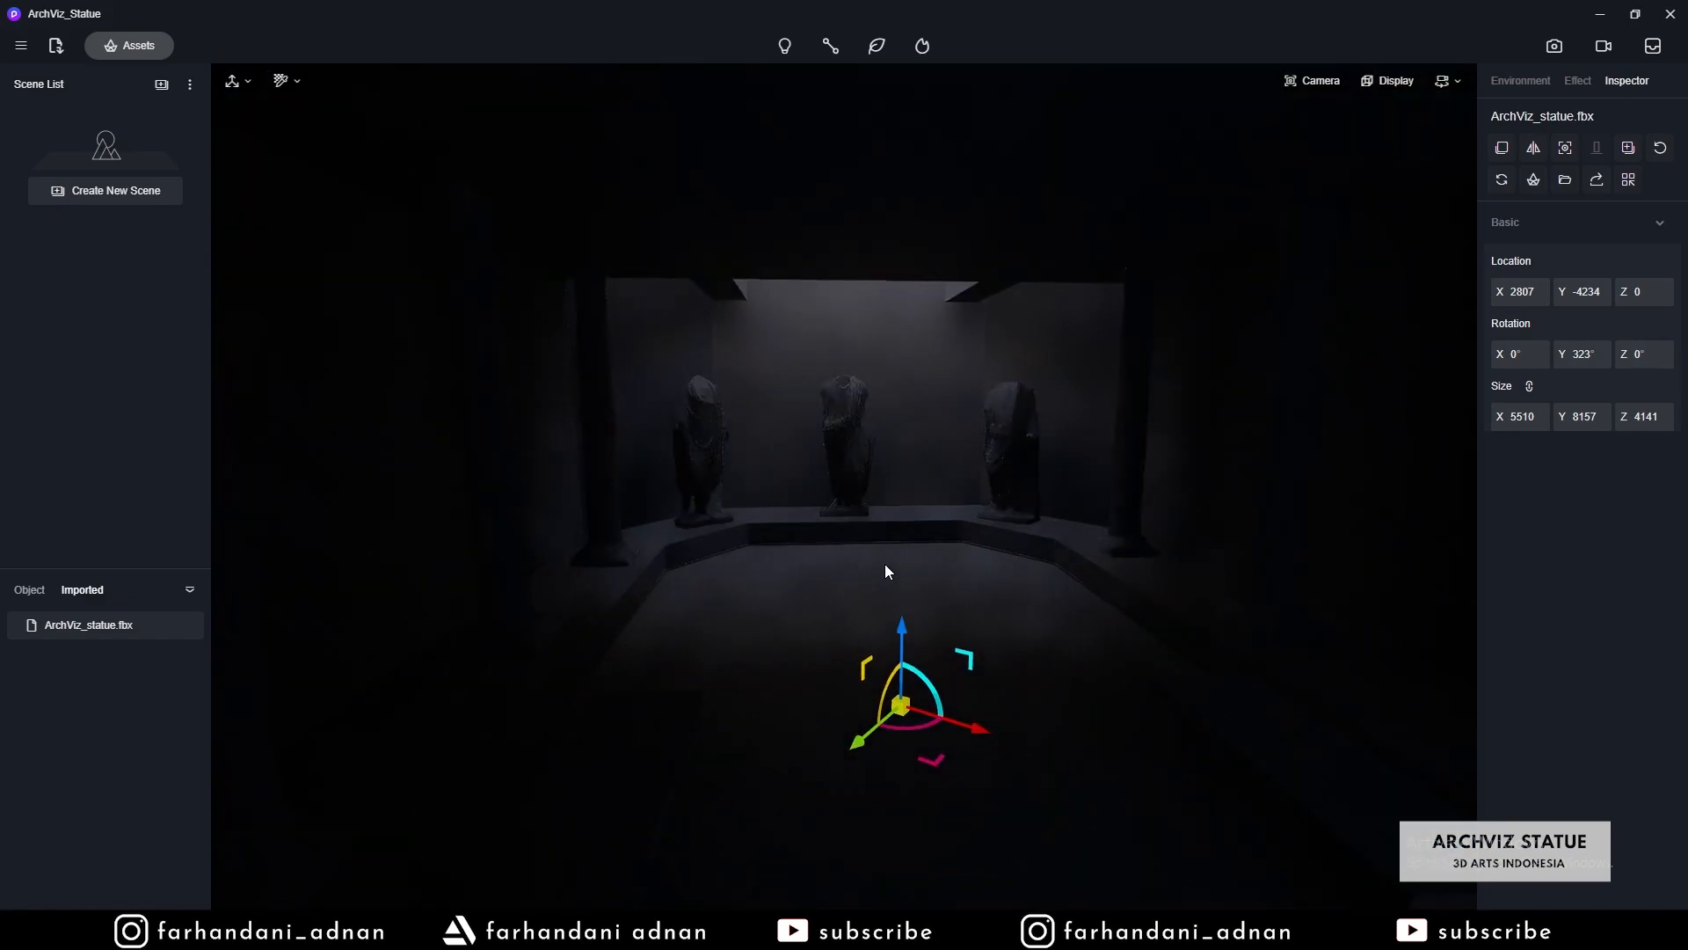
{"action": "key", "text": "w"}
{"action": "key", "text": "s"}
{"action": "right_click_drag", "start_coordinate": [885, 563], "coordinate": [843, 477]}
{"action": "key", "text": "q"}
{"action": "key", "text": "w"}
{"action": "key", "text": "q"}
{"action": "key", "text": "e"}
{"action": "key", "text": "d"}
{"action": "key", "text": "s"}
{"action": "key", "text": "a"}
{"action": "key", "text": "w"}
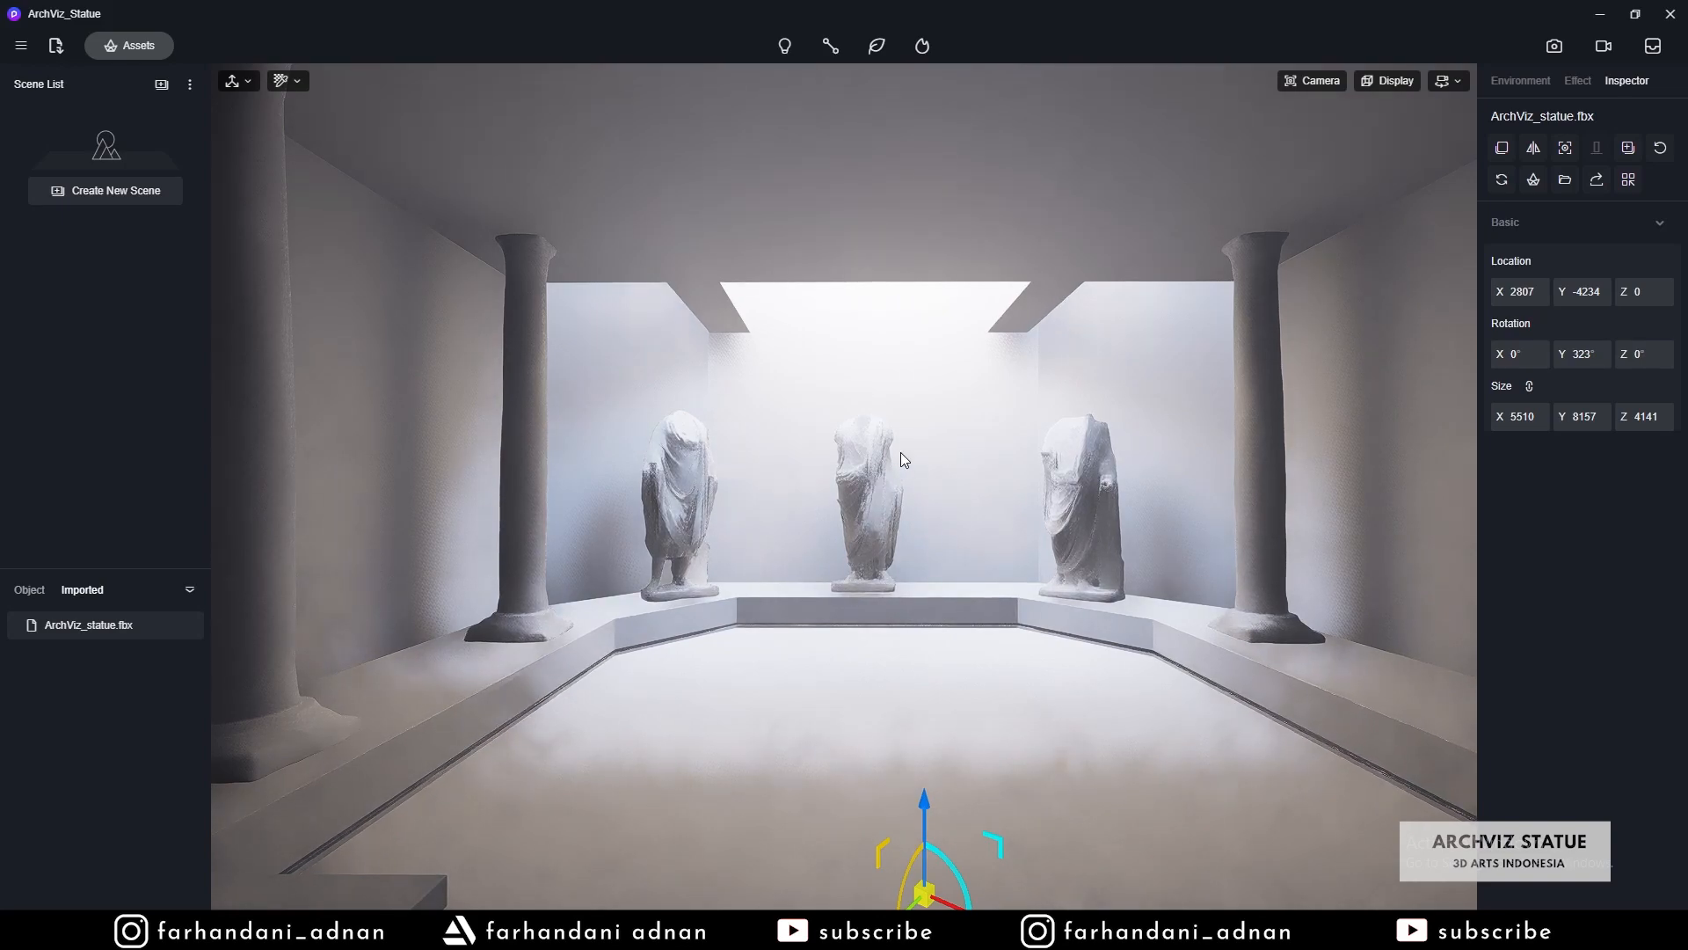
{"action": "key", "text": "e"}
{"action": "key", "text": "e"}
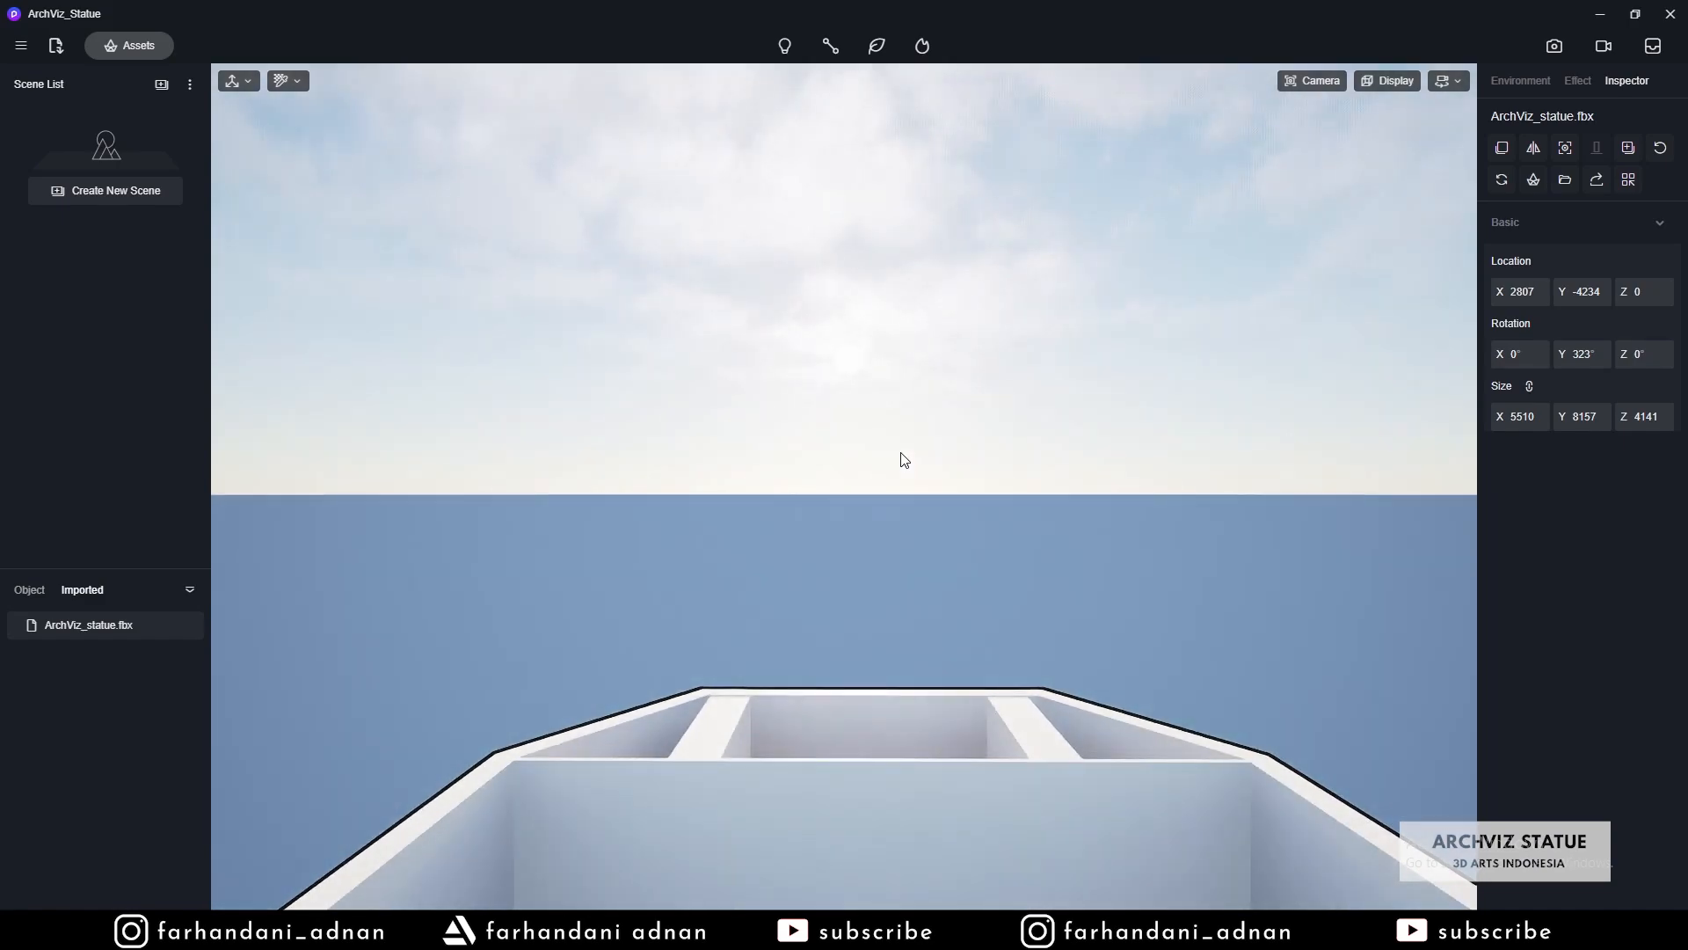
{"action": "key", "text": "q"}
{"action": "mouse_move", "coordinate": [901, 453]}
{"action": "right_mouse_down"}
{"action": "mouse_move", "coordinate": [901, 297]}
{"action": "mouse_move", "coordinate": [894, 453]}
{"action": "right_mouse_up"}
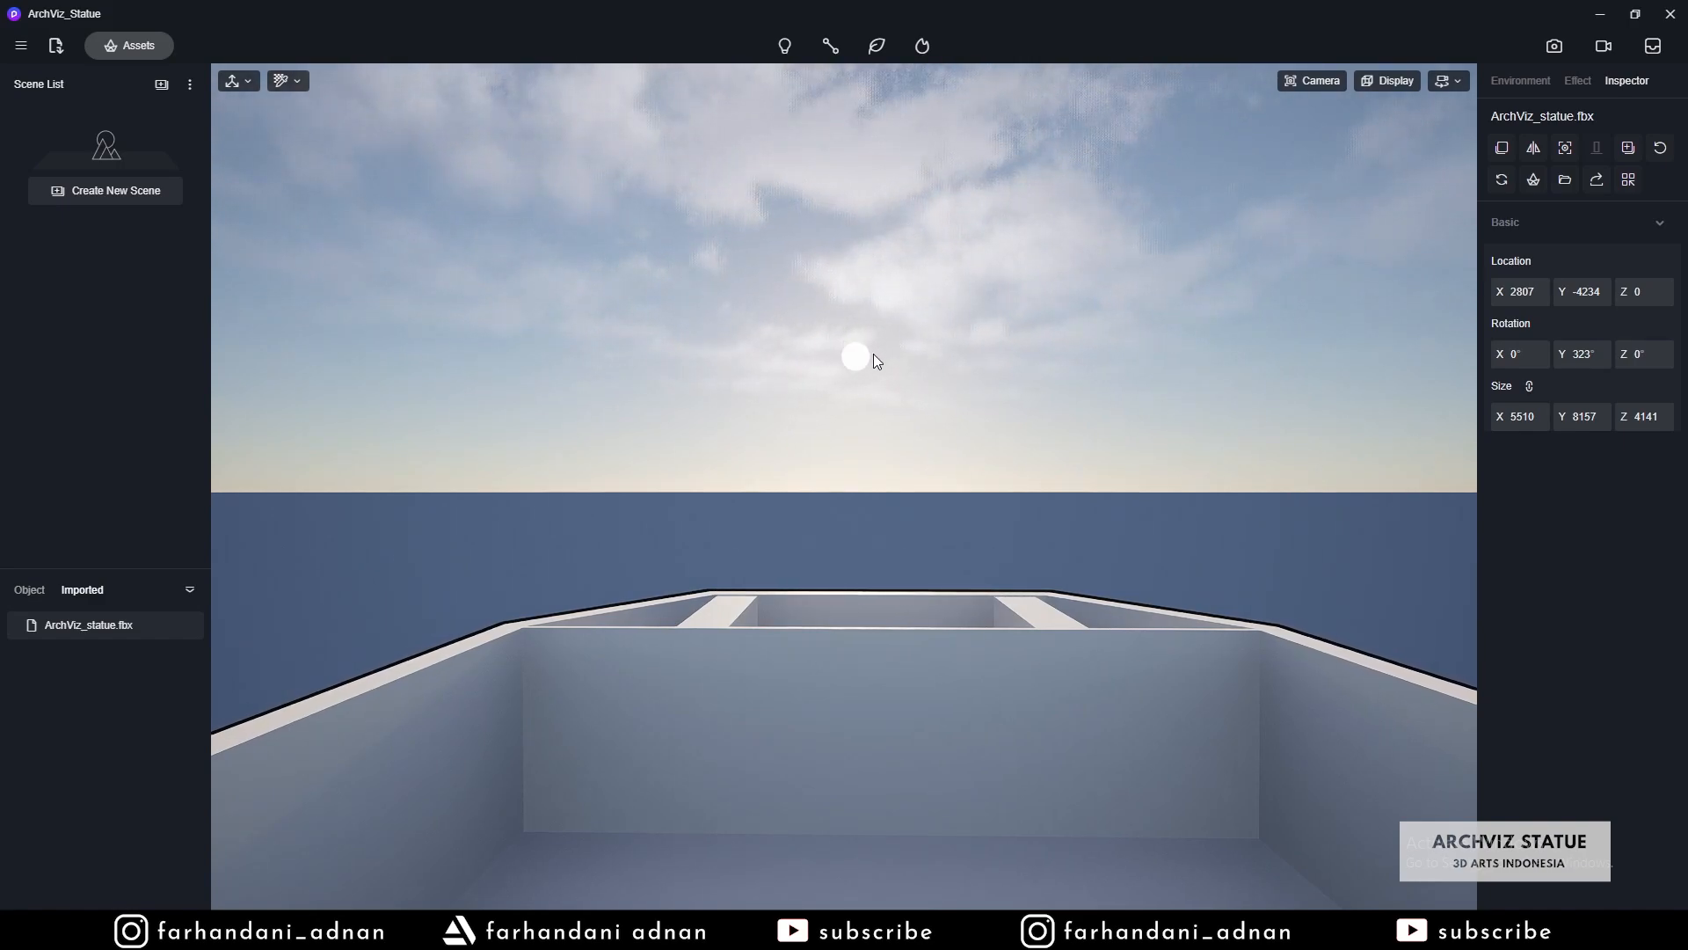
- Open the Environment settings and set the Geo and Sky time of day to 12:35
{"action": "left_click", "coordinate": [1505, 82]}
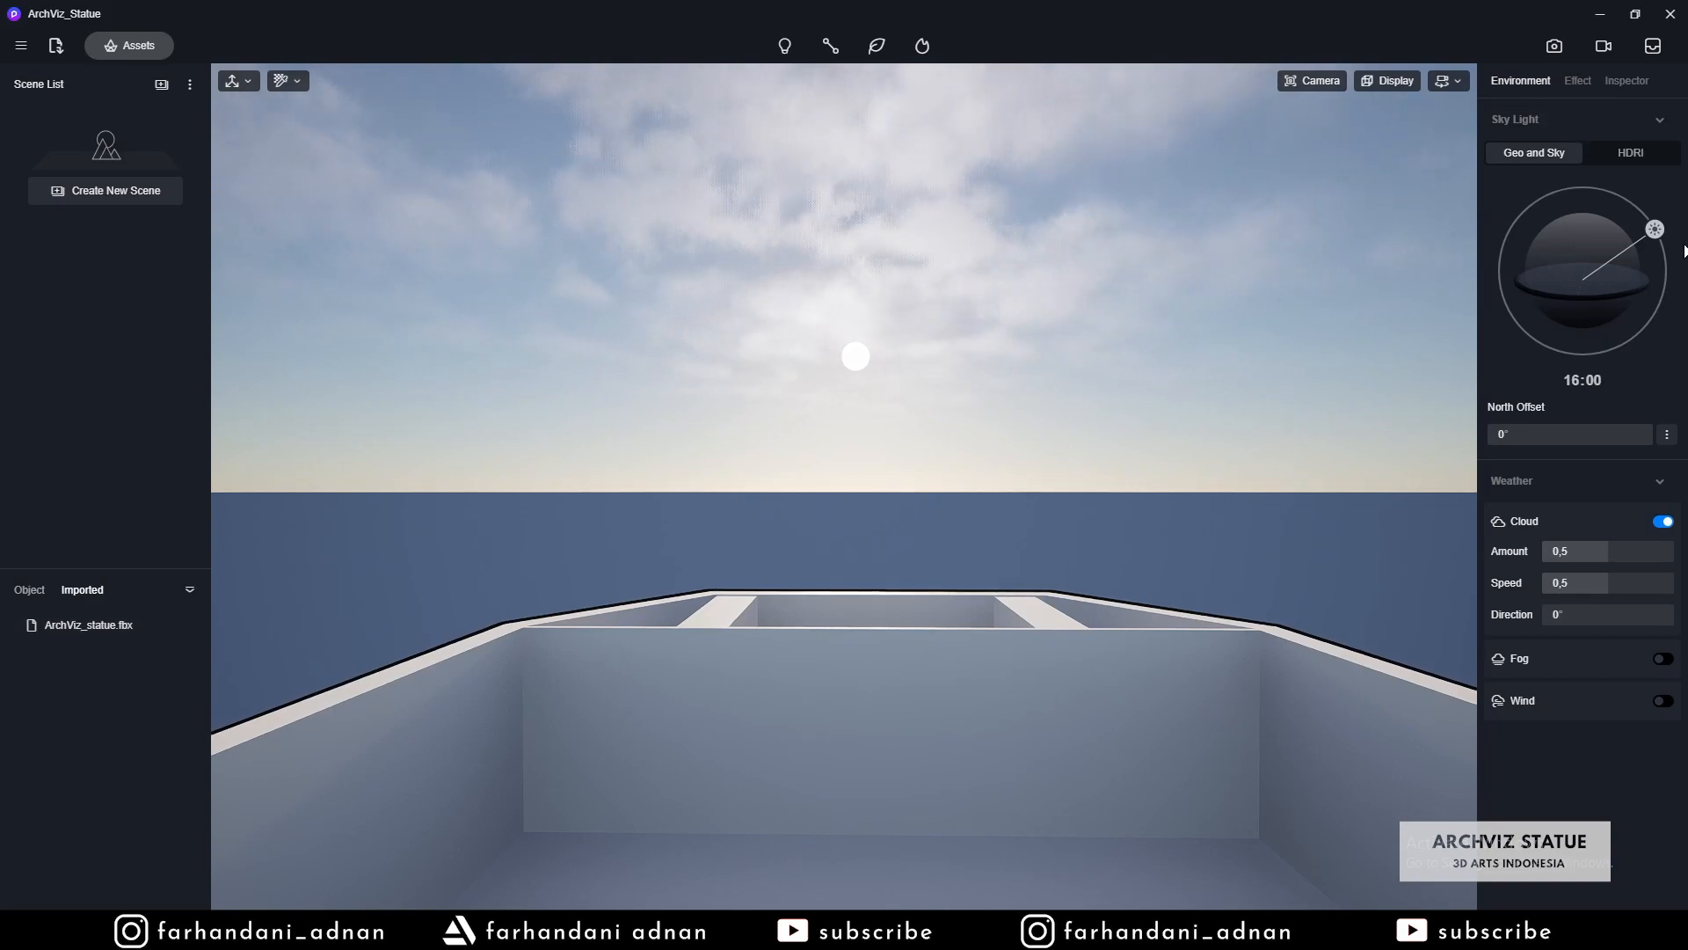
{"action": "left_click_drag", "start_coordinate": [1654, 225], "coordinate": [1605, 191]}
{"action": "right_click_drag", "start_coordinate": [810, 309], "coordinate": [431, 277]}
{"action": "key", "text": "a"}
{"action": "key", "text": "e"}
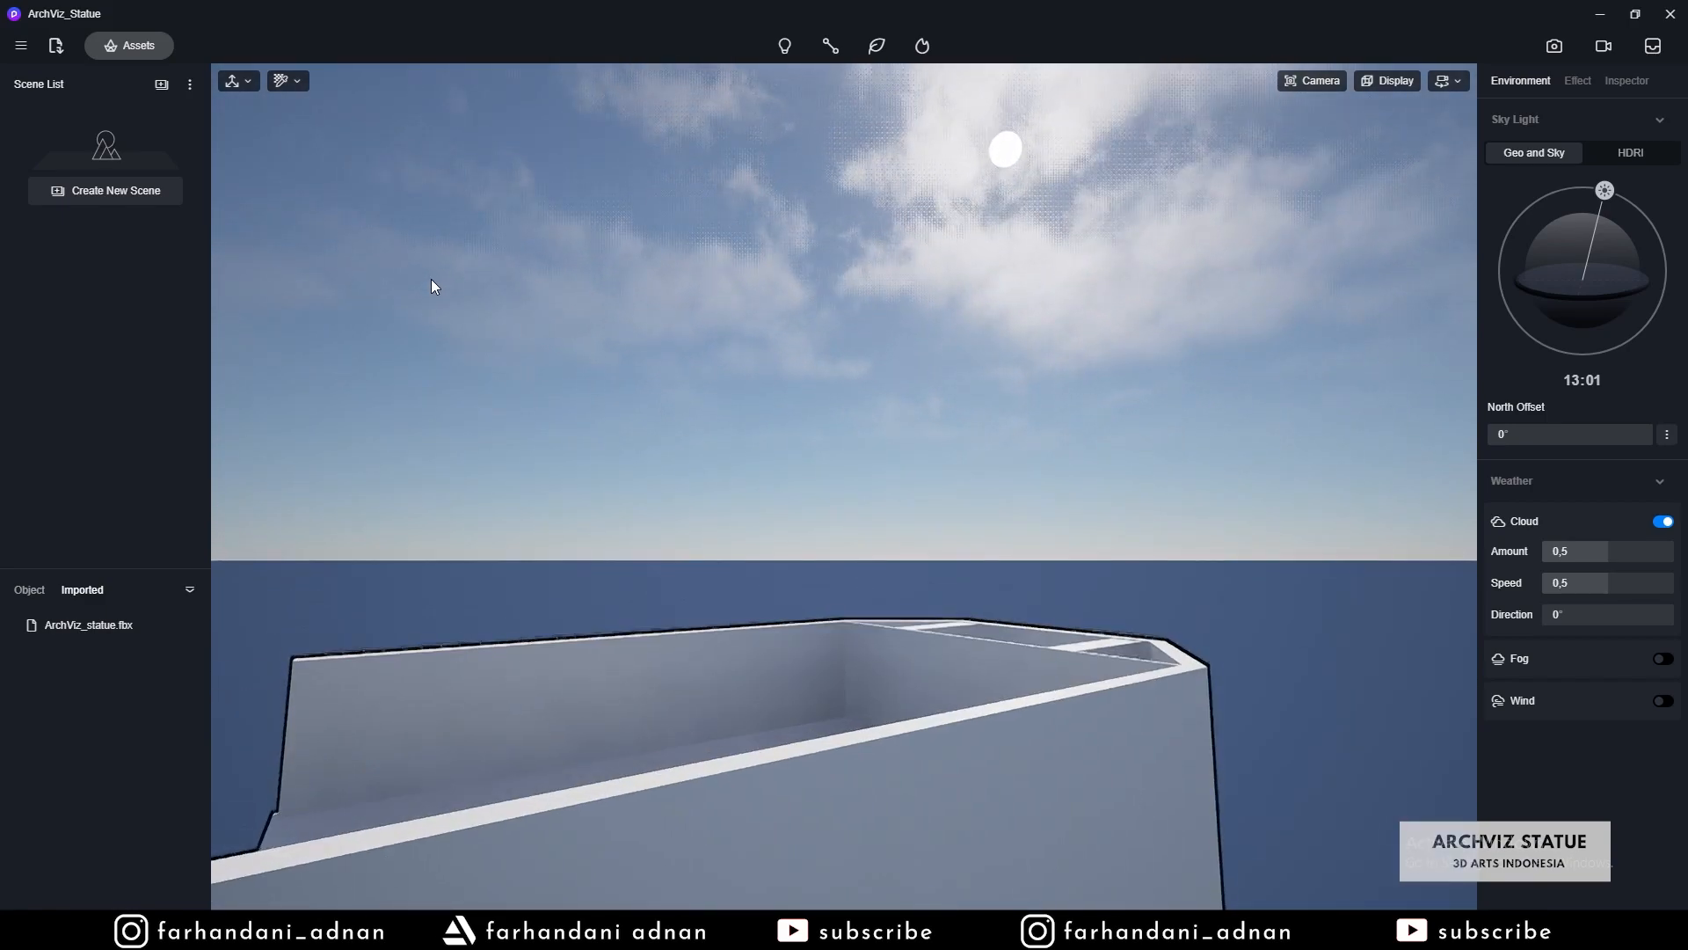
{"action": "mouse_move", "coordinate": [1613, 185]}
{"action": "left_mouse_down"}
{"action": "mouse_move", "coordinate": [1554, 188]}
{"action": "mouse_move", "coordinate": [1596, 188]}
{"action": "left_mouse_up"}
{"action": "key", "text": "a"}
{"action": "right_click_drag", "start_coordinate": [796, 415], "coordinate": [1026, 466]}
{"action": "key", "text": "s"}
{"action": "key", "text": "w"}
{"action": "key", "text": "s"}
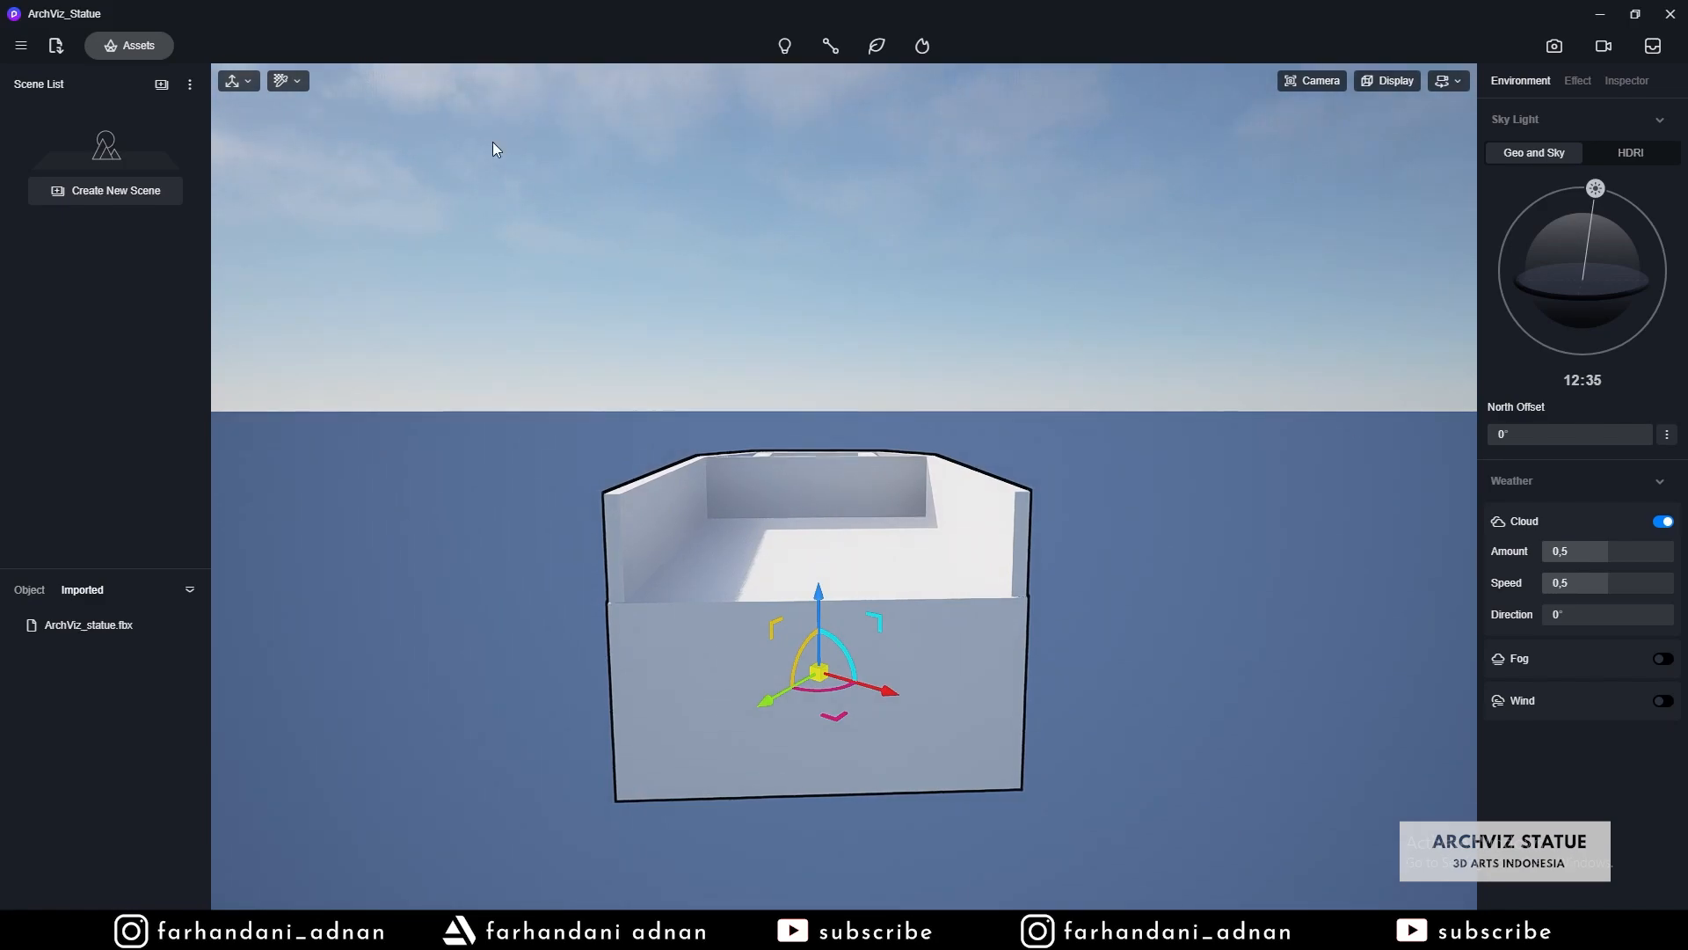
{"action": "right_click_drag", "start_coordinate": [1145, 403], "coordinate": [419, 214]}
{"action": "key", "text": "w"}
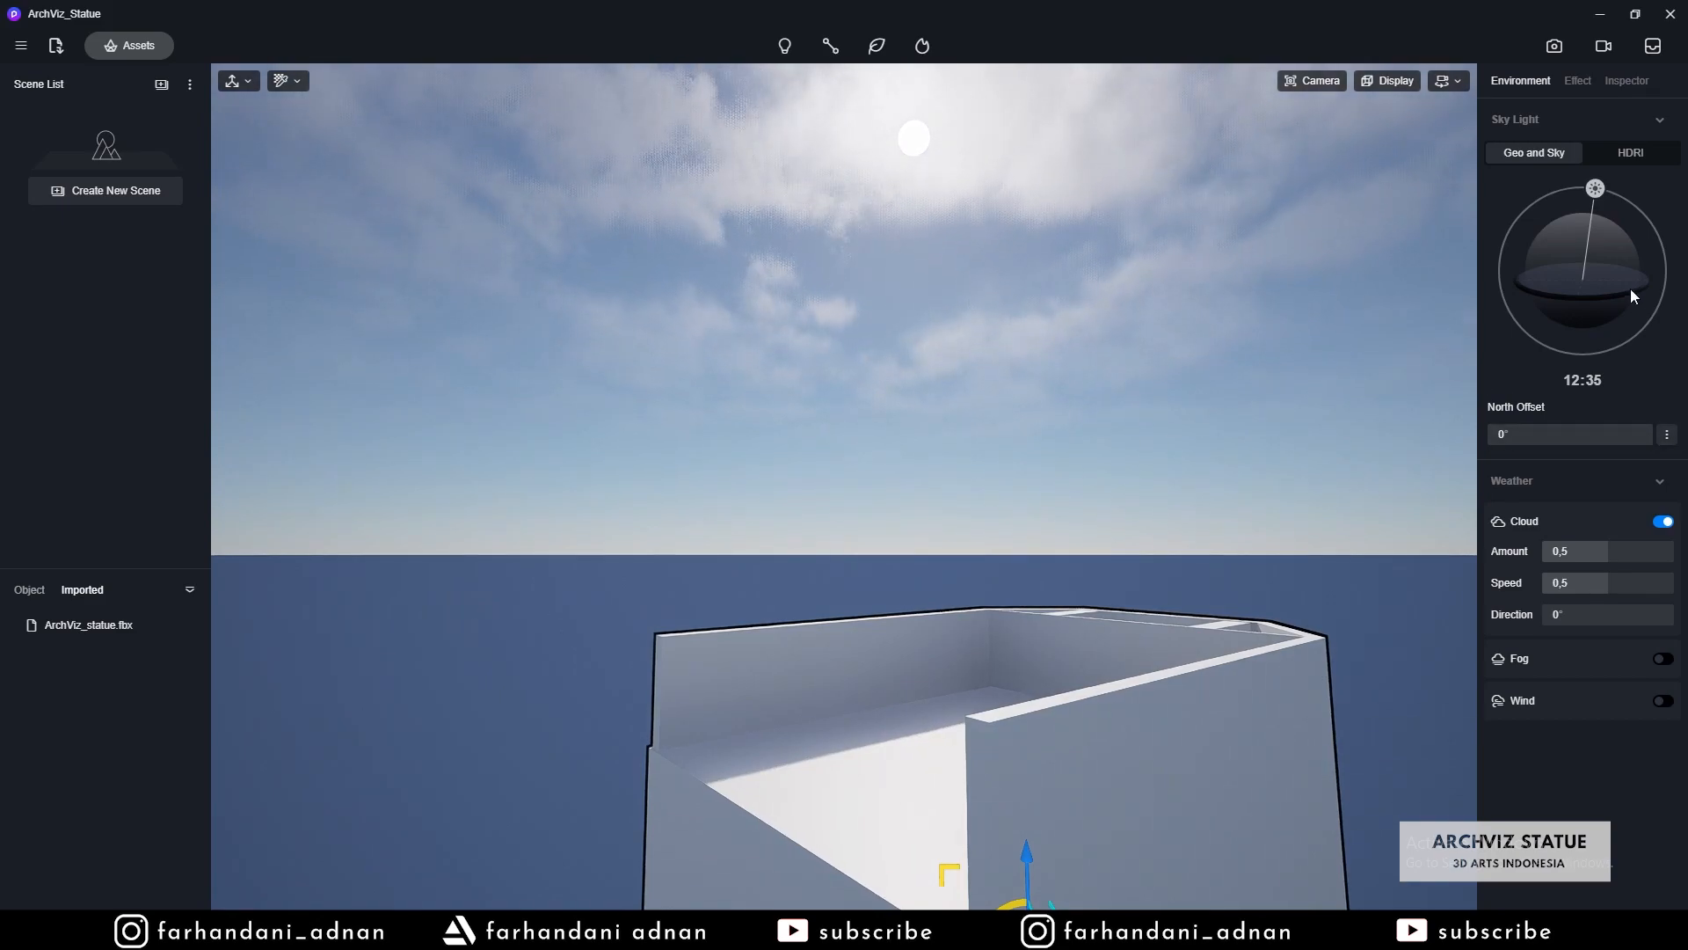
- Expand the additional sun position settings and set the North Offset to -63,2°
{"action": "left_click", "coordinate": [1666, 434]}
{"action": "left_click_drag", "start_coordinate": [1526, 434], "coordinate": [943, 436]}
{"action": "right_click_drag", "start_coordinate": [943, 437], "coordinate": [976, 7]}
{"action": "right_click_drag", "start_coordinate": [1007, 518], "coordinate": [1090, 756]}
{"action": "mouse_move", "coordinate": [1522, 434]}
{"action": "left_mouse_down"}
{"action": "mouse_move", "coordinate": [1560, 434]}
{"action": "mouse_move", "coordinate": [1527, 428]}
{"action": "left_mouse_up"}
{"action": "right_click_drag", "start_coordinate": [855, 536], "coordinate": [1190, 647]}
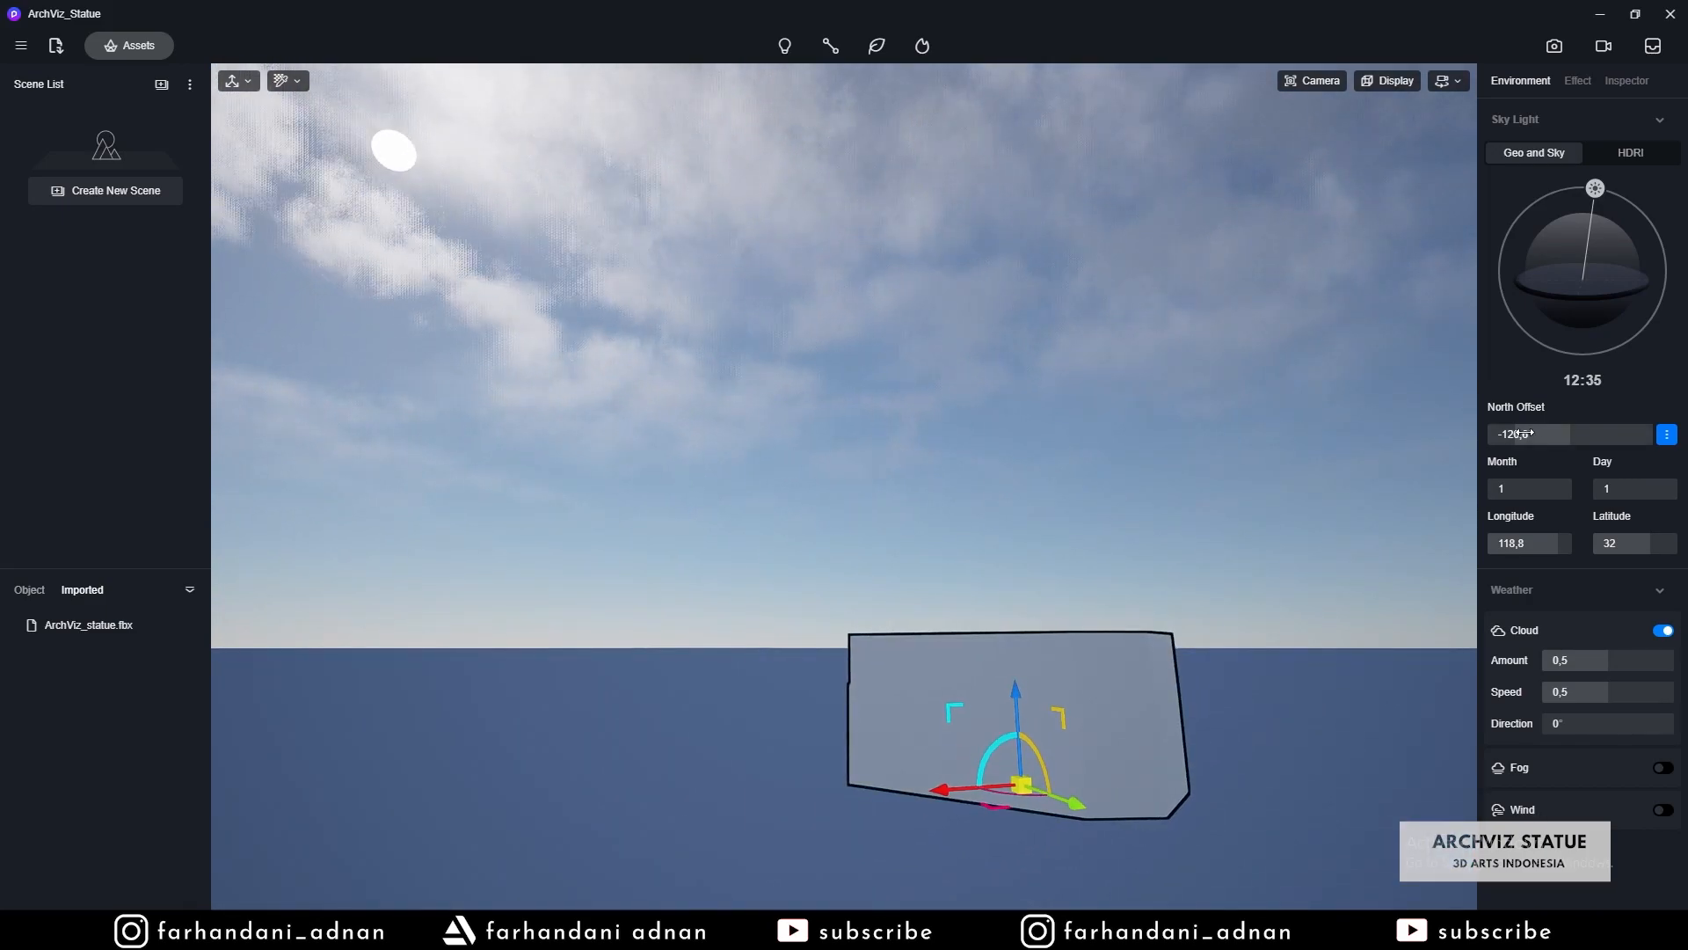
{"action": "mouse_move", "coordinate": [1536, 435]}
{"action": "left_mouse_down"}
{"action": "mouse_move", "coordinate": [1516, 437]}
{"action": "mouse_move", "coordinate": [1548, 438]}
{"action": "left_mouse_up"}
{"action": "right_click_drag", "start_coordinate": [1087, 410], "coordinate": [939, 150]}
{"action": "key", "text": "q"}
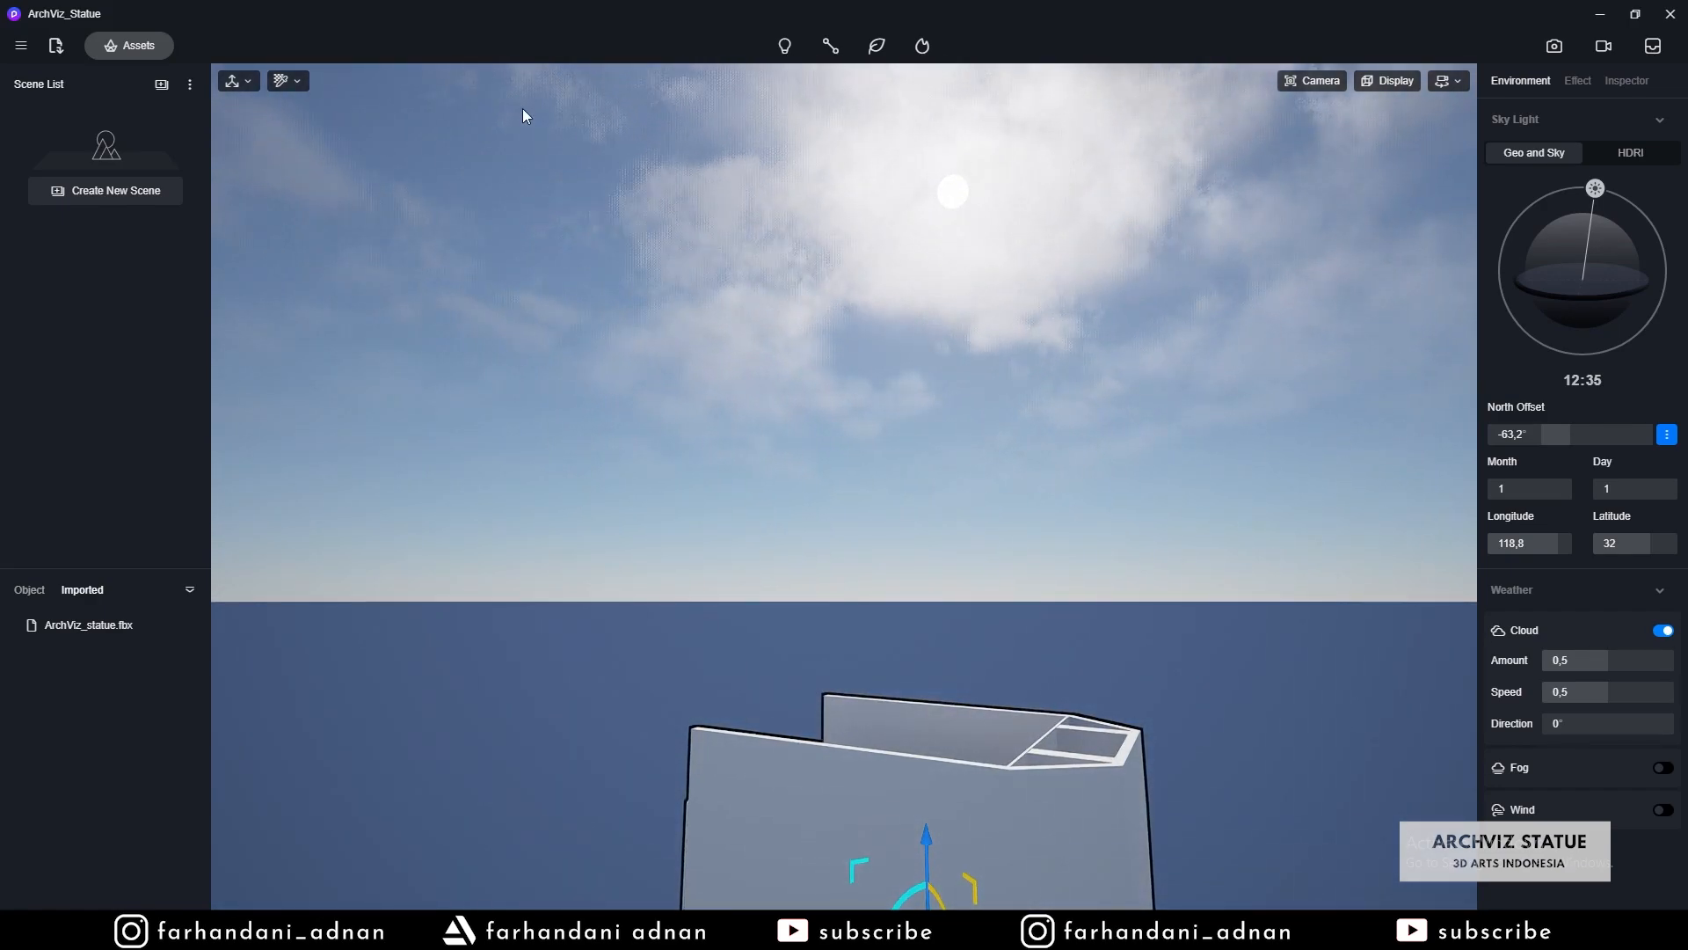
- Set the sun's latitude to -16,9 and the time of day to 12:29
{"action": "right_click_drag", "start_coordinate": [701, 329], "coordinate": [911, 405]}
{"action": "scroll", "coordinate": [911, 404], "scroll_direction": "down", "scroll_amount": 1}
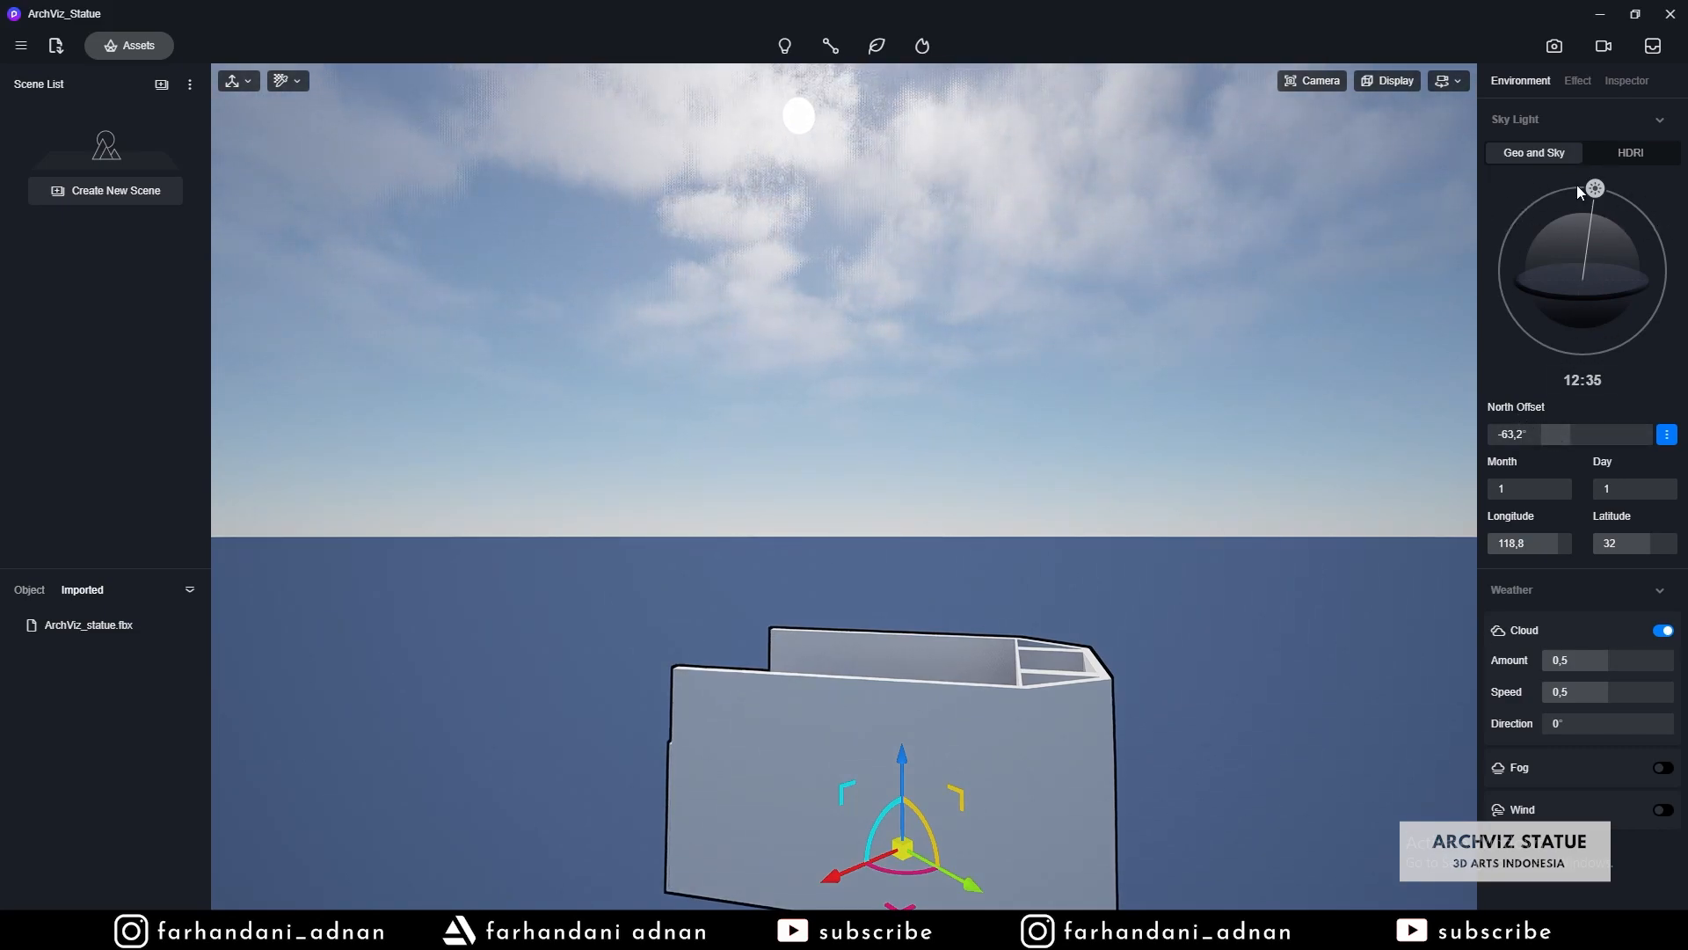
{"action": "right_click_drag", "start_coordinate": [804, 382], "coordinate": [859, 320]}
{"action": "scroll", "coordinate": [820, 373], "scroll_direction": "down", "scroll_amount": 3}
{"action": "scroll", "coordinate": [853, 371], "scroll_direction": "up", "scroll_amount": 1}
{"action": "right_click_drag", "start_coordinate": [853, 381], "coordinate": [657, 313]}
{"action": "left_click_drag", "start_coordinate": [1643, 540], "coordinate": [1621, 536]}
{"action": "right_click_drag", "start_coordinate": [978, 306], "coordinate": [1041, 501]}
{"action": "mouse_move", "coordinate": [1595, 188]}
{"action": "left_mouse_down"}
{"action": "mouse_move", "coordinate": [1560, 182]}
{"action": "mouse_move", "coordinate": [1589, 209]}
{"action": "left_mouse_up"}
- Fly back inside the building and examine how the sunlight falls on the three statues
{"action": "right_click_drag", "start_coordinate": [1091, 545], "coordinate": [1269, 857]}
{"action": "middle_click_drag", "start_coordinate": [1269, 857], "coordinate": [1196, 668]}
{"action": "right_click_drag", "start_coordinate": [1196, 668], "coordinate": [1187, 709]}
{"action": "key", "text": "w"}
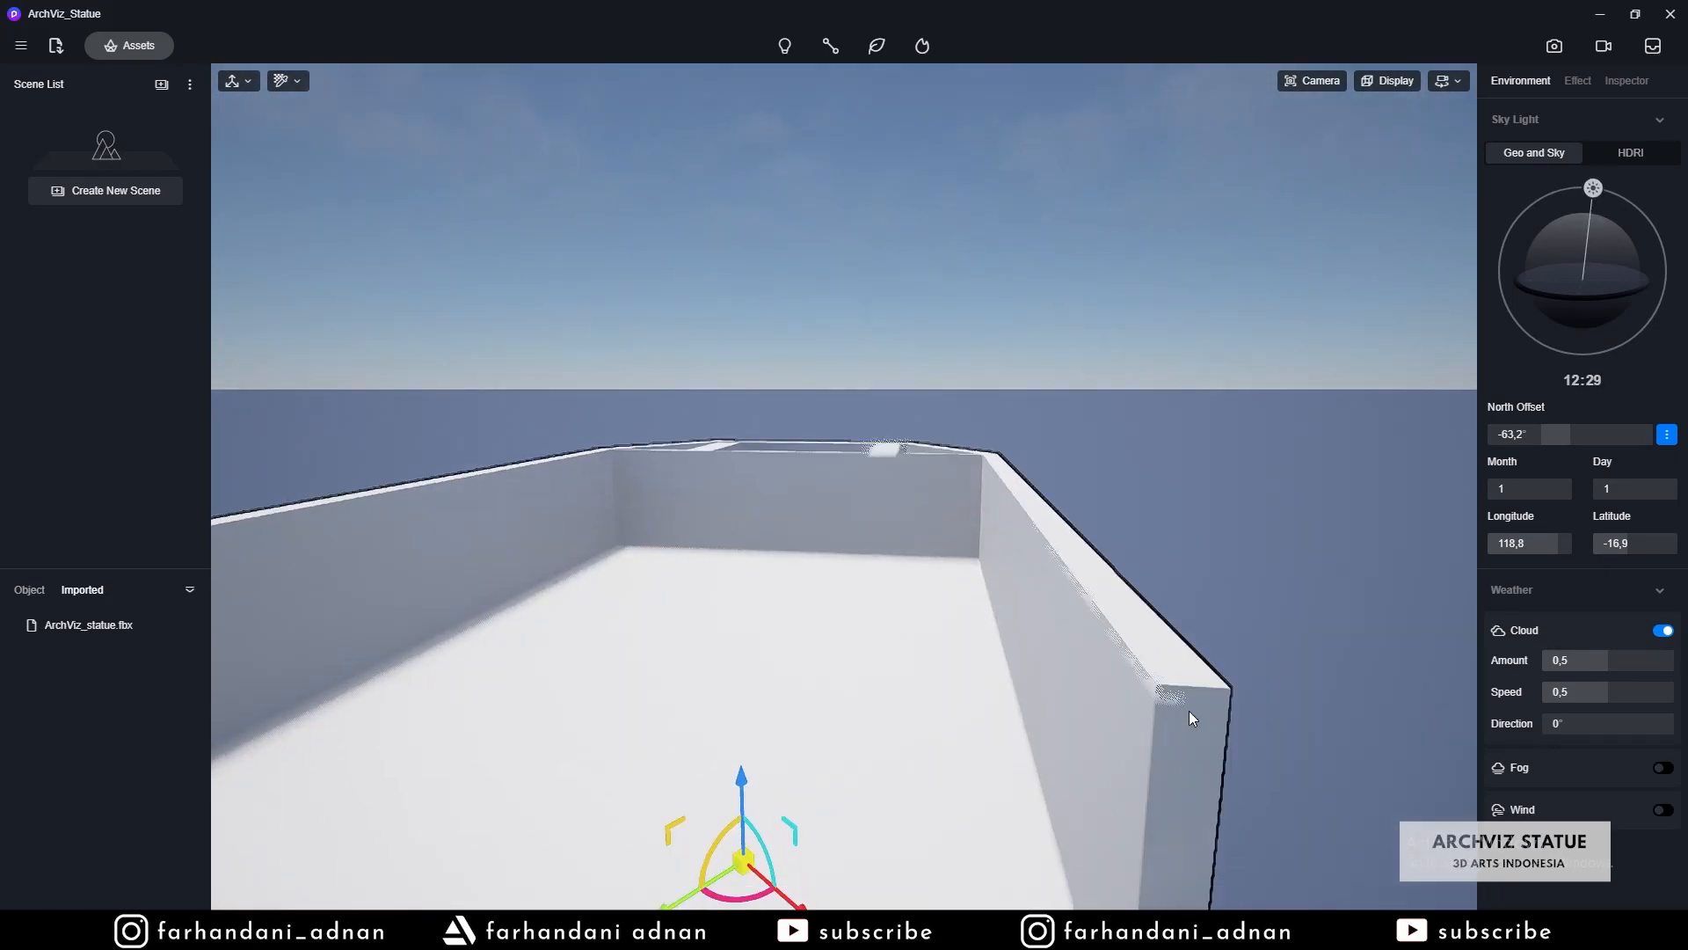
{"action": "key", "text": "q"}
{"action": "scroll", "coordinate": [1189, 684], "scroll_direction": "up", "scroll_amount": 3}
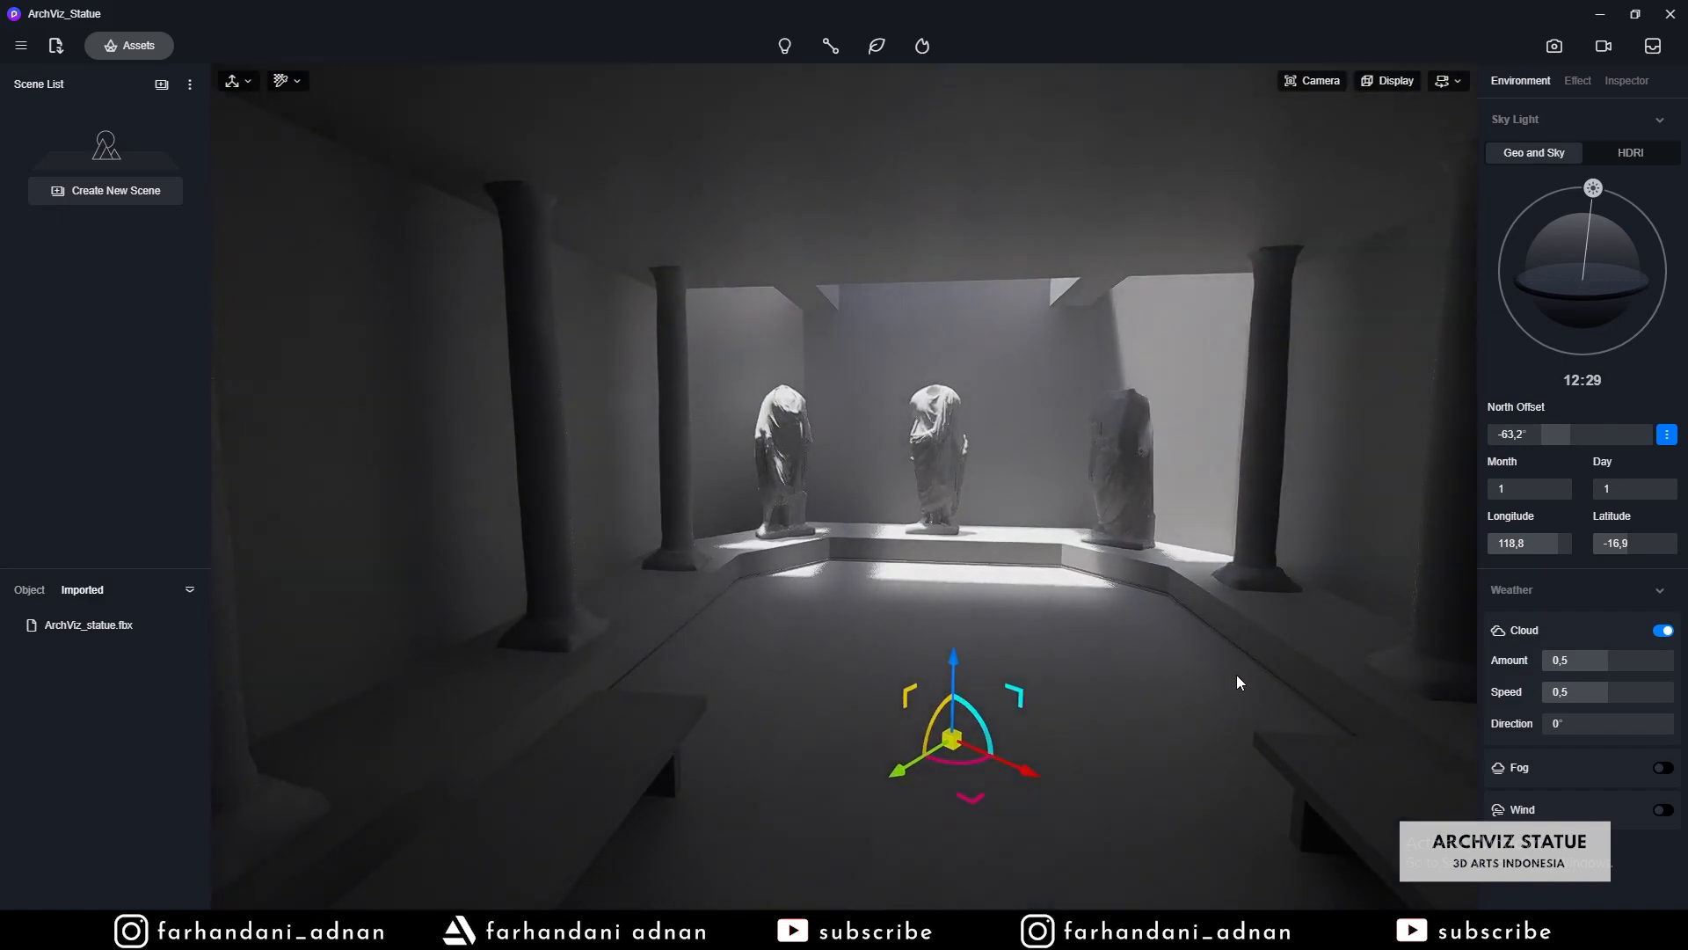
{"action": "scroll", "coordinate": [1260, 641], "scroll_direction": "down", "scroll_amount": 2}
{"action": "scroll", "coordinate": [1259, 640], "scroll_direction": "up", "scroll_amount": 1}
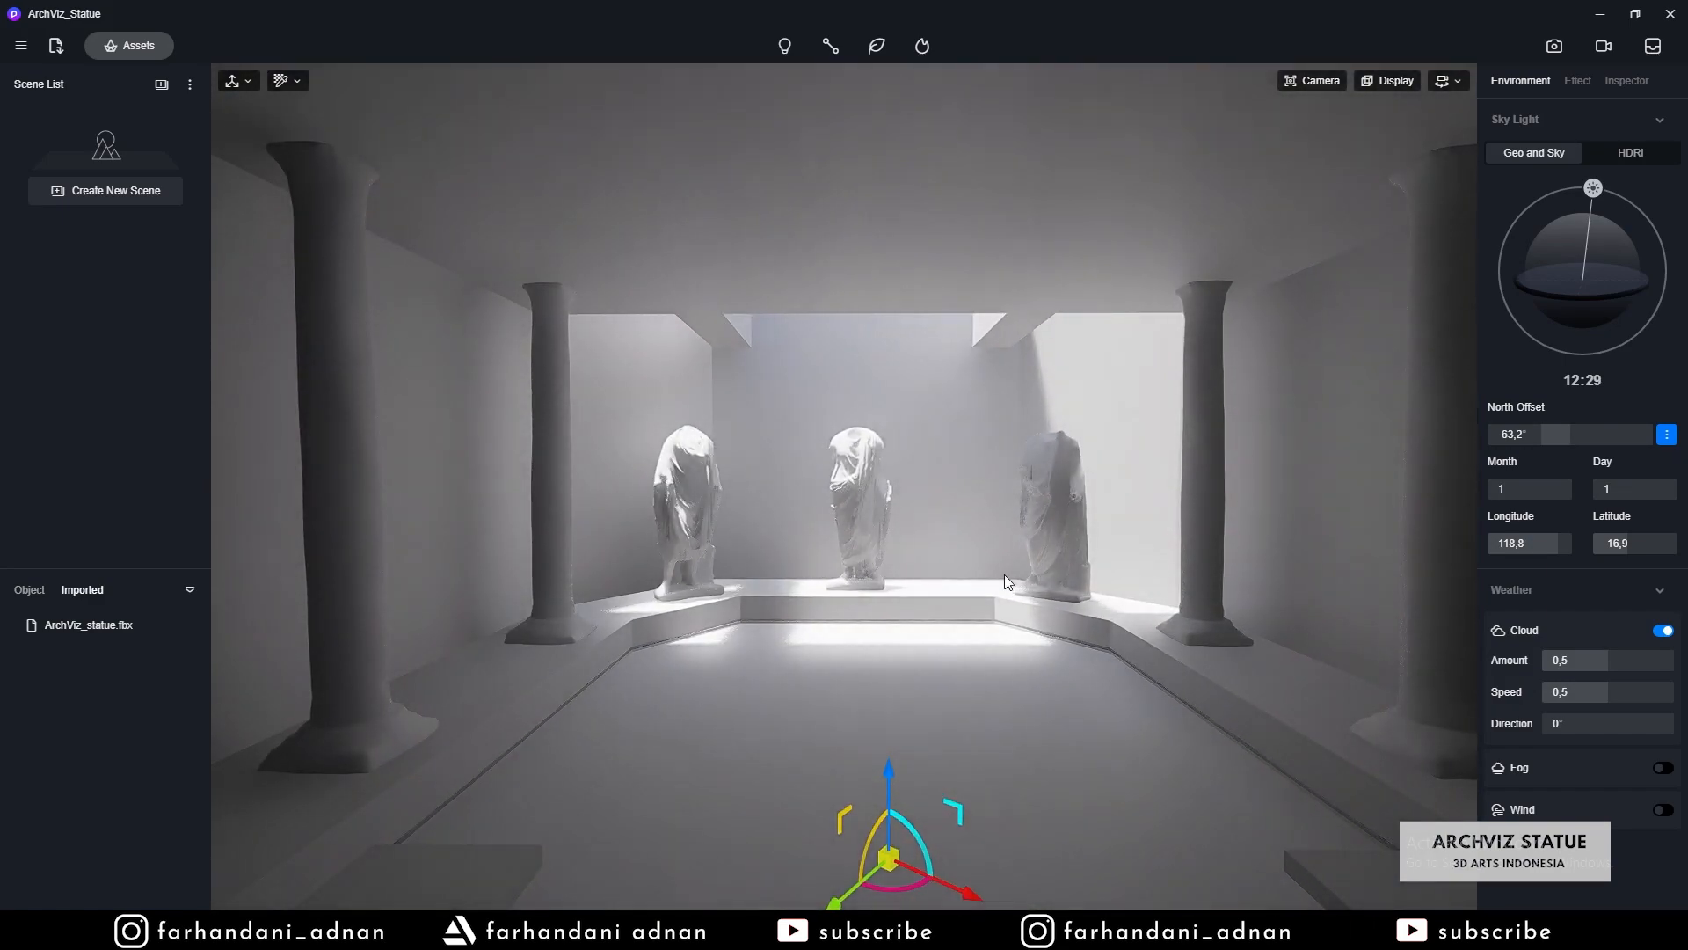
{"action": "scroll", "coordinate": [1004, 573], "scroll_direction": "down", "scroll_amount": 1}
{"action": "scroll", "coordinate": [1004, 574], "scroll_direction": "up", "scroll_amount": 1}
{"action": "right_click_drag", "start_coordinate": [1004, 573], "coordinate": [1138, 573]}
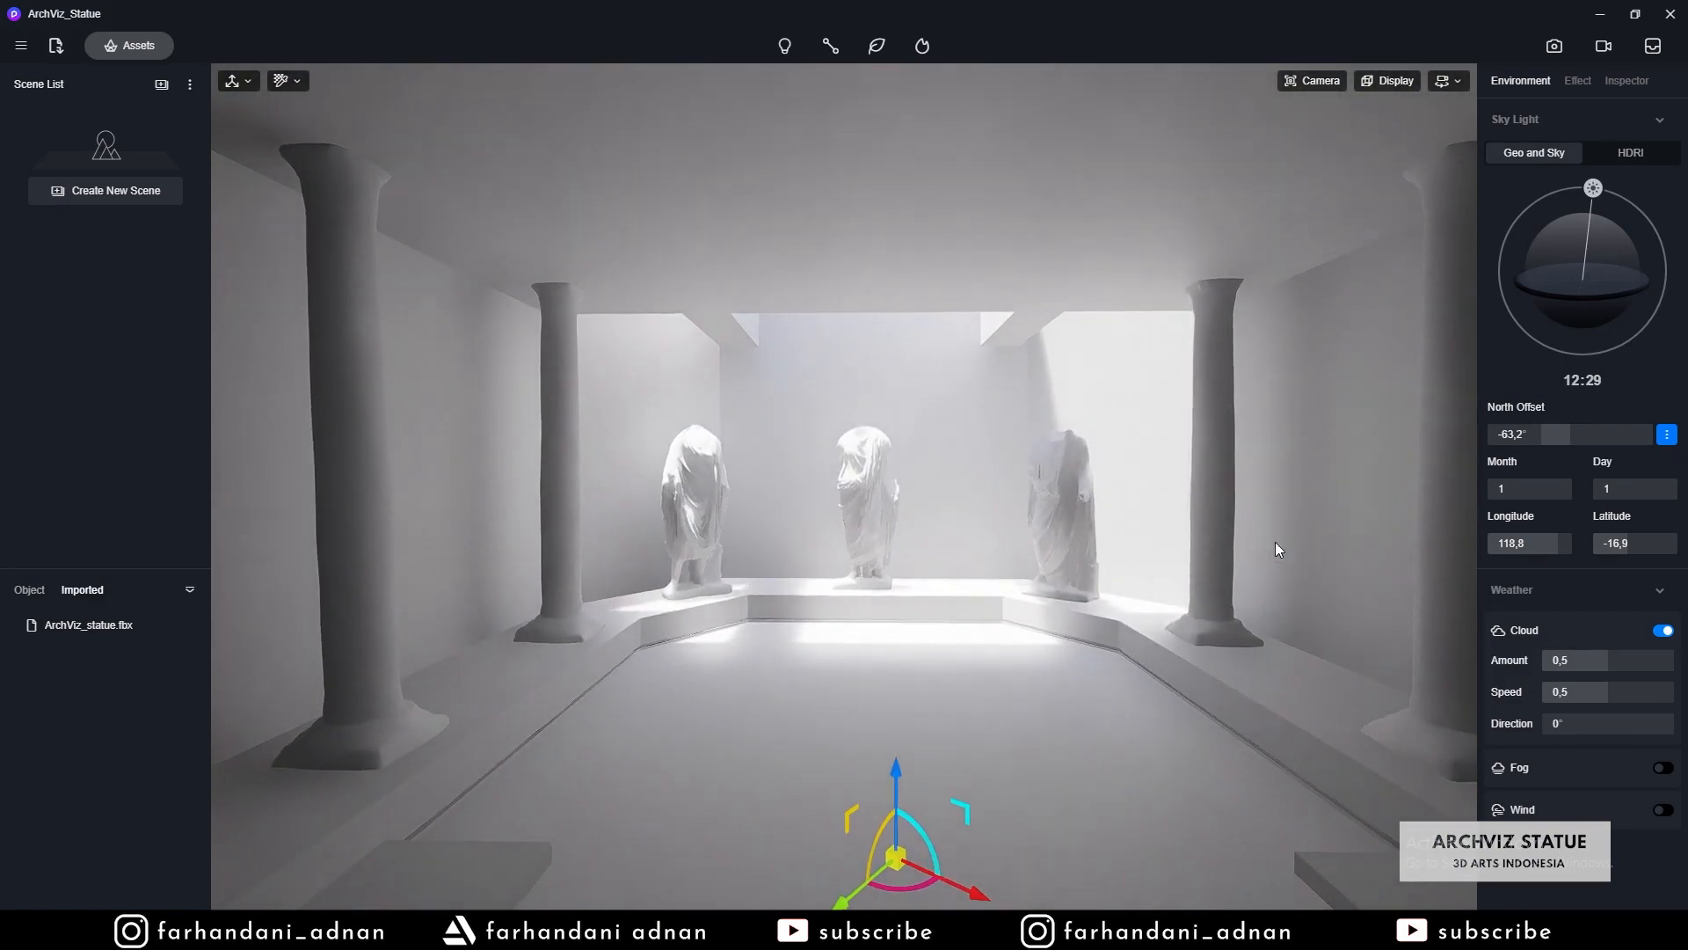
- Adjust the sun to a time of 12:00, a North Offset of -55,5° and a latitude of -11,3
{"action": "mouse_move", "coordinate": [1591, 189]}
{"action": "left_mouse_down"}
{"action": "mouse_move", "coordinate": [1639, 200]}
{"action": "mouse_move", "coordinate": [1560, 201]}
{"action": "mouse_move", "coordinate": [1583, 203]}
{"action": "left_mouse_up"}
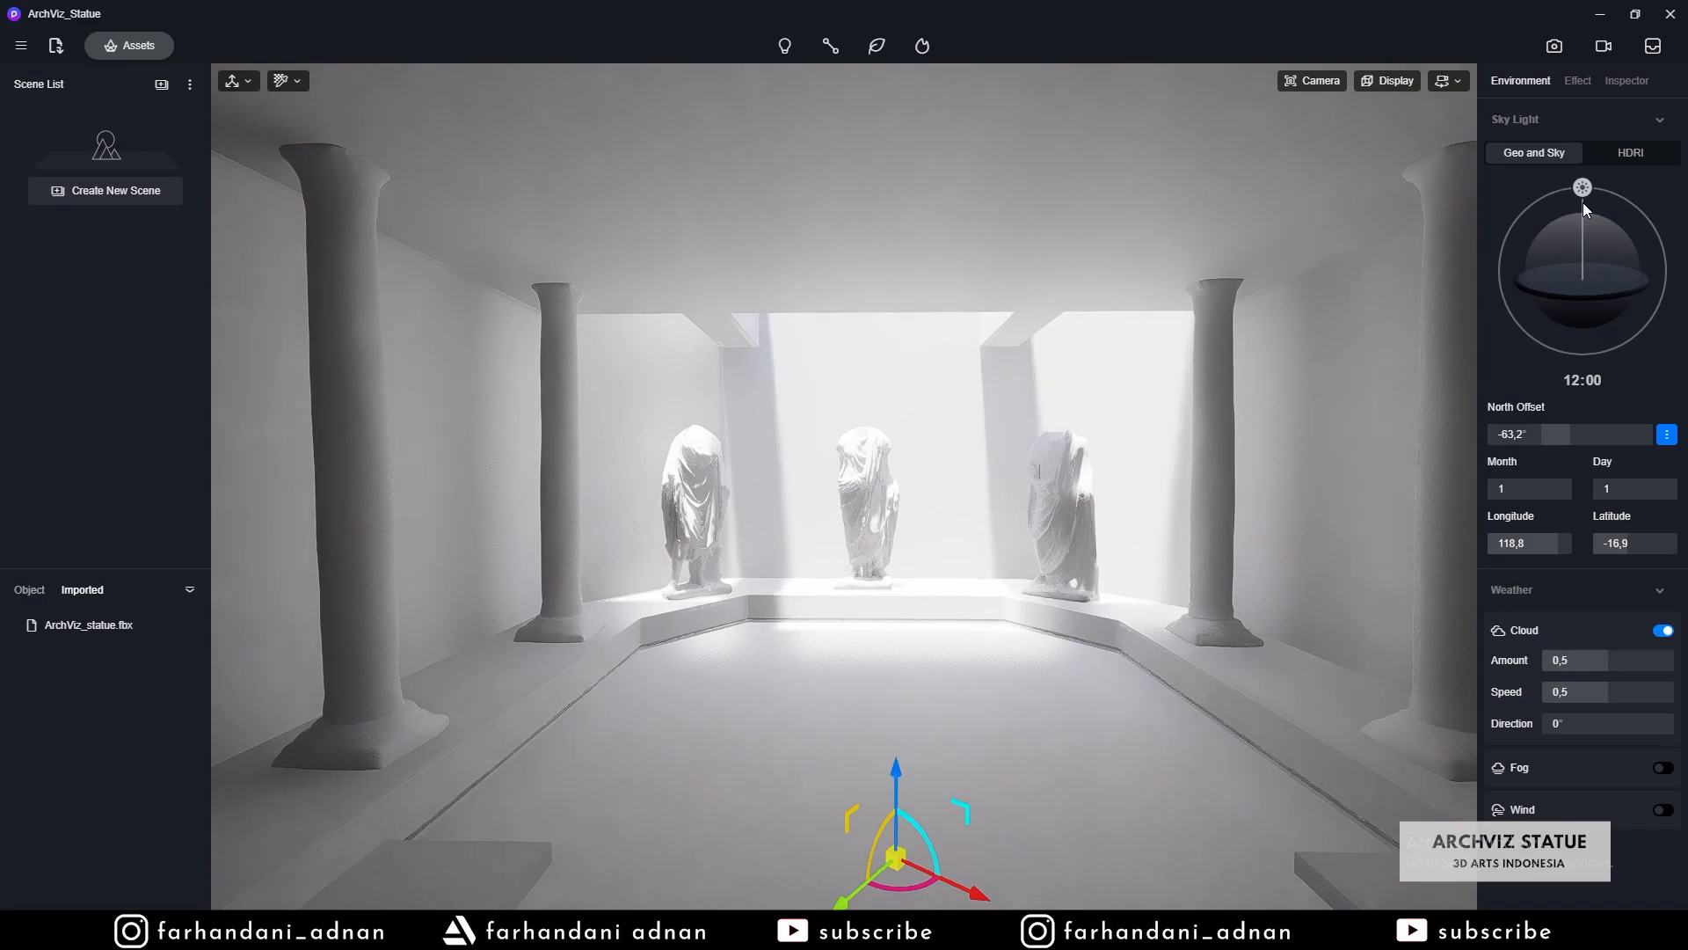
{"action": "mouse_move", "coordinate": [1542, 426]}
{"action": "left_mouse_down"}
{"action": "mouse_move", "coordinate": [1574, 434]}
{"action": "mouse_move", "coordinate": [1517, 421]}
{"action": "mouse_move", "coordinate": [1544, 413]}
{"action": "left_mouse_up"}
{"action": "left_click_drag", "start_coordinate": [1622, 544], "coordinate": [1631, 538]}
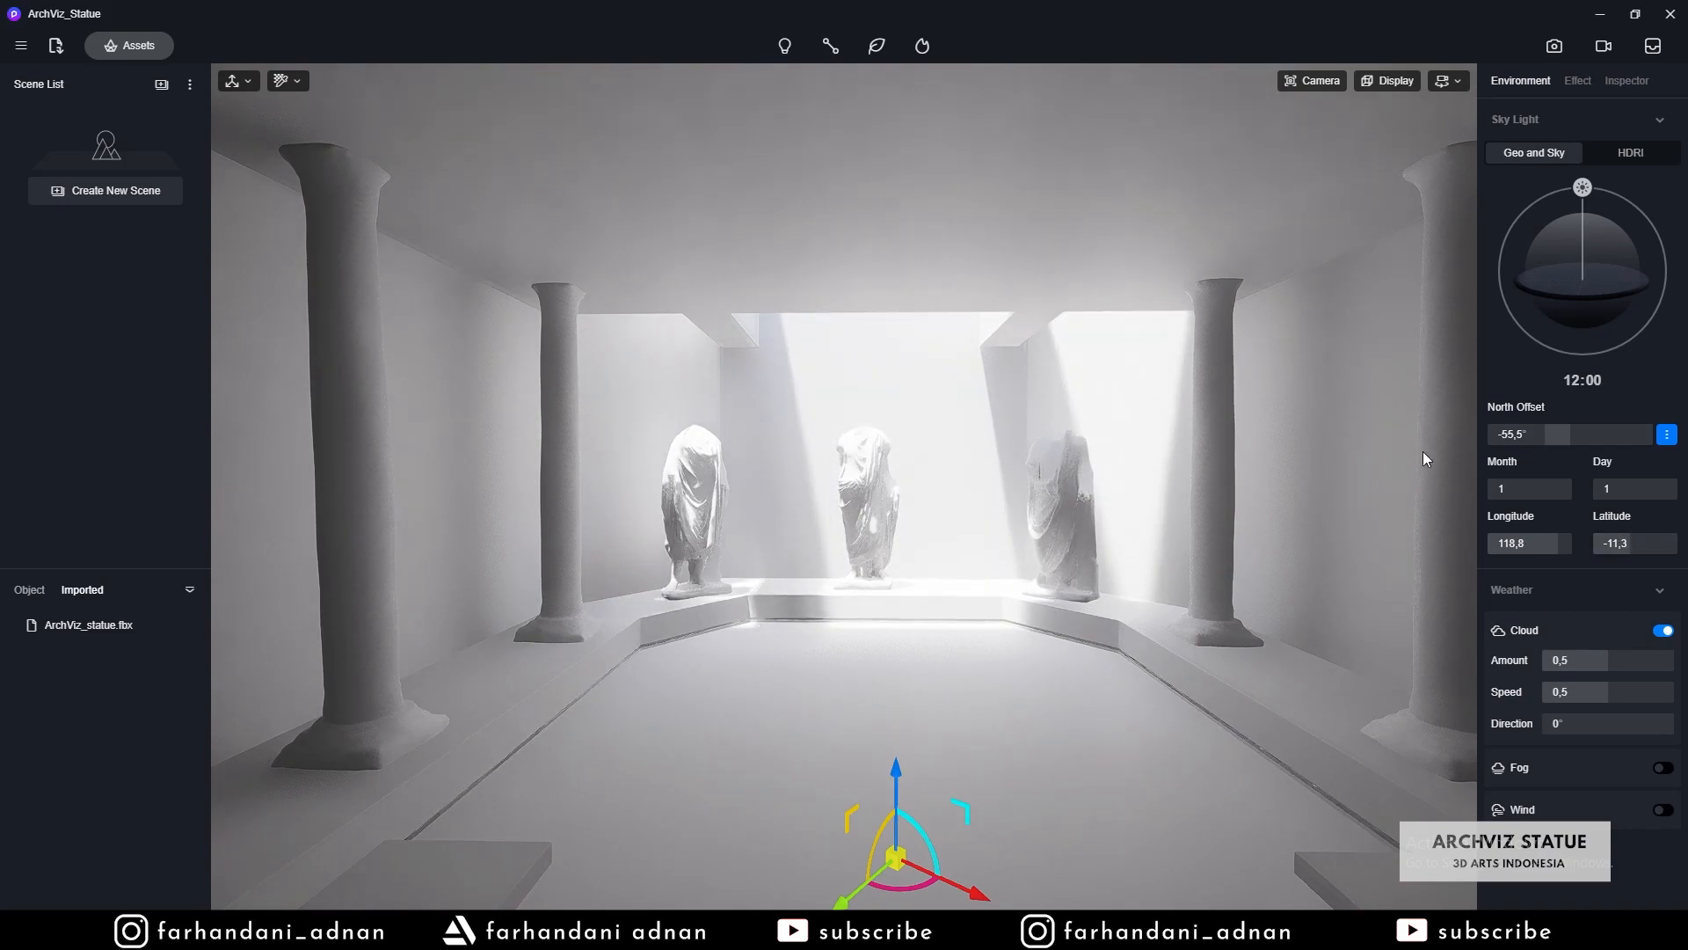
- Fine-tune the sun to a North Offset of -59,4°, a latitude of -5,6 and a time of 12:18
{"action": "left_click_drag", "start_coordinate": [1584, 188], "coordinate": [1586, 197]}
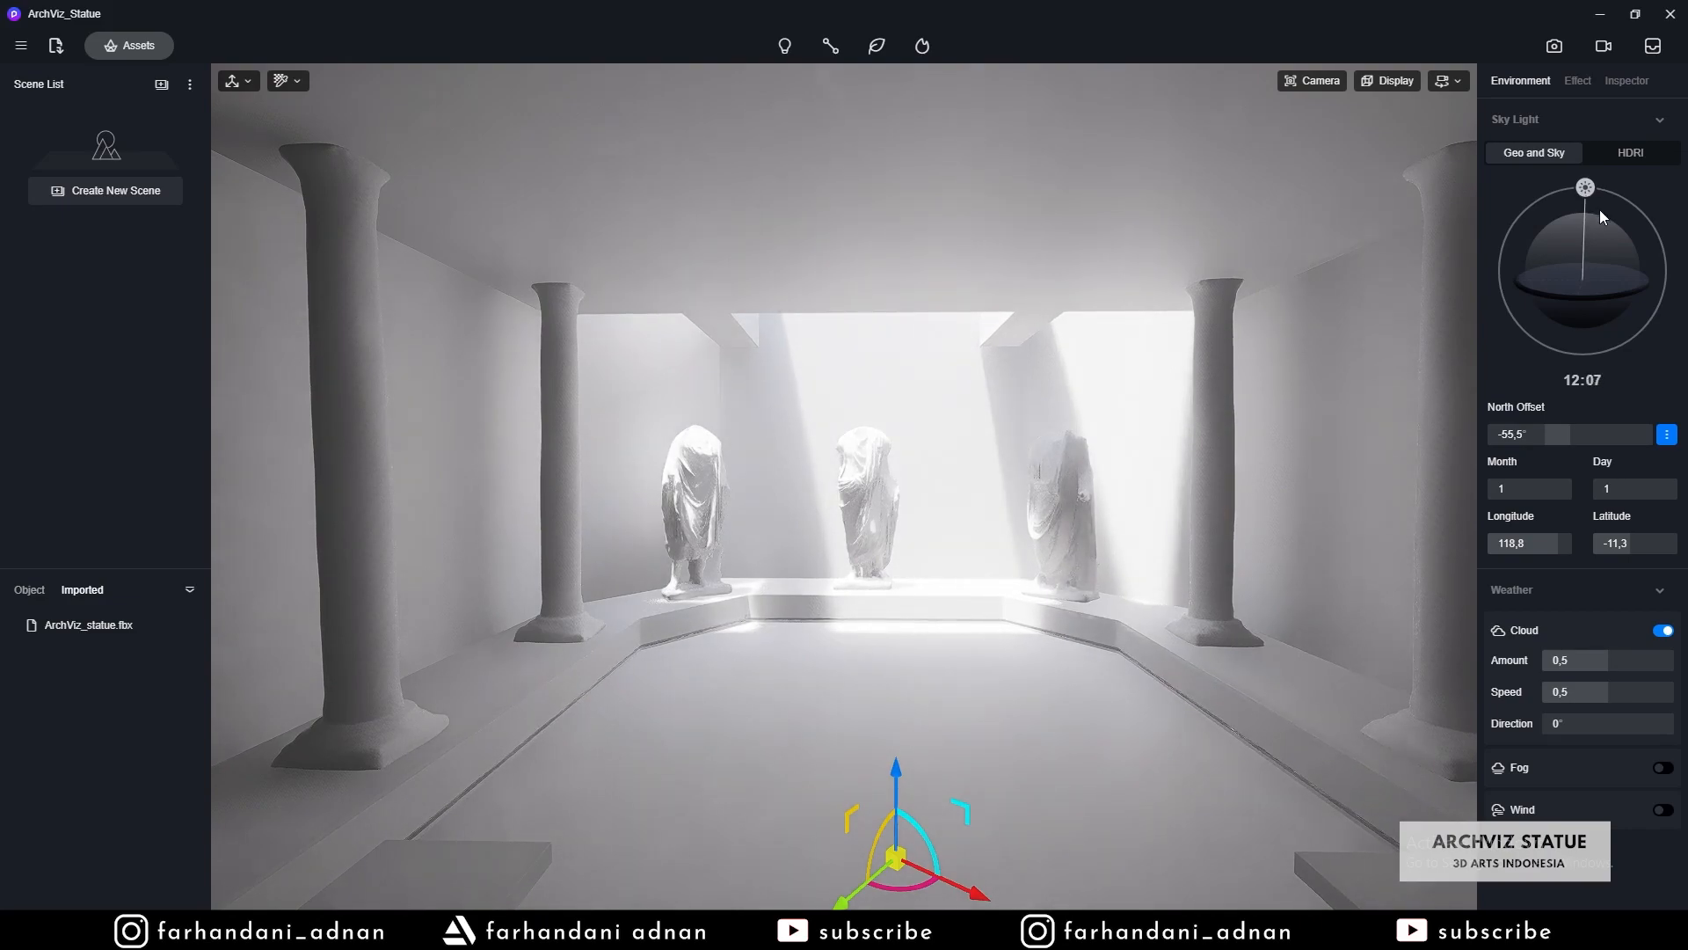
{"action": "left_click_drag", "start_coordinate": [1565, 434], "coordinate": [1544, 429]}
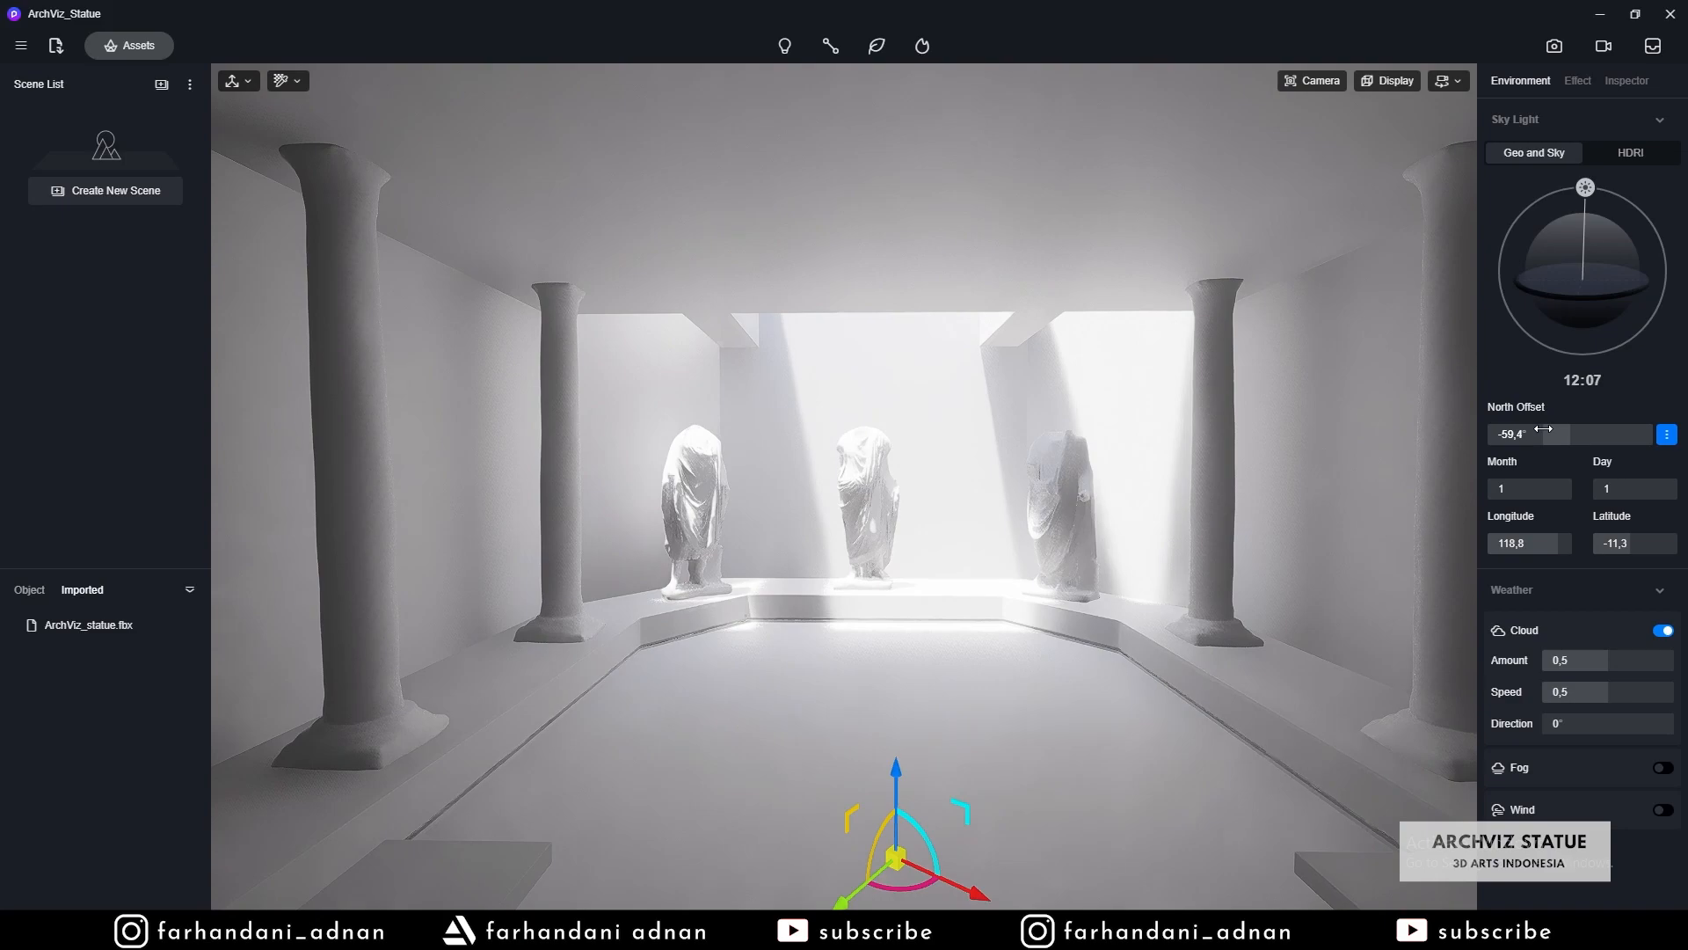
{"action": "left_click_drag", "start_coordinate": [1622, 543], "coordinate": [1633, 543]}
{"action": "left_click_drag", "start_coordinate": [1580, 188], "coordinate": [1588, 204]}
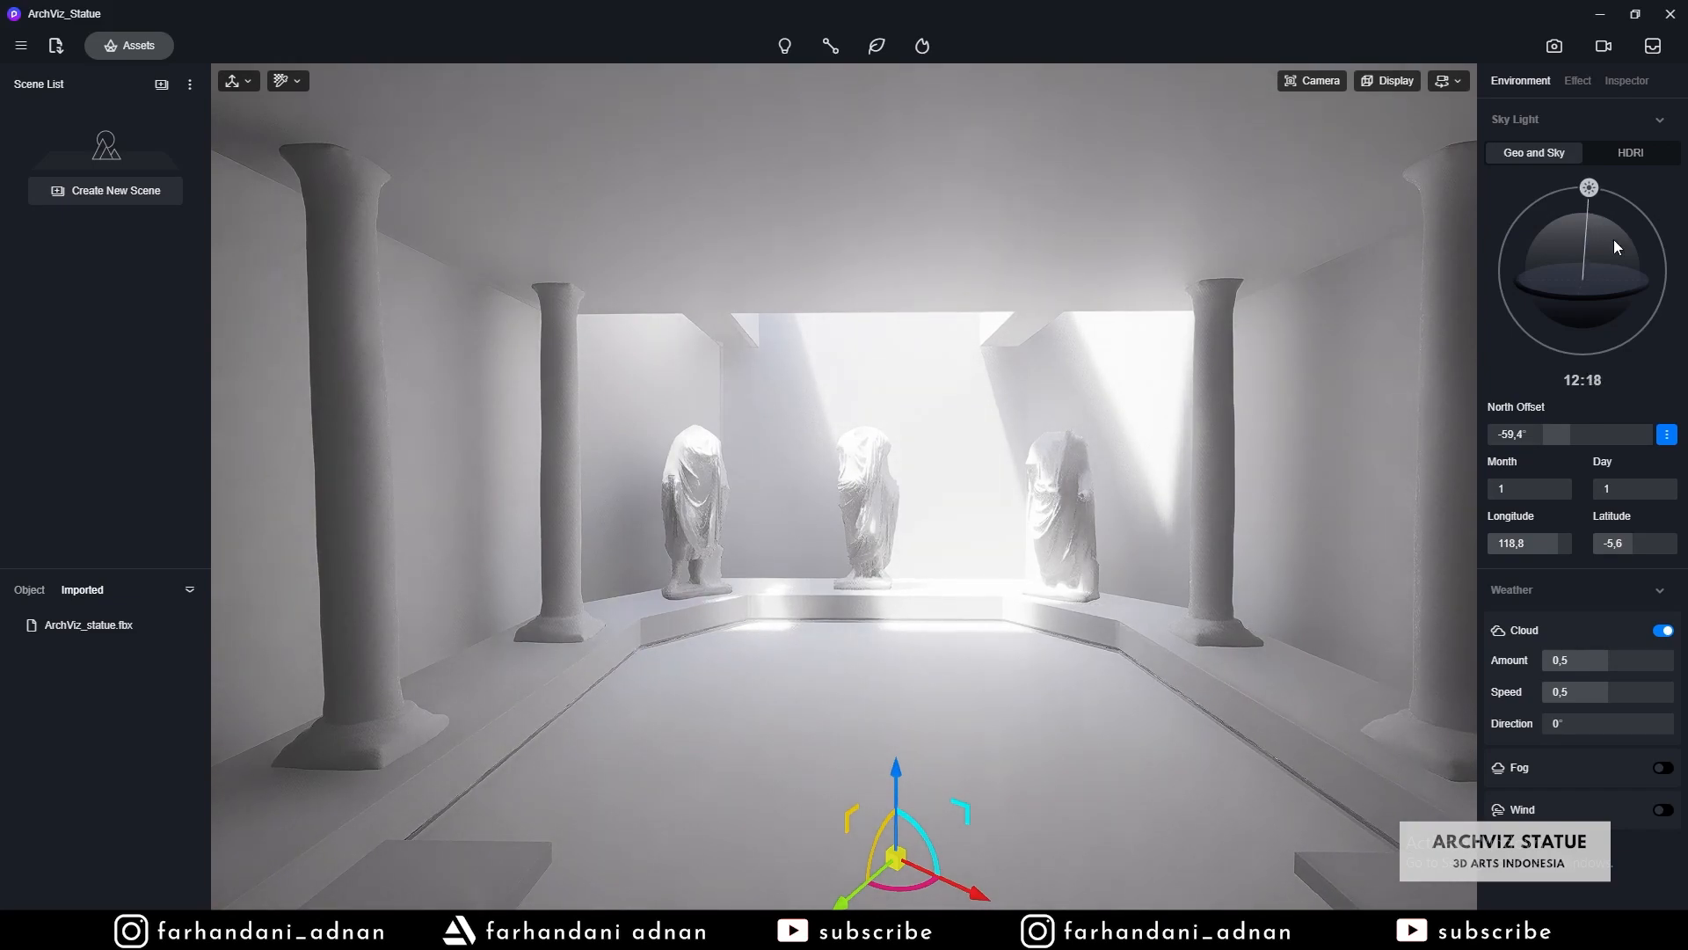
- Reposition the camera inside the hall to frame the three statues, the columns and the front benches
{"action": "left_click_drag", "start_coordinate": [1559, 434], "coordinate": [1543, 436]}
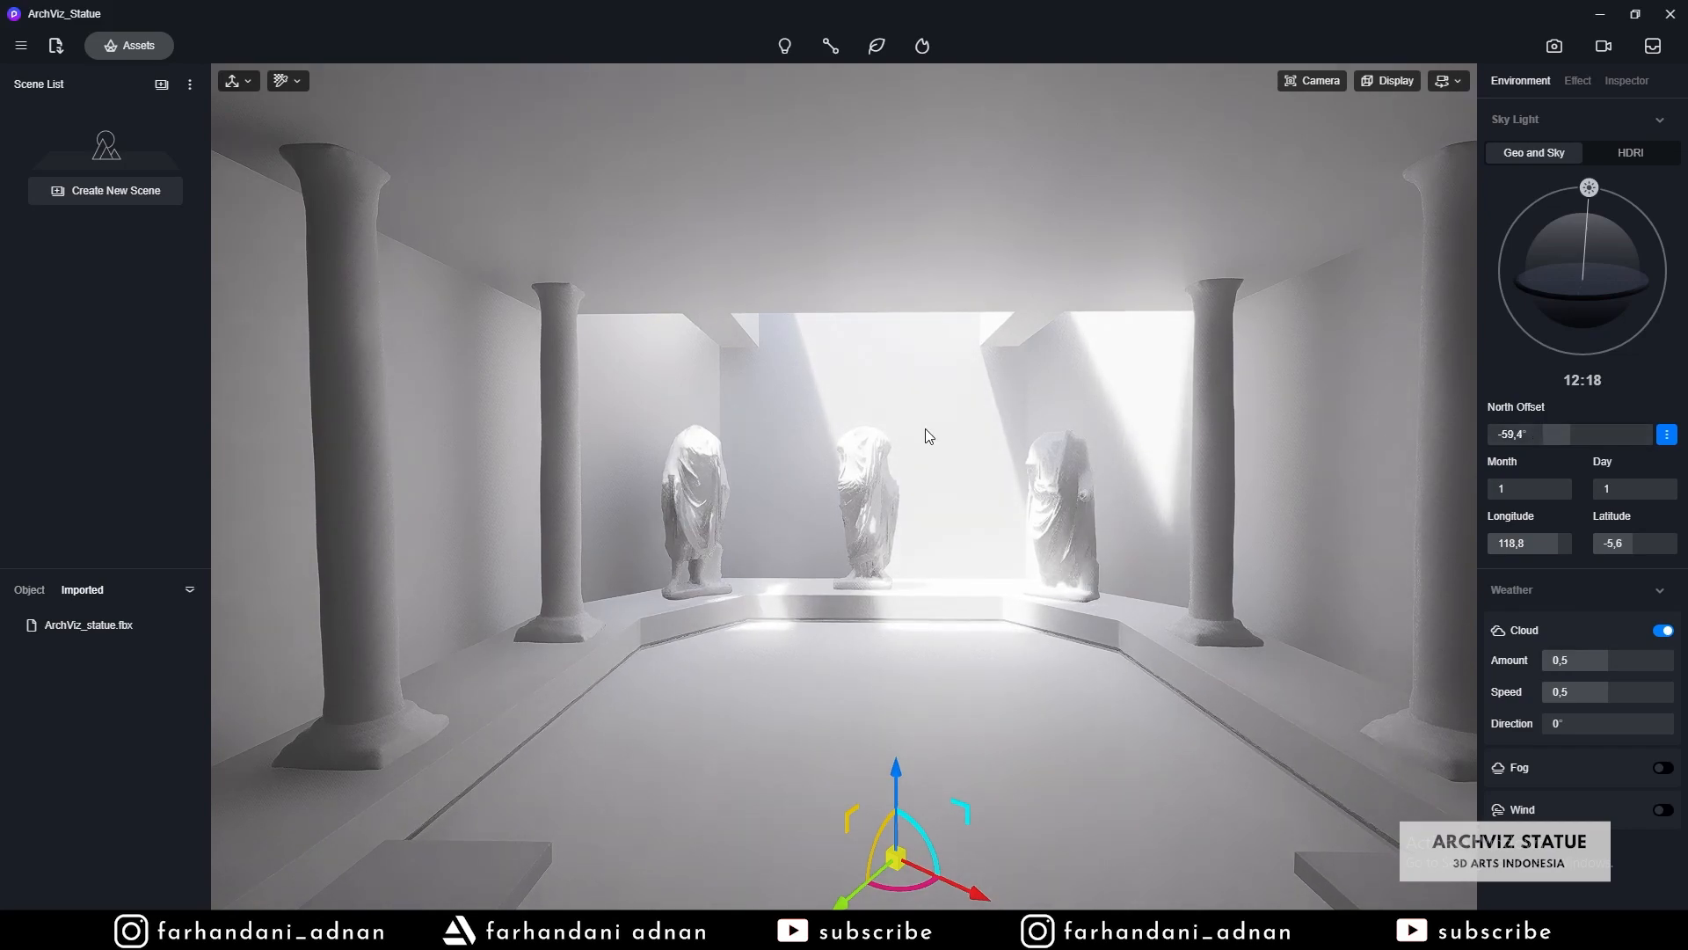
{"action": "key", "text": "q"}
{"action": "key", "text": "e"}
{"action": "right_click_drag", "start_coordinate": [930, 429], "coordinate": [974, 399]}
{"action": "key", "text": "q"}
{"action": "key", "text": "d"}
{"action": "key", "text": "a"}
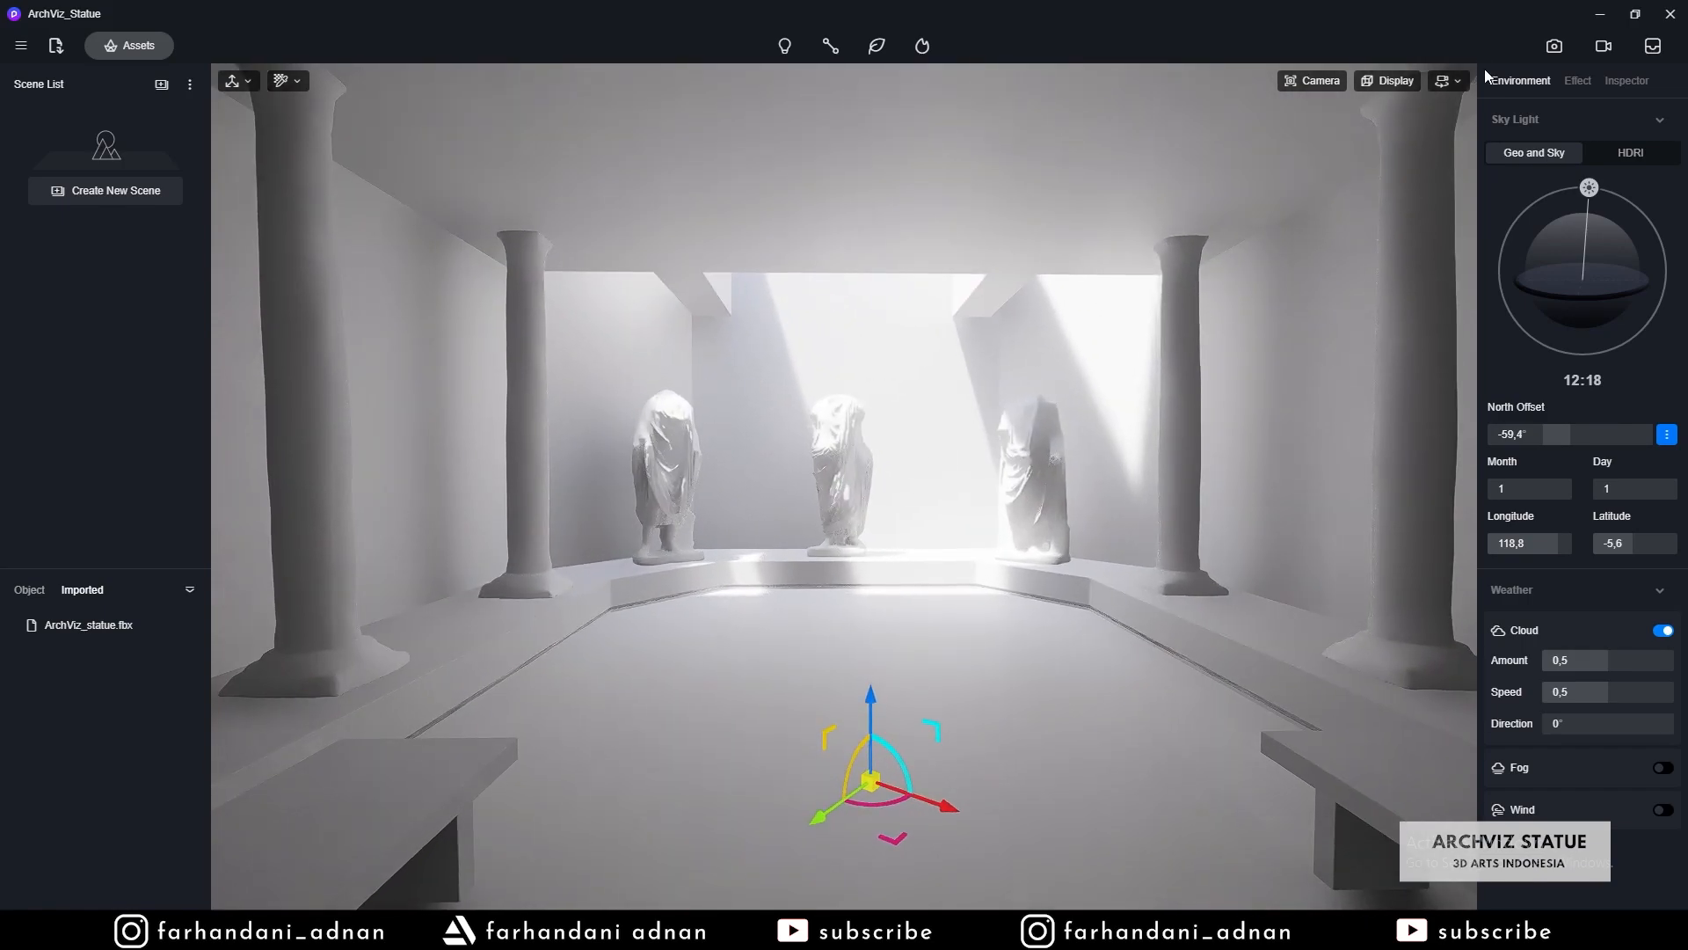
- Fine-tune the frontal camera view of the three statues between the columns and save it as a new scene
{"action": "left_click", "coordinate": [1447, 82]}
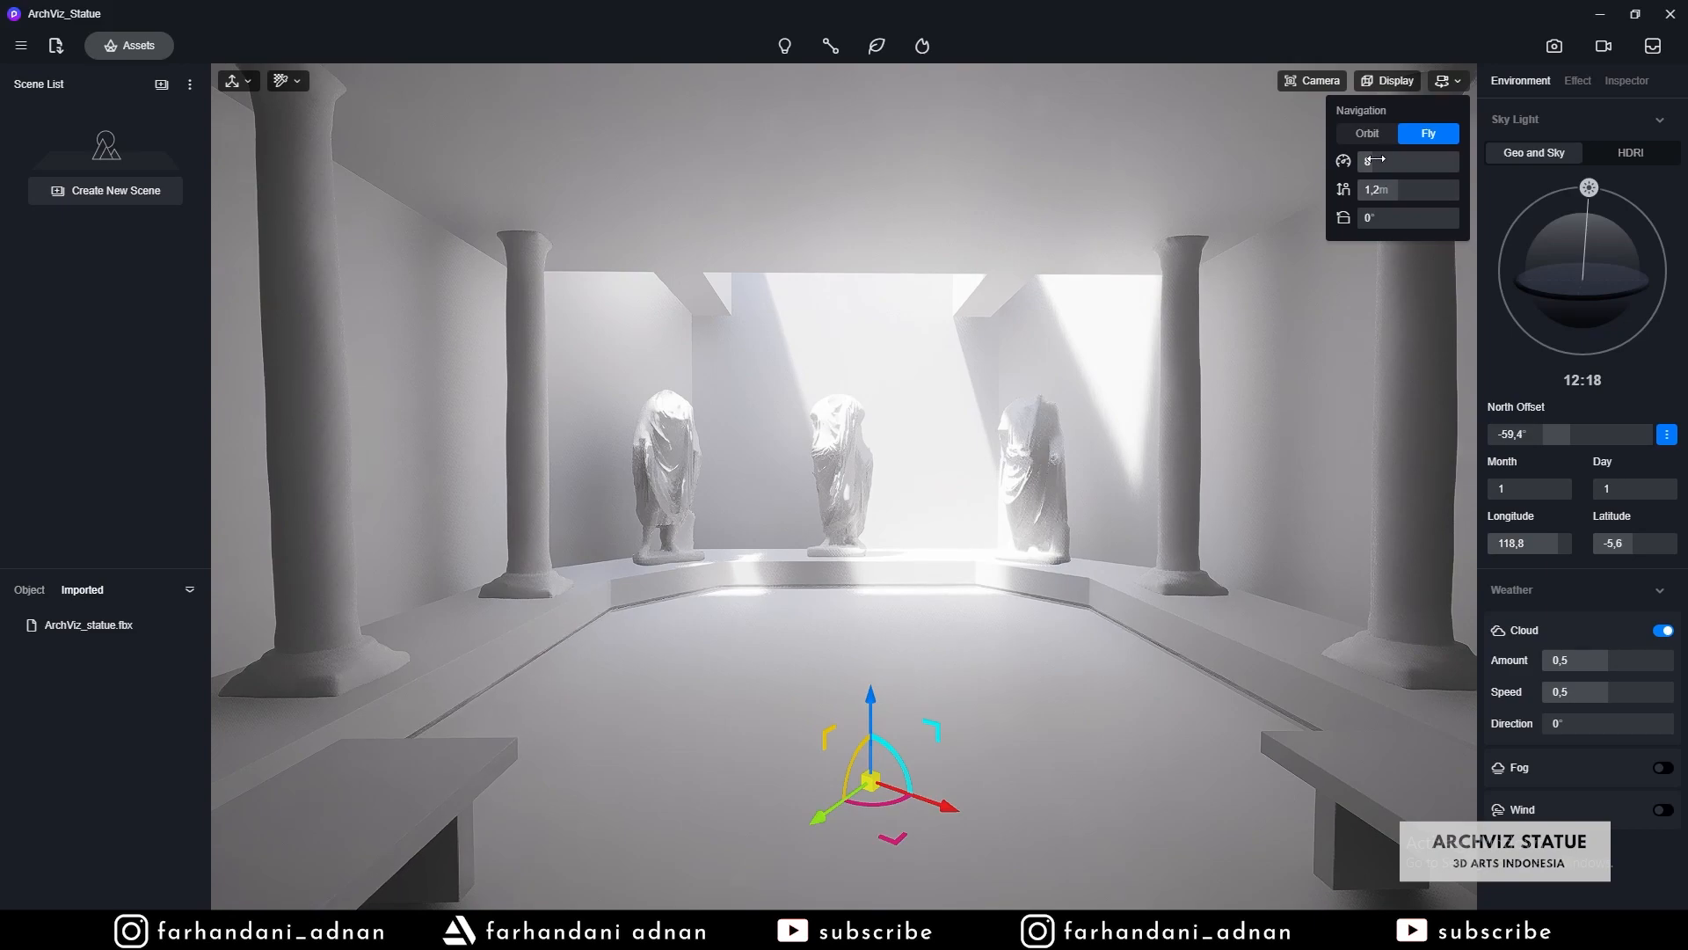
{"action": "key", "text": "s"}
{"action": "right_click_drag", "start_coordinate": [1017, 453], "coordinate": [953, 471]}
{"action": "key", "text": "d"}
{"action": "key", "text": "w"}
{"action": "key", "text": "a"}
{"action": "key", "text": "d"}
{"action": "key", "text": "s"}
{"action": "key", "text": "a"}
{"action": "key", "text": "s"}
{"action": "key", "text": "w"}
{"action": "key", "text": "s"}
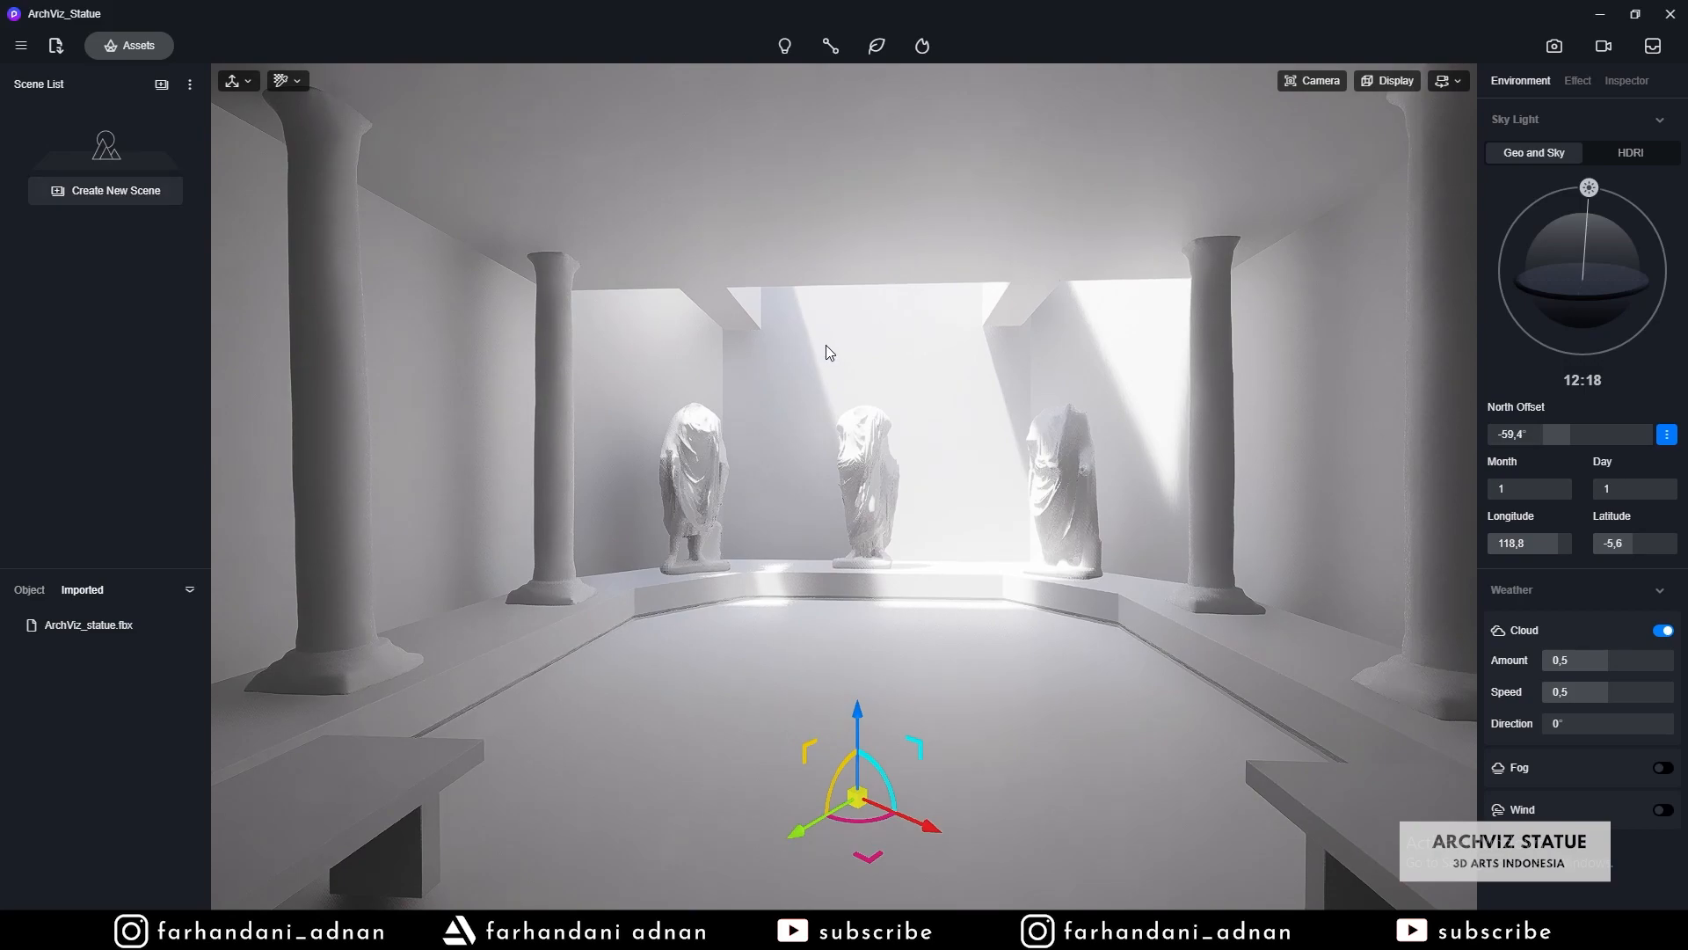
{"action": "mouse_move", "coordinate": [806, 348]}
{"action": "right_mouse_down"}
{"action": "mouse_move", "coordinate": [843, 362]}
{"action": "mouse_move", "coordinate": [823, 362]}
{"action": "right_mouse_up"}
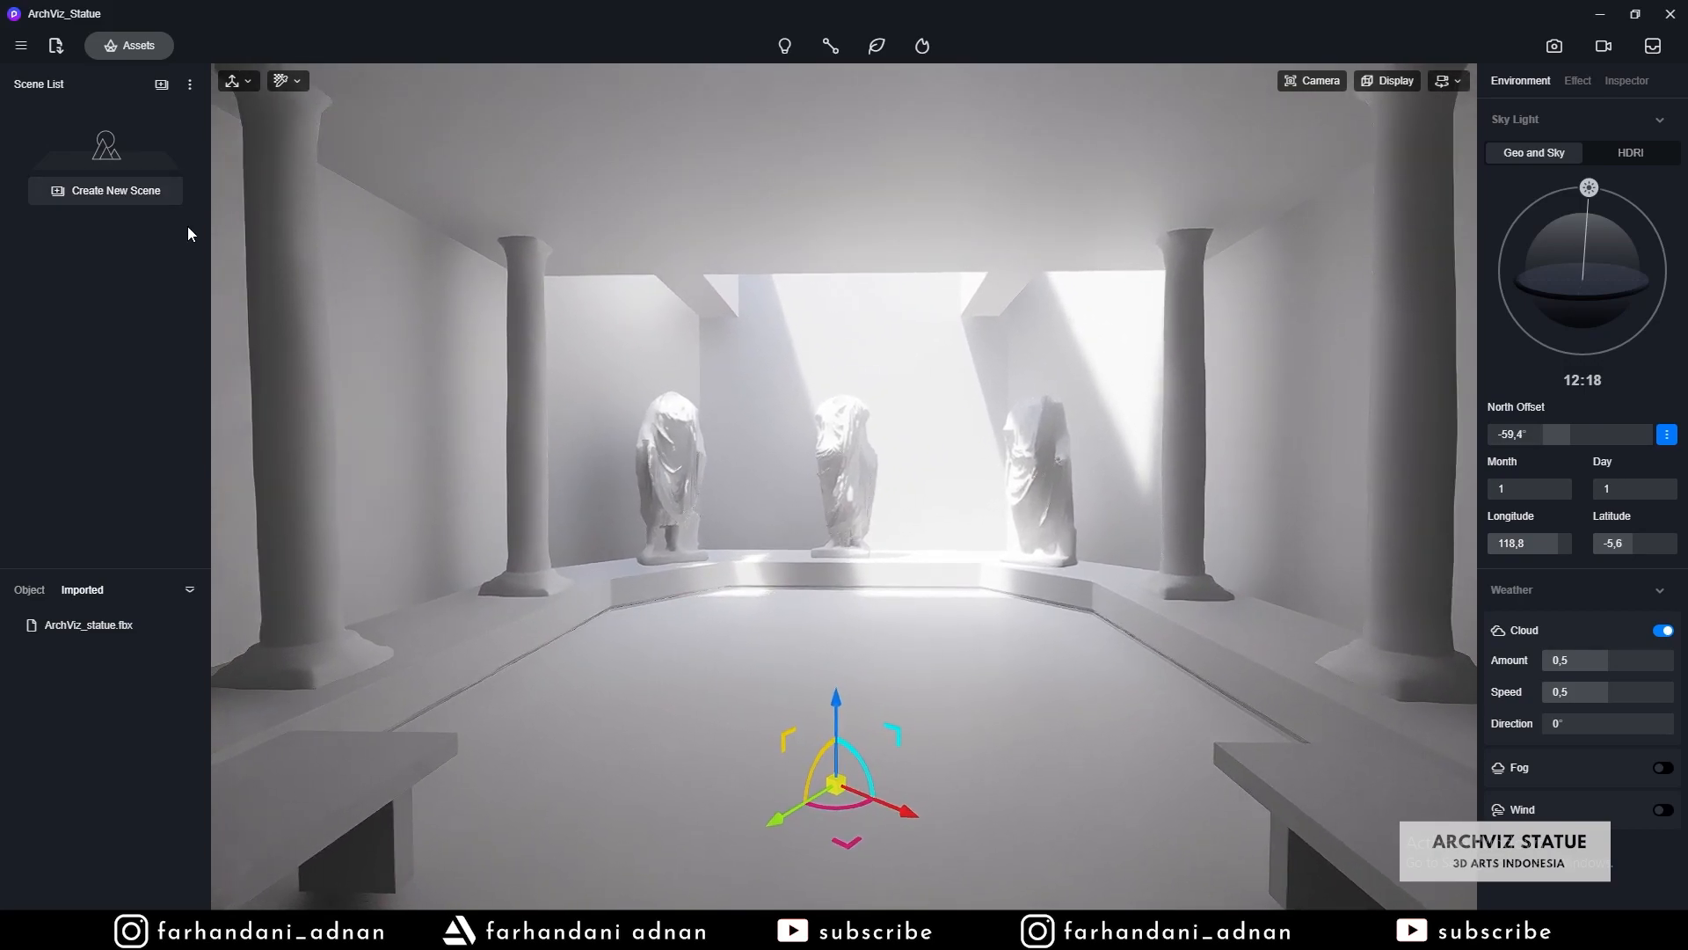
{"action": "left_click", "coordinate": [95, 193]}
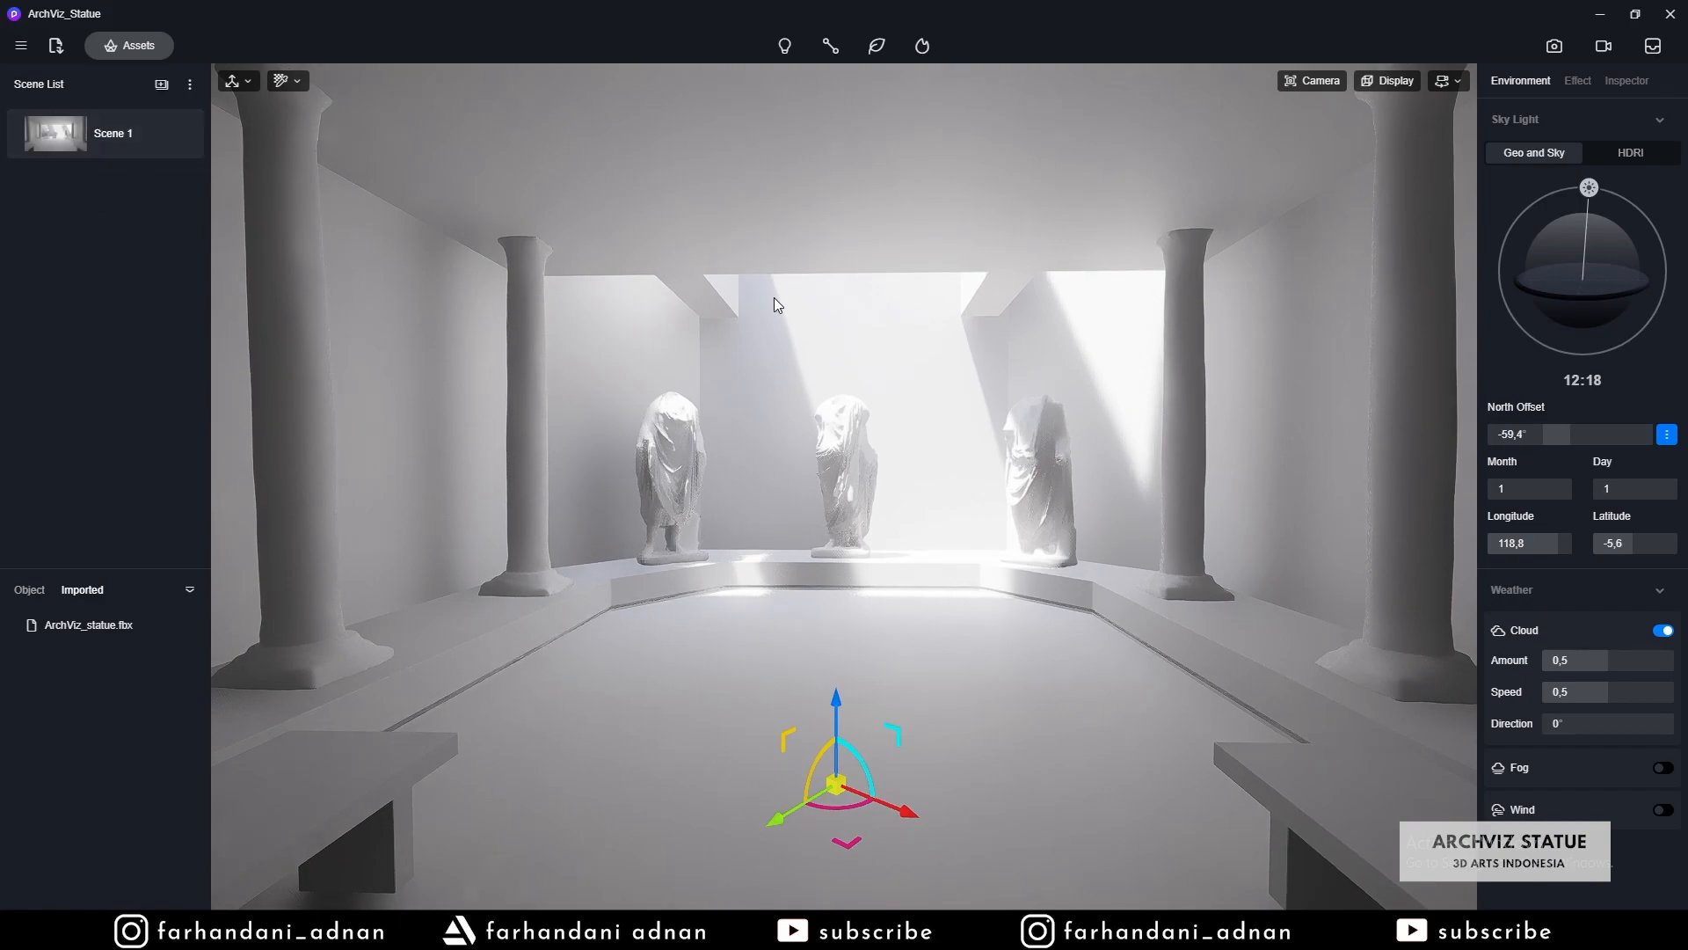
- Fly the camera away above the building and return to the saved Scene 1 view
{"action": "key", "text": "d"}
{"action": "key", "text": "w"}
{"action": "key", "text": "e"}
{"action": "key", "text": "s"}
{"action": "key", "text": "q"}
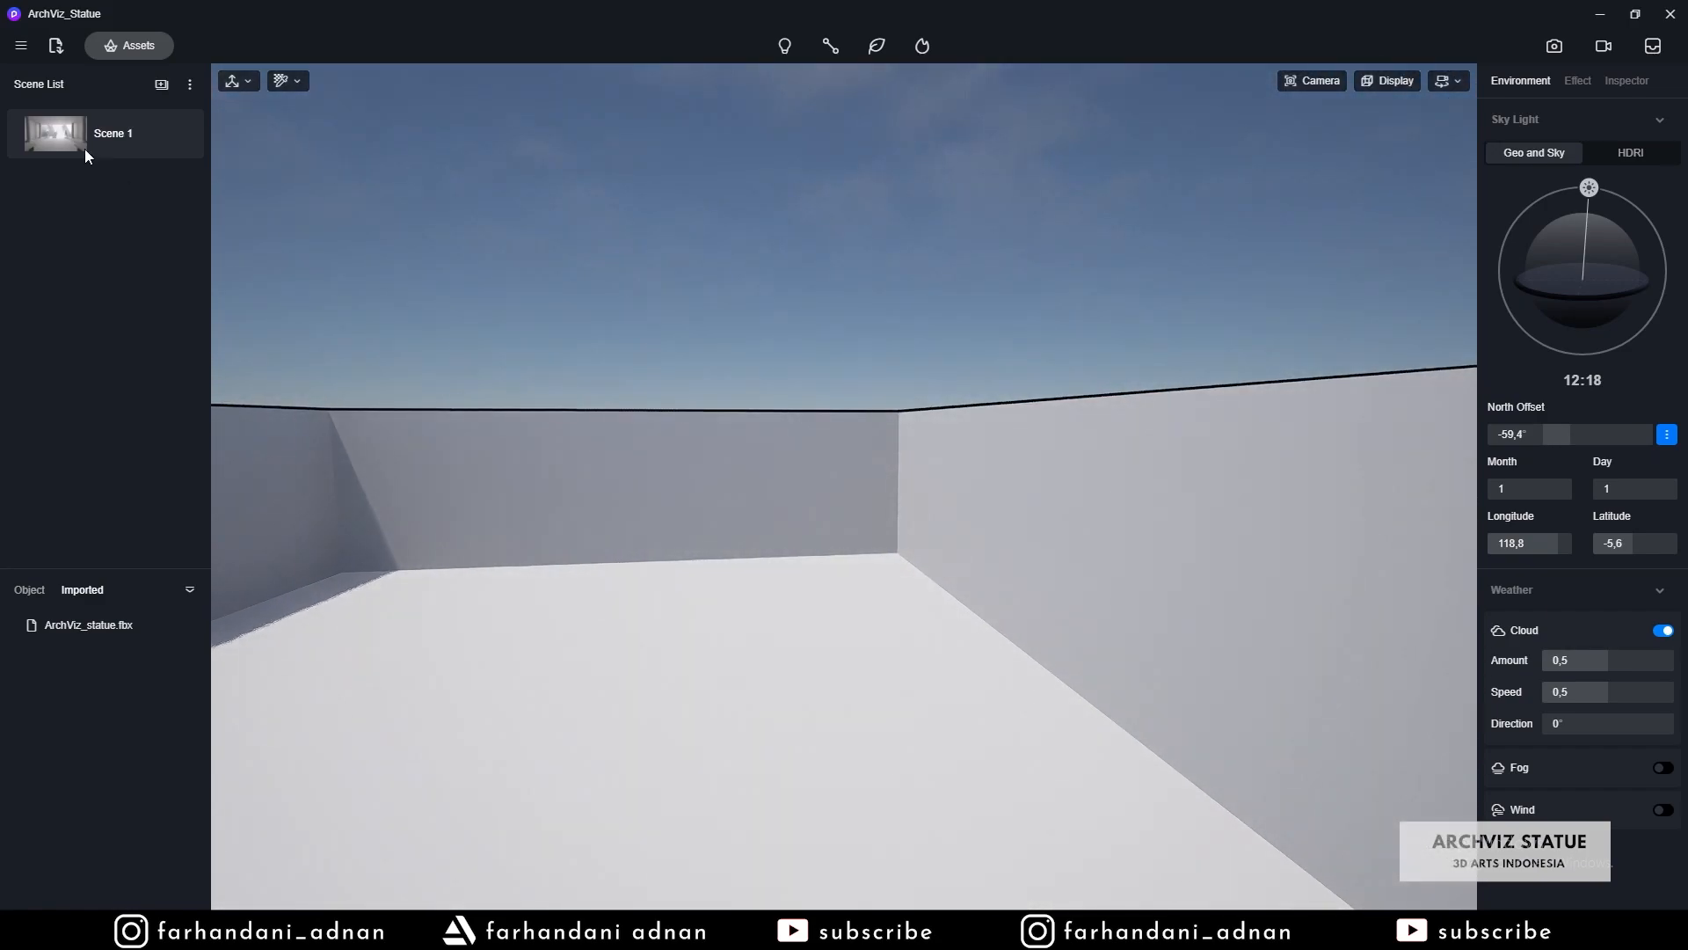
{"action": "left_click", "coordinate": [50, 130]}
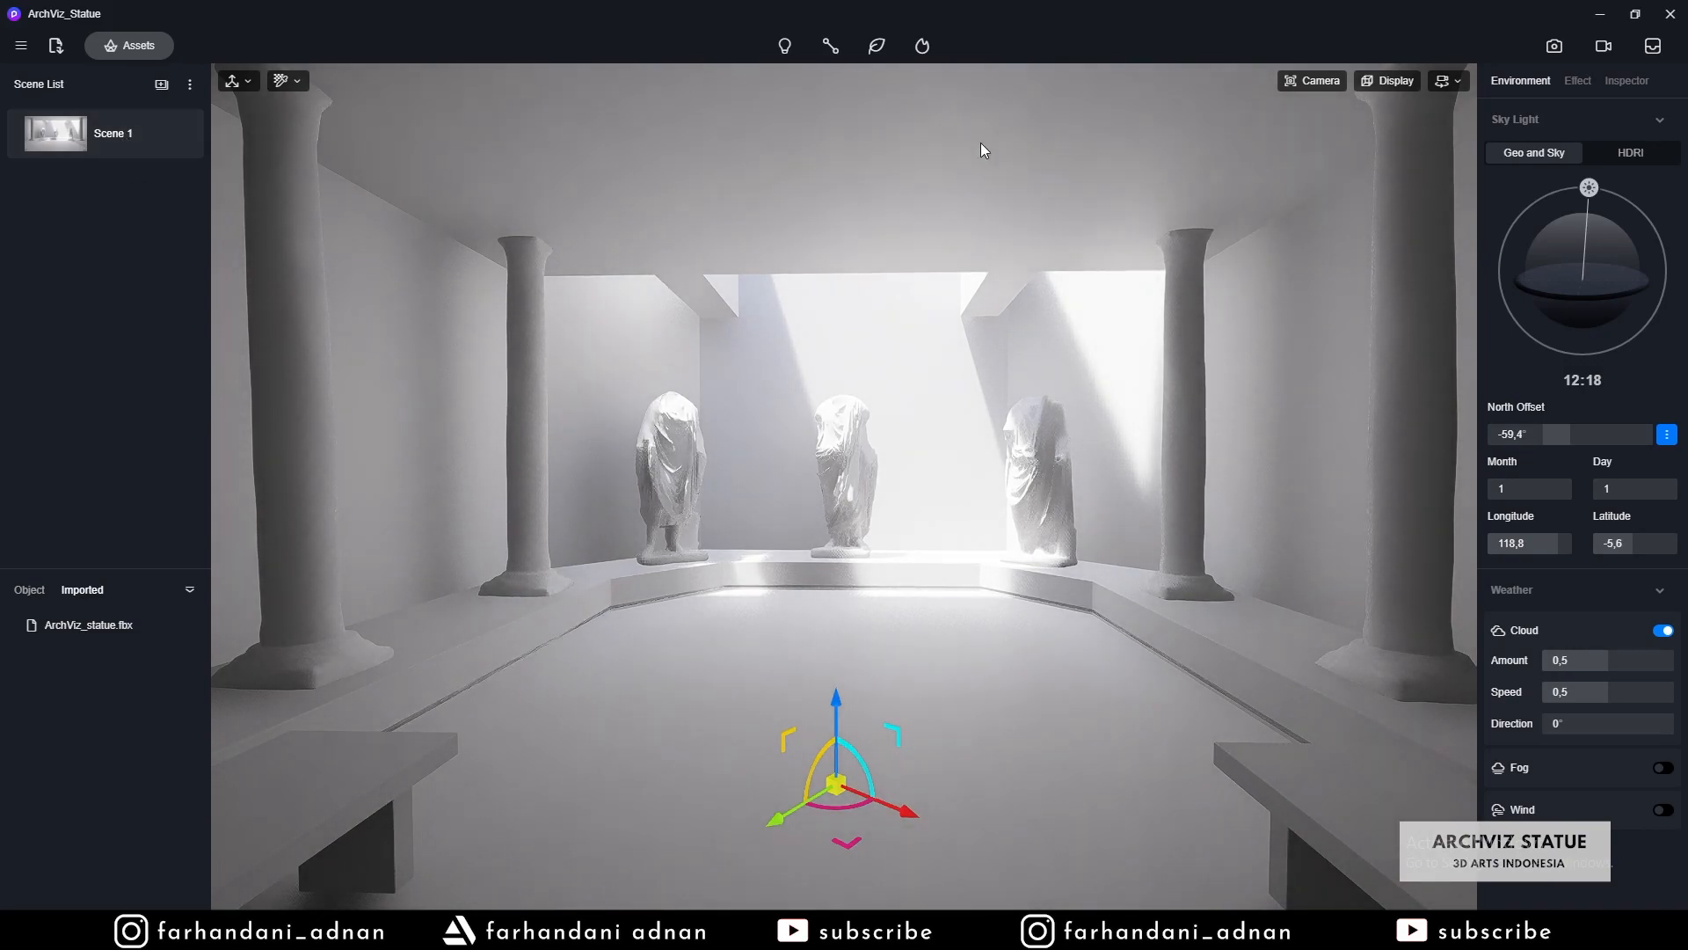
- Try selecting individual statues, columns and walls in the interior view, and leave nothing selected
{"action": "mouse_move", "coordinate": [911, 656]}
{"action": "right_mouse_down"}
{"action": "mouse_move", "coordinate": [879, 614]}
{"action": "mouse_move", "coordinate": [888, 646]}
{"action": "mouse_move", "coordinate": [889, 632]}
{"action": "right_mouse_up"}
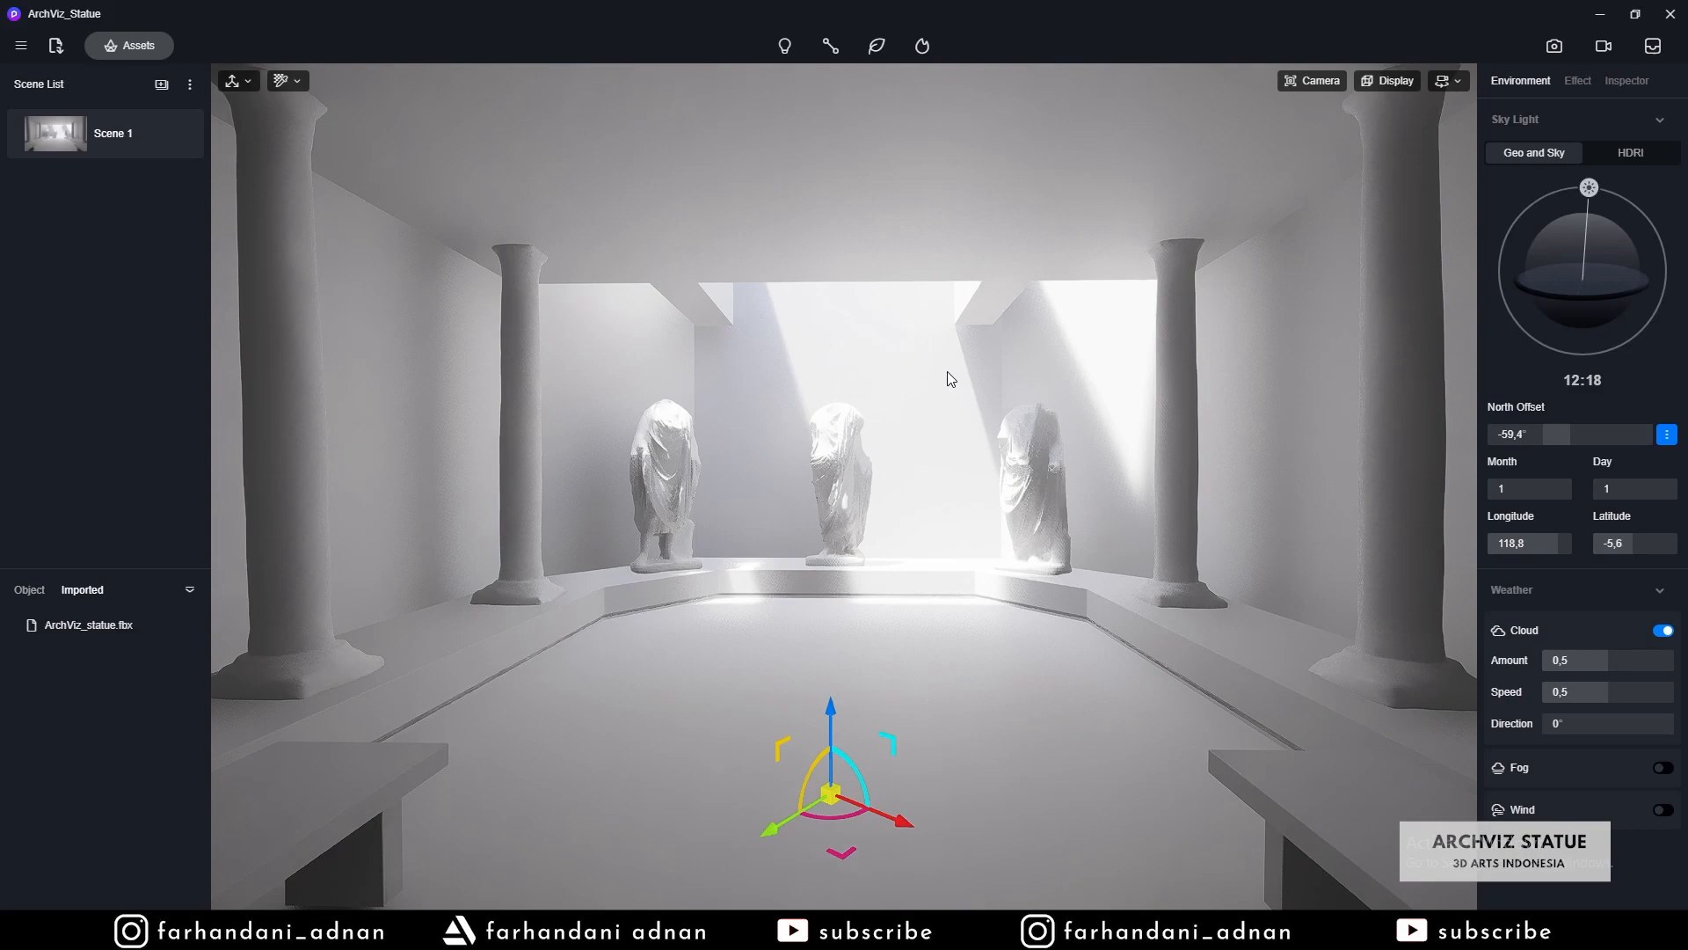
{"action": "left_click", "coordinate": [1055, 410]}
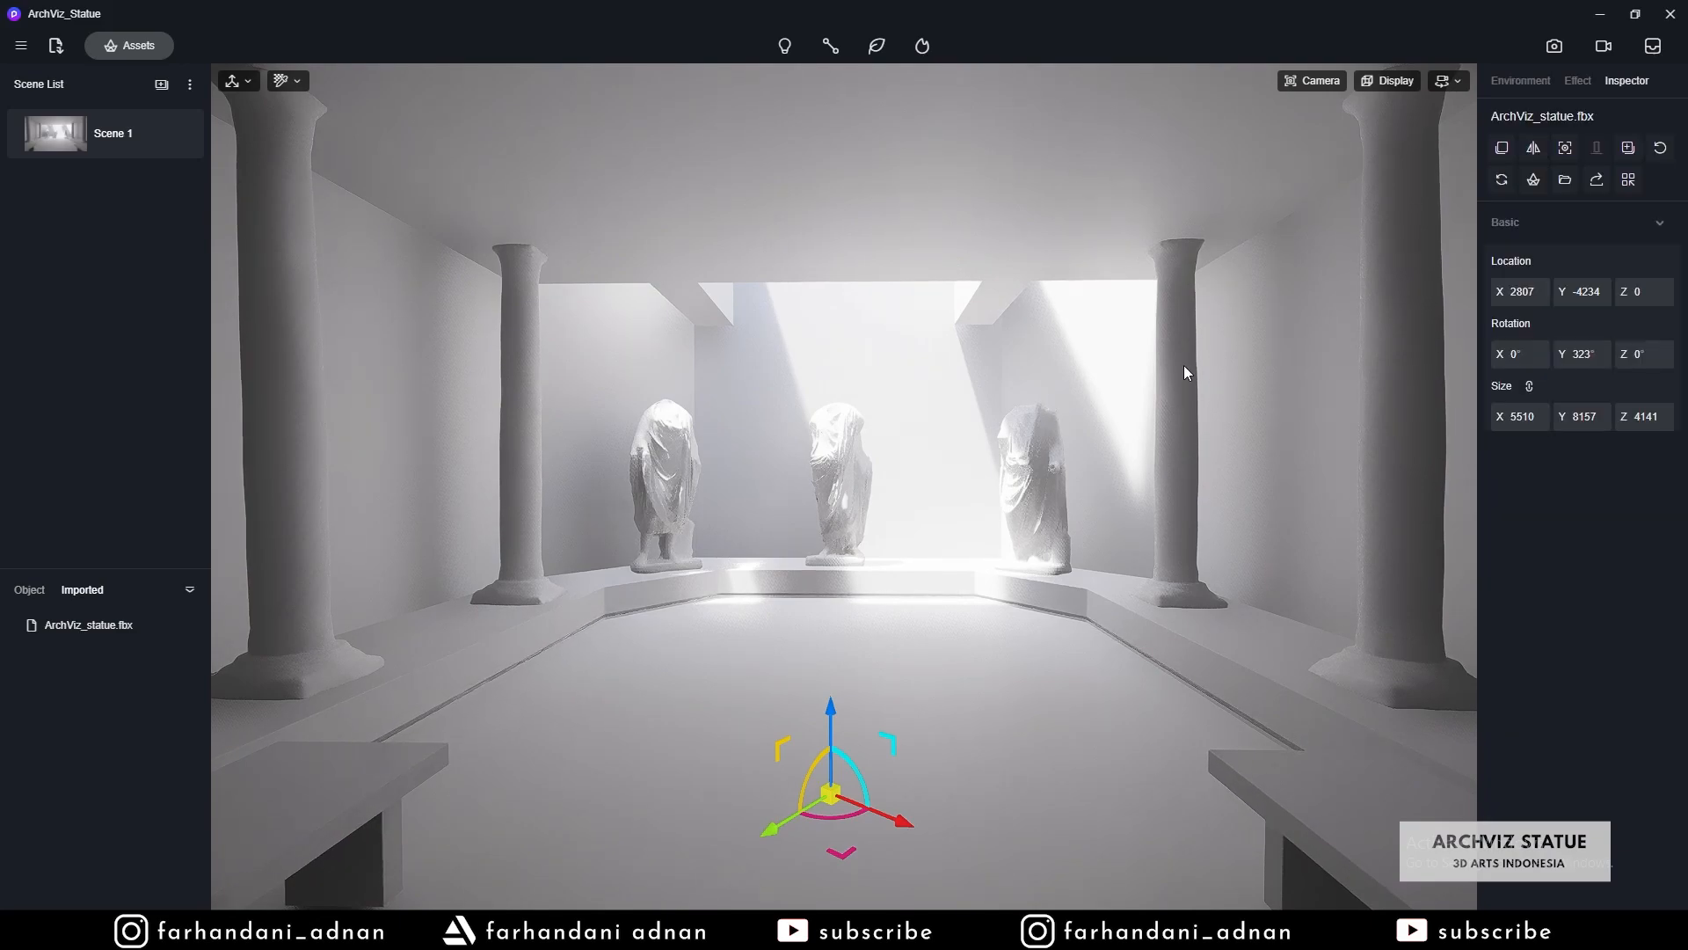
{"action": "left_click", "coordinate": [1189, 427]}
{"action": "left_click", "coordinate": [1414, 396]}
{"action": "left_click", "coordinate": [1070, 510]}
{"action": "left_click", "coordinate": [1031, 241]}
{"action": "left_click", "coordinate": [825, 222]}
{"action": "left_click", "coordinate": [536, 303]}
{"action": "left_click", "coordinate": [1165, 645]}
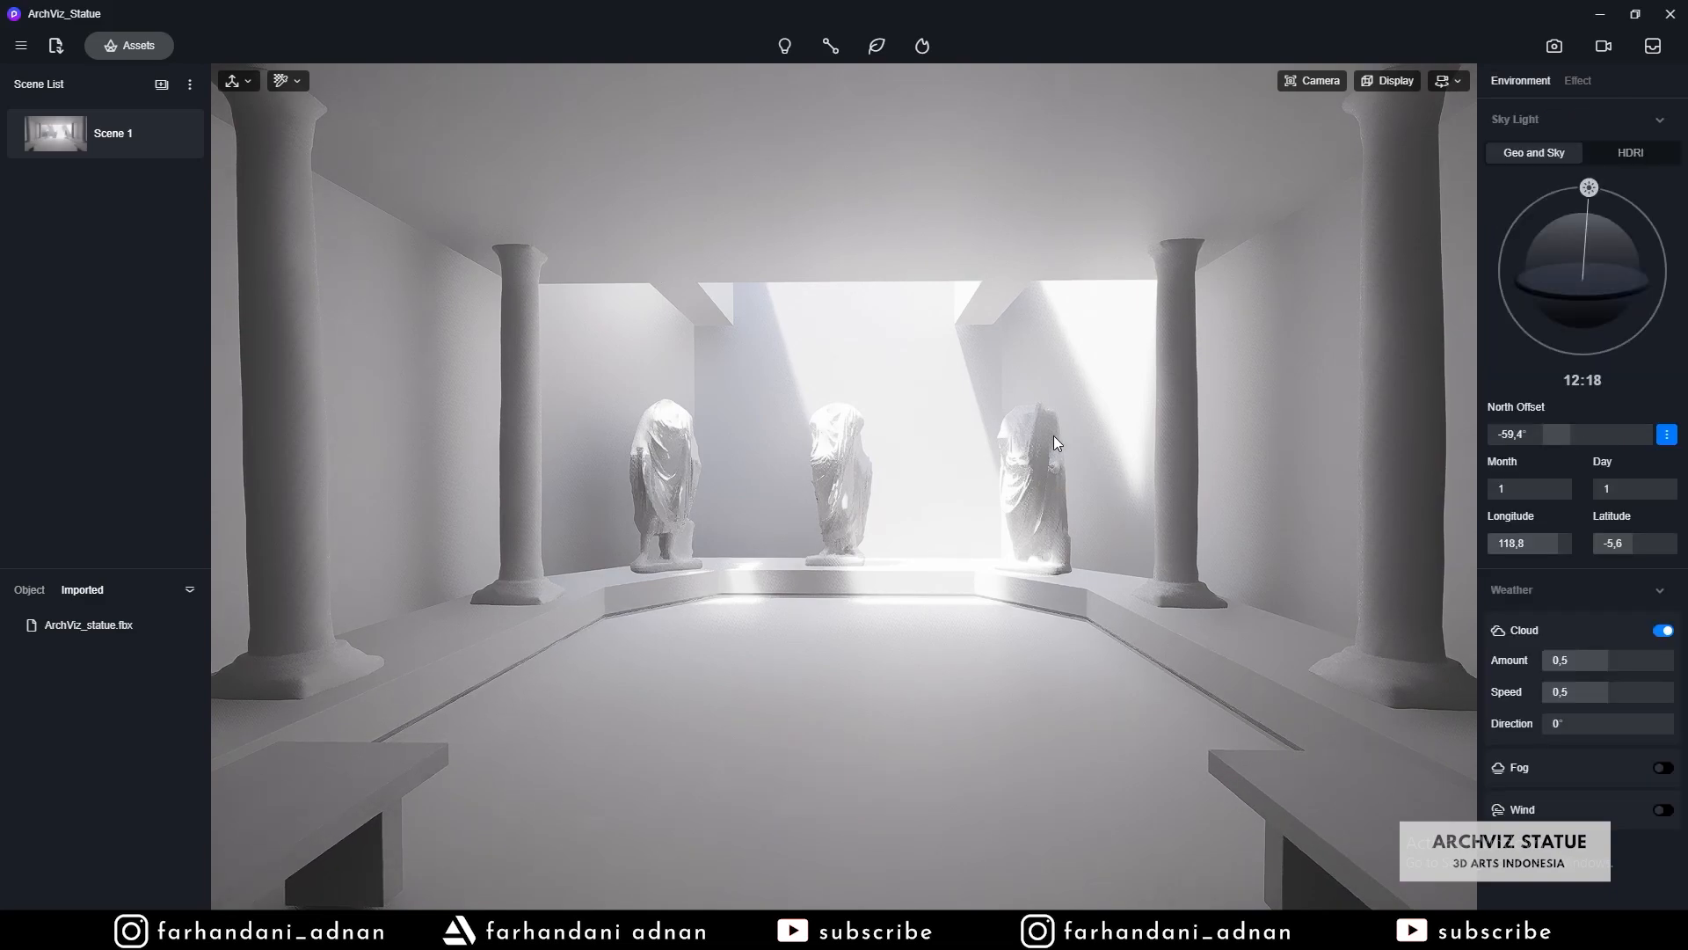
- View the building from outside, select and deselect the whole imported model, and return to the Scene 1 view
{"action": "scroll", "coordinate": [1000, 430], "scroll_direction": "down", "scroll_amount": 5}
{"action": "right_click_drag", "start_coordinate": [1001, 430], "coordinate": [990, 513]}
{"action": "scroll", "coordinate": [990, 513], "scroll_direction": "down", "scroll_amount": 5}
{"action": "left_click", "coordinate": [828, 467]}
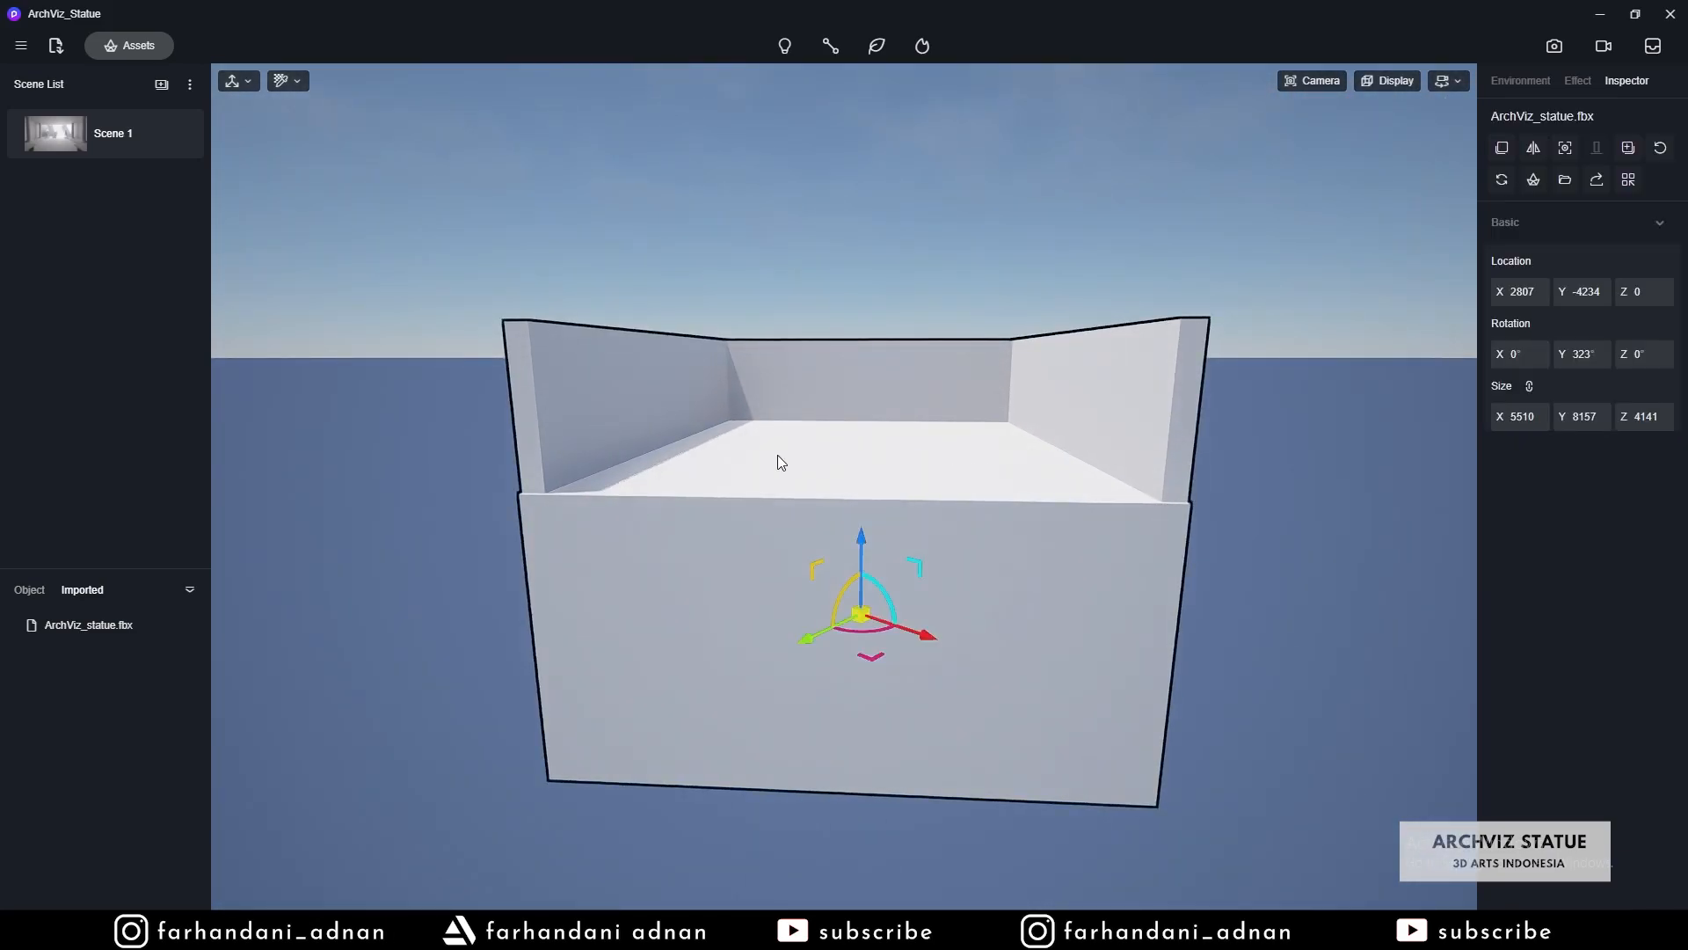
{"action": "left_click", "coordinate": [1459, 405]}
{"action": "left_click", "coordinate": [888, 374]}
{"action": "left_click", "coordinate": [1216, 518]}
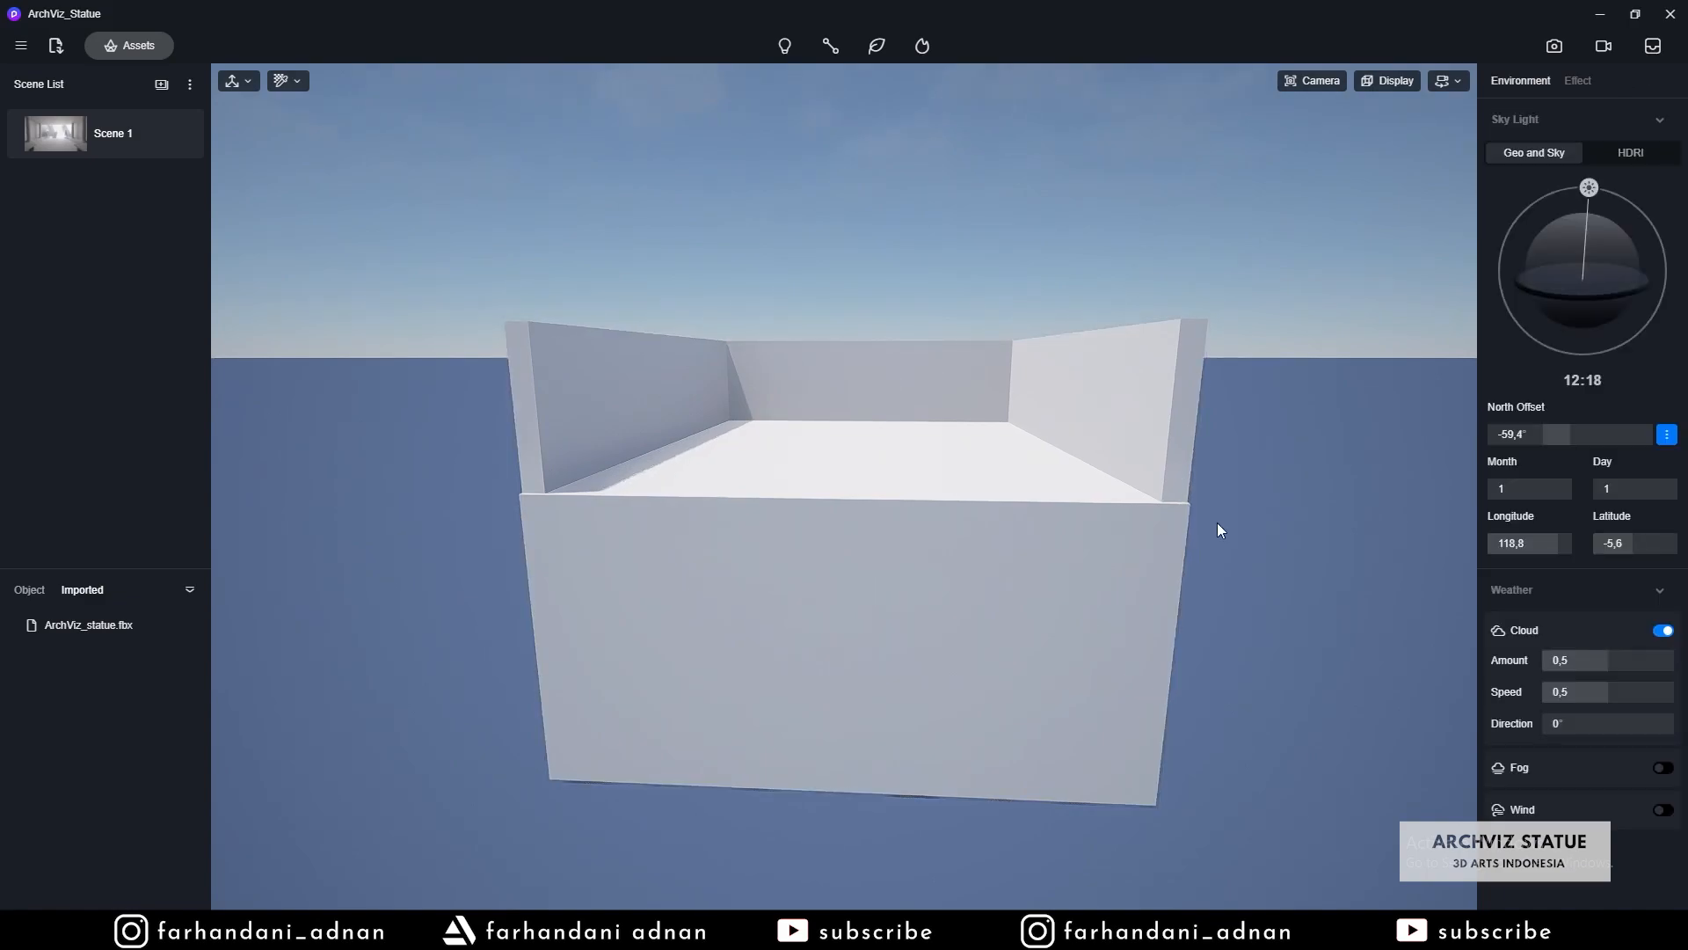
{"action": "scroll", "coordinate": [1217, 523], "scroll_direction": "up", "scroll_amount": 1}
{"action": "scroll", "coordinate": [1217, 523], "scroll_direction": "up", "scroll_amount": 2}
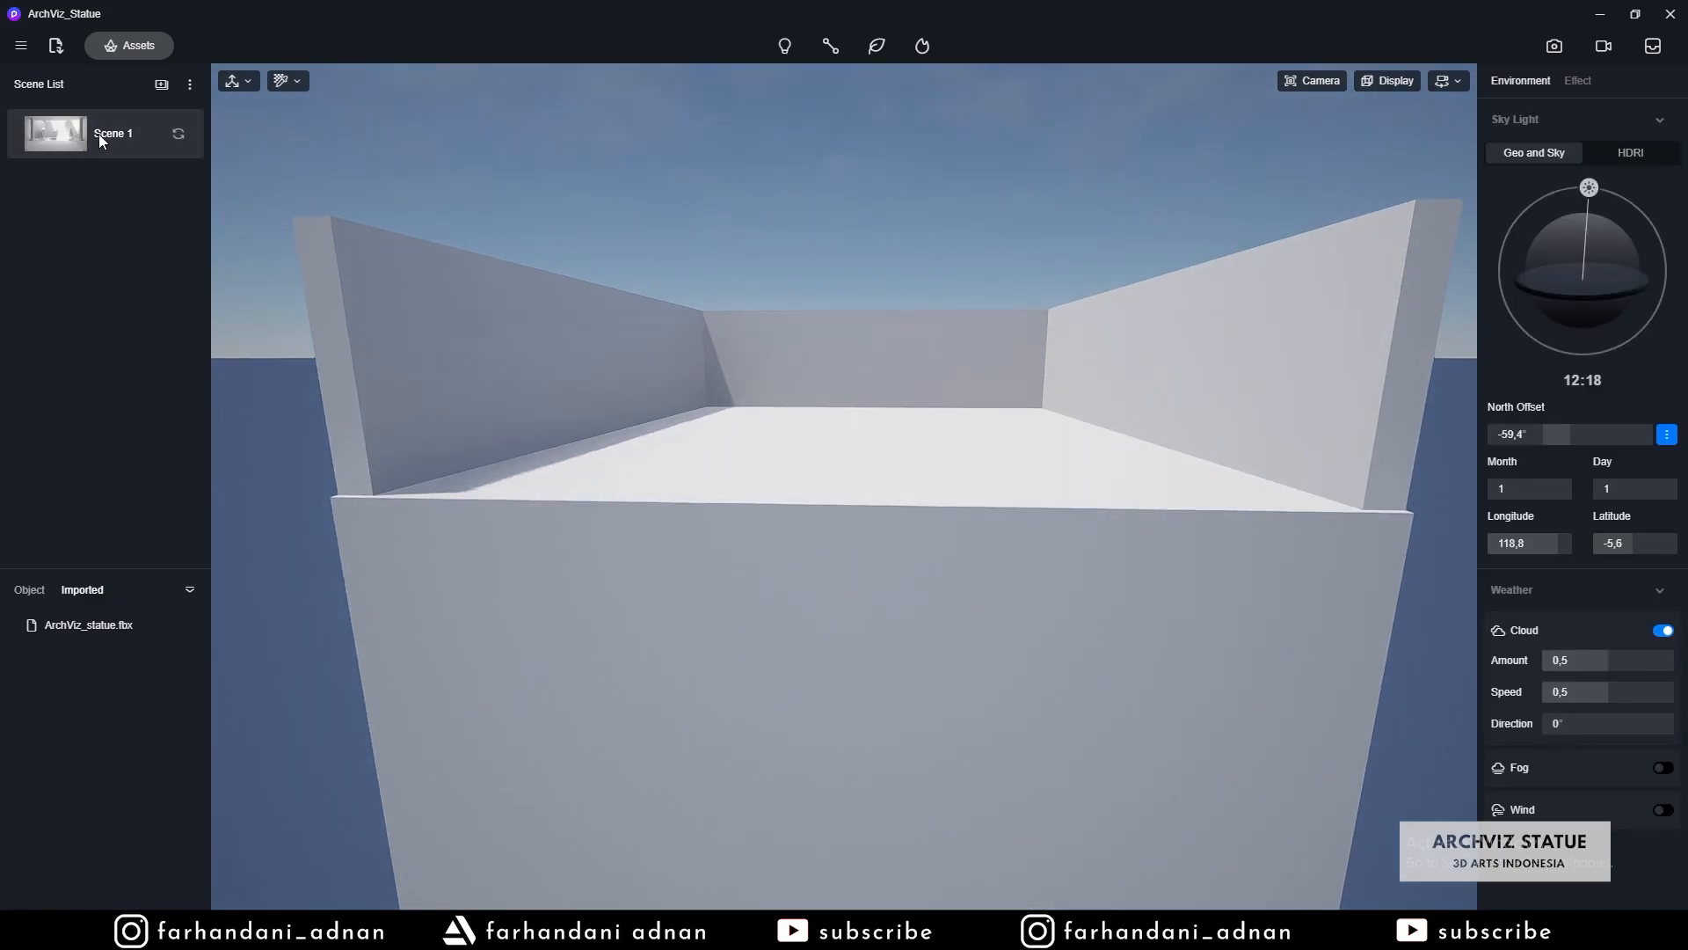
{"action": "scroll", "coordinate": [978, 418], "scroll_direction": "up", "scroll_amount": 3}
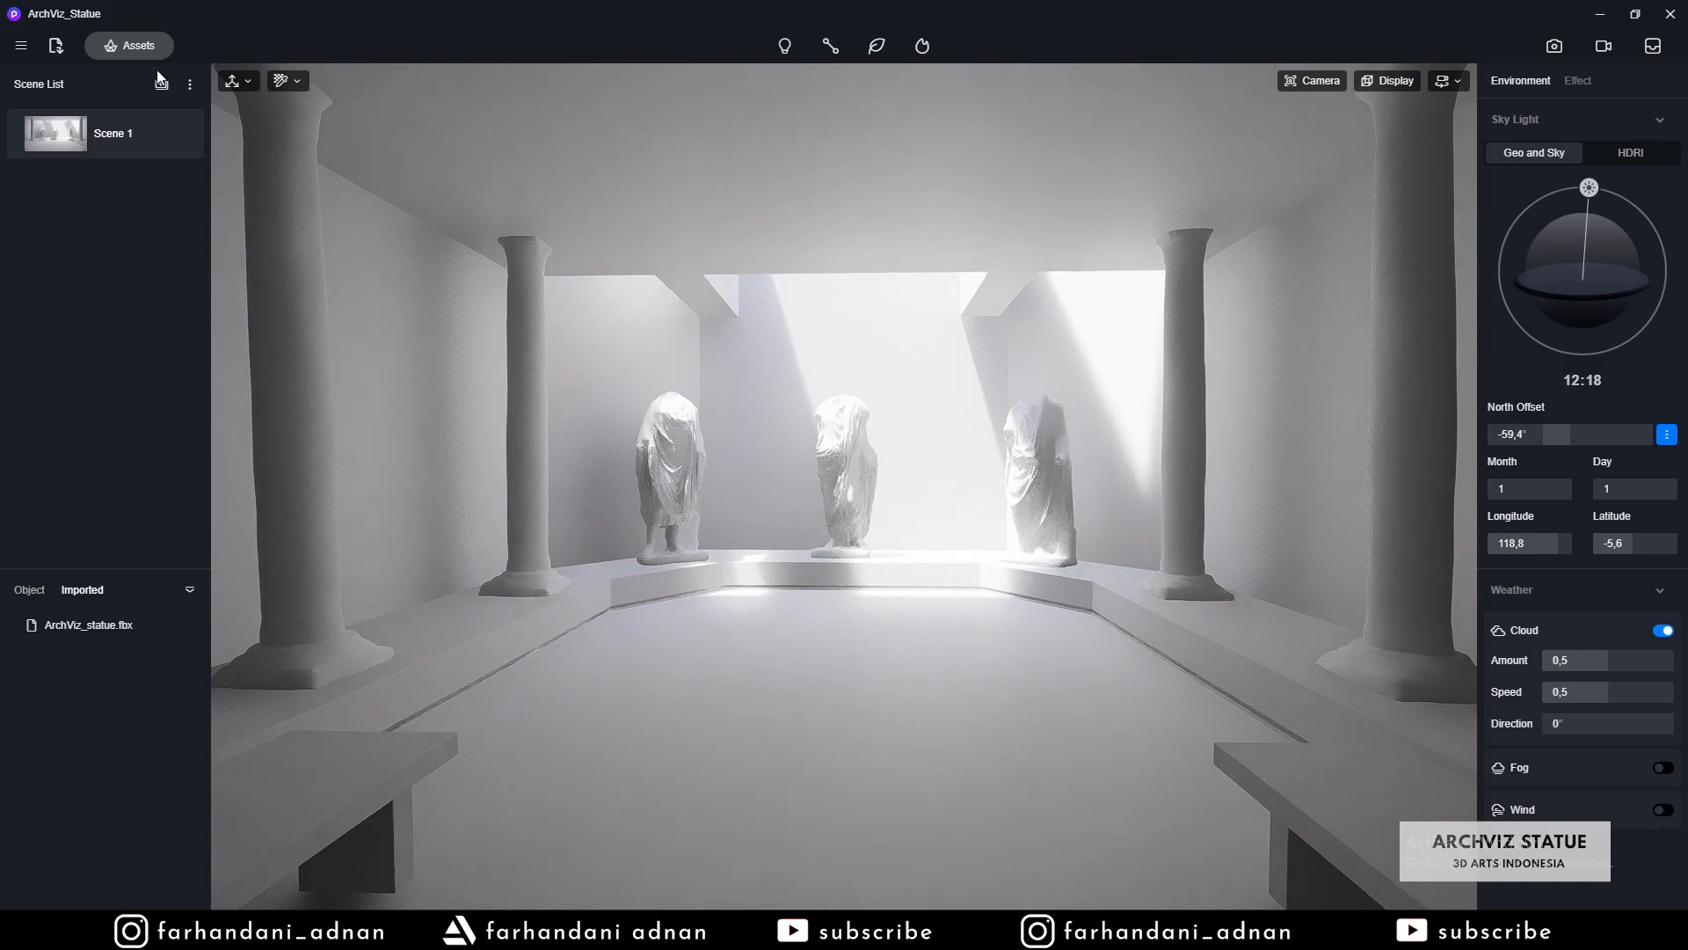
- Activate the Material Picker tool
{"action": "left_click", "coordinate": [20, 48]}
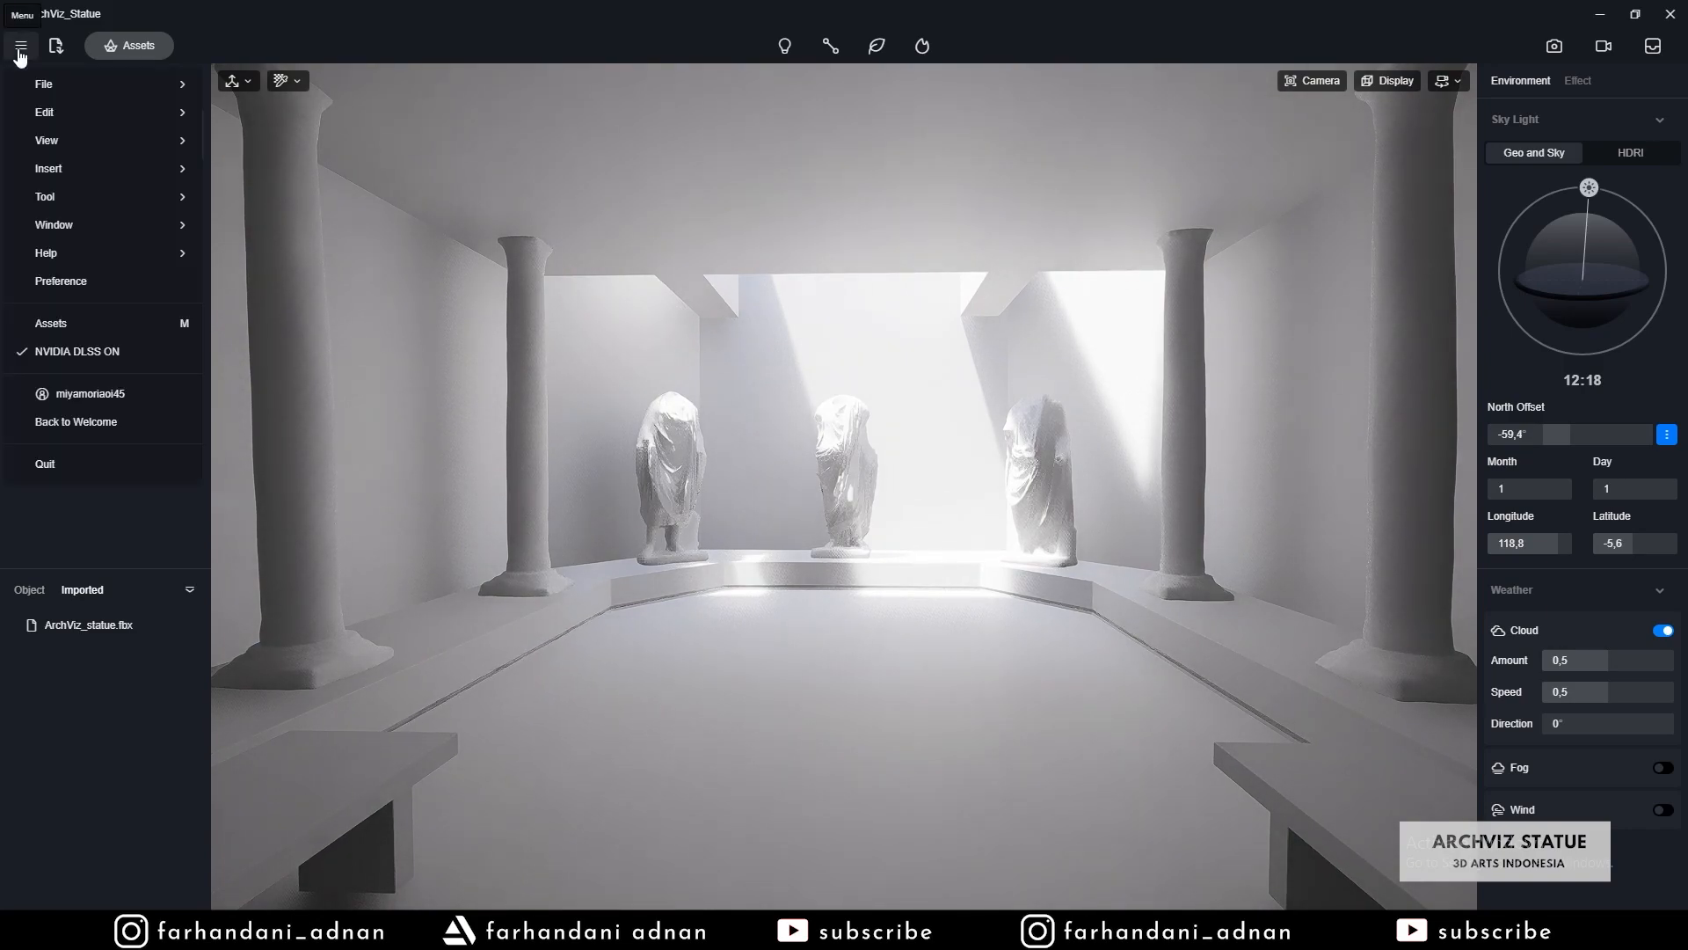
{"action": "mouse_move", "coordinate": [92, 201]}
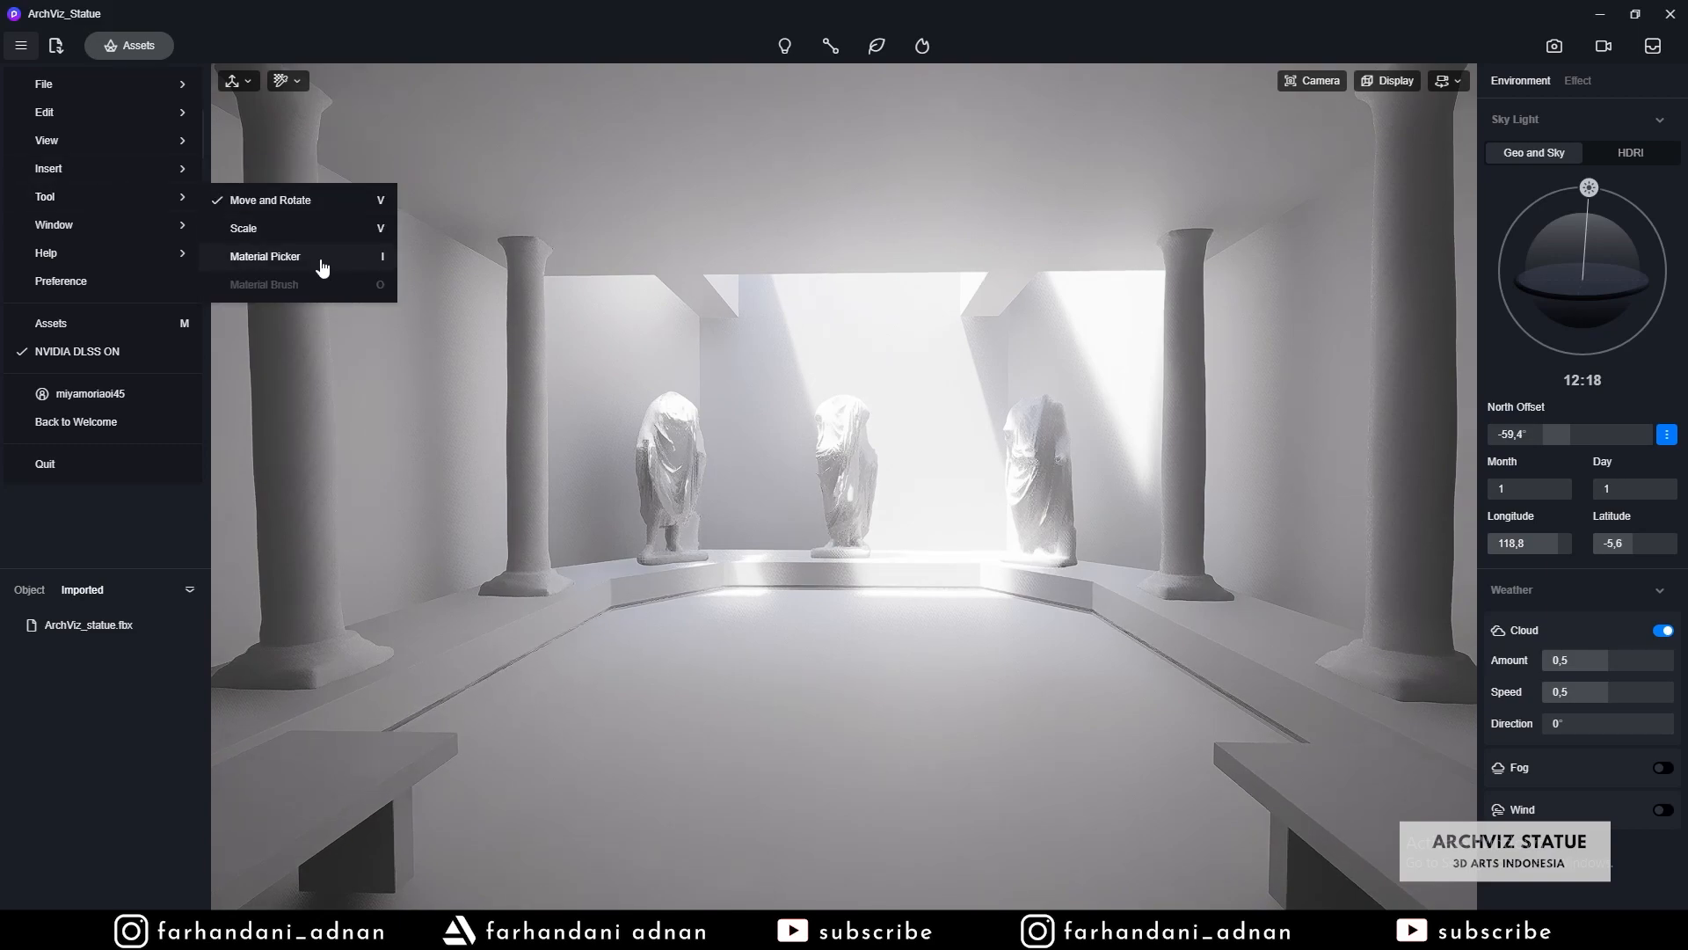
{"action": "left_click", "coordinate": [378, 262]}
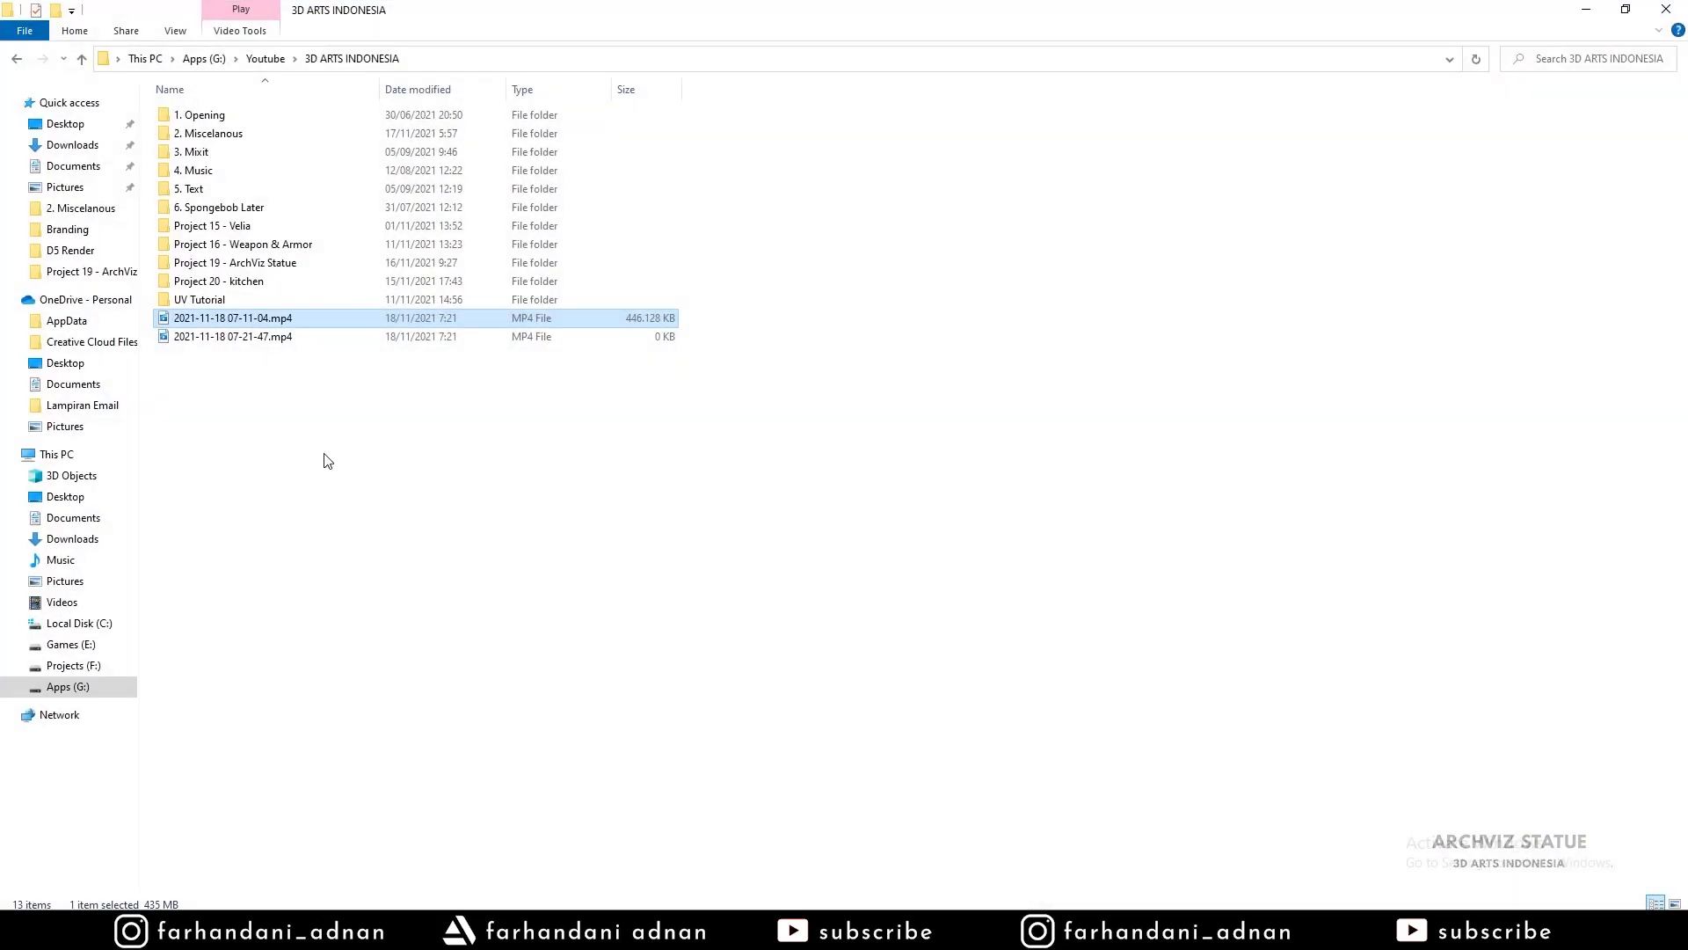
- In File Explorer, examine the texture folders in Project 19 - ArchViz Statue > Asset > Material, and return to D5 Render
{"action": "double_click", "coordinate": [254, 262]}
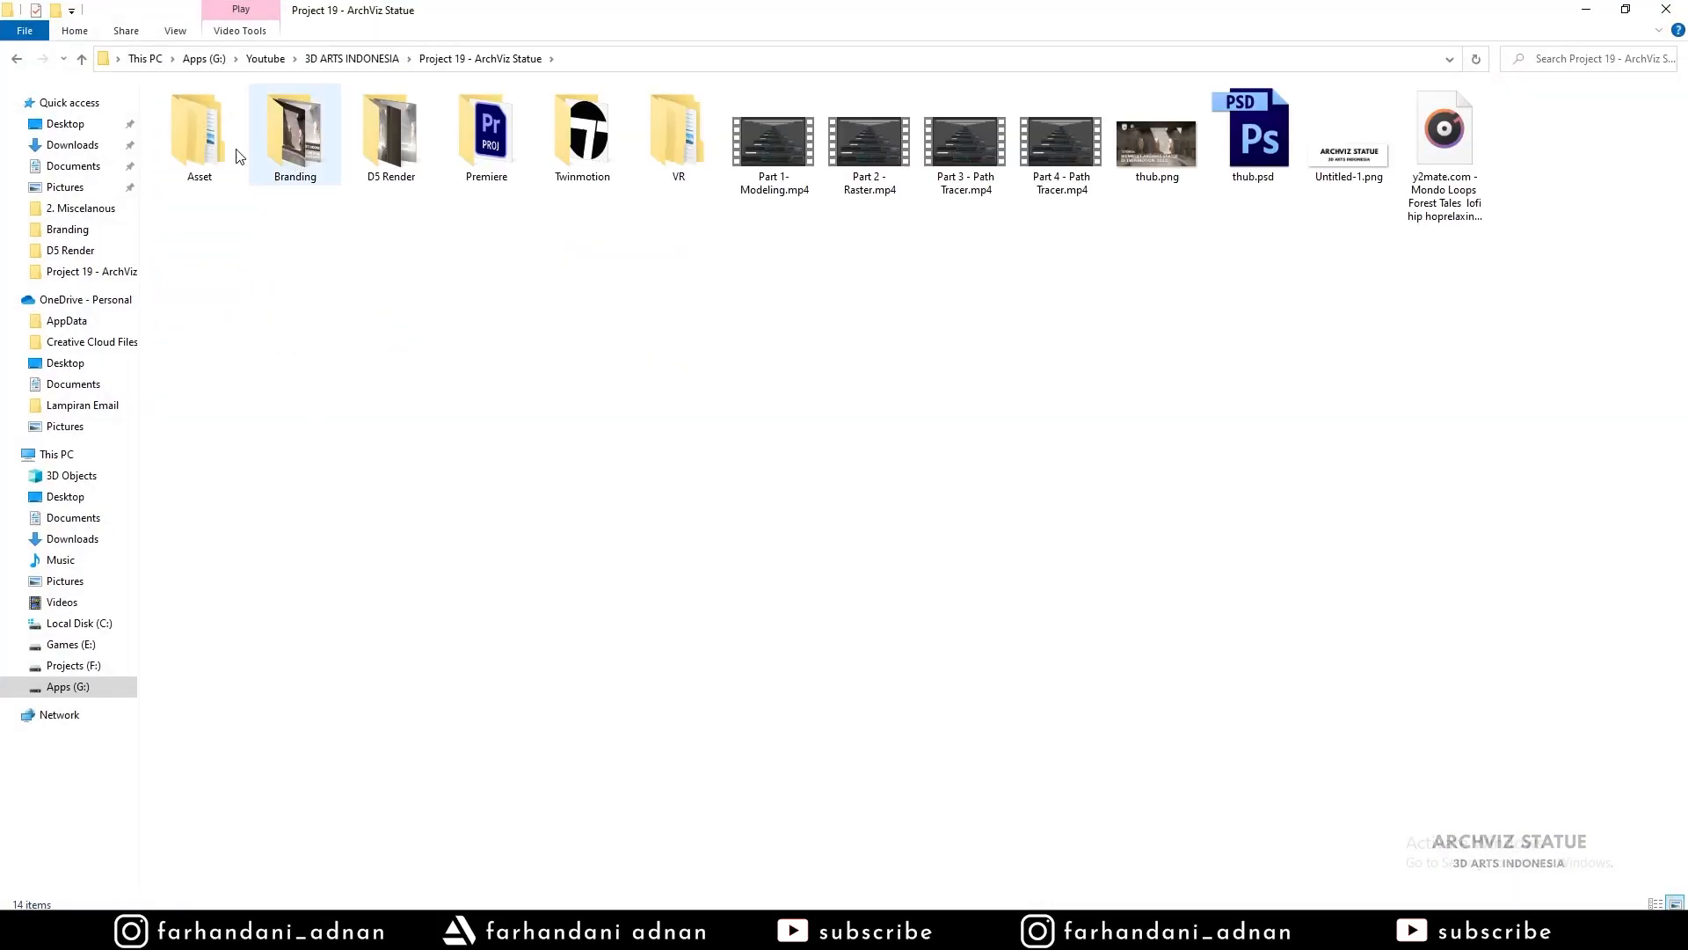
{"action": "left_click", "coordinate": [212, 156]}
{"action": "double_click", "coordinate": [212, 156]}
{"action": "double_click", "coordinate": [209, 123]}
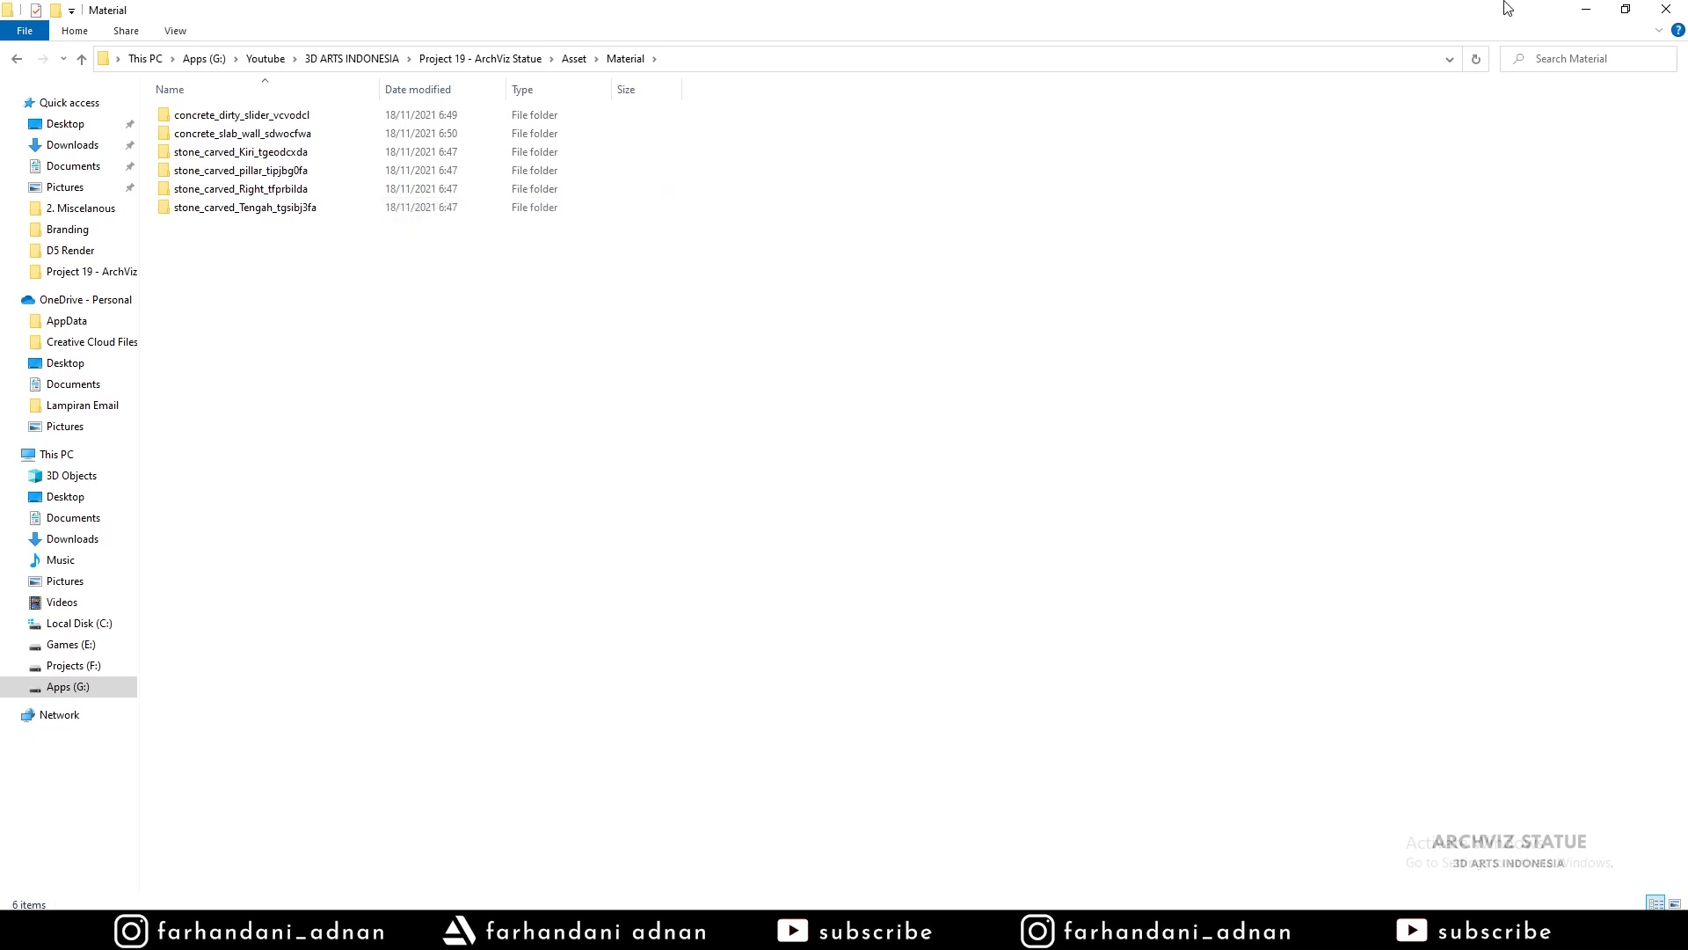
{"action": "left_click", "coordinate": [1585, 10]}
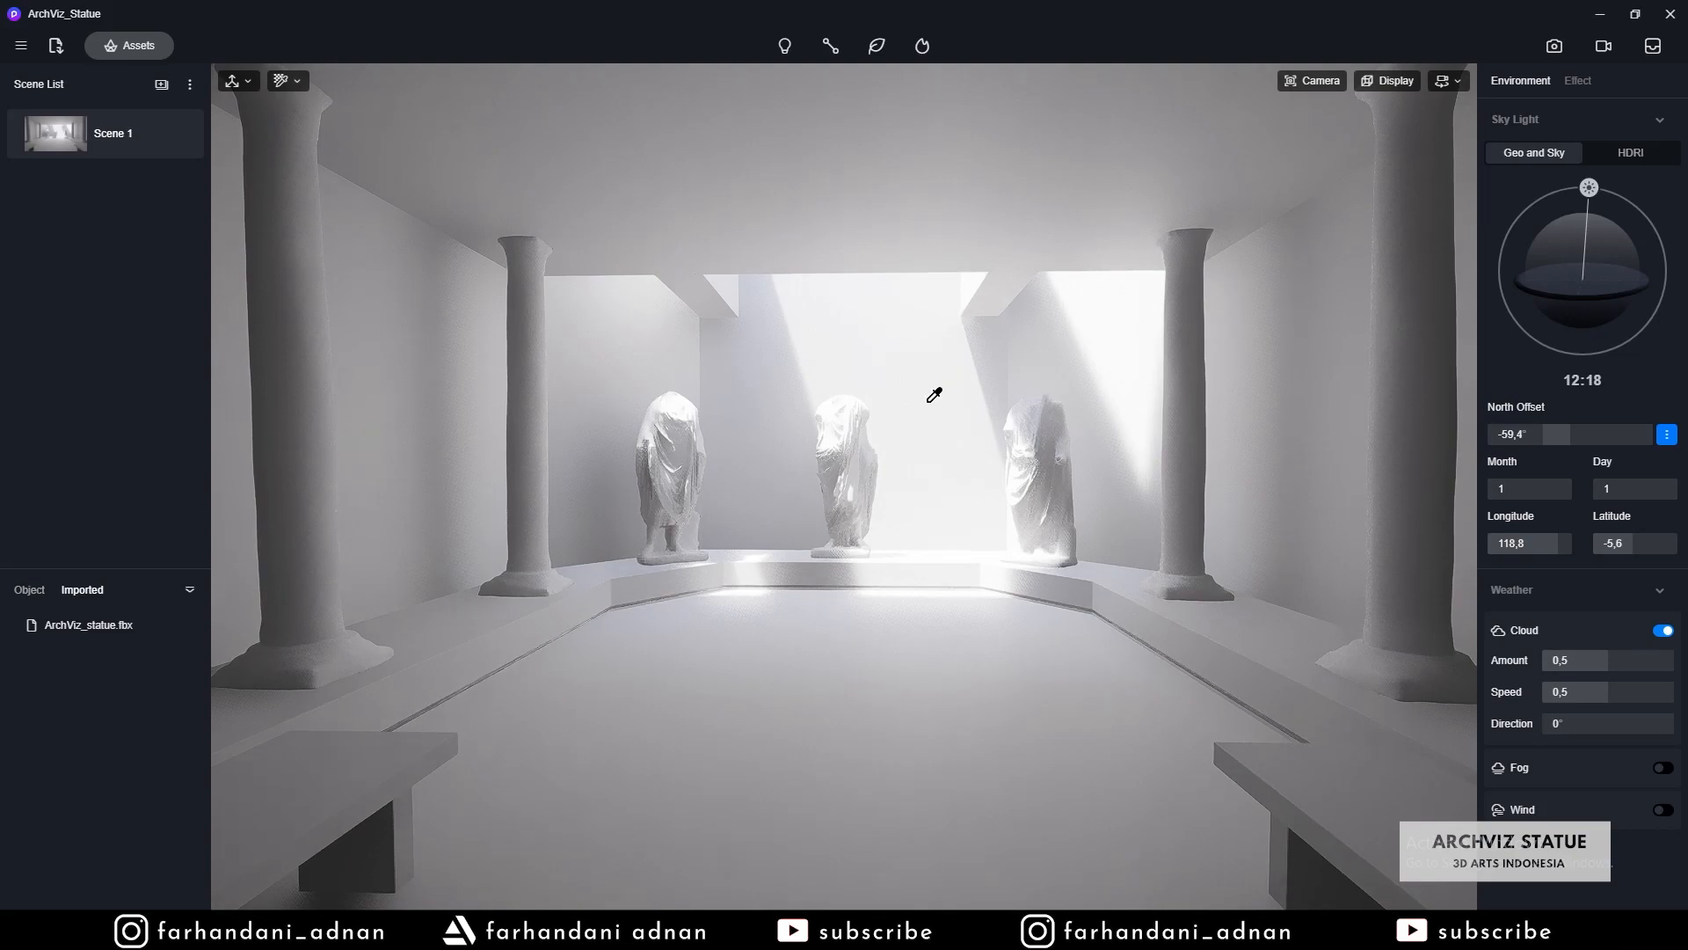
- Pick the middle statue's material and review its map settings
{"action": "scroll", "coordinate": [927, 403], "scroll_direction": "up", "scroll_amount": 3}
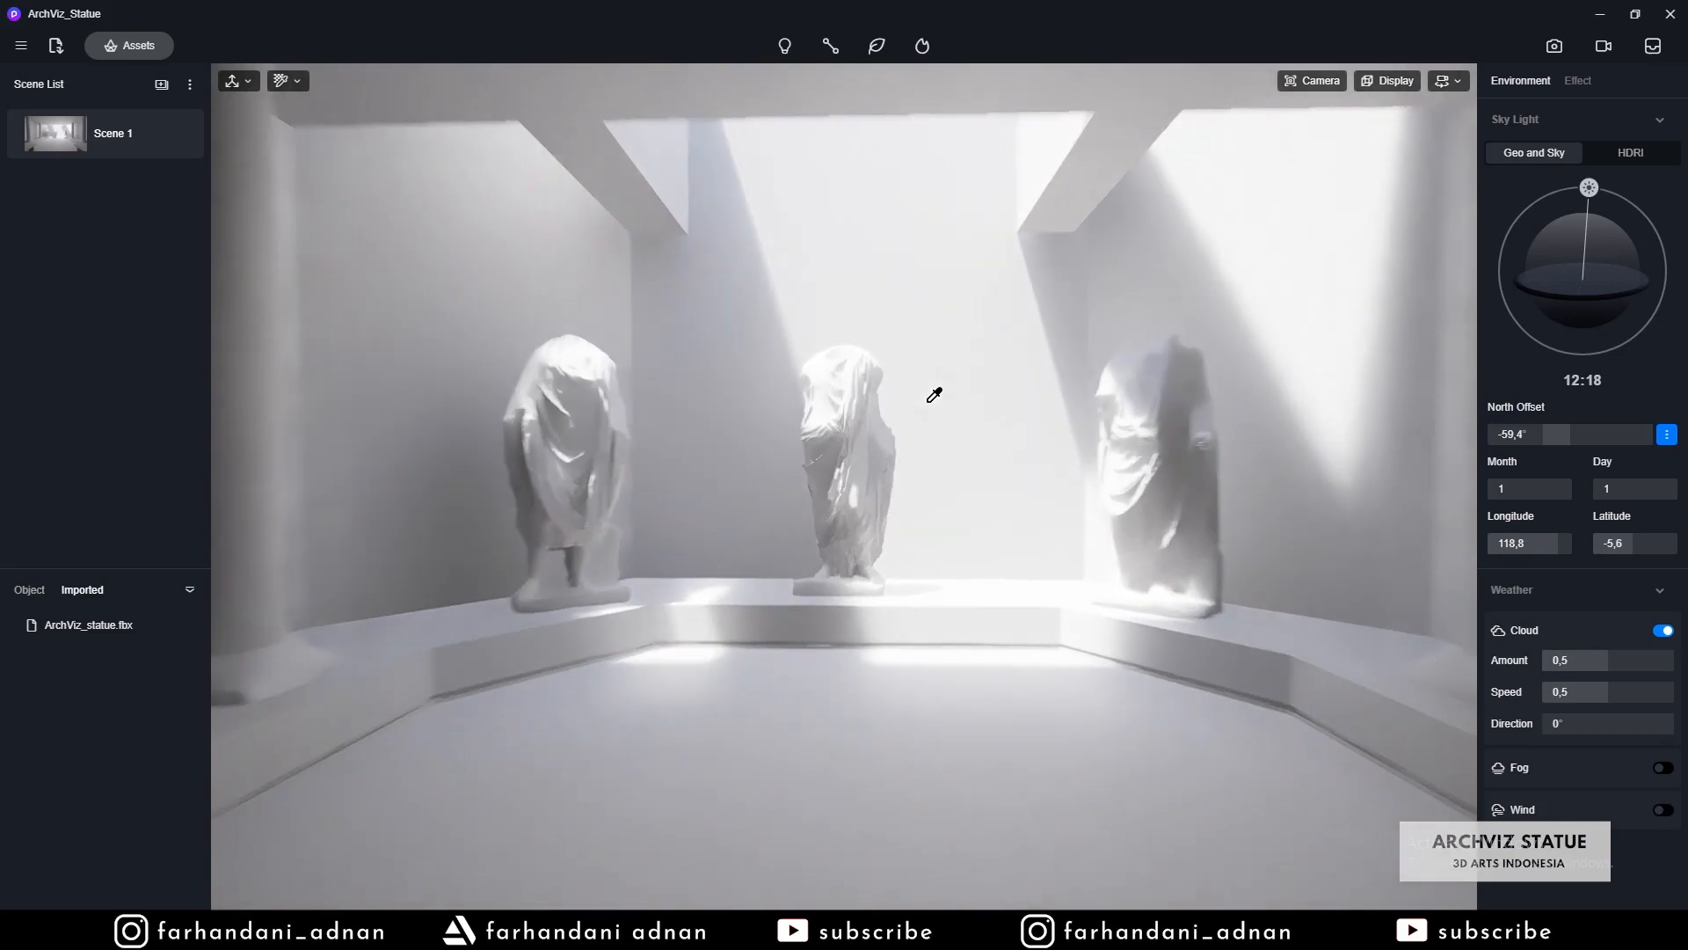
{"action": "scroll", "coordinate": [934, 394], "scroll_direction": "up", "scroll_amount": 5}
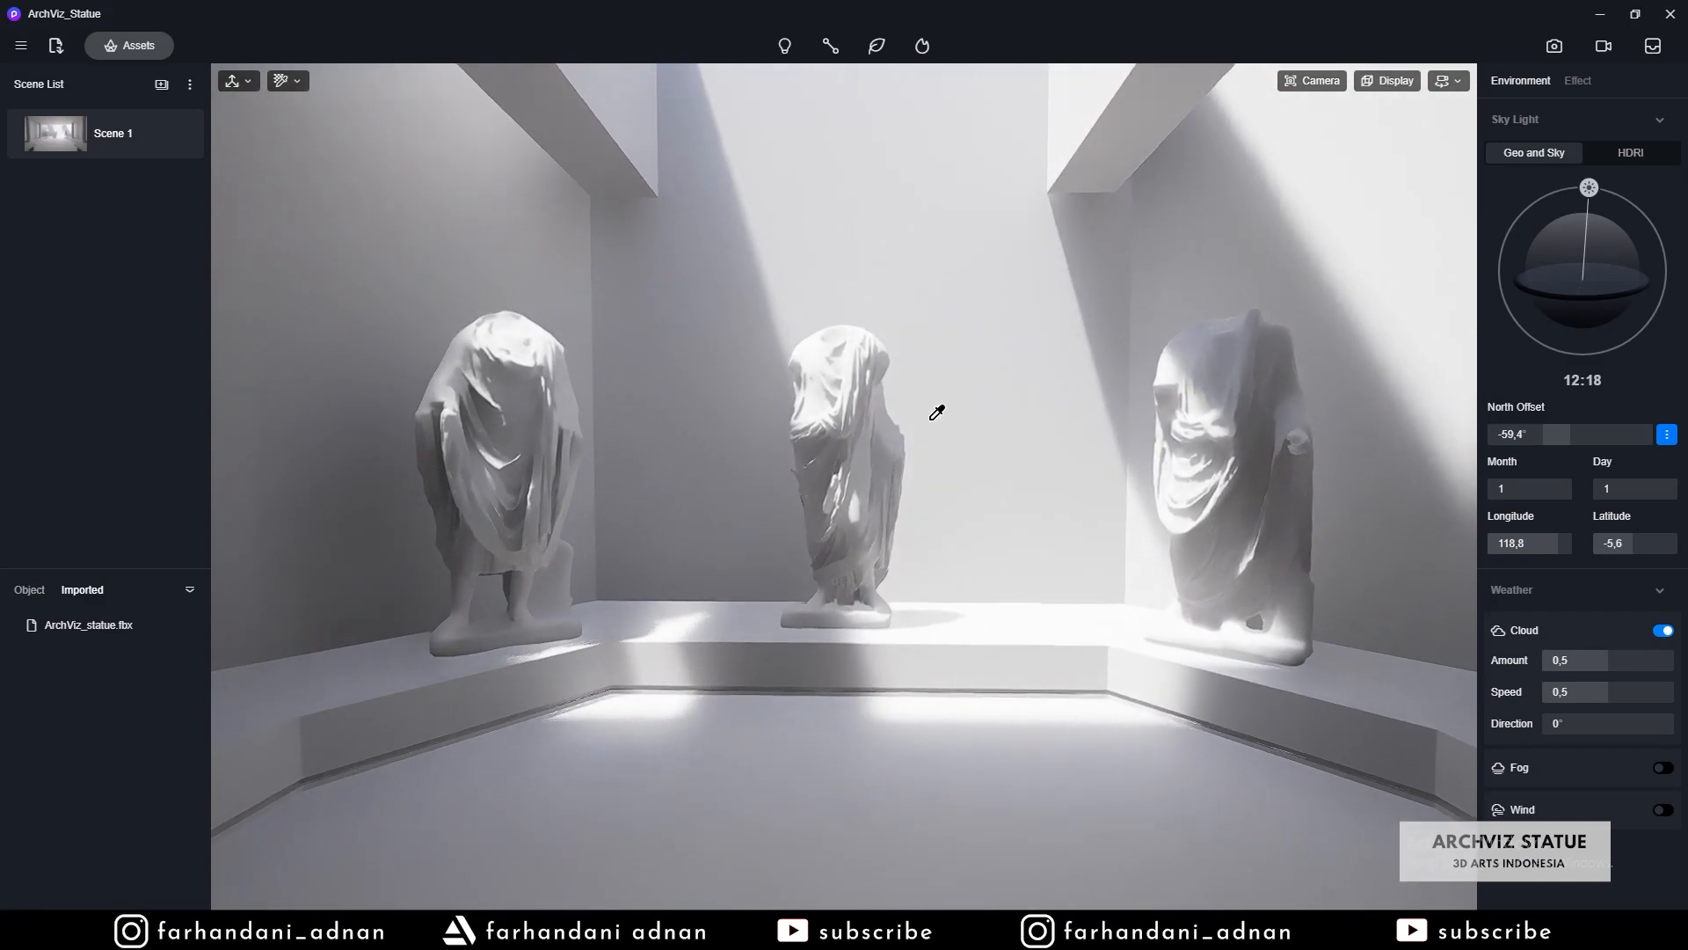
{"action": "left_click", "coordinate": [855, 407]}
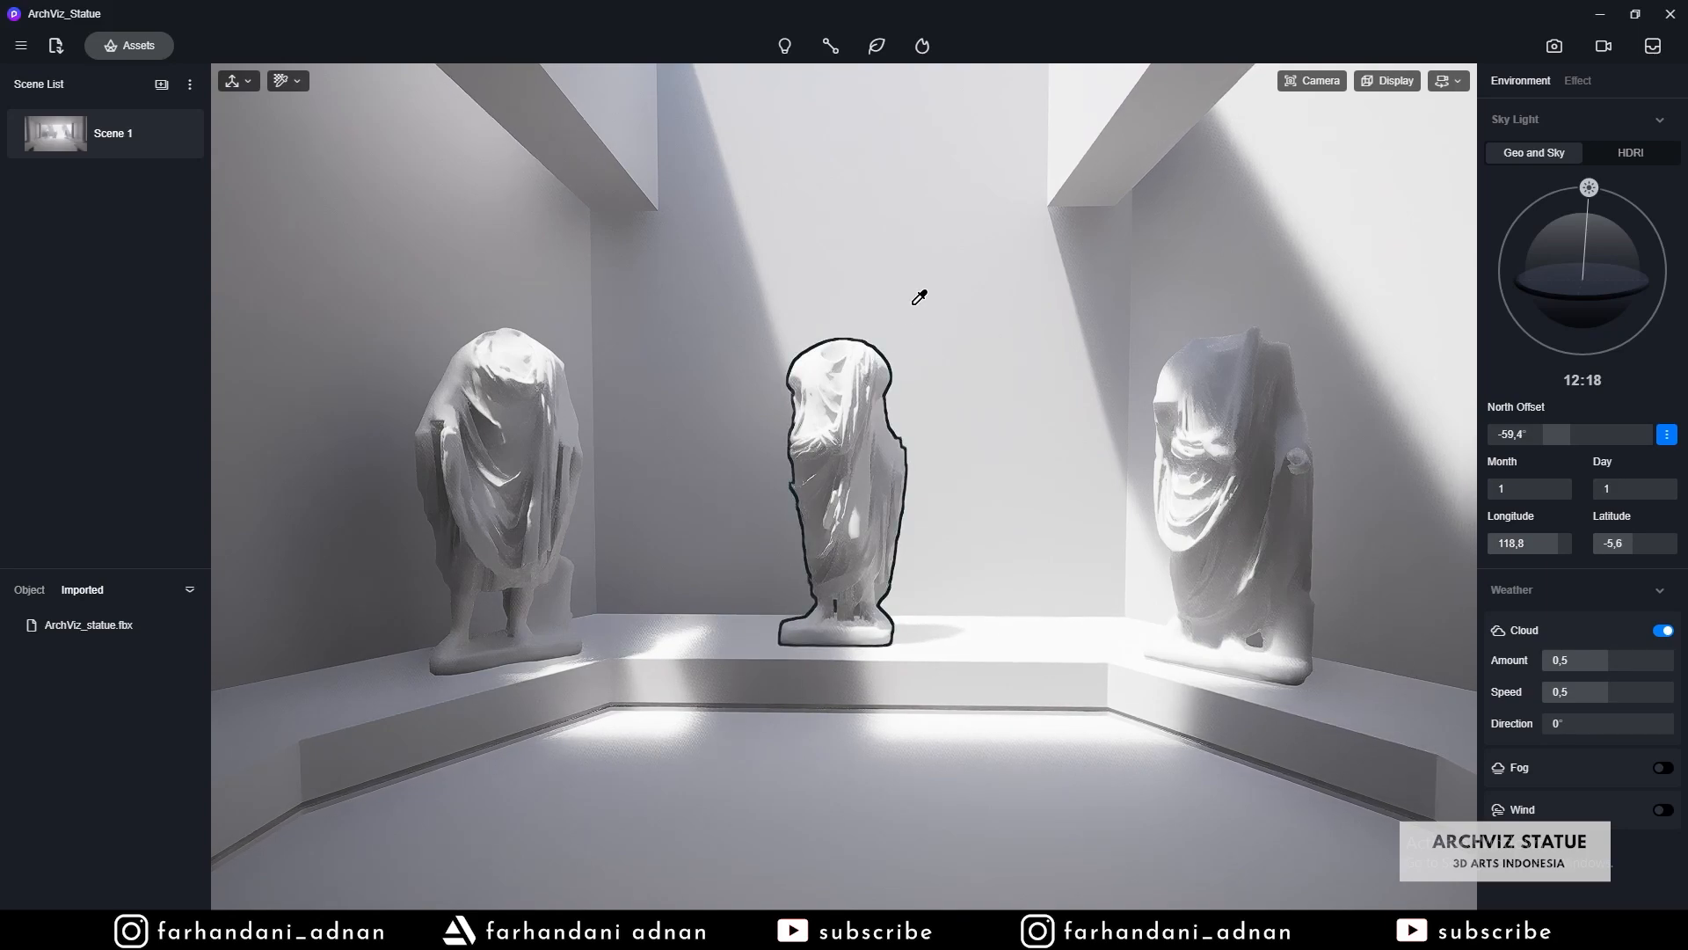
{"action": "left_click", "coordinate": [857, 388]}
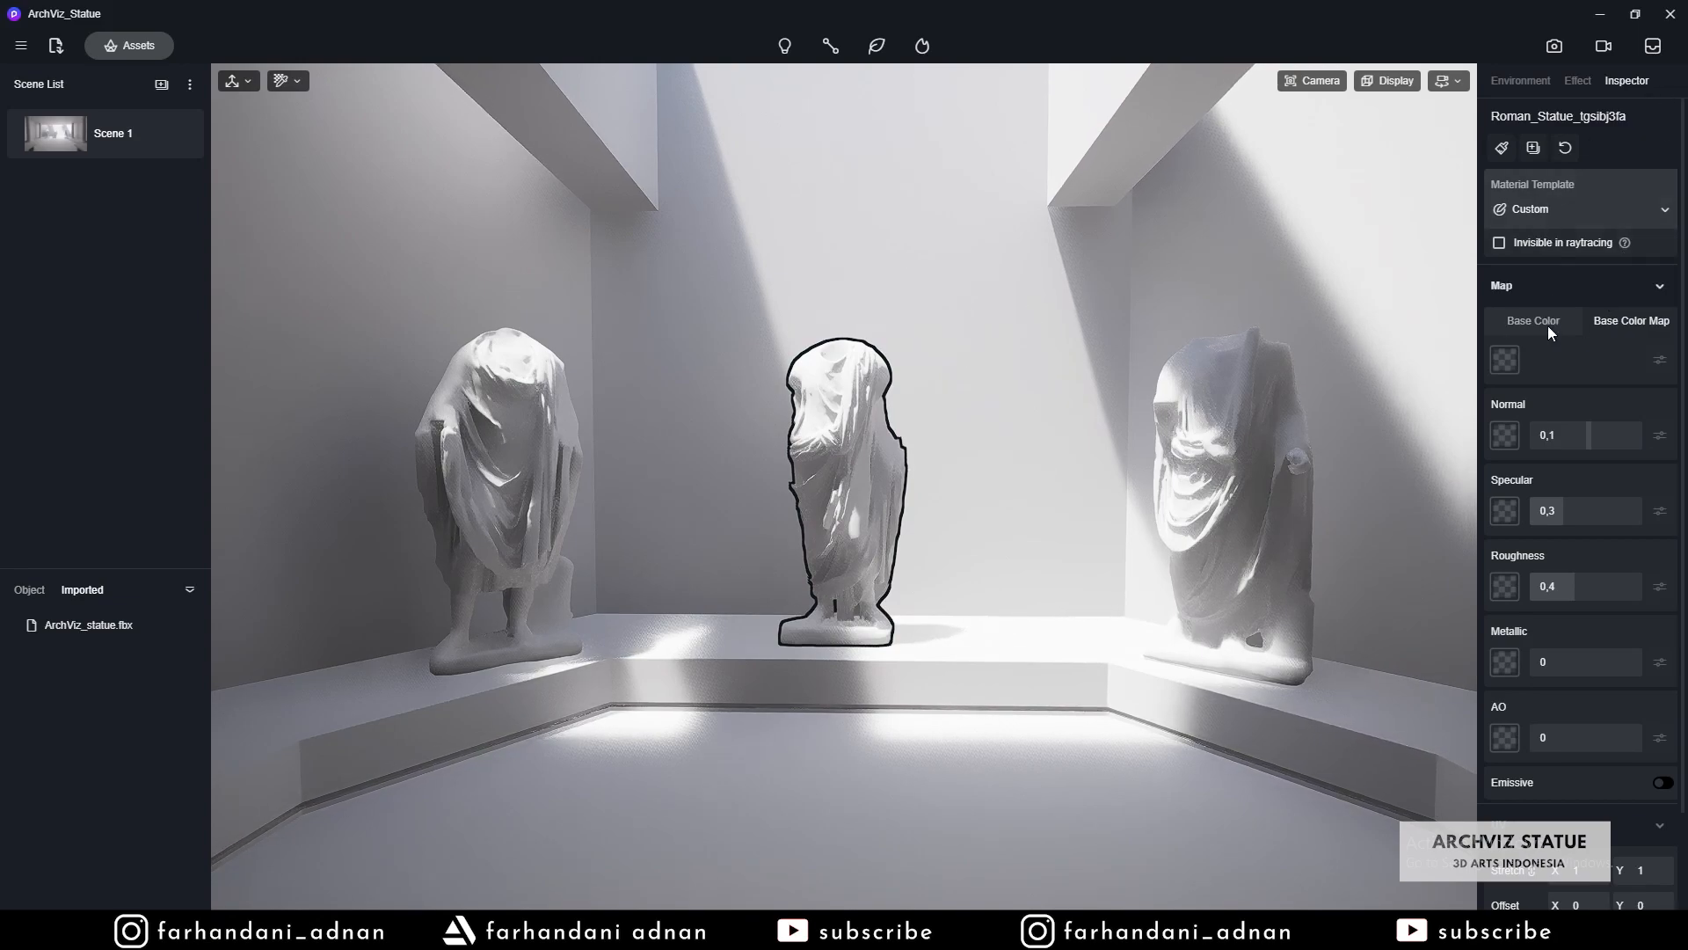
{"action": "scroll", "coordinate": [1554, 408], "scroll_direction": "down", "scroll_amount": 2}
{"action": "scroll", "coordinate": [1554, 408], "scroll_direction": "up", "scroll_amount": 2}
- Compare the Base Color and Base Color Map modes of the middle statue's material and inspect its HSV colour settings
{"action": "left_click", "coordinate": [1527, 325]}
{"action": "left_click", "coordinate": [1597, 320]}
{"action": "left_click", "coordinate": [1567, 320]}
{"action": "left_click", "coordinate": [1595, 320]}
{"action": "left_click", "coordinate": [1548, 319]}
{"action": "left_click", "coordinate": [1611, 320]}
{"action": "left_click", "coordinate": [1524, 324]}
{"action": "left_click", "coordinate": [1505, 359]}
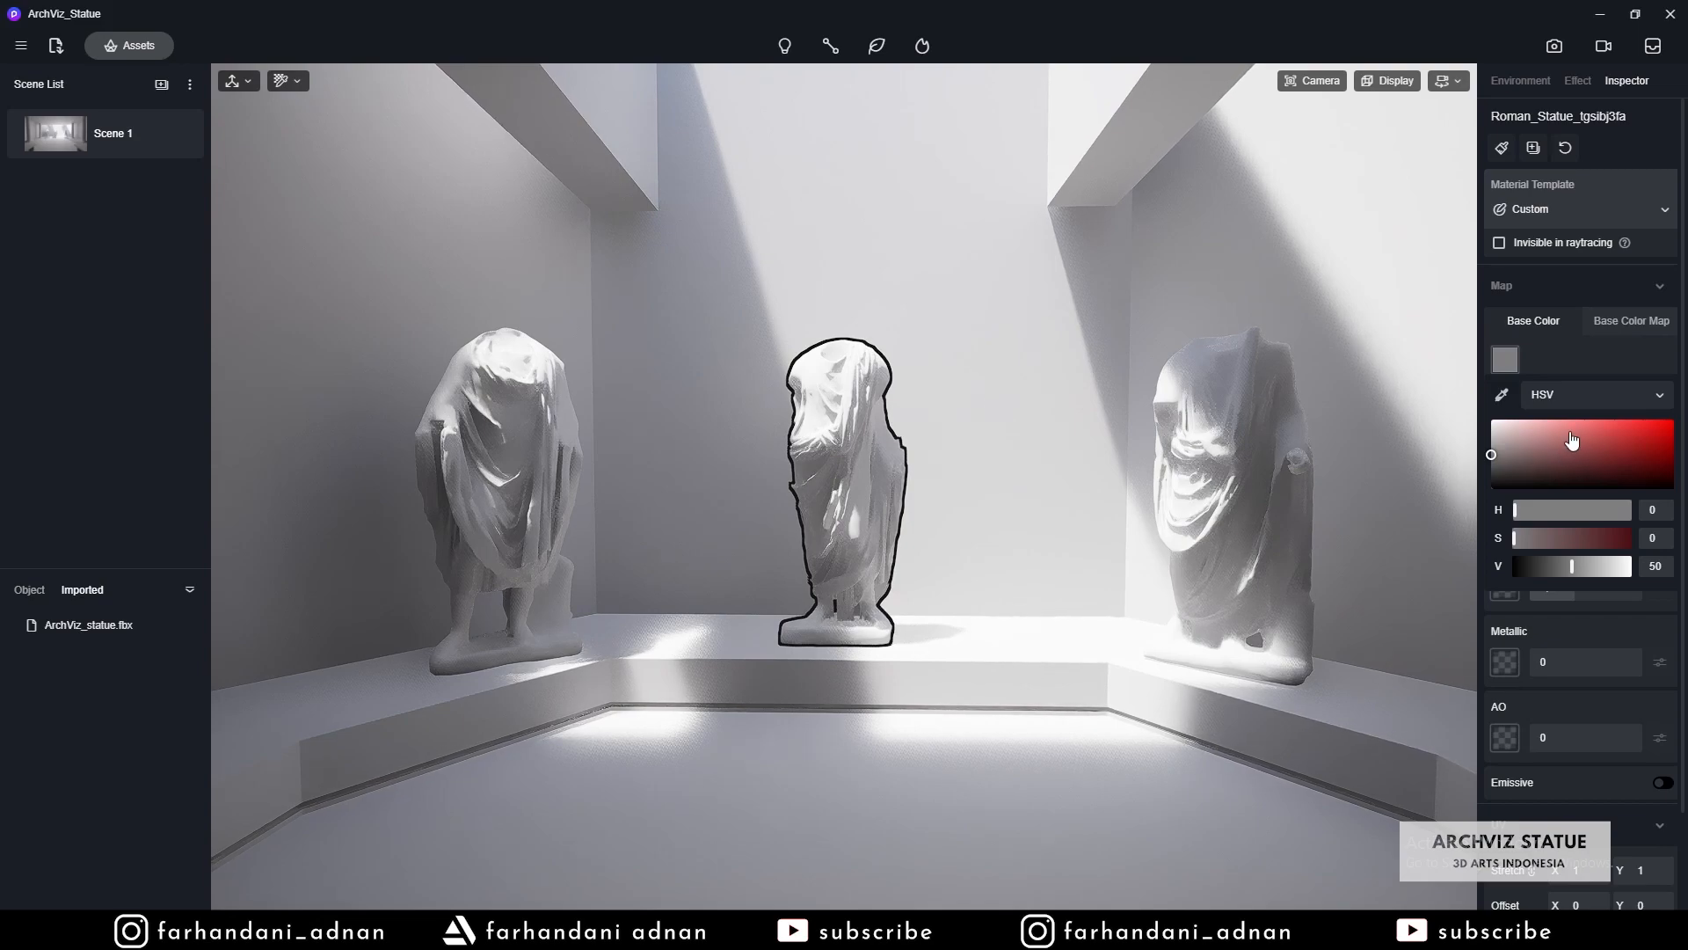
{"action": "left_click", "coordinate": [1560, 353]}
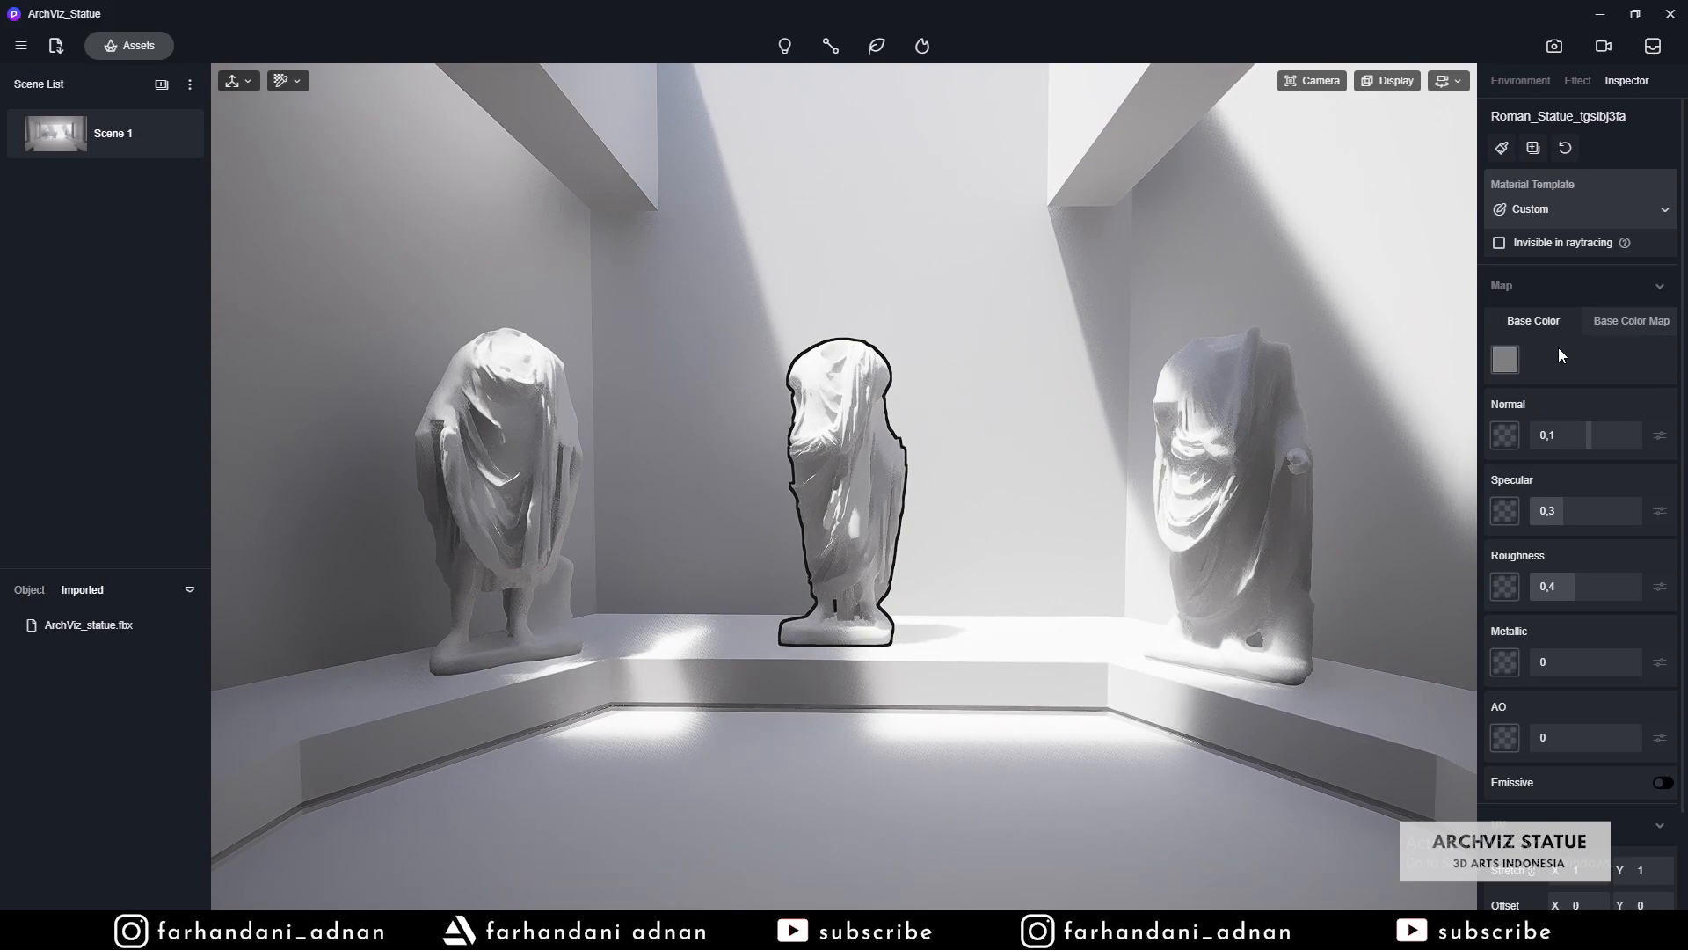
- Switch the middle statue's material to Base Color Map and browse to Project 19 - ArchViz Statue > Asset > Material for its image
{"action": "left_click", "coordinate": [1610, 324]}
{"action": "left_click", "coordinate": [1505, 362]}
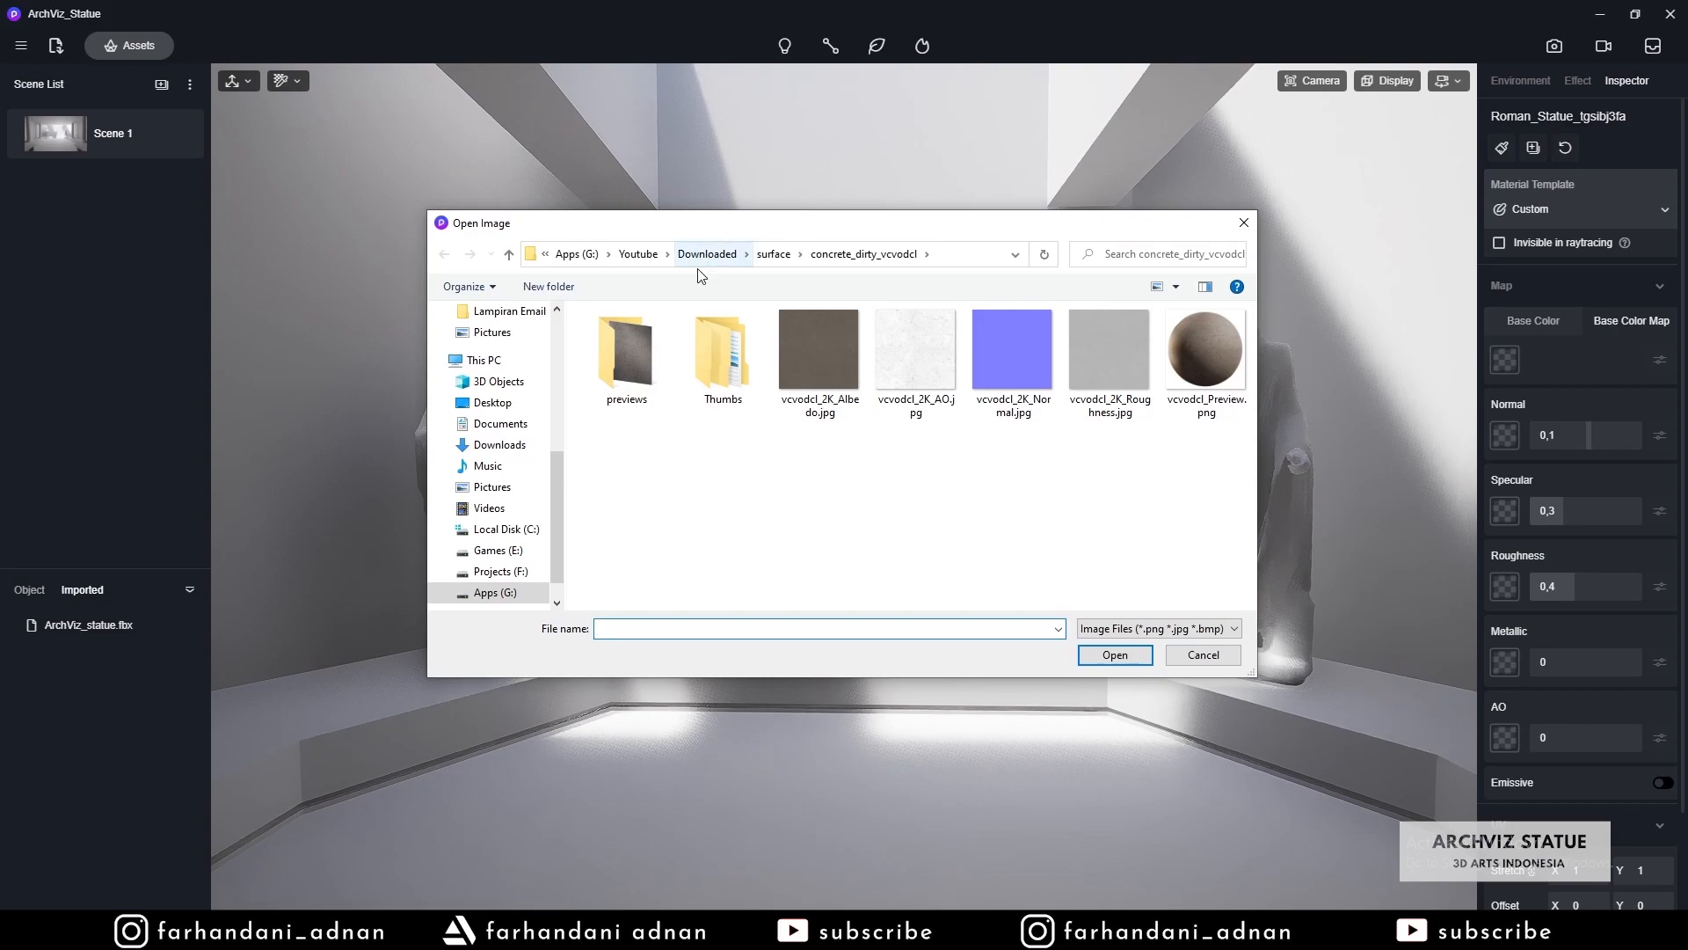
{"action": "scroll", "coordinate": [488, 589], "scroll_direction": "down", "scroll_amount": 1}
{"action": "left_click", "coordinate": [488, 551]}
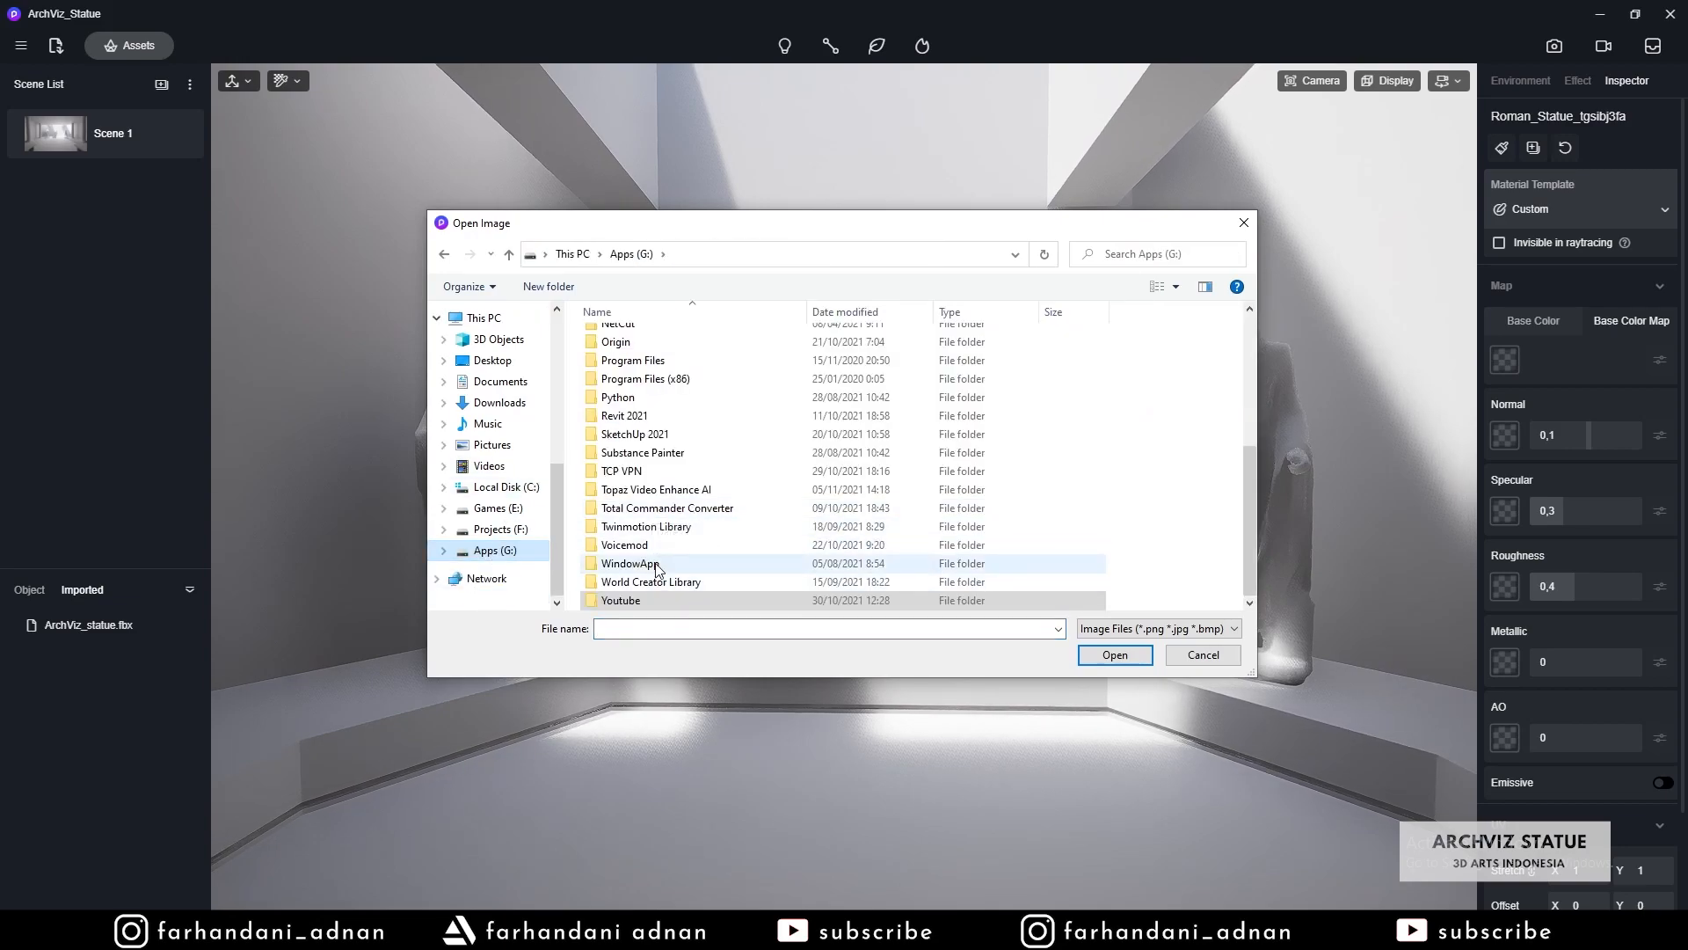
{"action": "double_click", "coordinate": [626, 600]}
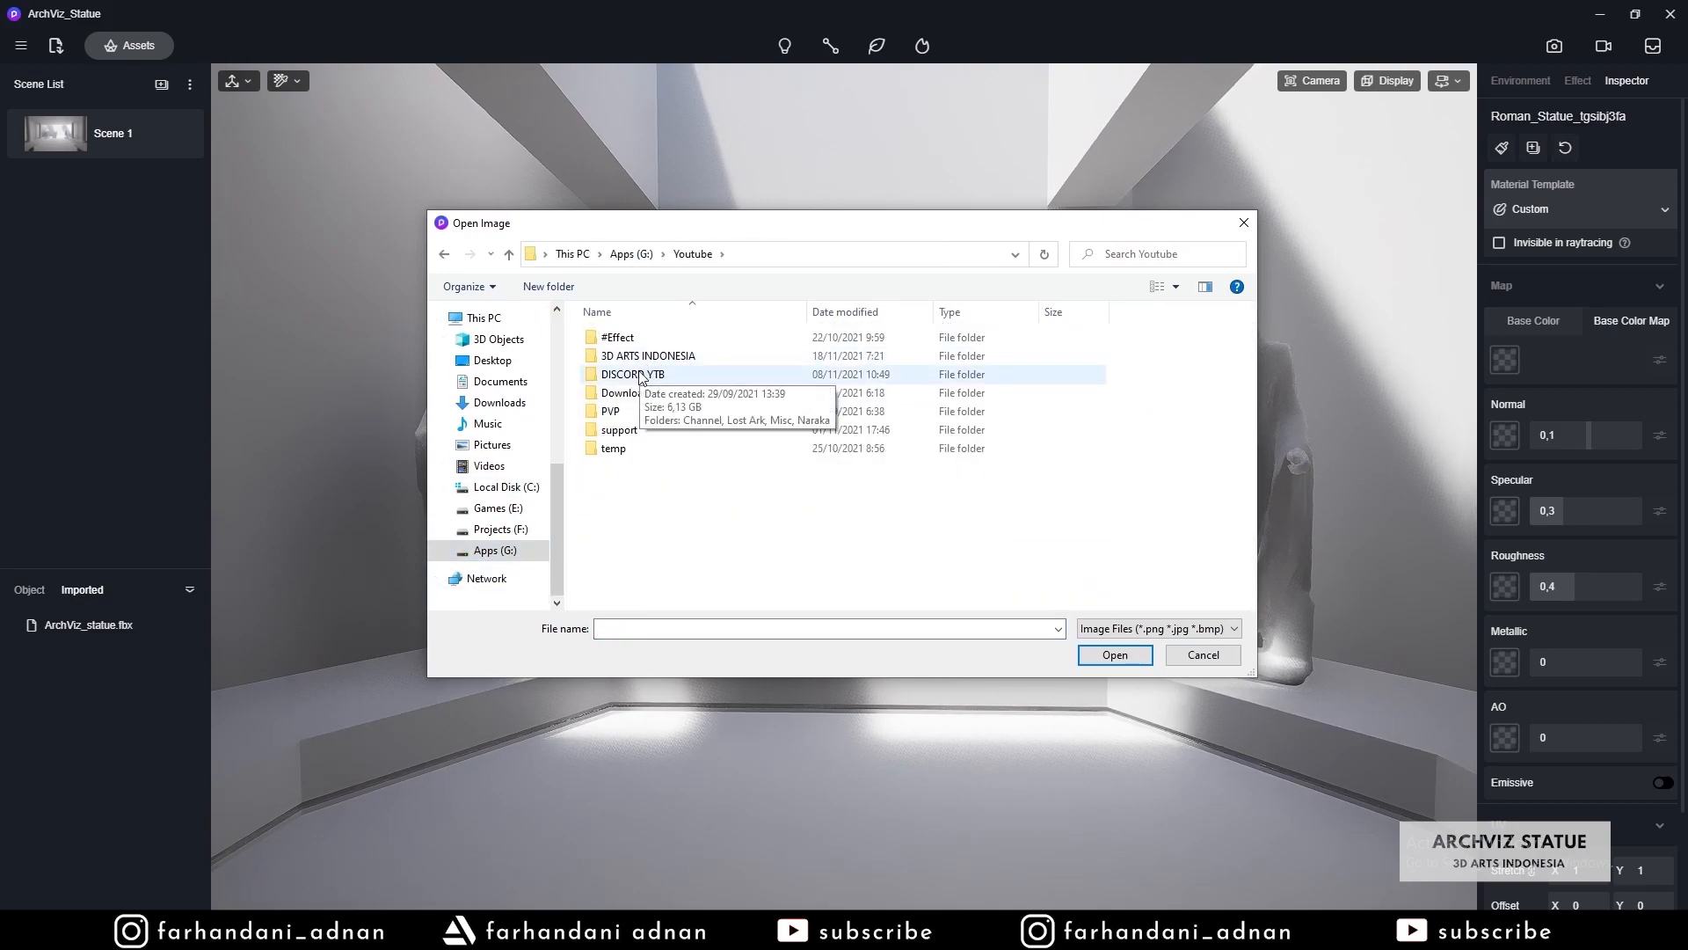
{"action": "double_click", "coordinate": [642, 356]}
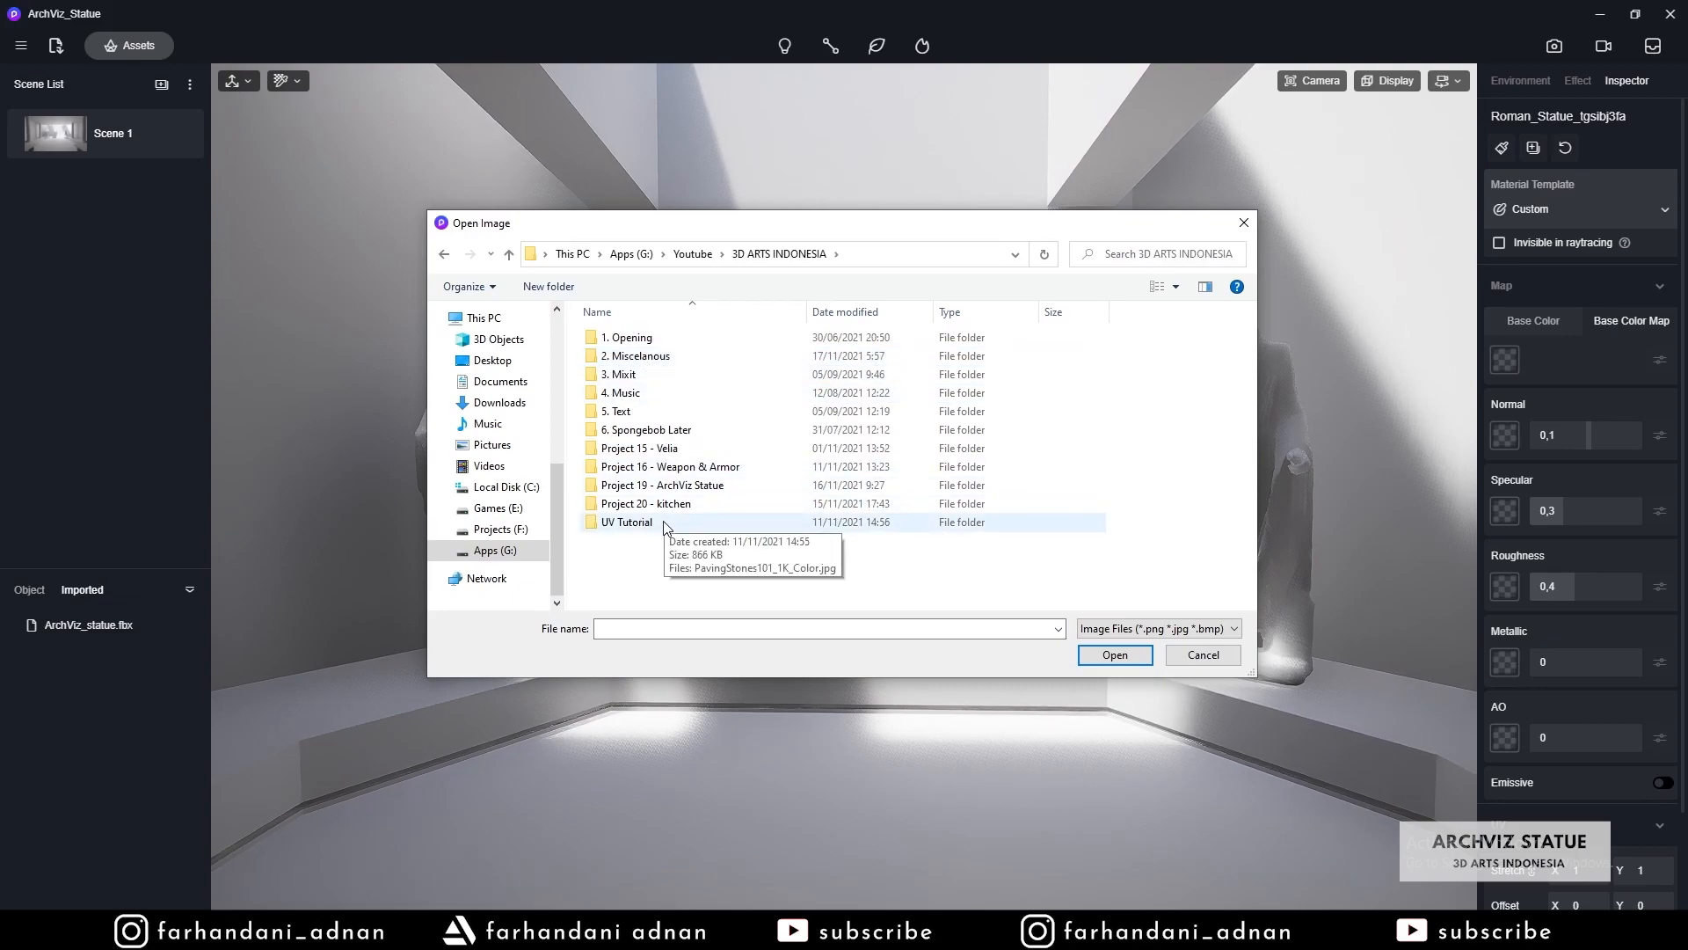
{"action": "double_click", "coordinate": [665, 486]}
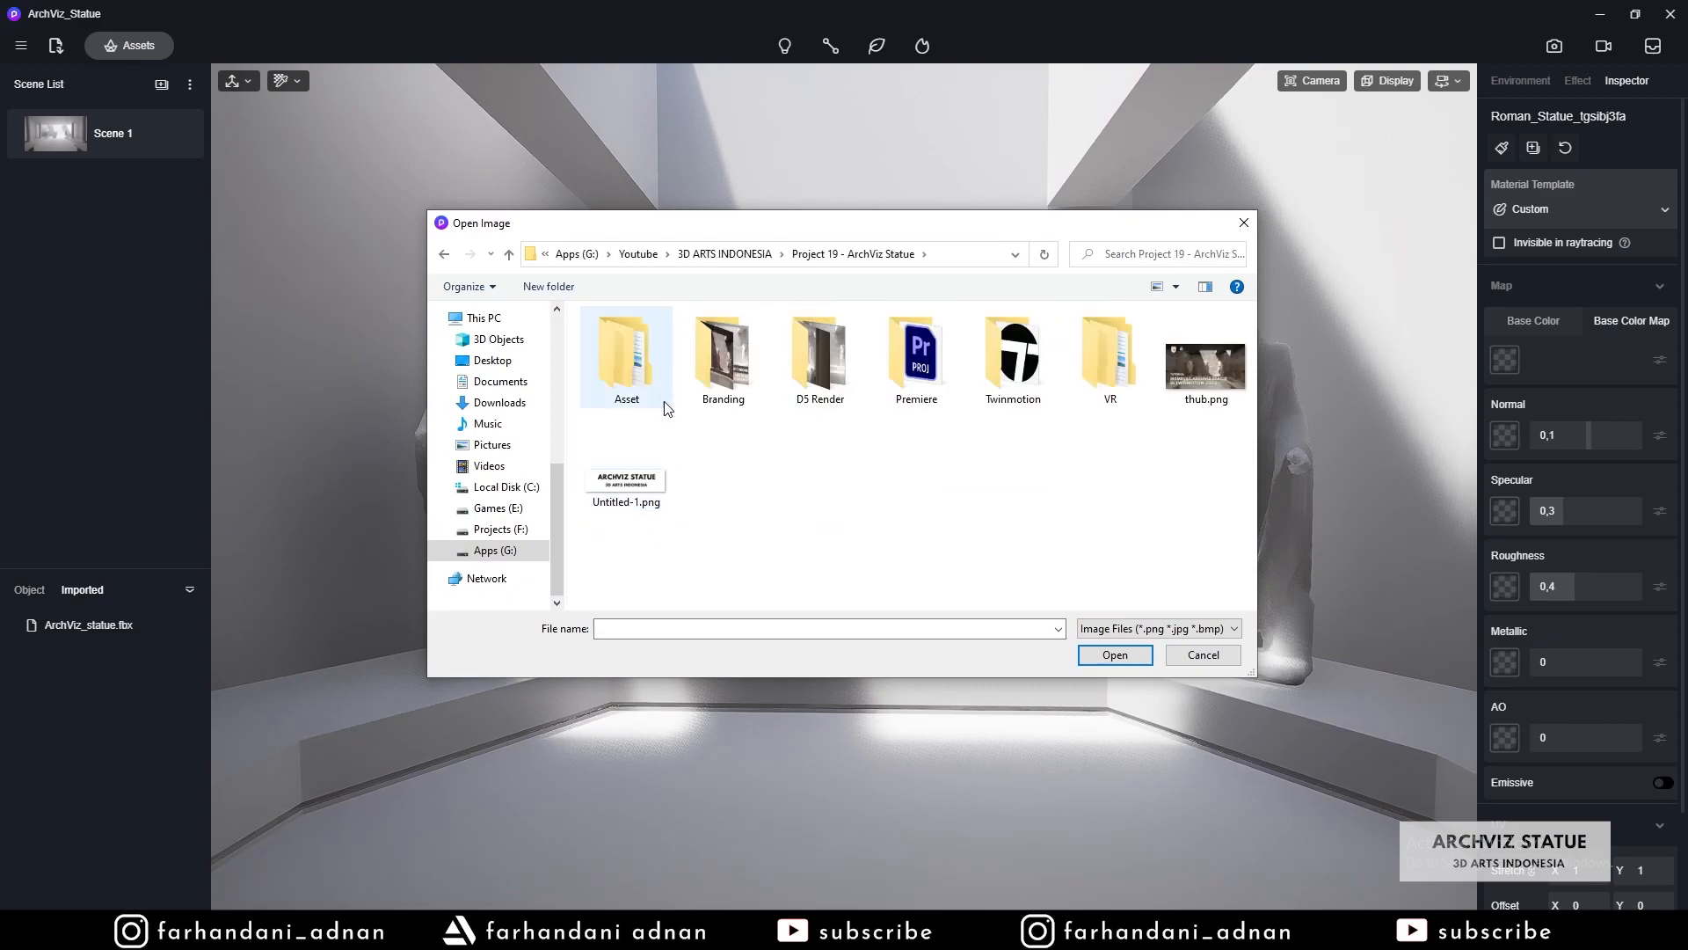
{"action": "double_click", "coordinate": [623, 355]}
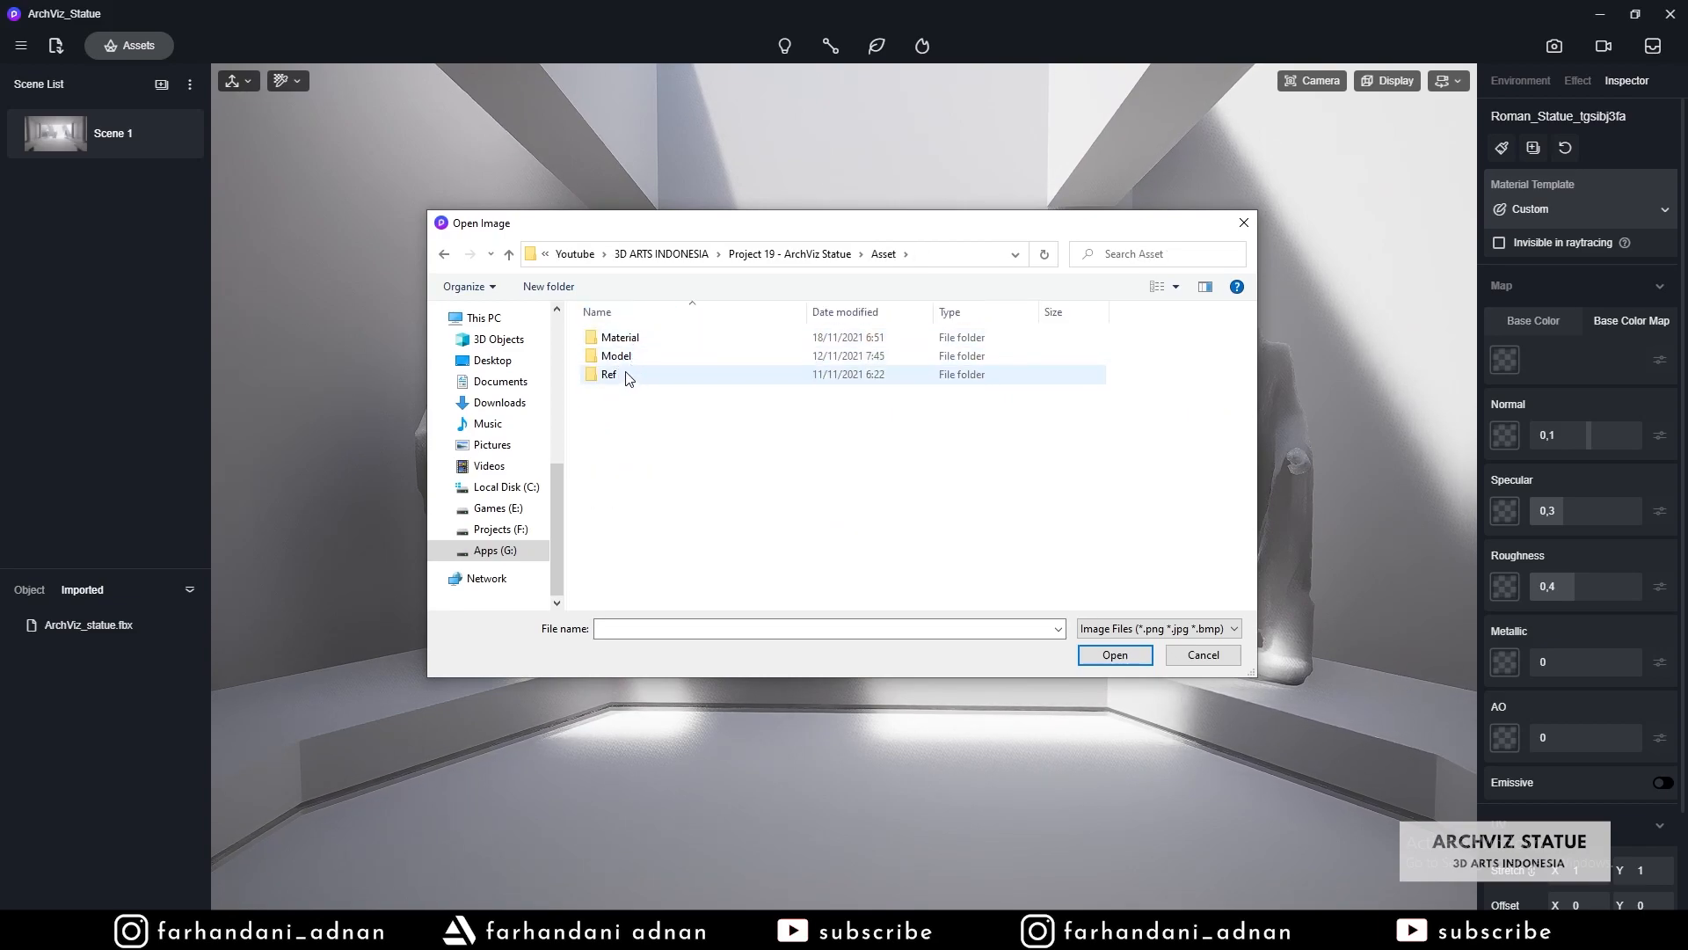
{"action": "double_click", "coordinate": [626, 356]}
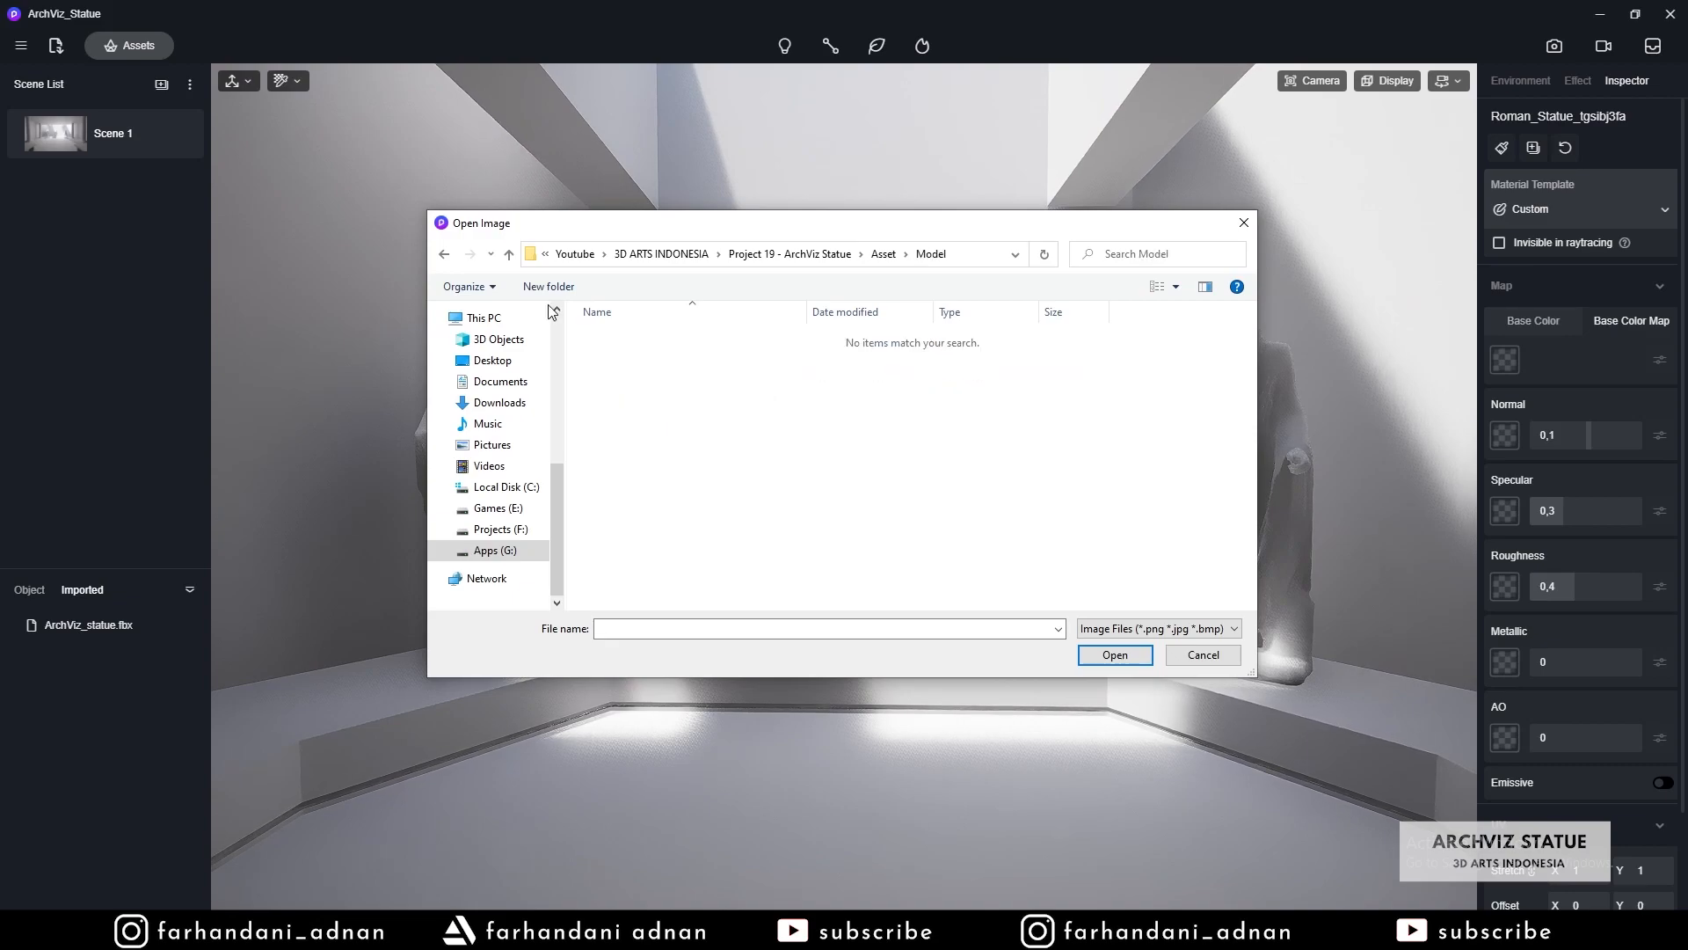
{"action": "left_click", "coordinate": [444, 254]}
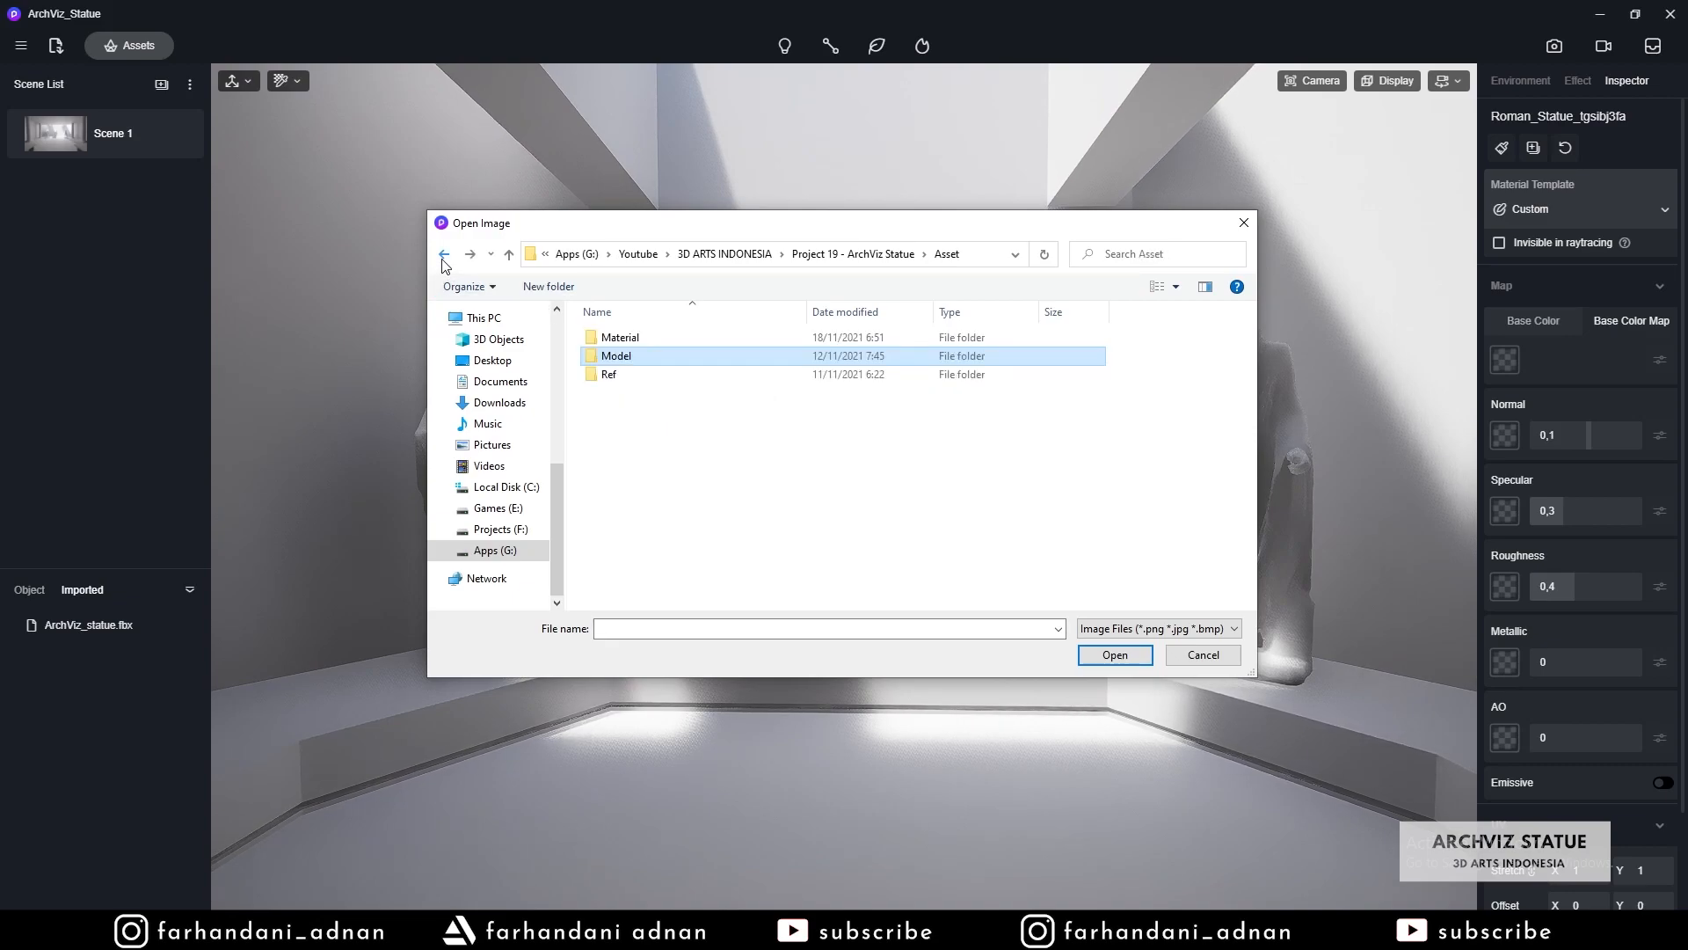
{"action": "left_click", "coordinate": [636, 331]}
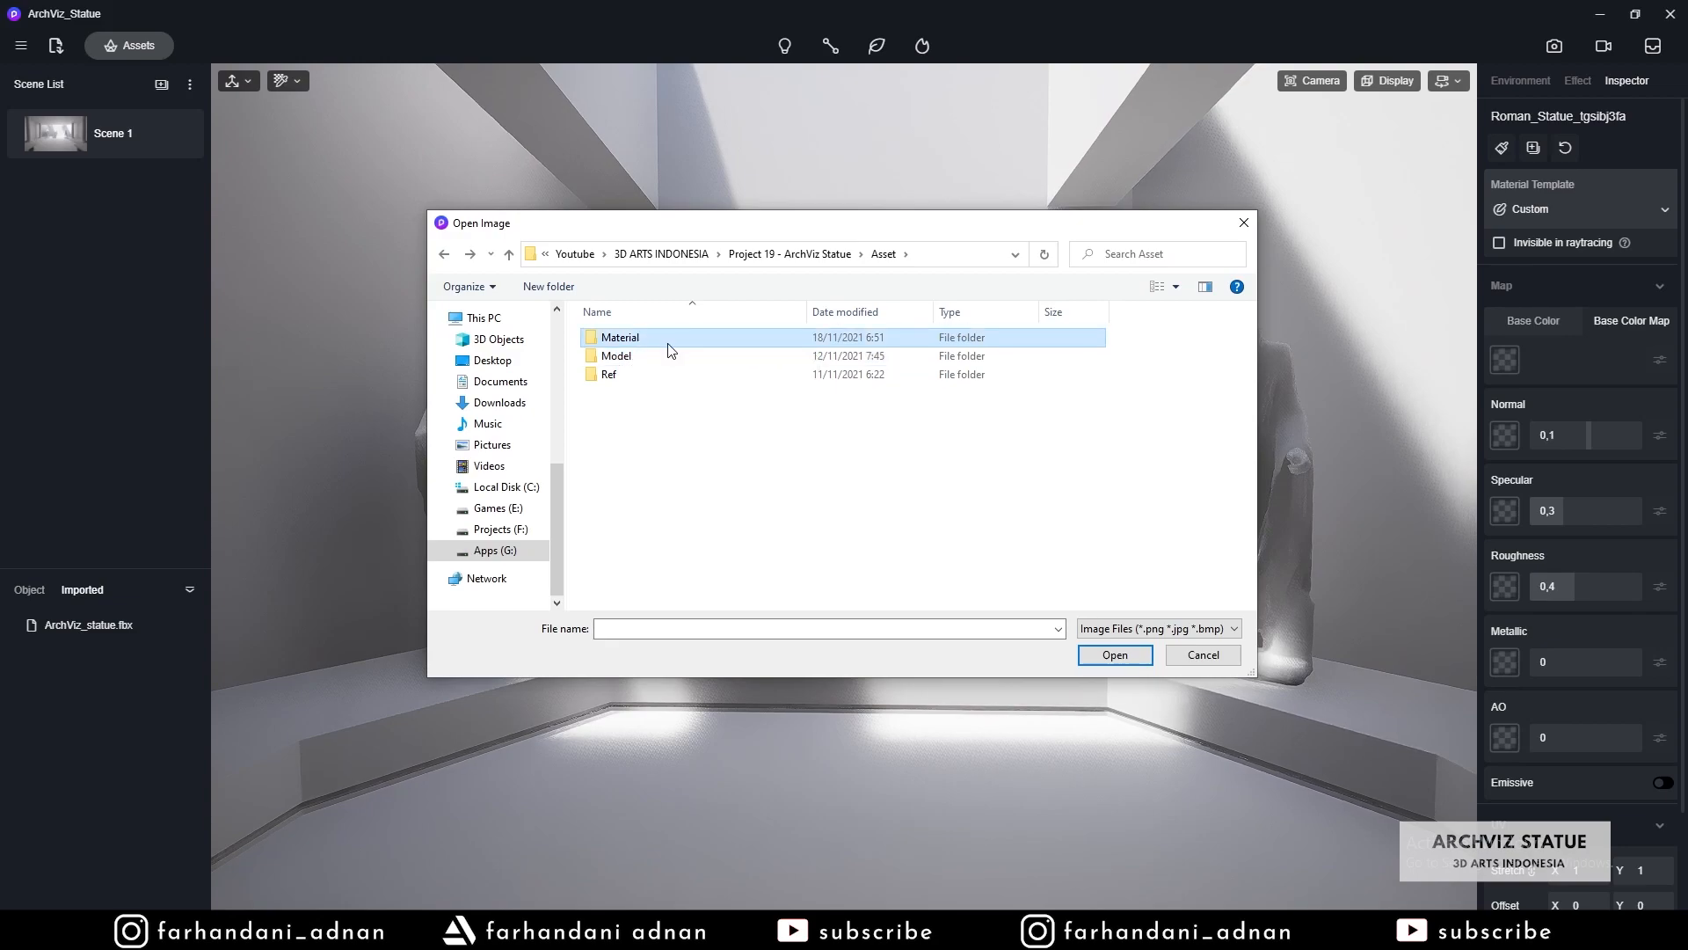
{"action": "double_click", "coordinate": [647, 341]}
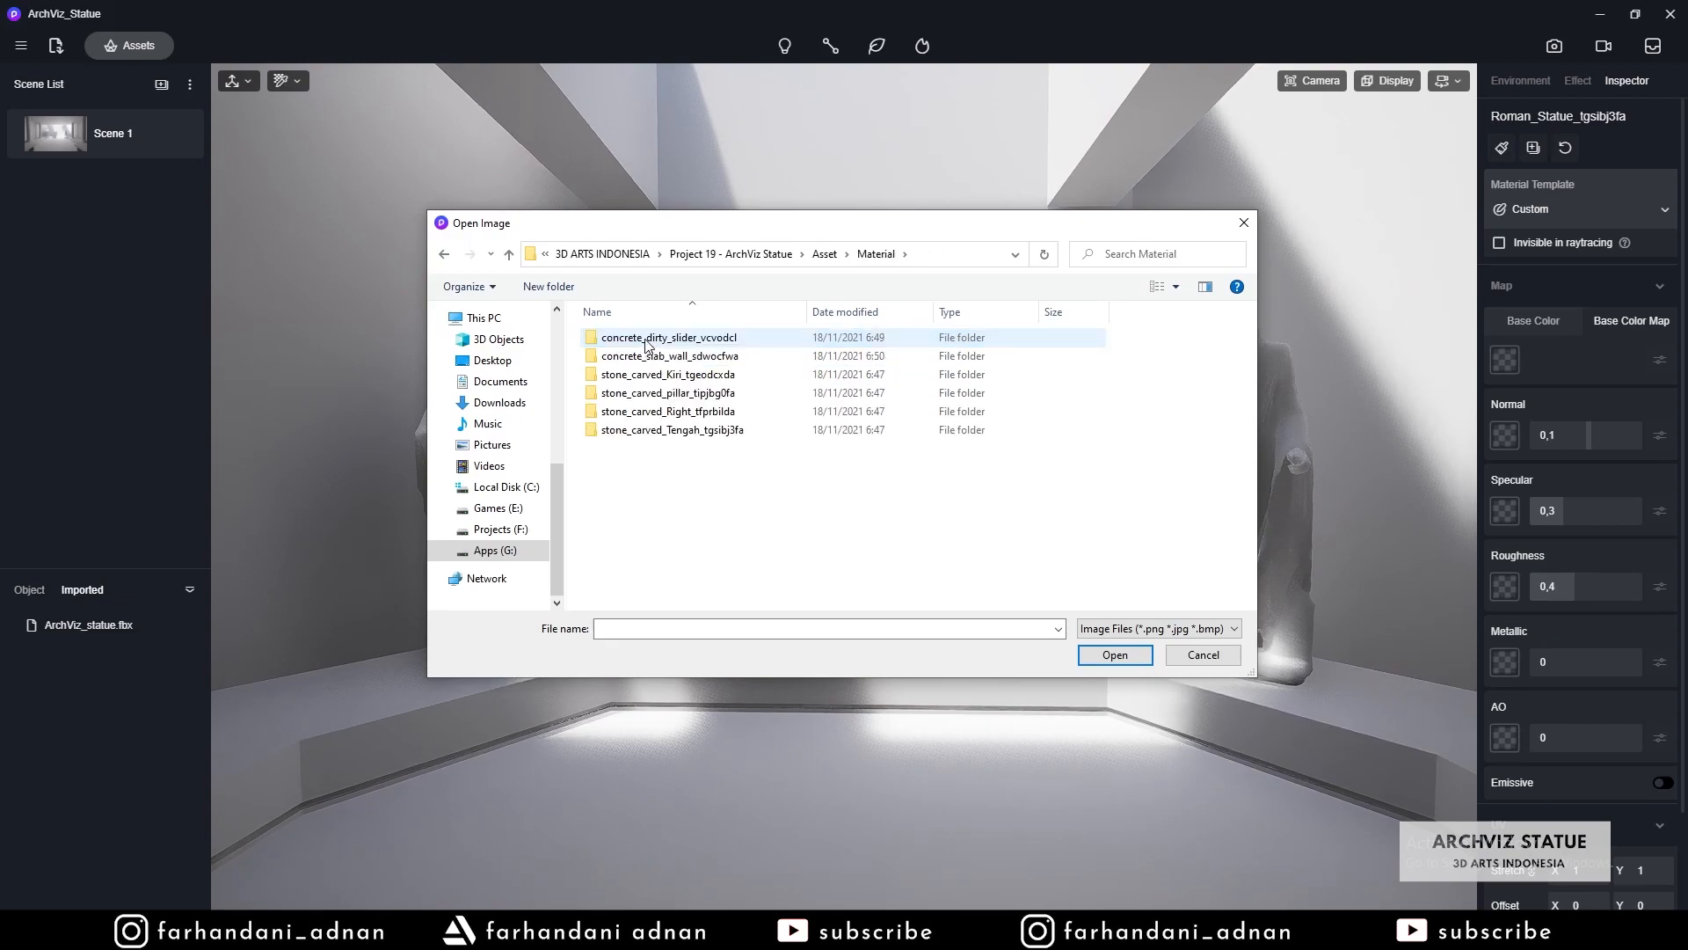
- Load tgsibj3fa_2K_Albedo.jpg from the stone_carved_Tengah_tgsibj3fa folder as the middle statue's base color map
{"action": "left_click_drag", "start_coordinate": [742, 228], "coordinate": [735, 487]}
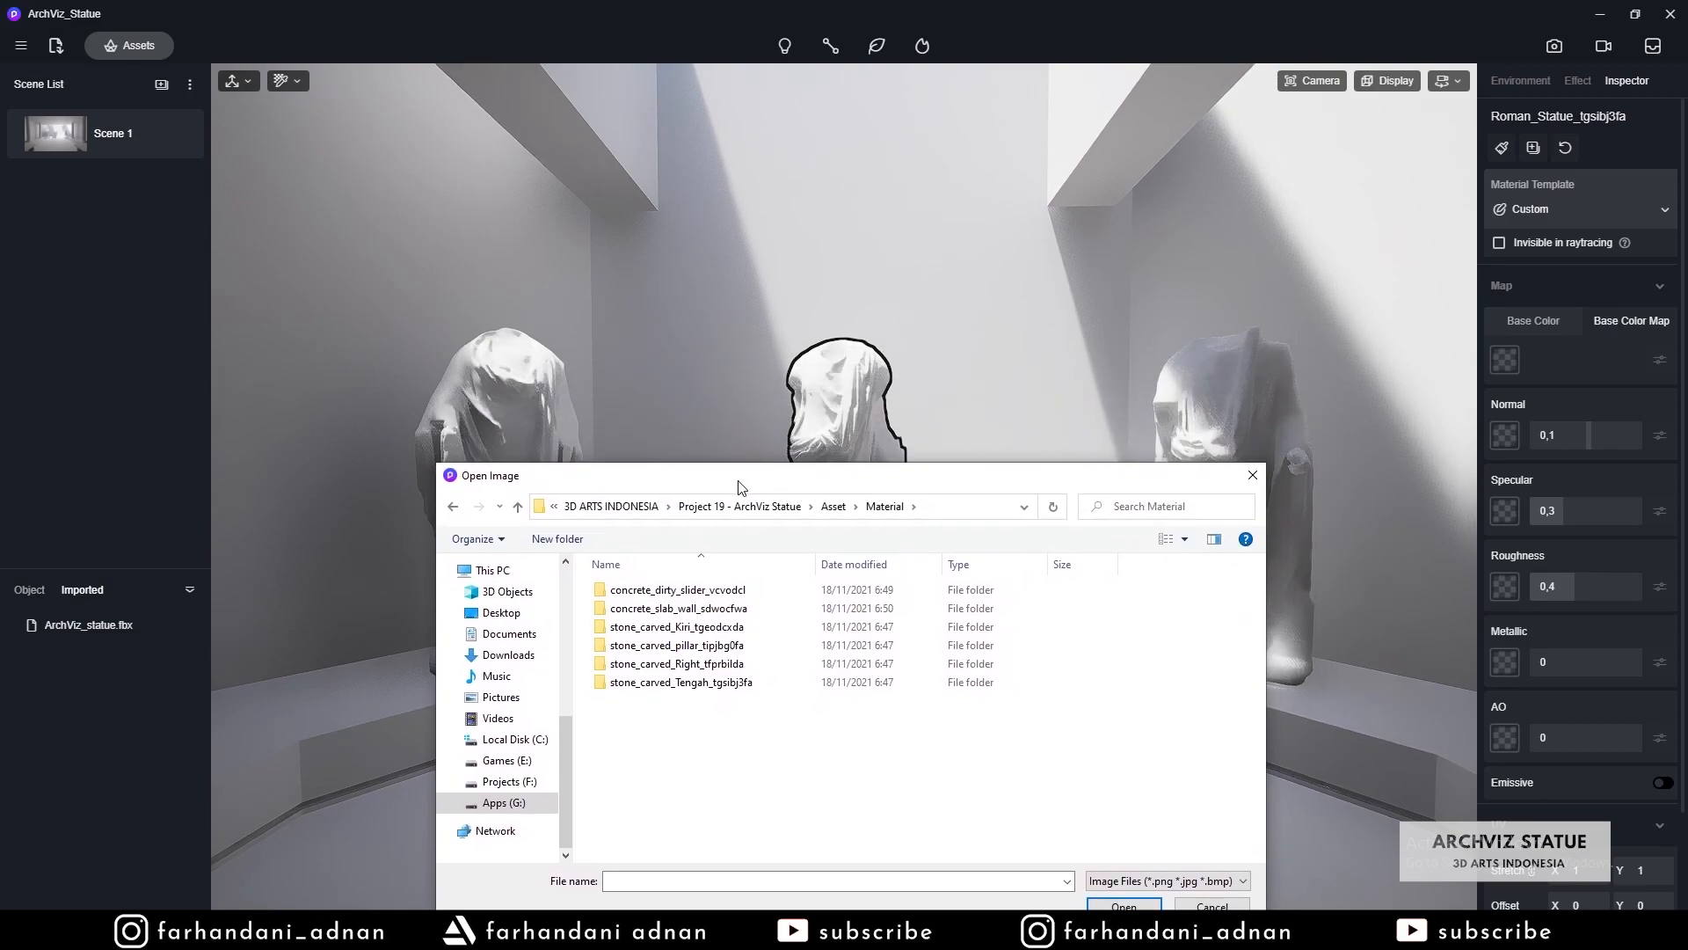
{"action": "left_click_drag", "start_coordinate": [758, 483], "coordinate": [870, 464]}
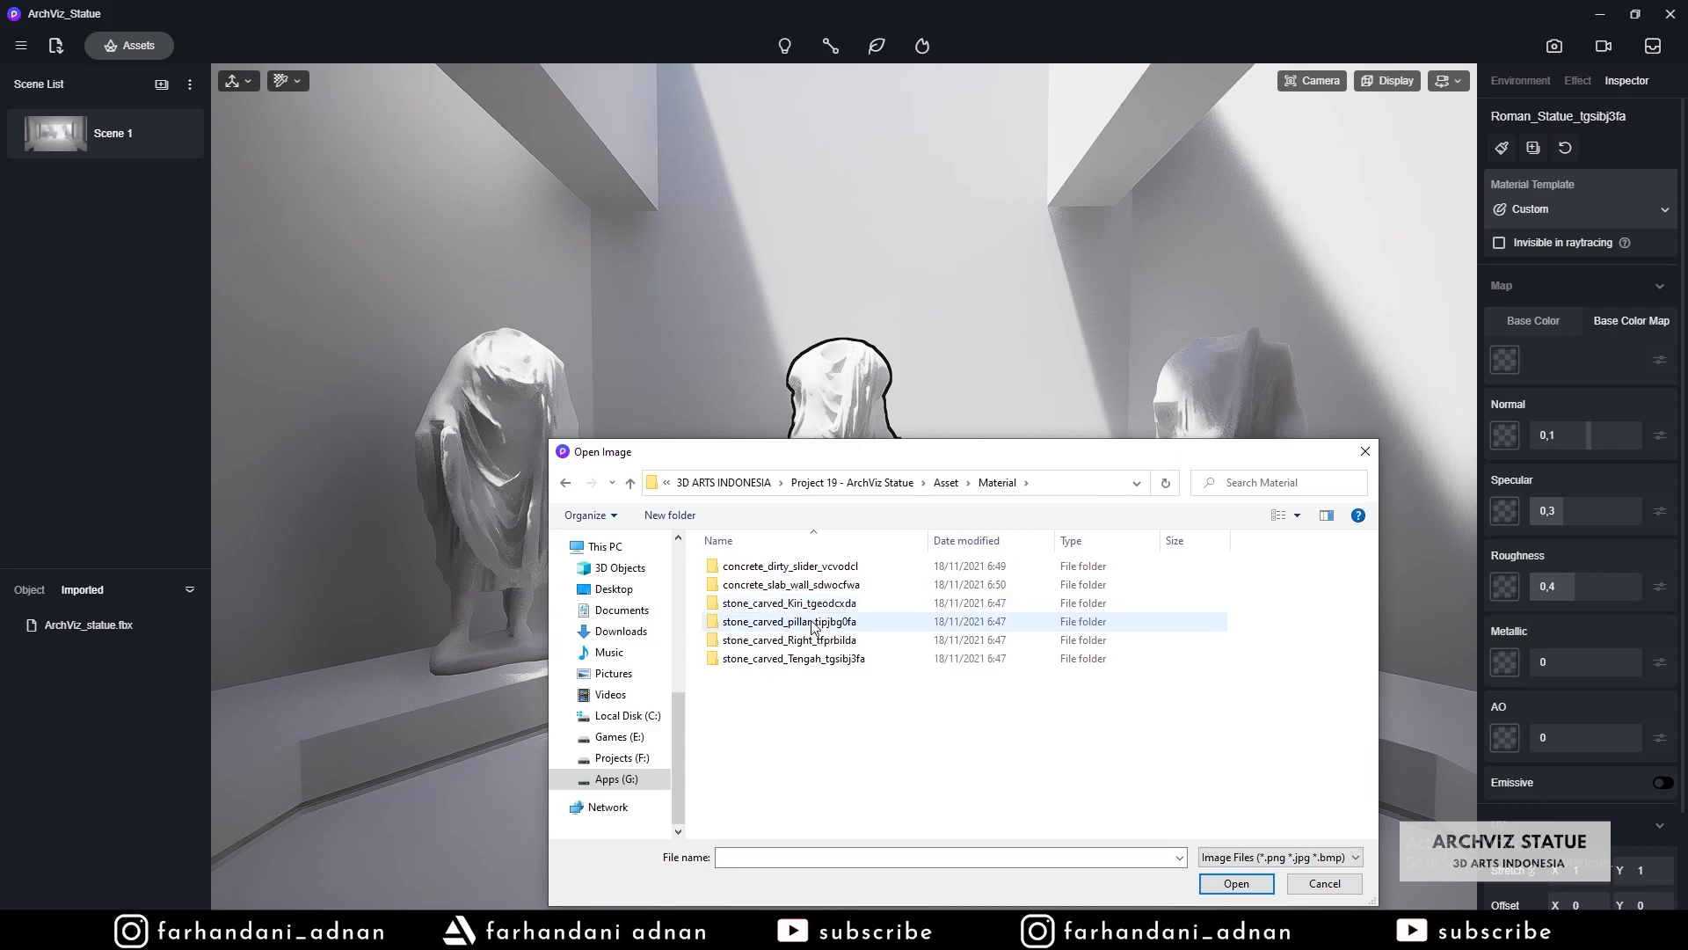
{"action": "left_click_drag", "start_coordinate": [895, 442], "coordinate": [860, 463]}
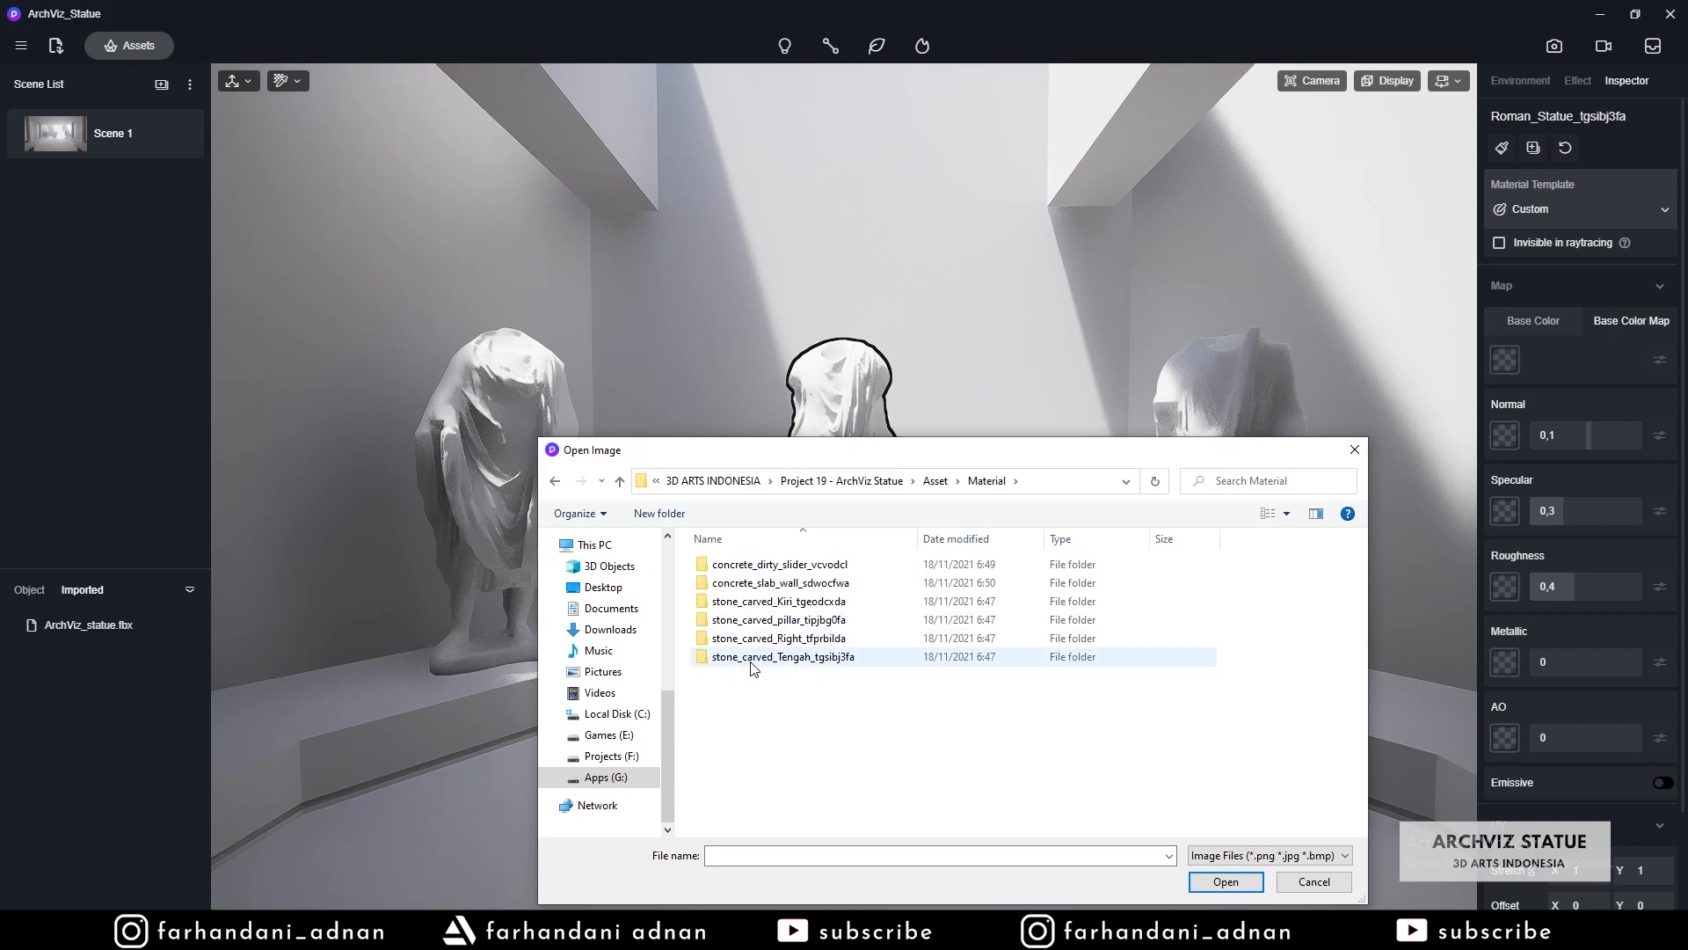
{"action": "double_click", "coordinate": [777, 665]}
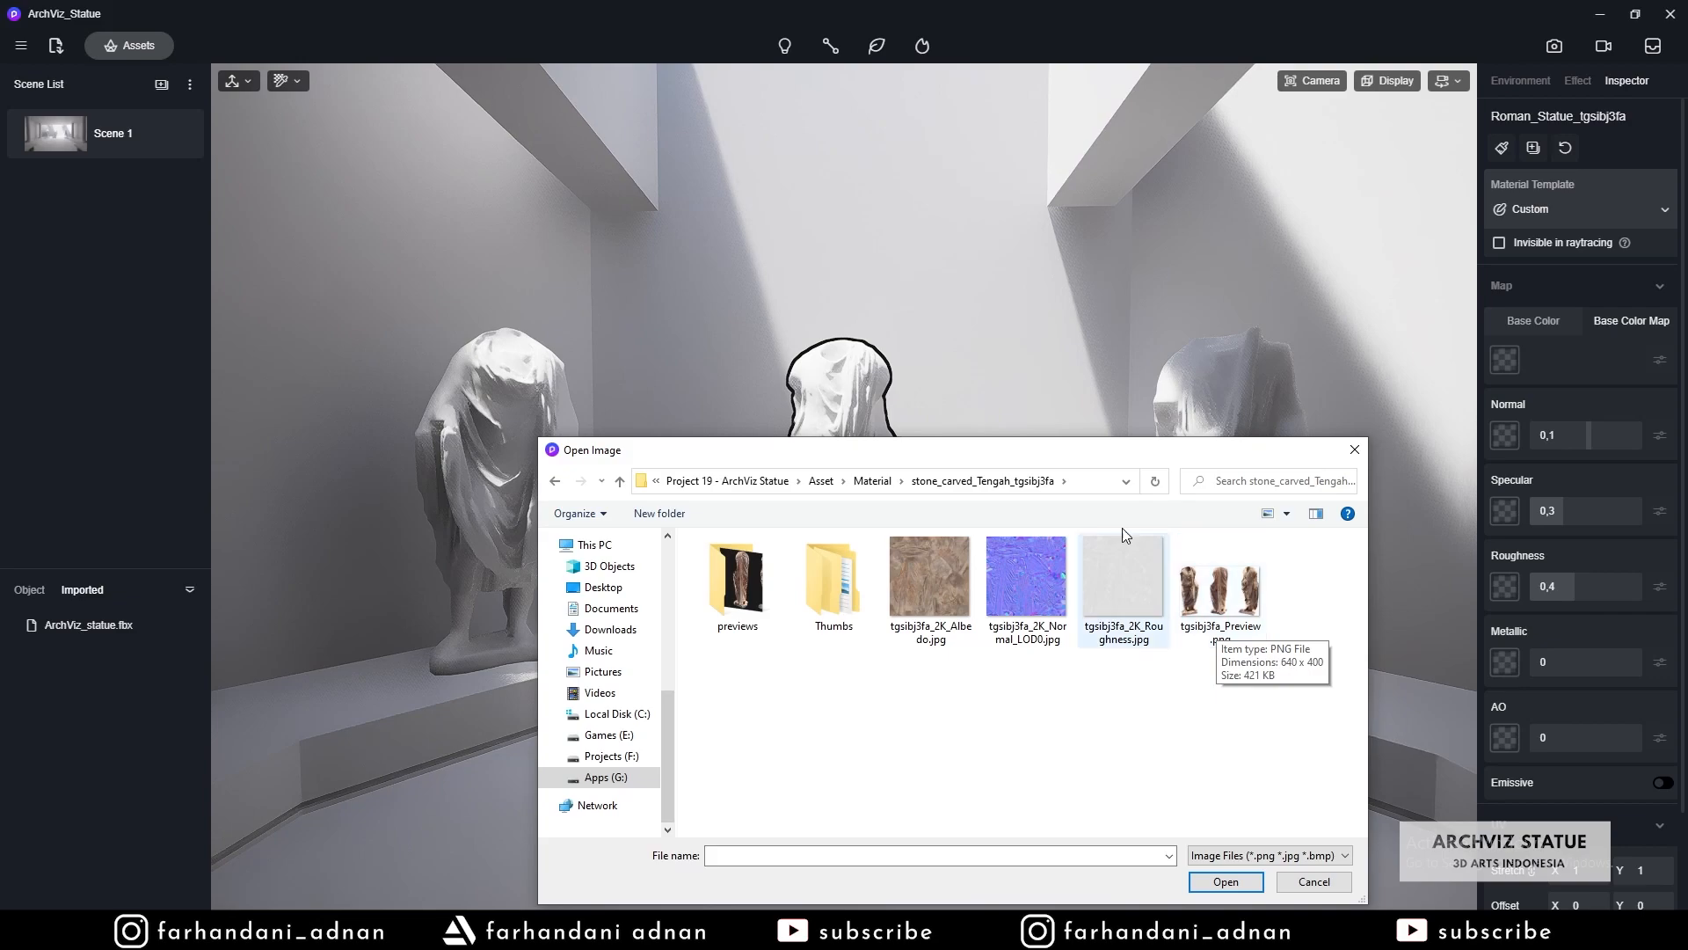
{"action": "left_click", "coordinate": [930, 582]}
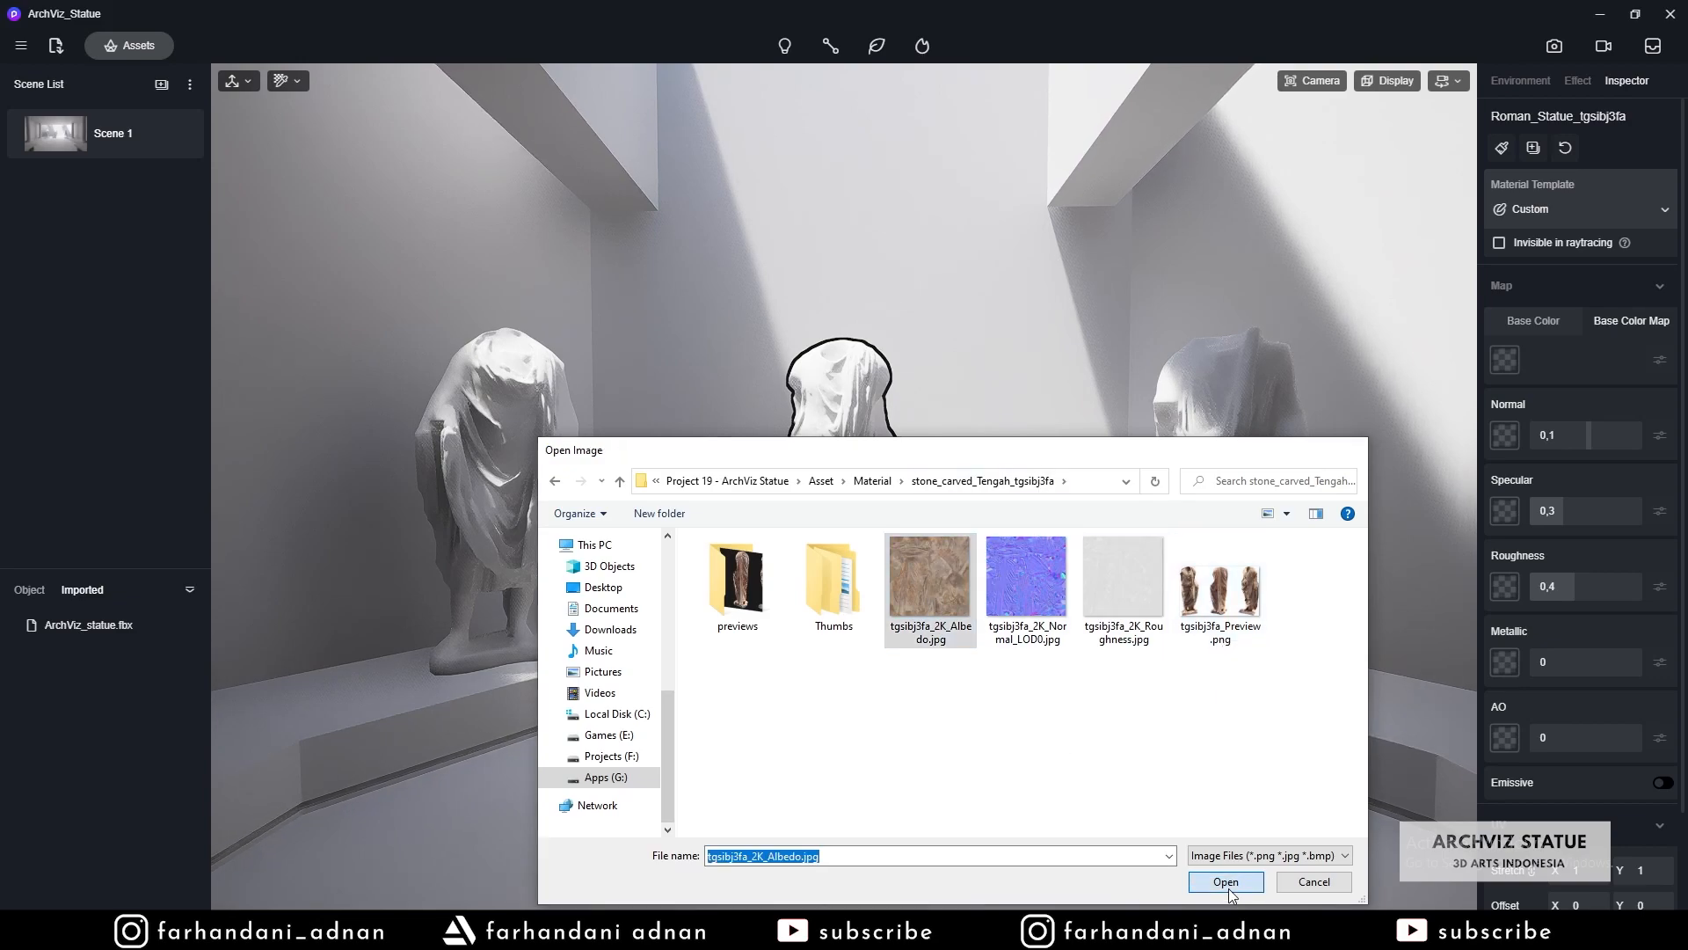
{"action": "left_click", "coordinate": [1228, 886]}
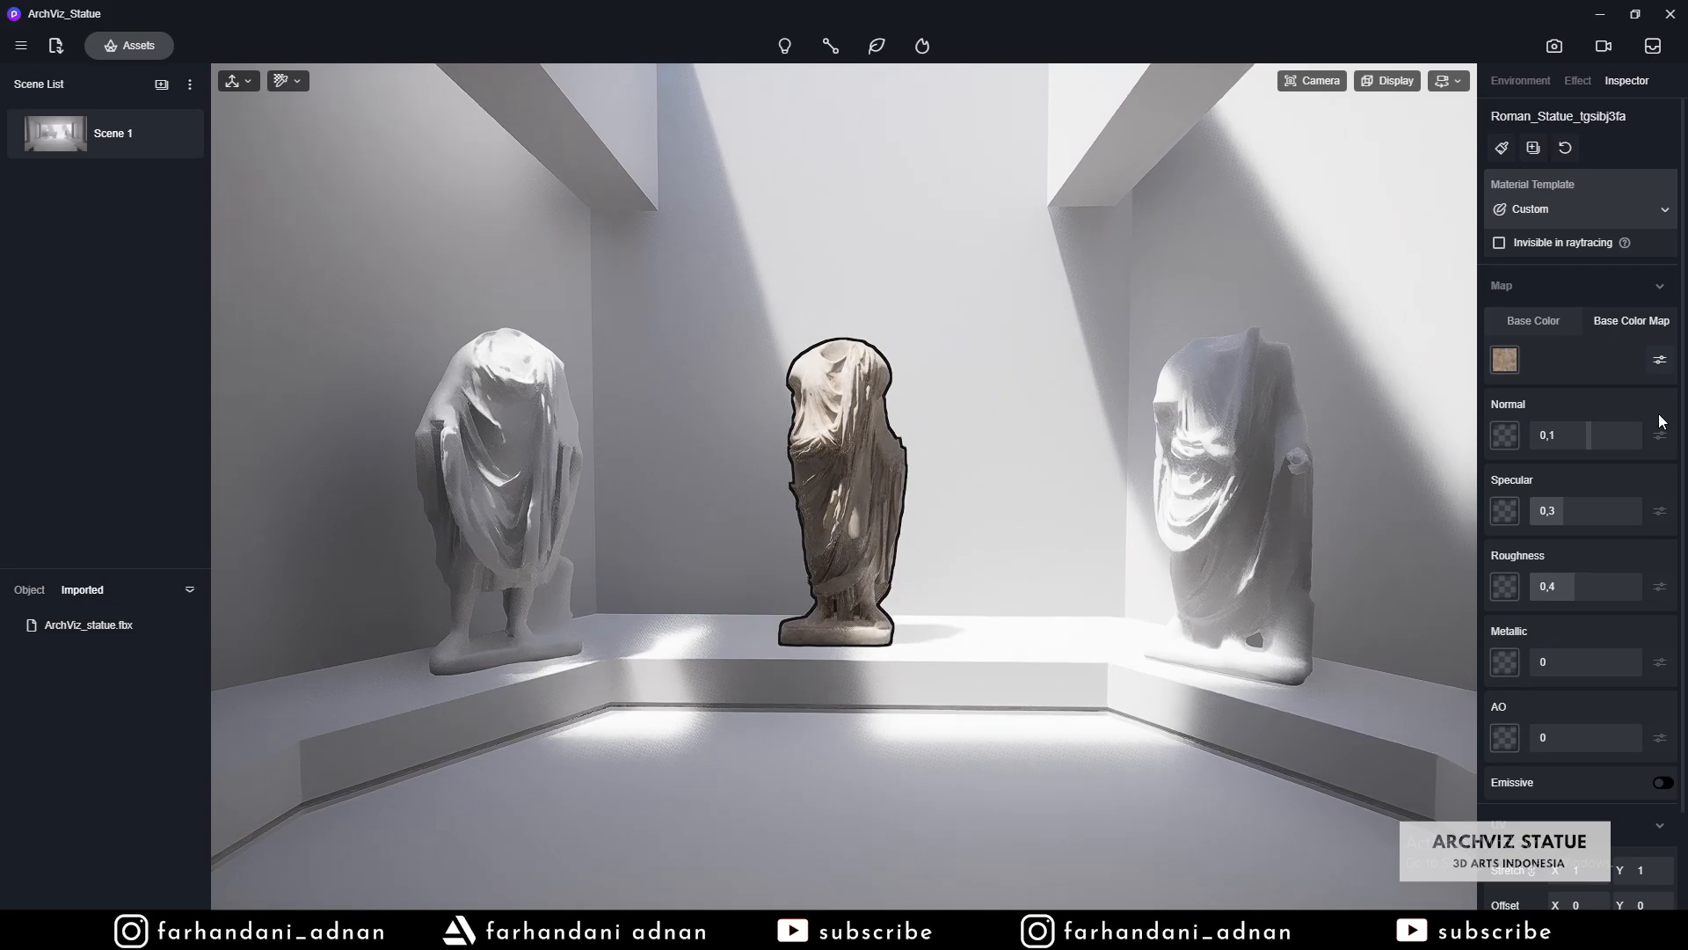
- Load tgsibj3fa_2K_Normal_LOD0.jpg as the normal map of the middle statue's material
{"action": "left_click", "coordinate": [1505, 436]}
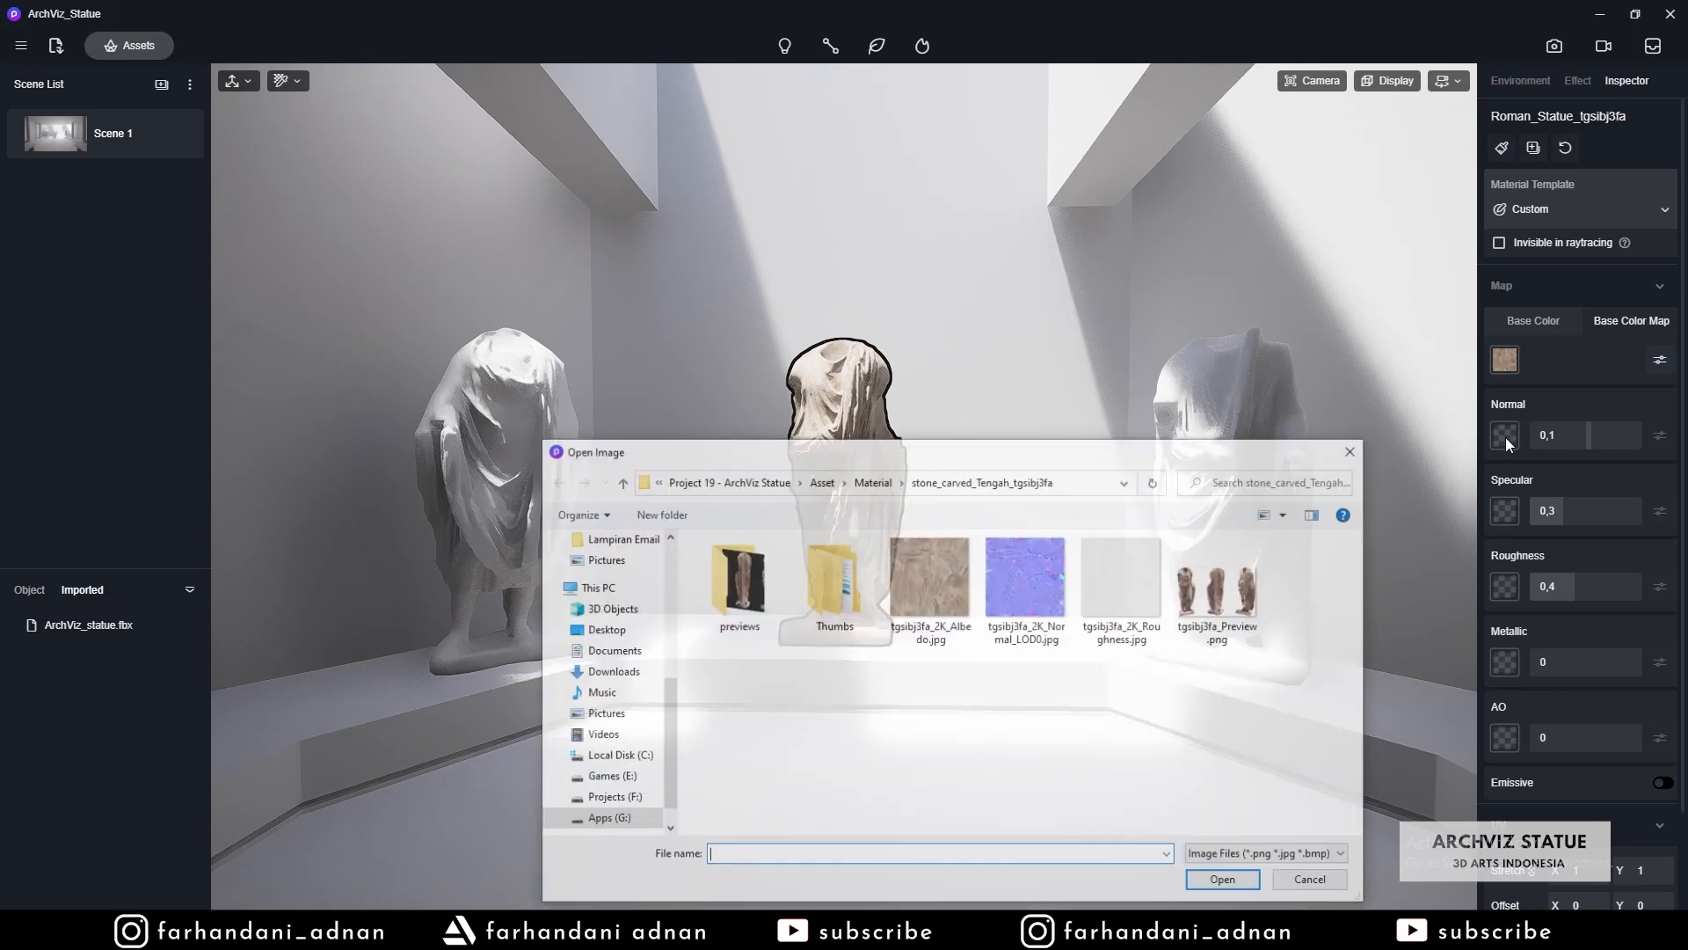
{"action": "left_click", "coordinate": [1038, 577]}
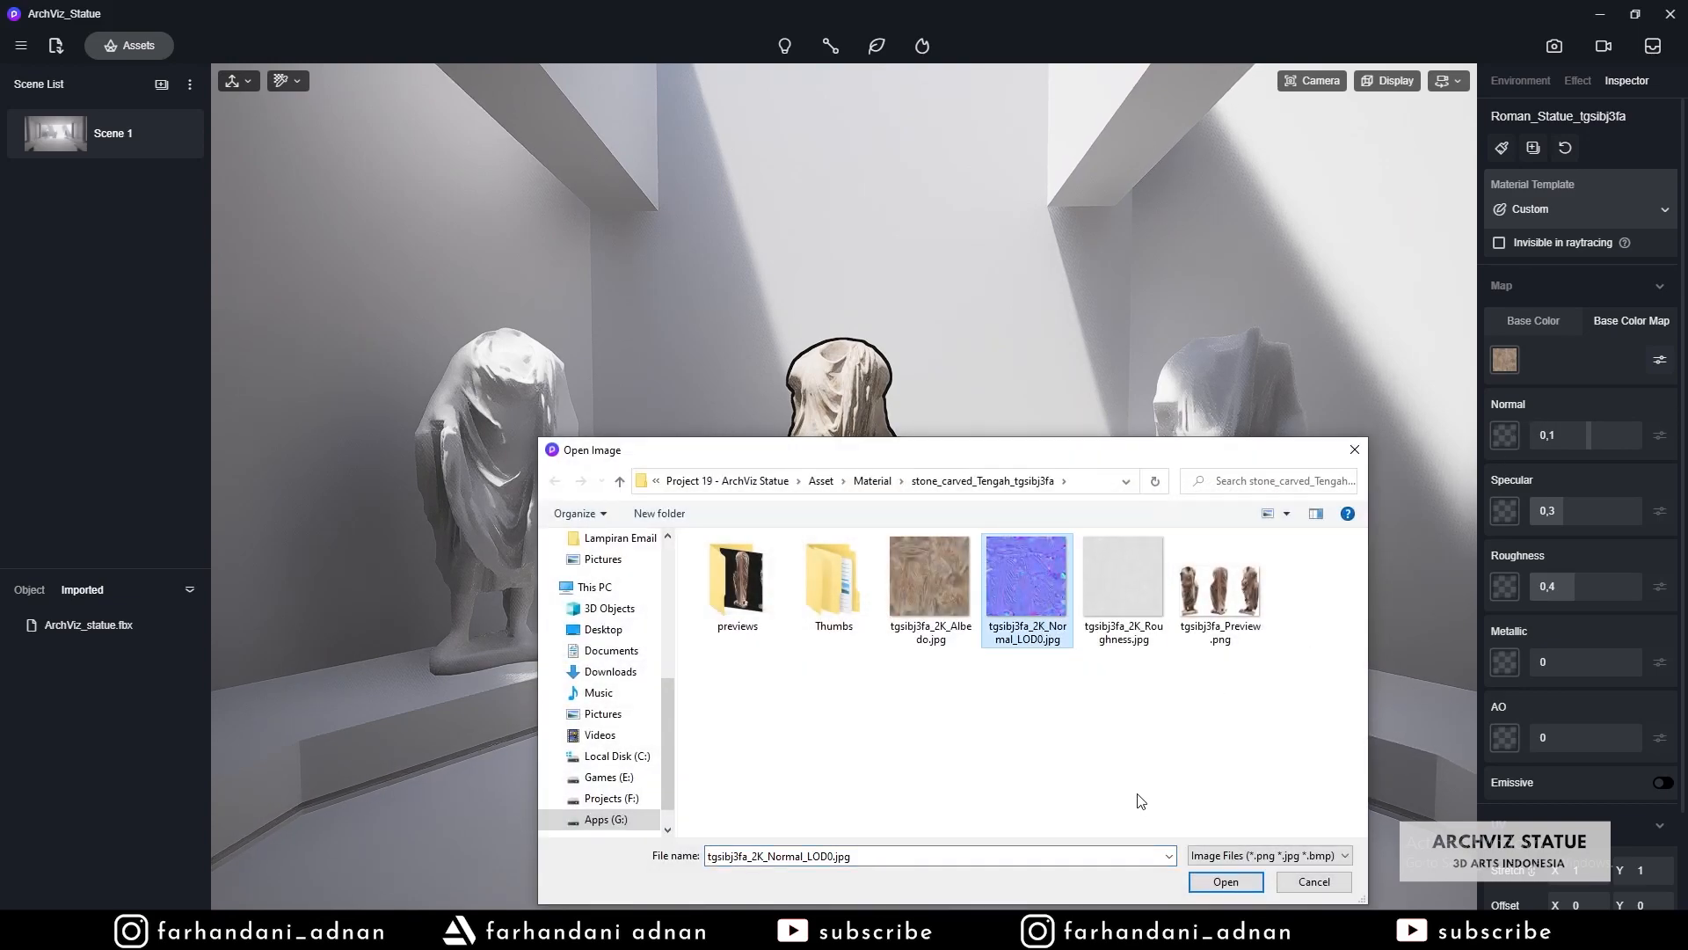
{"action": "left_click", "coordinate": [1225, 882]}
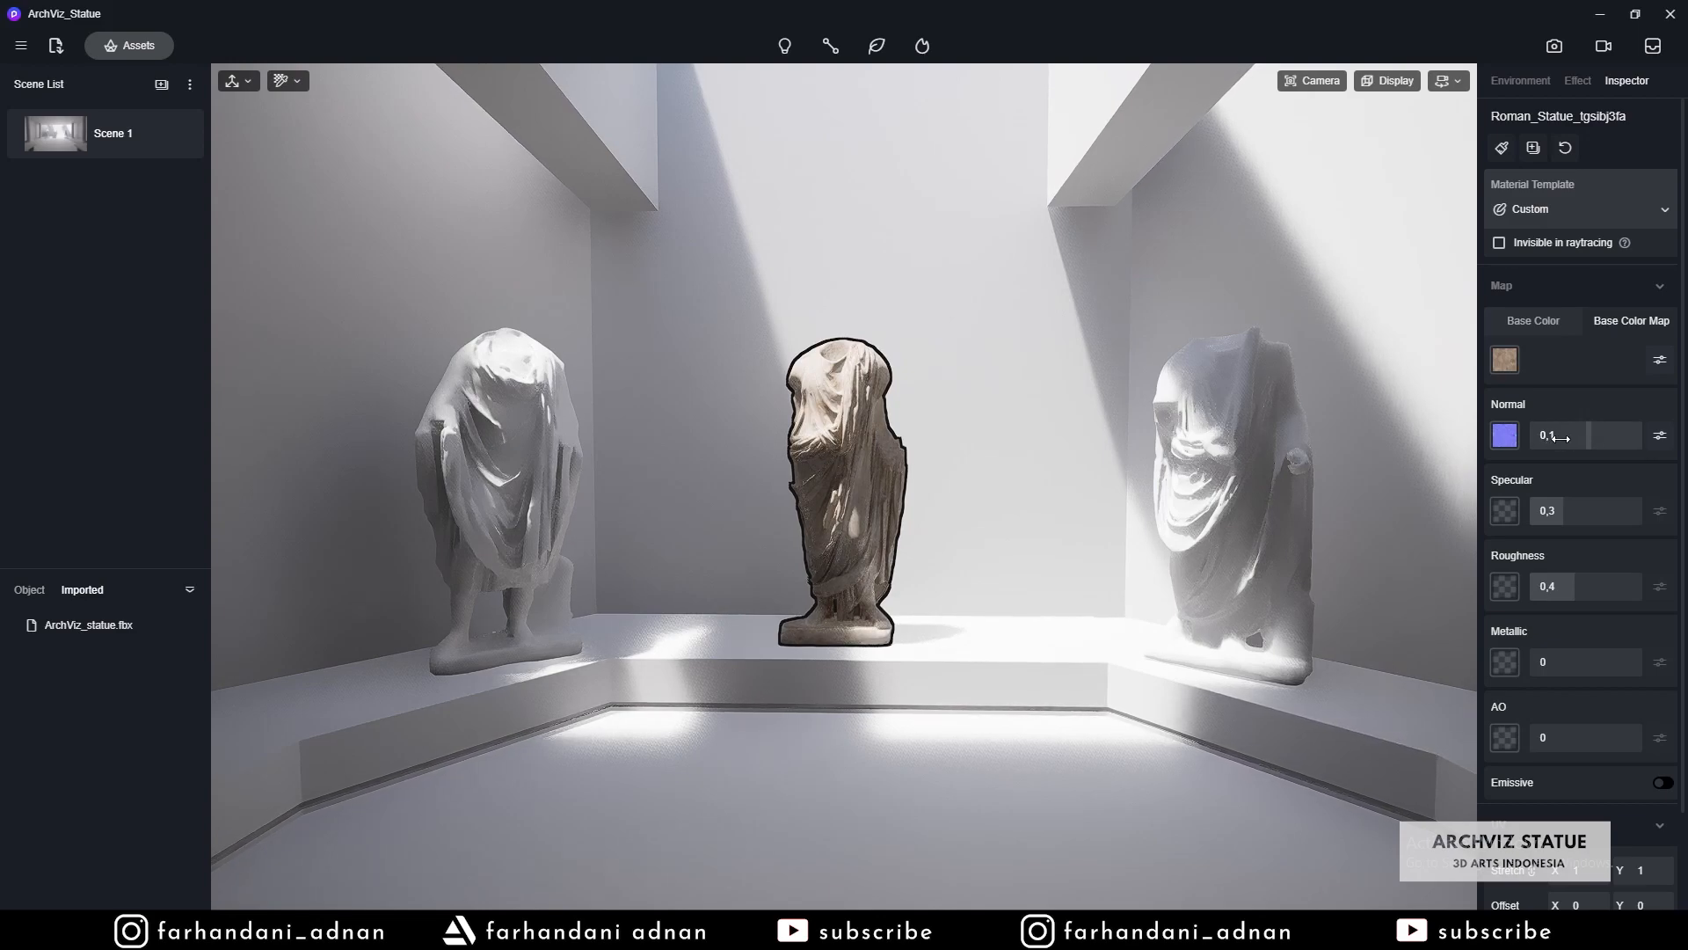
- Set the normal strength of the middle statue's material to 1, judging the relief on the statue up close
{"action": "scroll", "coordinate": [958, 350], "scroll_direction": "up", "scroll_amount": 5}
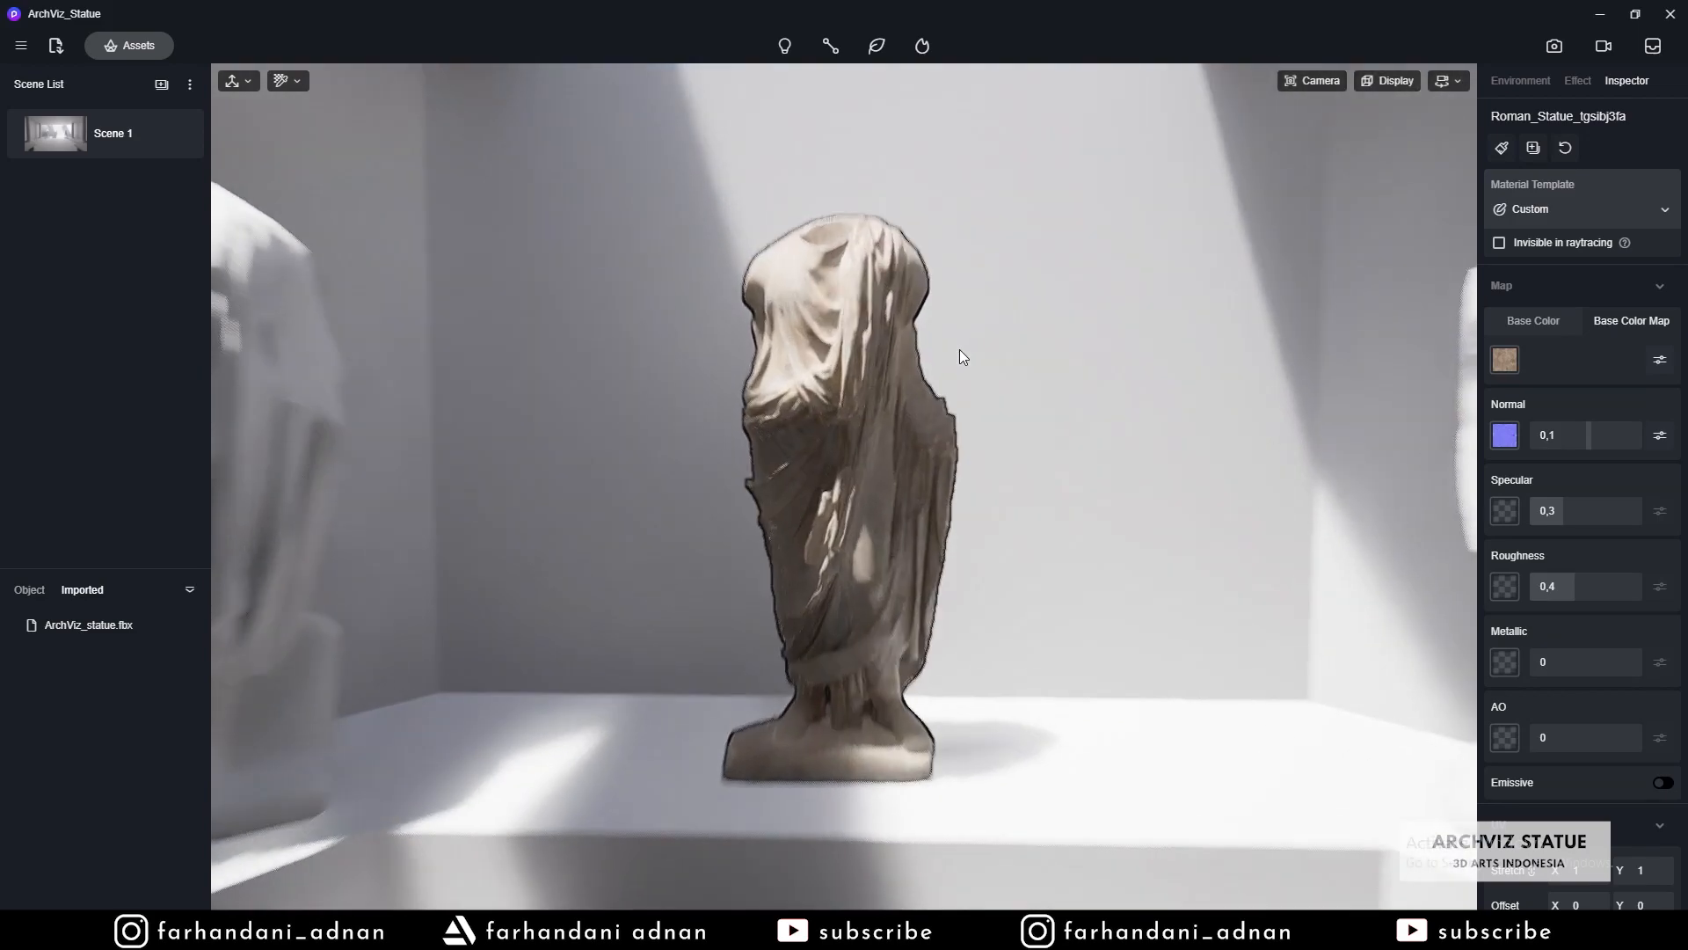
{"action": "mouse_move", "coordinate": [1572, 435]}
{"action": "left_mouse_down"}
{"action": "mouse_move", "coordinate": [1535, 442]}
{"action": "mouse_move", "coordinate": [1553, 434]}
{"action": "left_mouse_up"}
{"action": "type", "text": "0"}
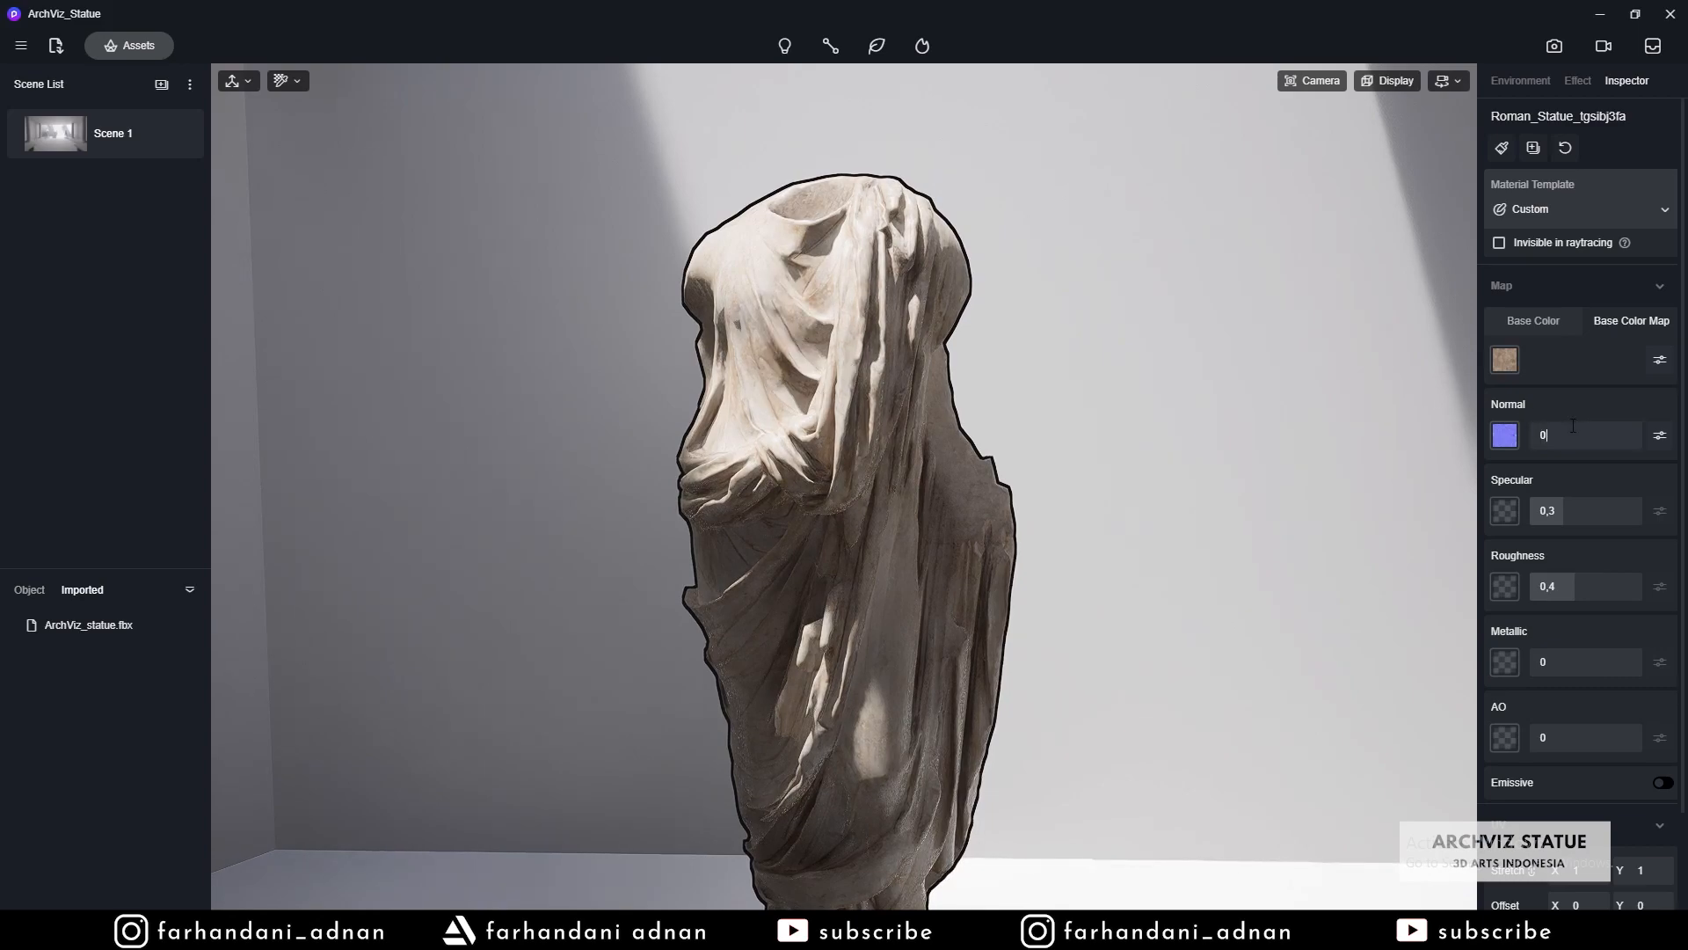
{"action": "left_click_drag", "start_coordinate": [1570, 428], "coordinate": [1530, 437]}
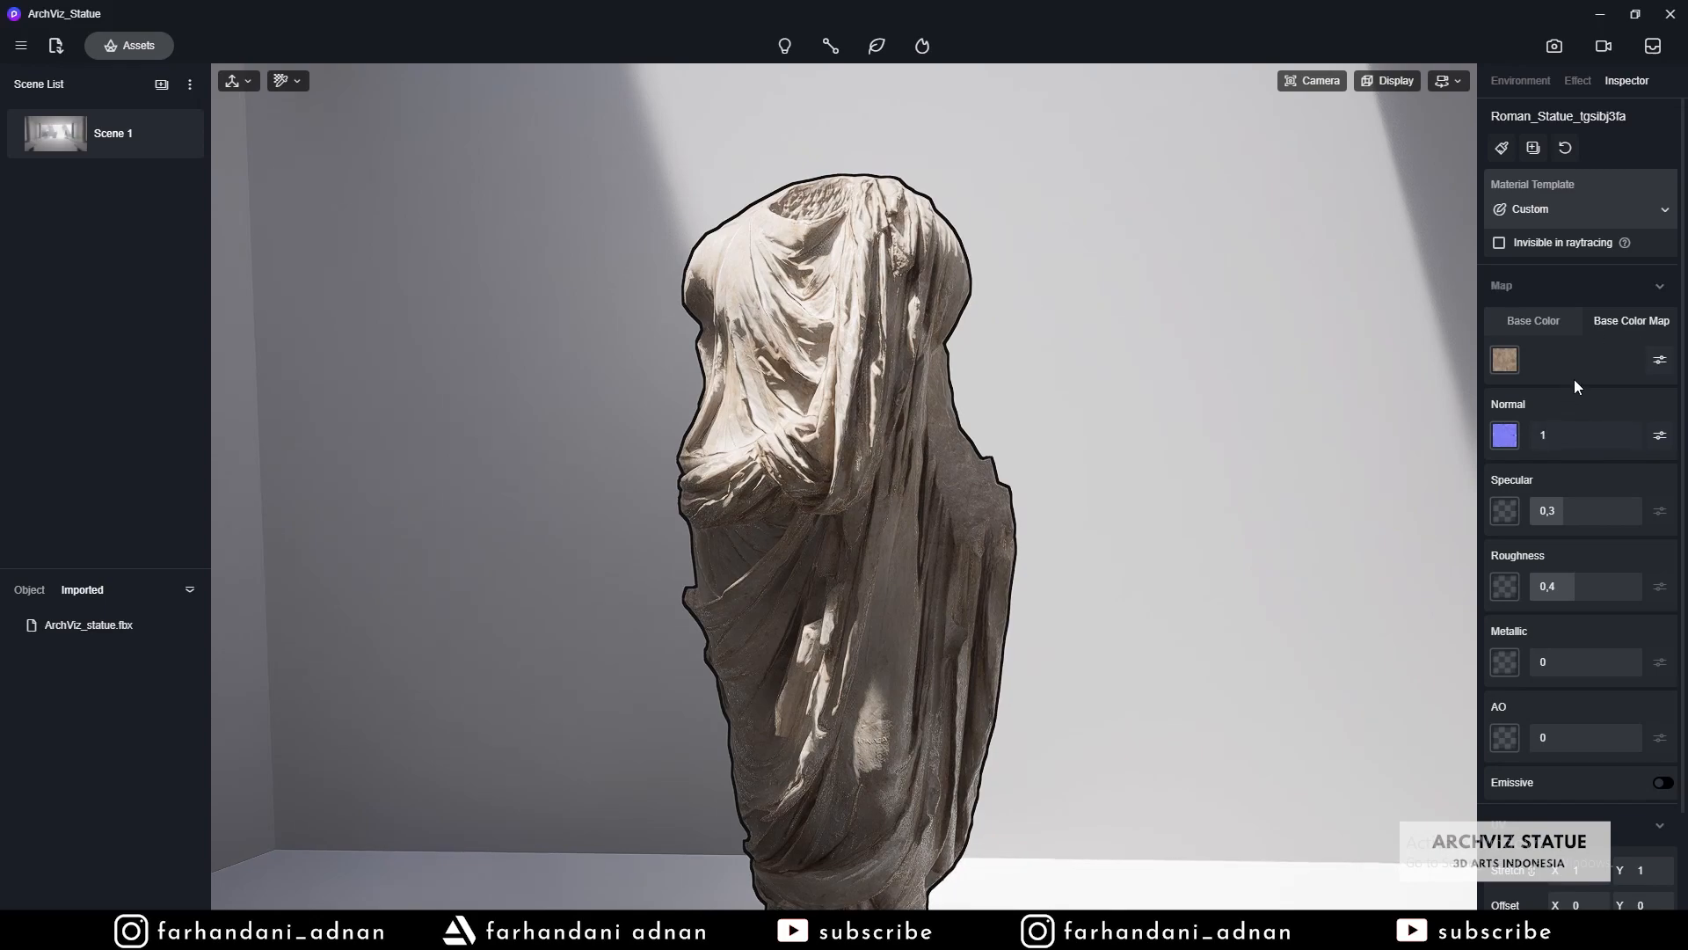
{"action": "left_click", "coordinate": [1580, 435]}
{"action": "left_click", "coordinate": [1576, 436]}
{"action": "type", "text": "1"}
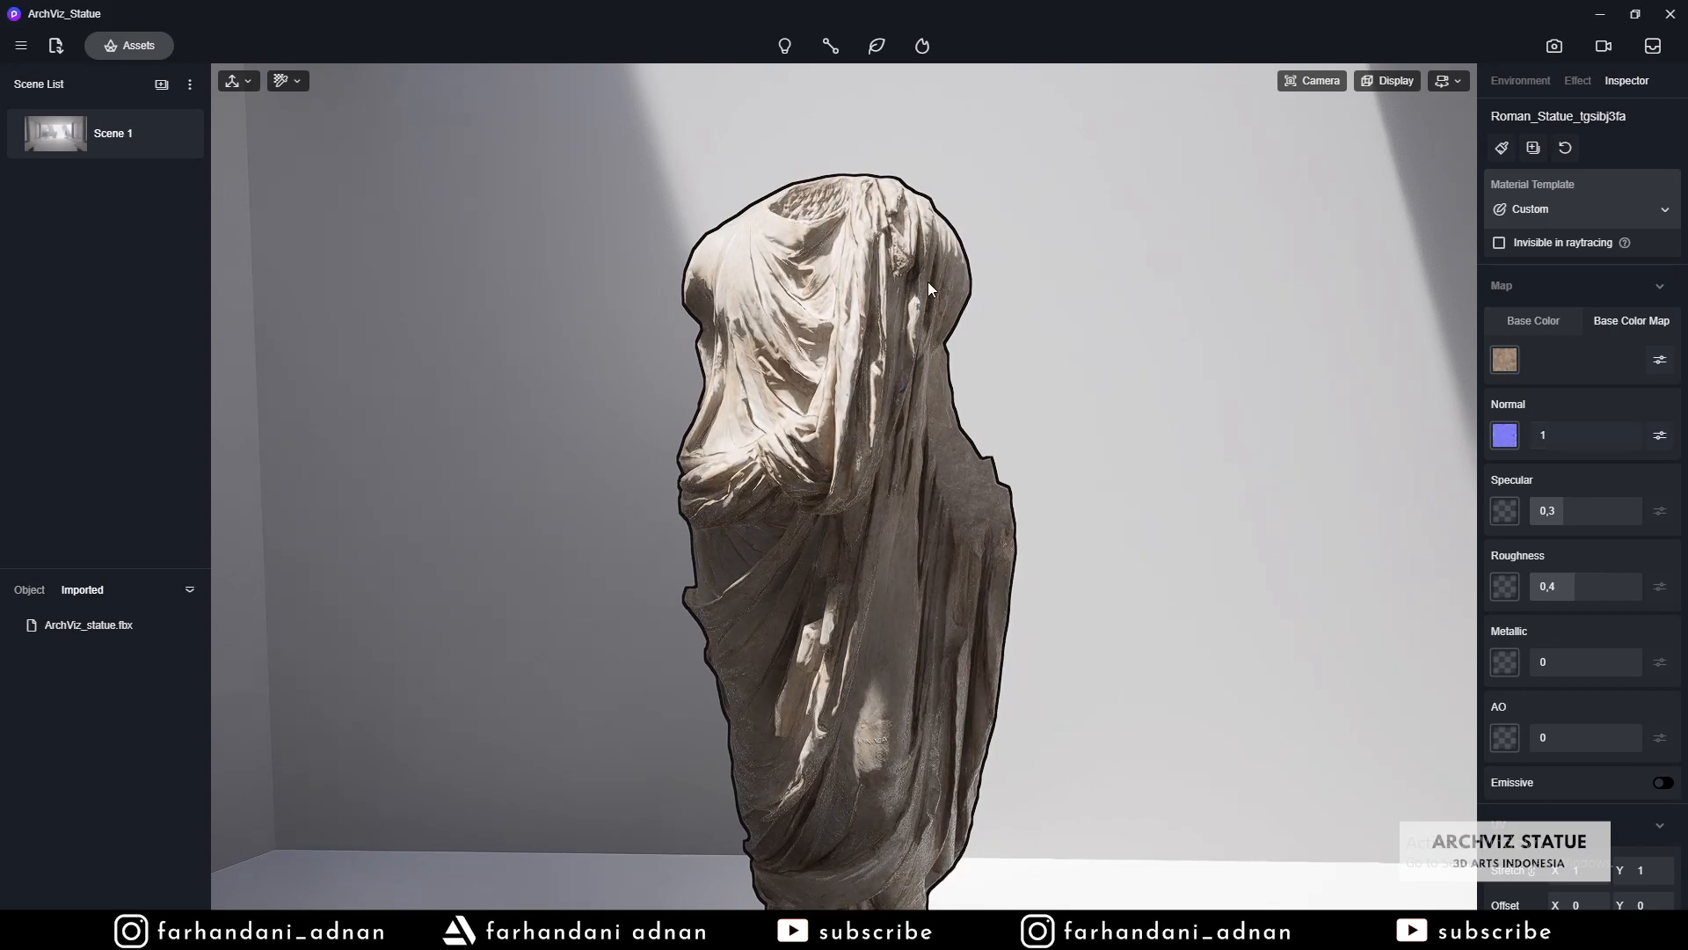
- Pick the right statue's material and load the Albedo image from the stone_carved_Right_tfprbilda folder as its base color map
{"action": "scroll", "coordinate": [954, 329], "scroll_direction": "down", "scroll_amount": 5}
{"action": "right_click_drag", "start_coordinate": [954, 329], "coordinate": [954, 356]}
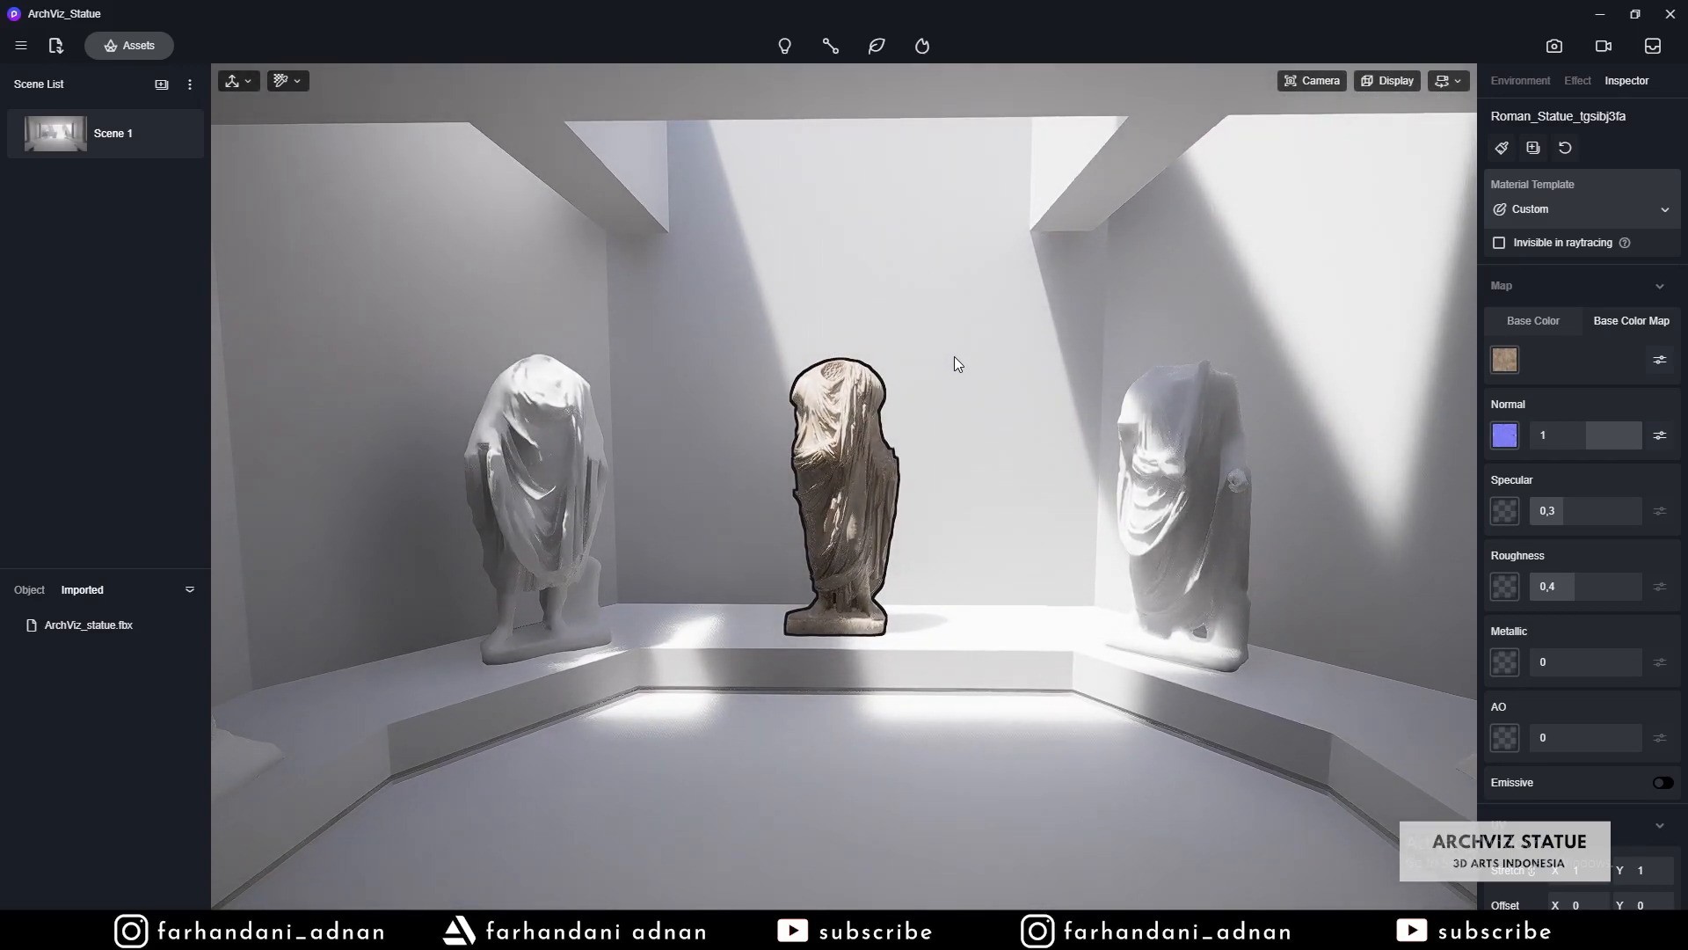
{"action": "scroll", "coordinate": [955, 357], "scroll_direction": "down", "scroll_amount": 3}
{"action": "left_click", "coordinate": [1122, 461]}
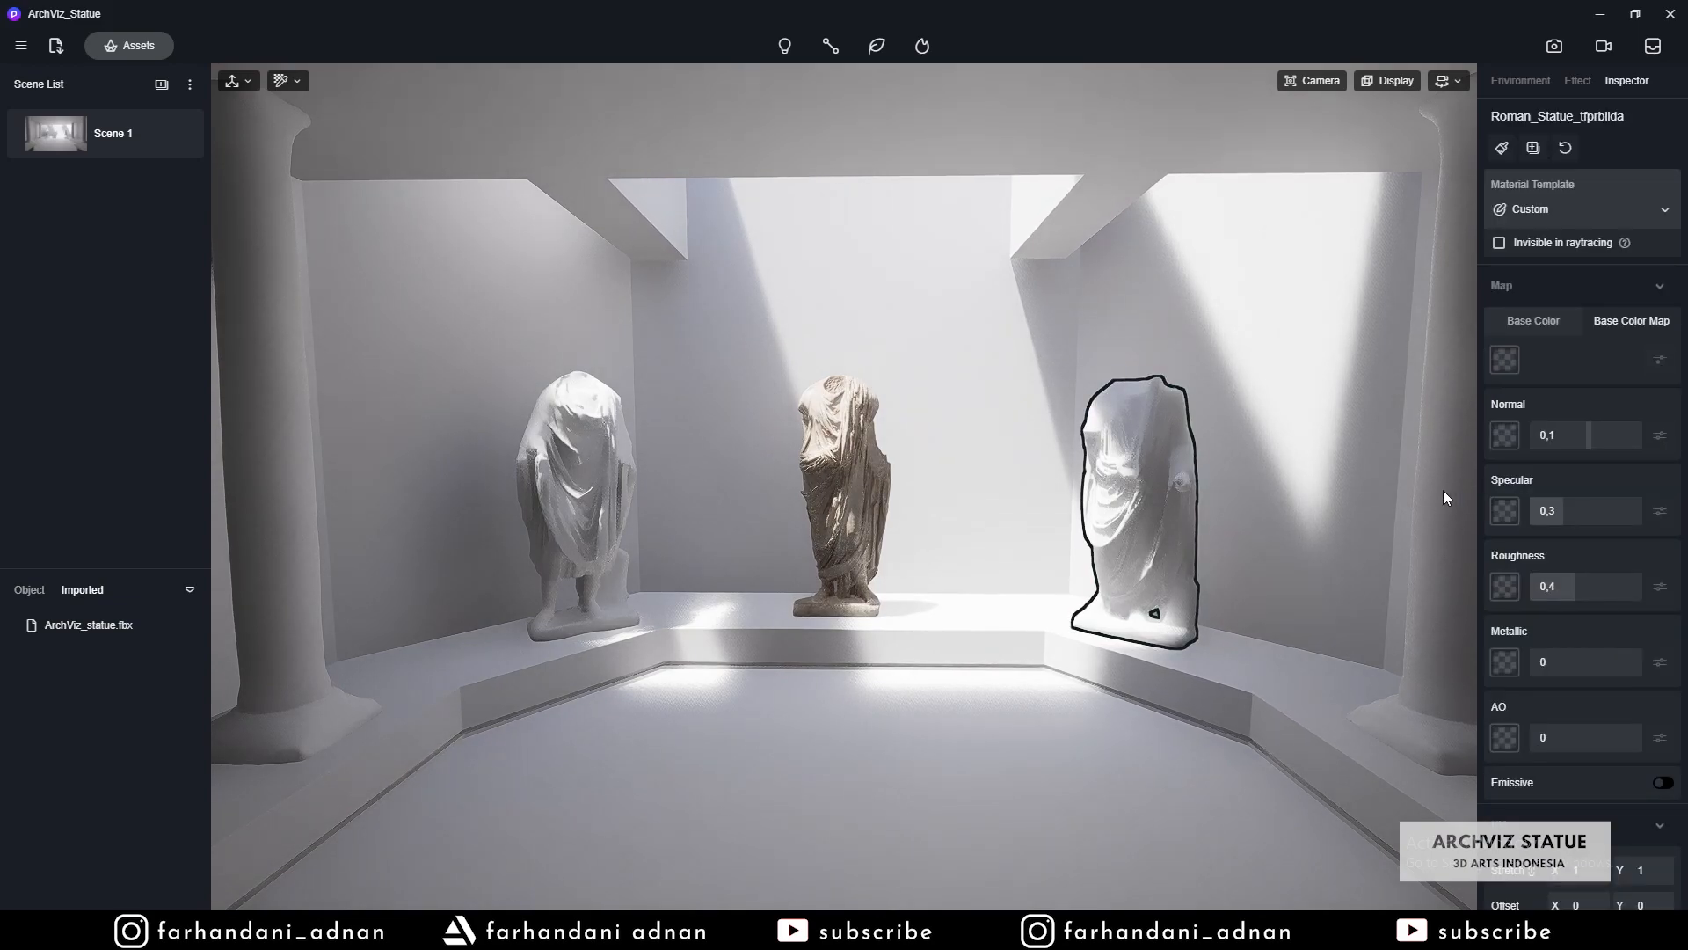
{"action": "left_click", "coordinate": [1504, 359]}
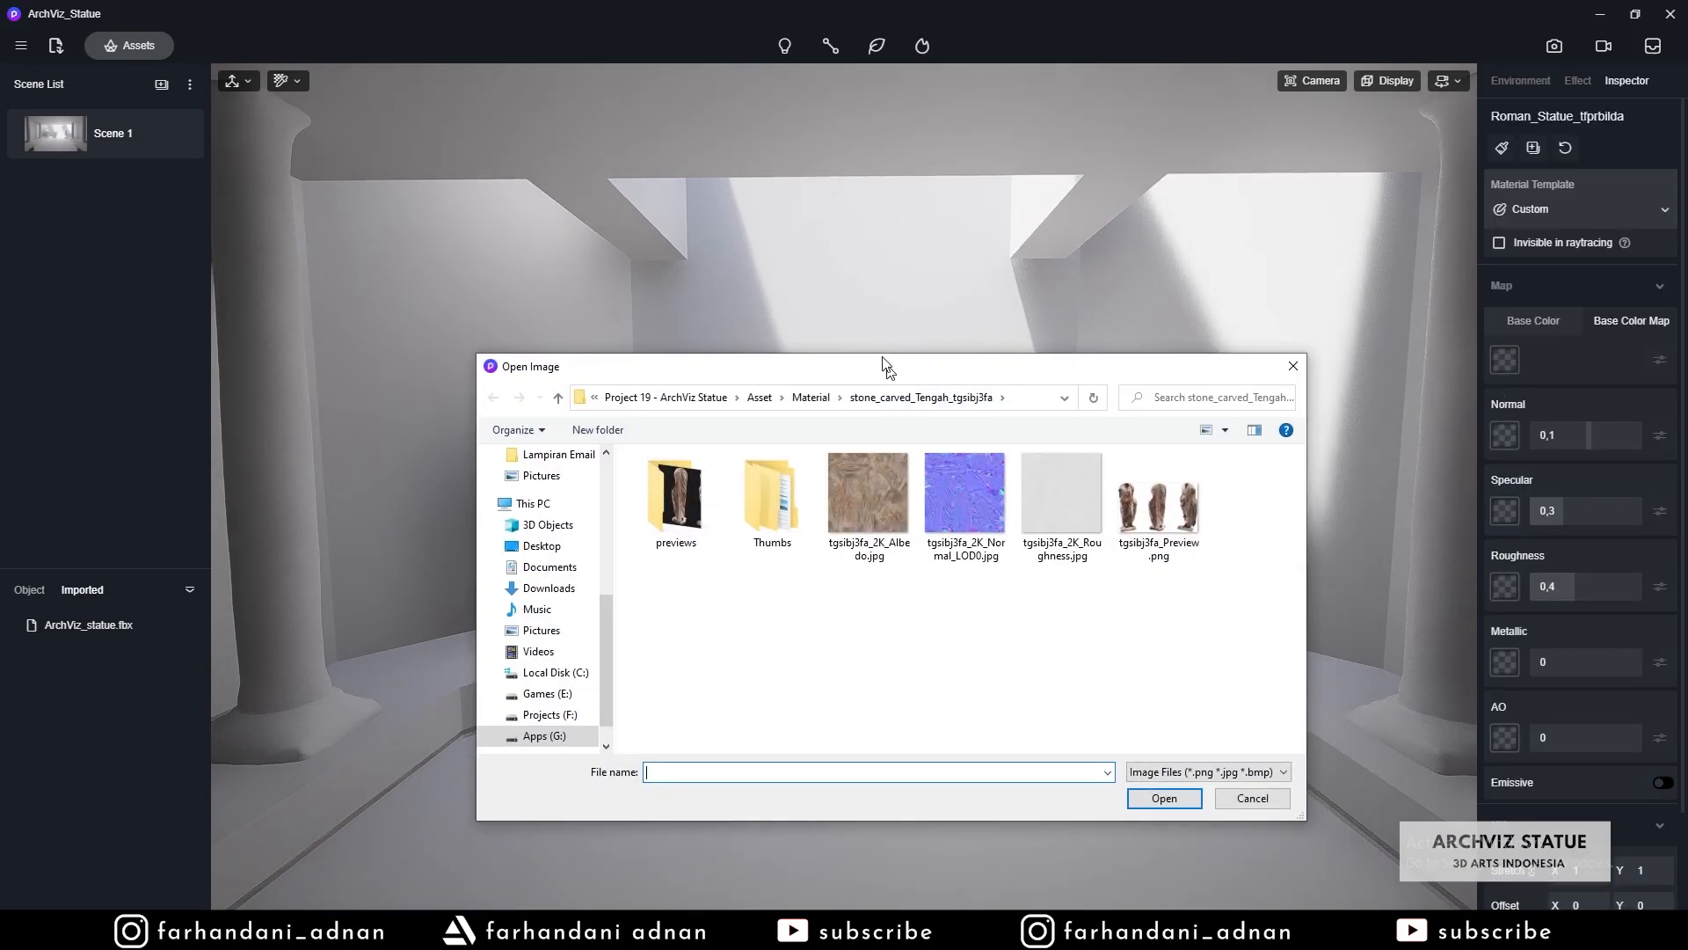
{"action": "left_click", "coordinate": [803, 385]}
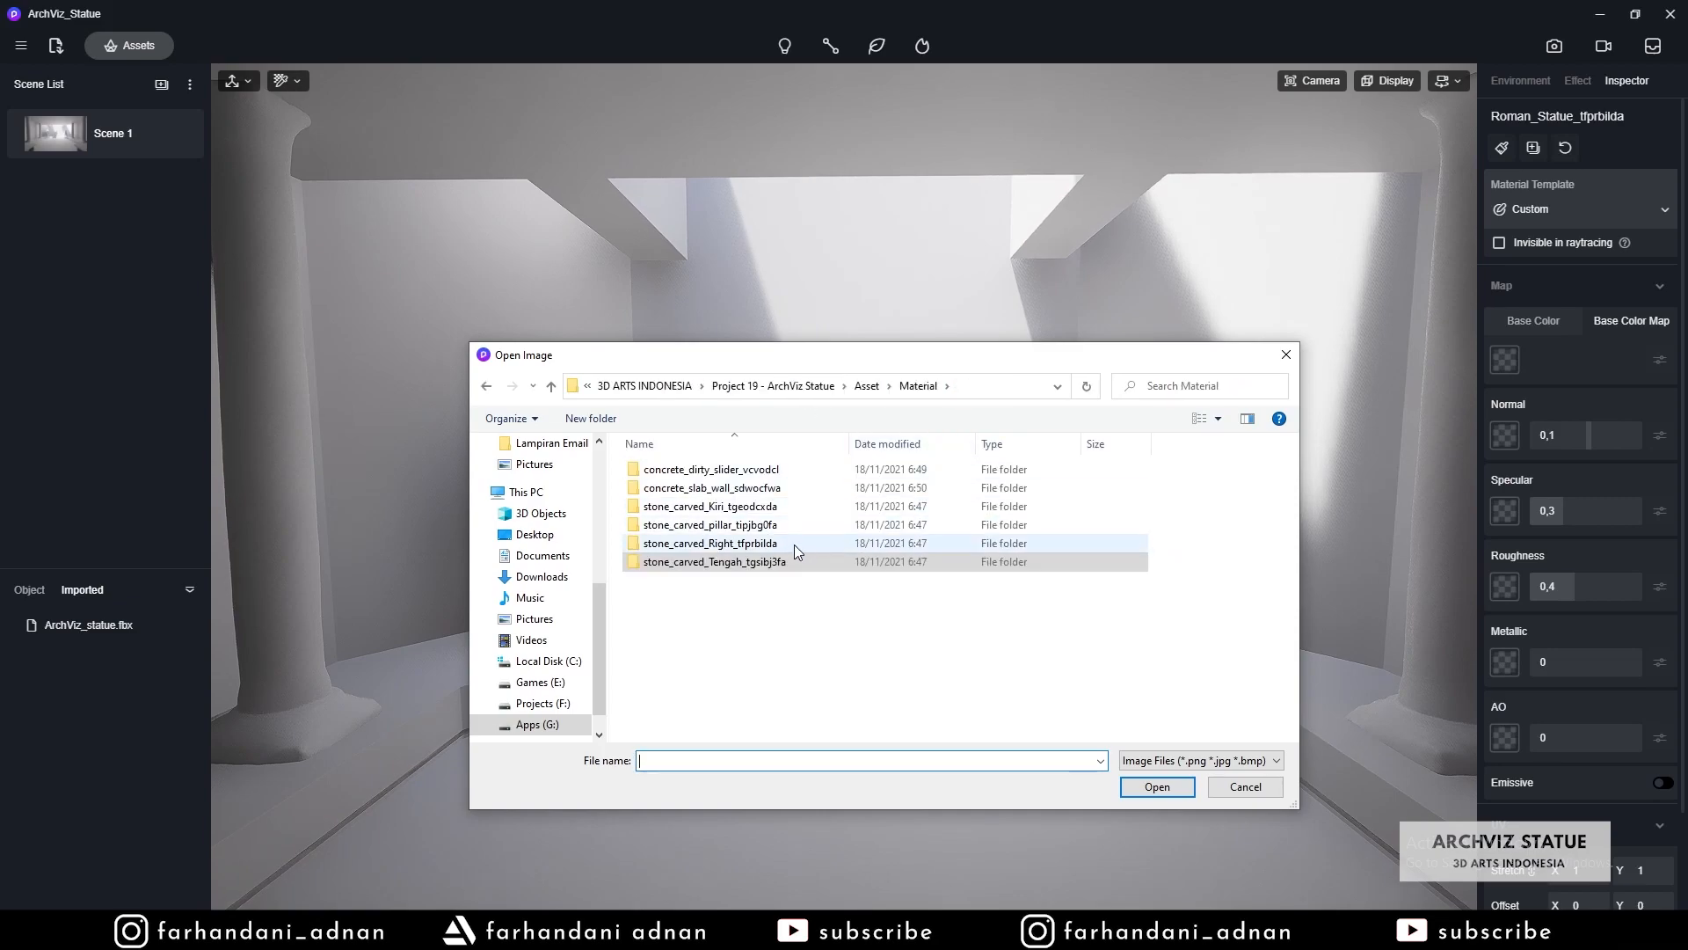
{"action": "double_click", "coordinate": [783, 543]}
{"action": "double_click", "coordinate": [863, 488]}
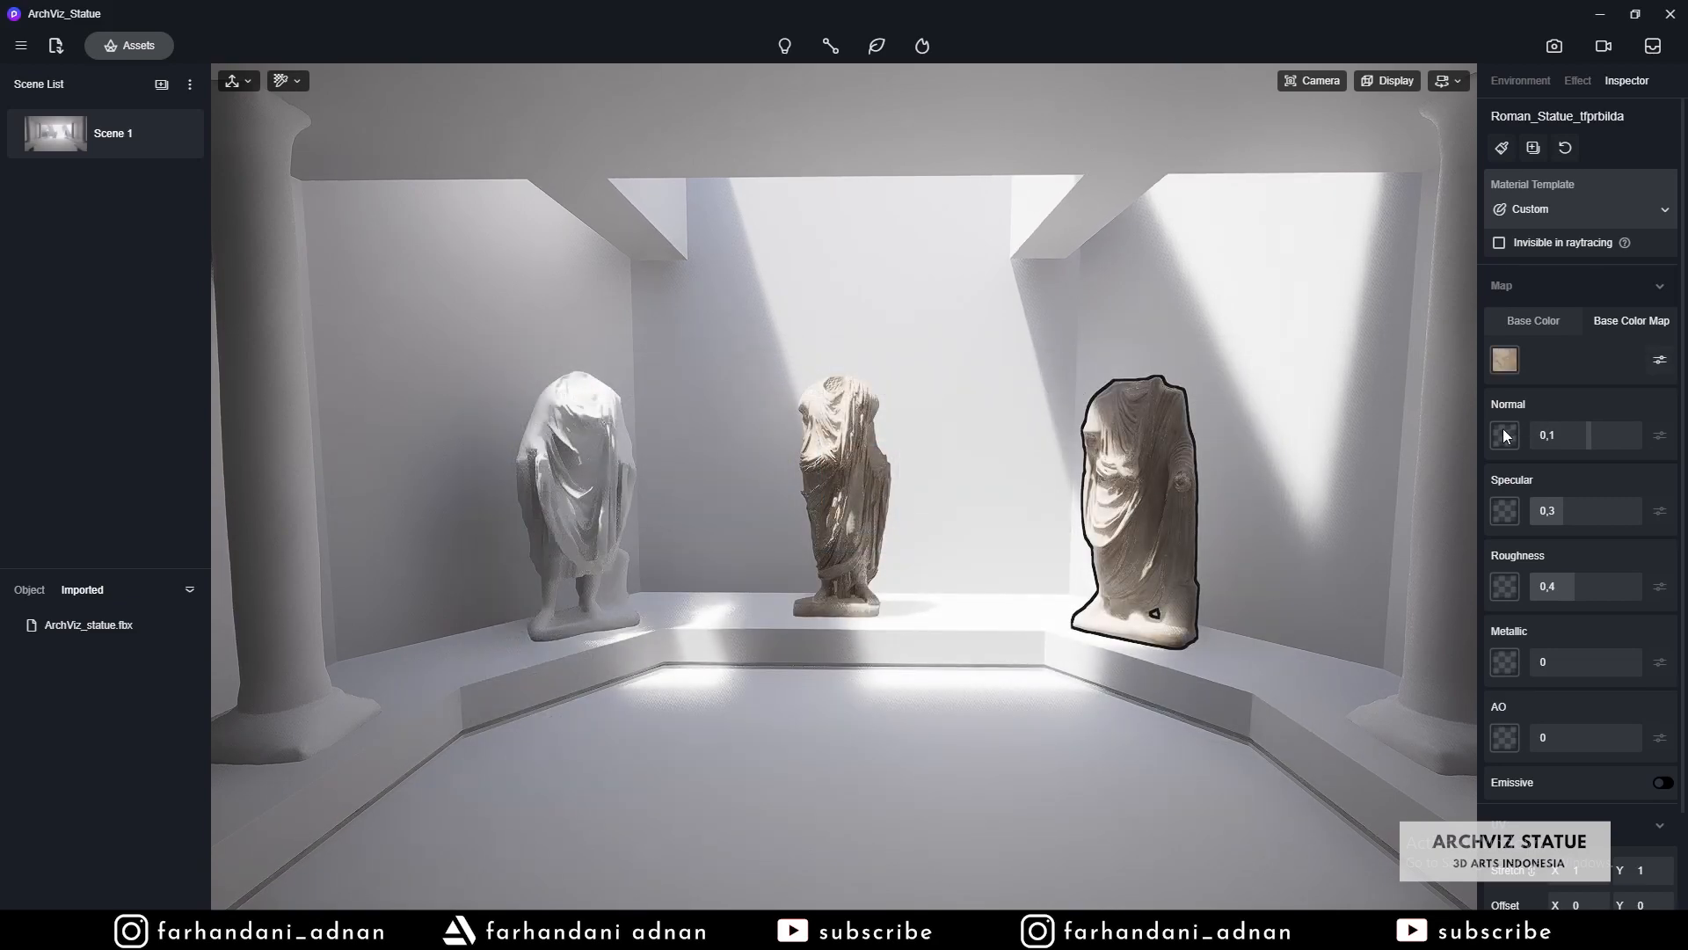
{"action": "left_click", "coordinate": [1505, 434]}
{"action": "left_click", "coordinate": [1247, 785]}
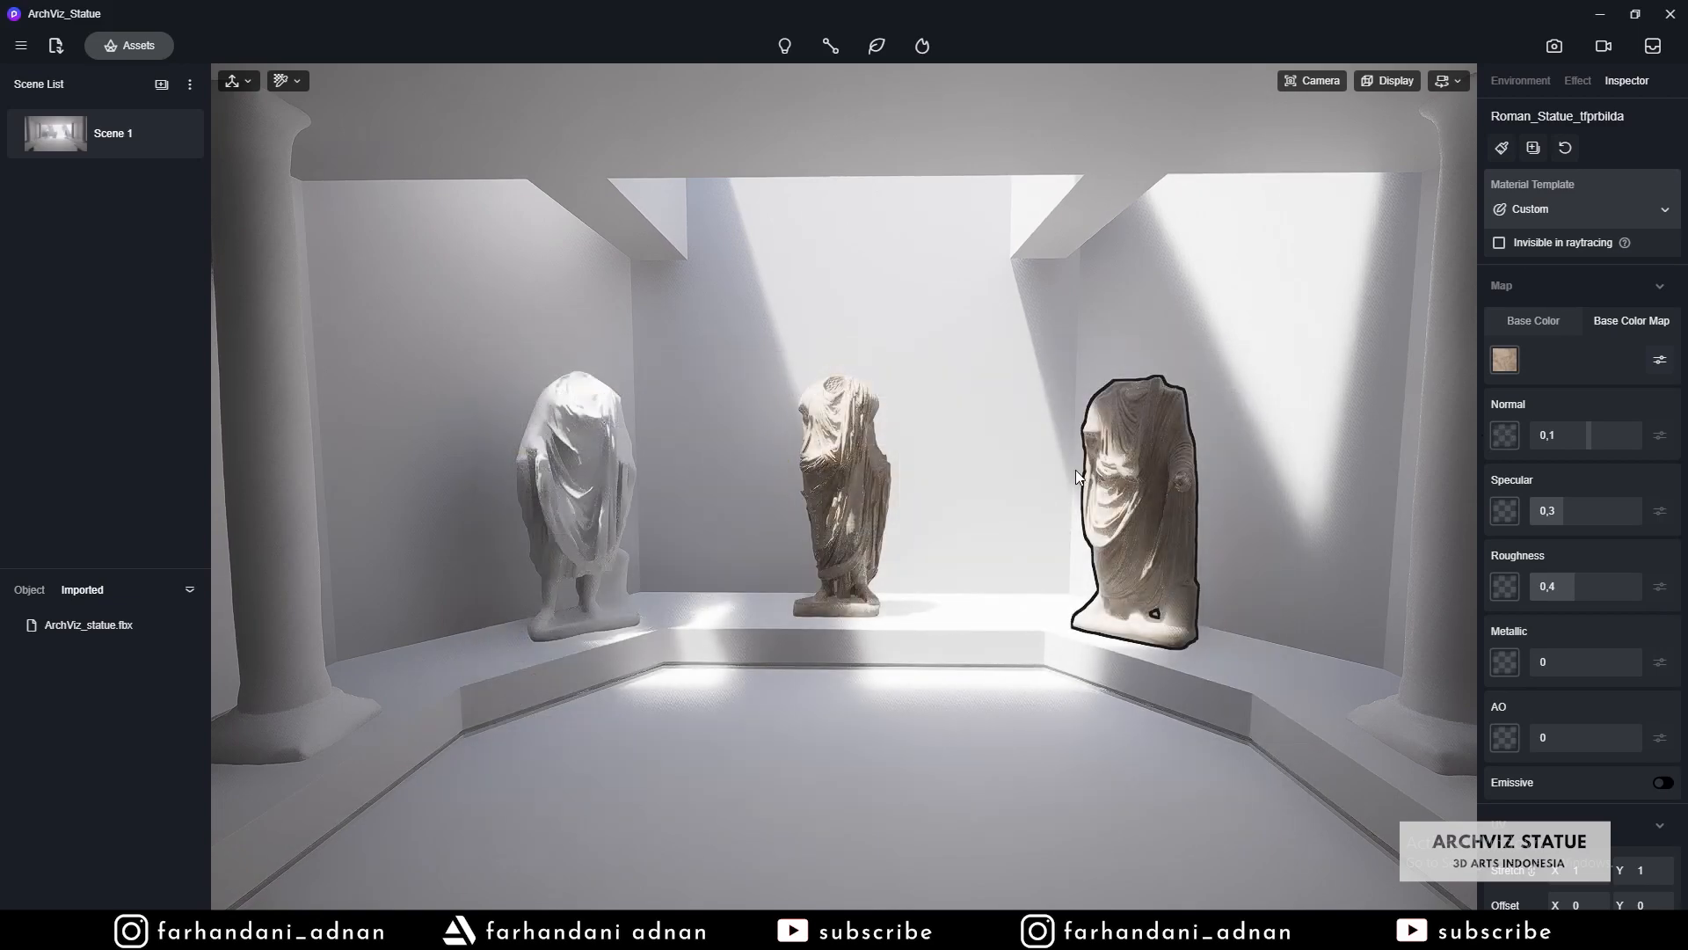
- Reselect the middle statue's material and load tgsibj3fa_2K_Roughness.jpg from the stone_carved_Tengah_tgsibj3fa folder as its roughness map
{"action": "left_click", "coordinate": [879, 413]}
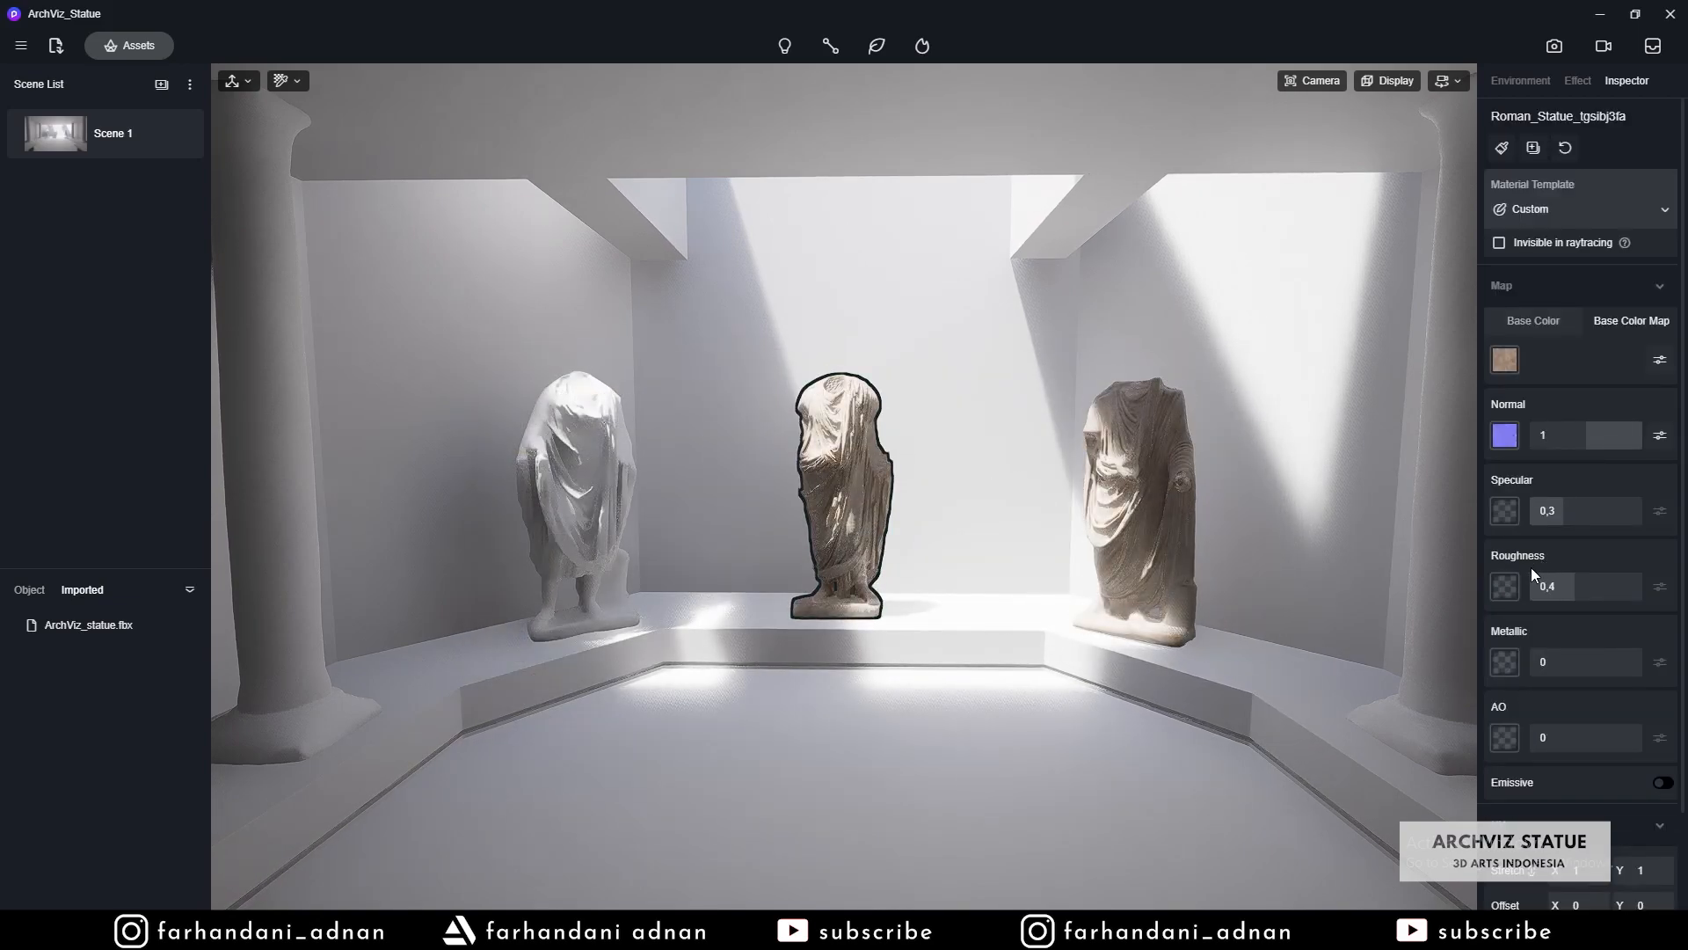
{"action": "left_click", "coordinate": [1504, 587]}
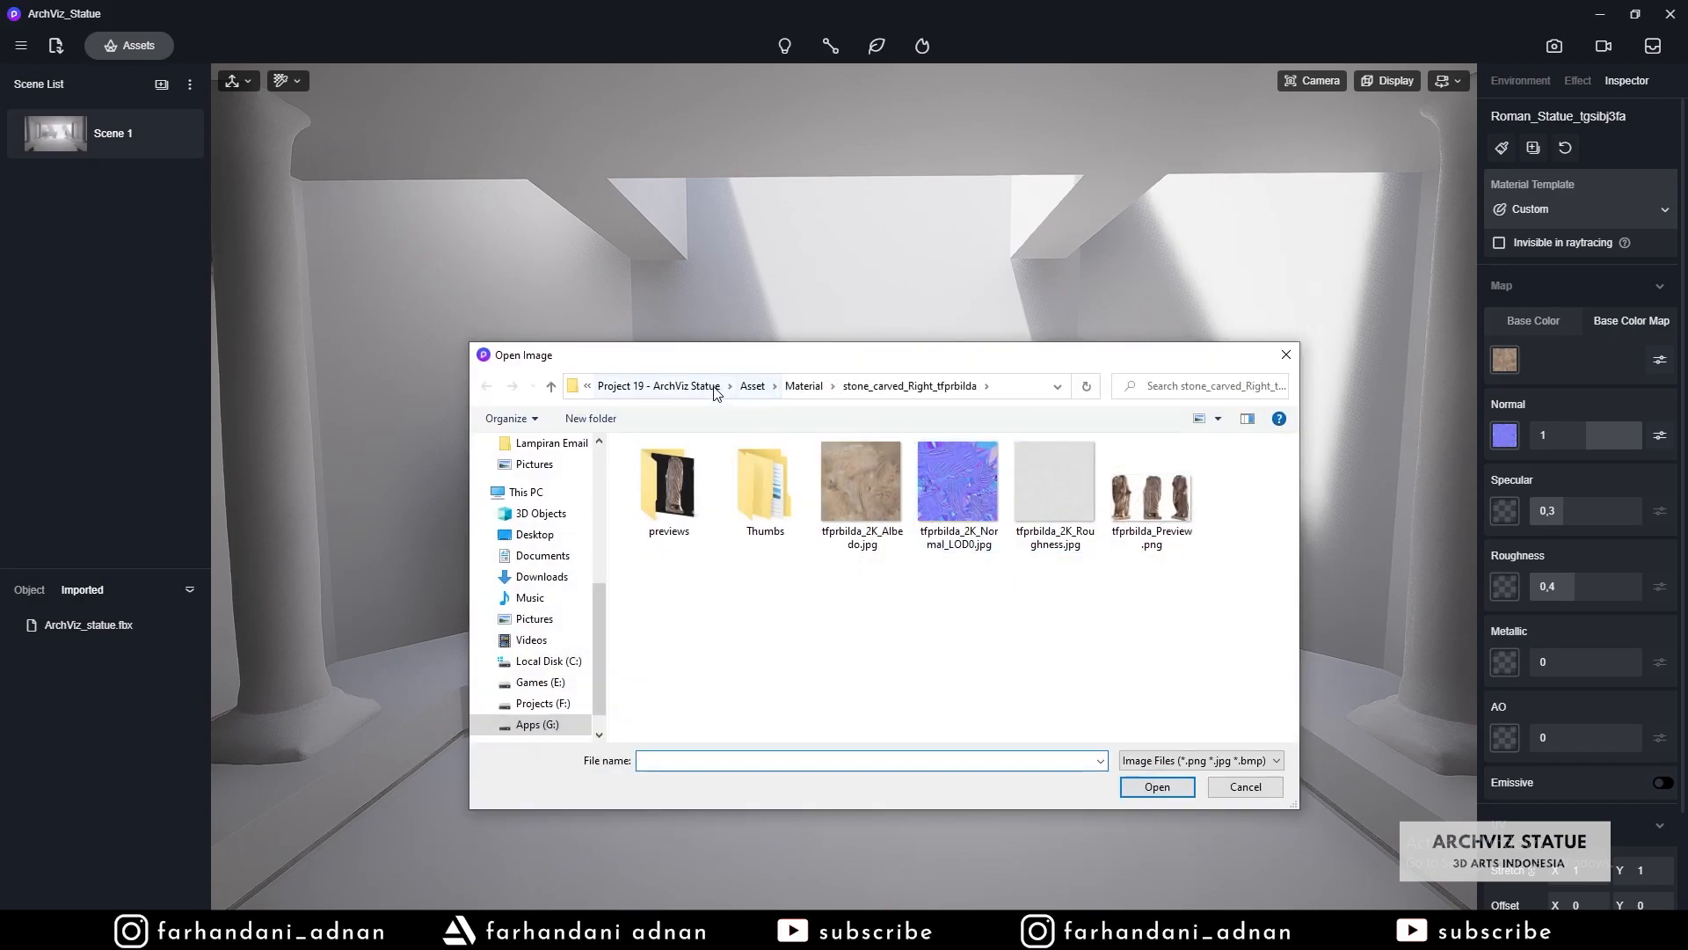
{"action": "left_click", "coordinate": [803, 386]}
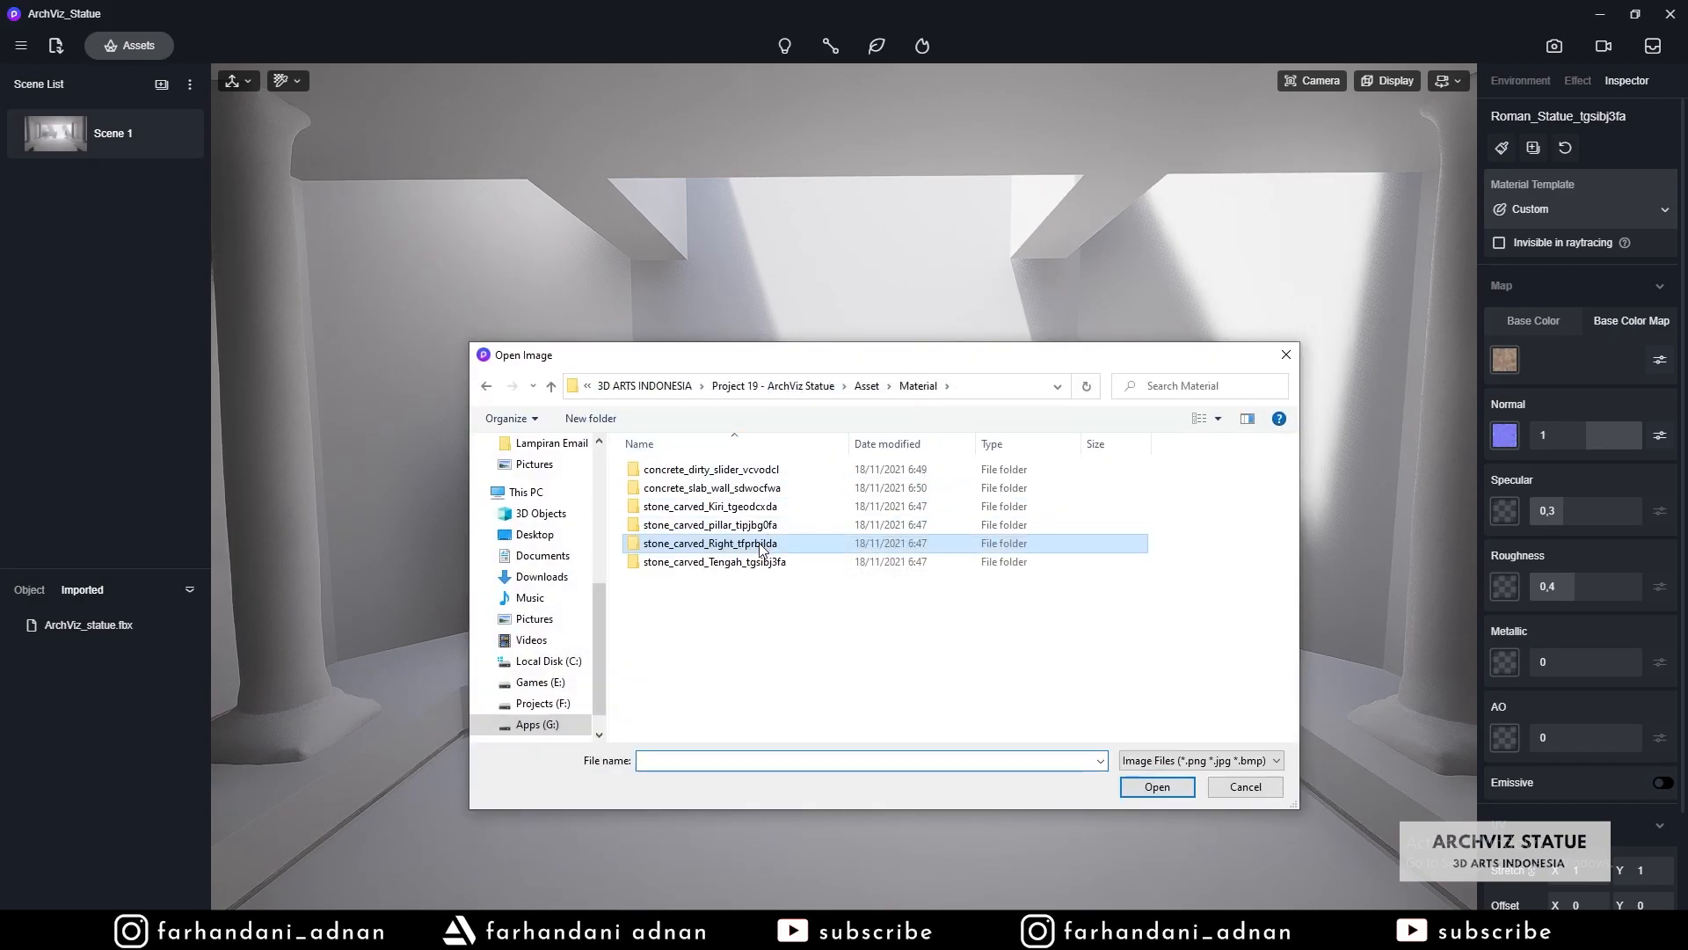
{"action": "left_click", "coordinate": [743, 568]}
{"action": "double_click", "coordinate": [743, 568]}
{"action": "double_click", "coordinate": [1047, 467]}
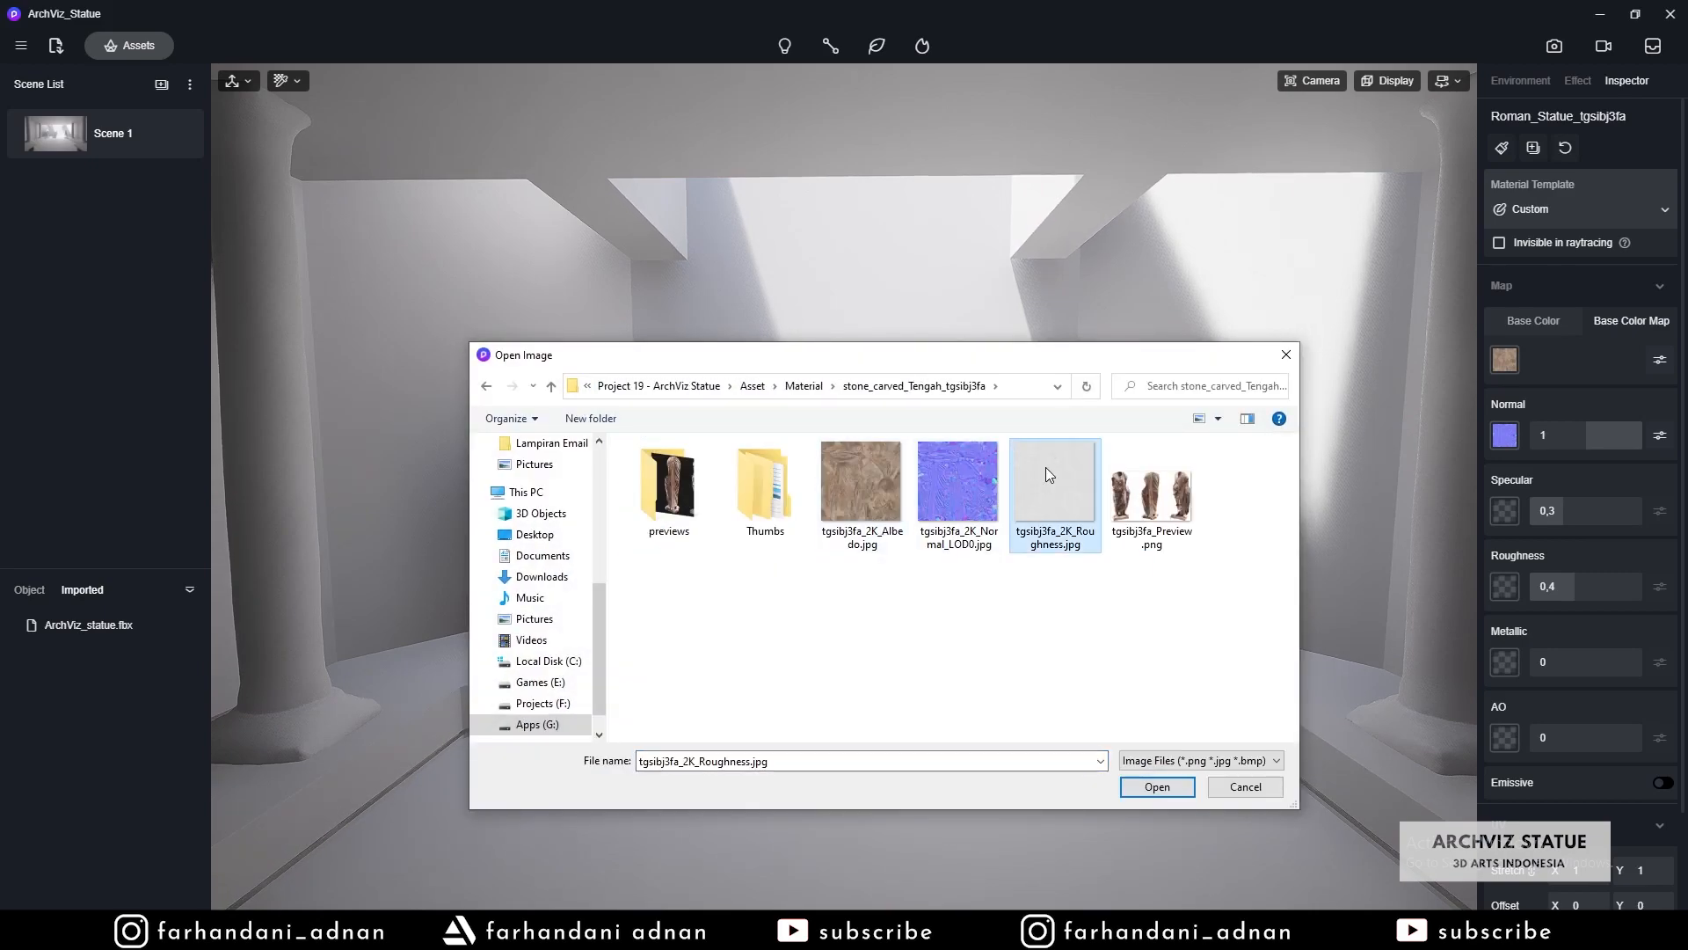
- Set the roughness of the middle statue's material to 0,8
{"action": "left_click", "coordinate": [1574, 587]}
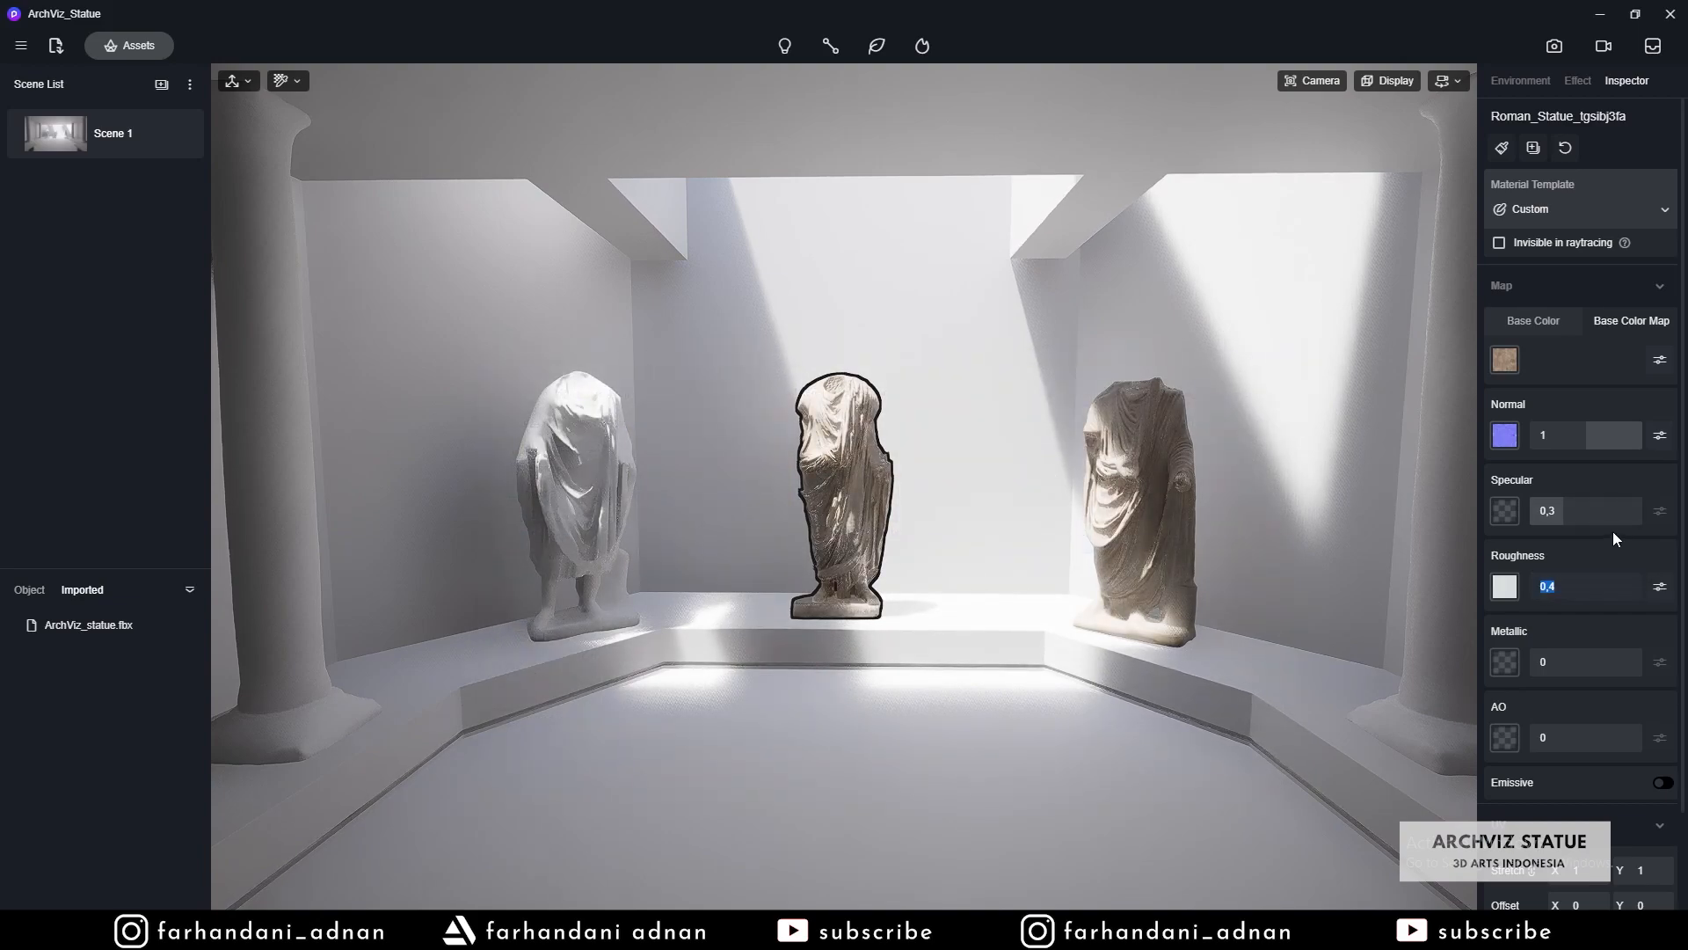
{"action": "type", "text": ".8"}
{"action": "key", "text": "Return"}
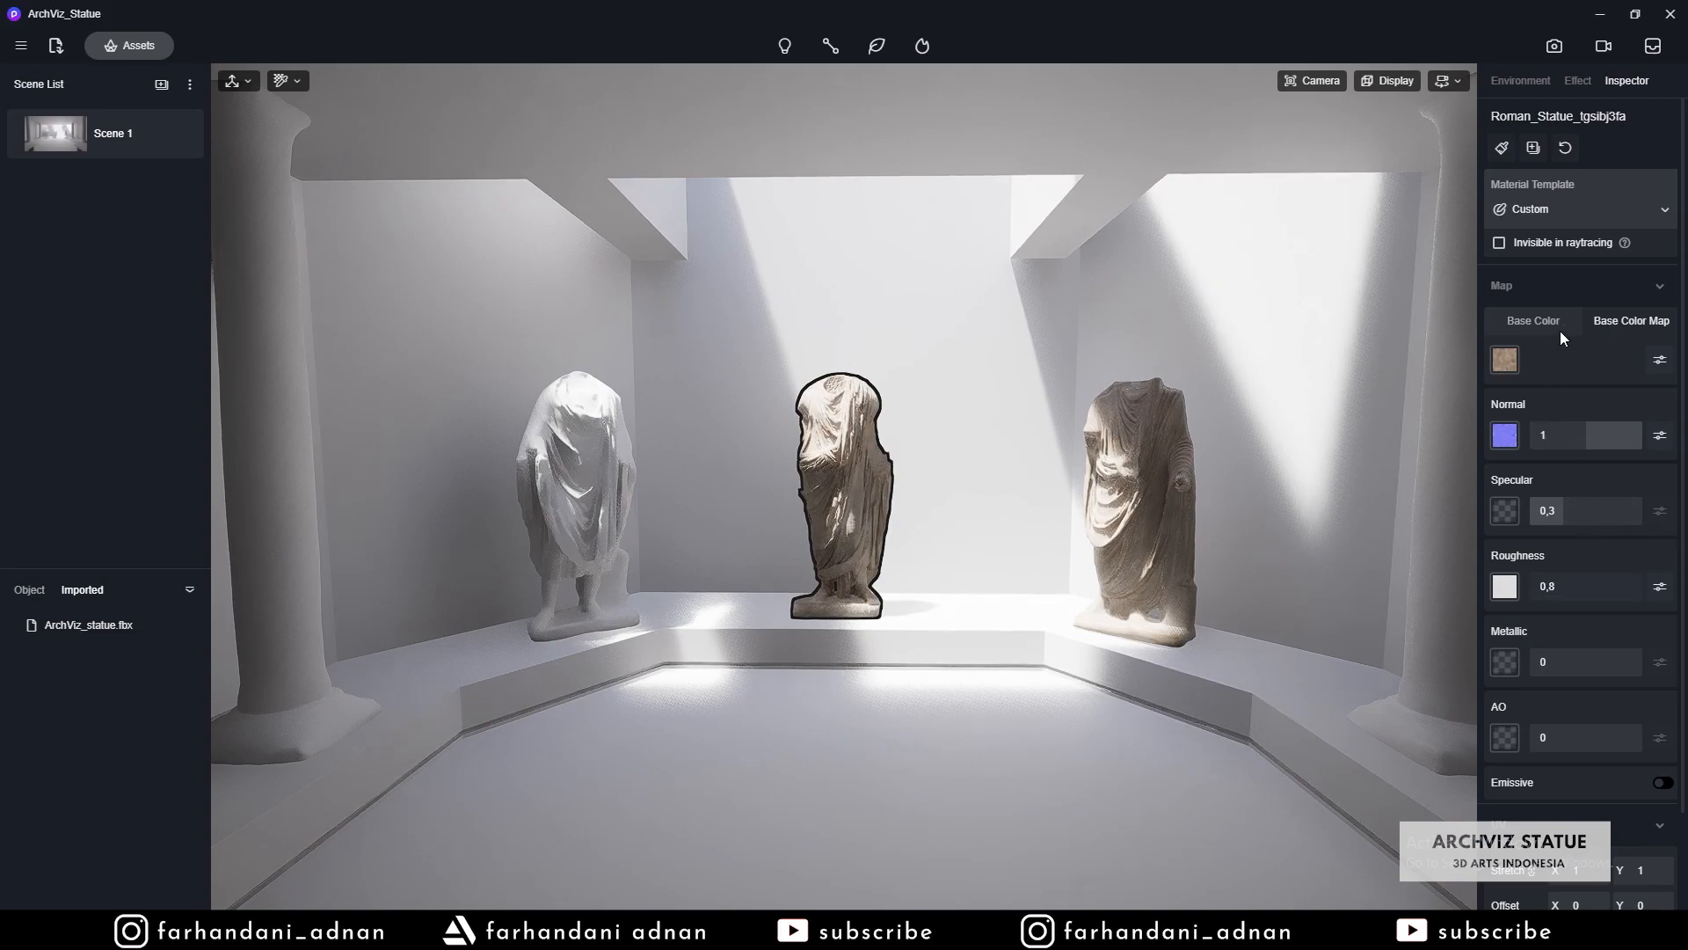
- Set the specular of the middle statue's material to 0,5
{"action": "key", "text": "shift+Tab"}
{"action": "type", "text": ".5"}
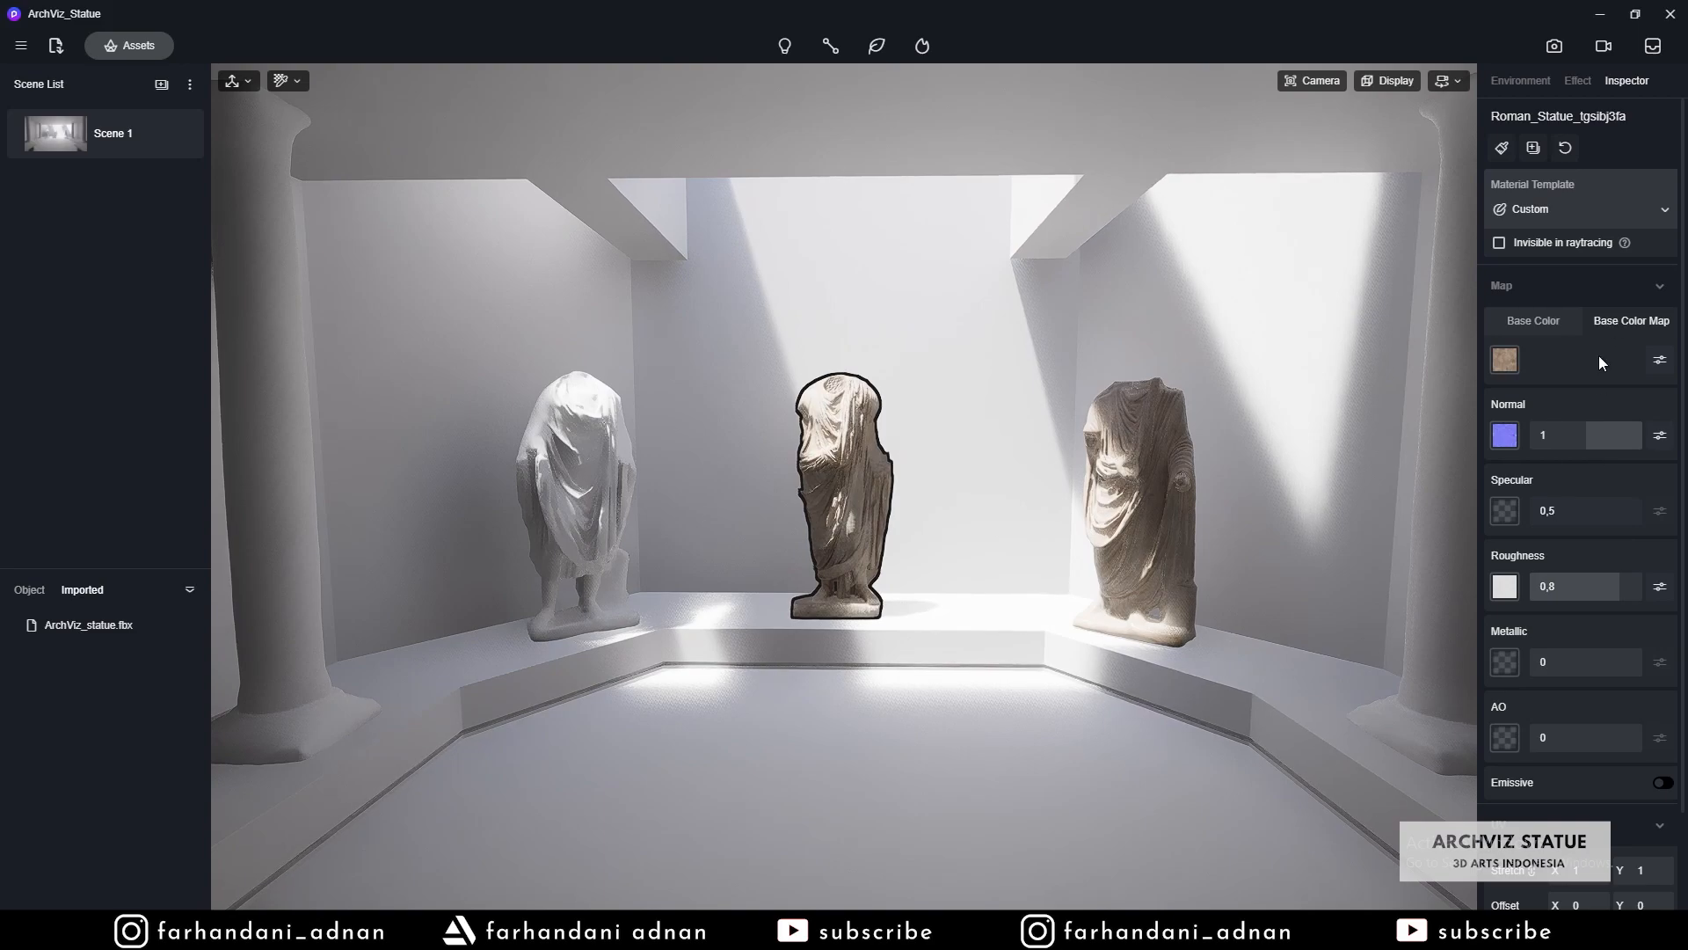
{"action": "key", "text": "Return"}
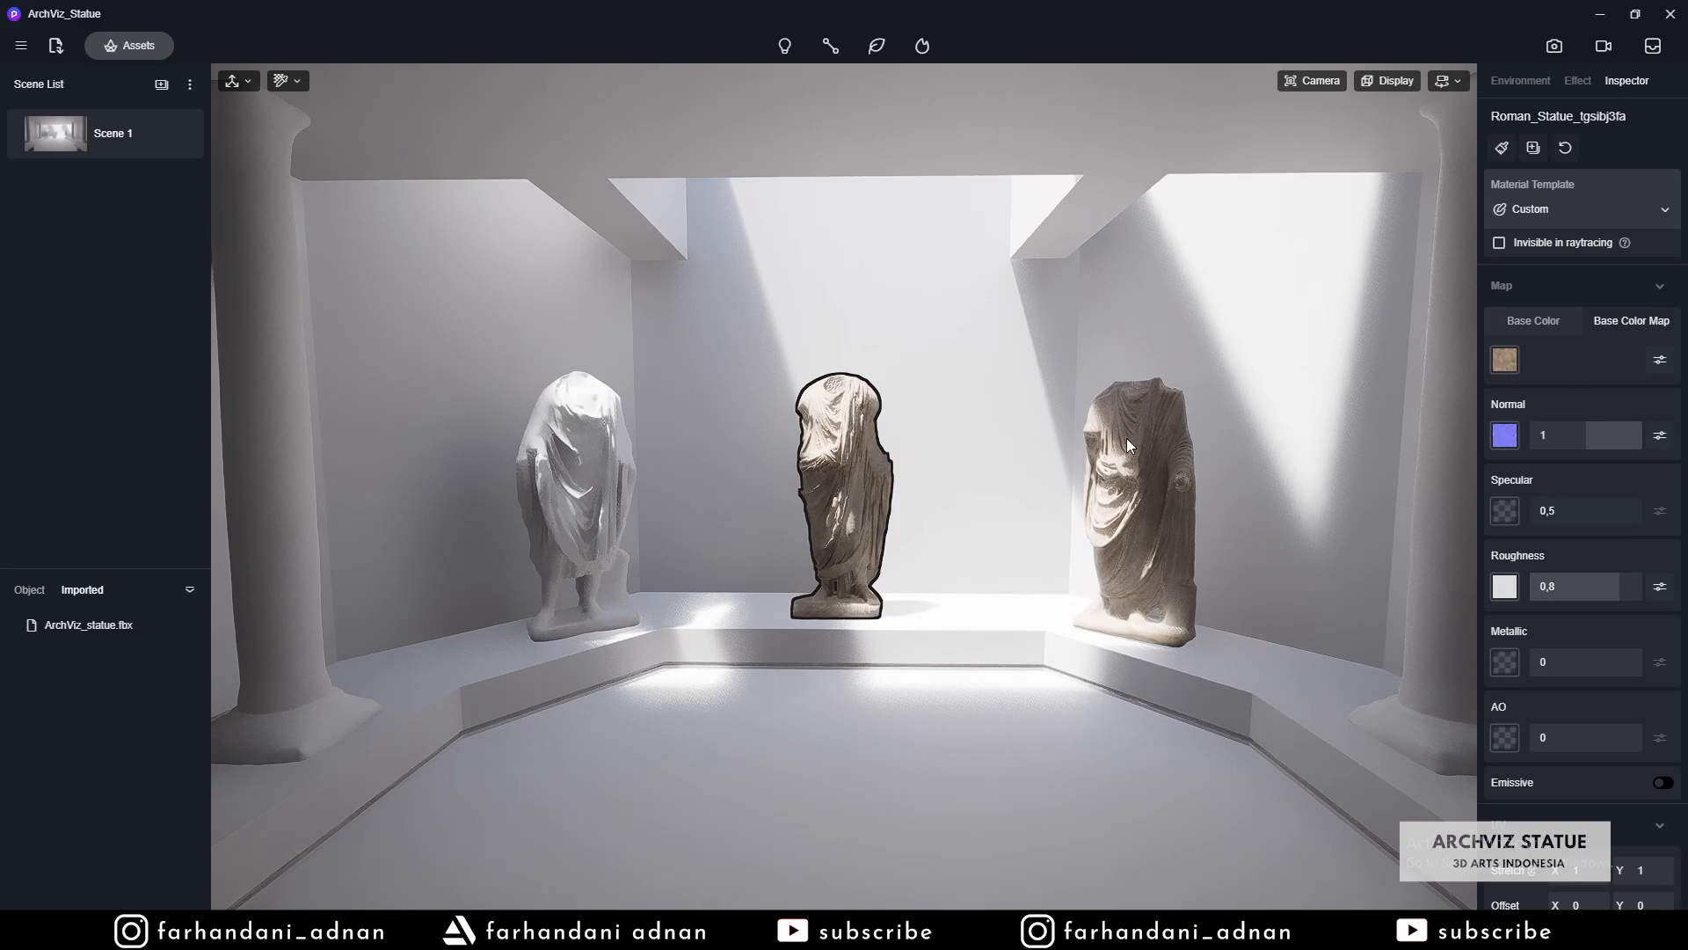
- Pick the right statue's material and load tfprbilda_2K_Normal_LOD0.jpg as its normal map with strength 1
{"action": "left_click", "coordinate": [1170, 465]}
{"action": "left_click", "coordinate": [1504, 435]}
{"action": "double_click", "coordinate": [846, 542]}
{"action": "double_click", "coordinate": [925, 487]}
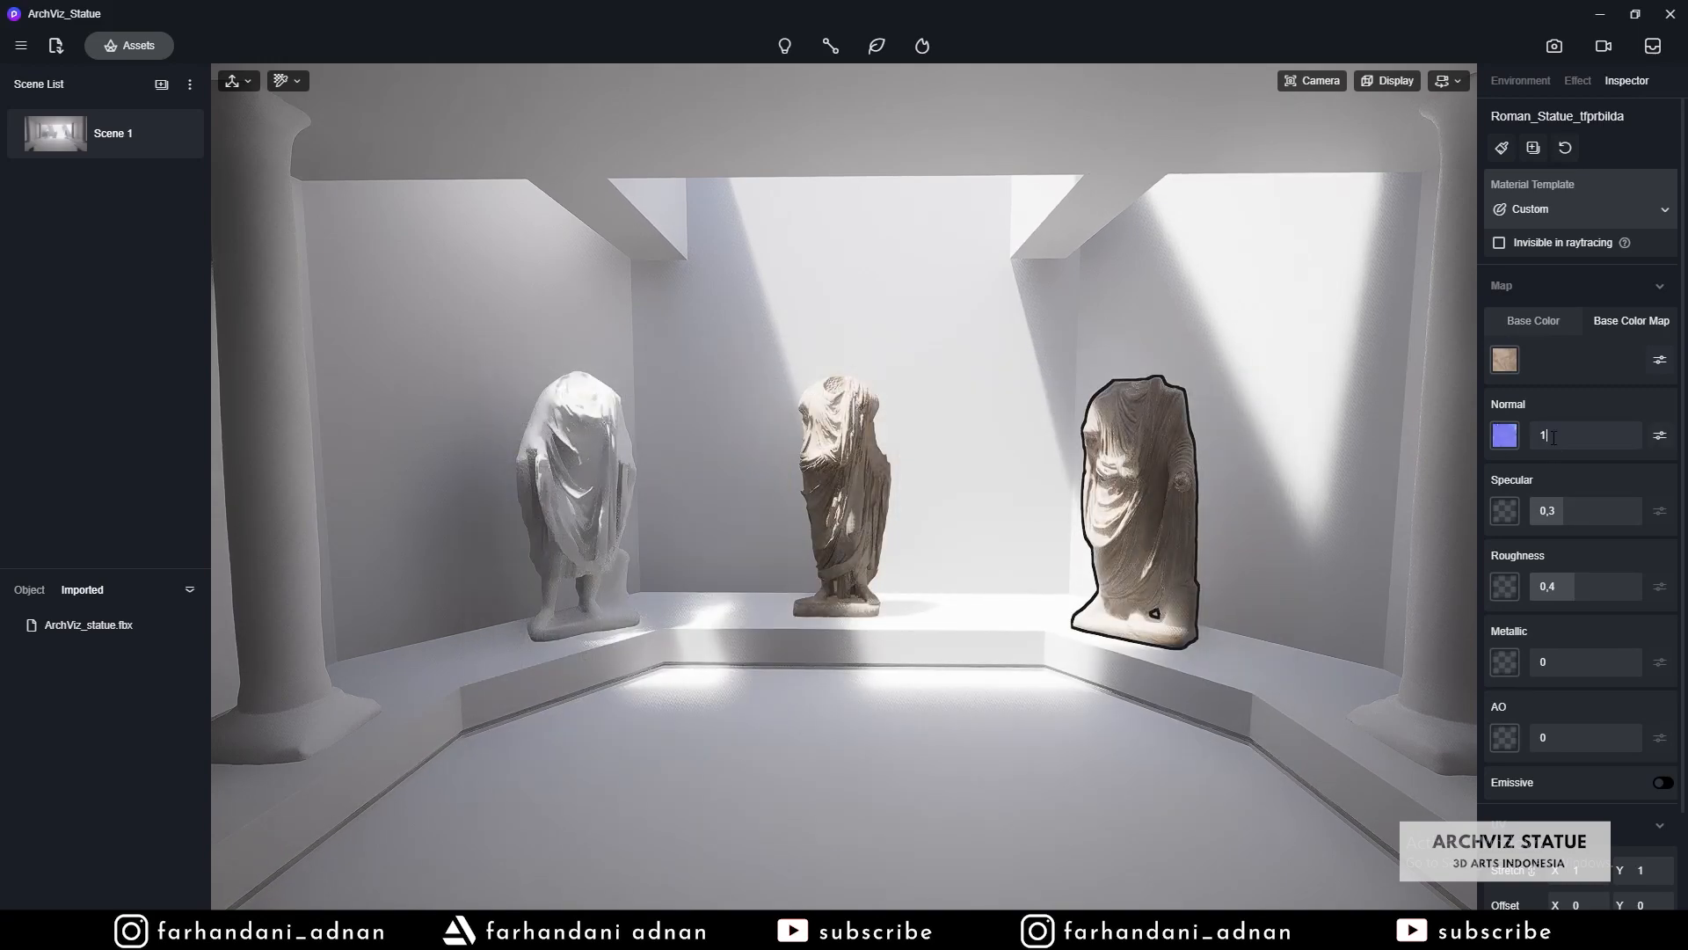
- Load tfprbilda_2K_Roughness.jpg as the right statue's roughness map and set the roughness to 0,8
{"action": "left_click", "coordinate": [1509, 578]}
{"action": "double_click", "coordinate": [1184, 494]}
{"action": "left_click", "coordinate": [1551, 586]}
{"action": "type", "text": "0,8"}
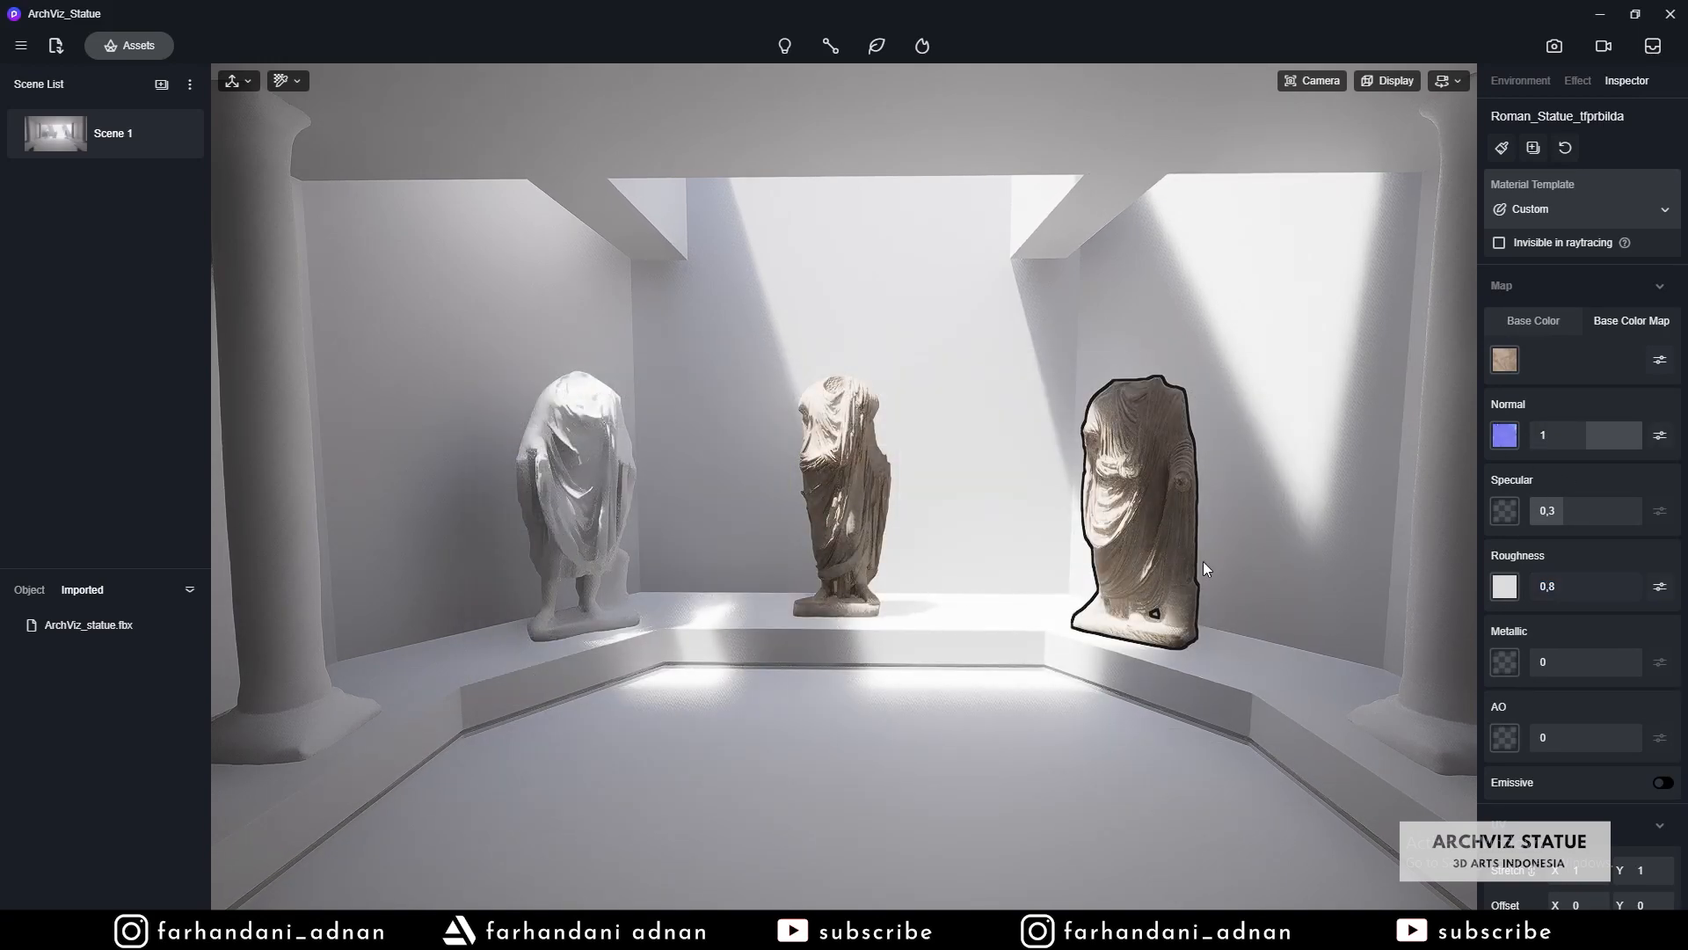
- Pick the left statue's material and load the Albedo and Normal_LOD0 images from the stone_carved_Kiri_tgeodcxda folder as its base color and normal maps
{"action": "left_click", "coordinate": [584, 475]}
{"action": "left_click", "coordinate": [1504, 436]}
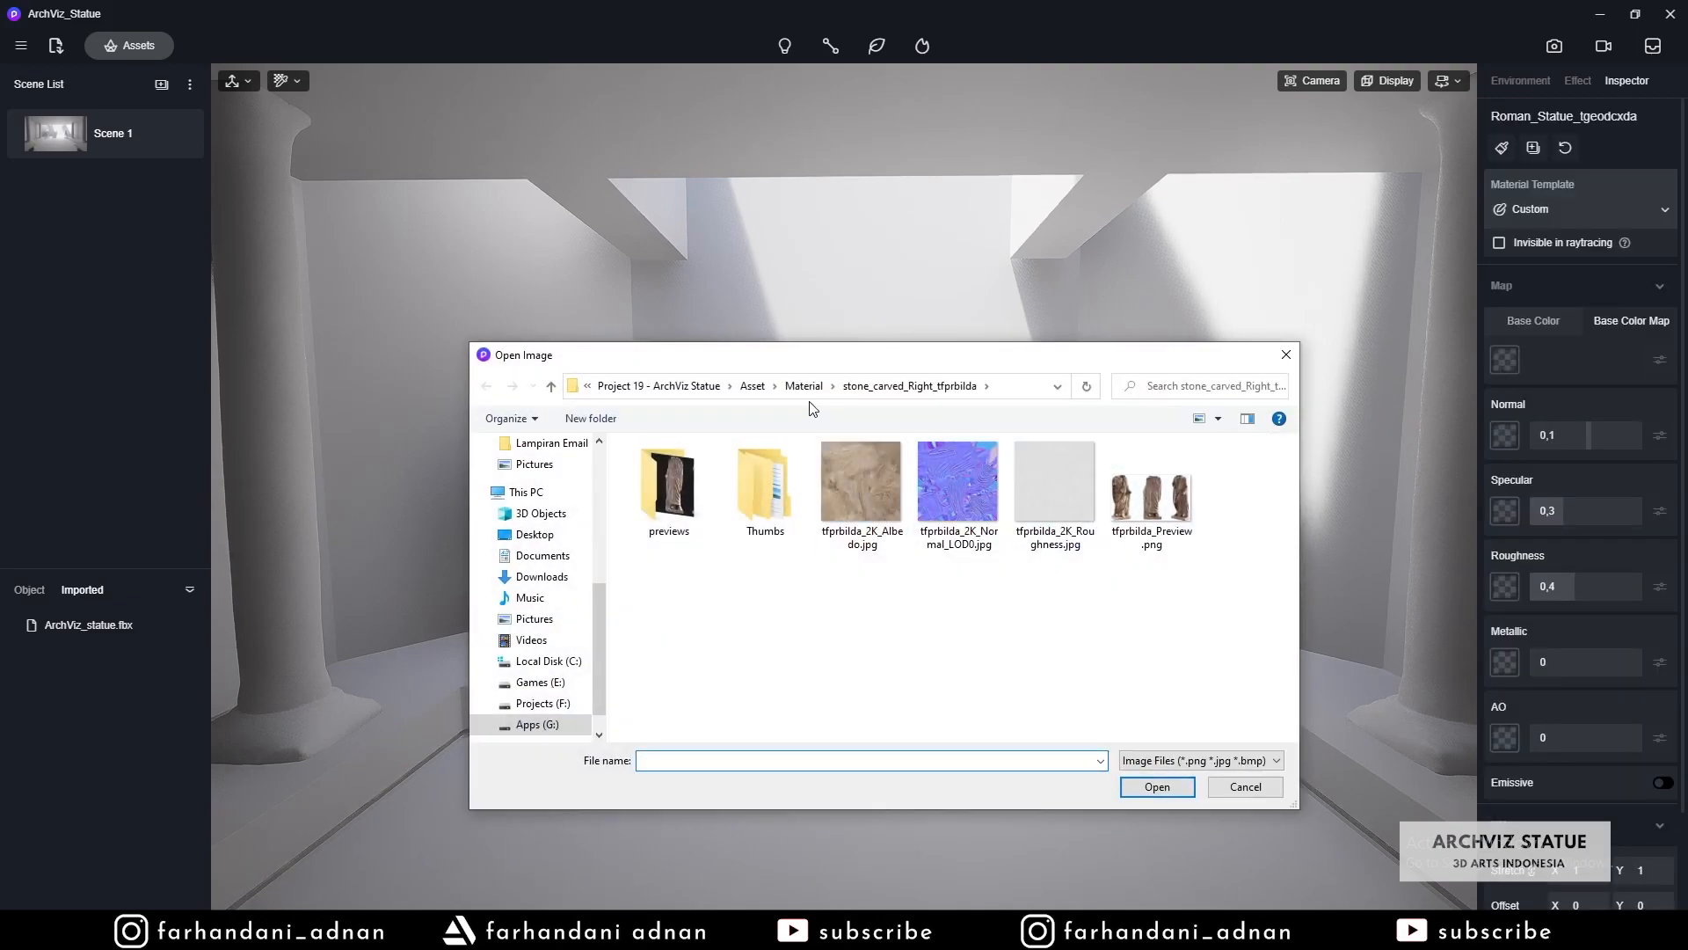
{"action": "double_click", "coordinate": [896, 505]}
{"action": "double_click", "coordinate": [862, 482]}
{"action": "left_click", "coordinate": [1505, 436]}
{"action": "left_click", "coordinate": [958, 482]}
{"action": "double_click", "coordinate": [987, 480]}
- Load tgeodcxda_2K_Roughness.jpg as the left statue's roughness map and set the roughness to 0,8
{"action": "left_click", "coordinate": [1505, 586]}
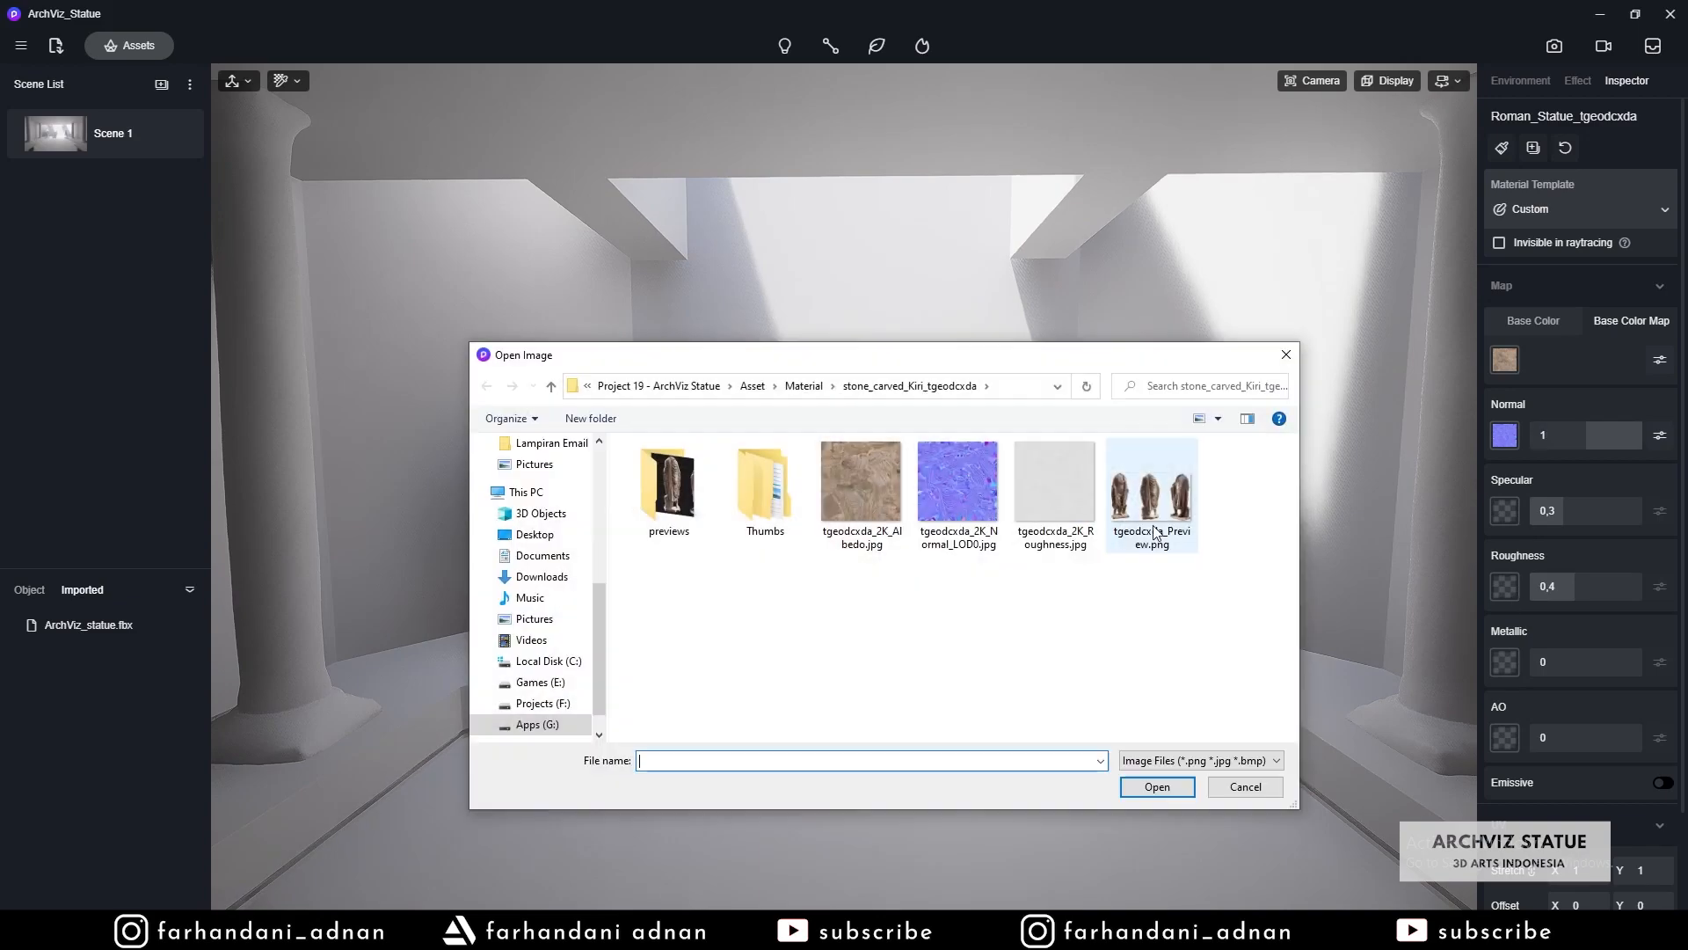
{"action": "double_click", "coordinate": [1027, 494]}
{"action": "left_click", "coordinate": [1546, 584]}
{"action": "type", "text": "0,8"}
- Set the specular of the left statue's material to 0,5 and open the right statue's specular value for editing
{"action": "left_click", "coordinate": [1547, 510]}
{"action": "type", "text": "0,5"}
{"action": "left_click", "coordinate": [1152, 512]}
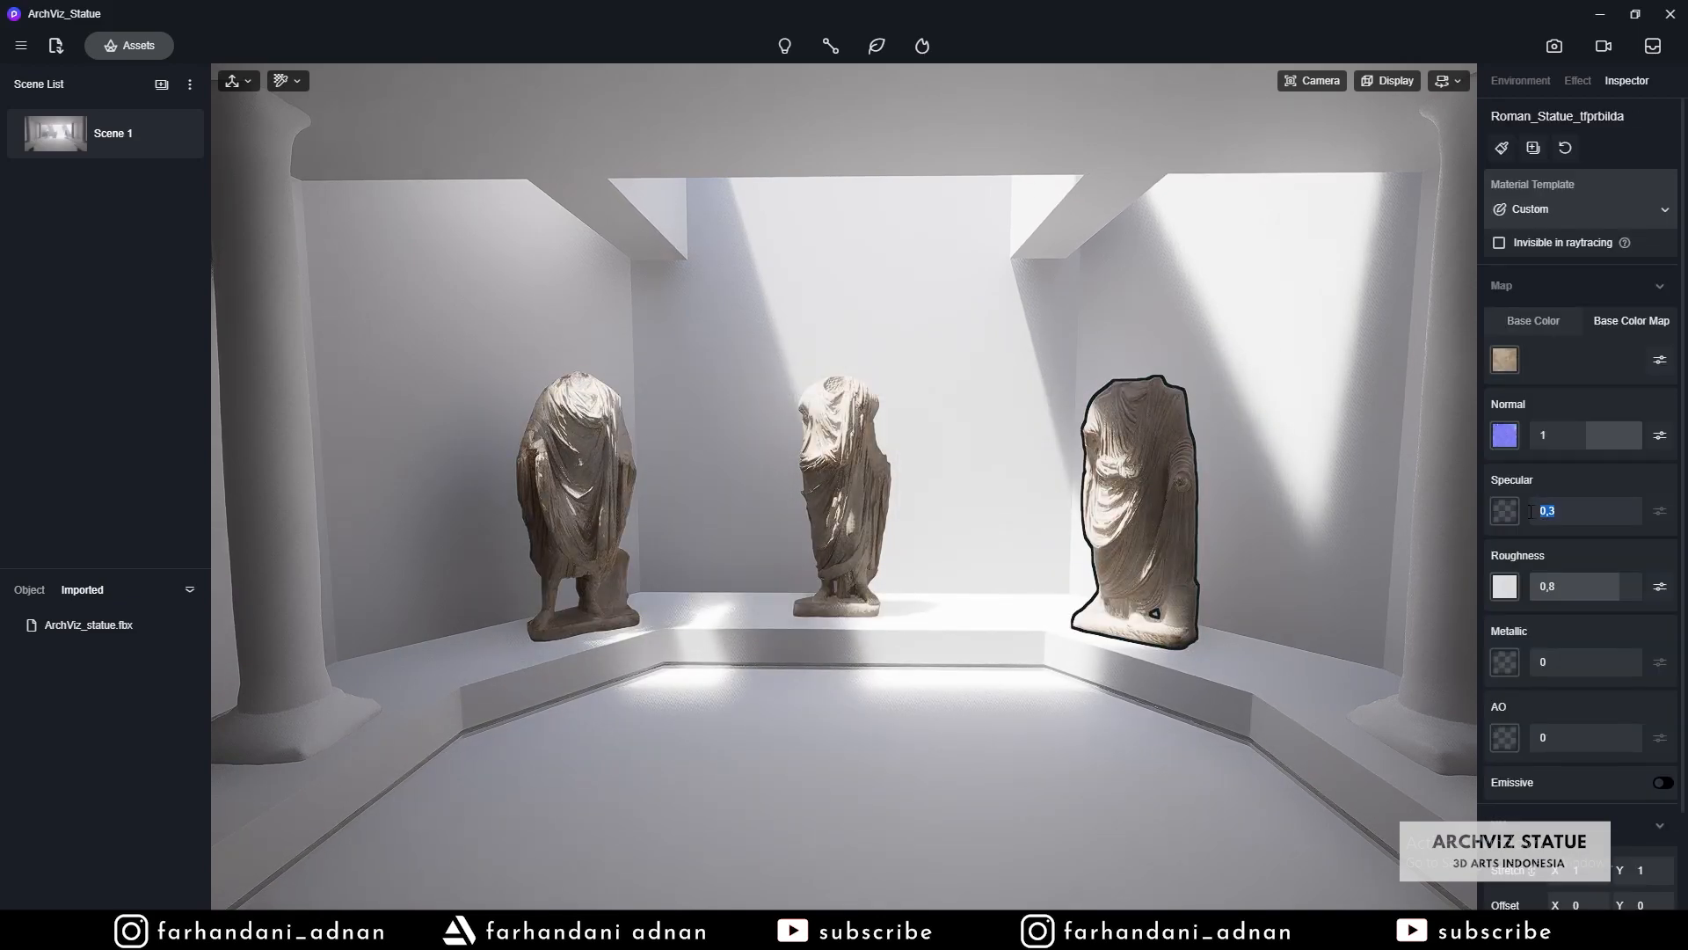
- Load a concrete albedo image from the Material folder as the base color map of the wall and ceiling material
{"action": "left_click", "coordinate": [999, 401]}
{"action": "left_click", "coordinate": [994, 660]}
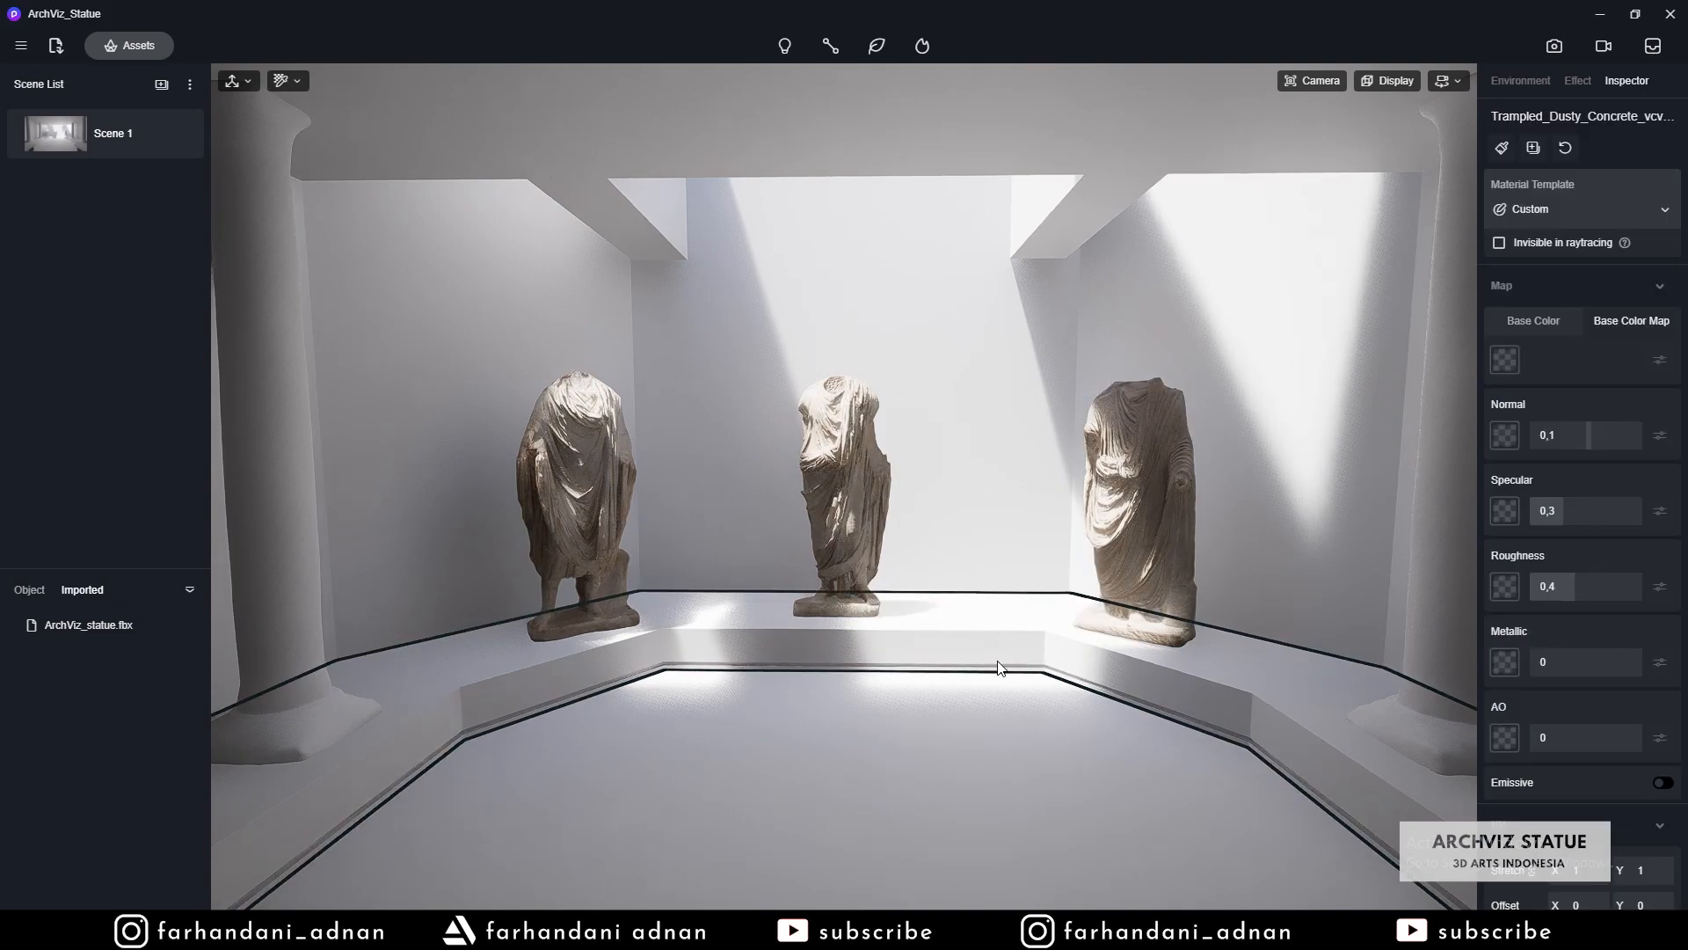
{"action": "left_click", "coordinate": [1506, 361]}
{"action": "left_click", "coordinate": [804, 386]}
{"action": "double_click", "coordinate": [788, 488]}
{"action": "left_click", "coordinate": [868, 480]}
{"action": "double_click", "coordinate": [868, 480]}
- Set the UV stretch of the walls' concrete material to 0,74 and its X offset to 0,83
{"action": "scroll", "coordinate": [1585, 797], "scroll_direction": "down", "scroll_amount": 2}
{"action": "left_click_drag", "start_coordinate": [1581, 753], "coordinate": [1644, 779]}
{"action": "key", "text": "i"}
{"action": "left_click", "coordinate": [913, 587]}
- Load the normal and roughness maps into the walls' concrete material and set its roughness to 0,9
{"action": "left_click", "coordinate": [1505, 318]}
{"action": "double_click", "coordinate": [1048, 479]}
{"action": "left_click", "coordinate": [1509, 466]}
{"action": "double_click", "coordinate": [960, 493]}
{"action": "left_click", "coordinate": [1556, 471]}
{"action": "type", "text": ".8"}
{"action": "key", "text": "Return"}
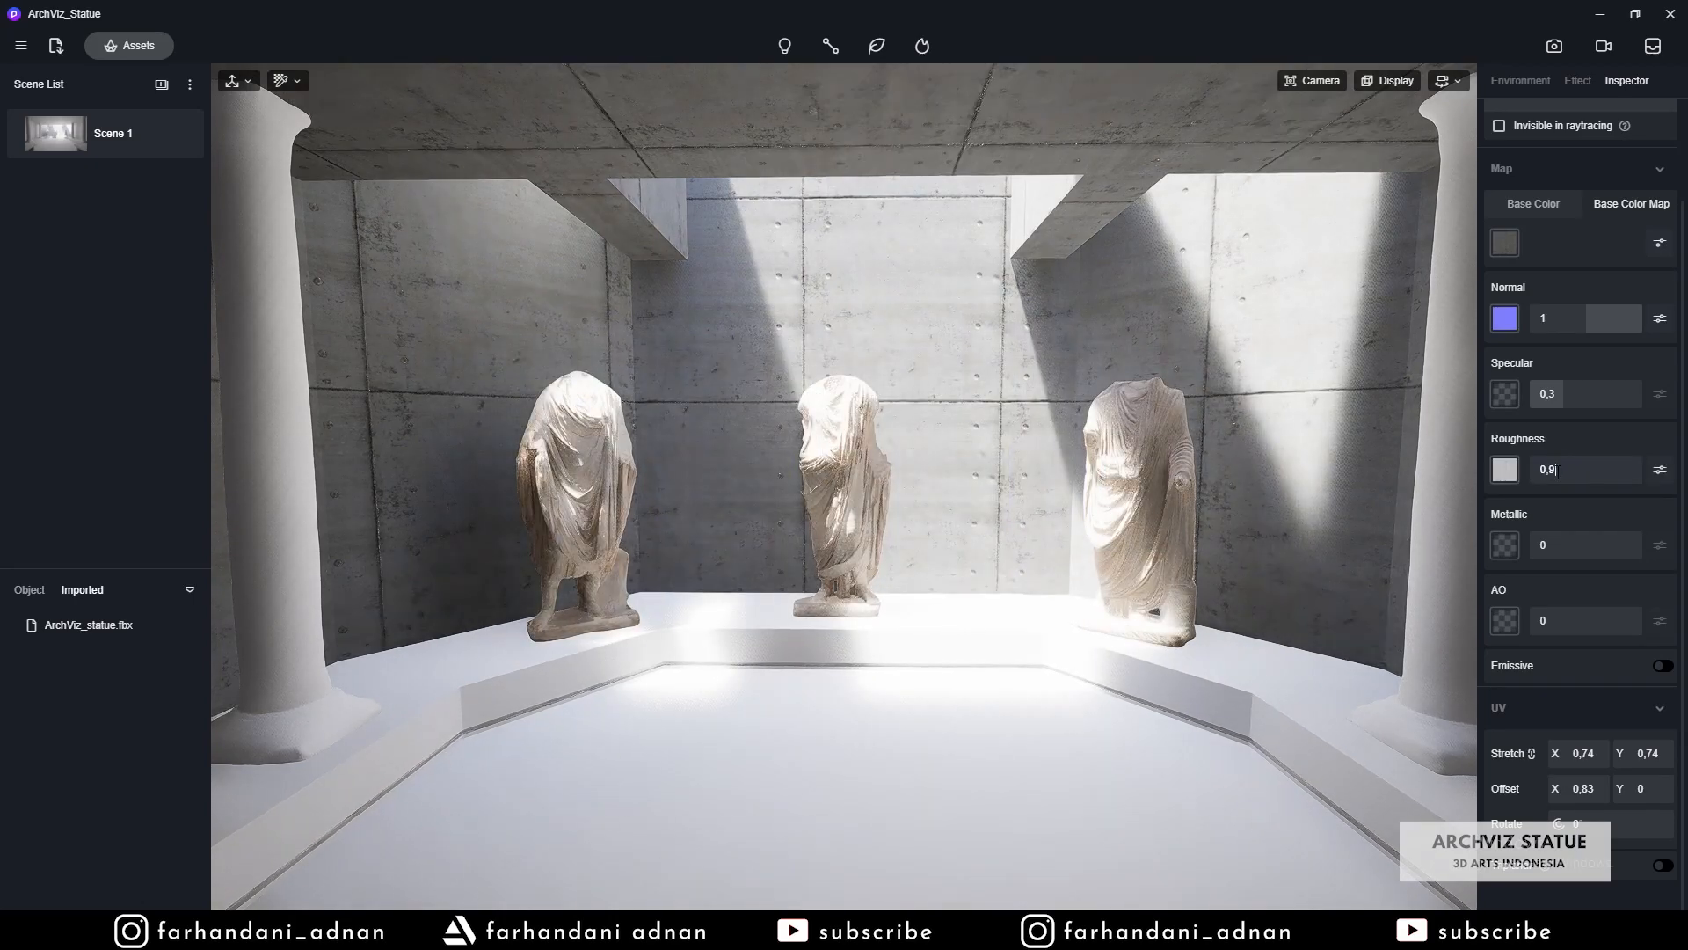
- Set the specular of the walls' concrete material to 0,5, and load an AO map with strength 1
{"action": "left_click", "coordinate": [1550, 394]}
{"action": "type", "text": "0,5"}
{"action": "left_click", "coordinate": [1500, 634]}
{"action": "double_click", "coordinate": [954, 485]}
{"action": "left_click", "coordinate": [1545, 620]}
{"action": "type", "text": "1"}
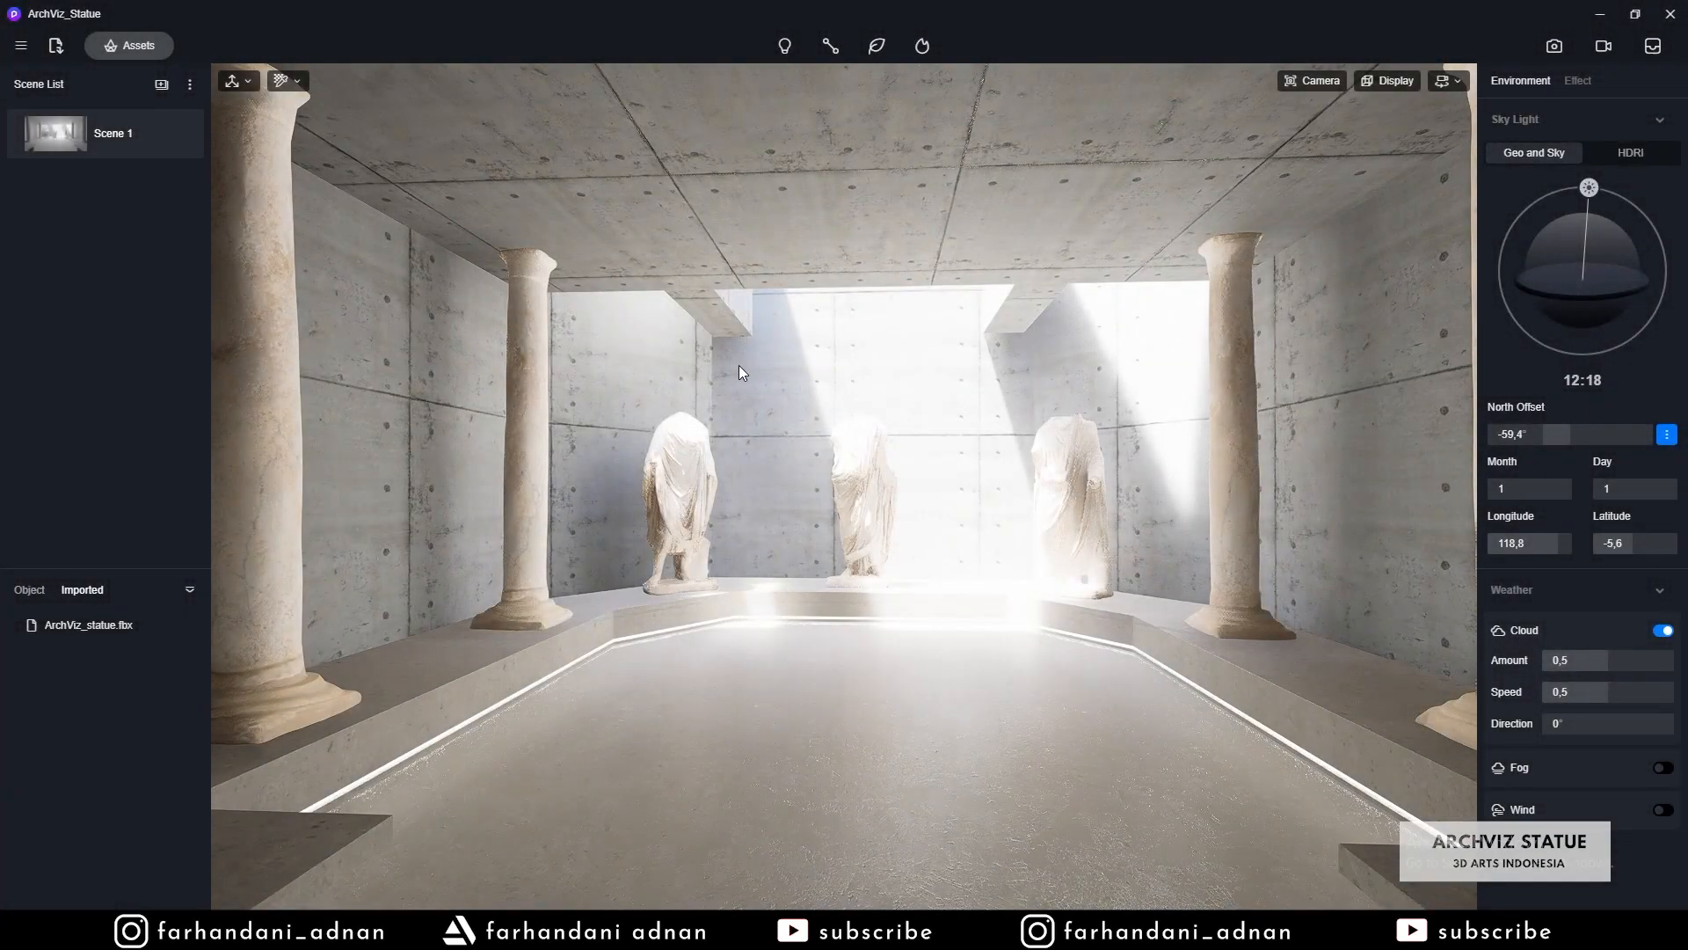
- Update Scene 1 with the current view and pull the camera back to frame both rows of columns and the benches
{"action": "left_click", "coordinate": [177, 132]}
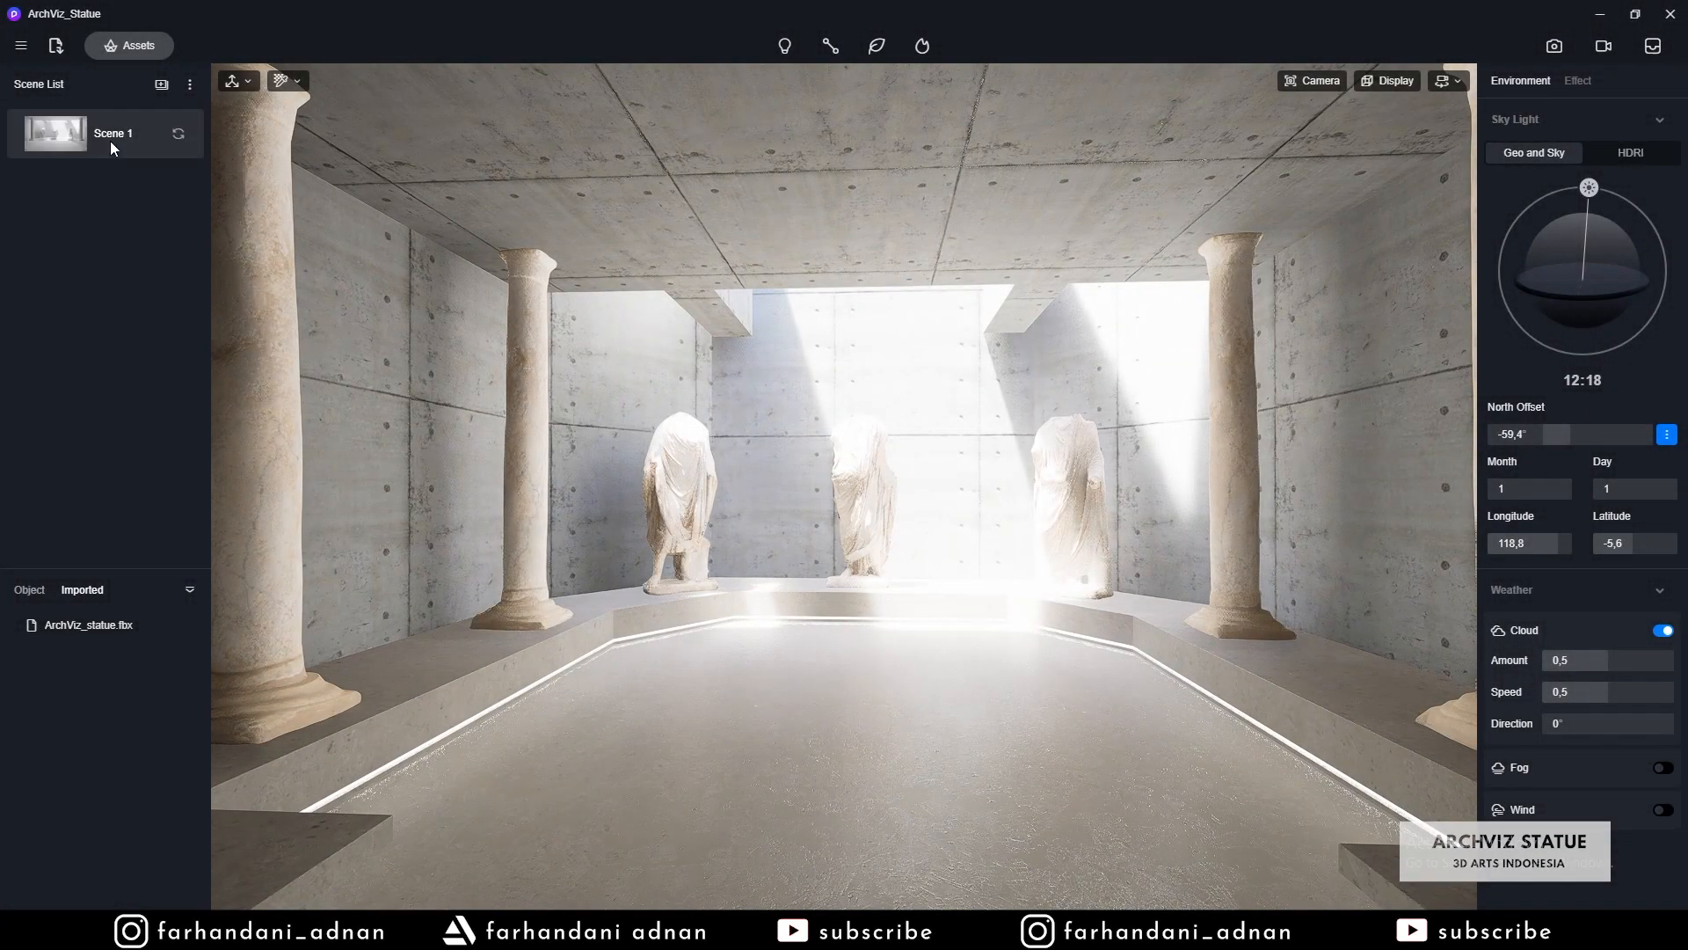
{"action": "scroll", "coordinate": [838, 322], "scroll_direction": "down", "scroll_amount": 1}
{"action": "scroll", "coordinate": [838, 322], "scroll_direction": "down", "scroll_amount": 3}
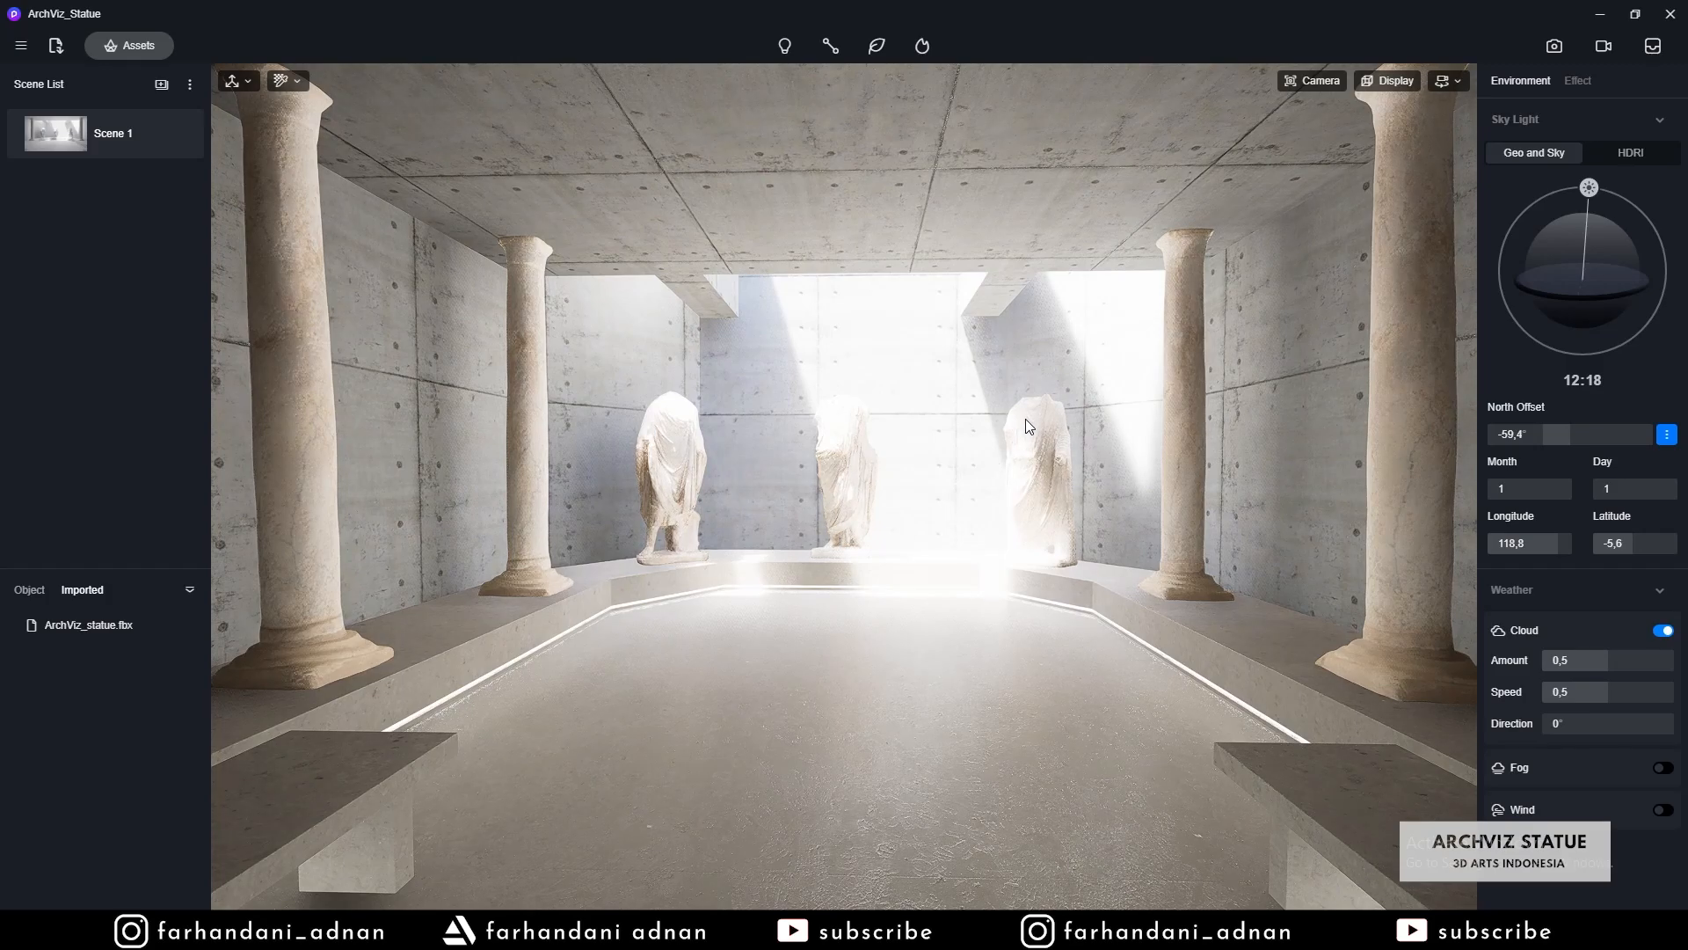
- Lower the post-processing highlight to 0,18 and the shadow to 0,36
{"action": "left_click", "coordinate": [1575, 82]}
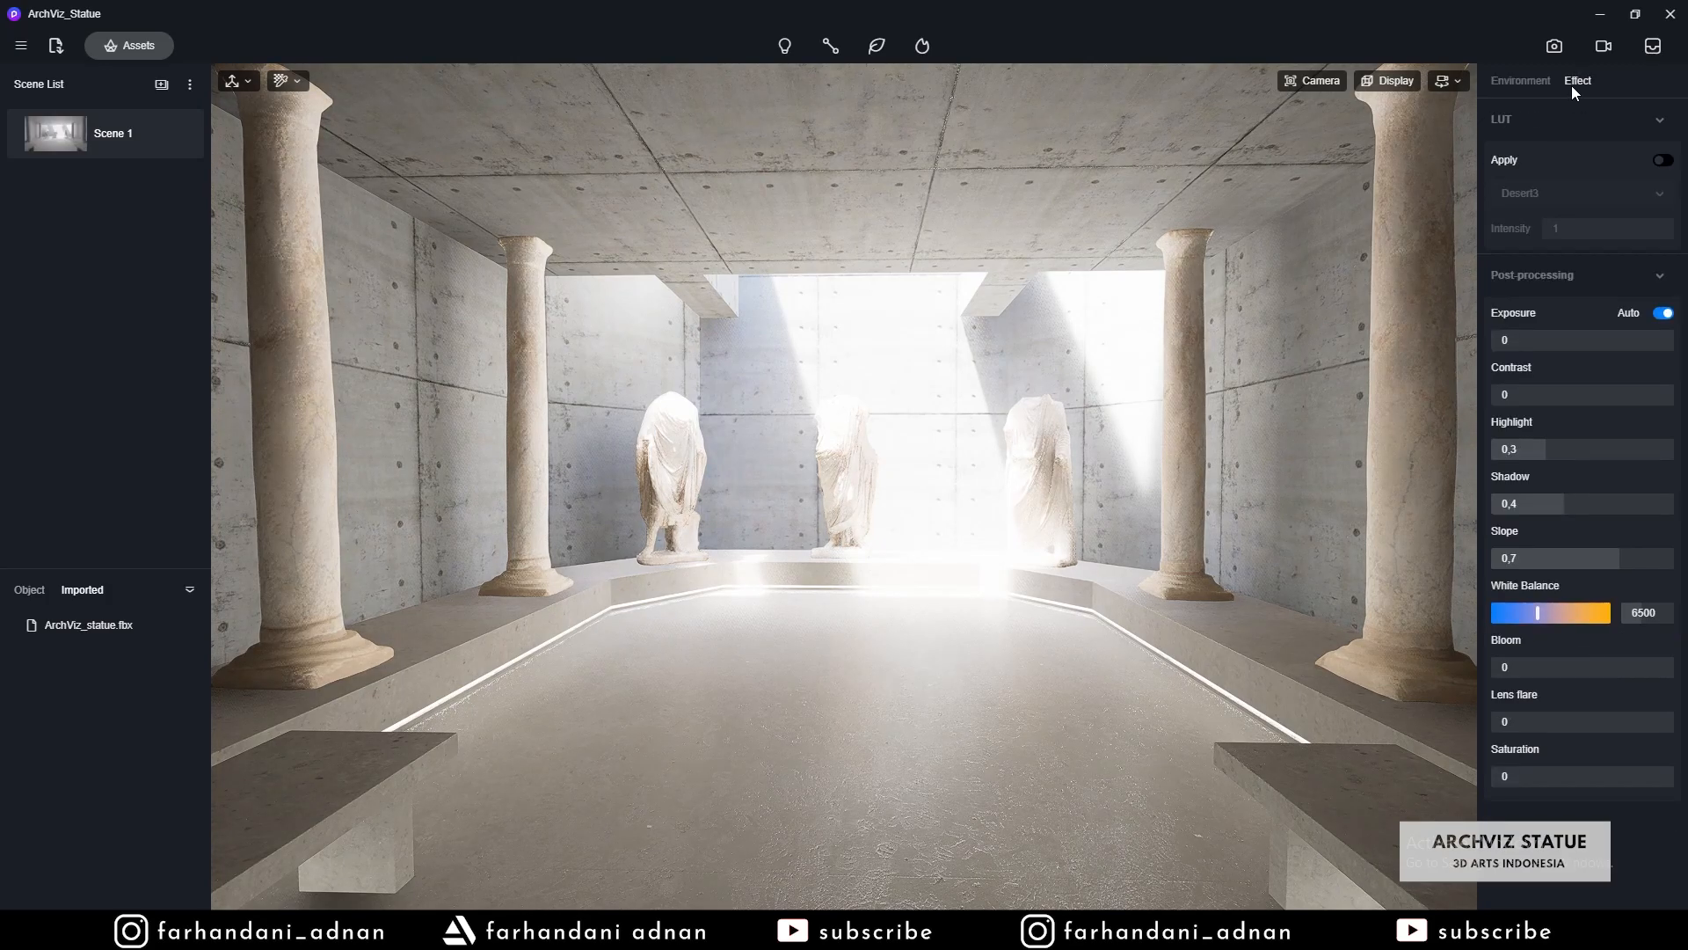
{"action": "left_click", "coordinate": [1519, 81]}
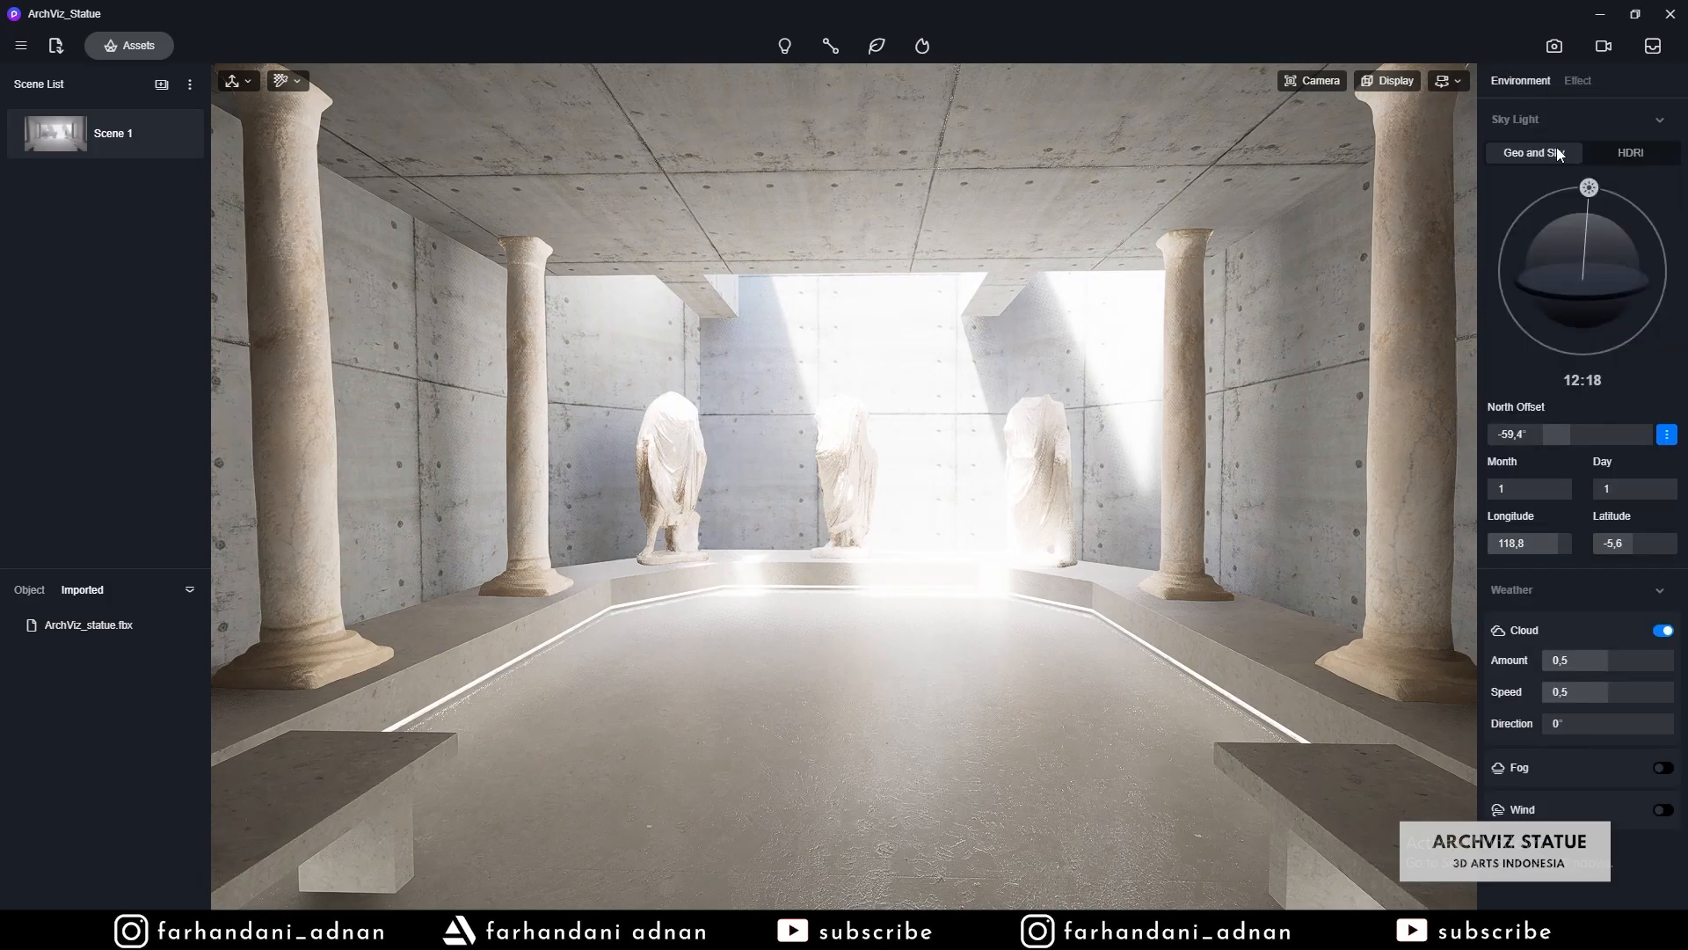
{"action": "left_click", "coordinate": [1586, 82]}
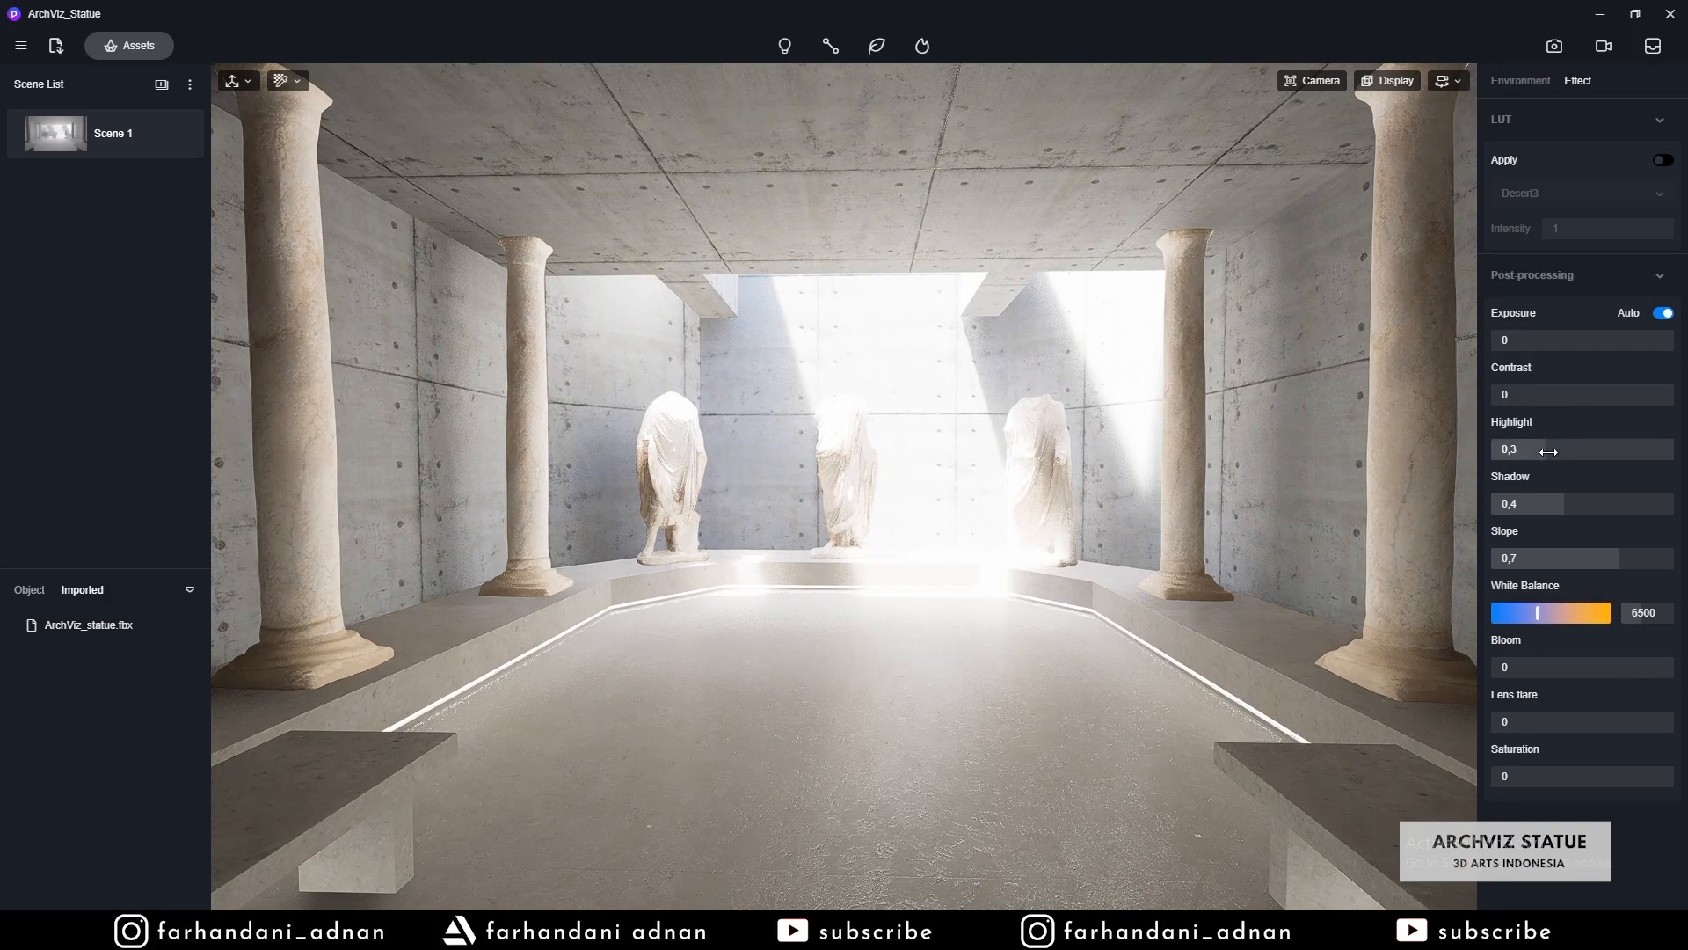
{"action": "left_click_drag", "start_coordinate": [1549, 452], "coordinate": [1511, 449]}
{"action": "mouse_move", "coordinate": [1567, 504]}
{"action": "left_mouse_down"}
{"action": "mouse_move", "coordinate": [1591, 505]}
{"action": "mouse_move", "coordinate": [1569, 505]}
{"action": "left_mouse_up"}
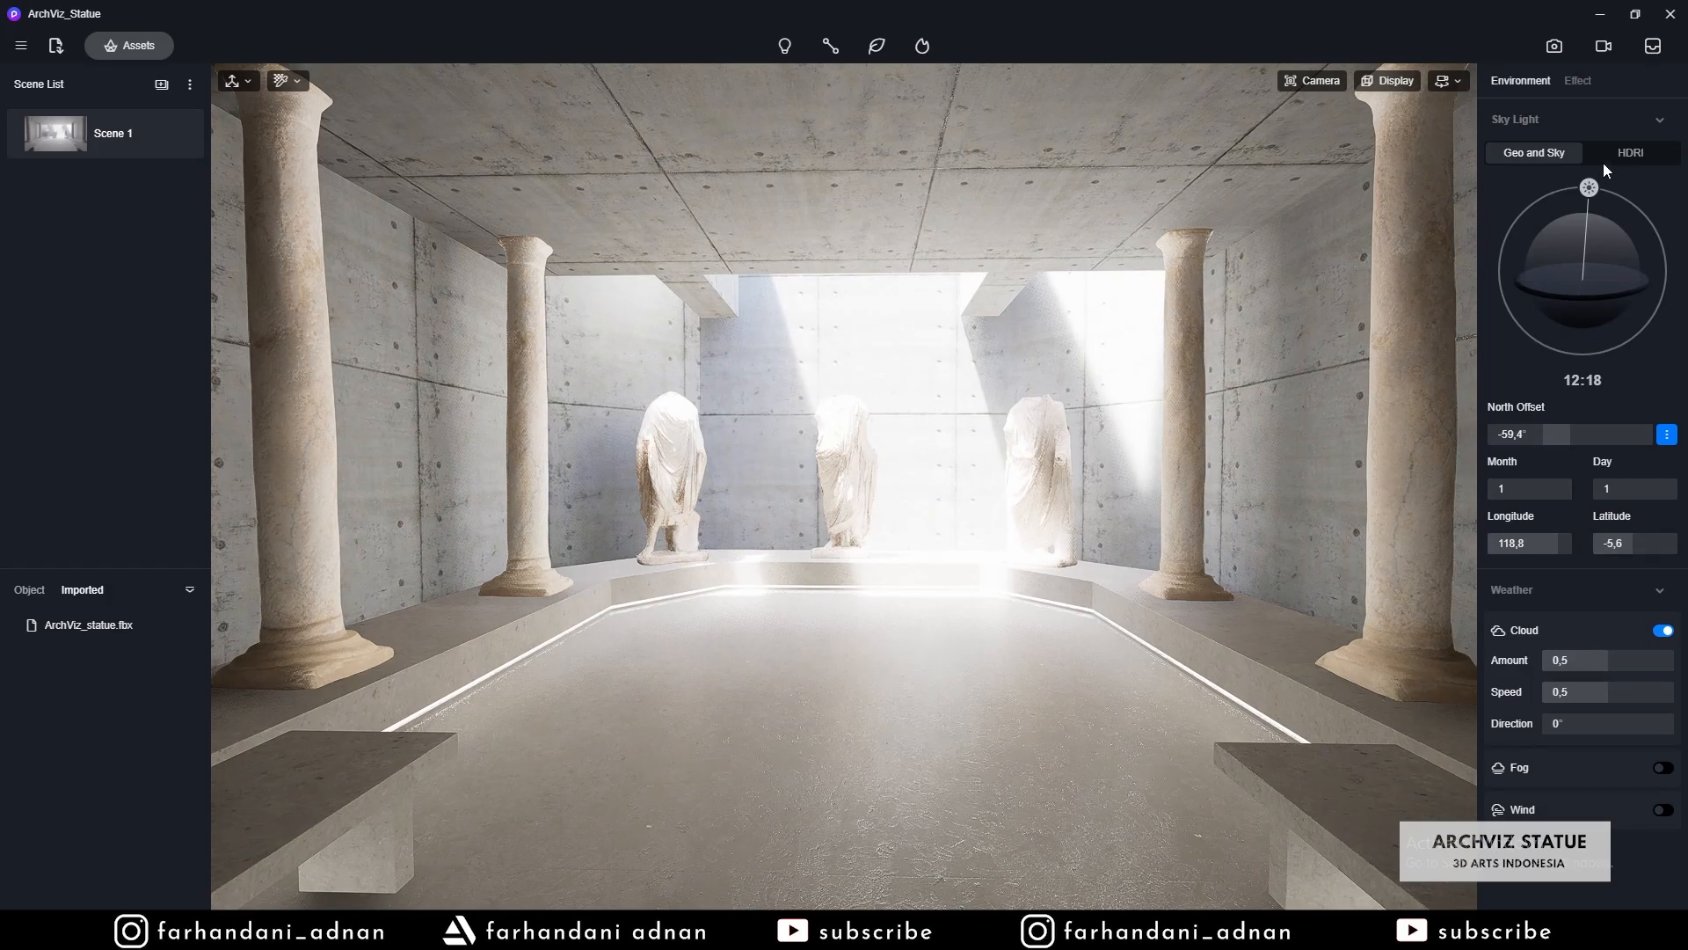
- Set the post-processing slope to 0,5, highlight to 0,13, shadow to 0,4 and contrast to 0
{"action": "left_click", "coordinate": [1579, 81]}
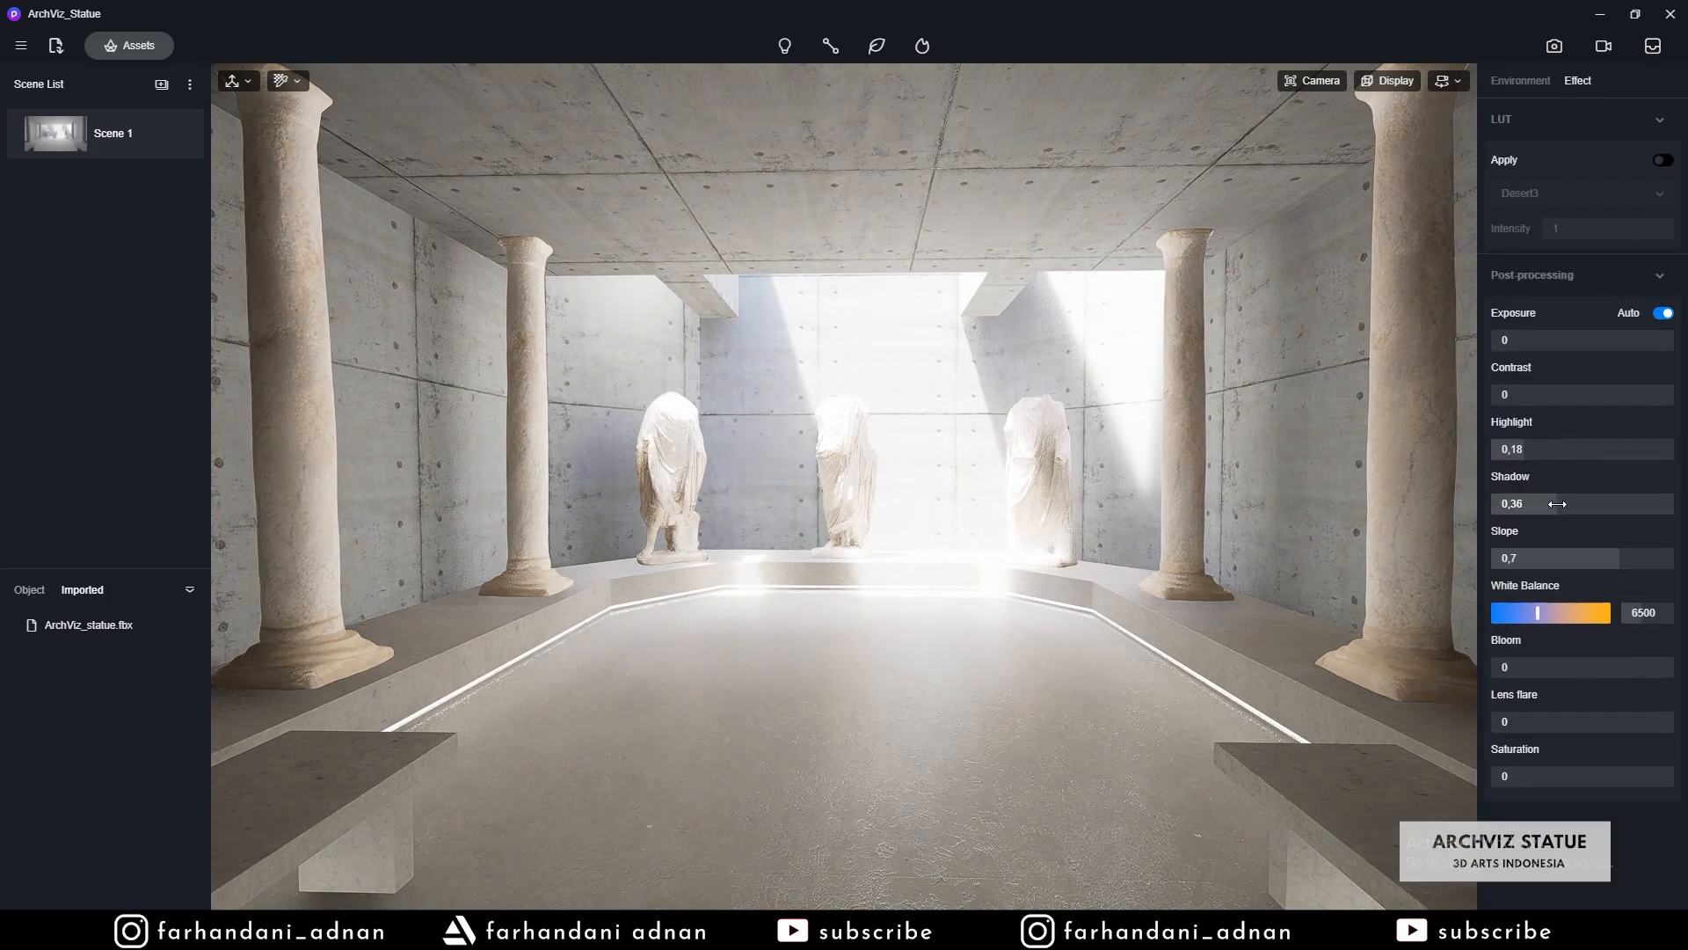
{"action": "left_click_drag", "start_coordinate": [1625, 557], "coordinate": [1583, 564]}
{"action": "left_click_drag", "start_coordinate": [1524, 450], "coordinate": [1584, 399]}
{"action": "left_click", "coordinate": [1583, 401]}
{"action": "left_click", "coordinate": [1509, 396]}
{"action": "type", "text": "0"}
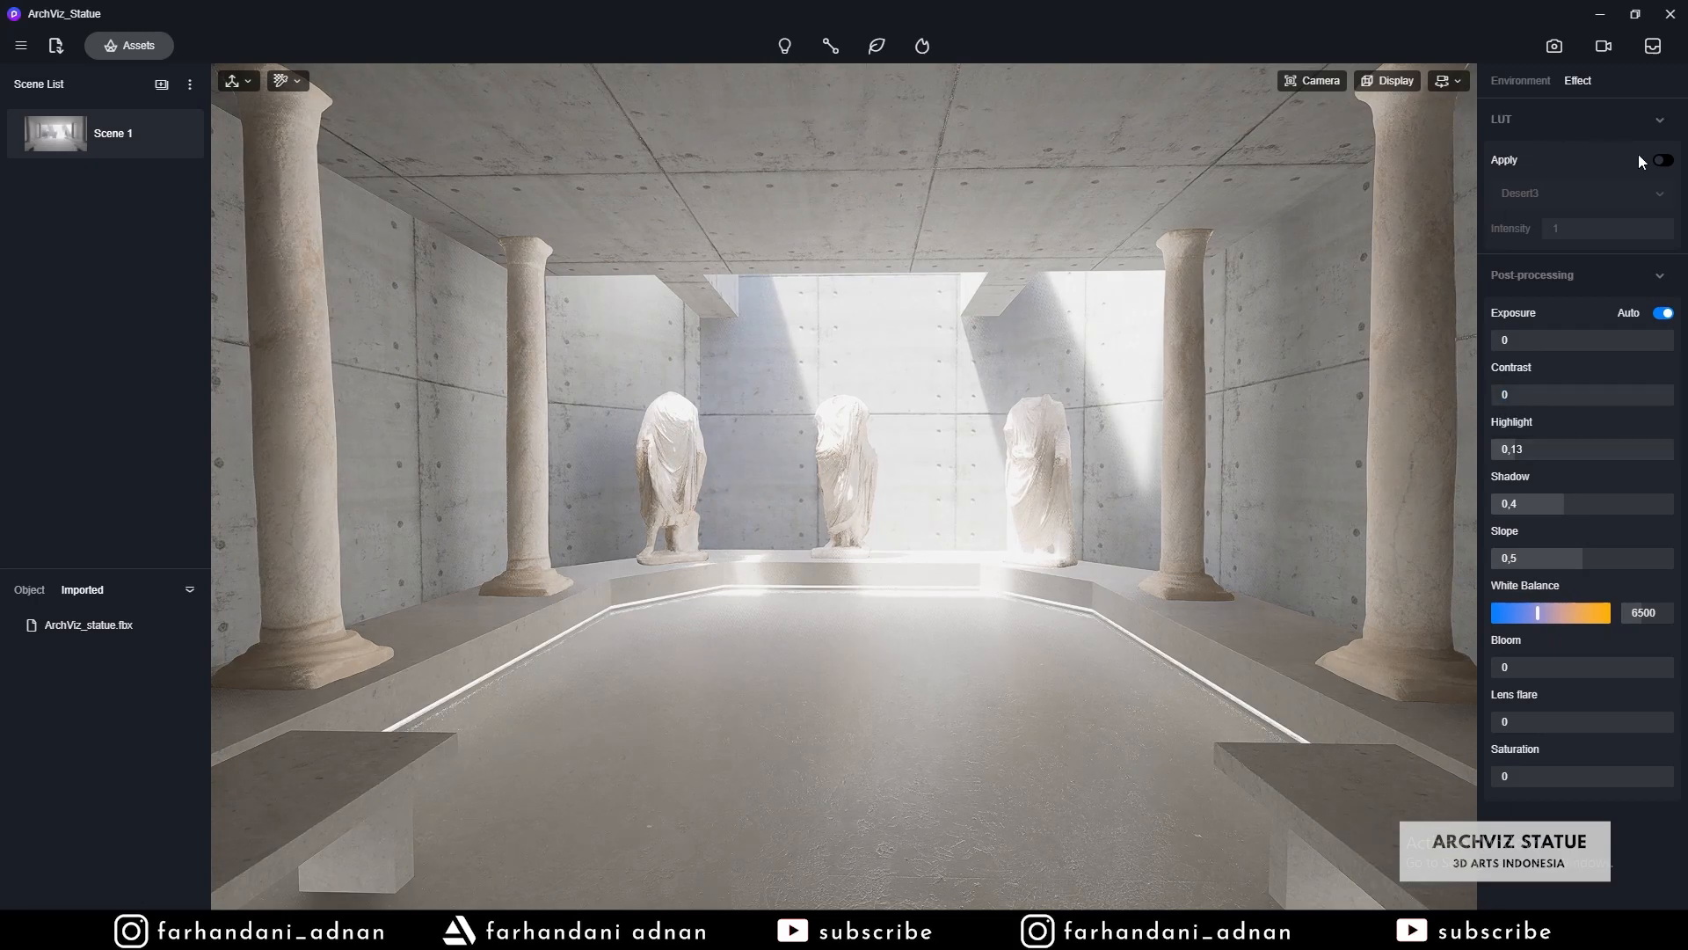
- Try the Desert3, Modern Dystopian Action, Day Night, Vibrance C and Desaturate LUTs on the scene, and switch the LUT off
{"action": "left_click", "coordinate": [1663, 160]}
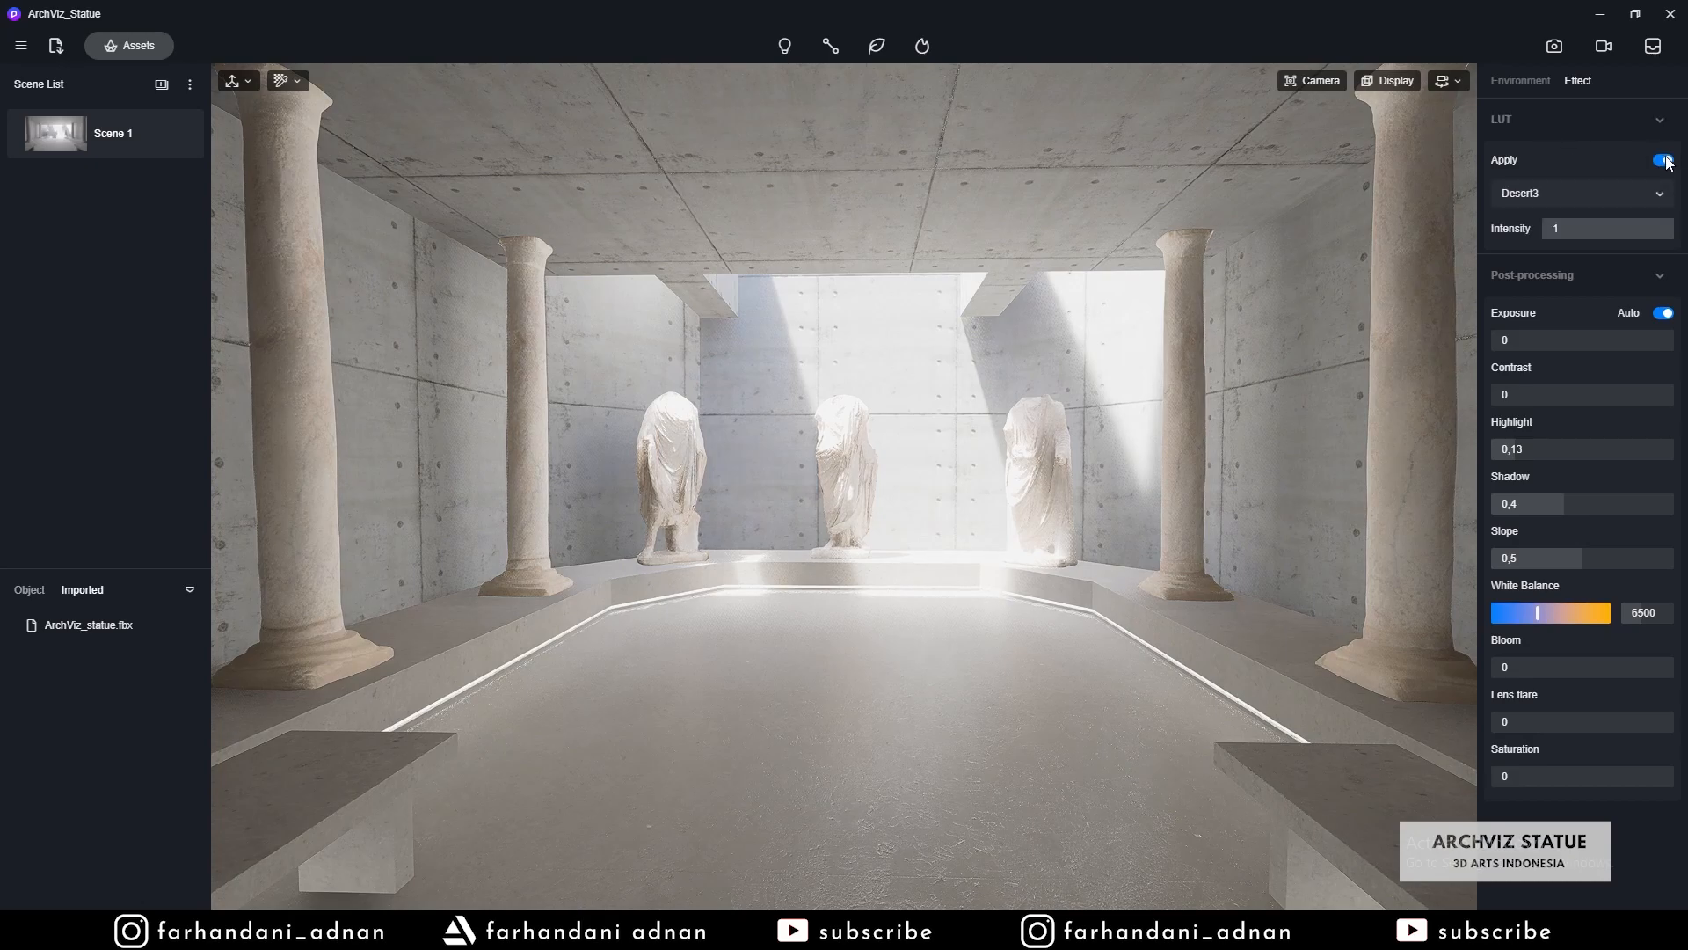
{"action": "left_click", "coordinate": [1543, 196]}
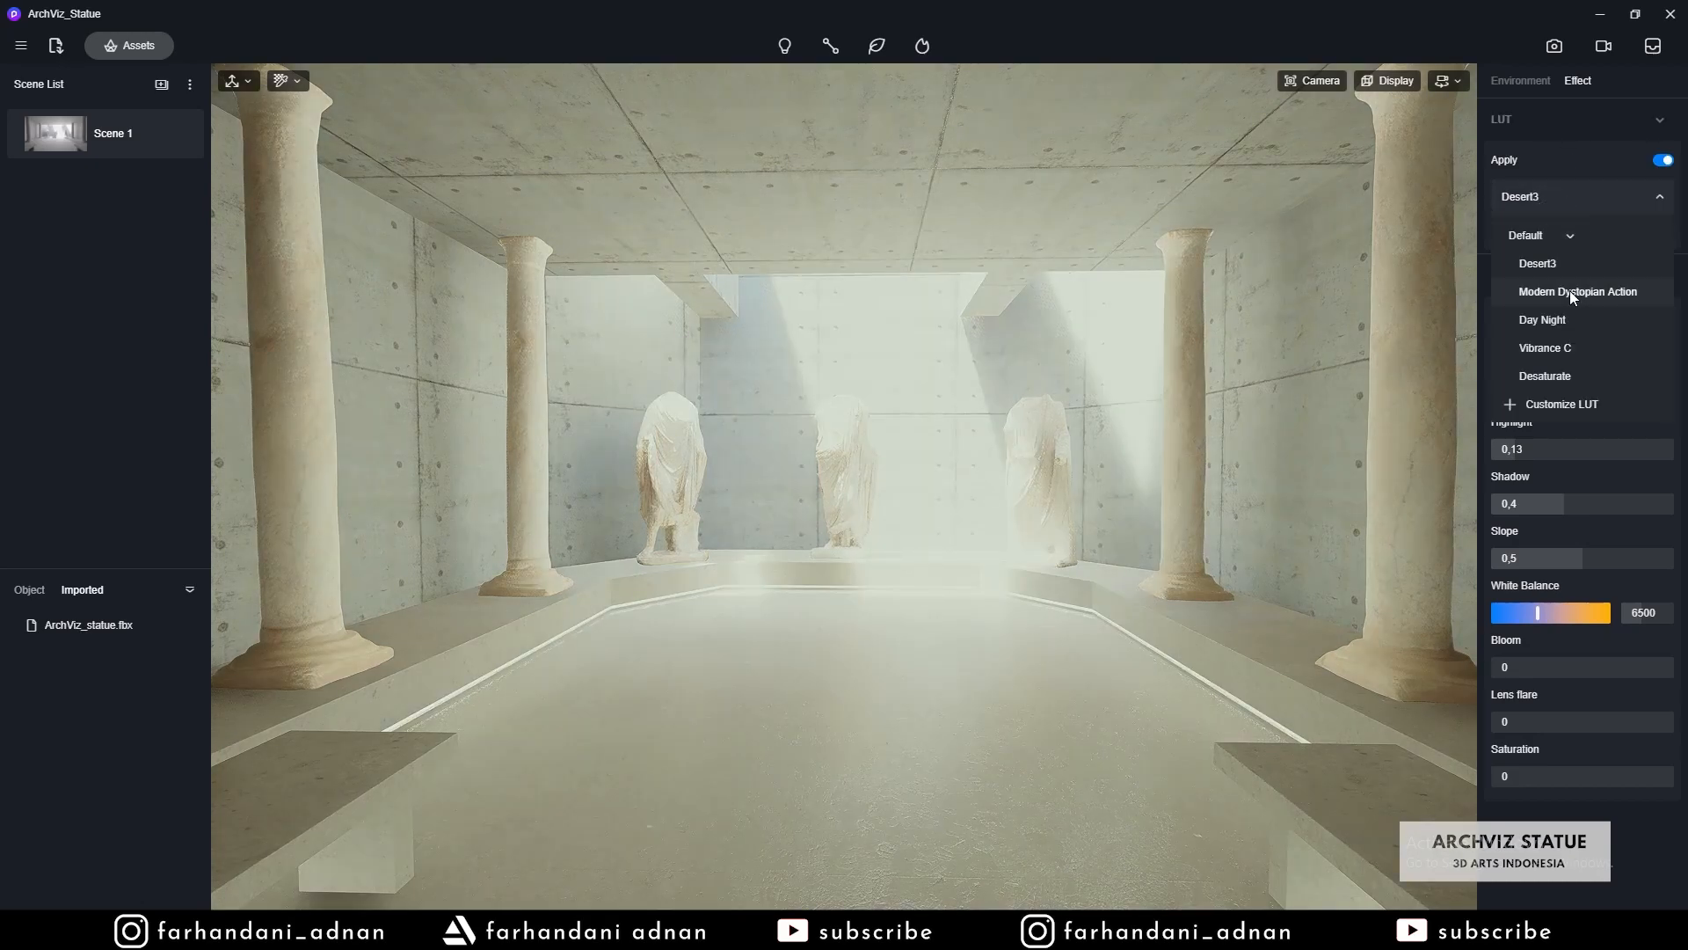
{"action": "left_click", "coordinate": [1554, 263]}
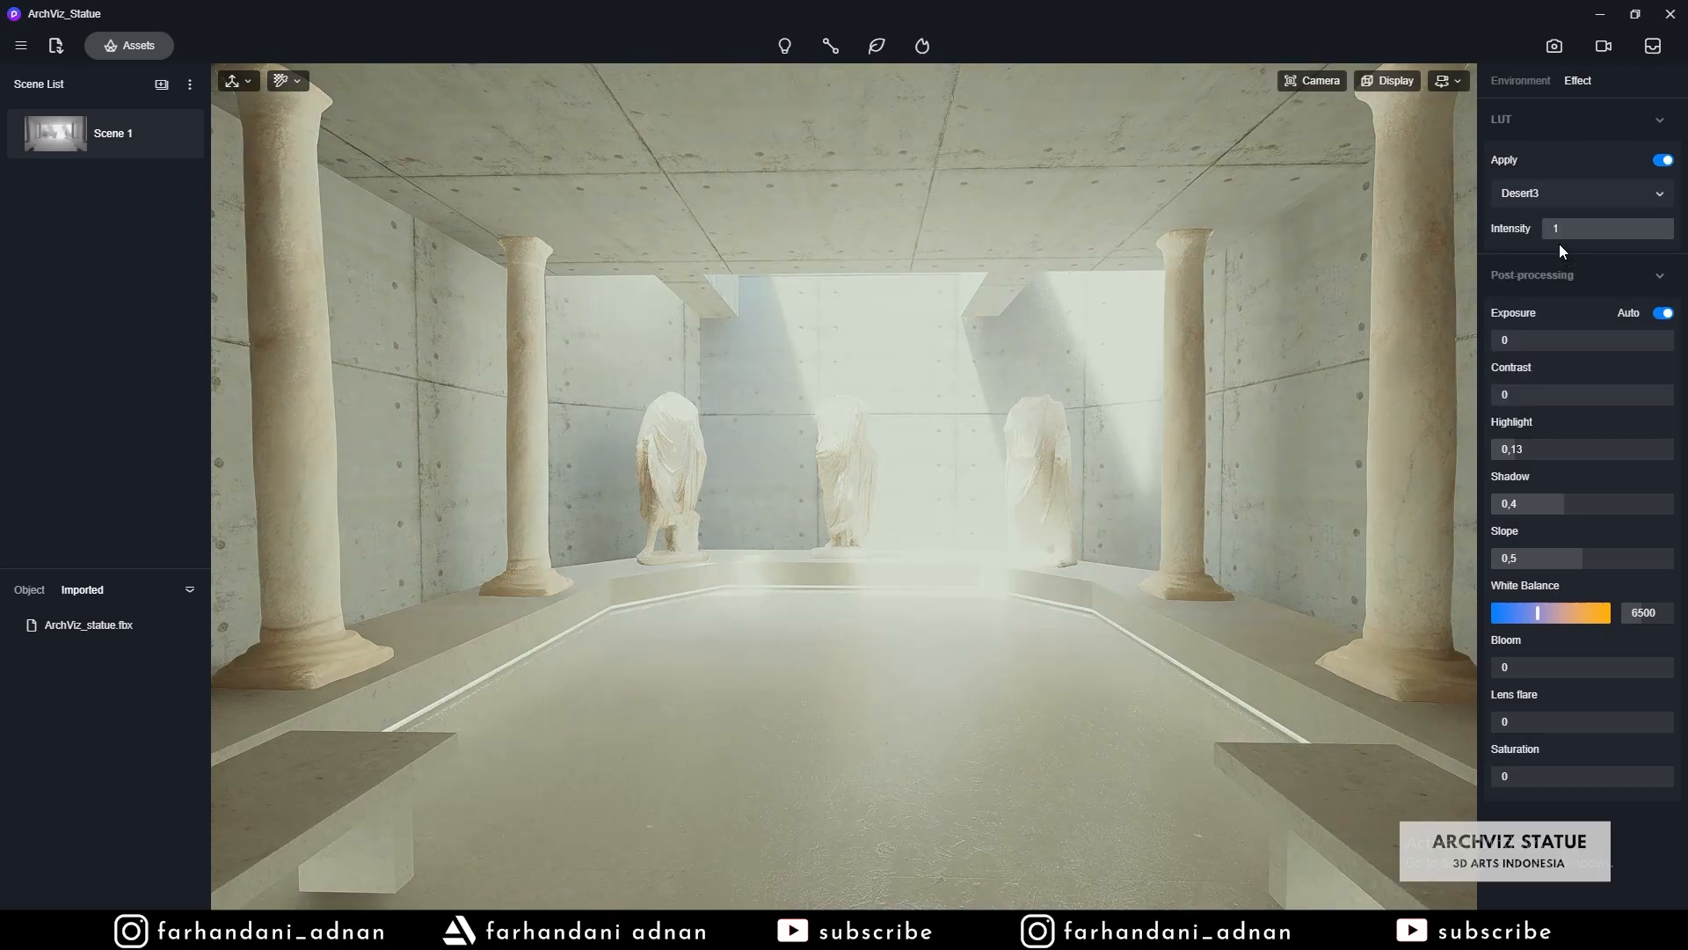
{"action": "left_click", "coordinate": [1590, 206]}
{"action": "left_click", "coordinate": [1571, 292]}
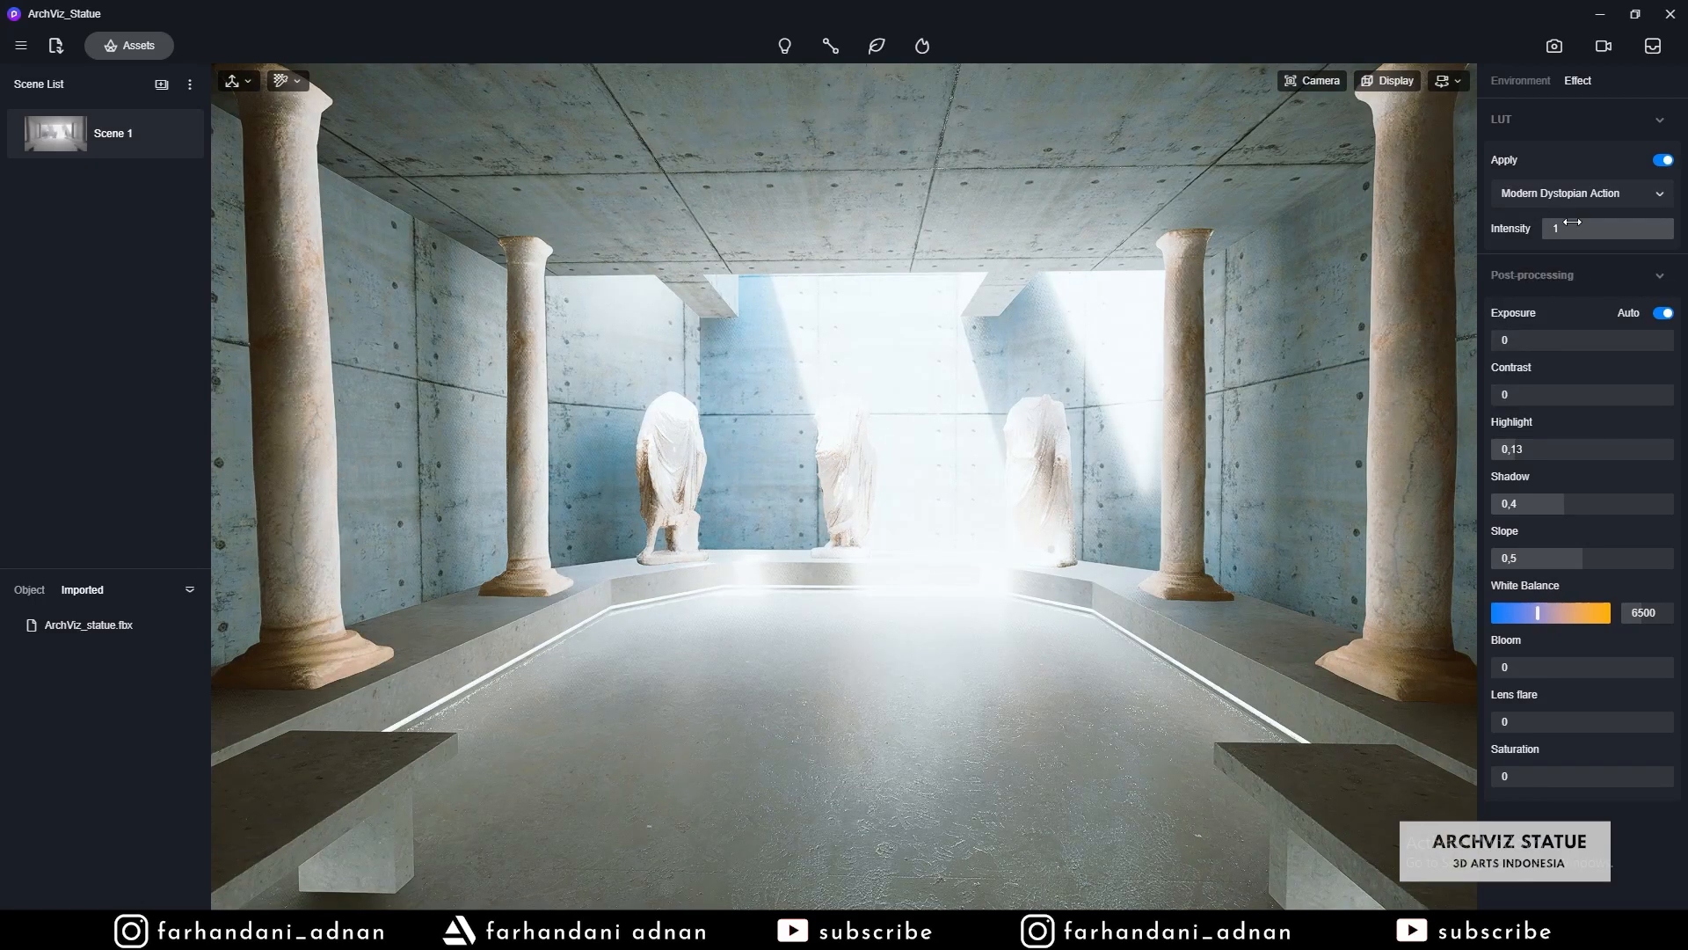
{"action": "left_click", "coordinate": [1574, 201]}
{"action": "left_click", "coordinate": [1579, 320]}
{"action": "left_click", "coordinate": [1570, 204]}
{"action": "left_click", "coordinate": [1560, 348]}
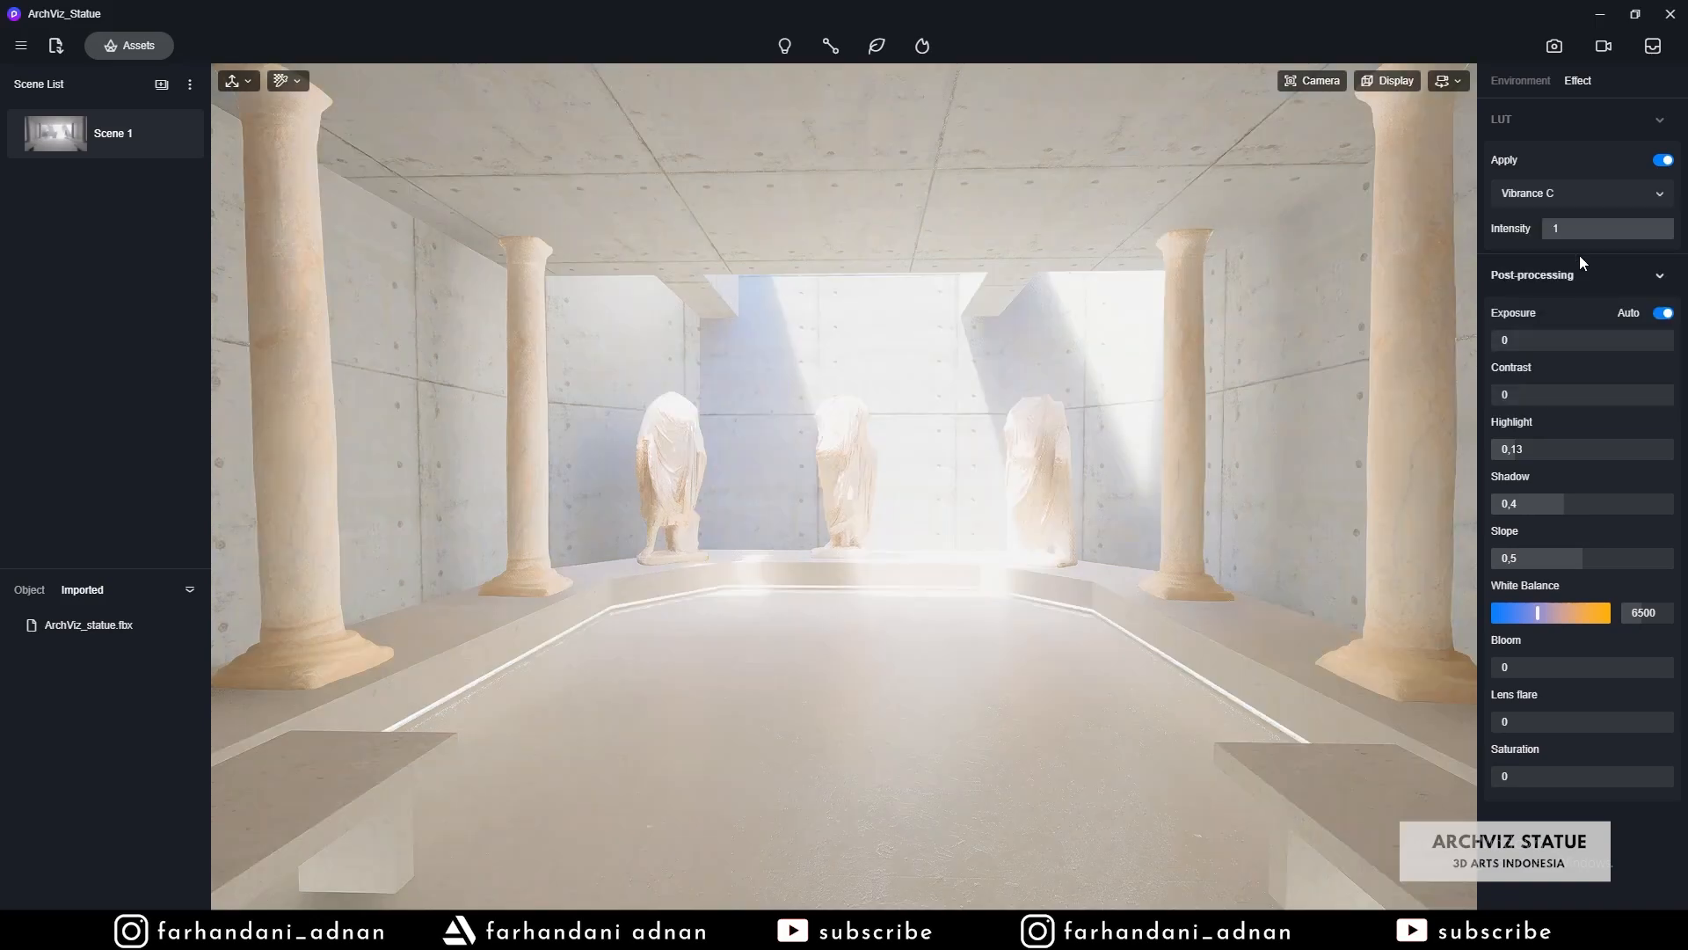
{"action": "left_click", "coordinate": [1576, 208]}
{"action": "left_click", "coordinate": [1562, 377]}
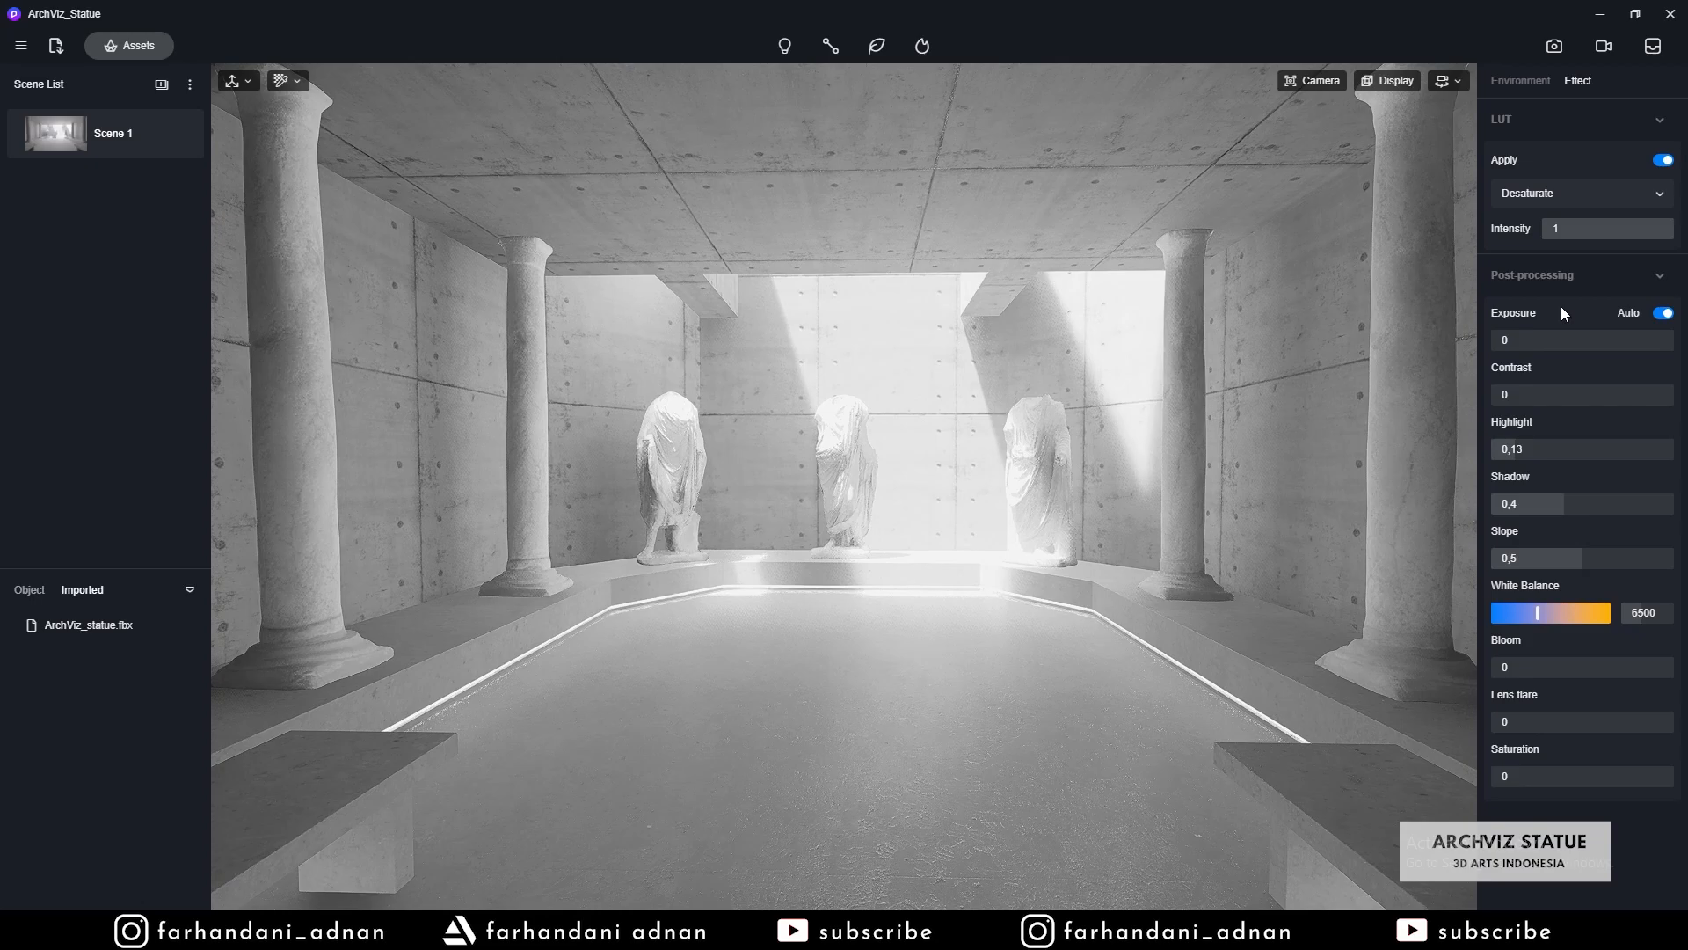
{"action": "left_click", "coordinate": [1653, 161]}
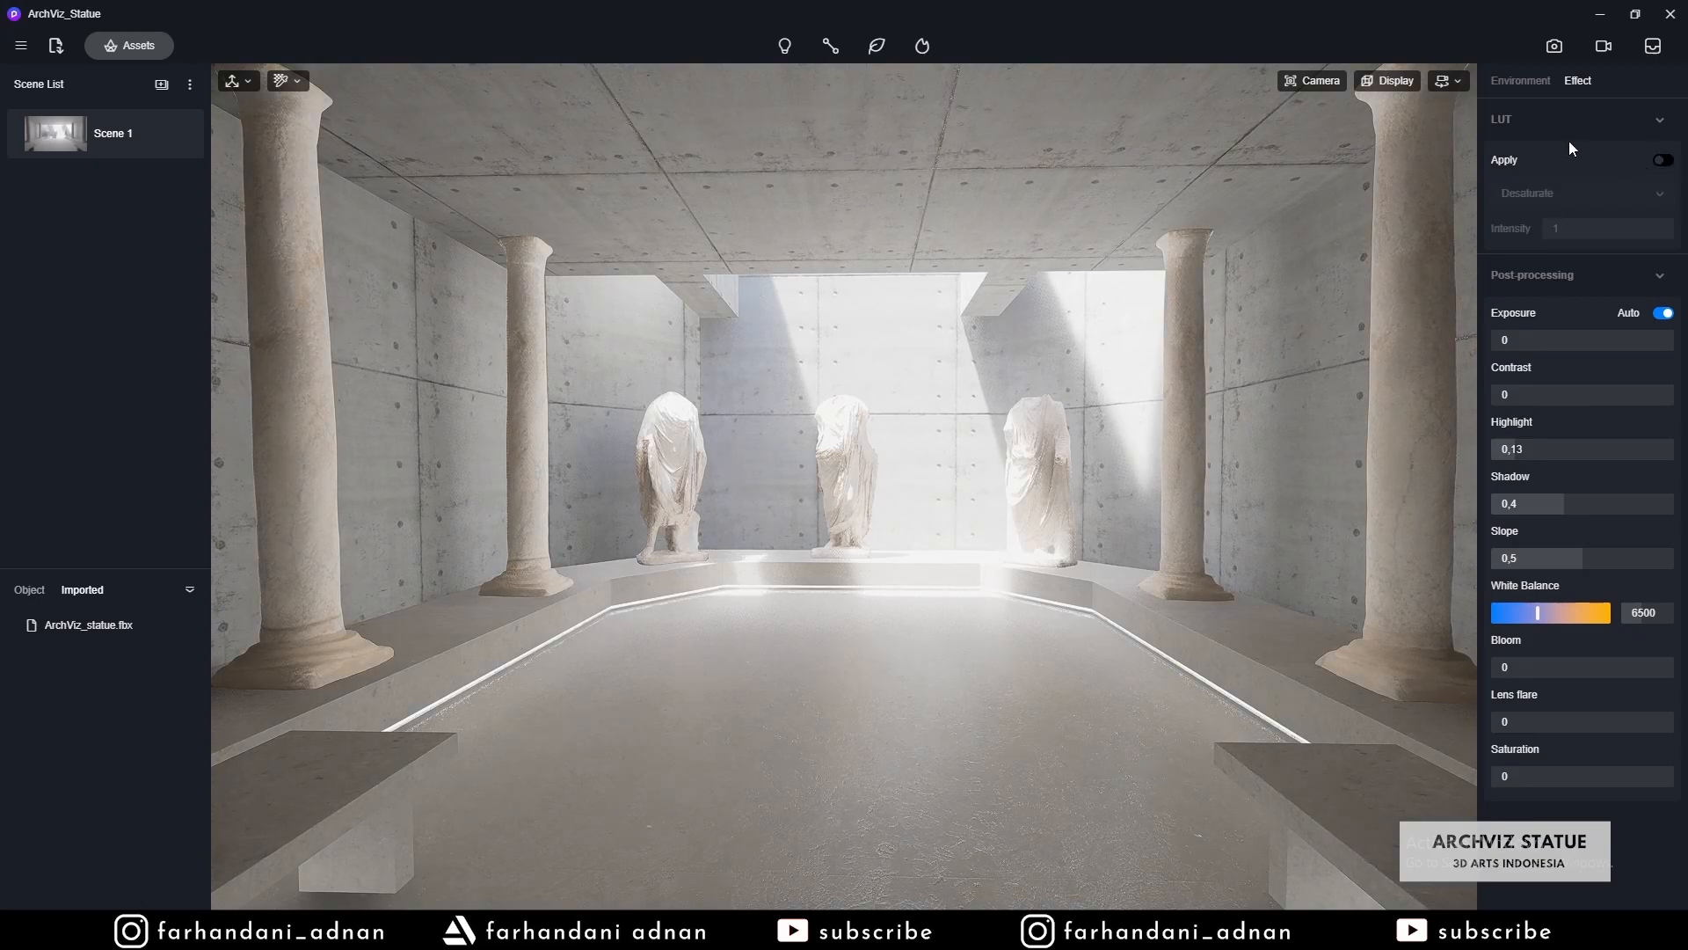
- Try fog in the weather settings with its amount lowered to 0, and switch the fog off
{"action": "left_click", "coordinate": [1530, 81]}
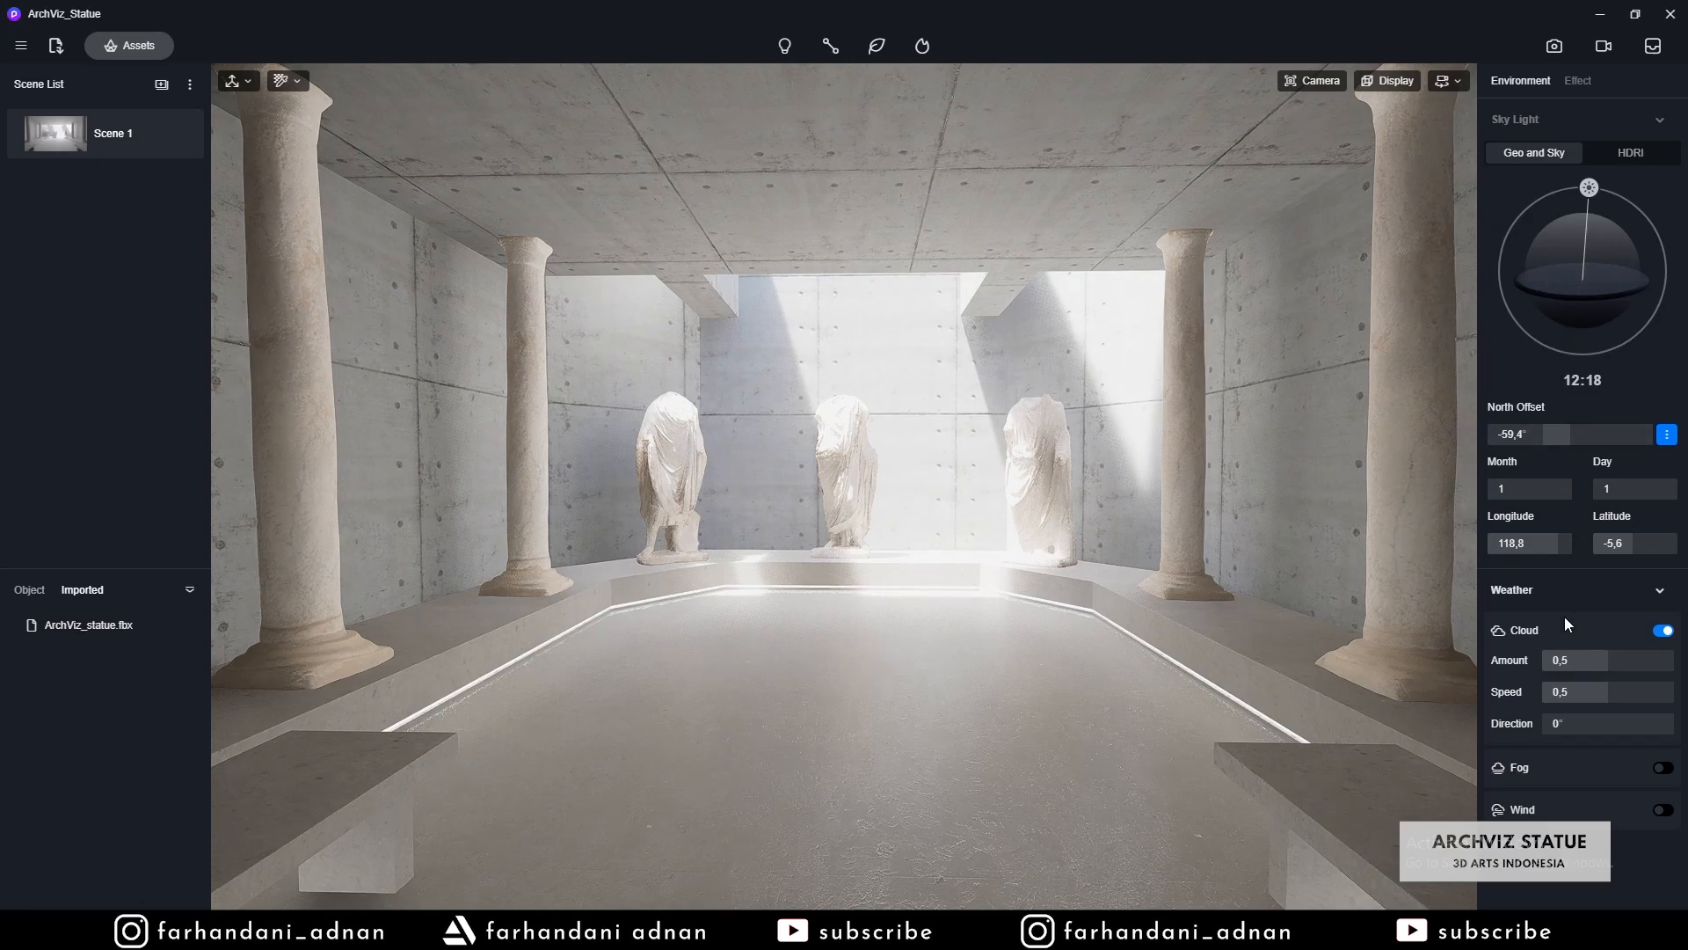
{"action": "left_click", "coordinate": [1663, 768]}
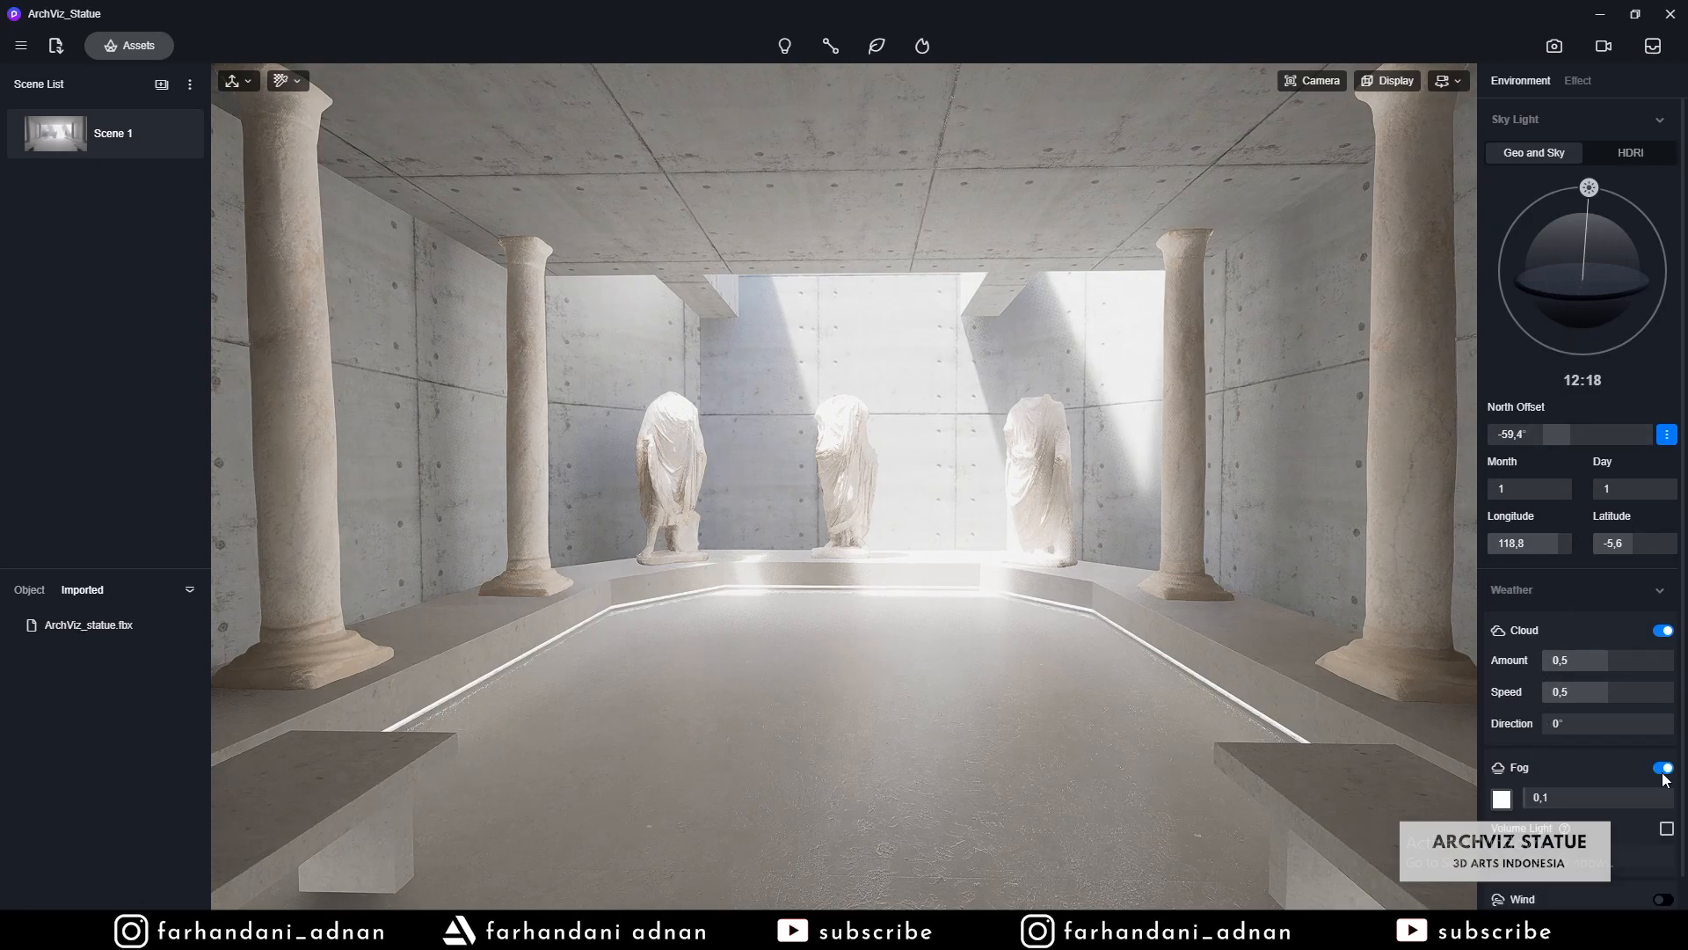
{"action": "scroll", "coordinate": [1579, 817], "scroll_direction": "down", "scroll_amount": 1}
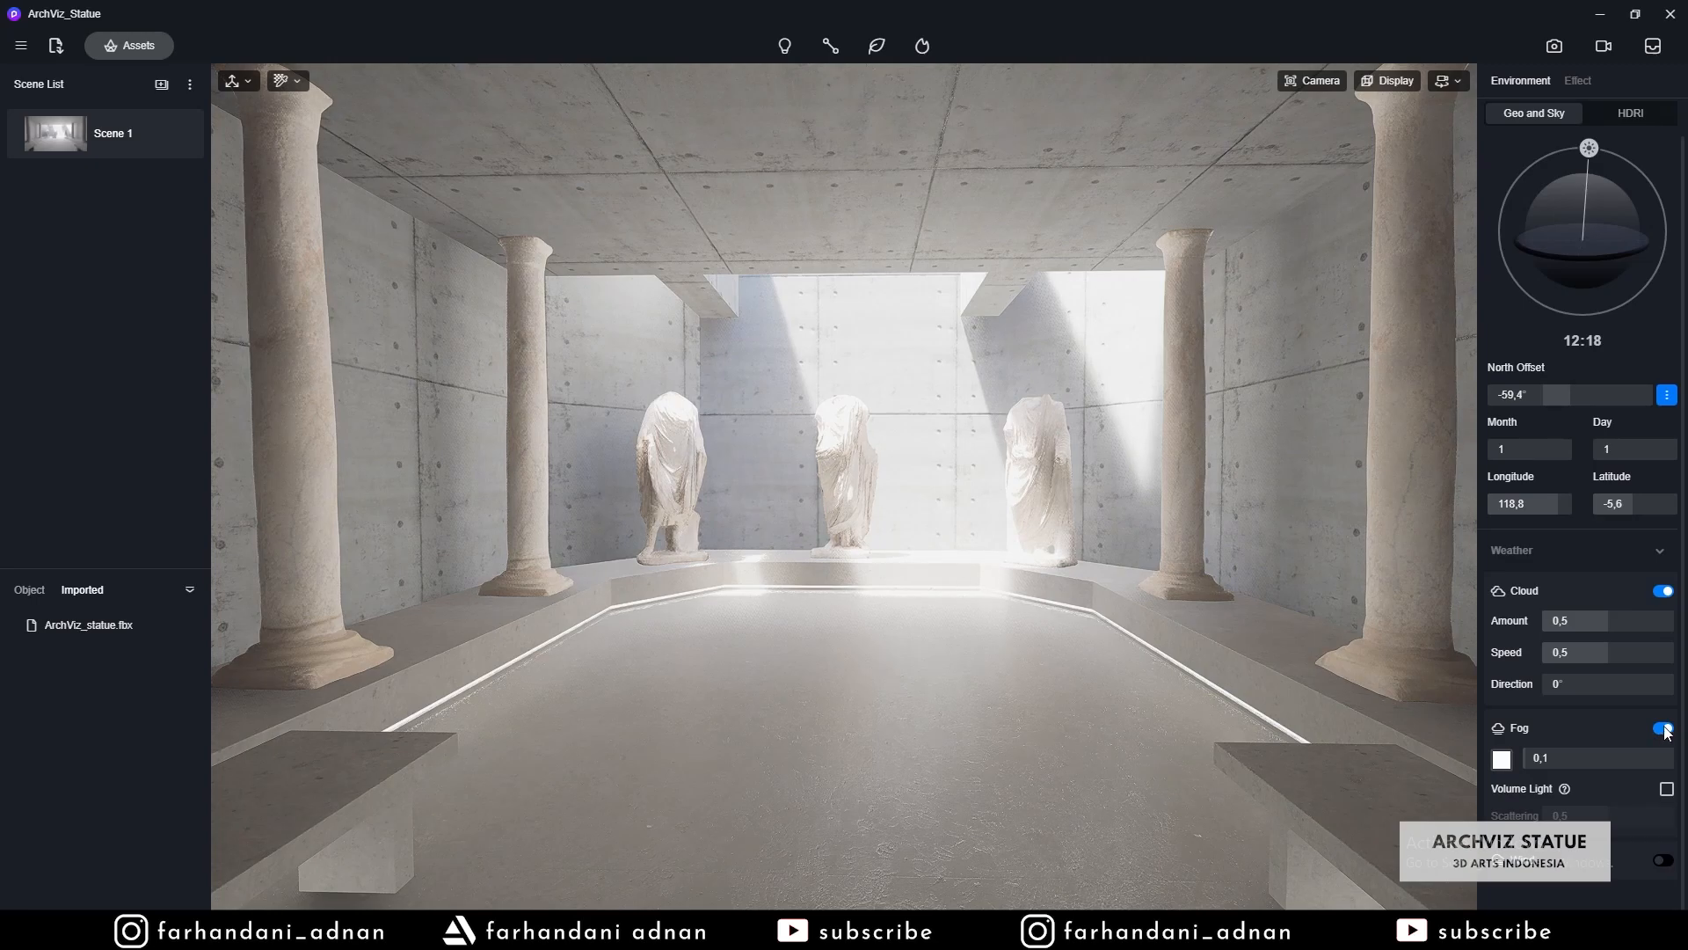
{"action": "mouse_move", "coordinate": [1550, 760]}
{"action": "left_mouse_down"}
{"action": "mouse_move", "coordinate": [1632, 750]}
{"action": "mouse_move", "coordinate": [1519, 751]}
{"action": "left_mouse_up"}
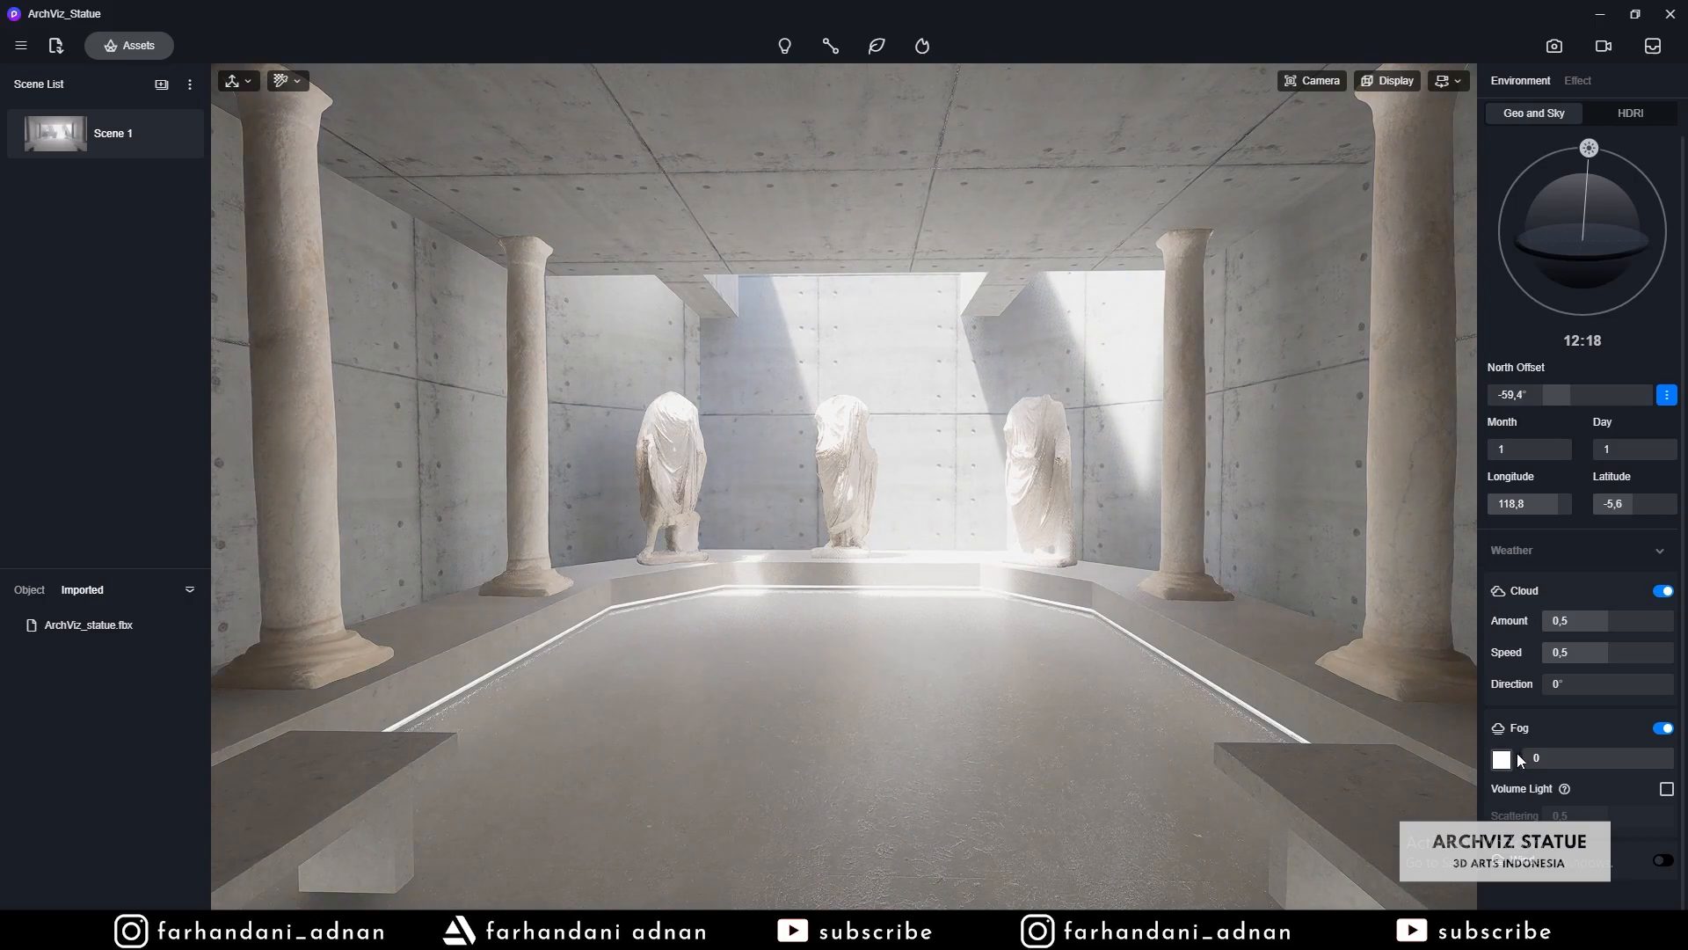
{"action": "left_click", "coordinate": [1662, 728]}
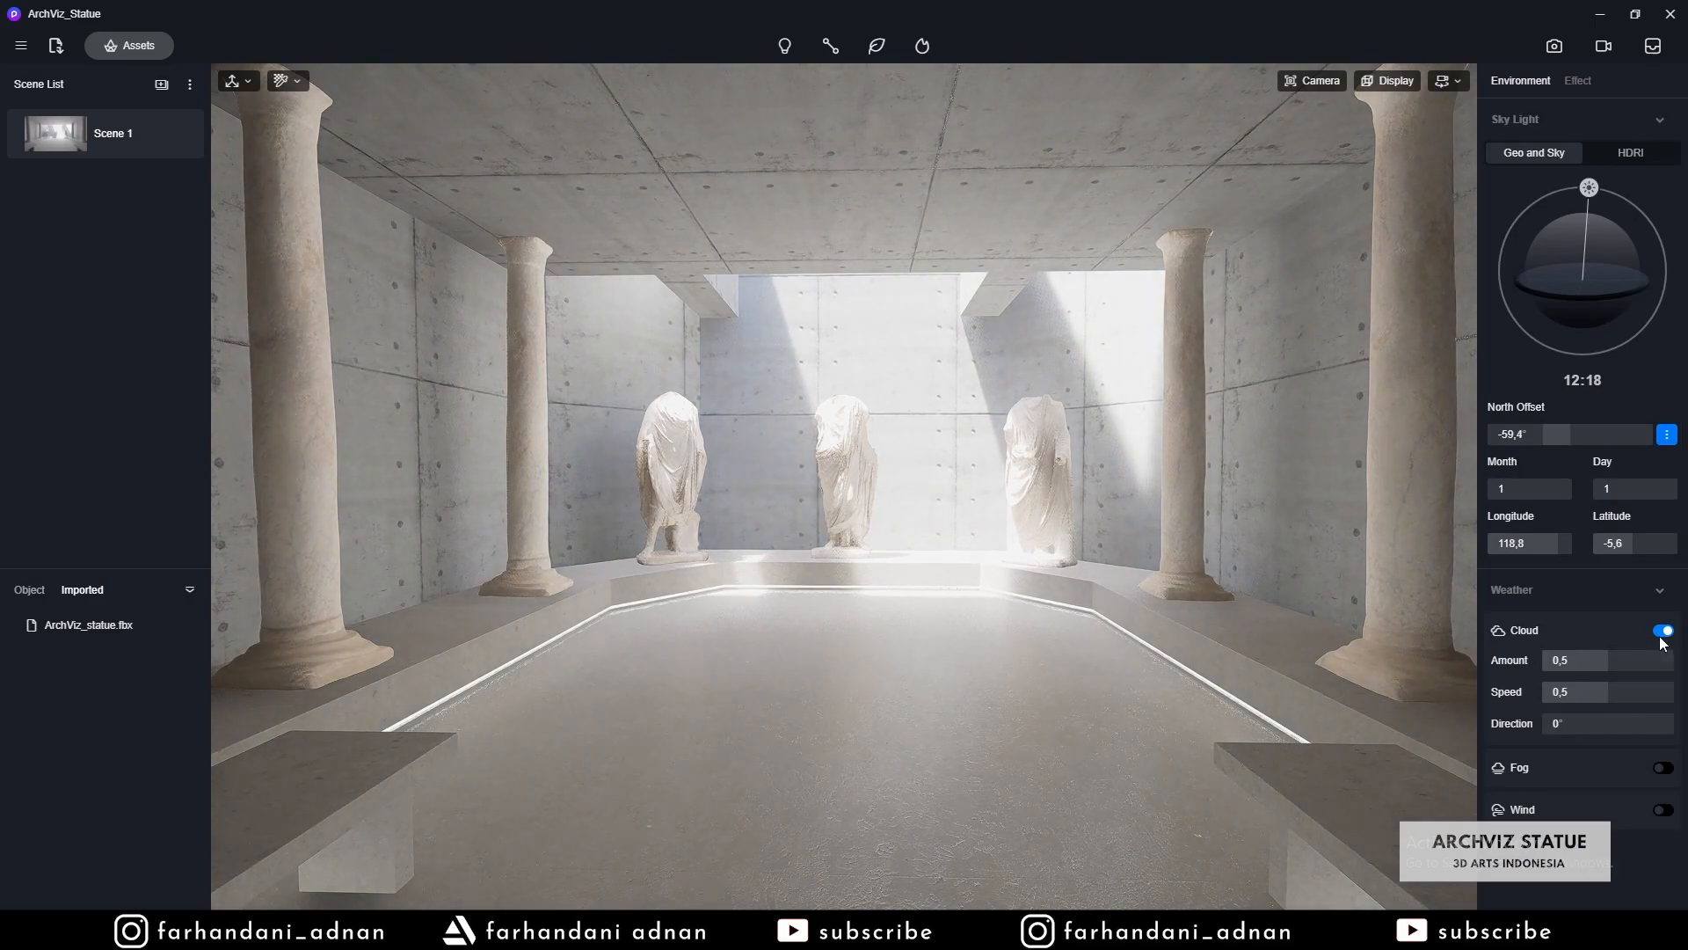
- Compare the scene with and without clouds, and turn the clouds off
{"action": "left_click", "coordinate": [1663, 631]}
{"action": "left_click", "coordinate": [1663, 631]}
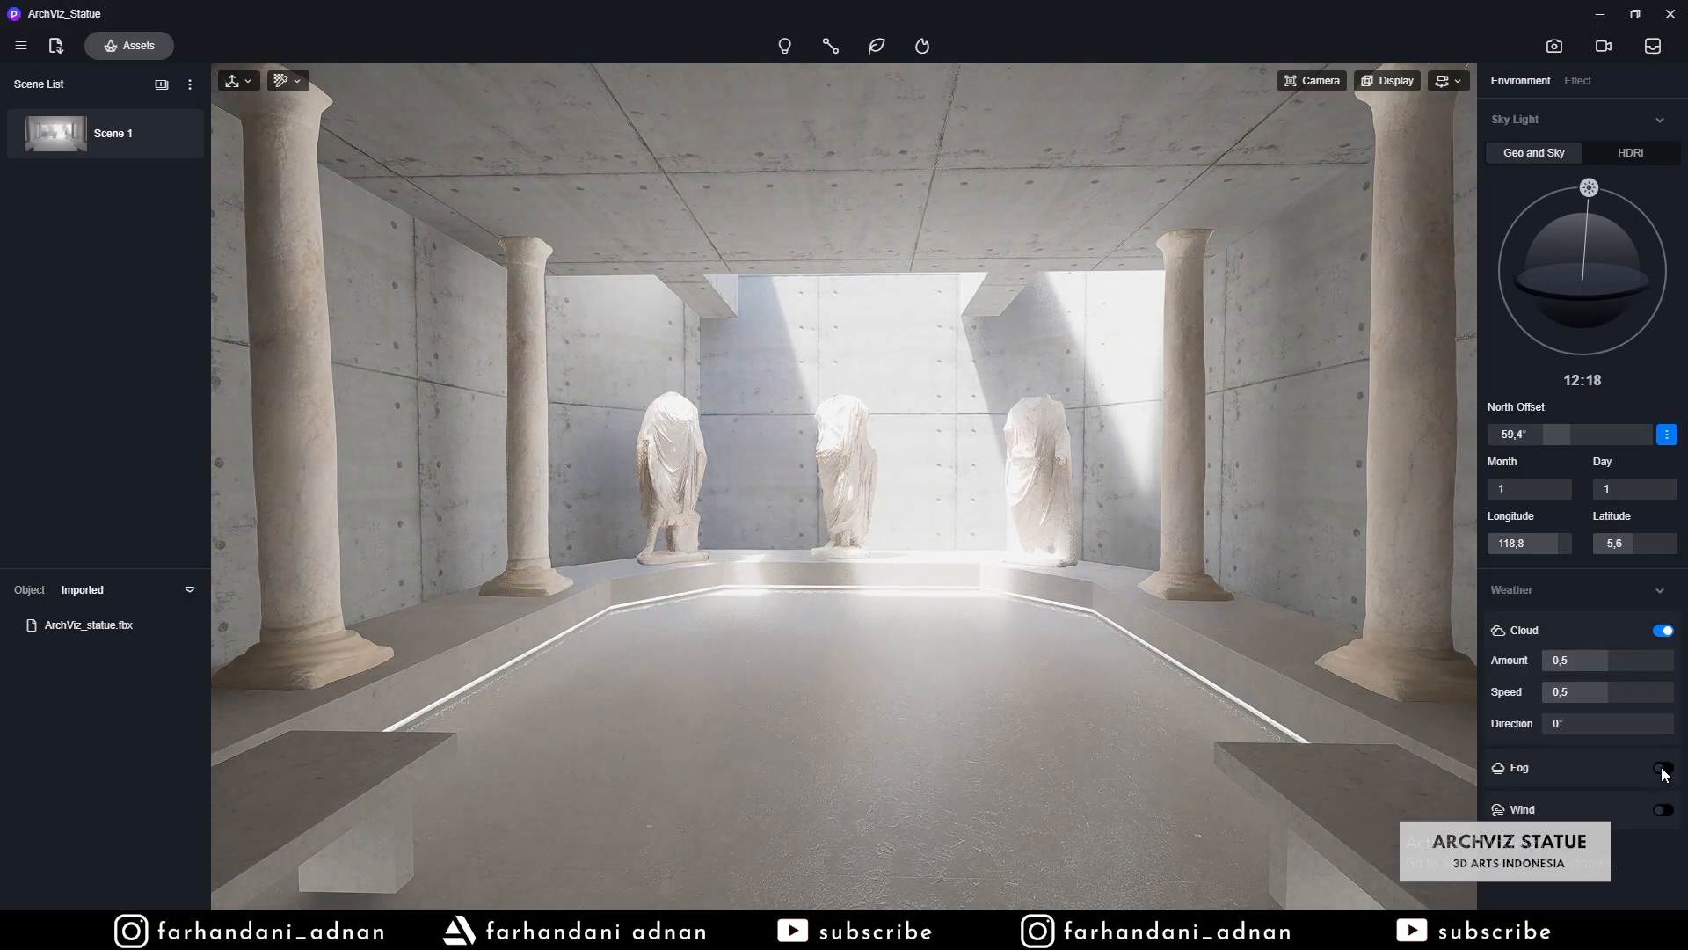
{"action": "left_click", "coordinate": [1662, 631]}
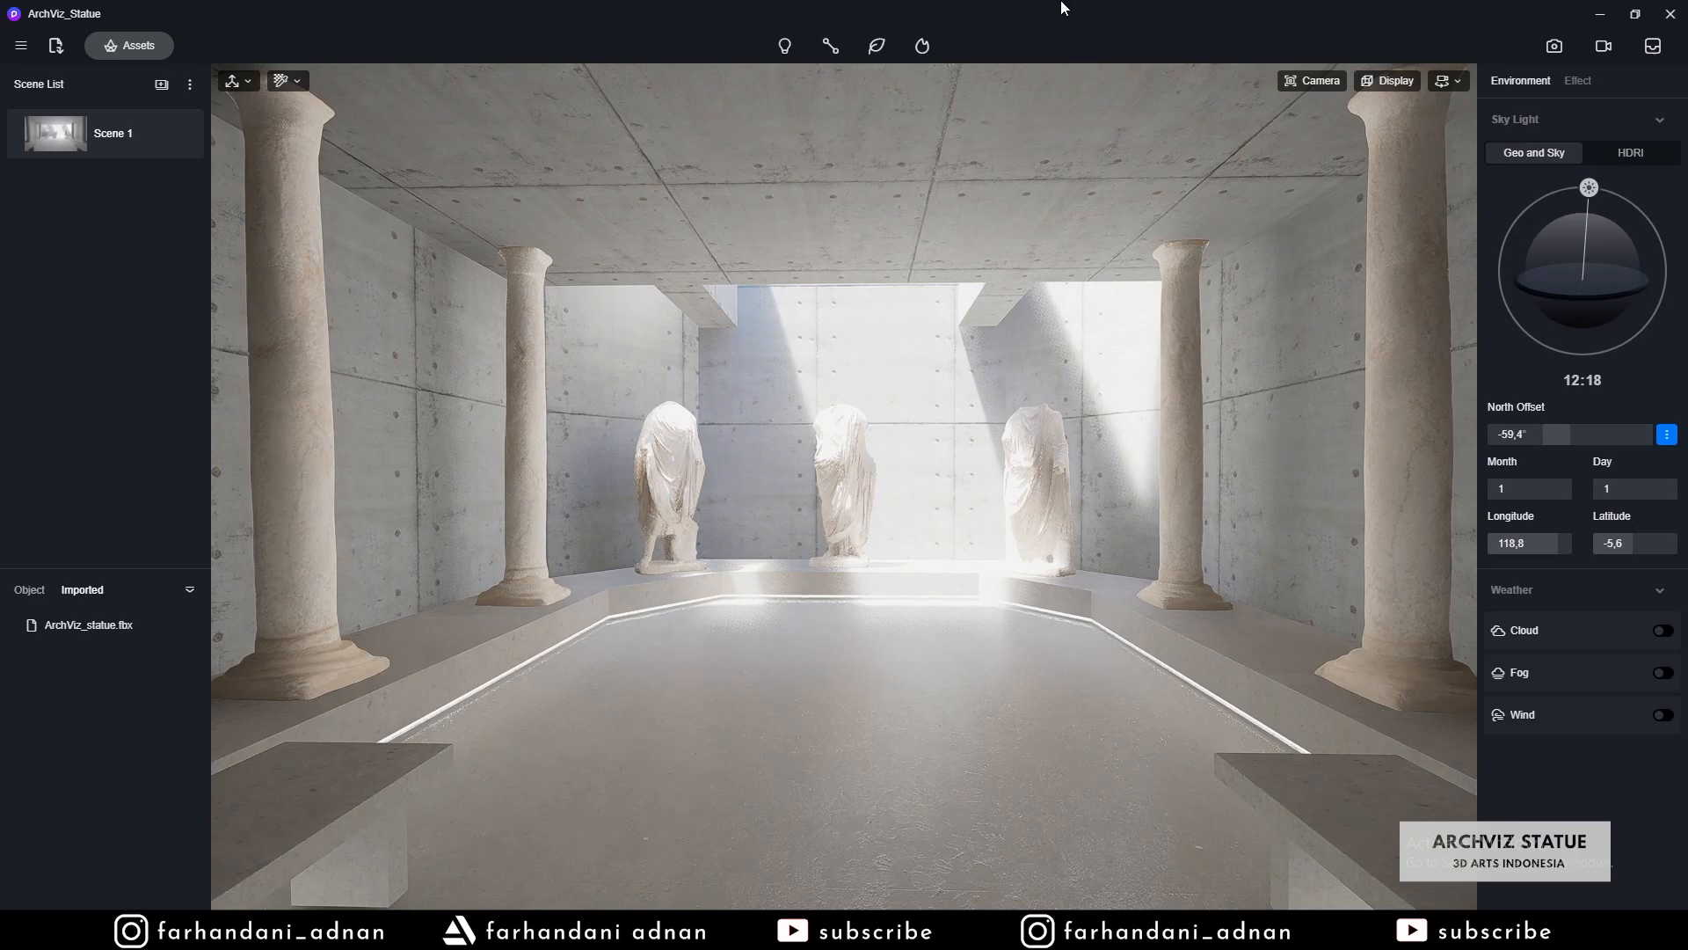
- Open the image render settings, keep the Image mode and set the field of view to 55, reframing the statues
{"action": "left_click", "coordinate": [1555, 49]}
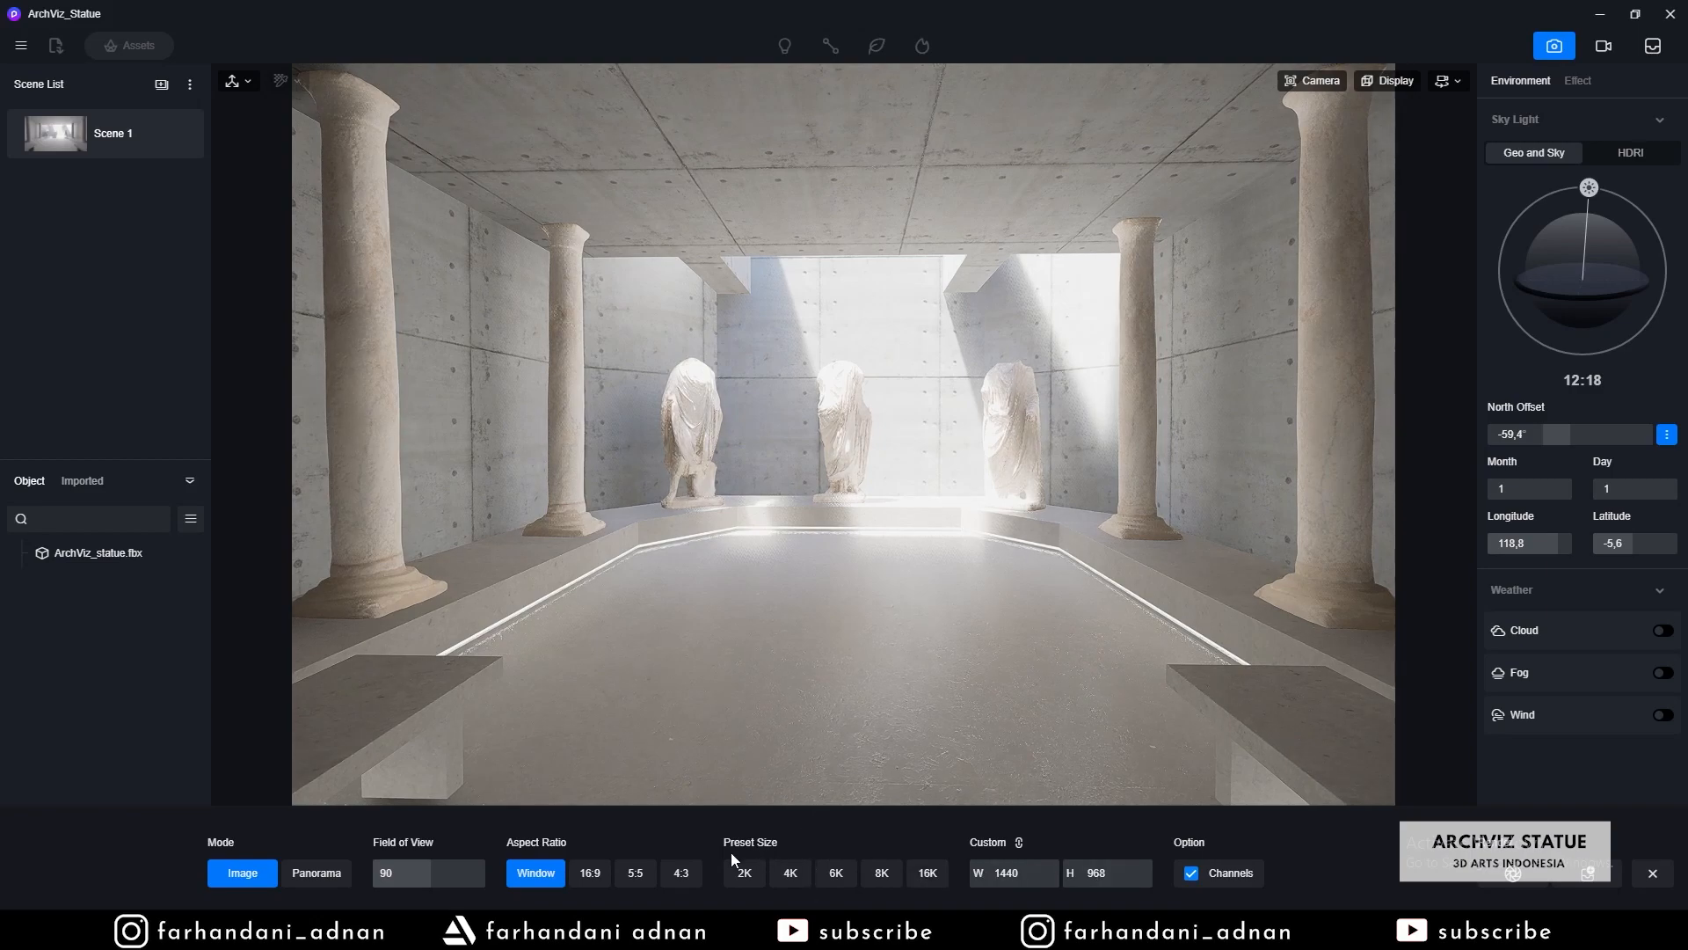
{"action": "left_click", "coordinate": [315, 882]}
{"action": "left_click", "coordinate": [257, 879]}
{"action": "left_click", "coordinate": [458, 872]}
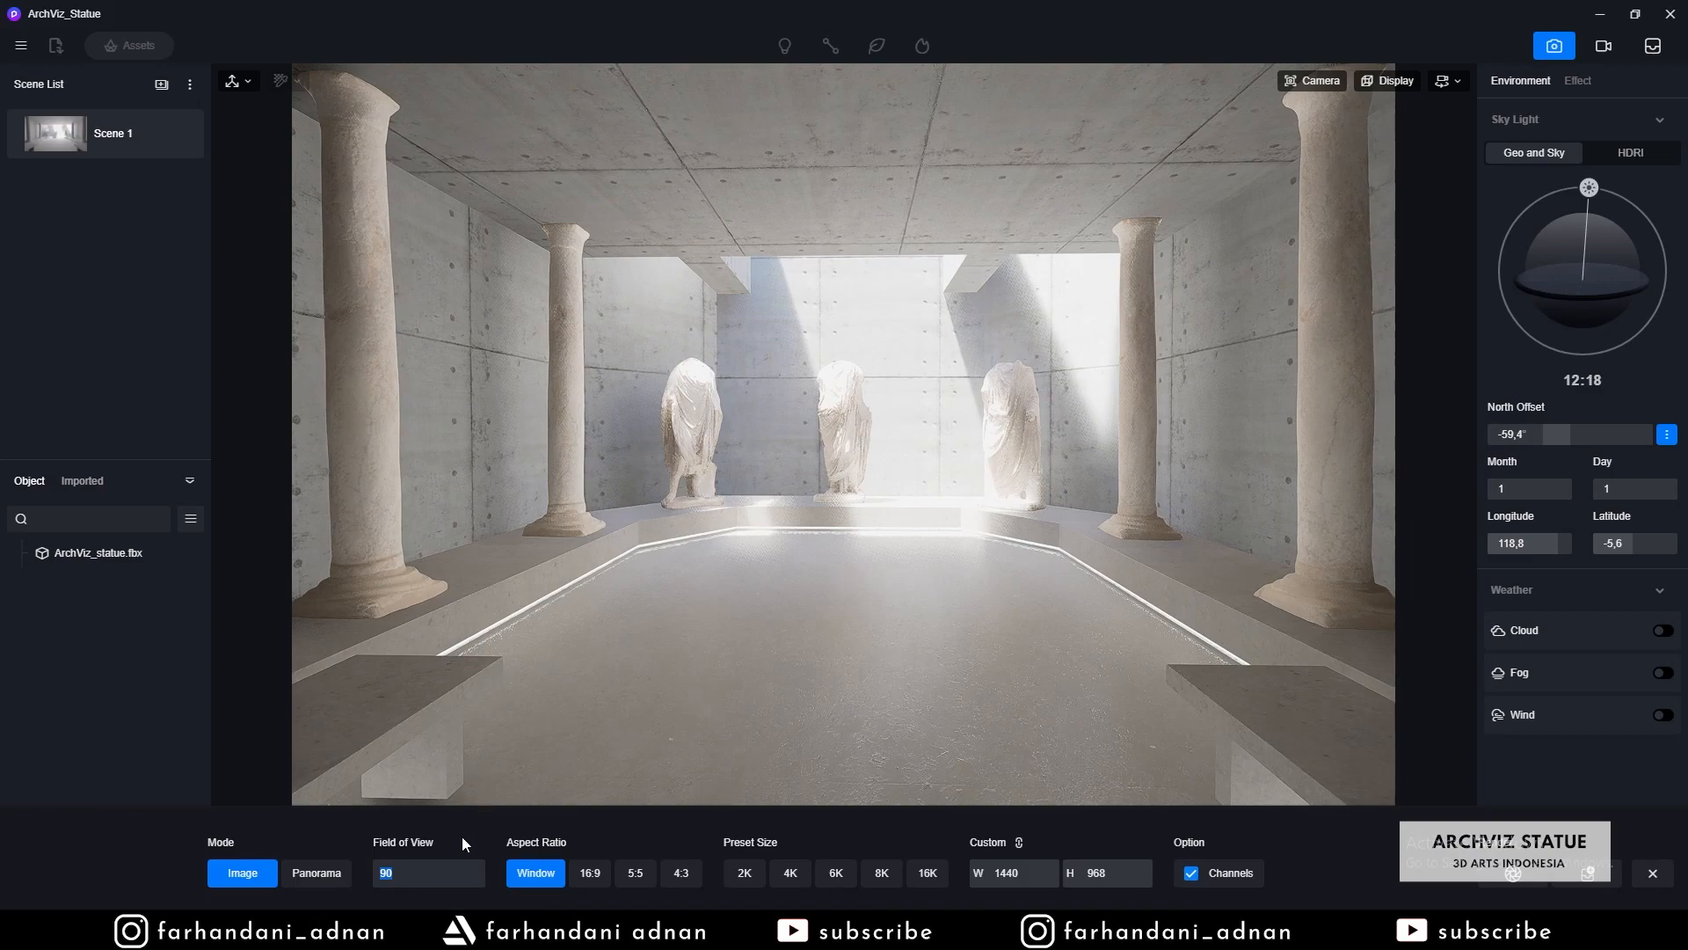
{"action": "type", "text": "55"}
{"action": "key", "text": "Return"}
{"action": "scroll", "coordinate": [1021, 452], "scroll_direction": "down", "scroll_amount": 3}
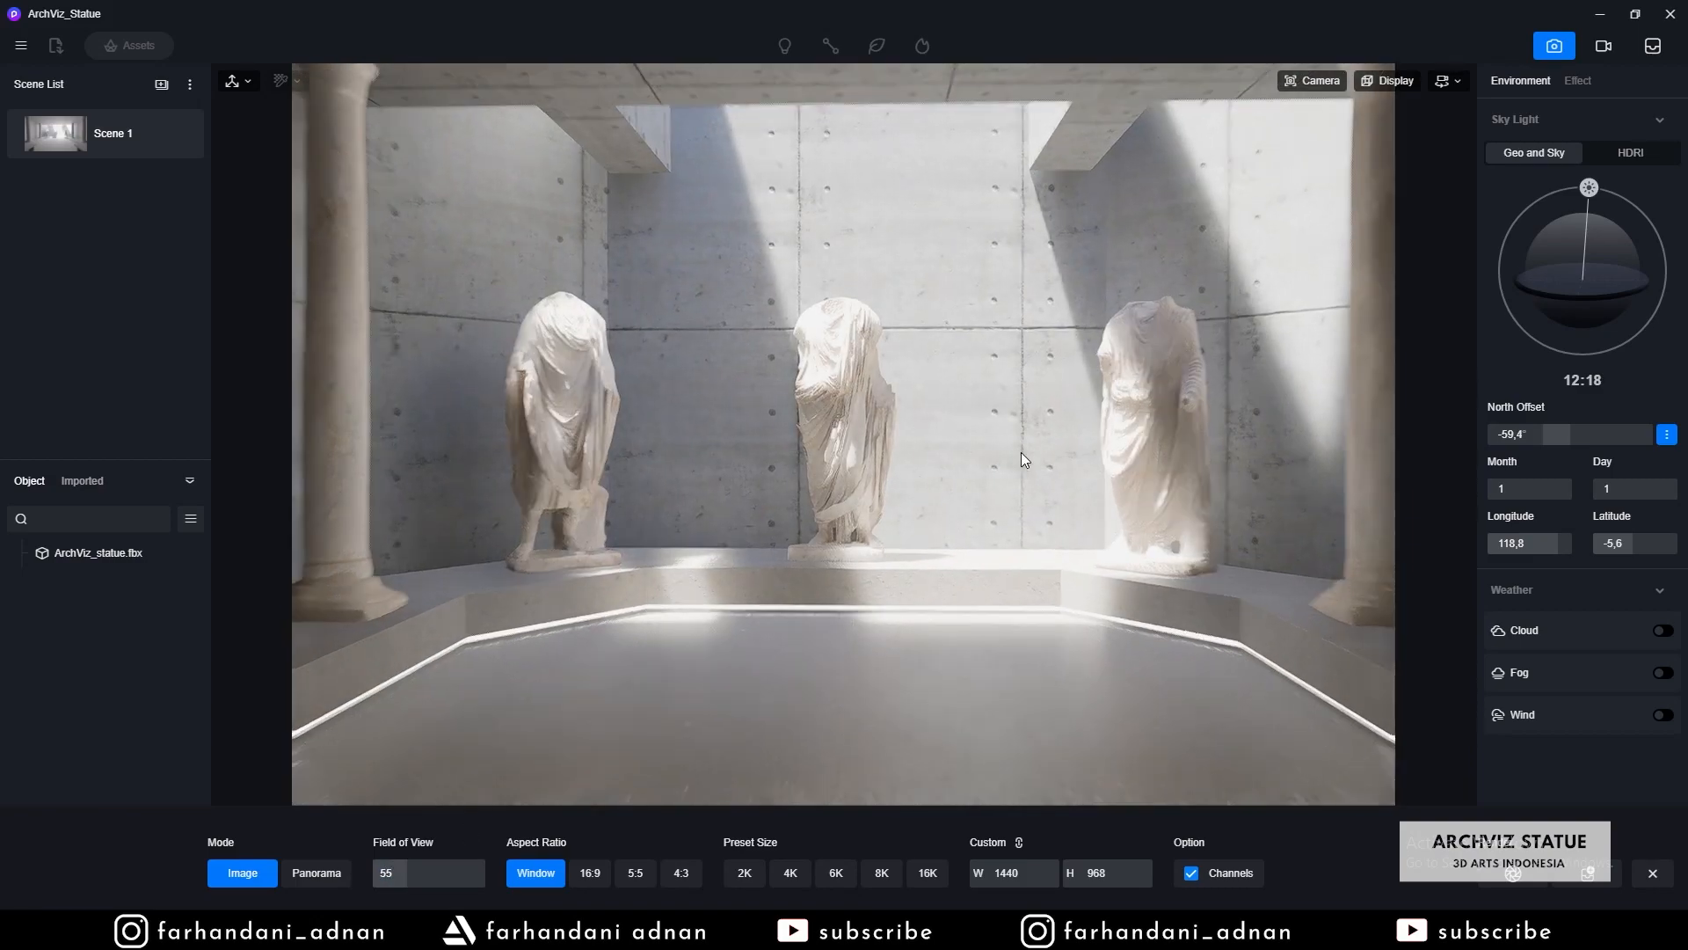
- Reframe the camera to show the three statues between the columns with the benches in front, and update Scene 1 to this view
{"action": "scroll", "coordinate": [1021, 452], "scroll_direction": "down", "scroll_amount": 3}
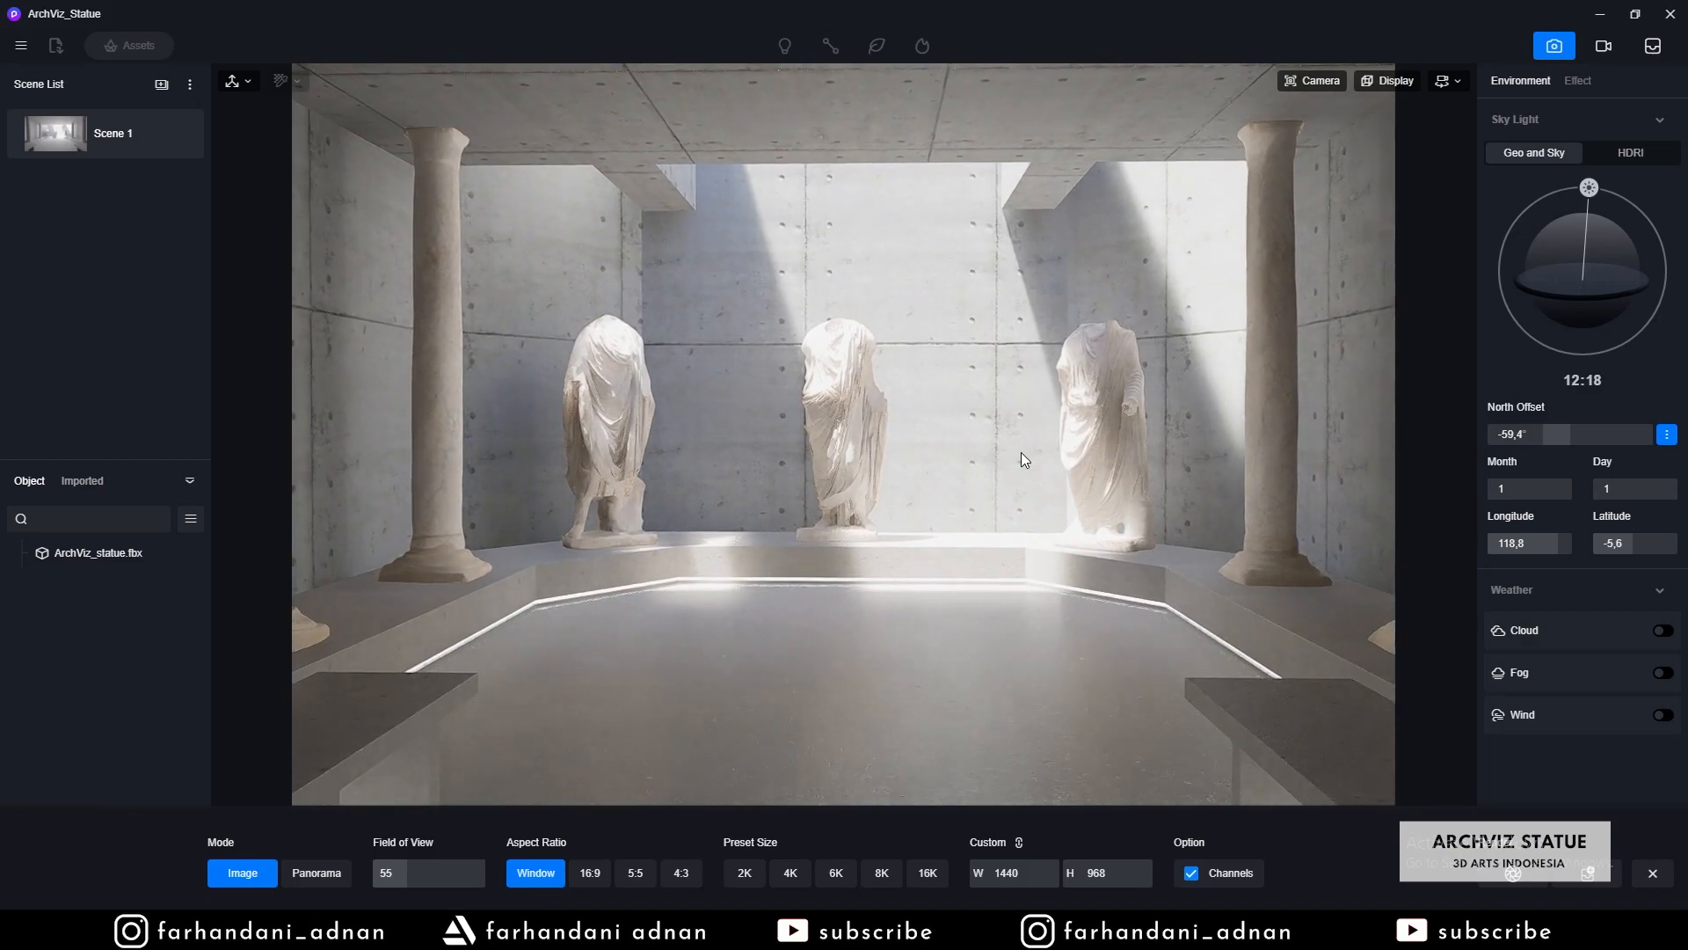
{"action": "scroll", "coordinate": [1021, 452], "scroll_direction": "up", "scroll_amount": 1}
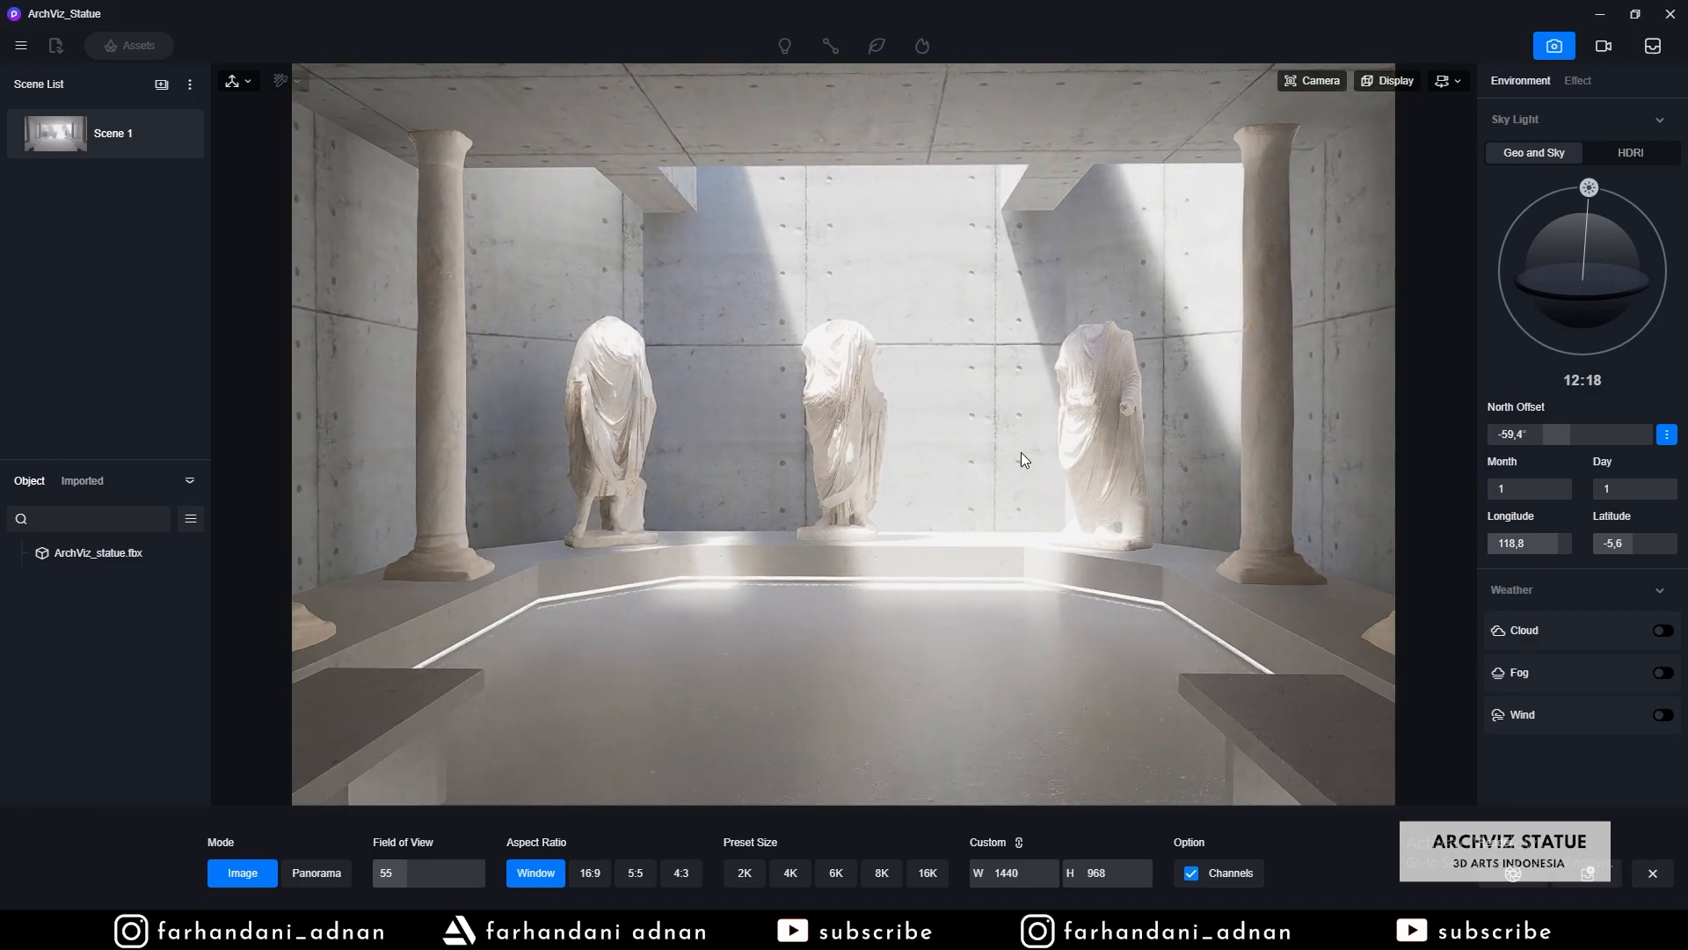
{"action": "scroll", "coordinate": [1021, 452], "scroll_direction": "up", "scroll_amount": 5}
{"action": "scroll", "coordinate": [1021, 452], "scroll_direction": "up", "scroll_amount": 1}
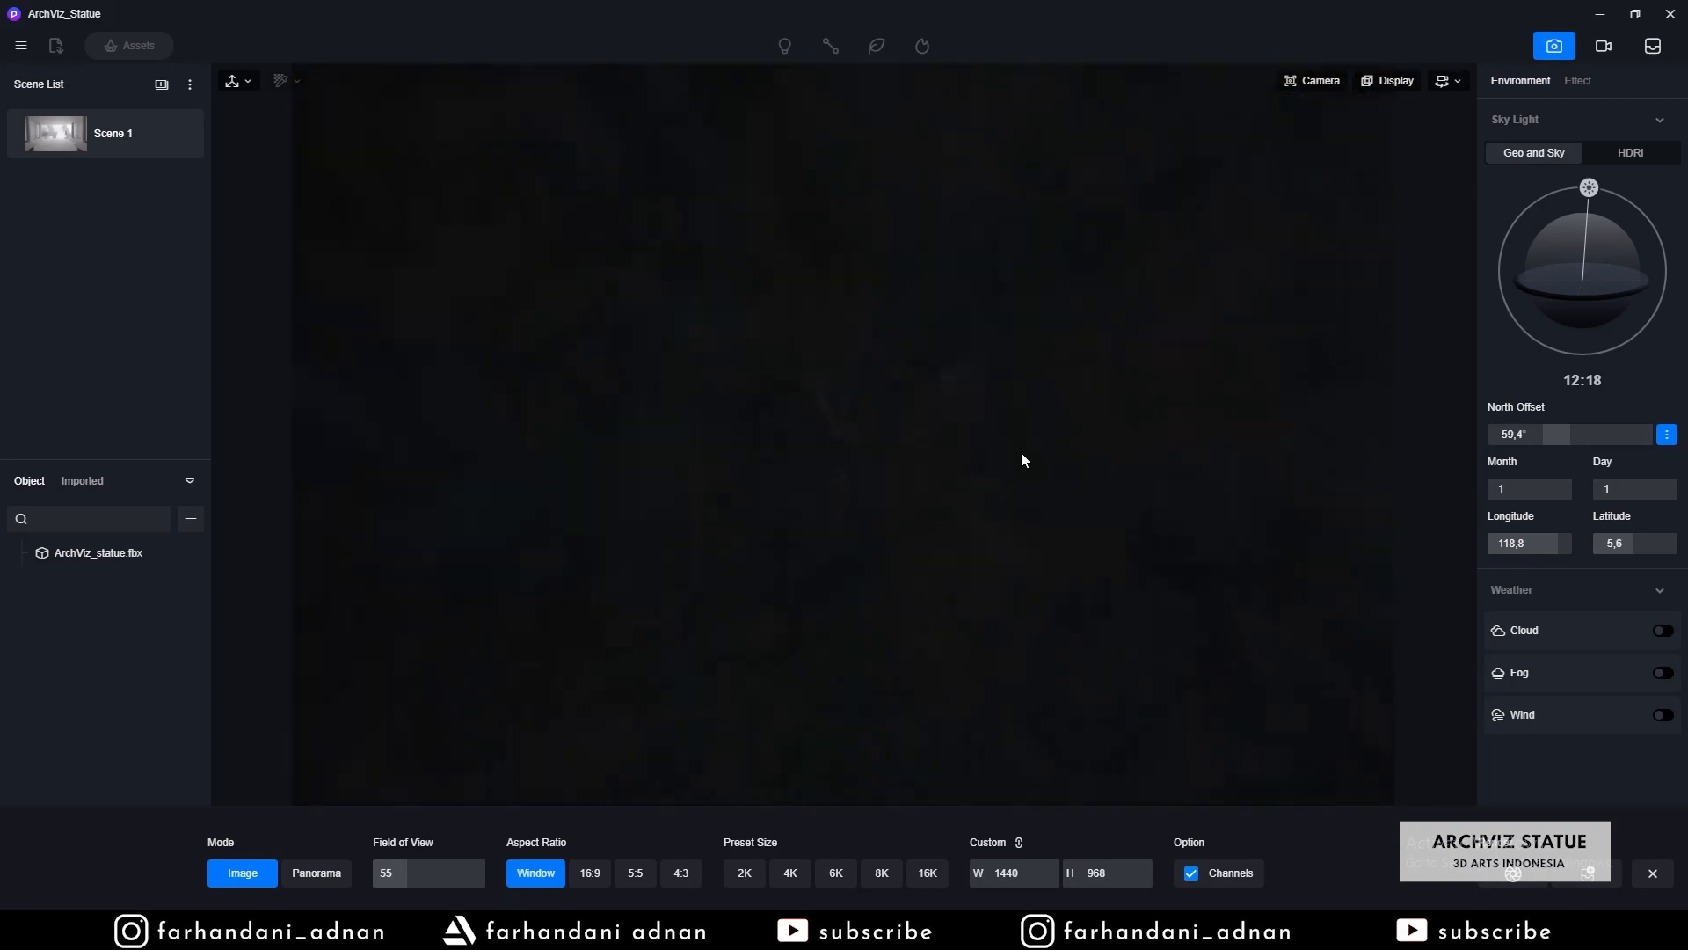
{"action": "scroll", "coordinate": [1021, 452], "scroll_direction": "up", "scroll_amount": 1}
{"action": "scroll", "coordinate": [1018, 446], "scroll_direction": "up", "scroll_amount": 1}
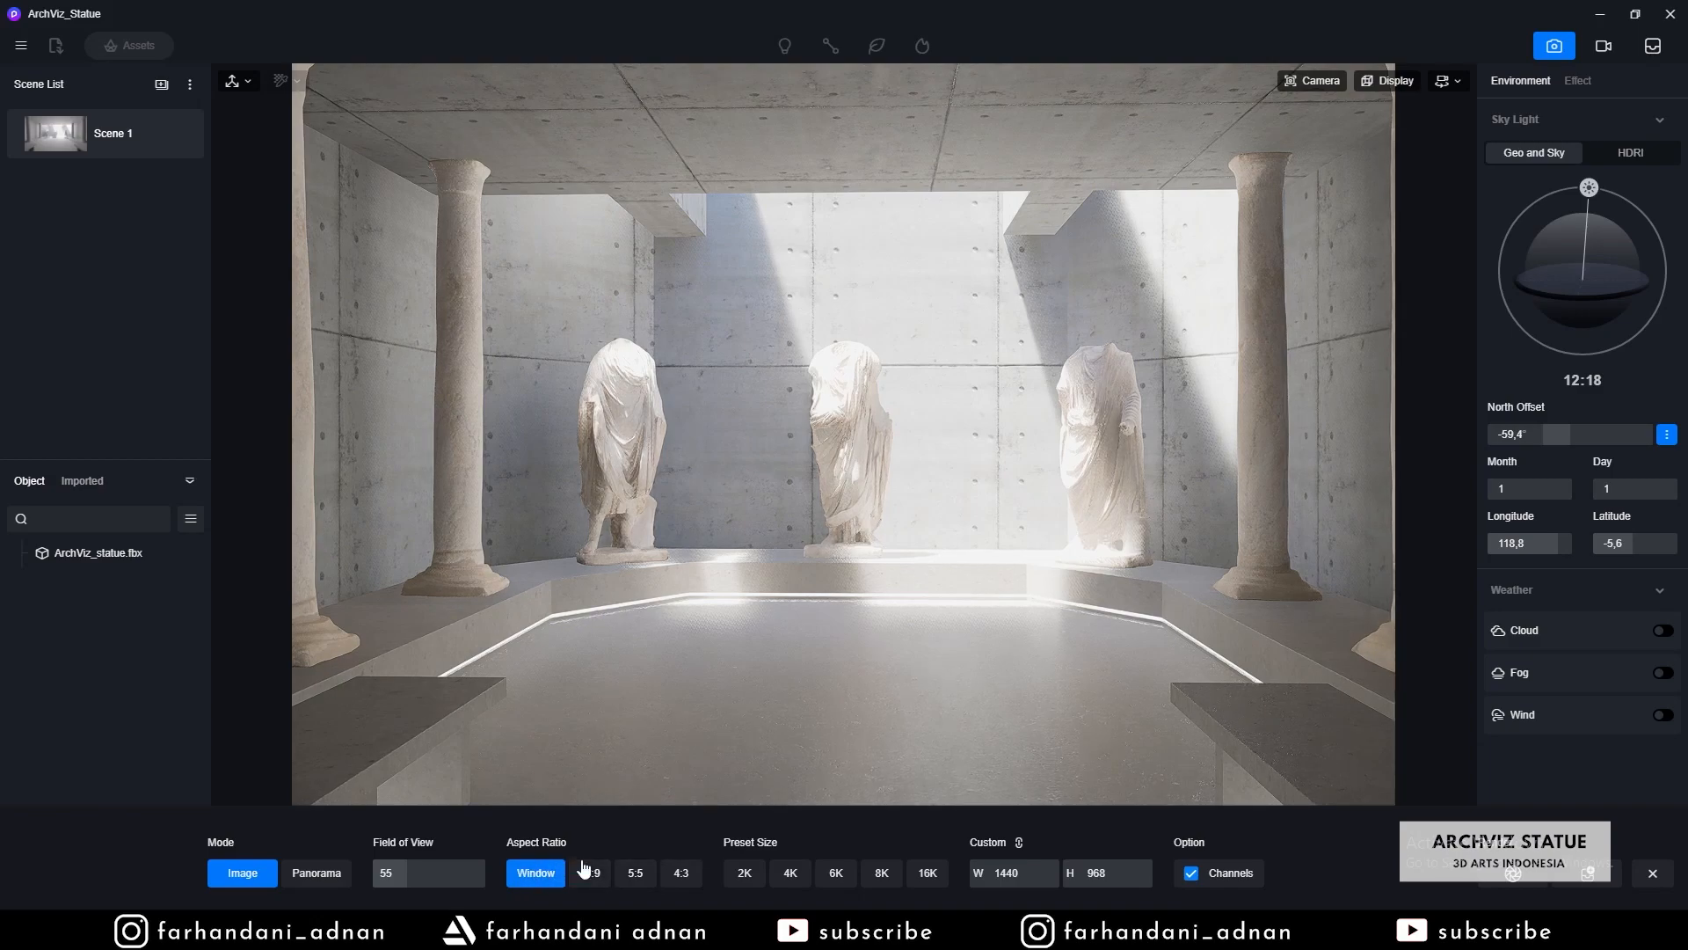
{"action": "left_click", "coordinate": [178, 138]}
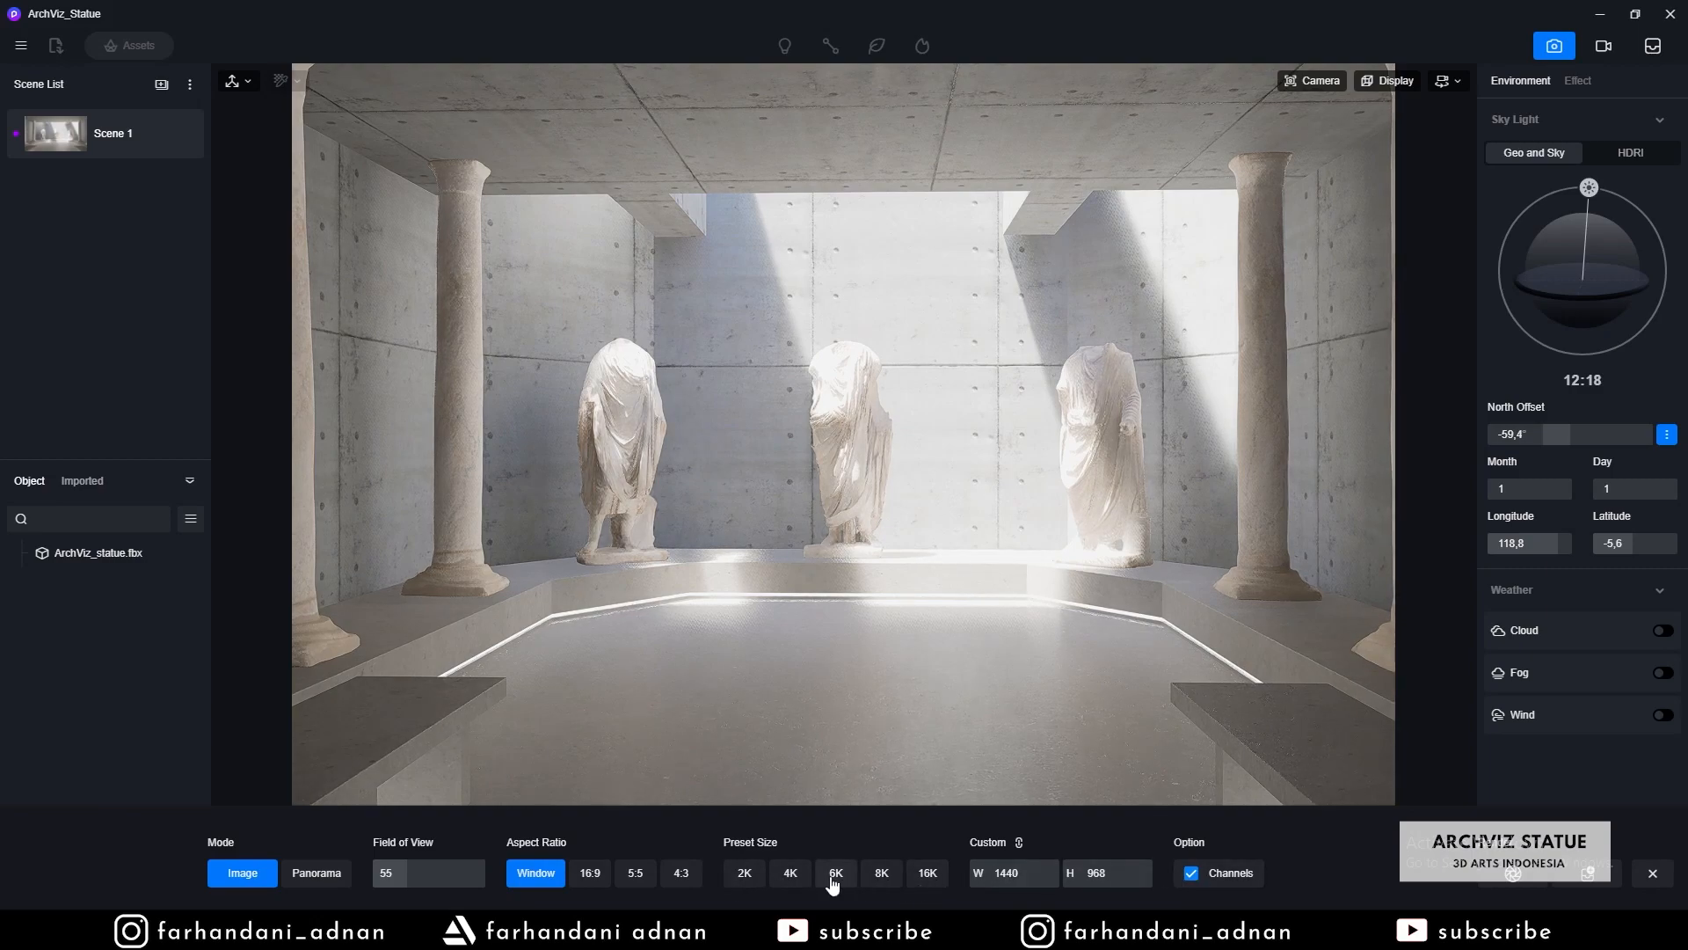
- Choose the 2K preset size, unlink the custom proportions and set the render size to 1920 by 1080
{"action": "left_click", "coordinate": [755, 883]}
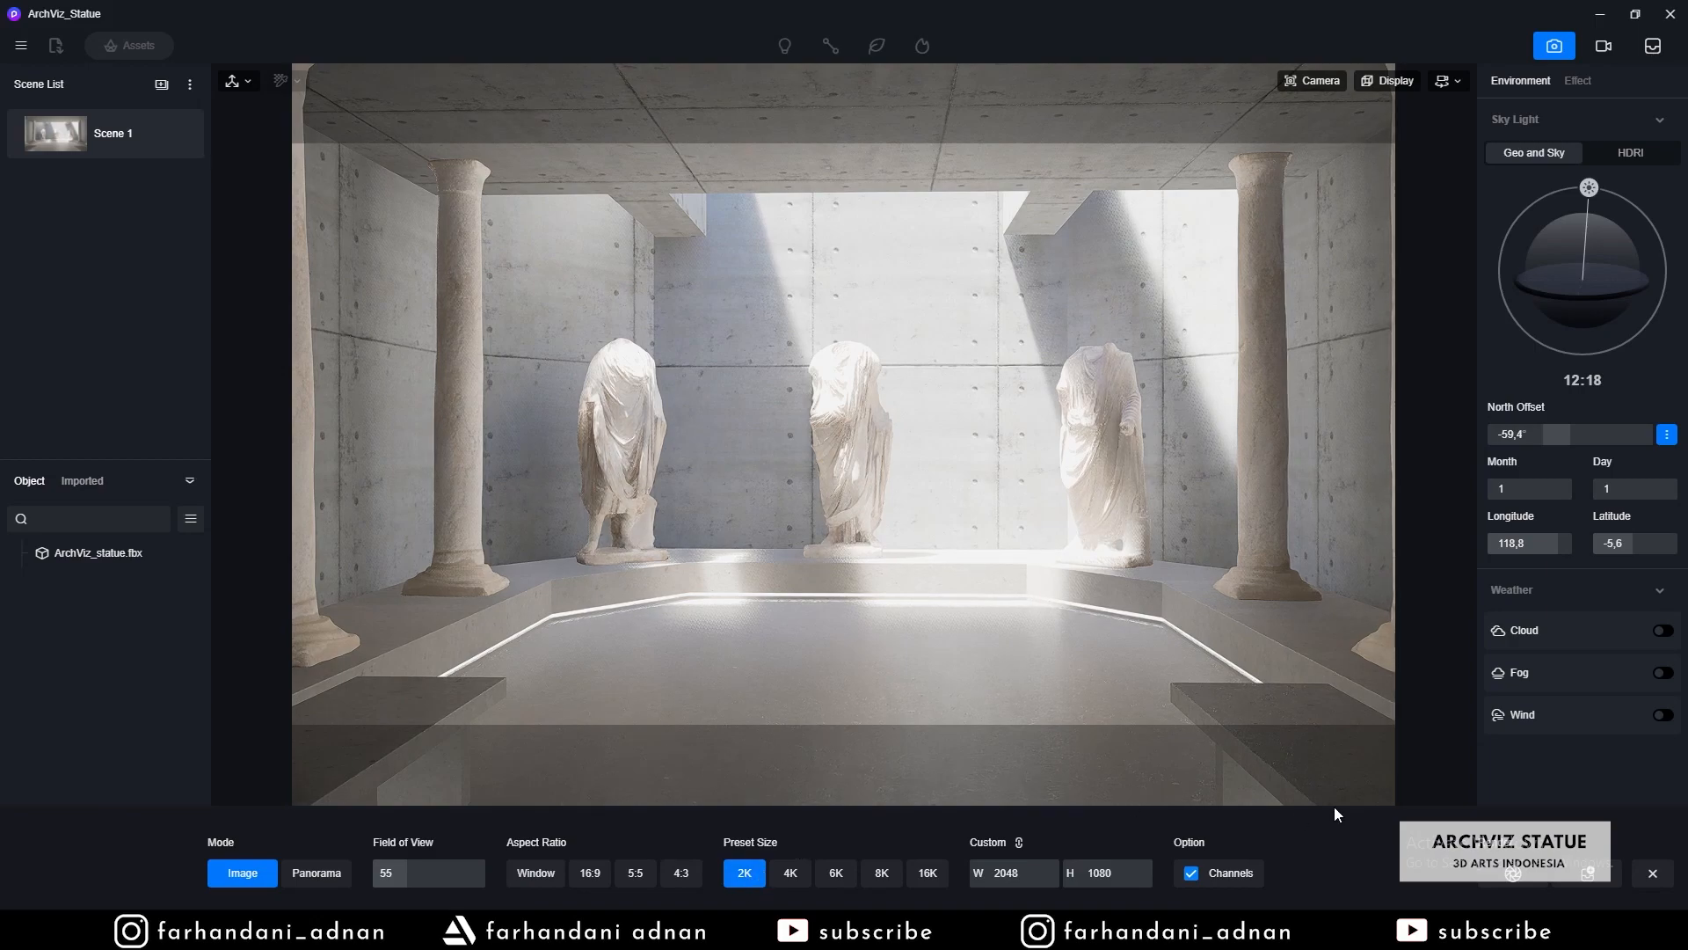
{"action": "left_click", "coordinate": [1026, 871]}
{"action": "type", "text": "1920"}
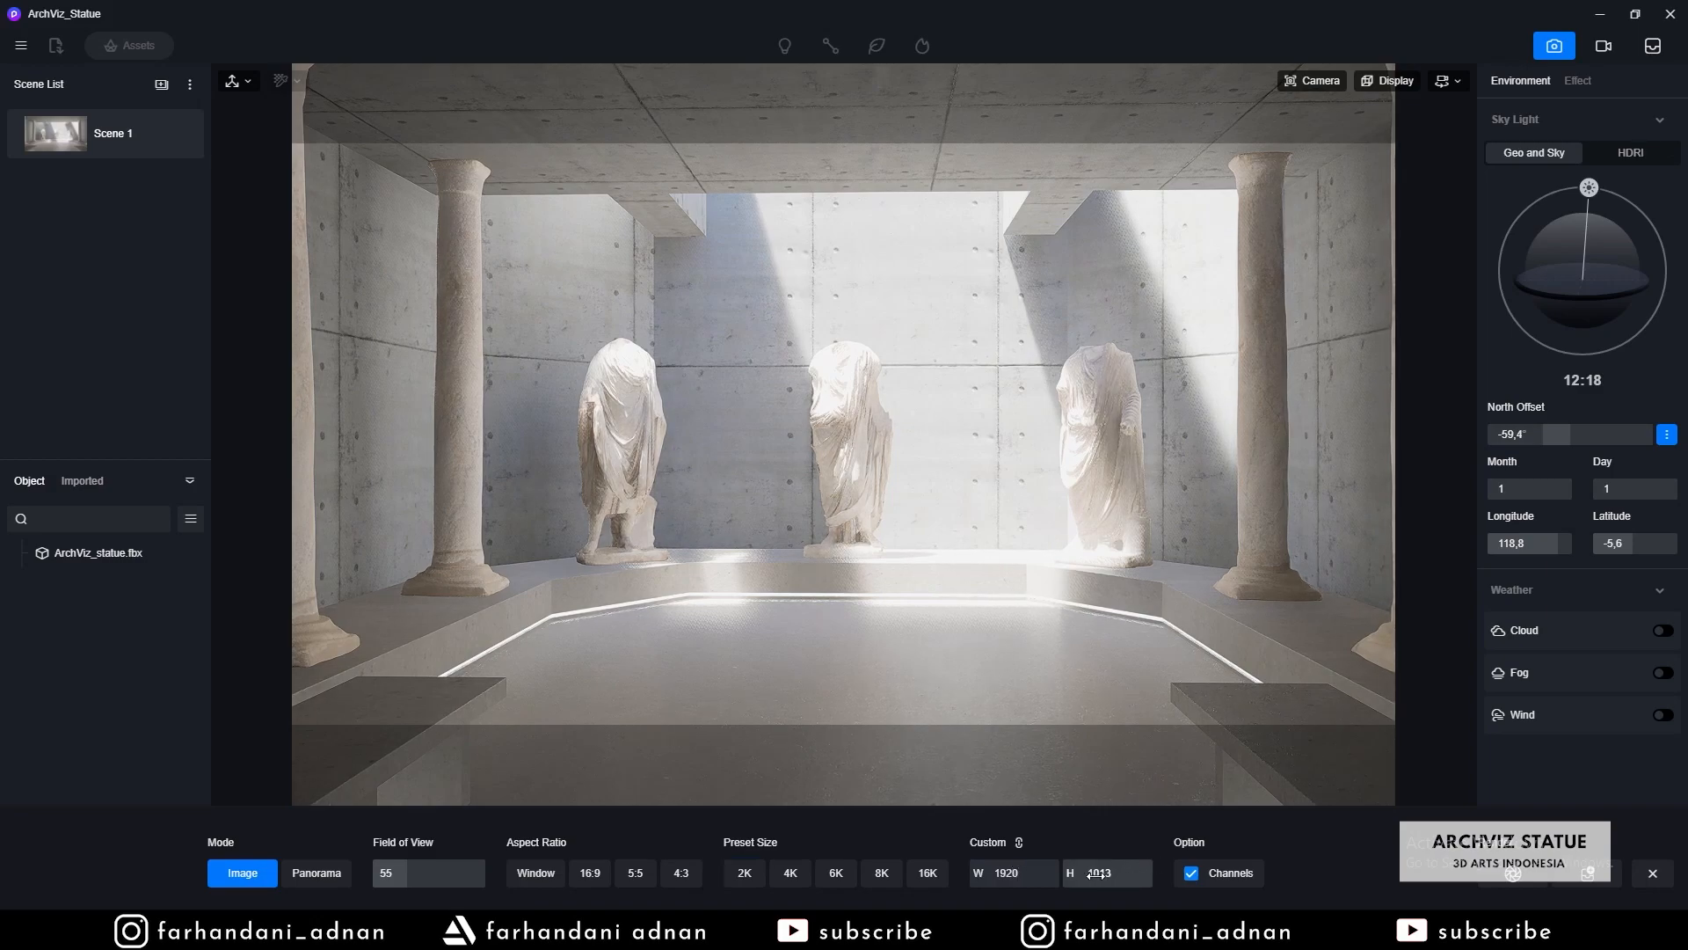
{"action": "left_click", "coordinate": [1018, 844]}
{"action": "left_click", "coordinate": [1117, 873]}
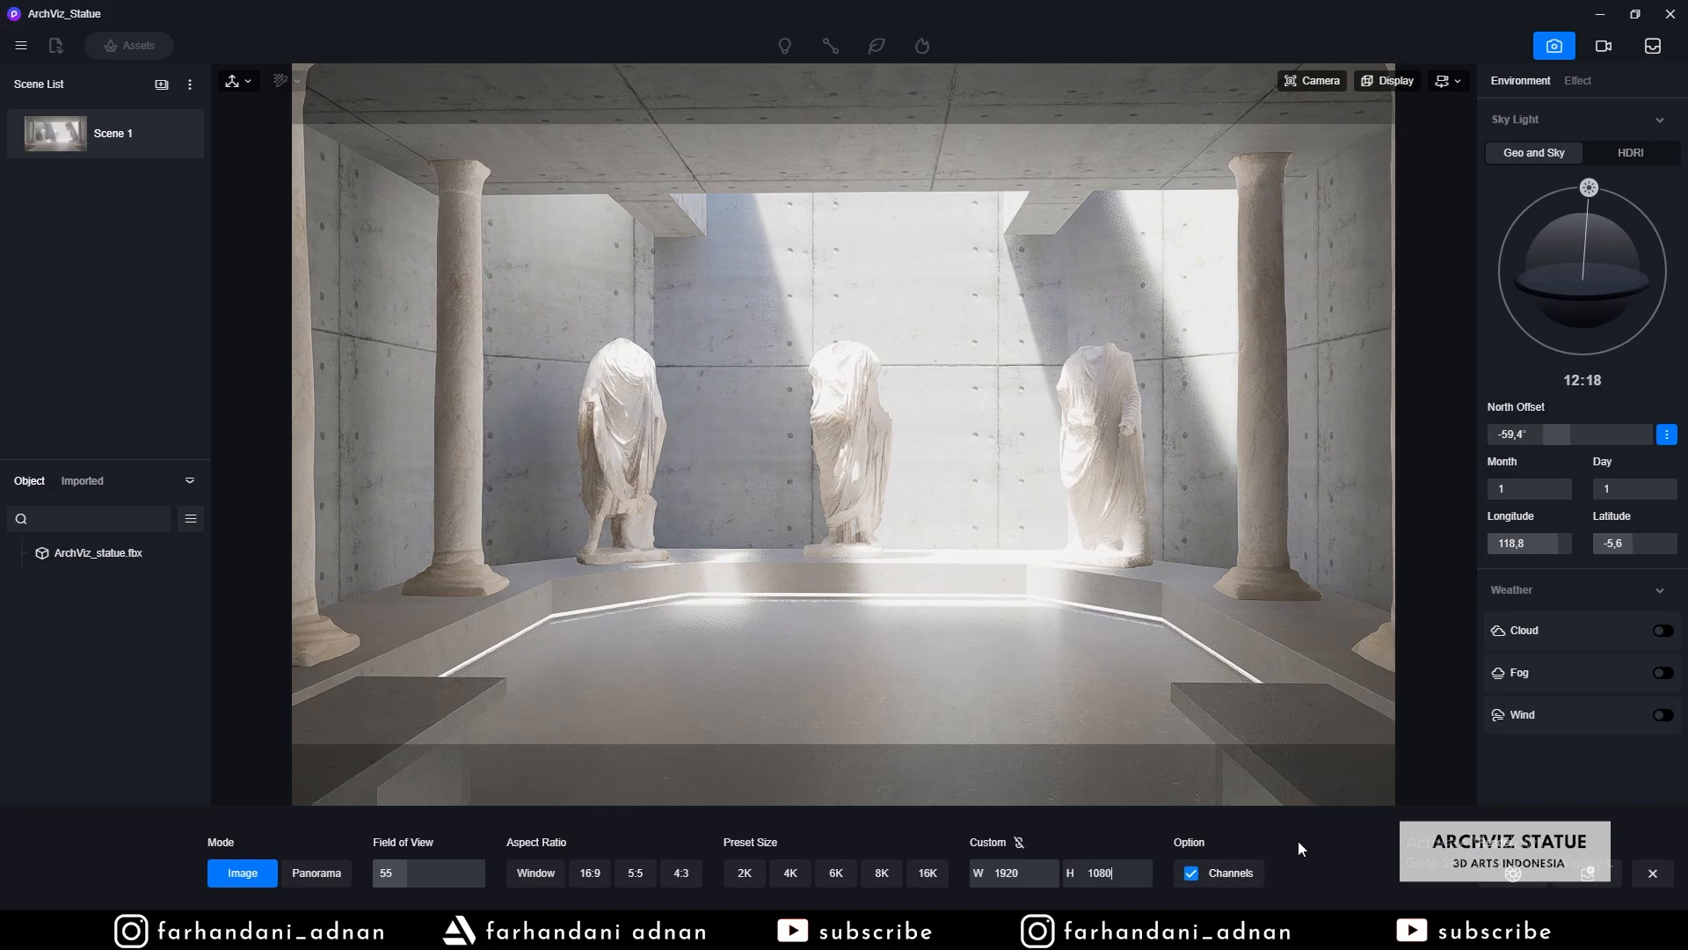
- Render the image with Channels enabled and save it as a PNG named Render 1 in the D5 Render folder
{"action": "left_click", "coordinate": [1194, 875]}
{"action": "left_click", "coordinate": [1192, 874]}
{"action": "left_click", "coordinate": [1509, 883]}
{"action": "left_click_drag", "start_coordinate": [850, 345], "coordinate": [816, 263]}
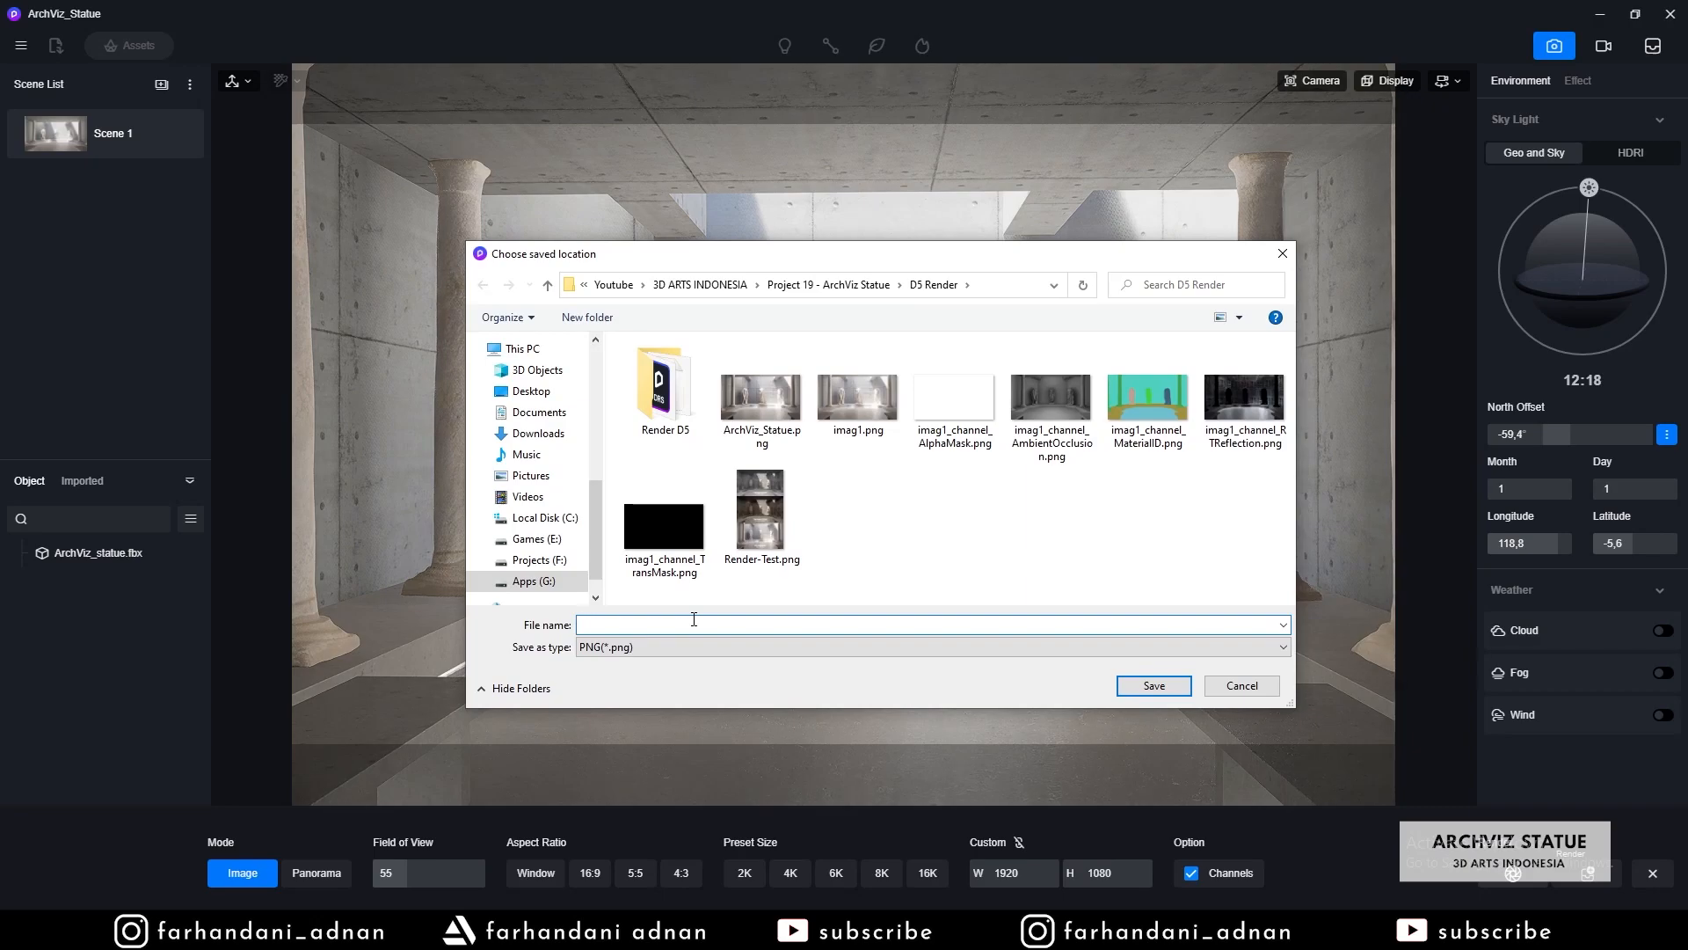
{"action": "type", "text": "Render 1"}
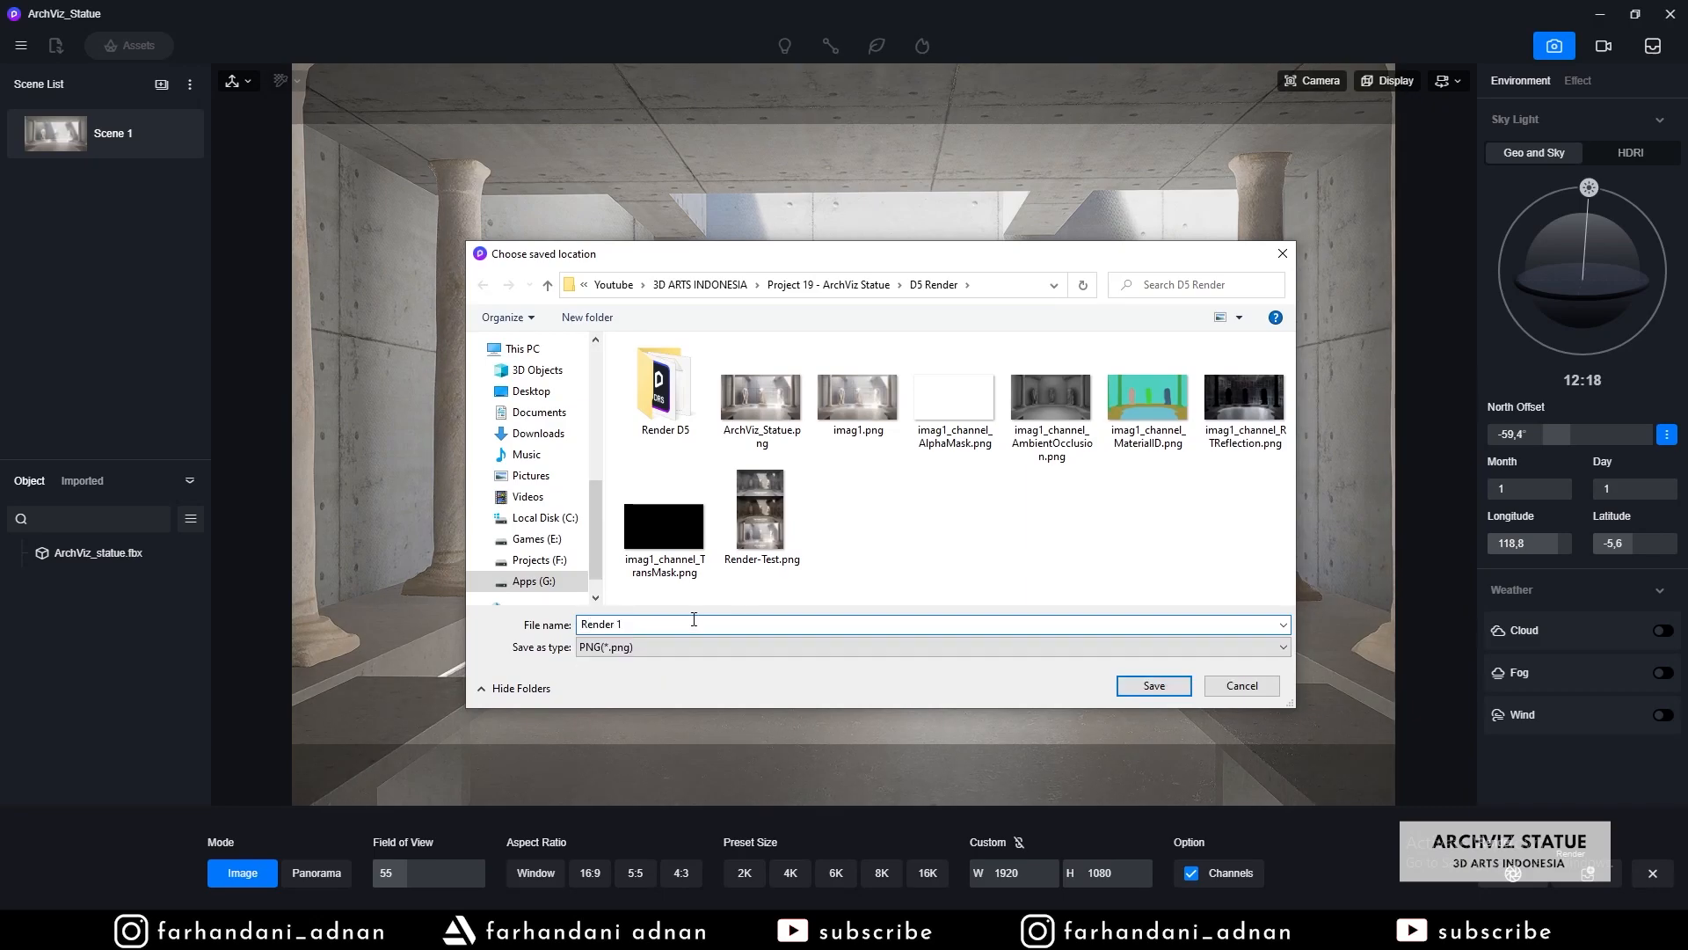
{"action": "key", "text": "Return"}
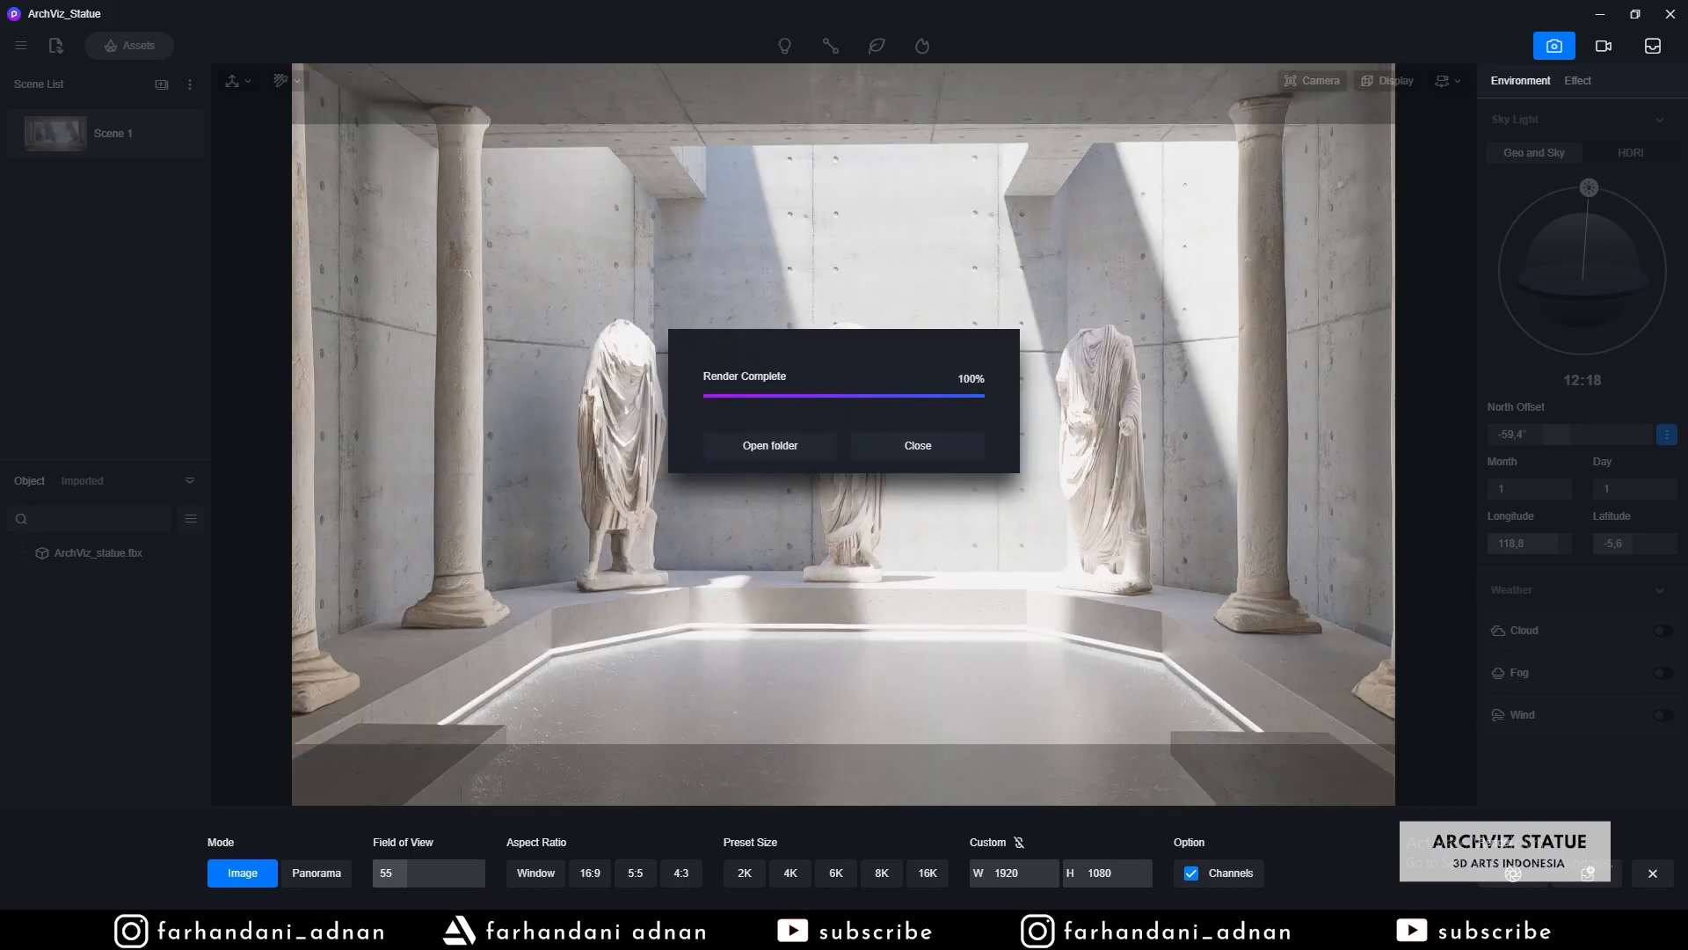
- Open the output folder of the completed render and show the files in the Render 1 folder
{"action": "left_click", "coordinate": [785, 446]}
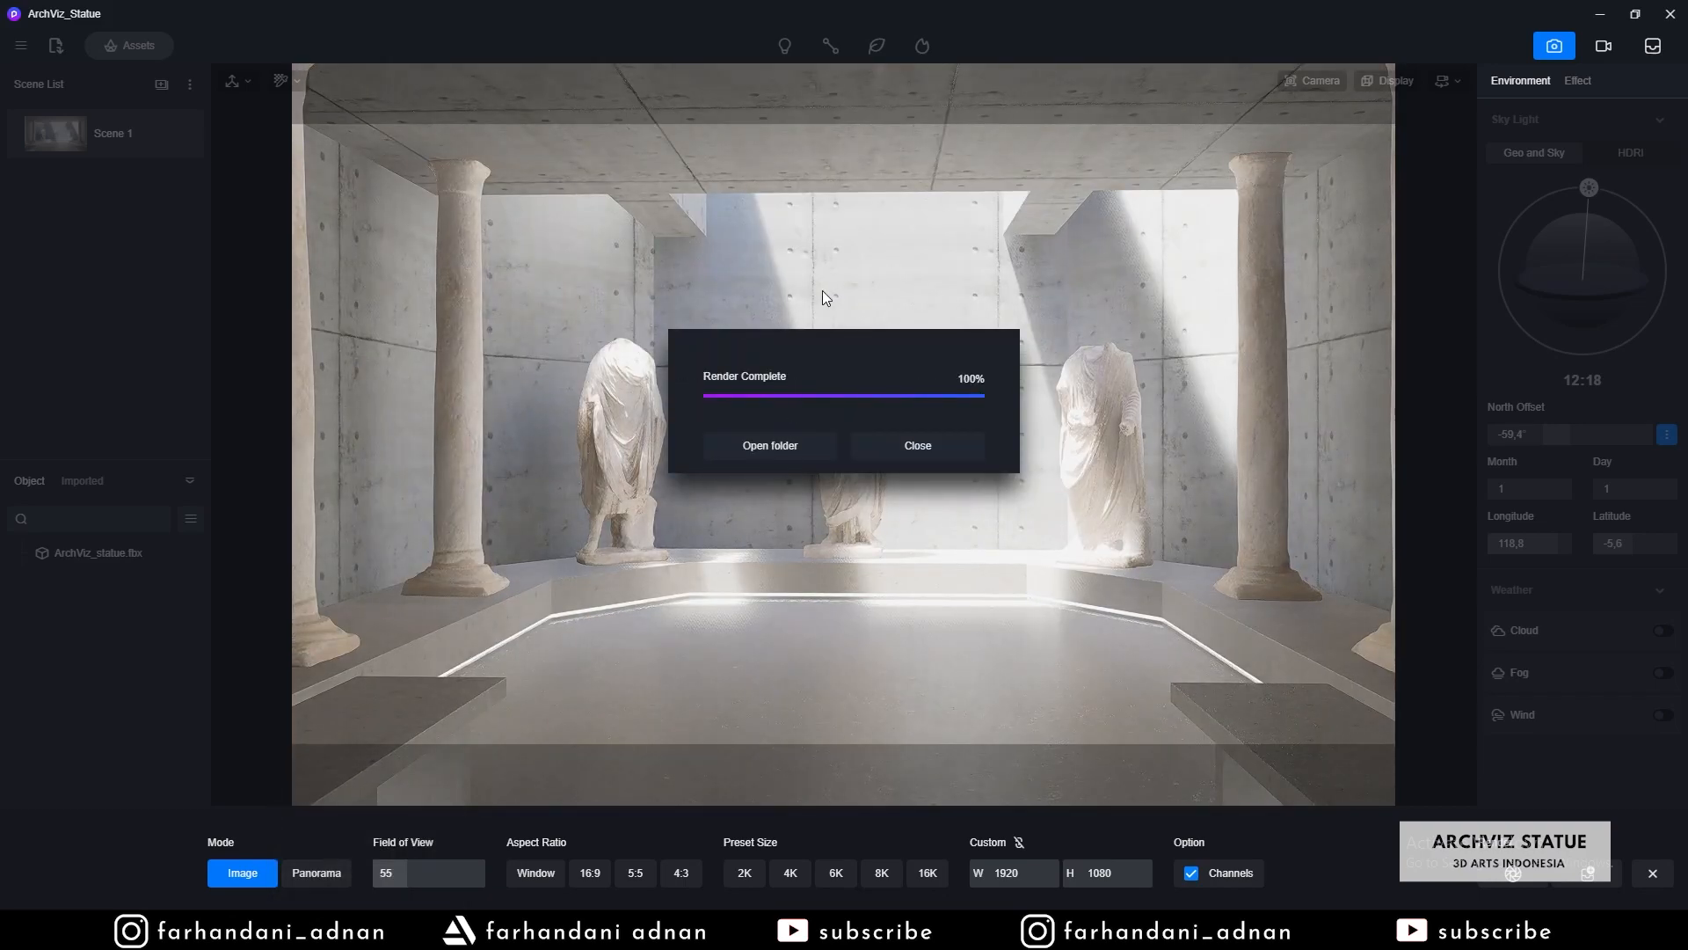
{"action": "left_click", "coordinate": [1304, 114]}
{"action": "mouse_move", "coordinate": [367, 928]}
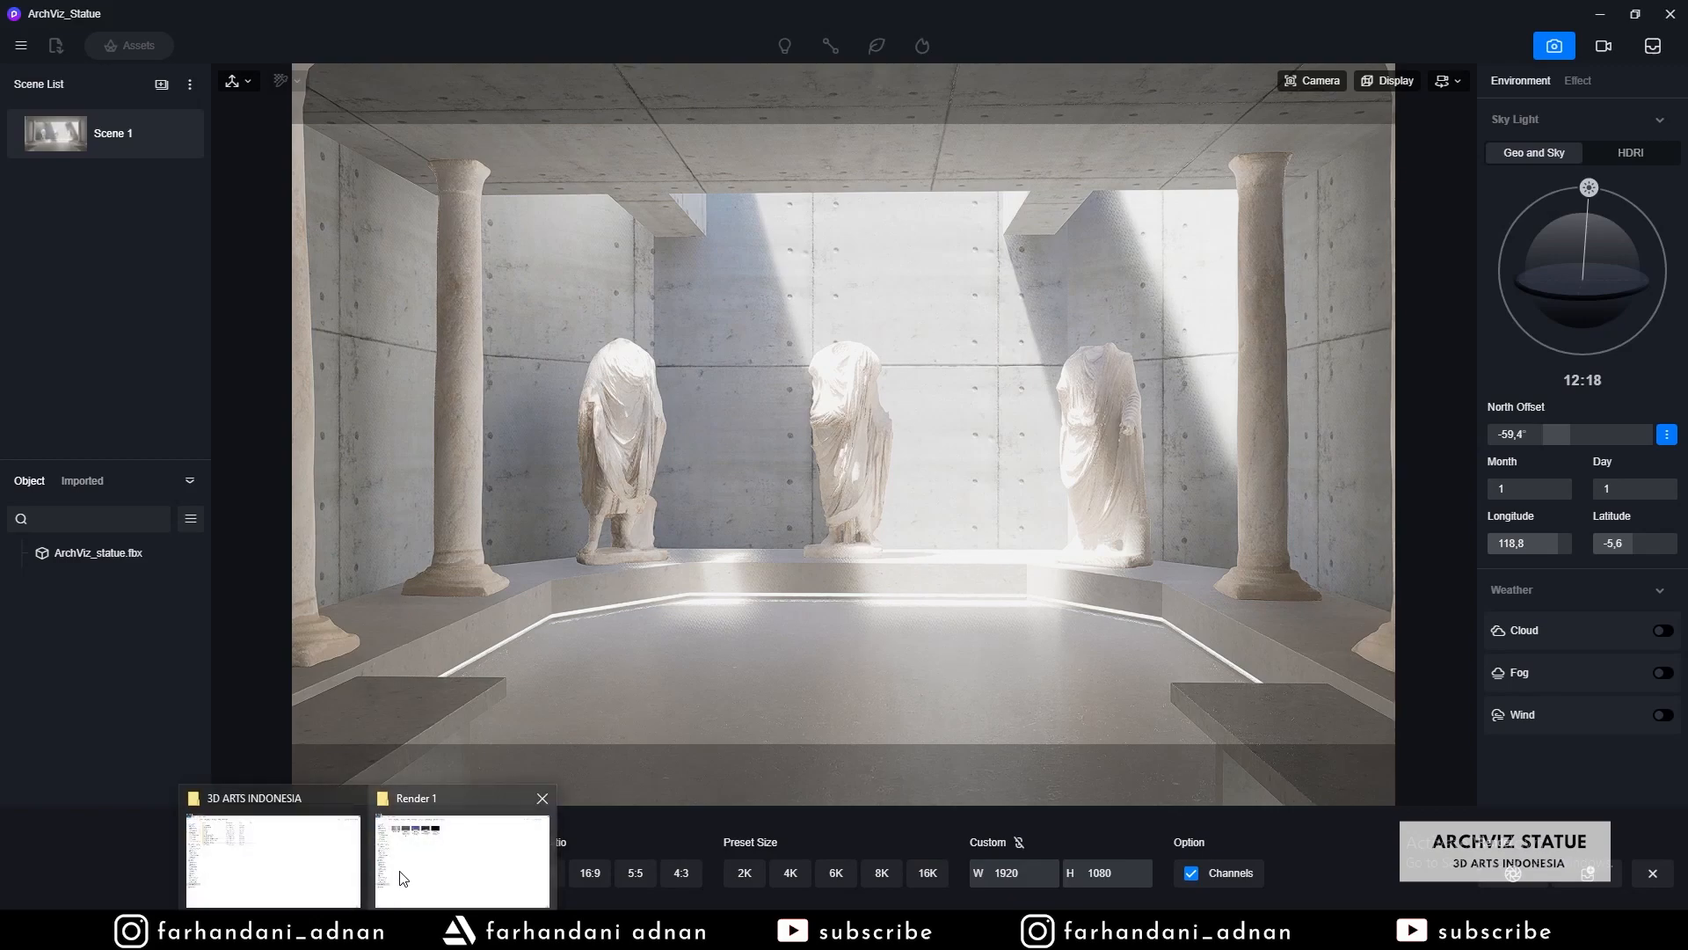
{"action": "left_click", "coordinate": [403, 876]}
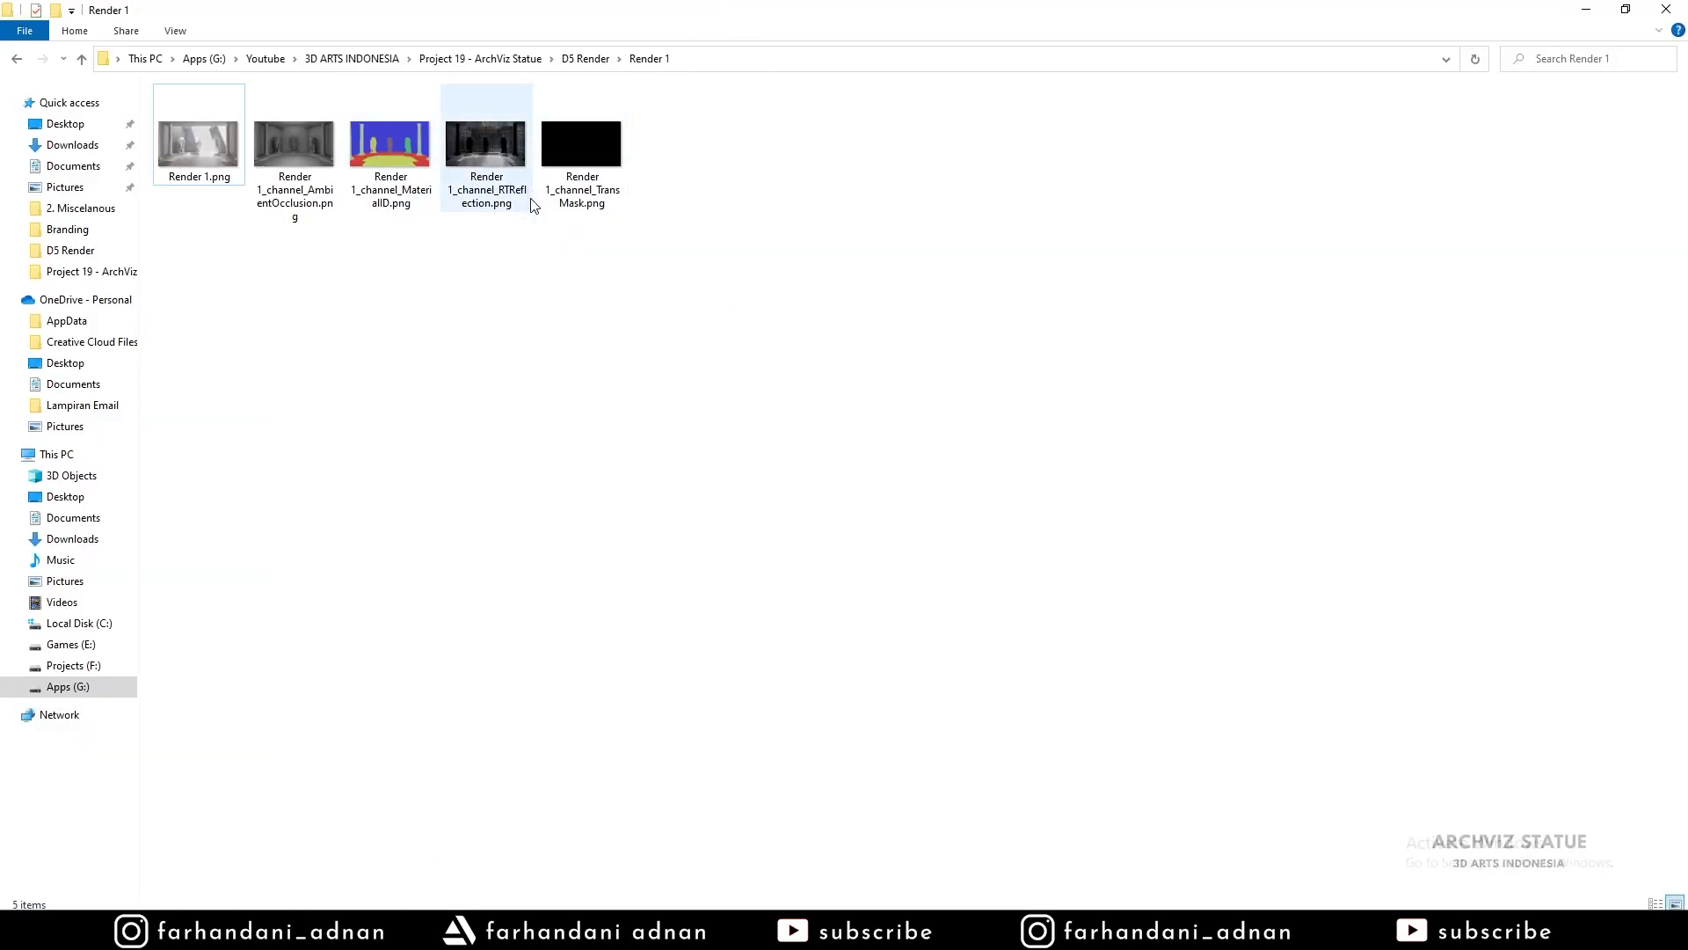
{"action": "right_click", "coordinate": [814, 244]}
{"action": "left_click", "coordinate": [857, 313]}
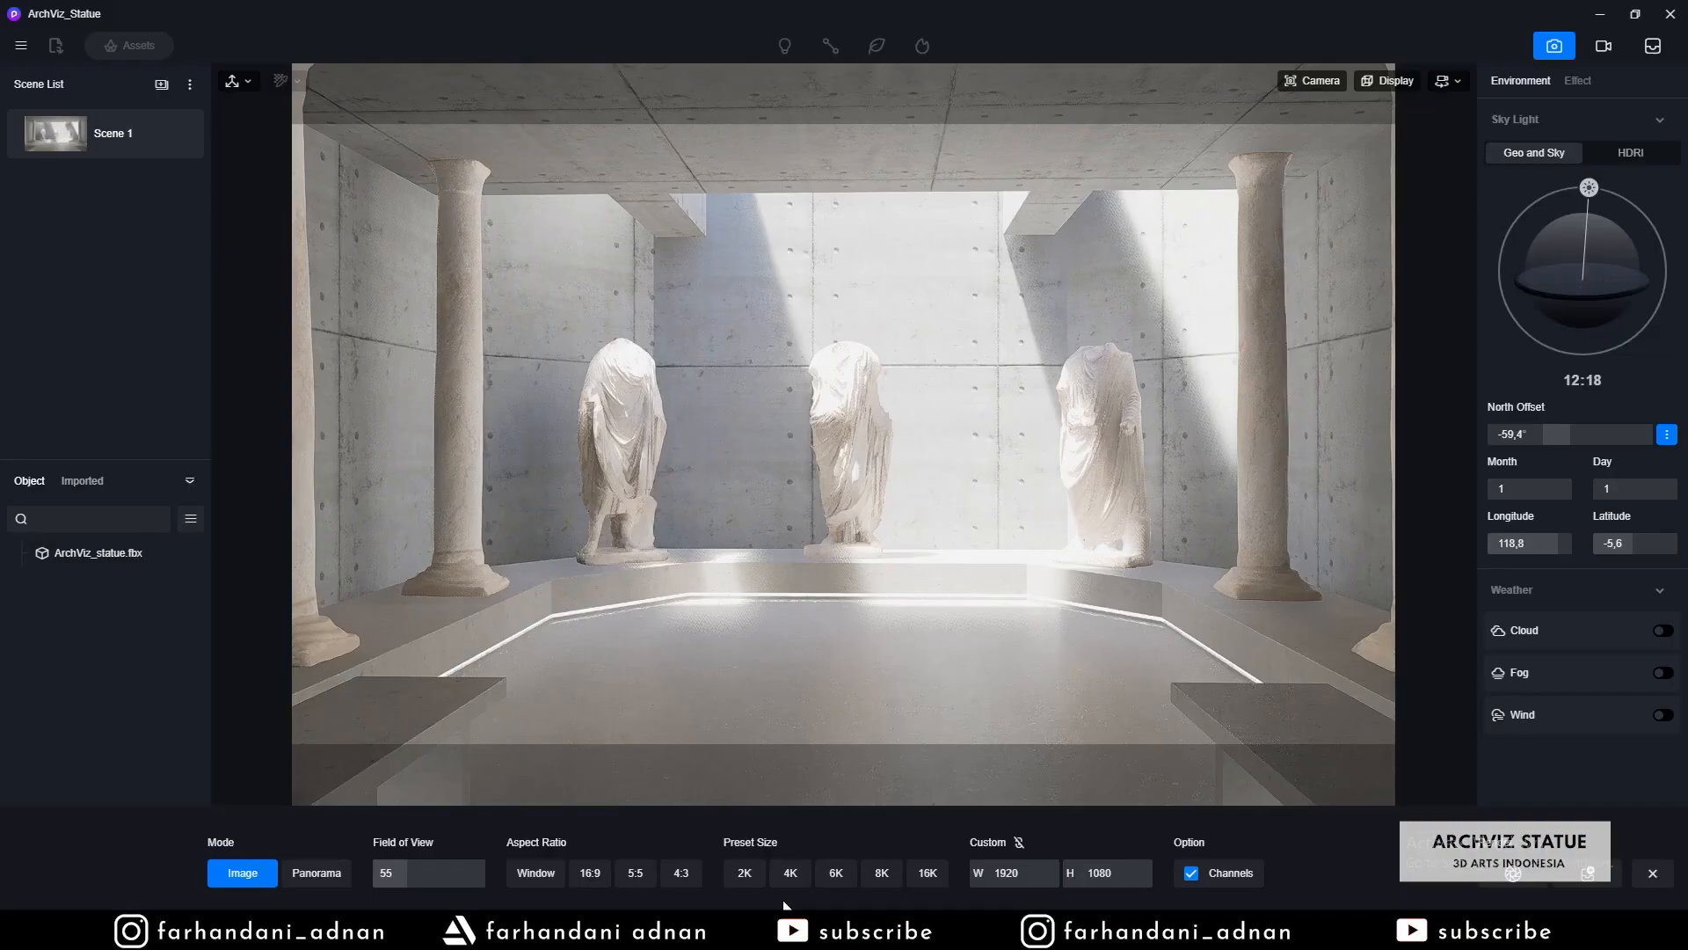
- Return to D5 Render and toggle the Channels option of the image render, leaving it off
{"action": "left_click", "coordinate": [1191, 873]}
{"action": "left_click", "coordinate": [1191, 874]}
{"action": "left_click", "coordinate": [1191, 873]}
{"action": "left_click", "coordinate": [1191, 873]}
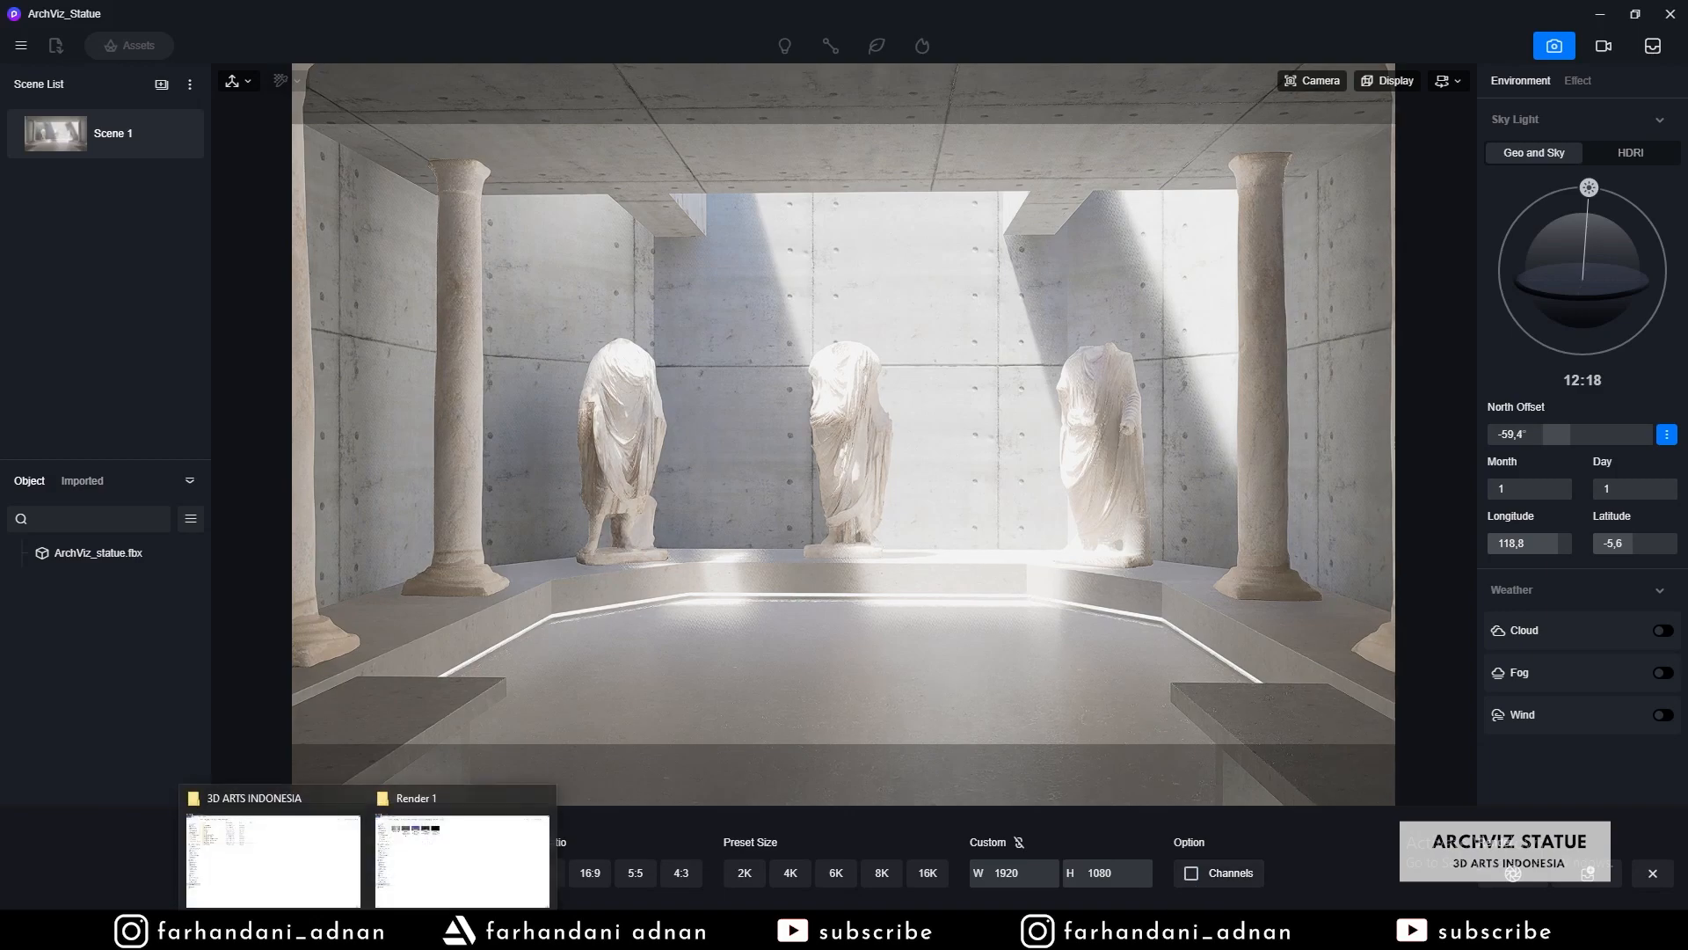
- Open Render 1.png from the Render 1 folder to view the final image, and close the viewer
{"action": "left_click", "coordinate": [448, 859]}
{"action": "left_click", "coordinate": [208, 153]}
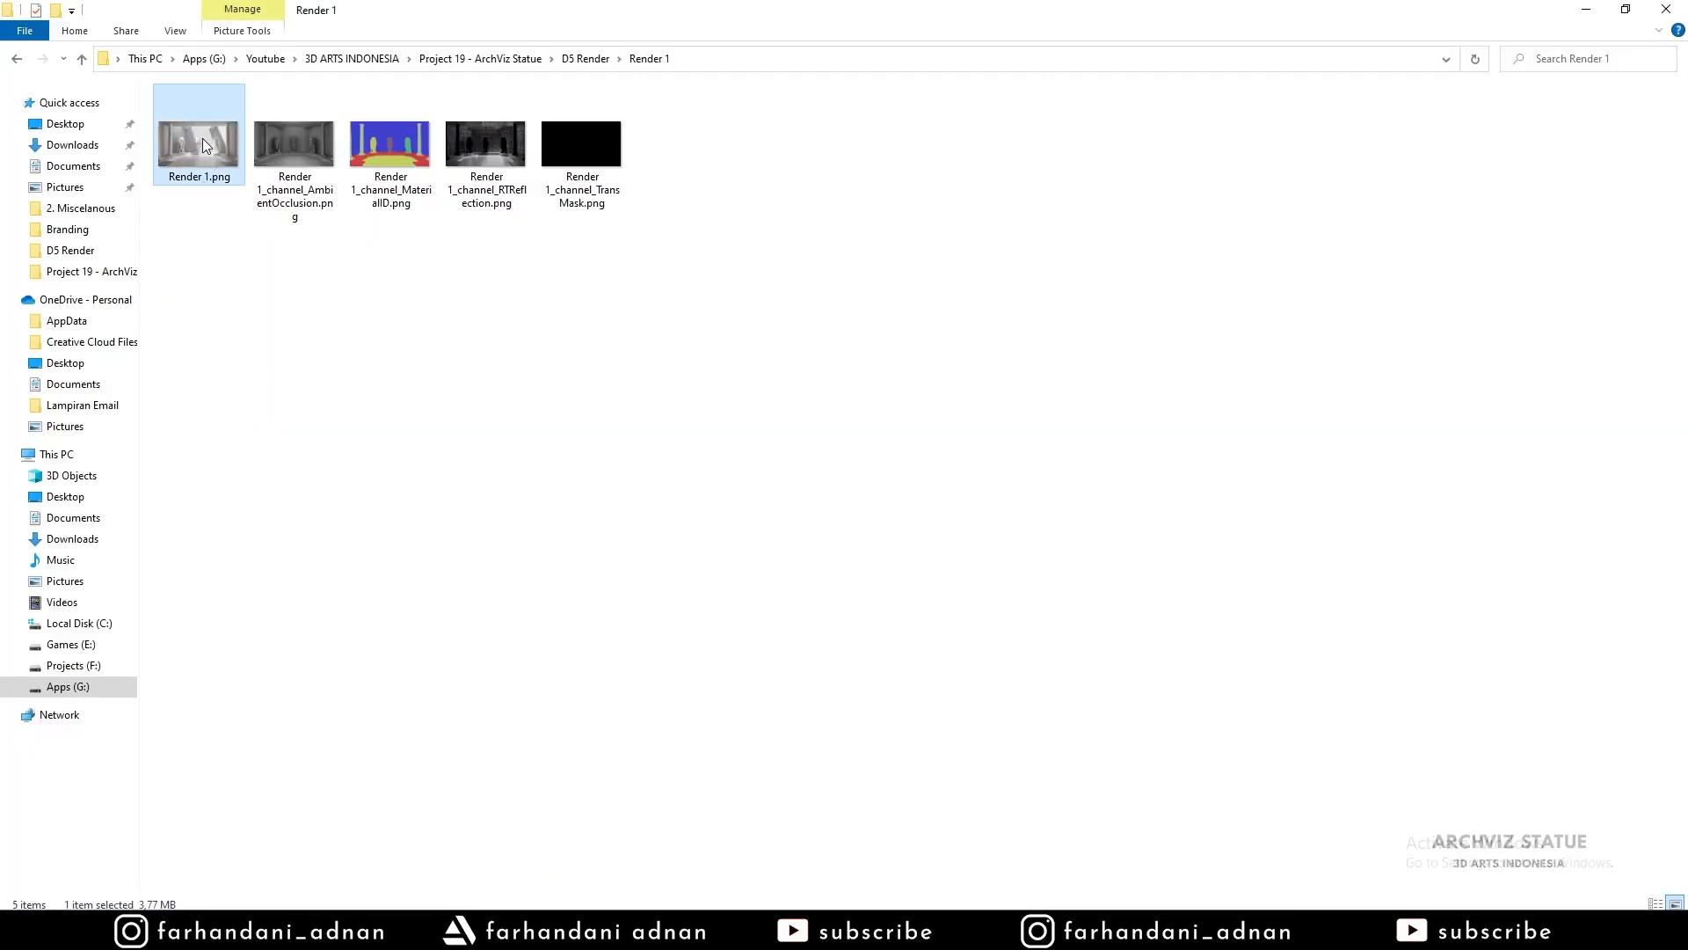
{"action": "double_click", "coordinate": [204, 146]}
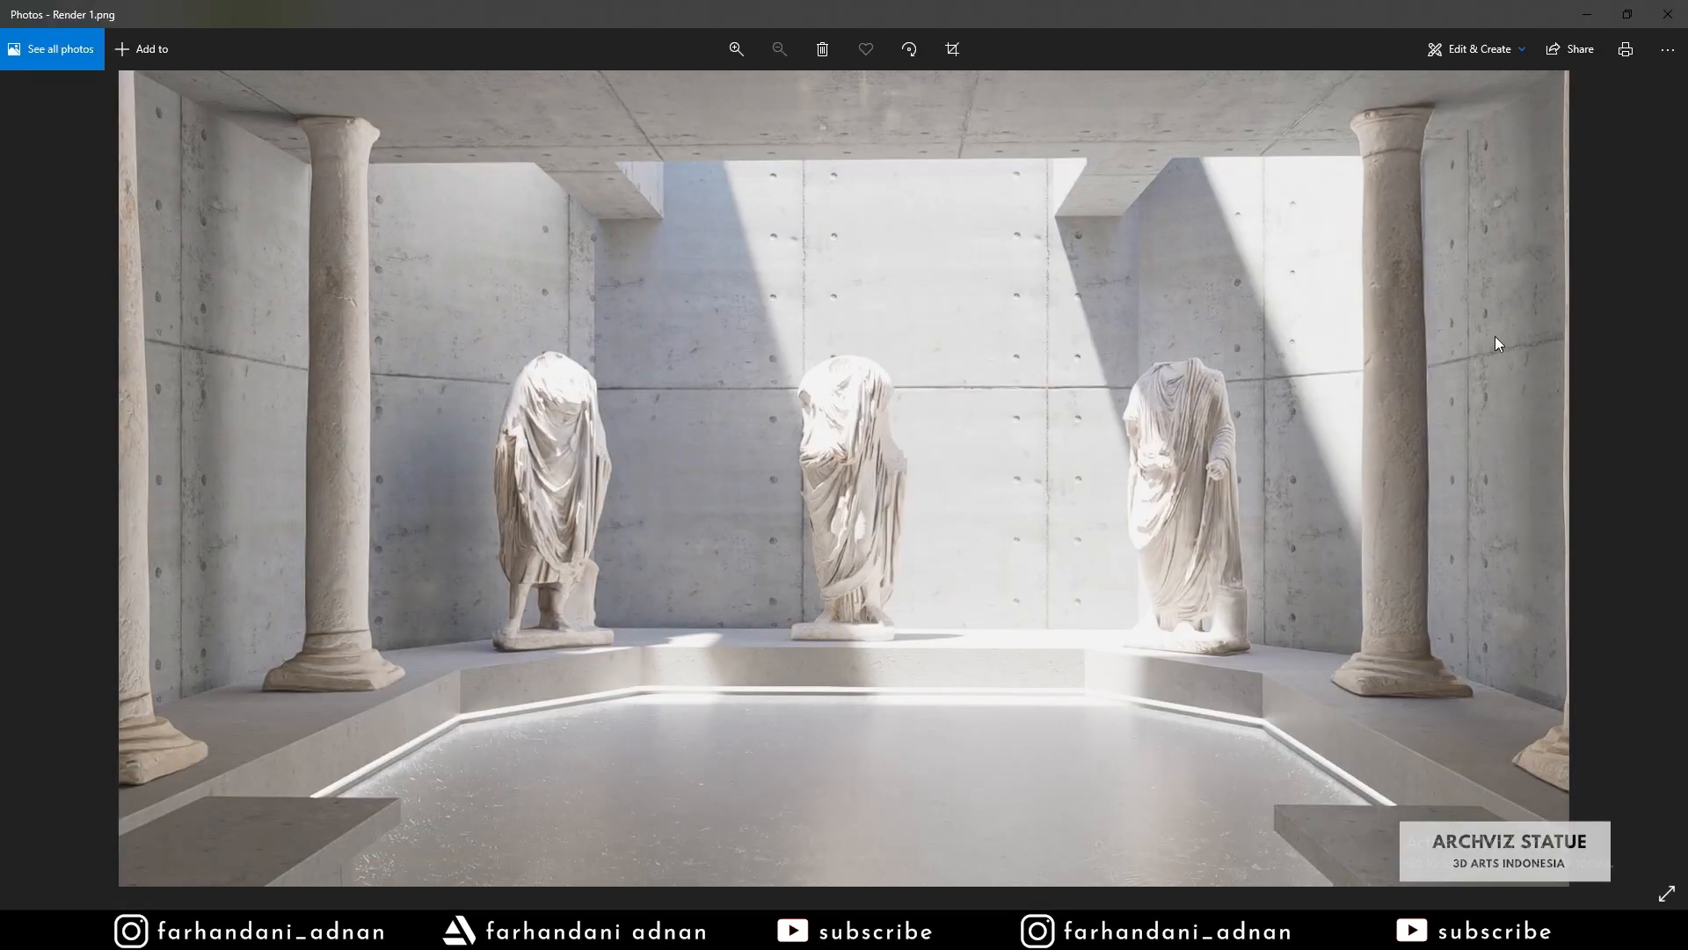
{"action": "left_click", "coordinate": [1668, 14]}
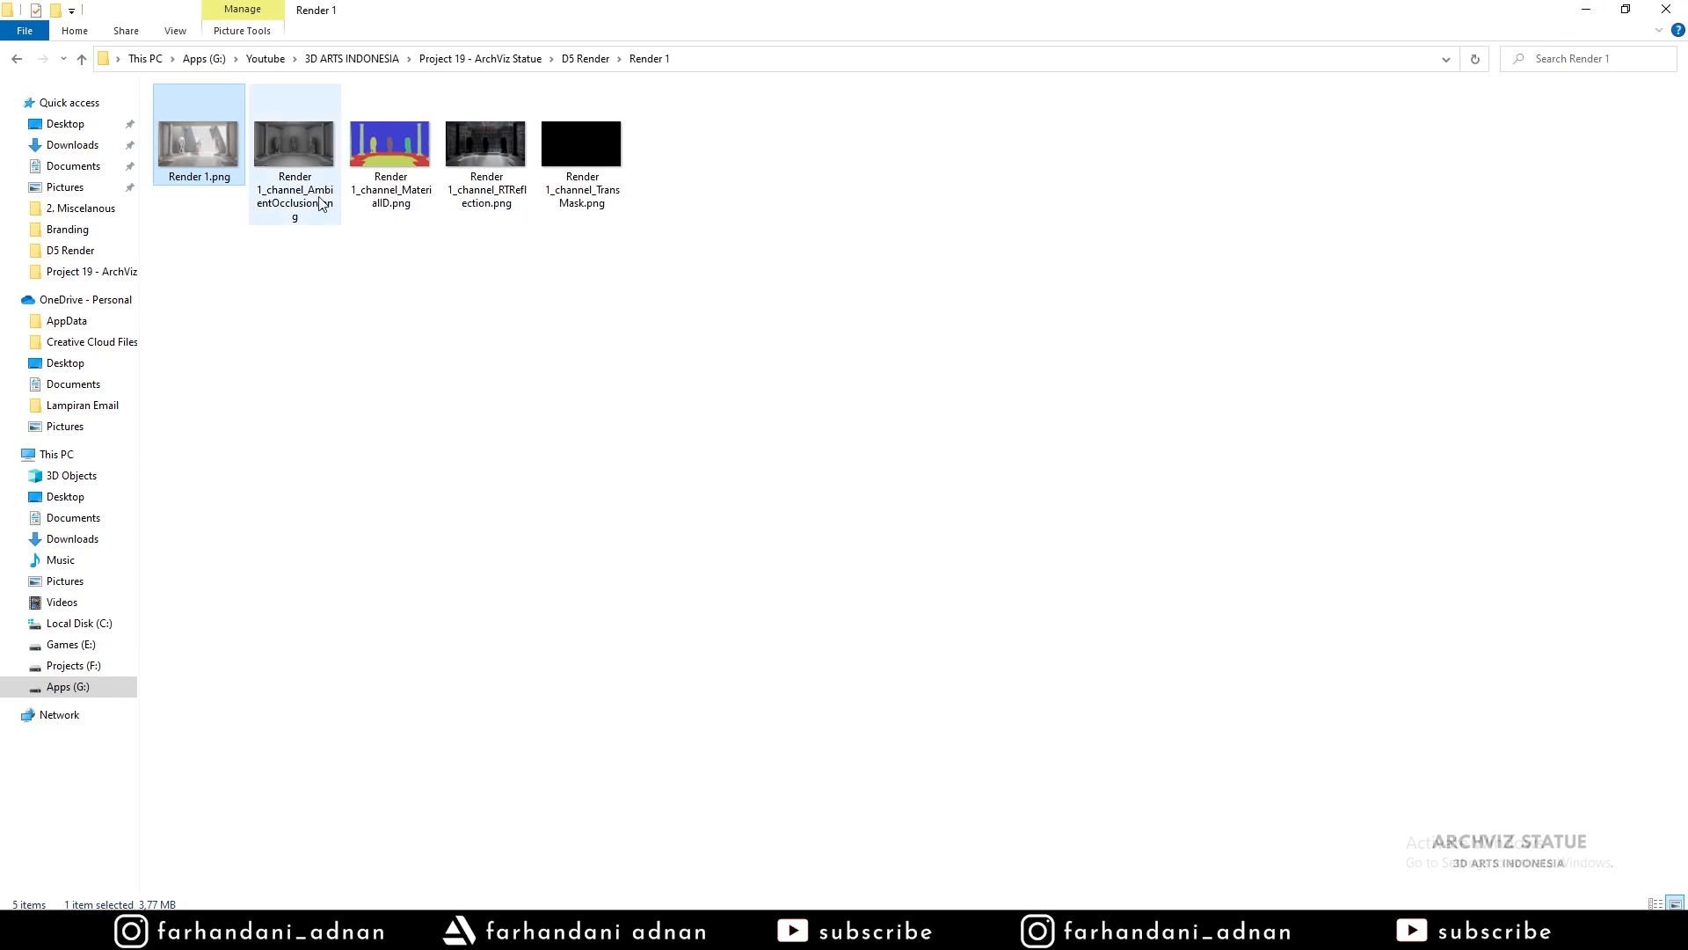
- Go through the AmbientOcclusion, MaterialID, RTReflection and TransMask channel files in the Render 1 folder
{"action": "left_click_drag", "start_coordinate": [289, 298], "coordinate": [614, 147]}
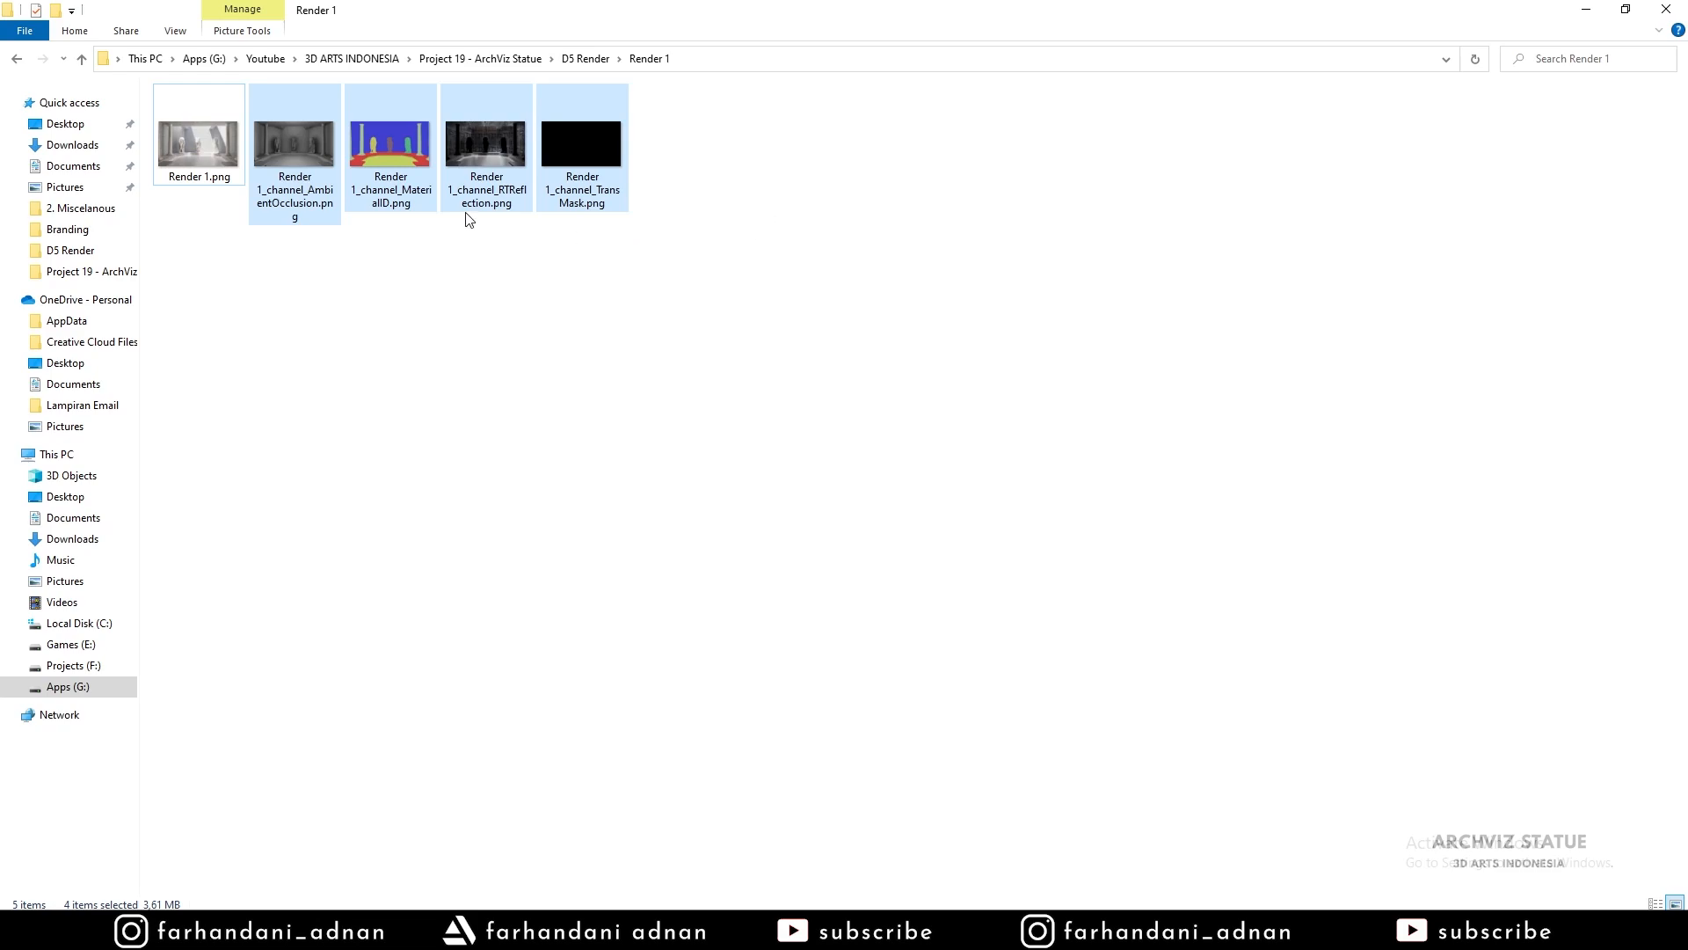
{"action": "left_click", "coordinate": [308, 160]}
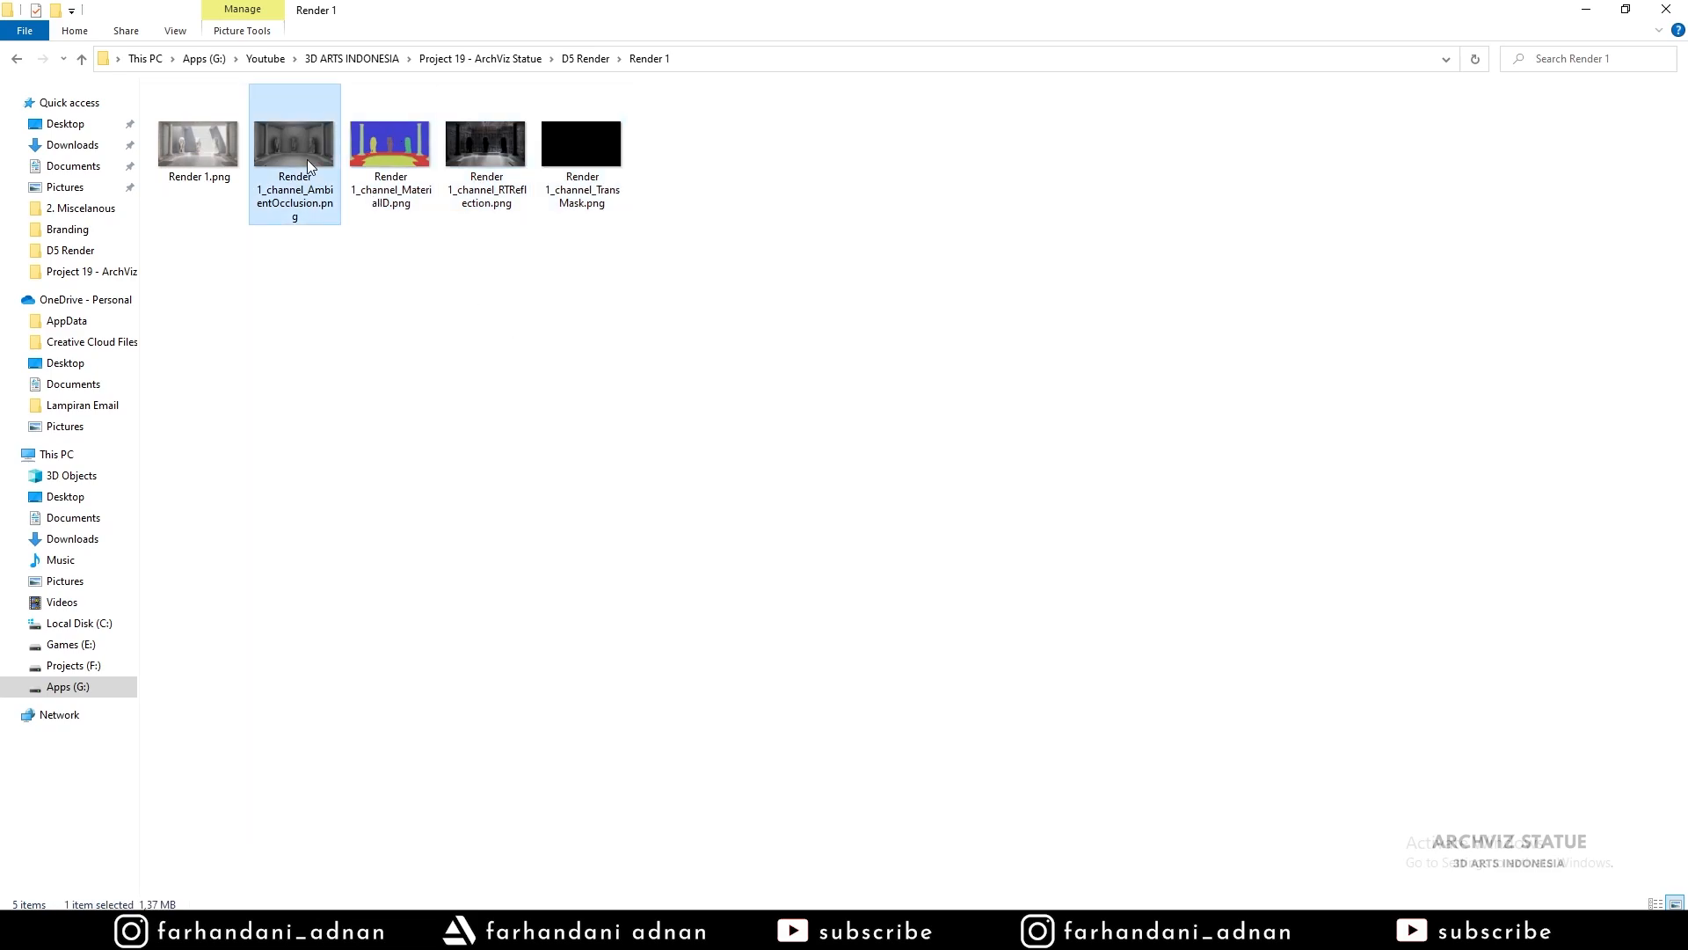
{"action": "left_click", "coordinate": [404, 151]}
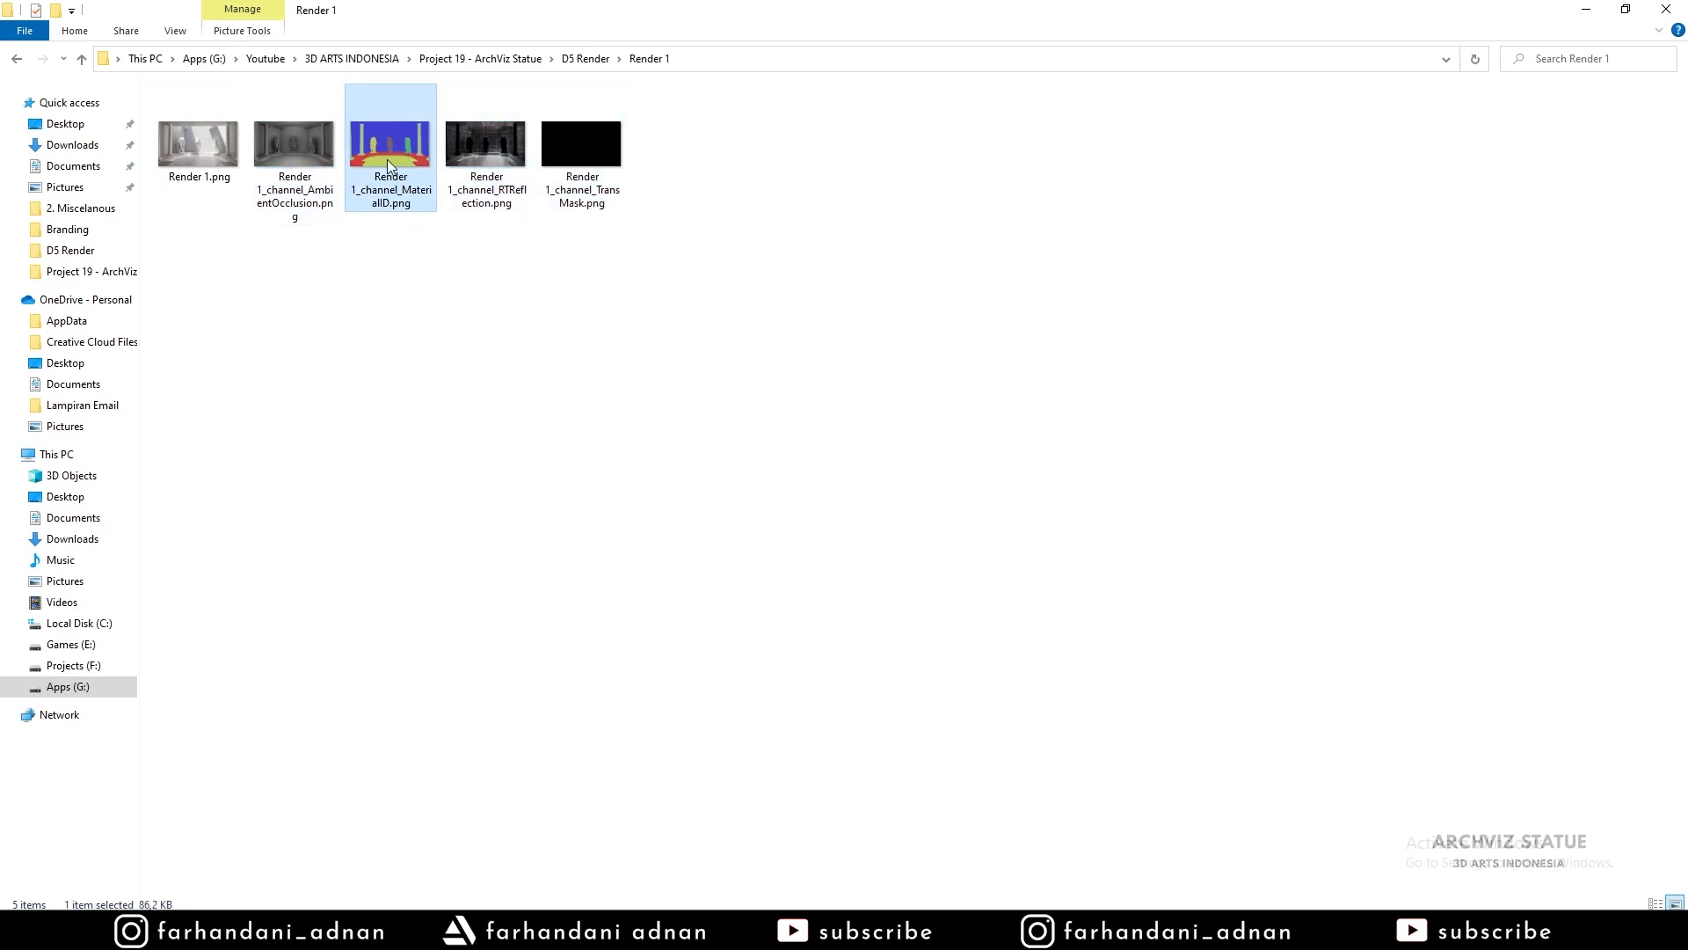
{"action": "left_click", "coordinate": [519, 146]}
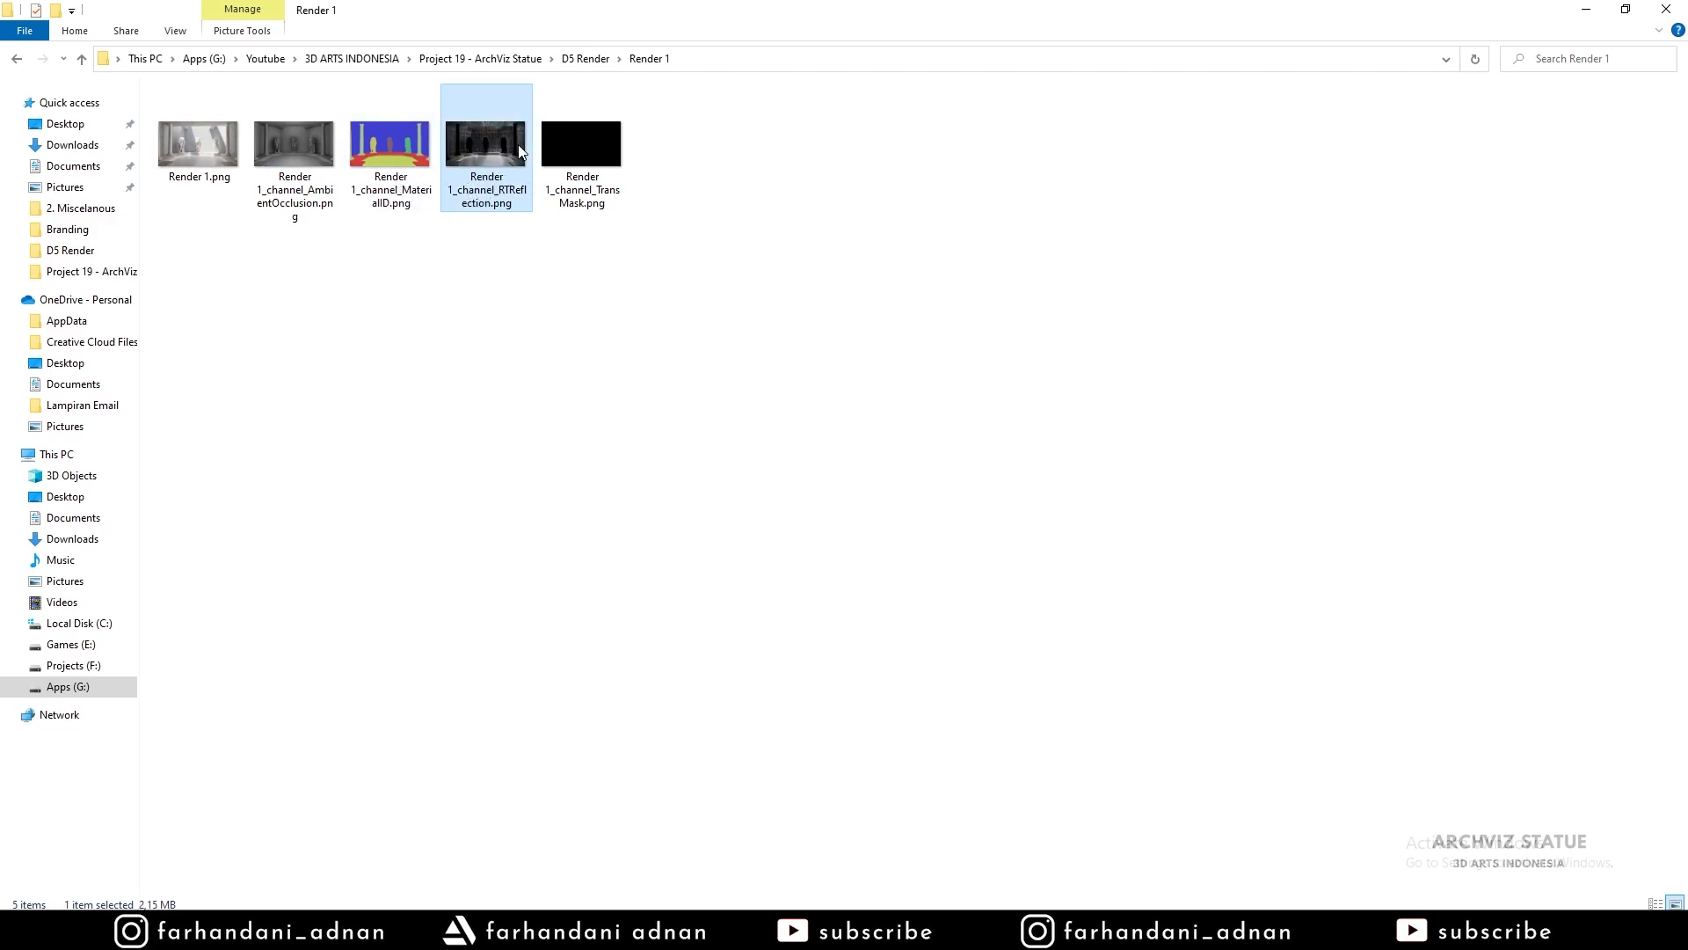
{"action": "left_click", "coordinate": [607, 141]}
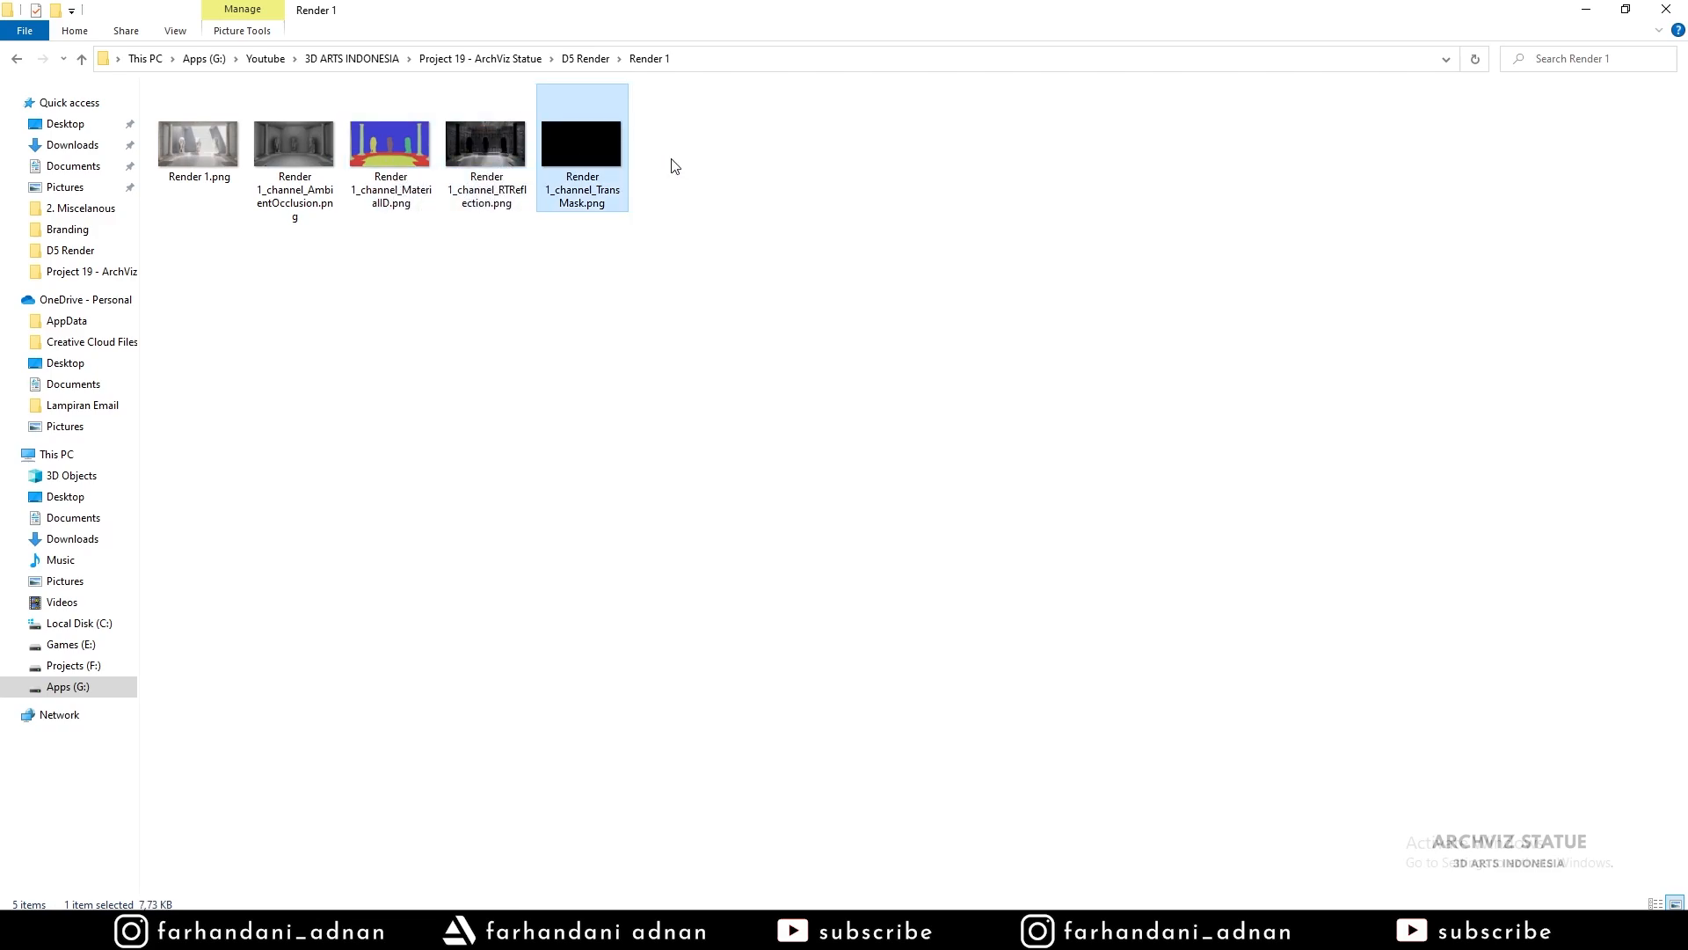
{"action": "left_click", "coordinate": [655, 328]}
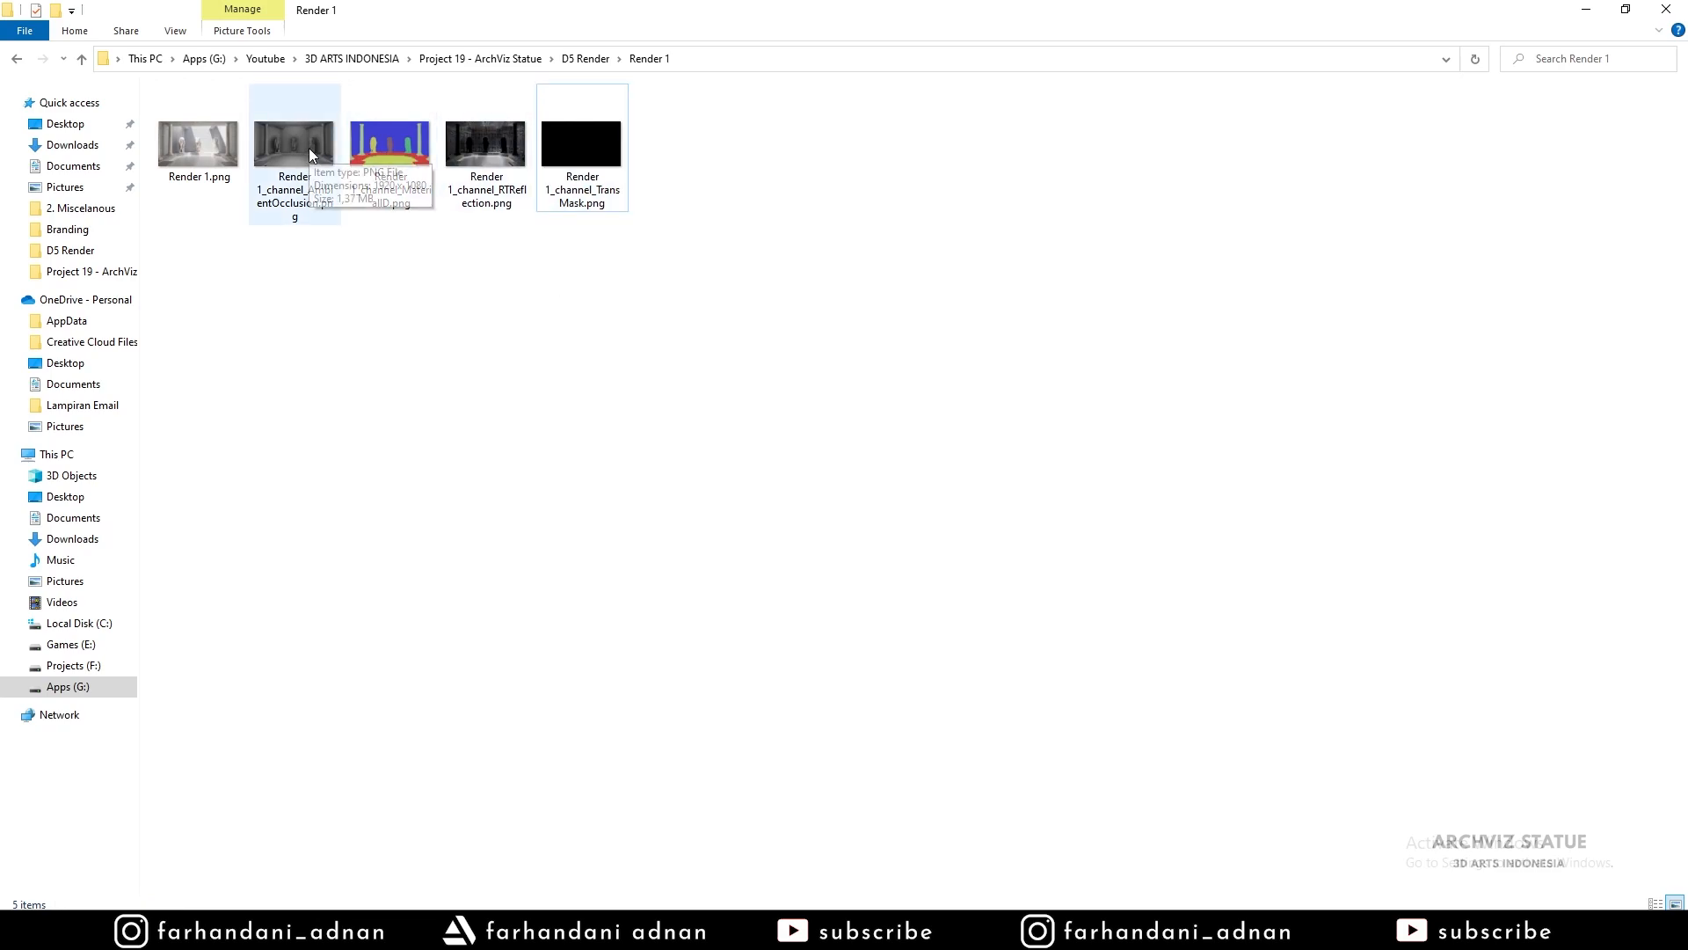
{"action": "left_click", "coordinate": [403, 133]}
{"action": "left_click", "coordinate": [292, 148]}
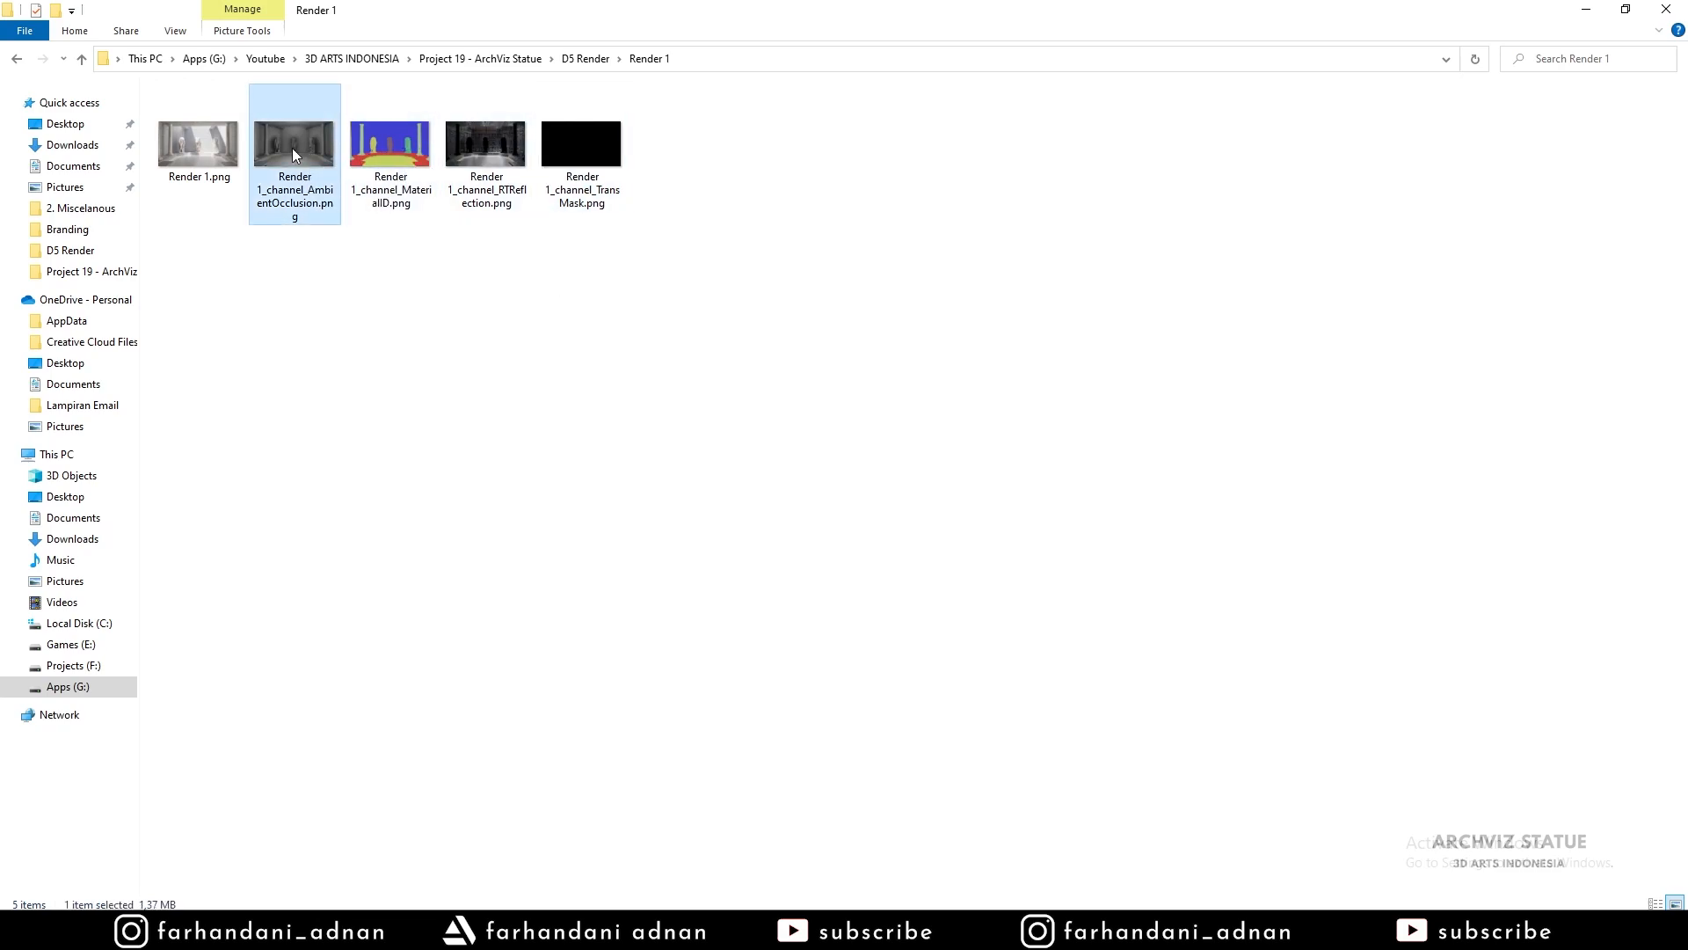
{"action": "left_click", "coordinate": [352, 151]}
{"action": "left_click", "coordinate": [498, 147]}
{"action": "left_click", "coordinate": [598, 148]}
- Open Render 1.png again and examine the statues up close, zooming in and back out, before minimizing the viewer
{"action": "key", "text": "Left"}
{"action": "key", "text": "Left"}
{"action": "key", "text": "Left"}
{"action": "key", "text": "Left"}
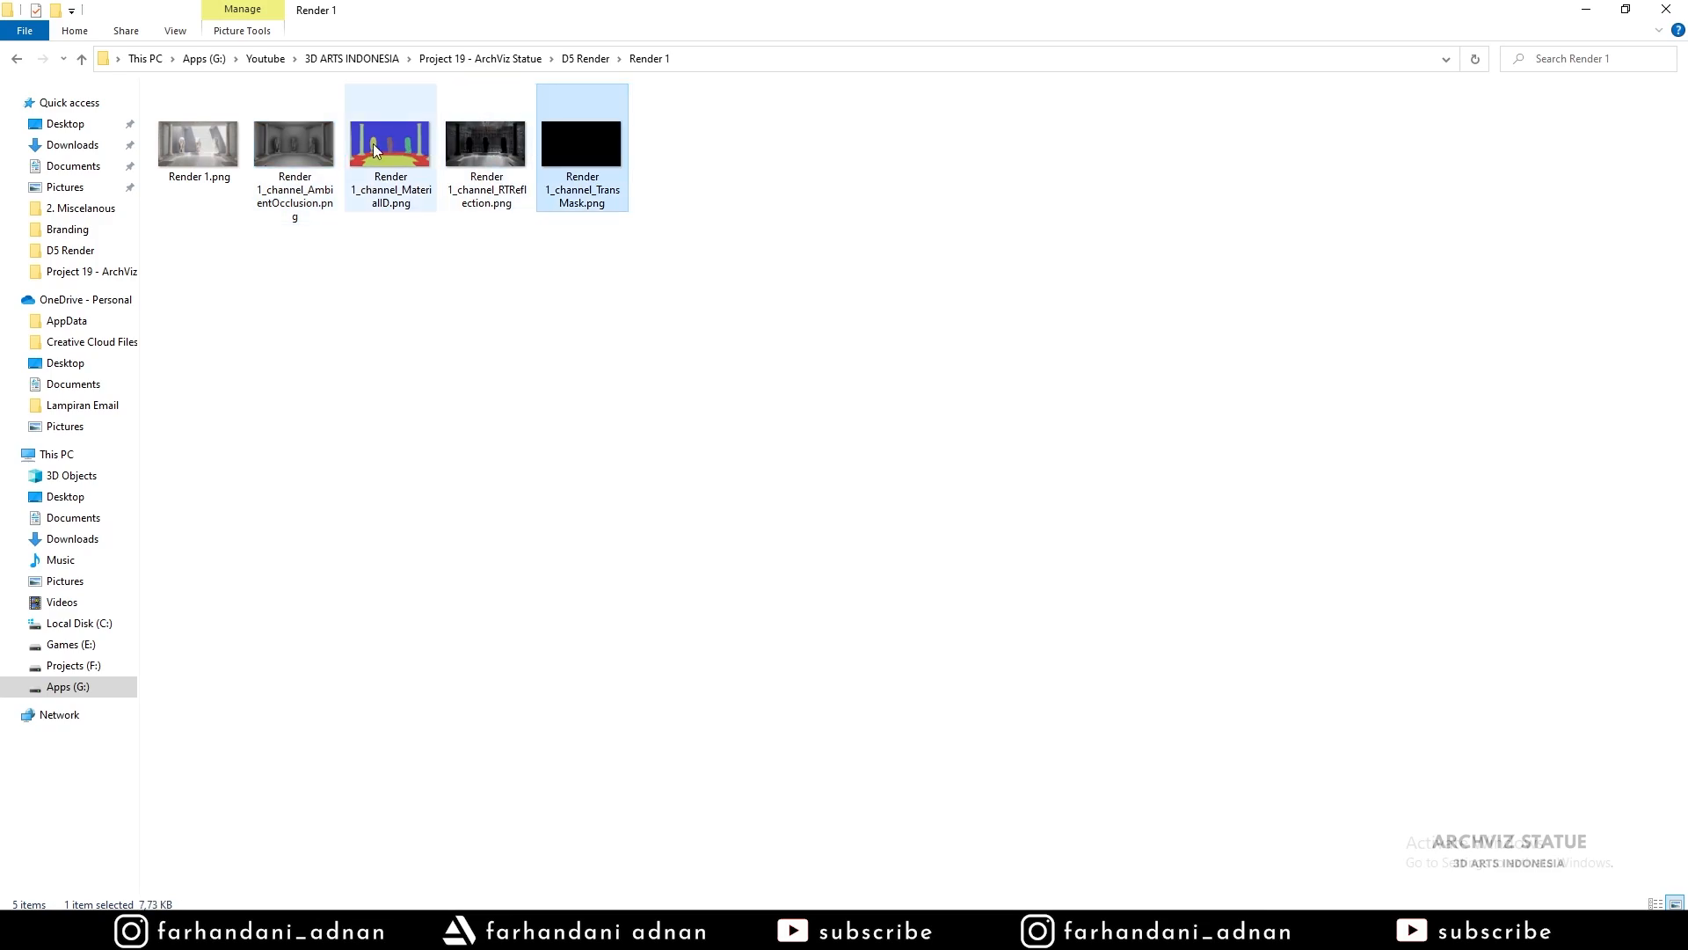
{"action": "key", "text": "Return"}
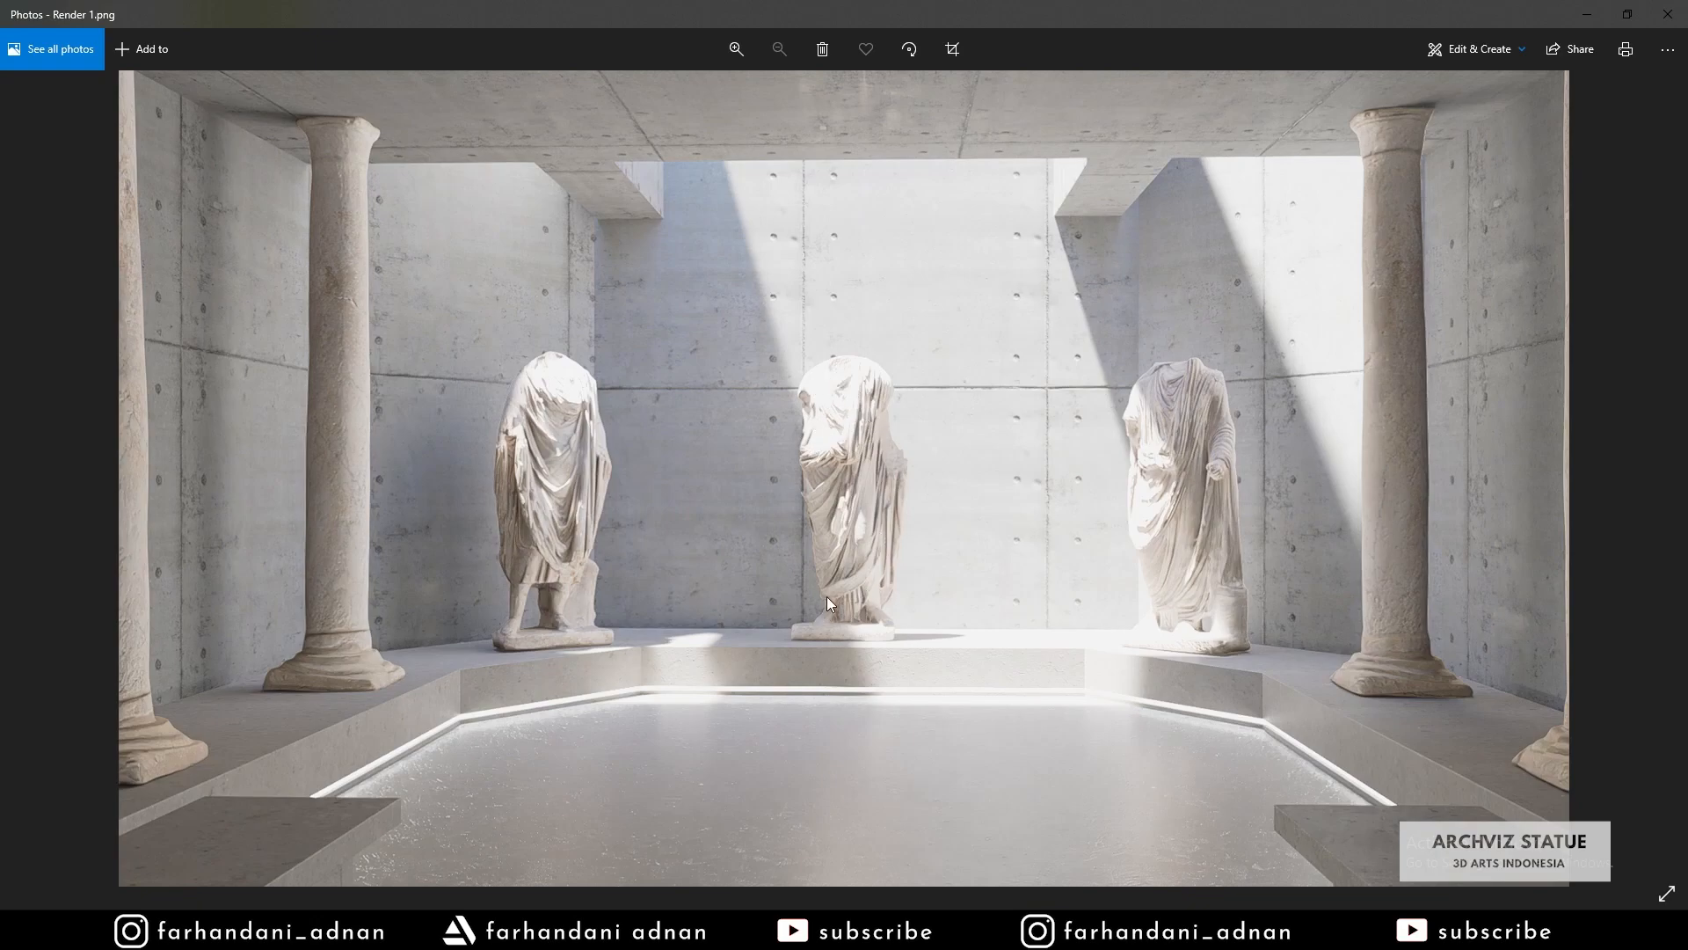
{"action": "scroll", "coordinate": [845, 604], "scroll_direction": "up", "scroll_amount": 3, "text": "ctrl"}
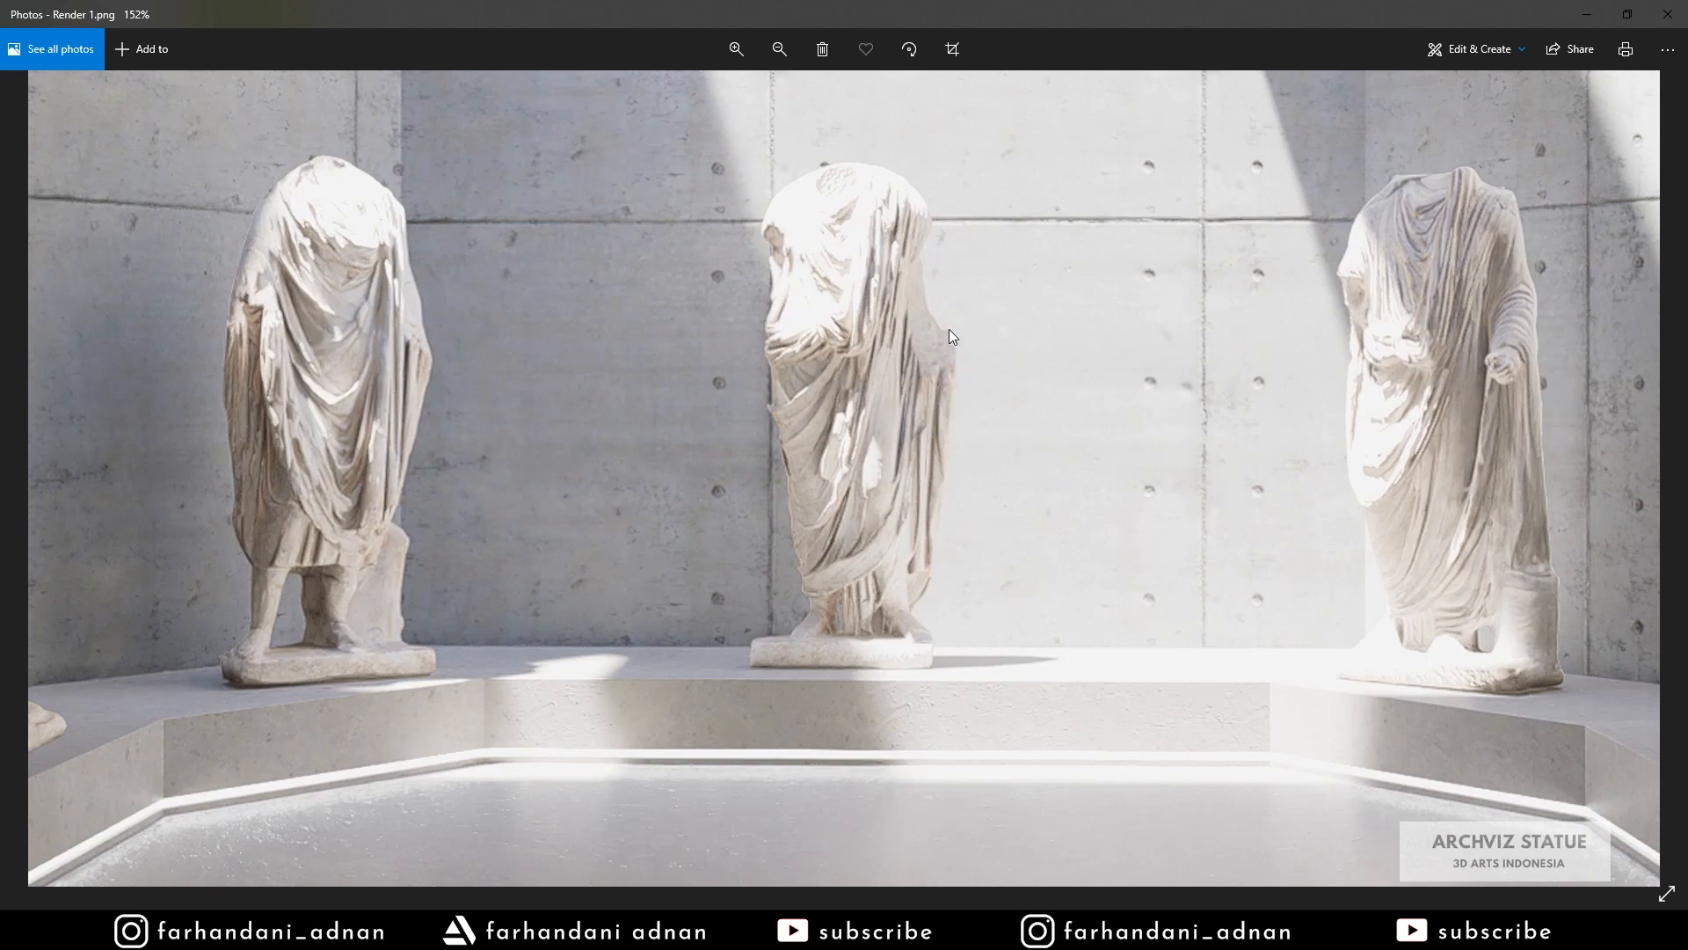
{"action": "scroll", "coordinate": [950, 334], "scroll_direction": "down", "scroll_amount": 5, "text": "ctrl"}
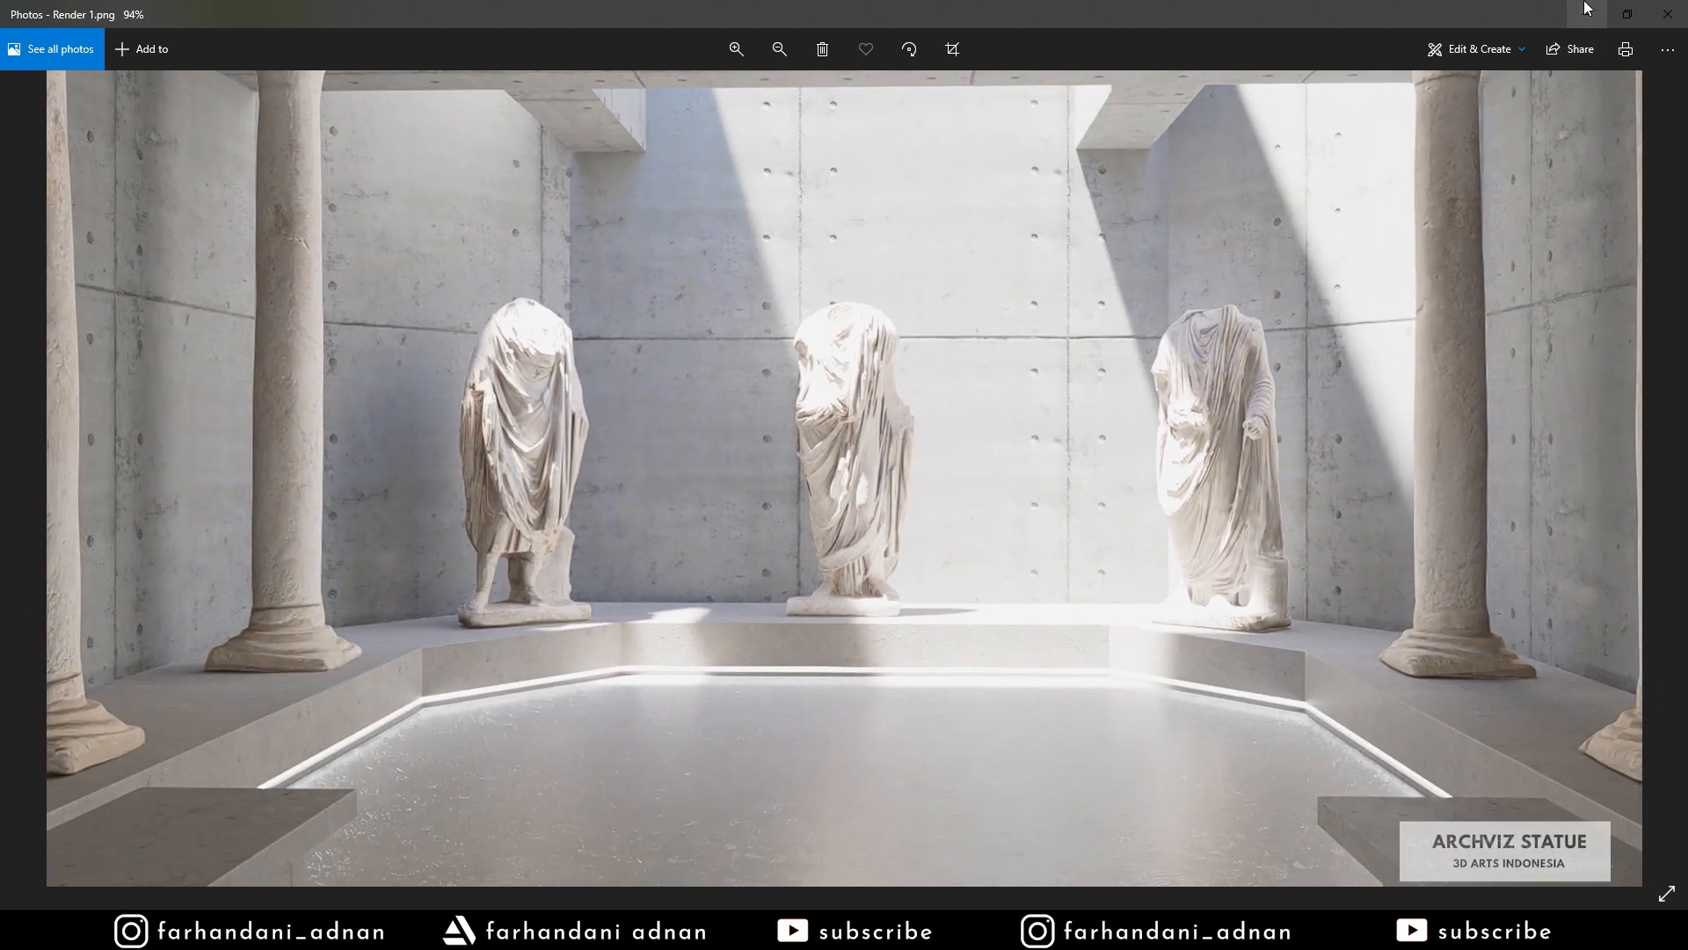
{"action": "left_click", "coordinate": [1587, 9]}
- Compare the MaterialID channel image with the rendered Render 1.png by viewing one after the other
{"action": "double_click", "coordinate": [401, 138]}
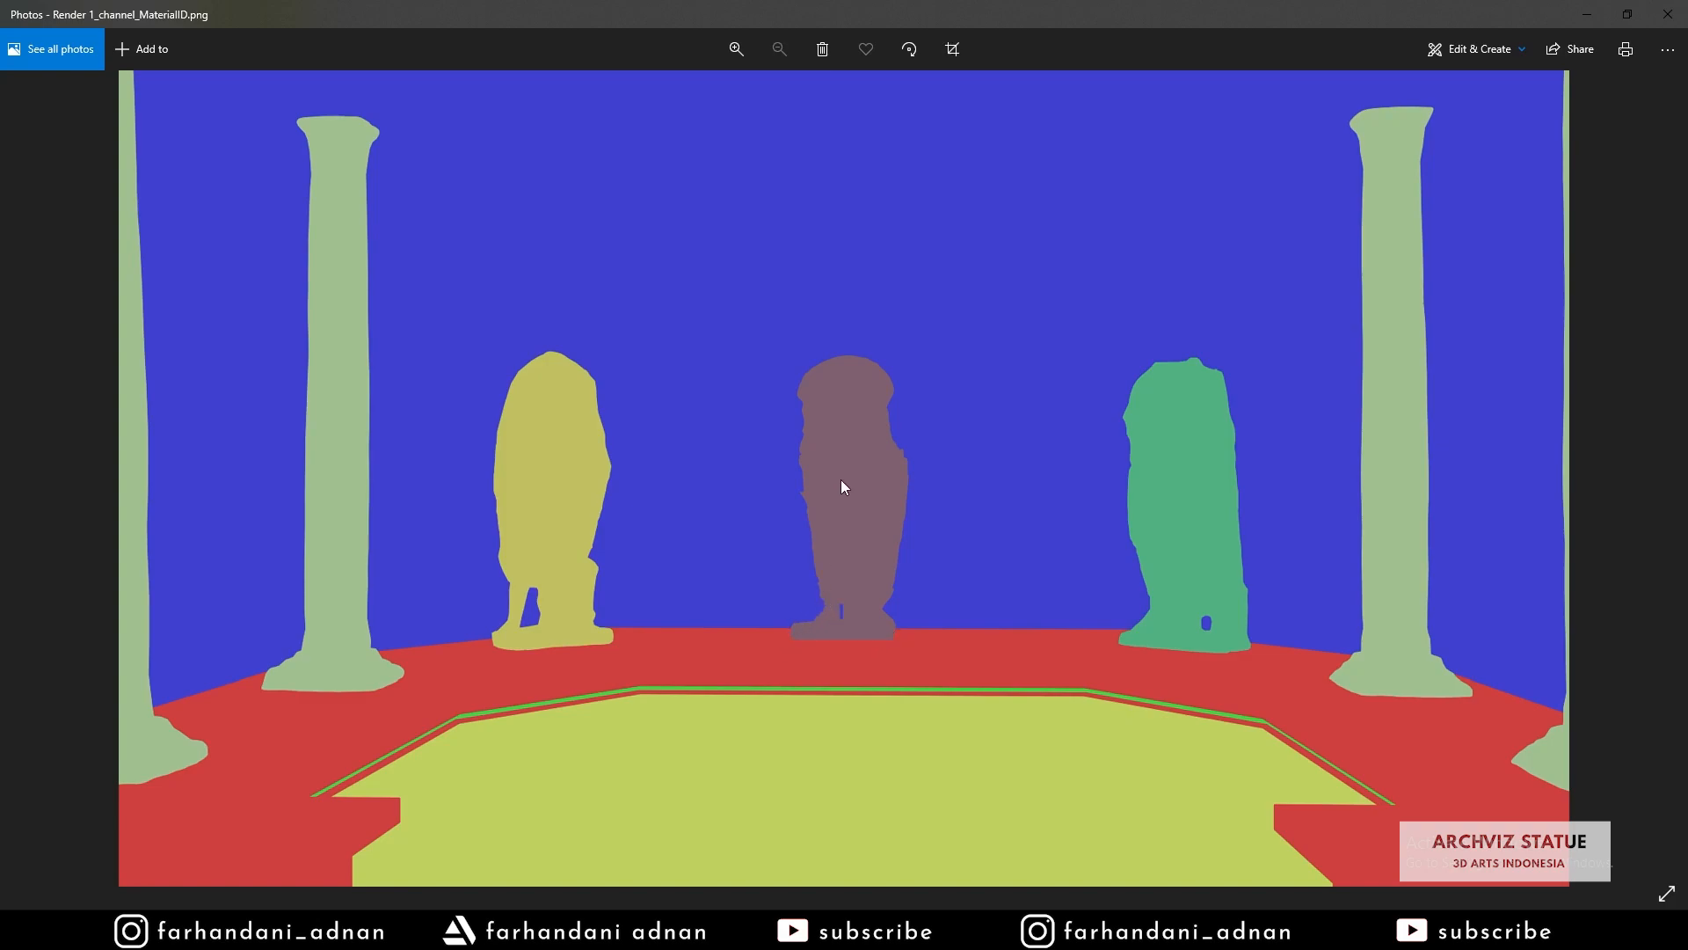
{"action": "left_click", "coordinate": [1668, 14]}
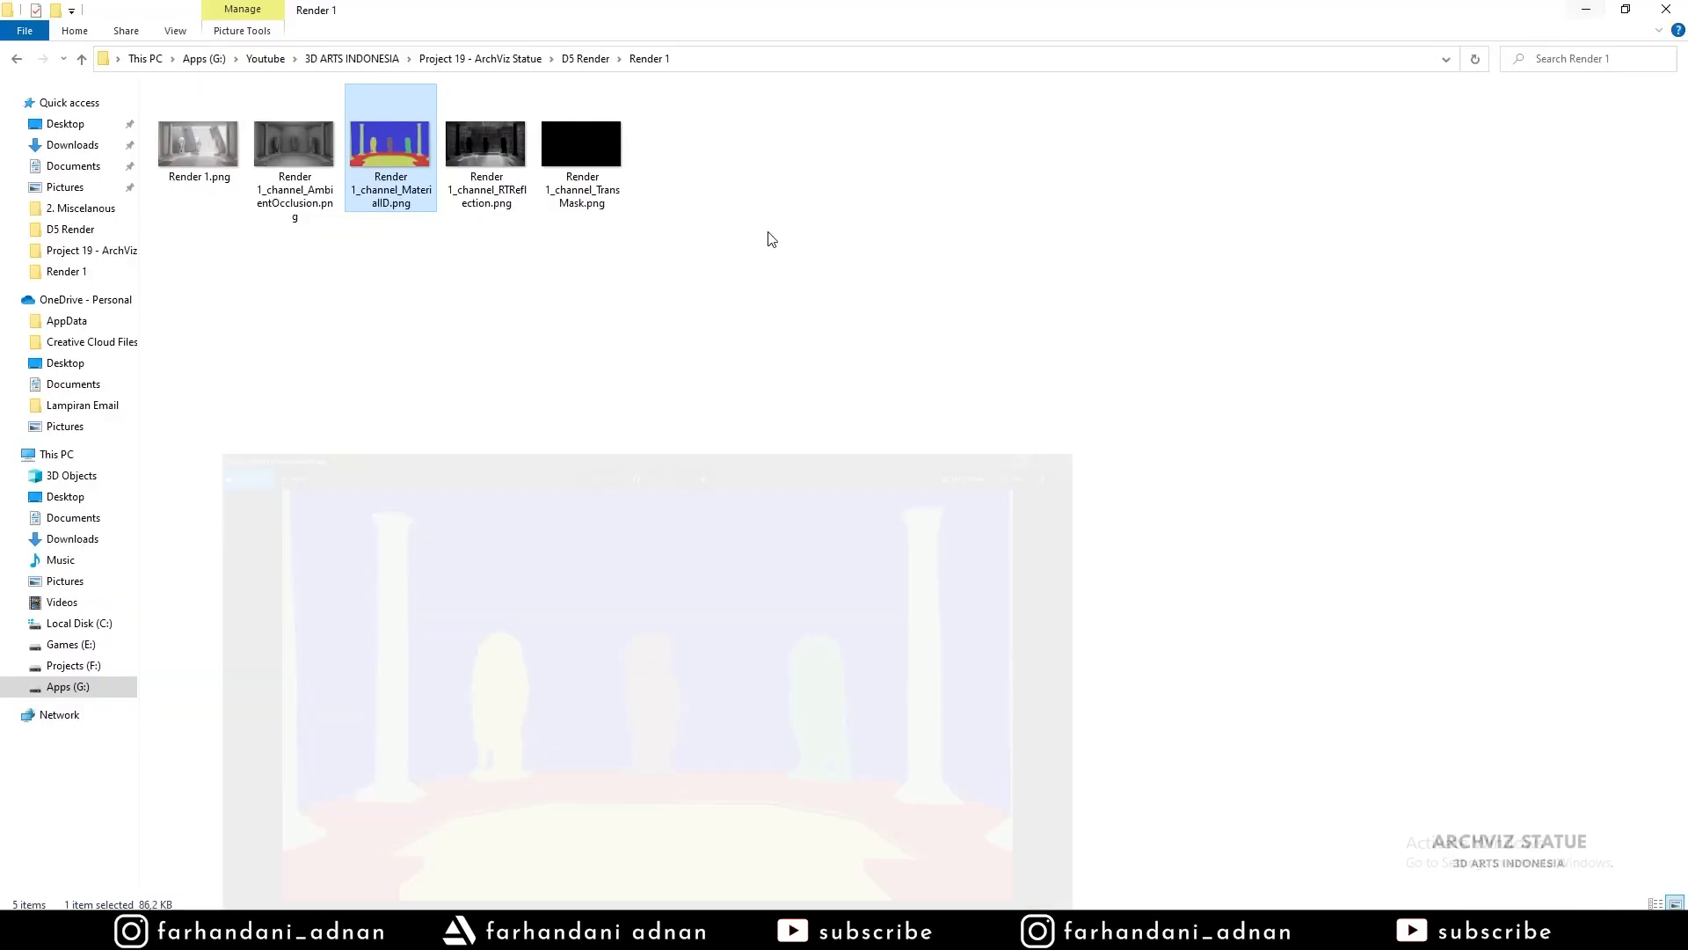
{"action": "left_click", "coordinate": [230, 175]}
{"action": "double_click", "coordinate": [230, 176]}
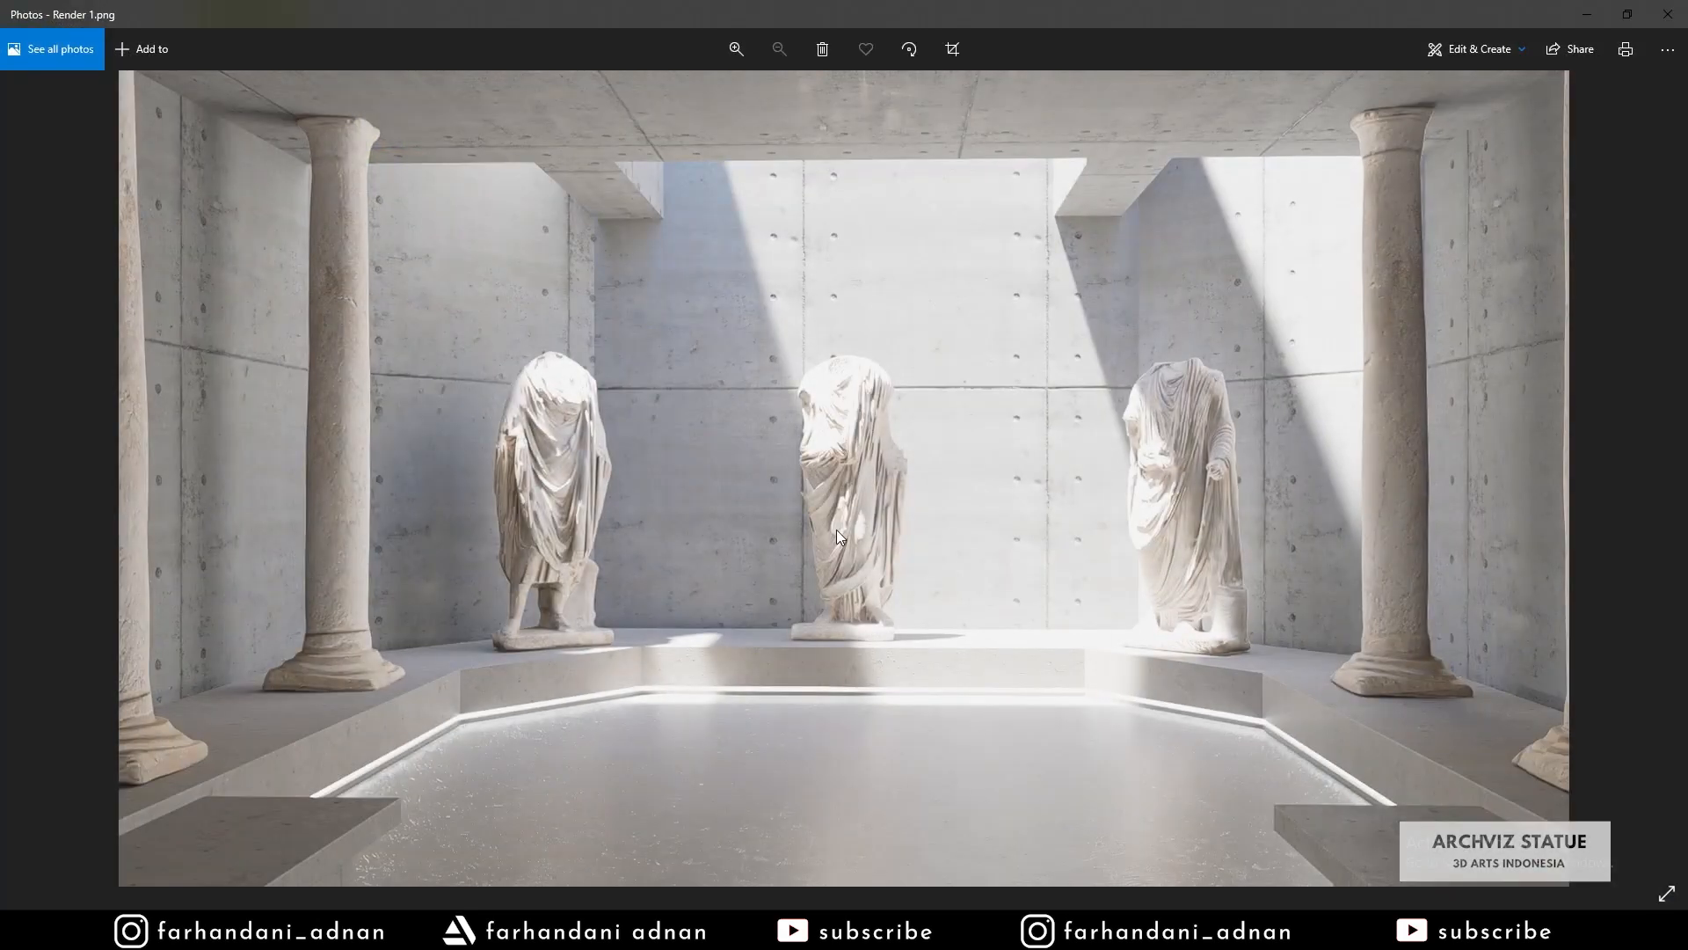
{"action": "left_click", "coordinate": [1587, 14]}
- Open the AmbientOcclusion channel image to examine its contact shadows around the statues and columns
{"action": "left_click", "coordinate": [298, 140]}
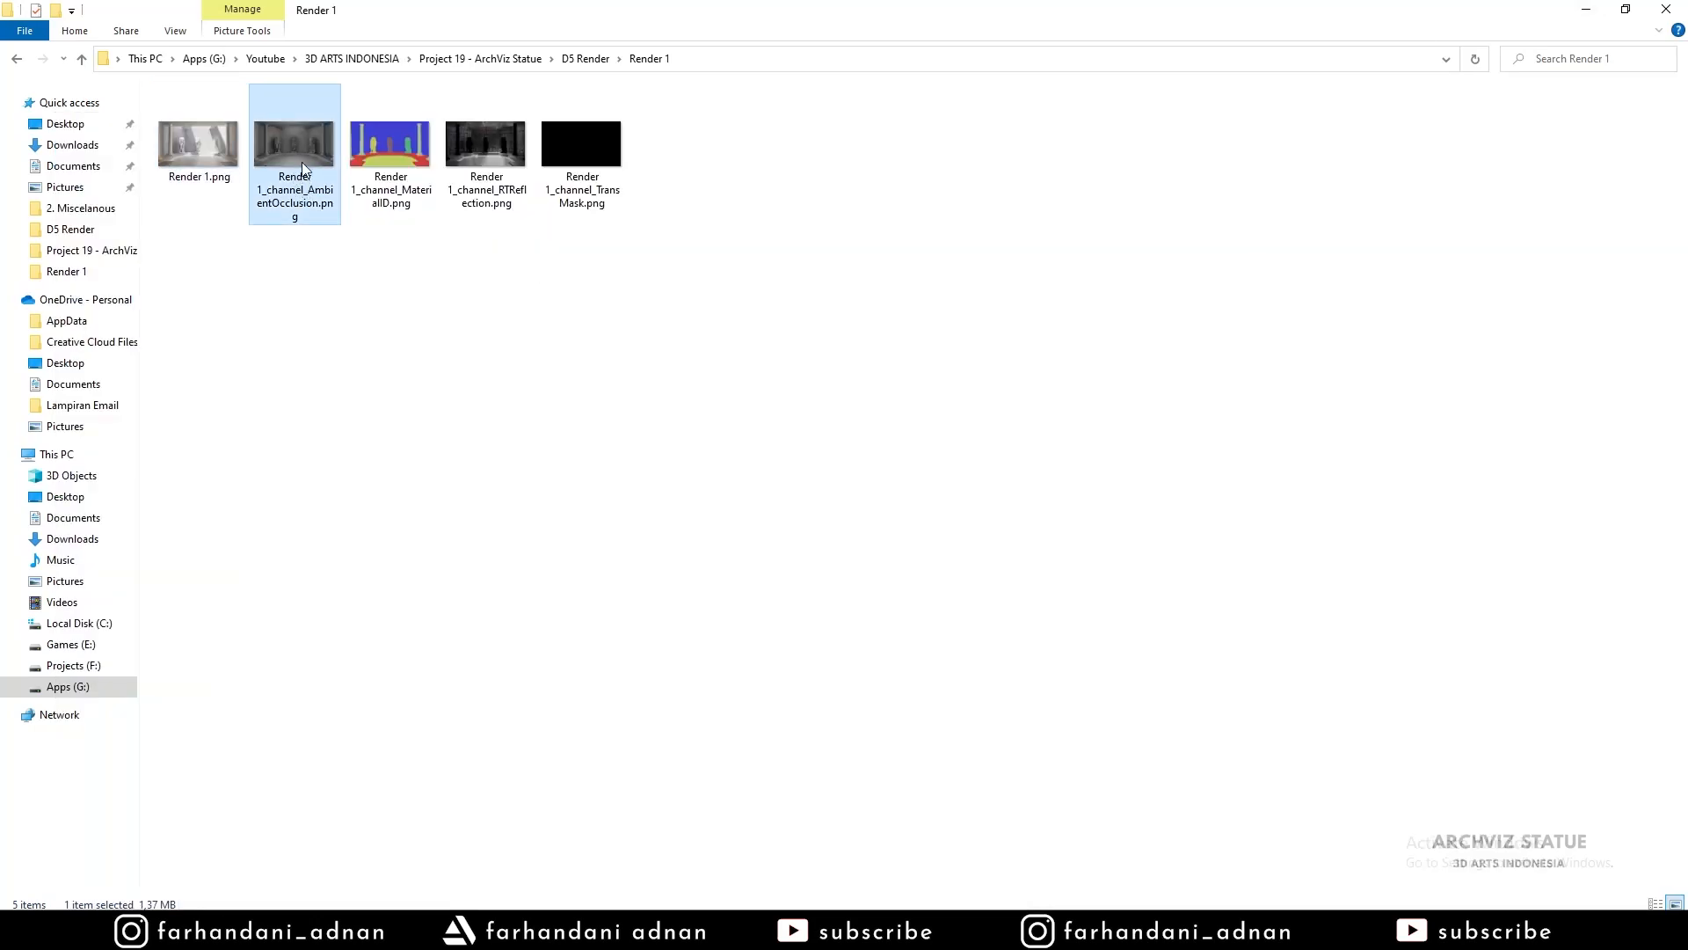
{"action": "double_click", "coordinate": [304, 155]}
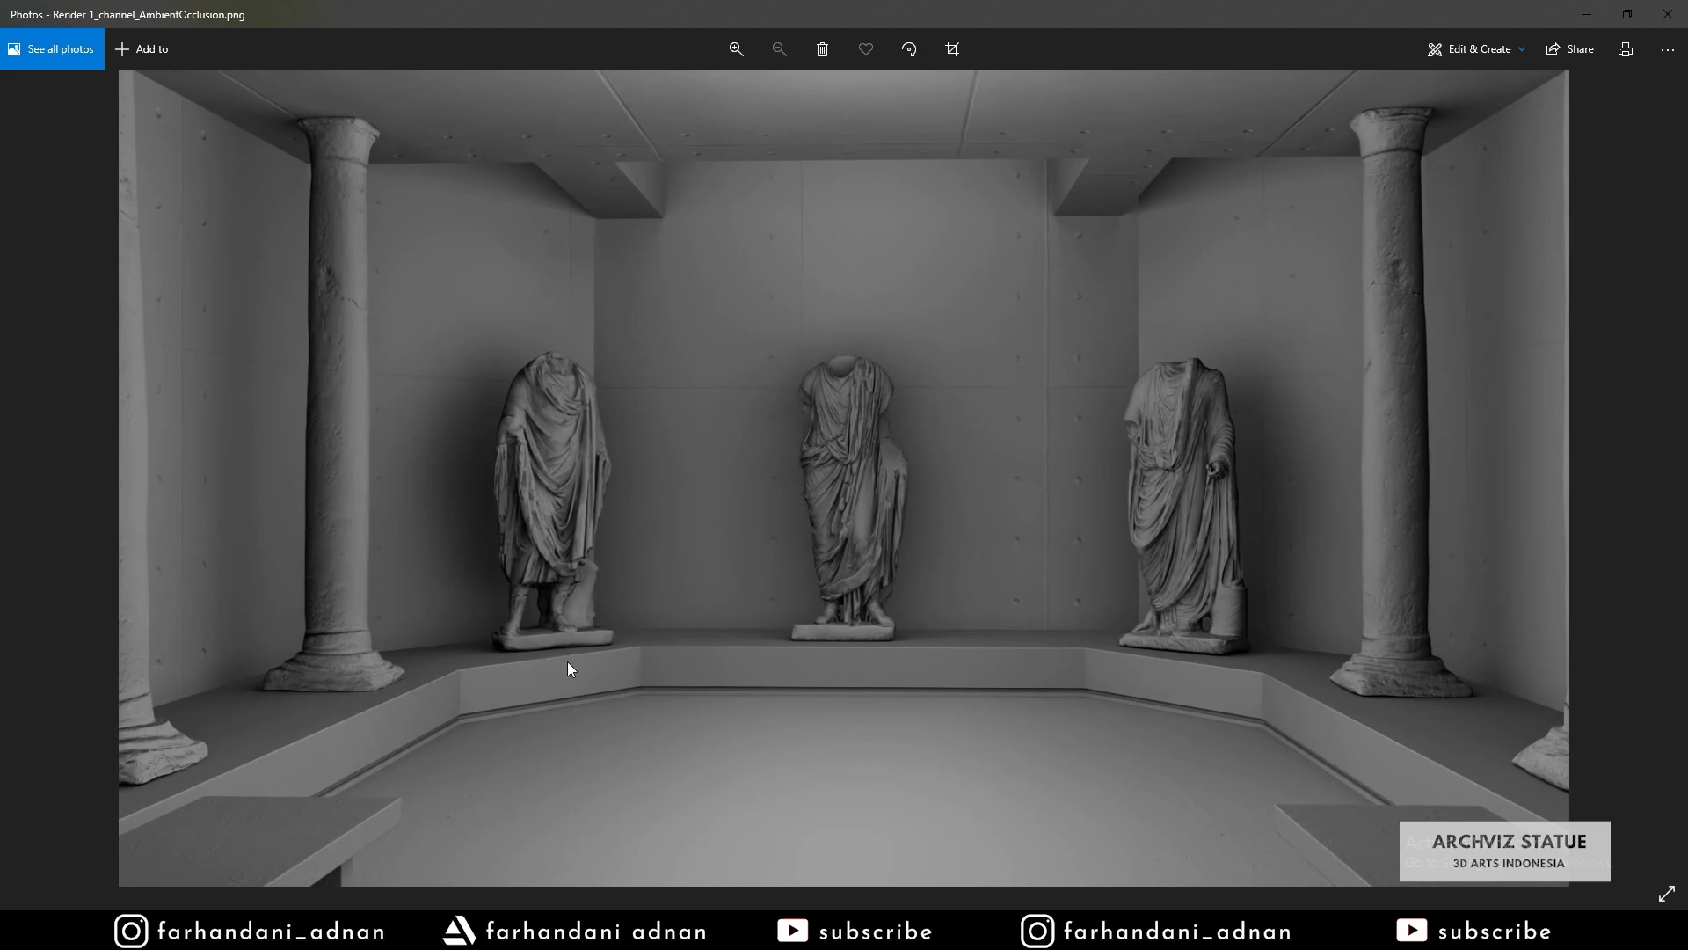
- View Render 1.png again to compare it with the AmbientOcclusion channel image
{"action": "left_click", "coordinate": [1587, 15]}
{"action": "double_click", "coordinate": [209, 151]}
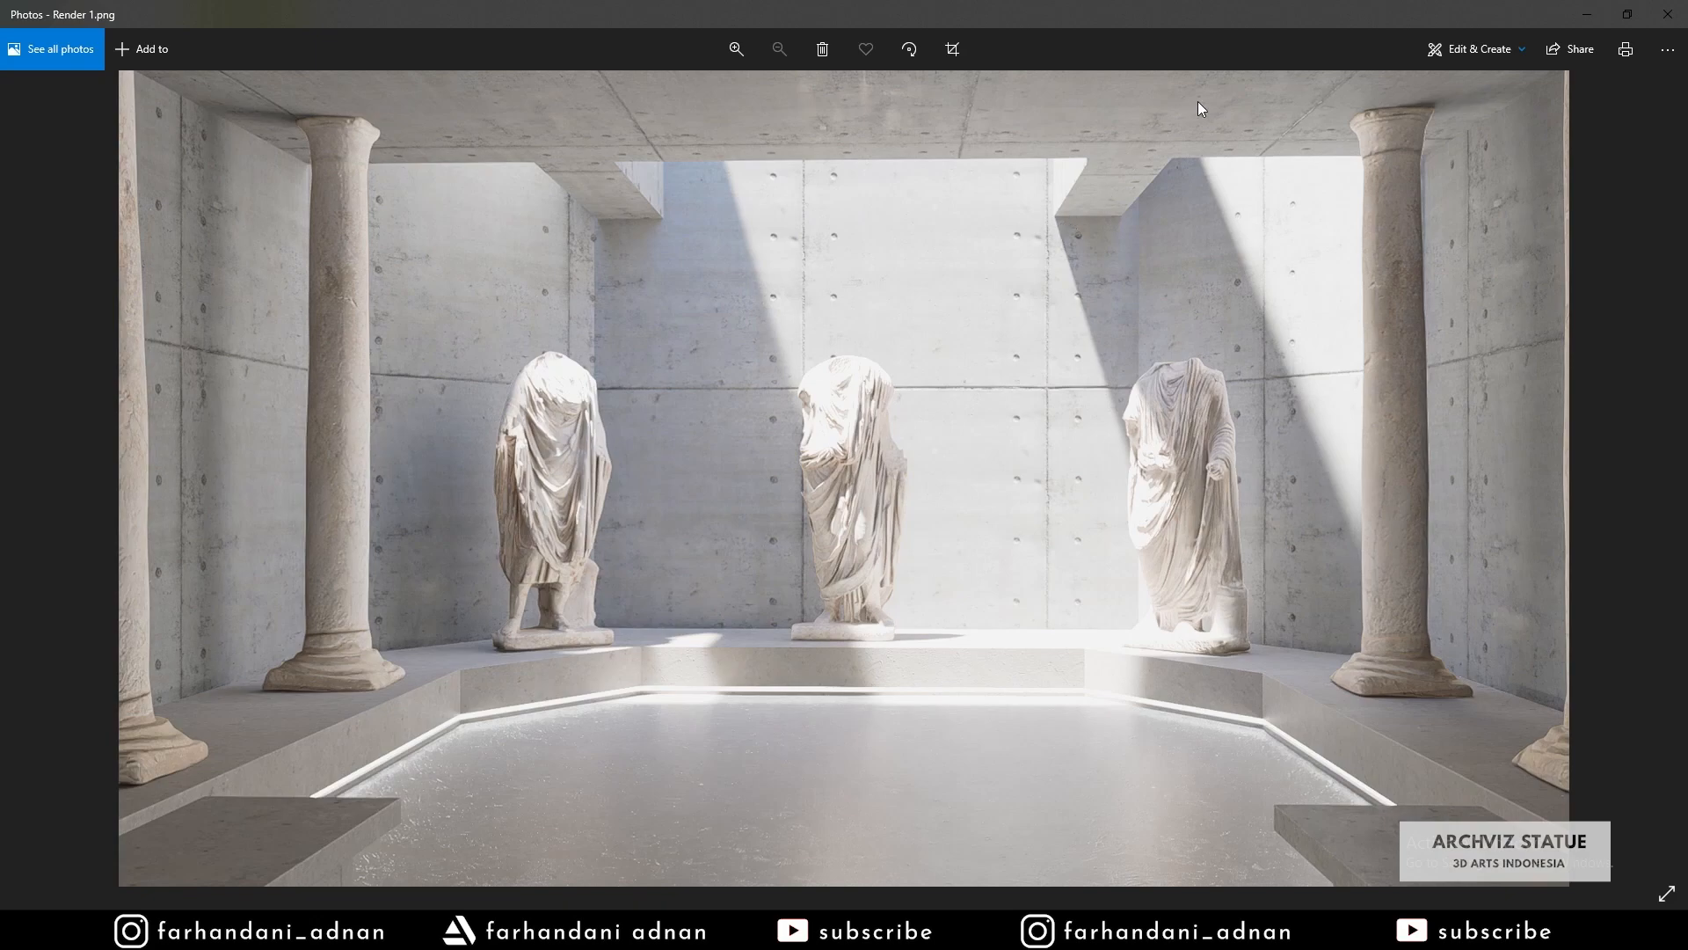
{"action": "left_click", "coordinate": [1583, 12]}
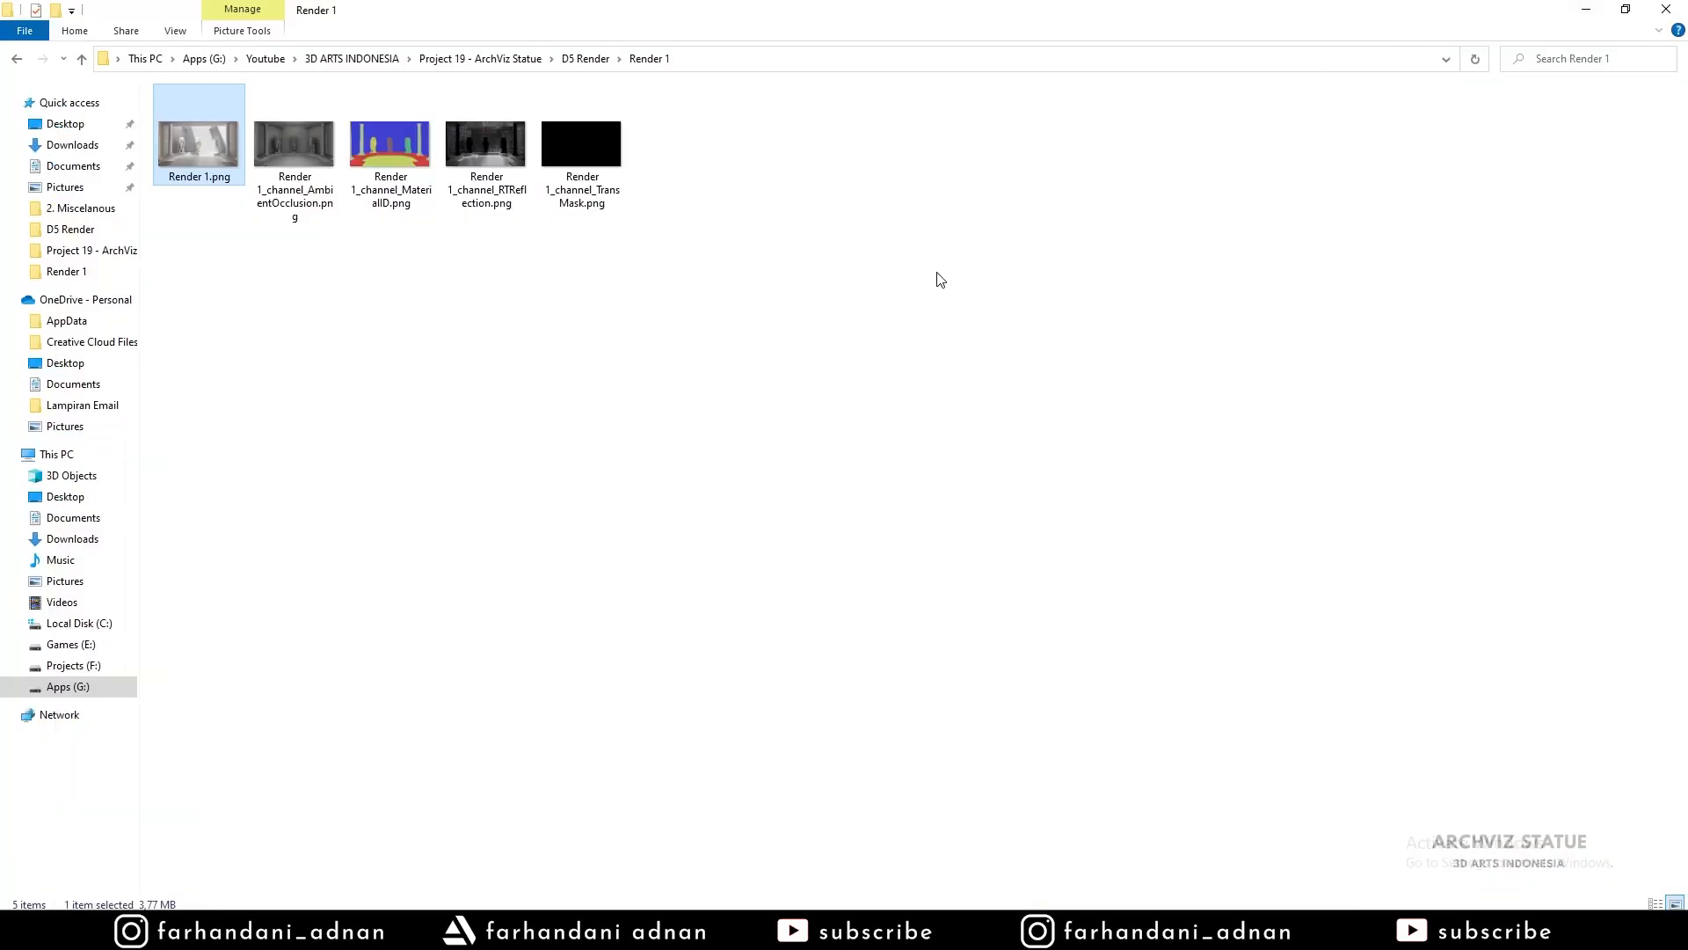
- Return to D5 Render, switch to video mode, and store the full front view of the hall as Clip 1's first camera
{"action": "left_click", "coordinate": [1597, 9]}
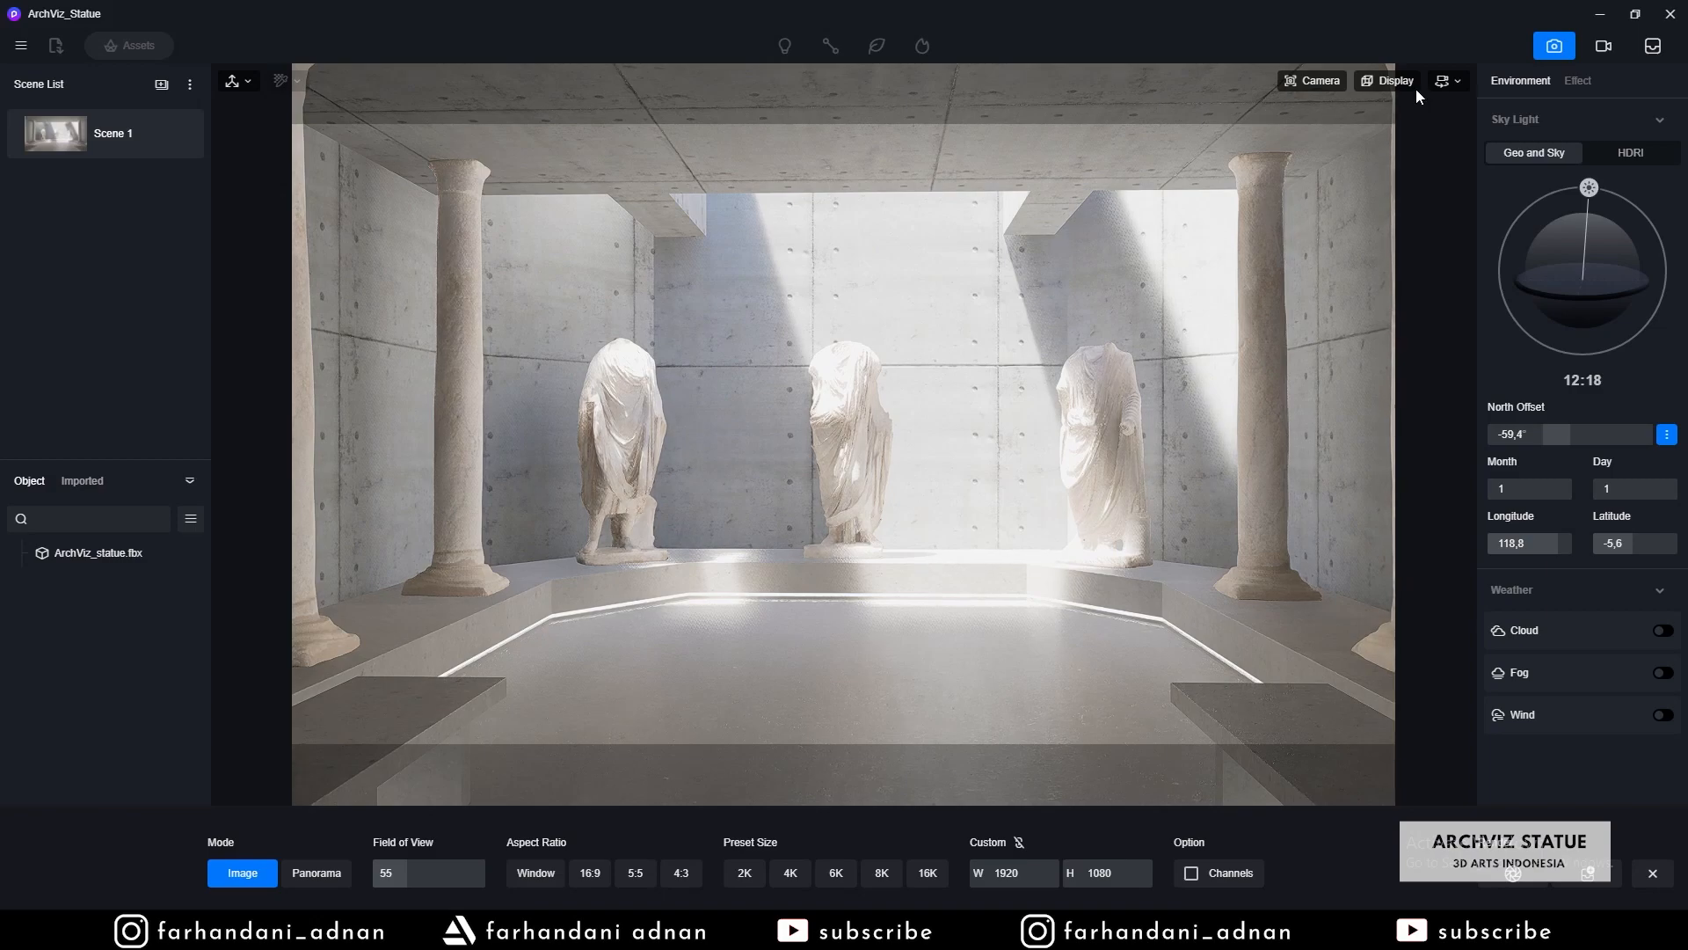
{"action": "left_click", "coordinate": [1598, 51]}
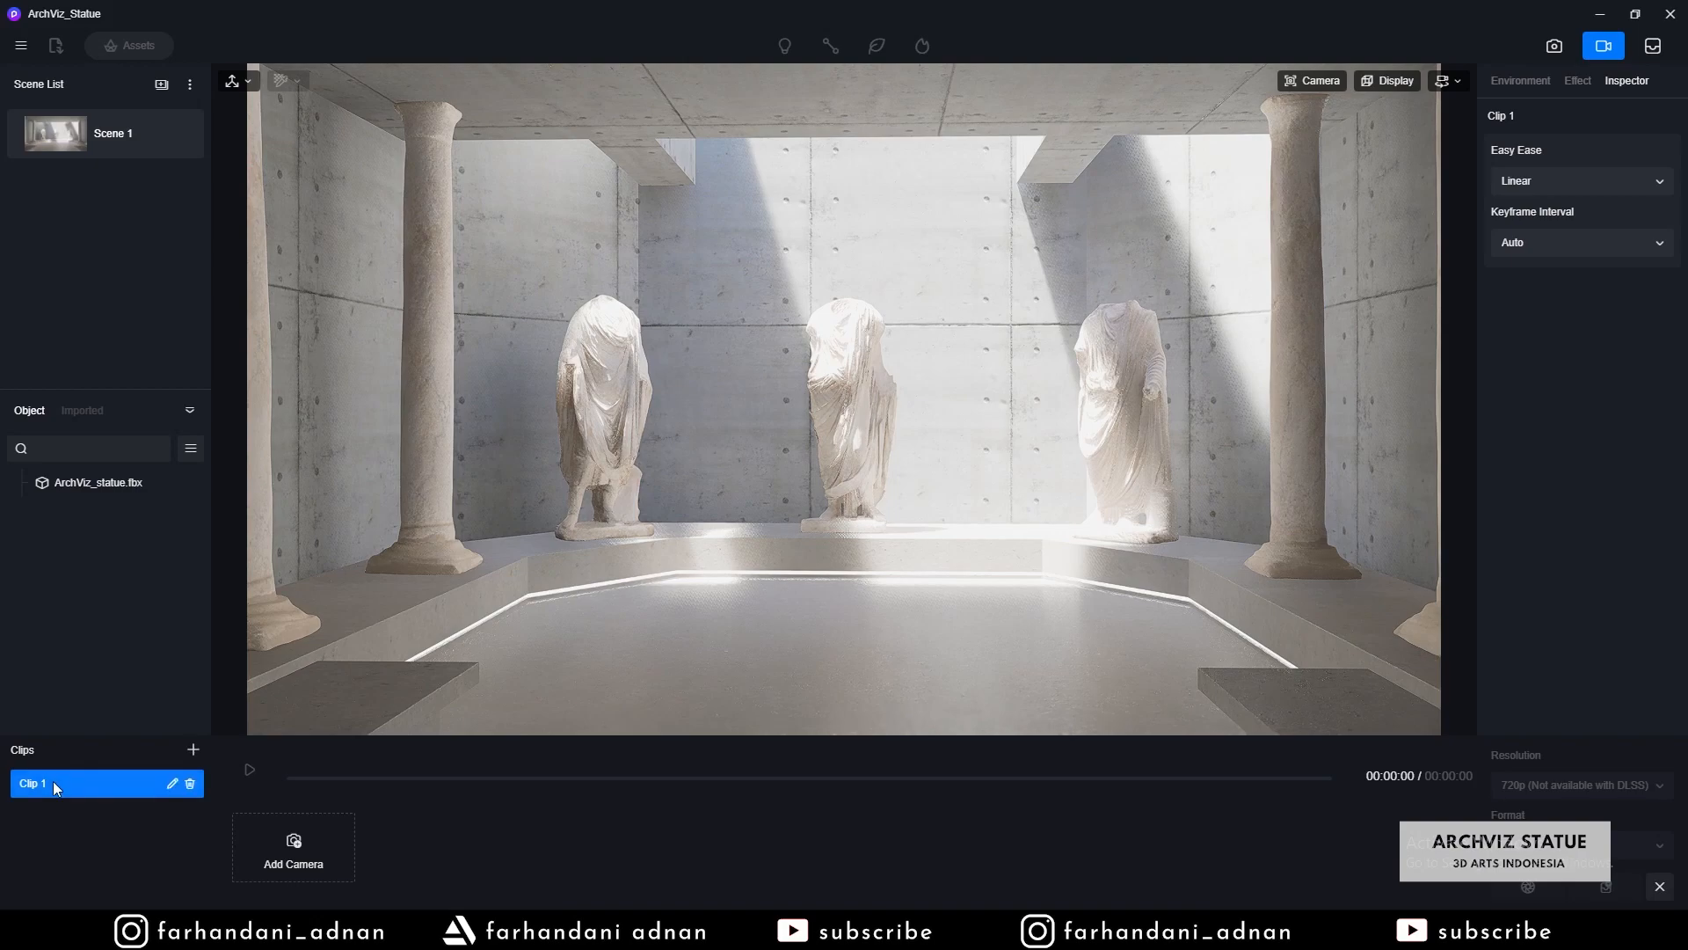
{"action": "left_click", "coordinate": [277, 851]}
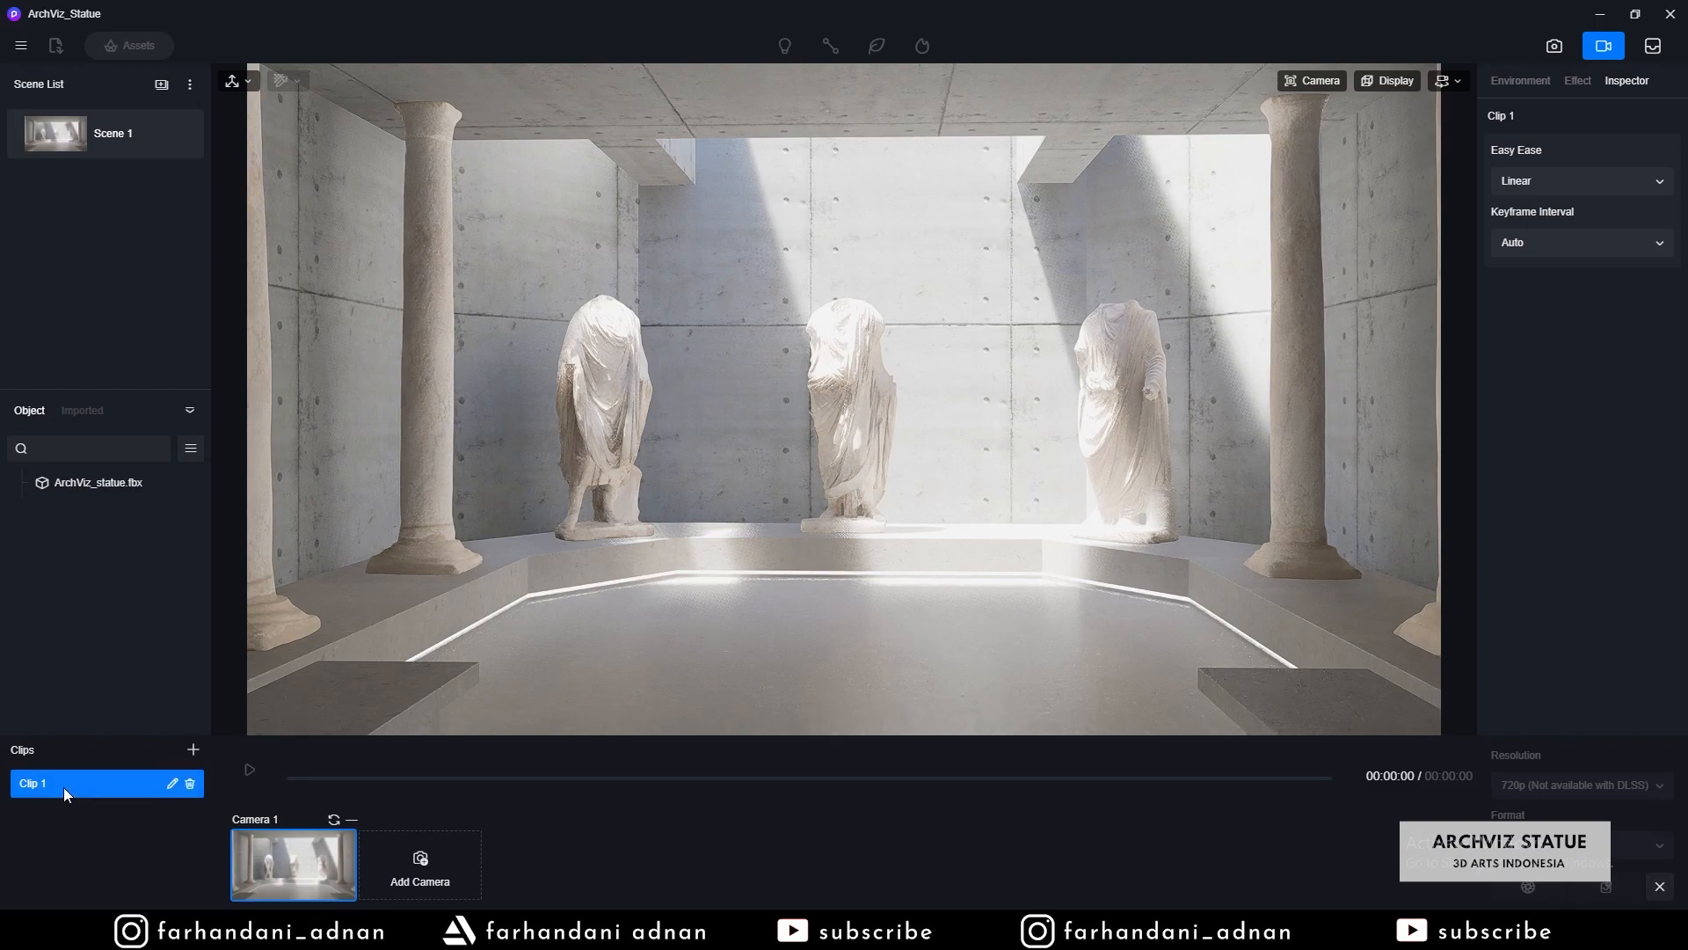
{"action": "left_click", "coordinate": [334, 823]}
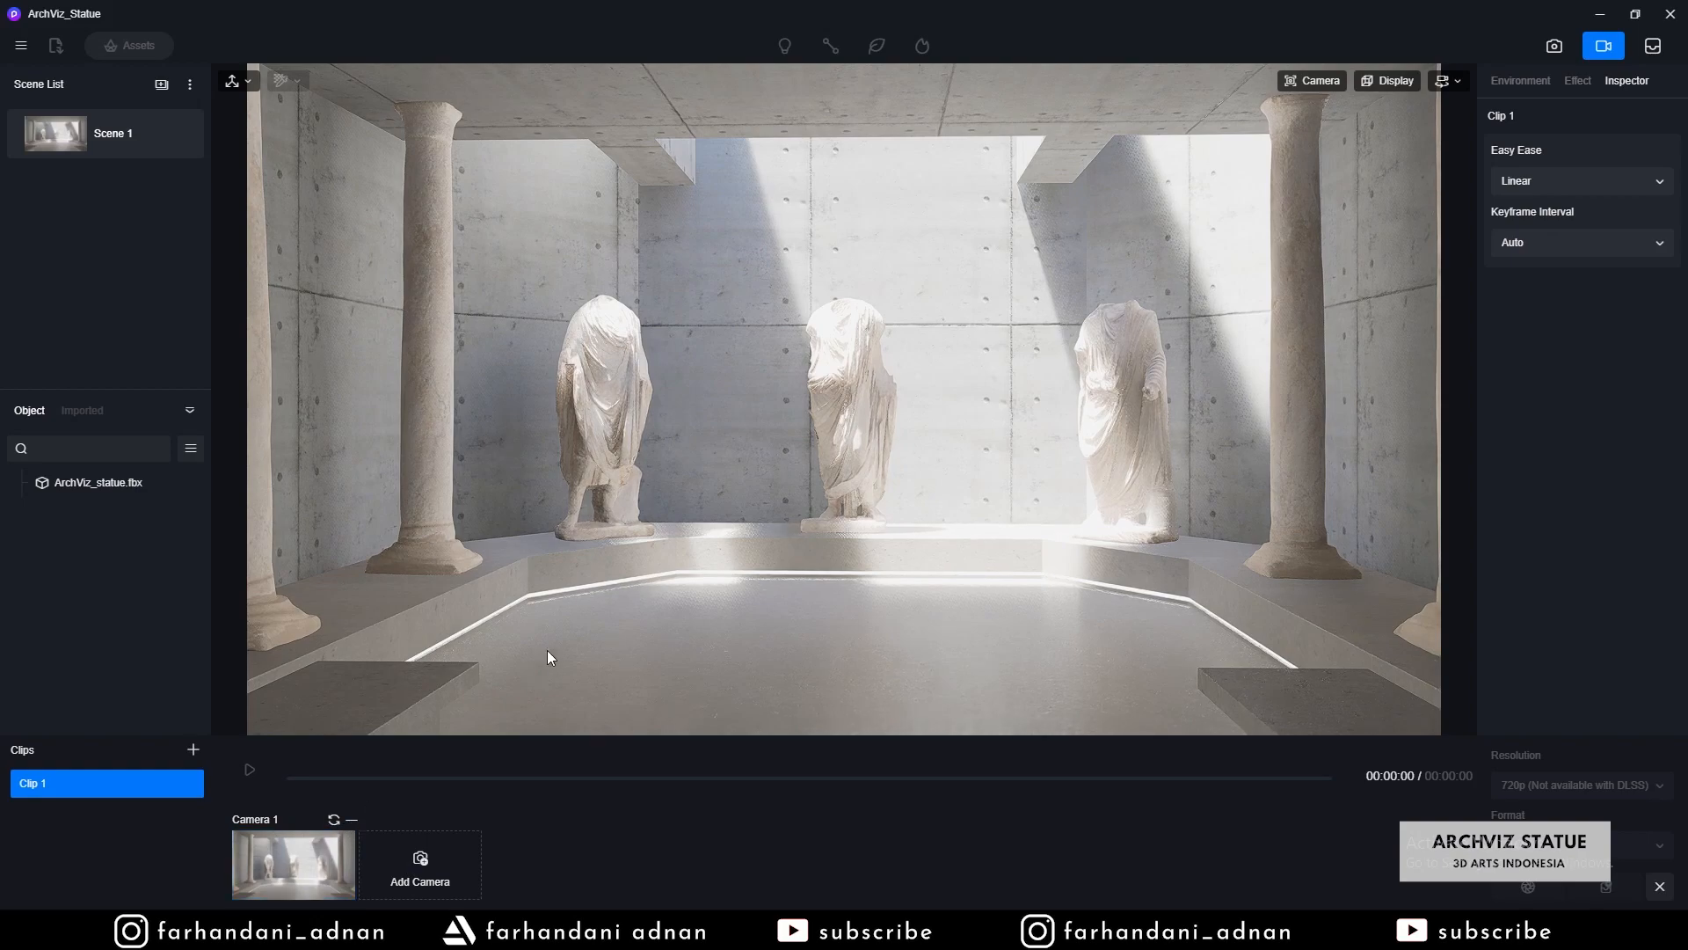
- Move the view in close to the three statues and add it as Clip 1's second camera
{"action": "left_click", "coordinate": [289, 869]}
{"action": "scroll", "coordinate": [906, 438], "scroll_direction": "up", "scroll_amount": 5}
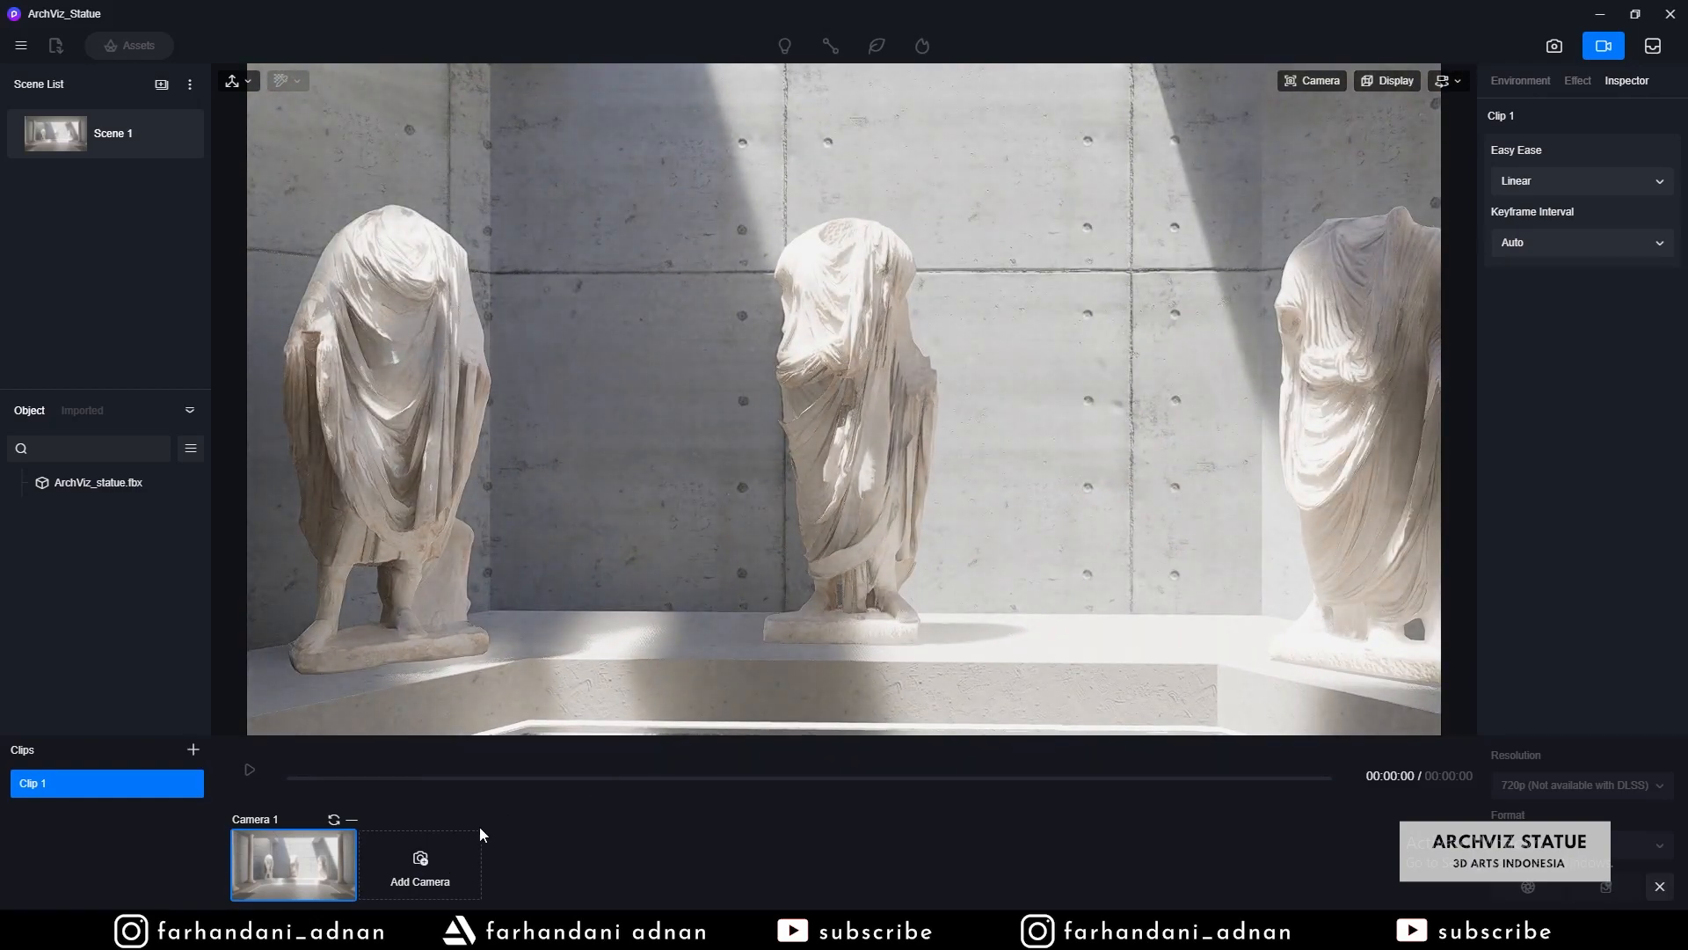
{"action": "left_click", "coordinate": [394, 866]}
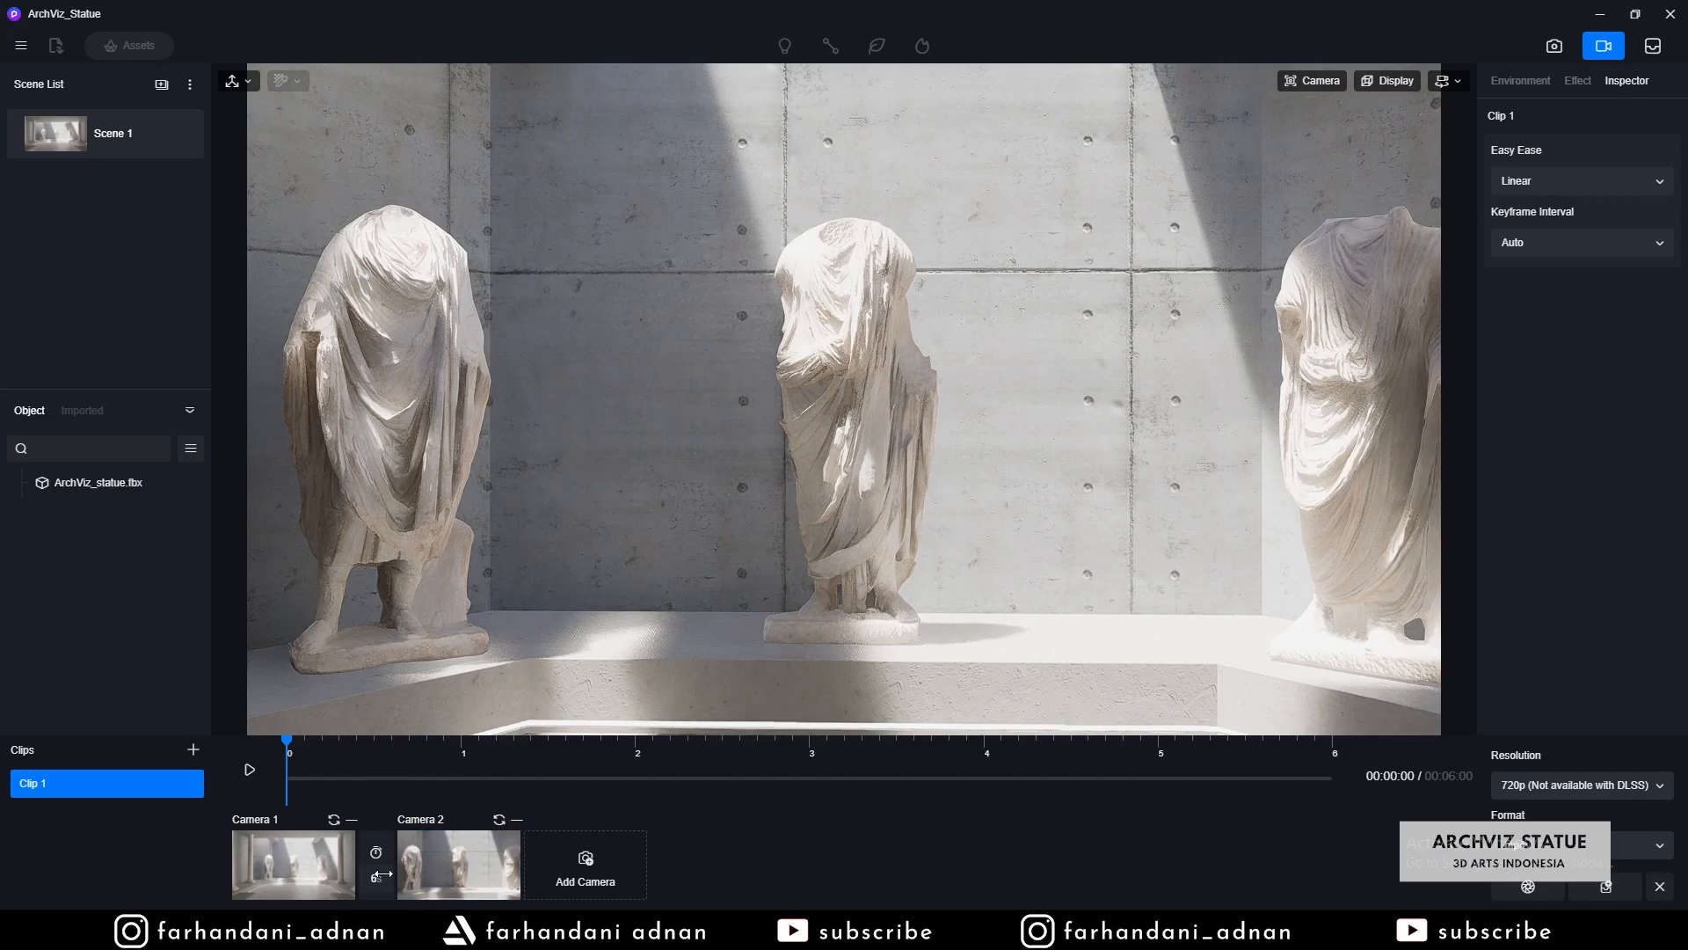
- Set the duration between Clip 1's two cameras to 10 seconds and return the playhead to the start
{"action": "left_click_drag", "start_coordinate": [296, 744], "coordinate": [269, 771]}
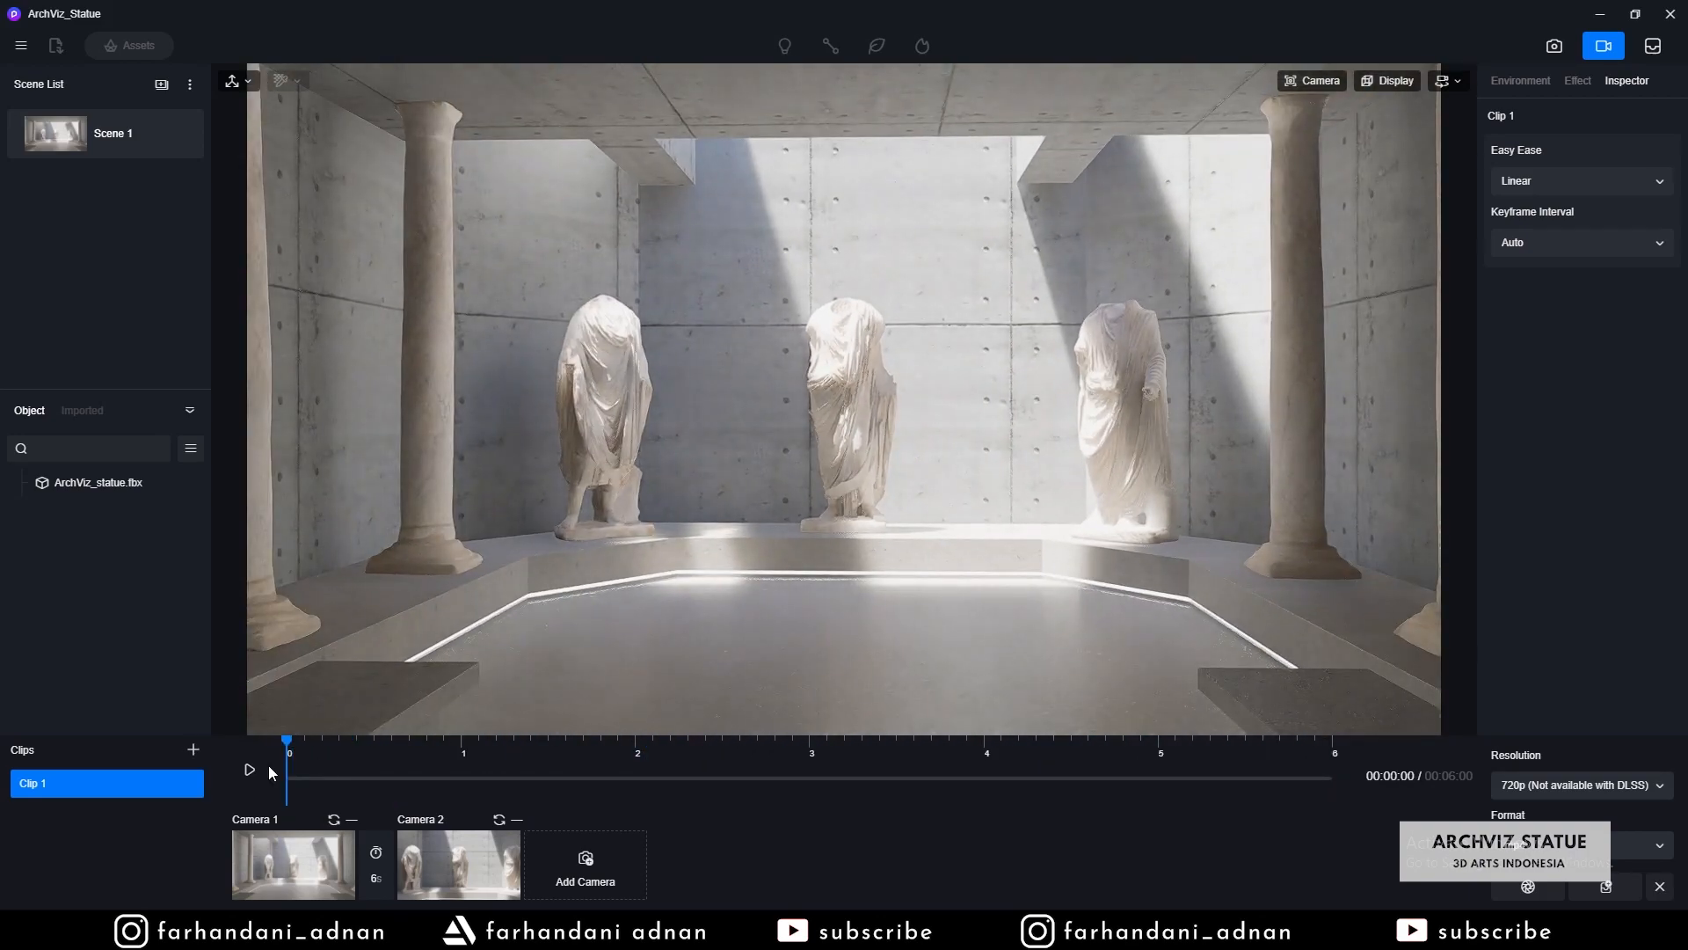
{"action": "left_click", "coordinate": [376, 879]}
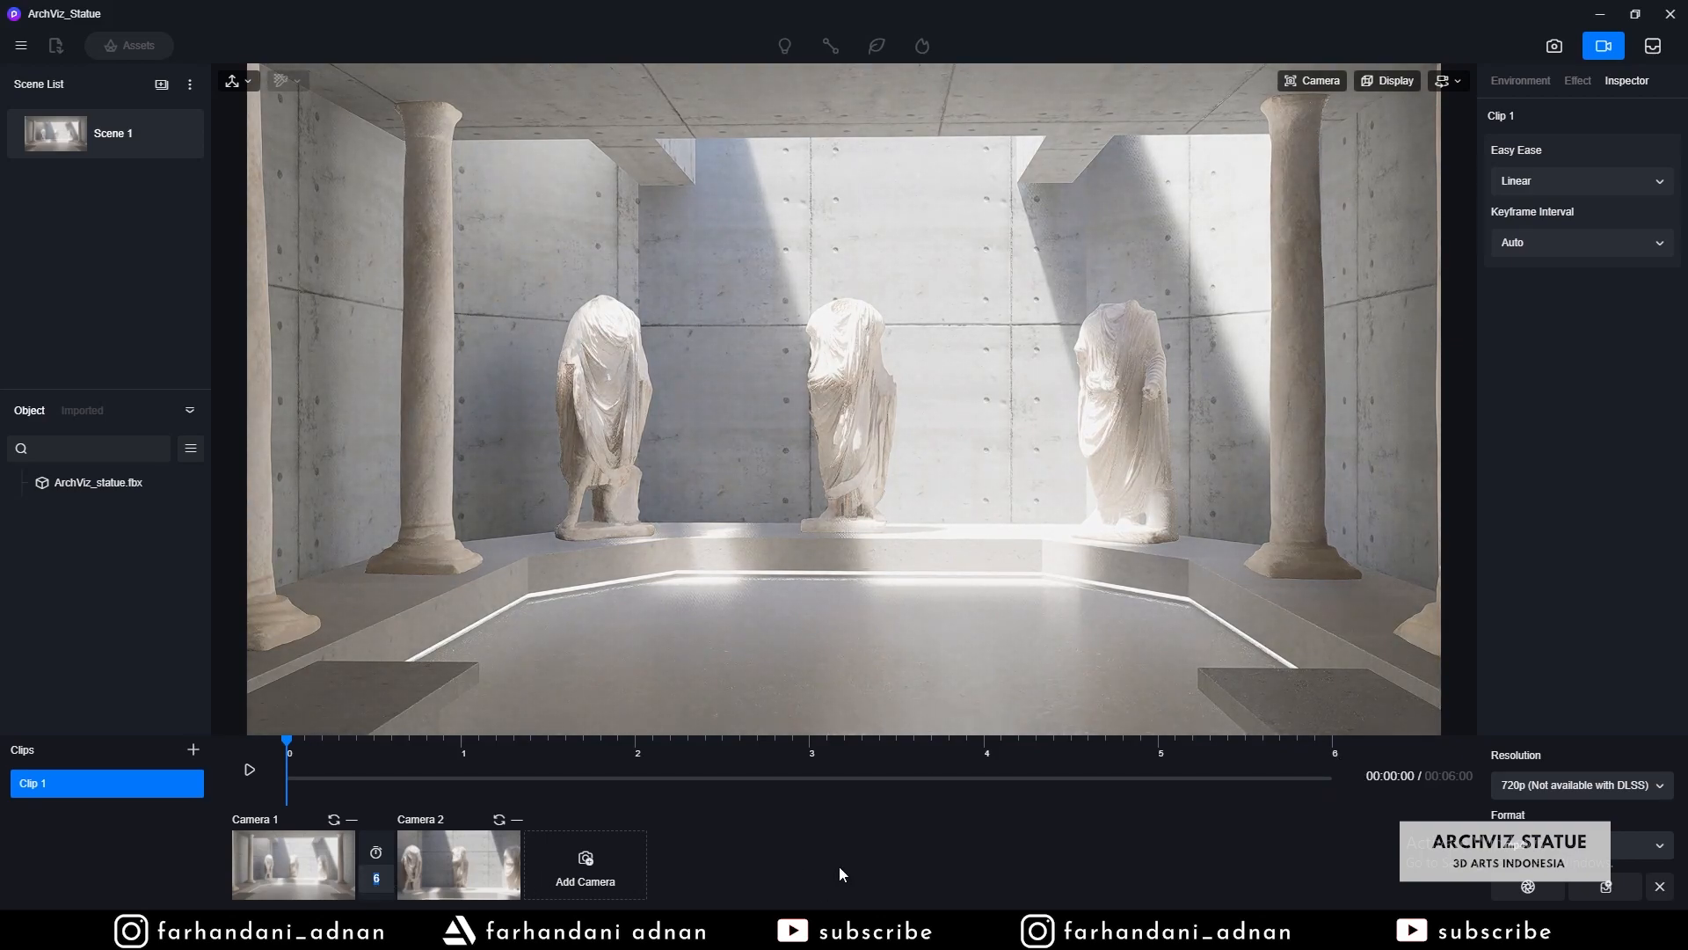
{"action": "type", "text": "10"}
{"action": "mouse_move", "coordinate": [288, 745]}
{"action": "left_mouse_down"}
{"action": "mouse_move", "coordinate": [550, 751]}
{"action": "mouse_move", "coordinate": [292, 743]}
{"action": "left_mouse_up"}
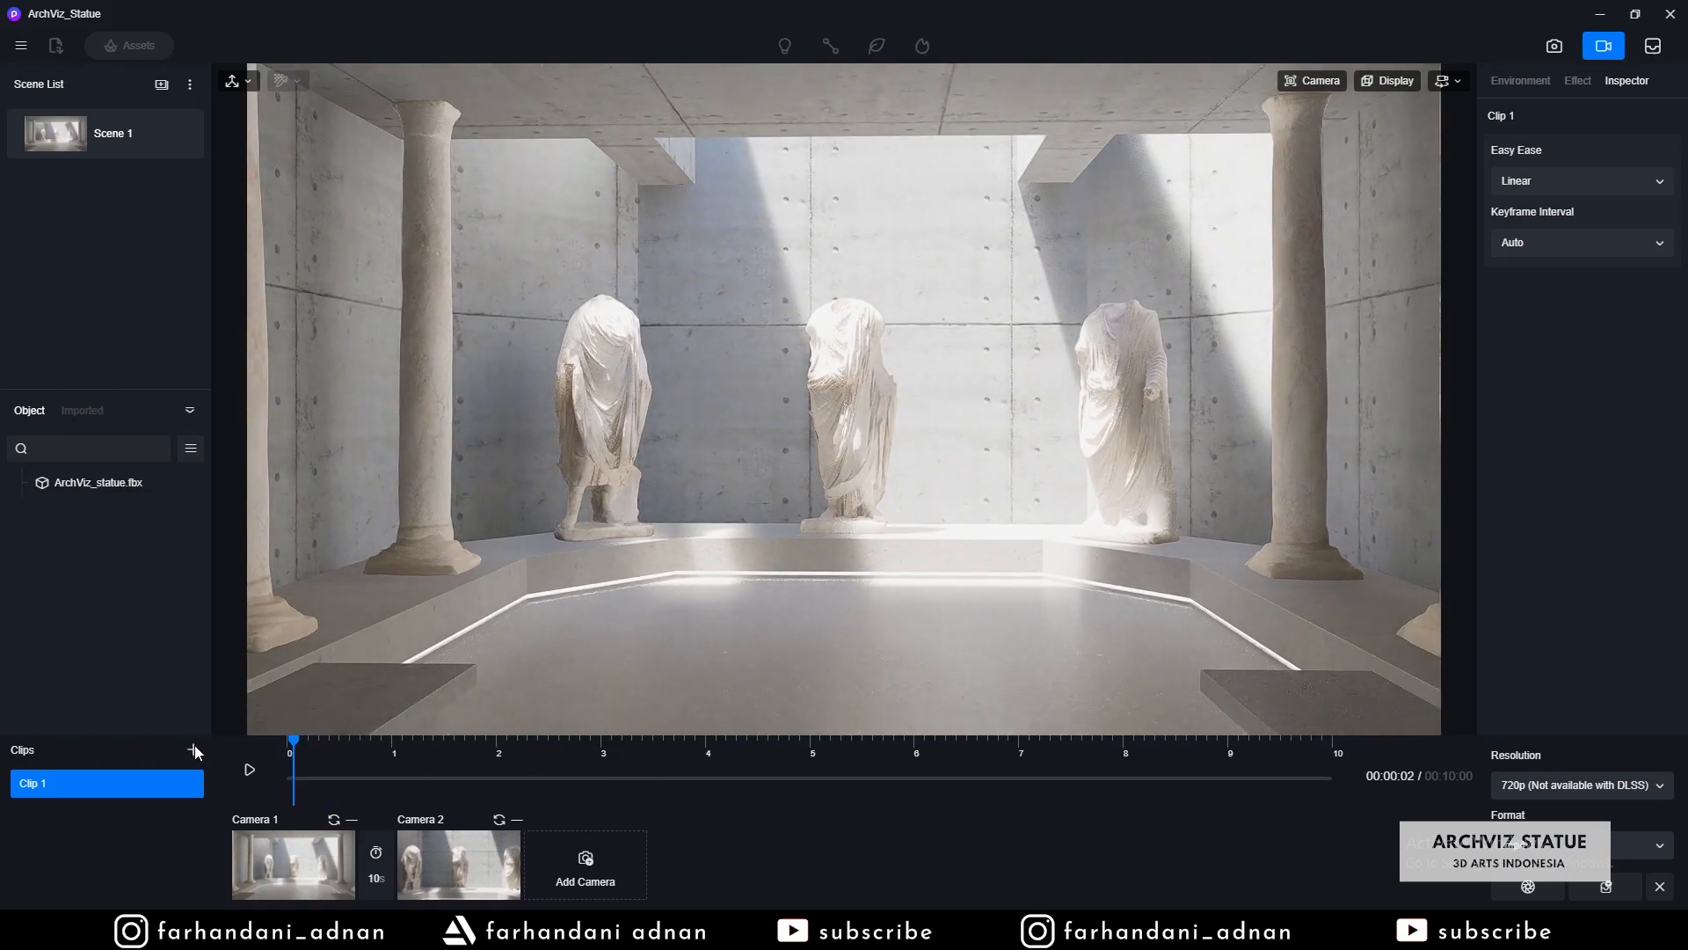
{"action": "mouse_move", "coordinate": [293, 740]}
{"action": "left_mouse_down"}
{"action": "mouse_move", "coordinate": [467, 740]}
{"action": "mouse_move", "coordinate": [283, 741]}
{"action": "left_mouse_up"}
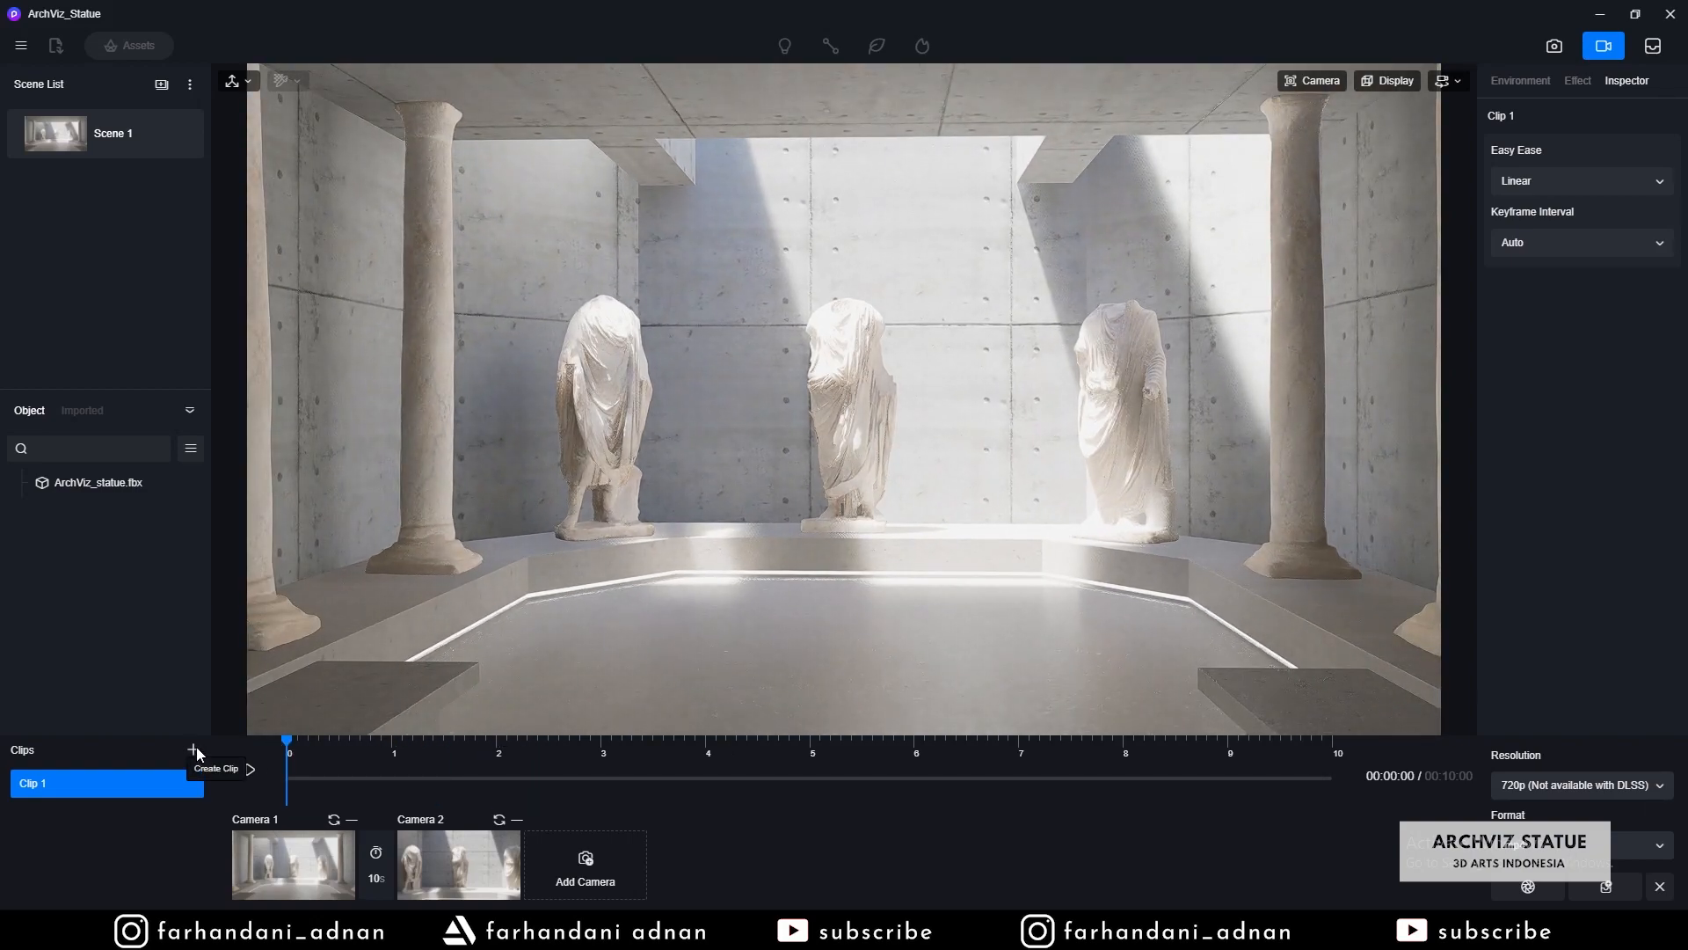
- Create Clip 2 and add a first camera framing the right-hand statue beside the columns
{"action": "left_click", "coordinate": [194, 749]}
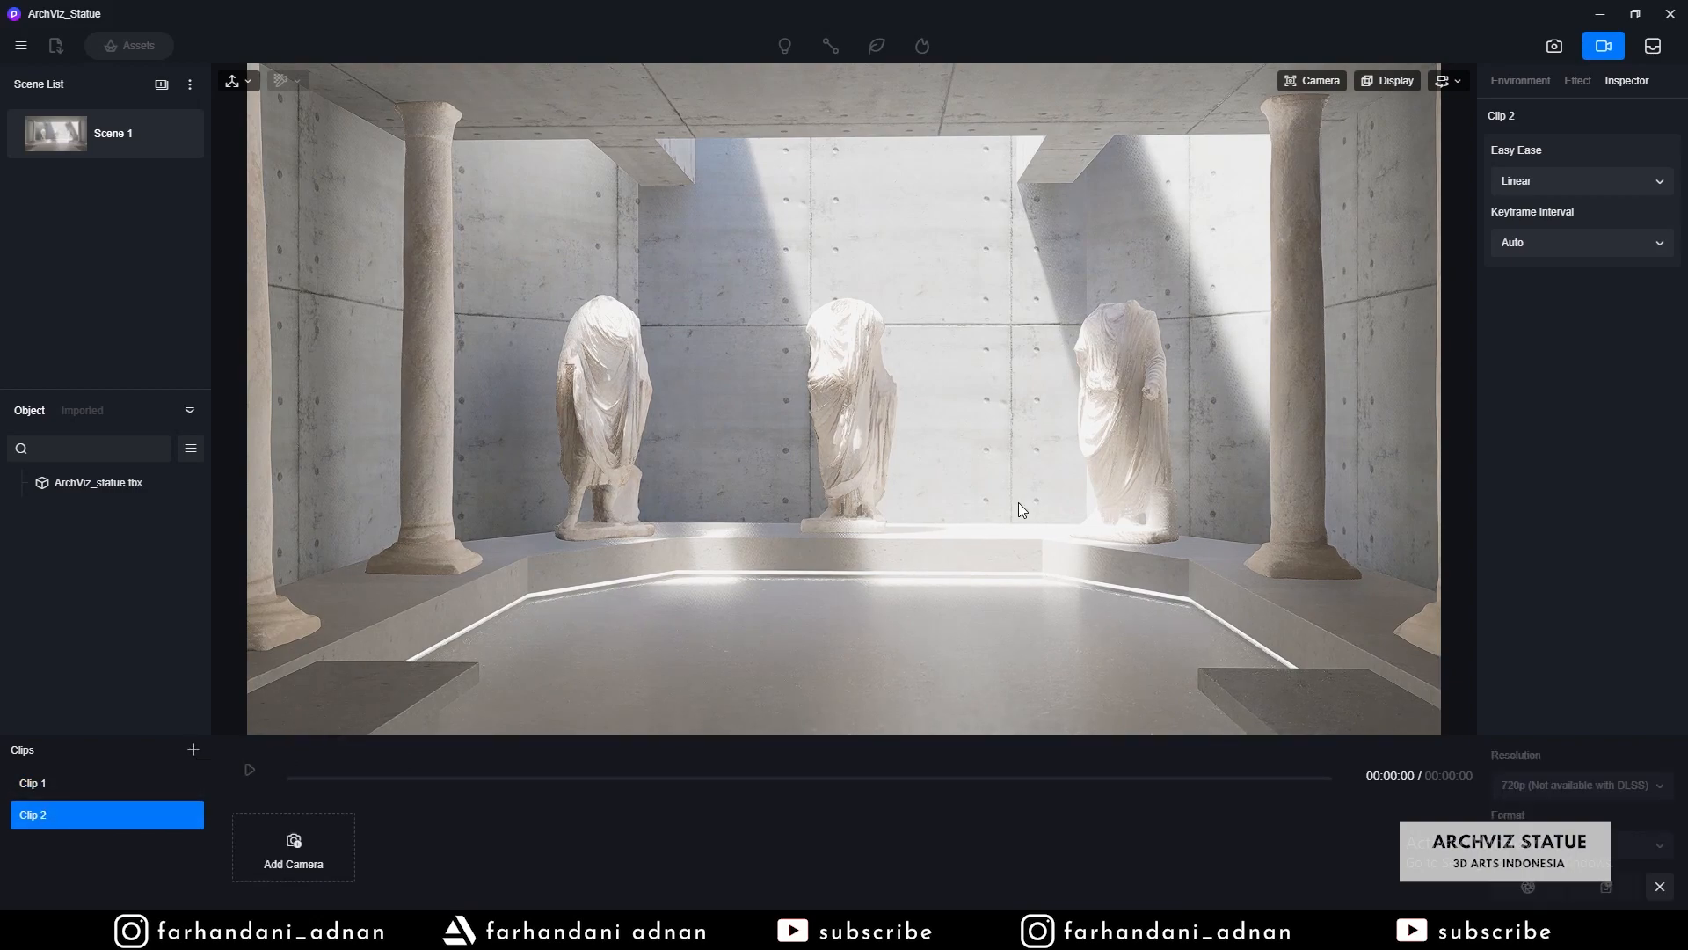
{"action": "right_click_drag", "start_coordinate": [1020, 499], "coordinate": [862, 513]}
{"action": "key", "text": "d"}
{"action": "key", "text": "w"}
{"action": "key", "text": "s"}
{"action": "key", "text": "a"}
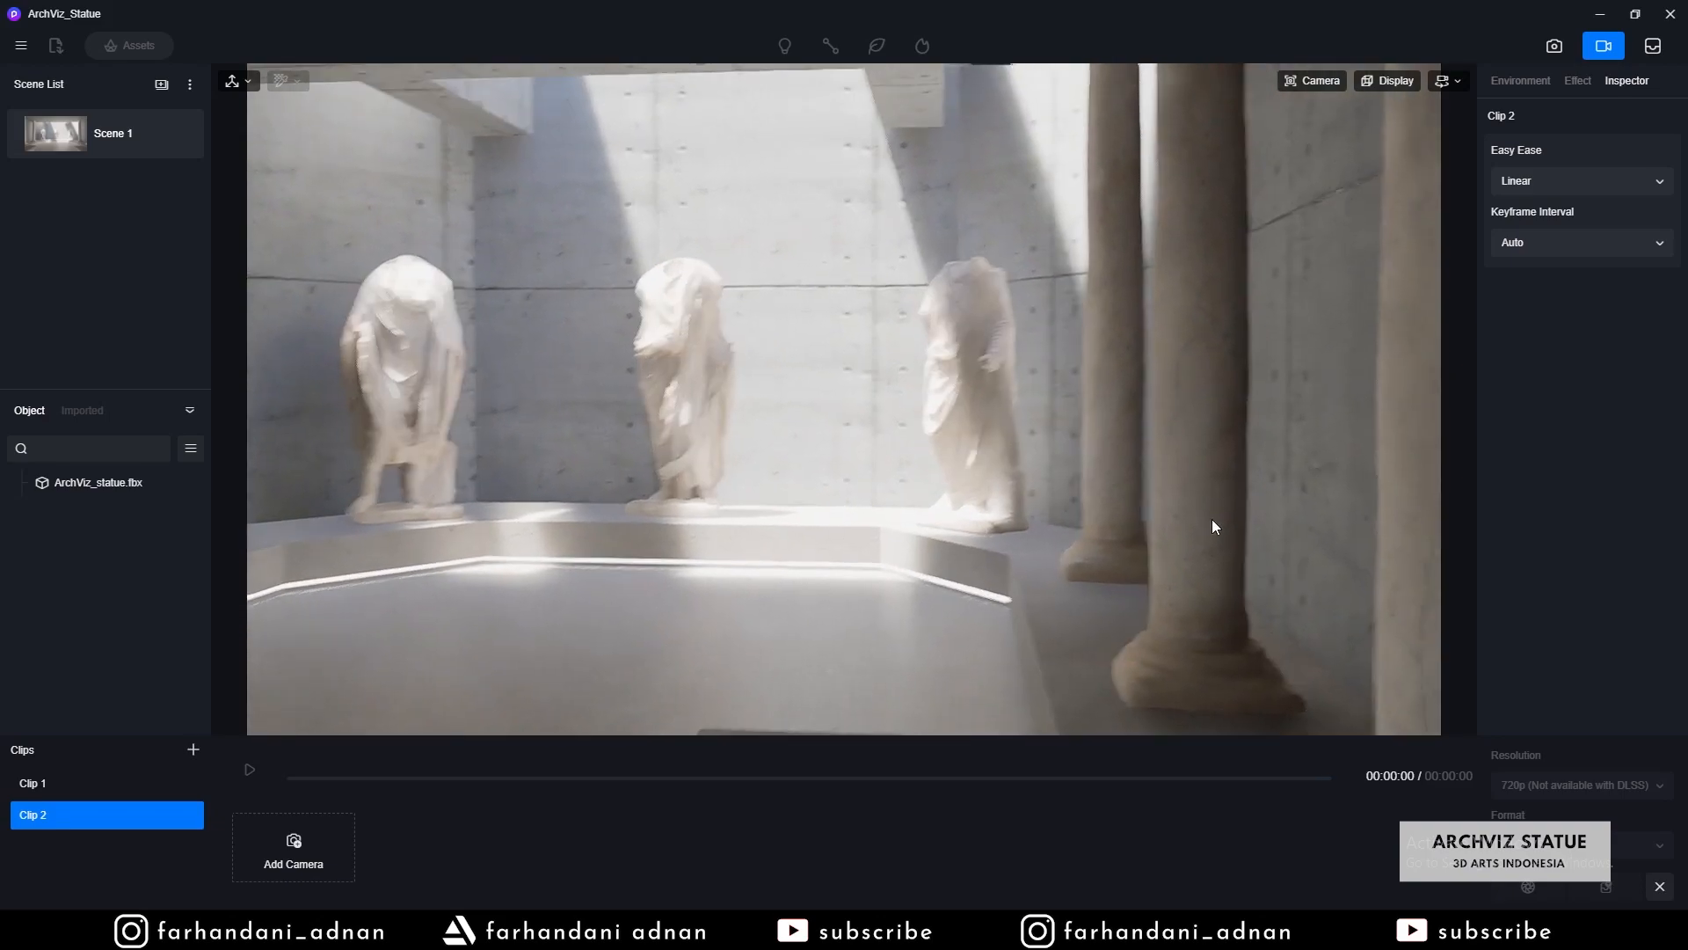
{"action": "key", "text": "w"}
{"action": "key", "text": "d"}
{"action": "key", "text": "w"}
{"action": "right_click_drag", "start_coordinate": [1212, 519], "coordinate": [1131, 535]}
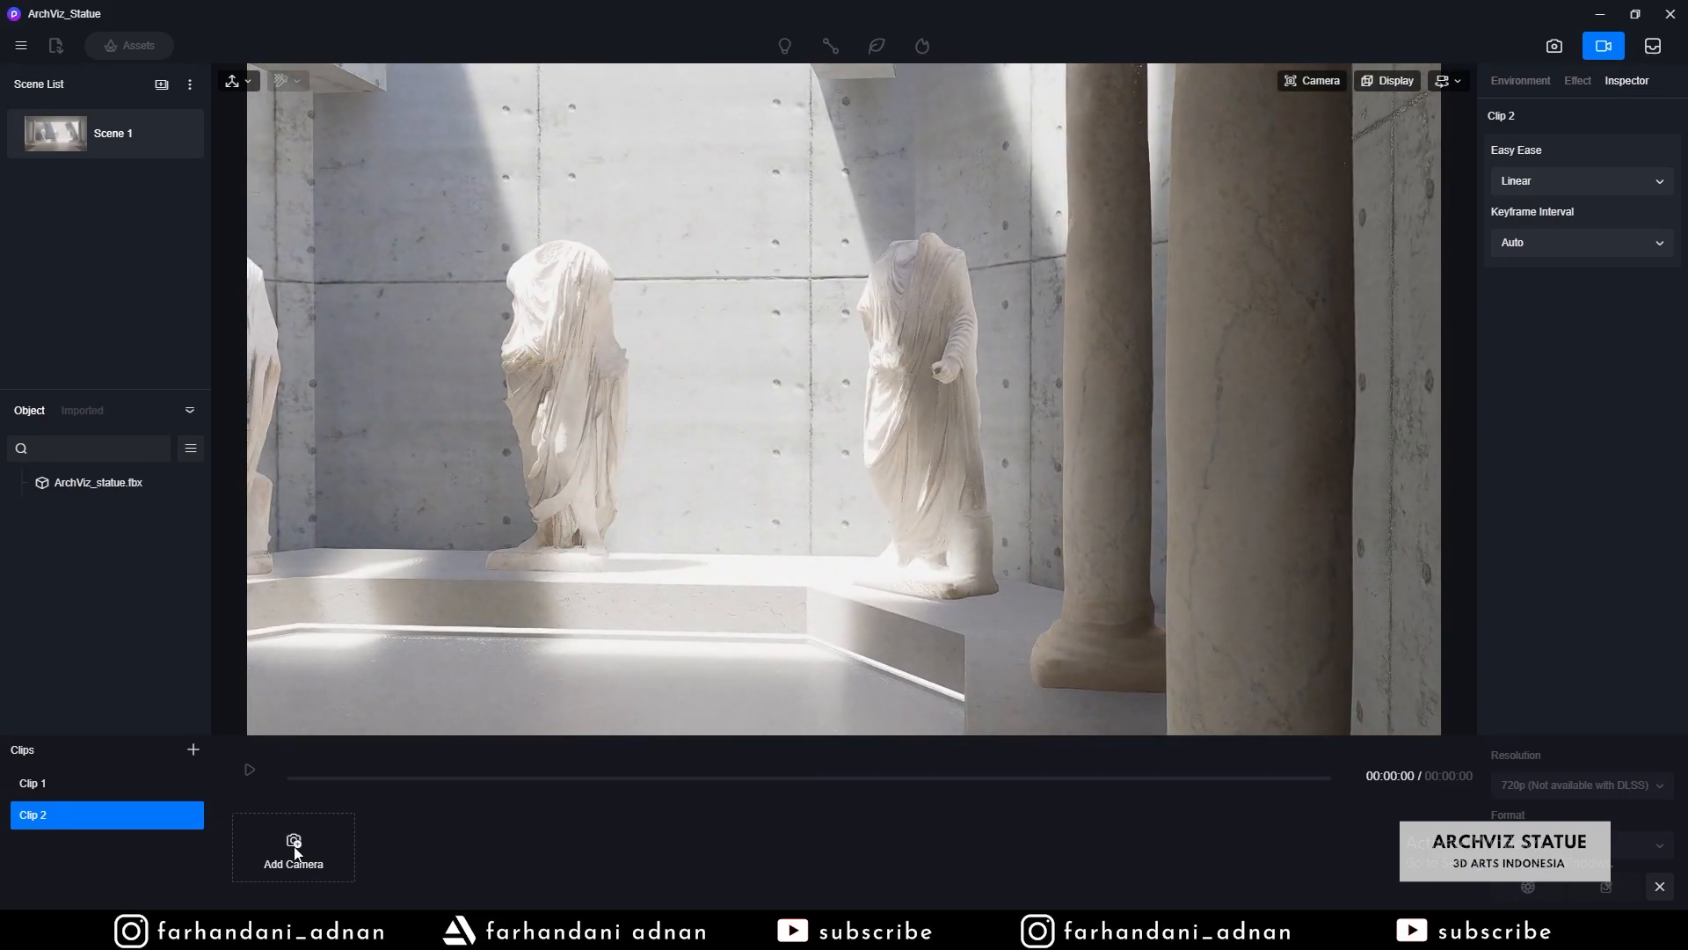
{"action": "right_click_drag", "start_coordinate": [855, 581], "coordinate": [855, 574]}
{"action": "left_click", "coordinate": [334, 819]}
- Add a second Clip 2 camera shifted sideways to the left-hand columns and statue, with 10 seconds between the cameras
{"action": "key", "text": "a"}
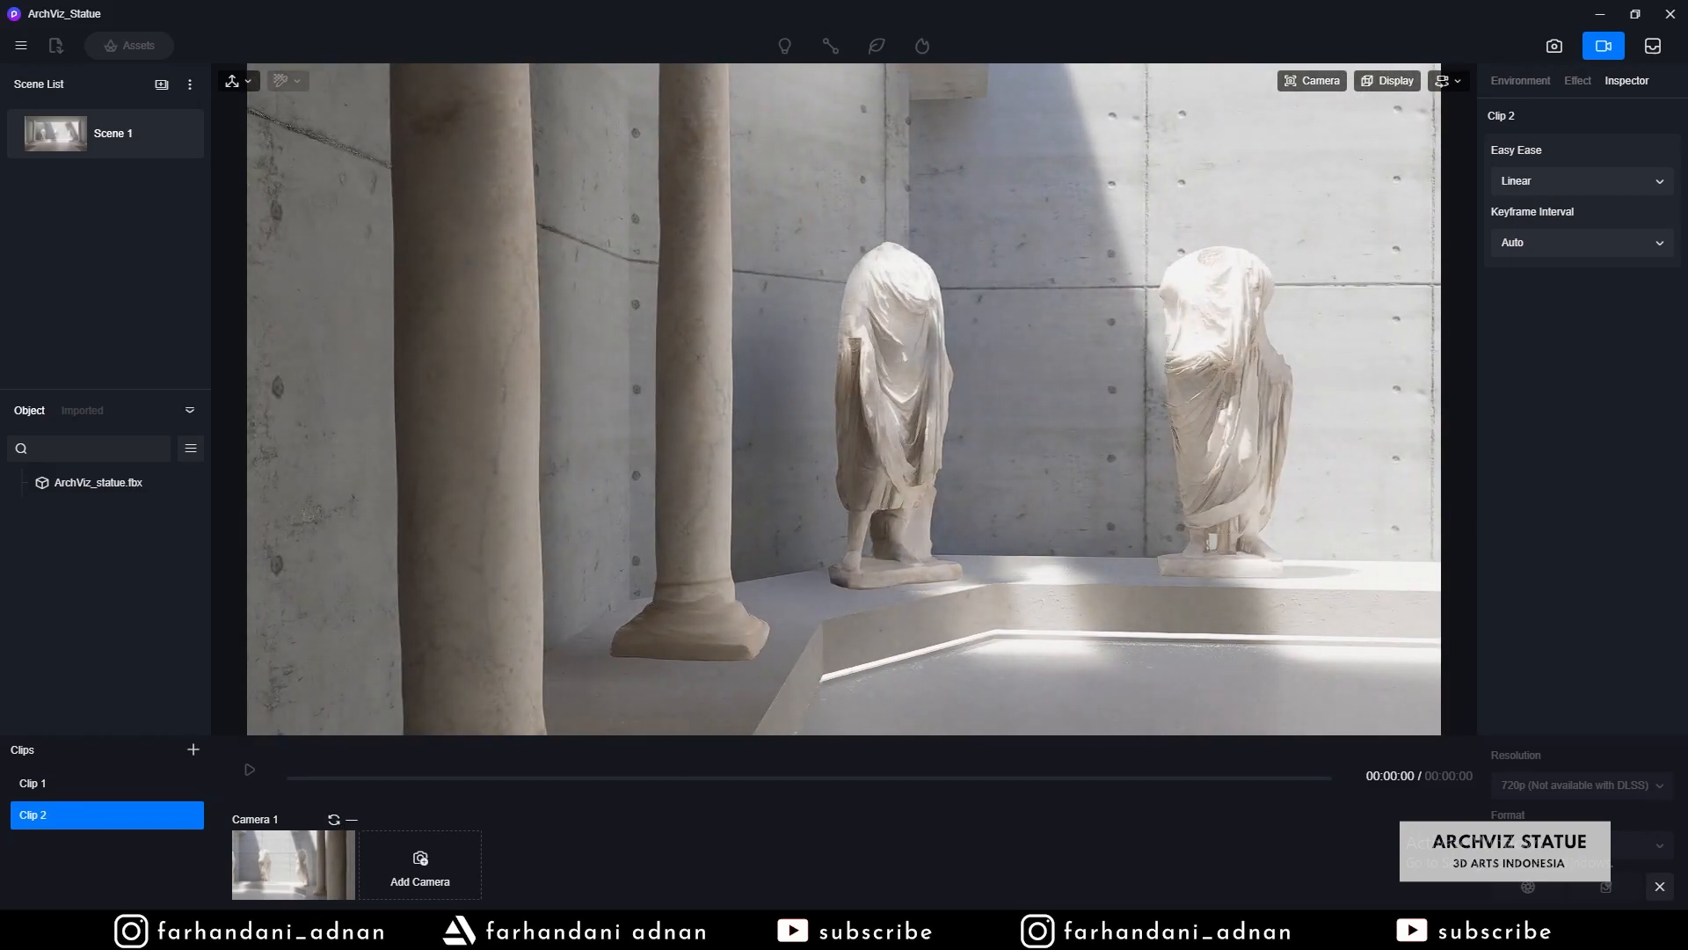
{"action": "left_click", "coordinate": [431, 858]}
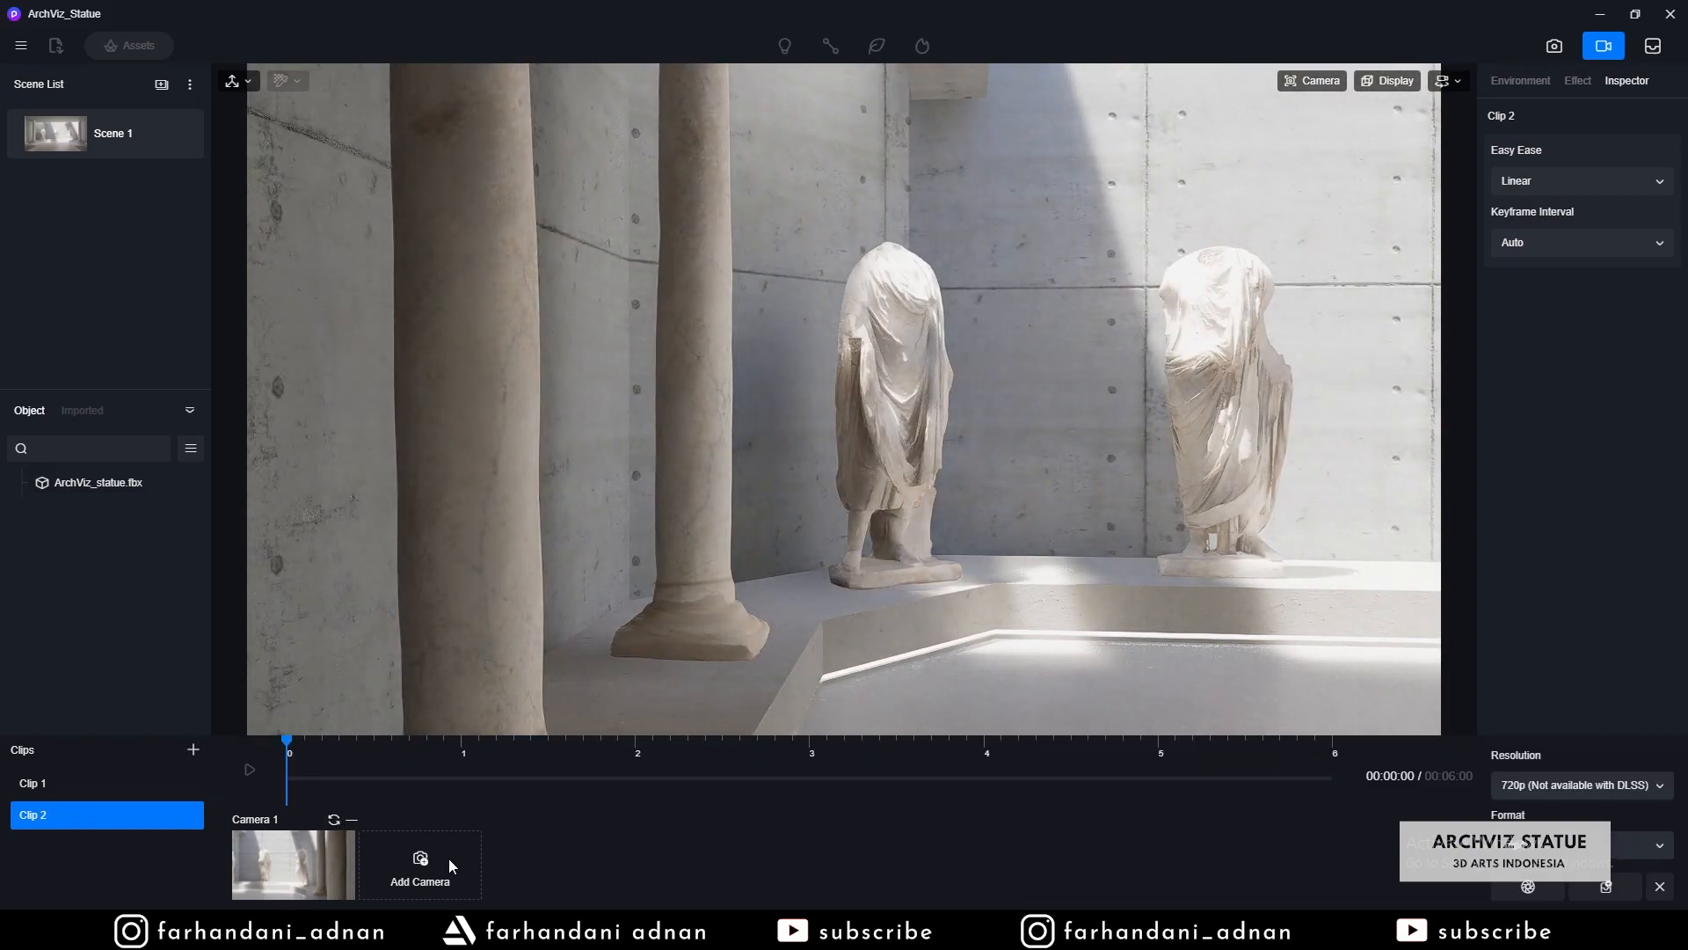
{"action": "left_click", "coordinate": [376, 878]}
{"action": "type", "text": "10"}
{"action": "key", "text": "Return"}
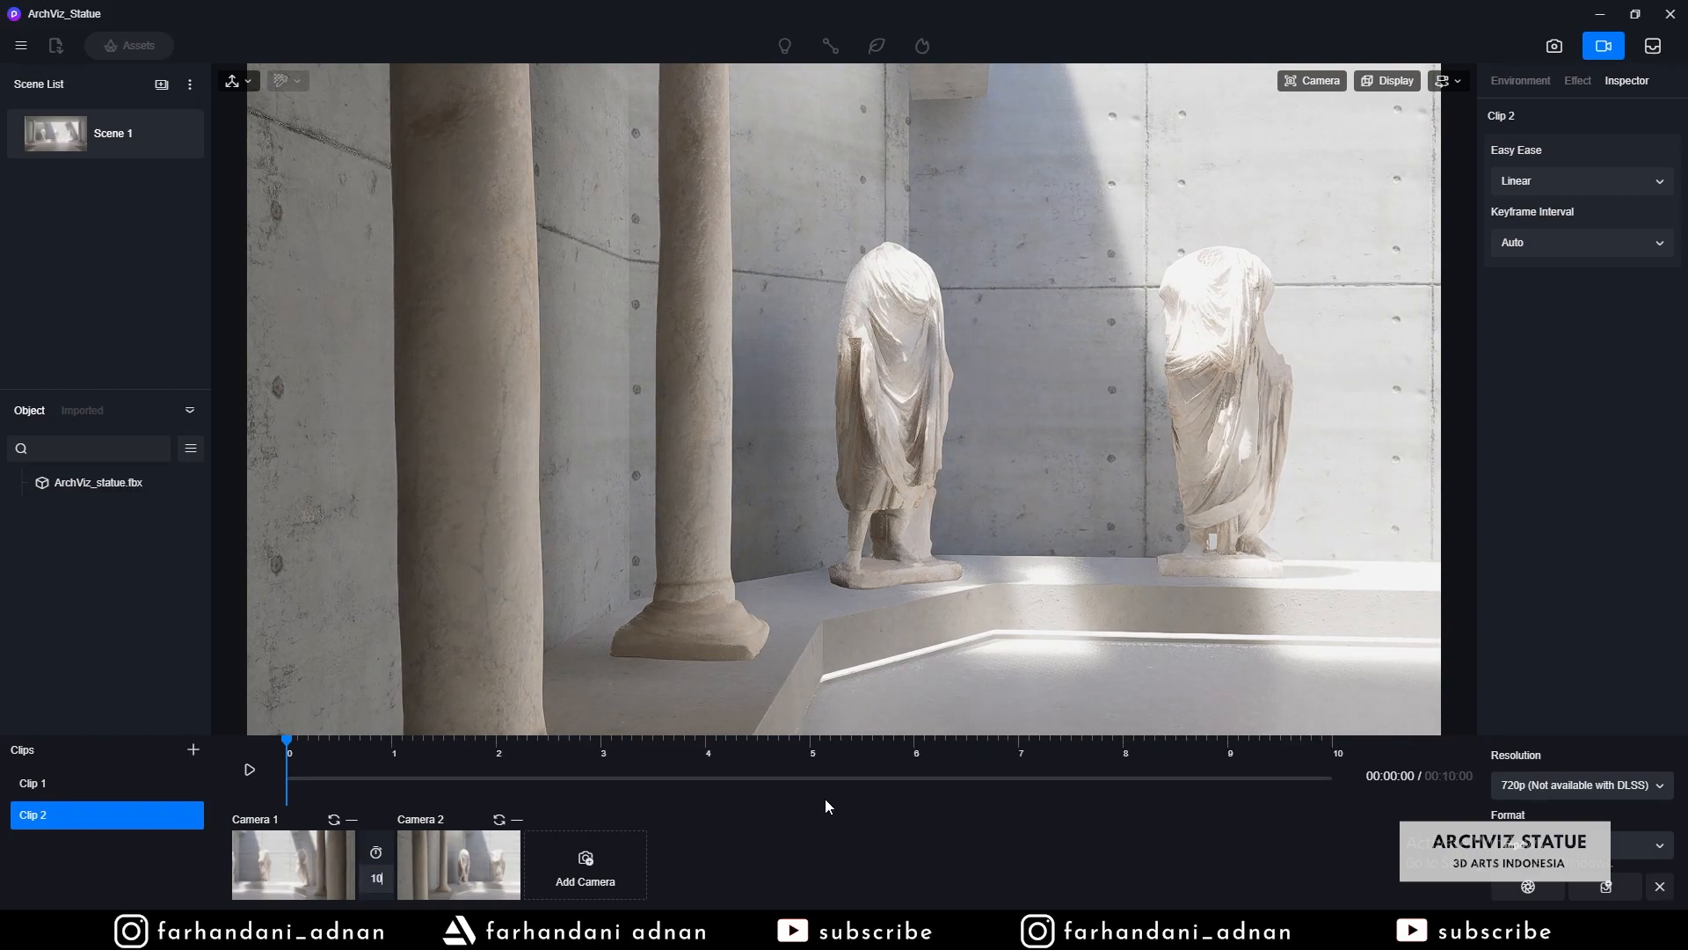
- Scrub through Clip 2's camera move and compare it with the end view of Clip 1
{"action": "left_click_drag", "start_coordinate": [411, 740], "coordinate": [935, 740]}
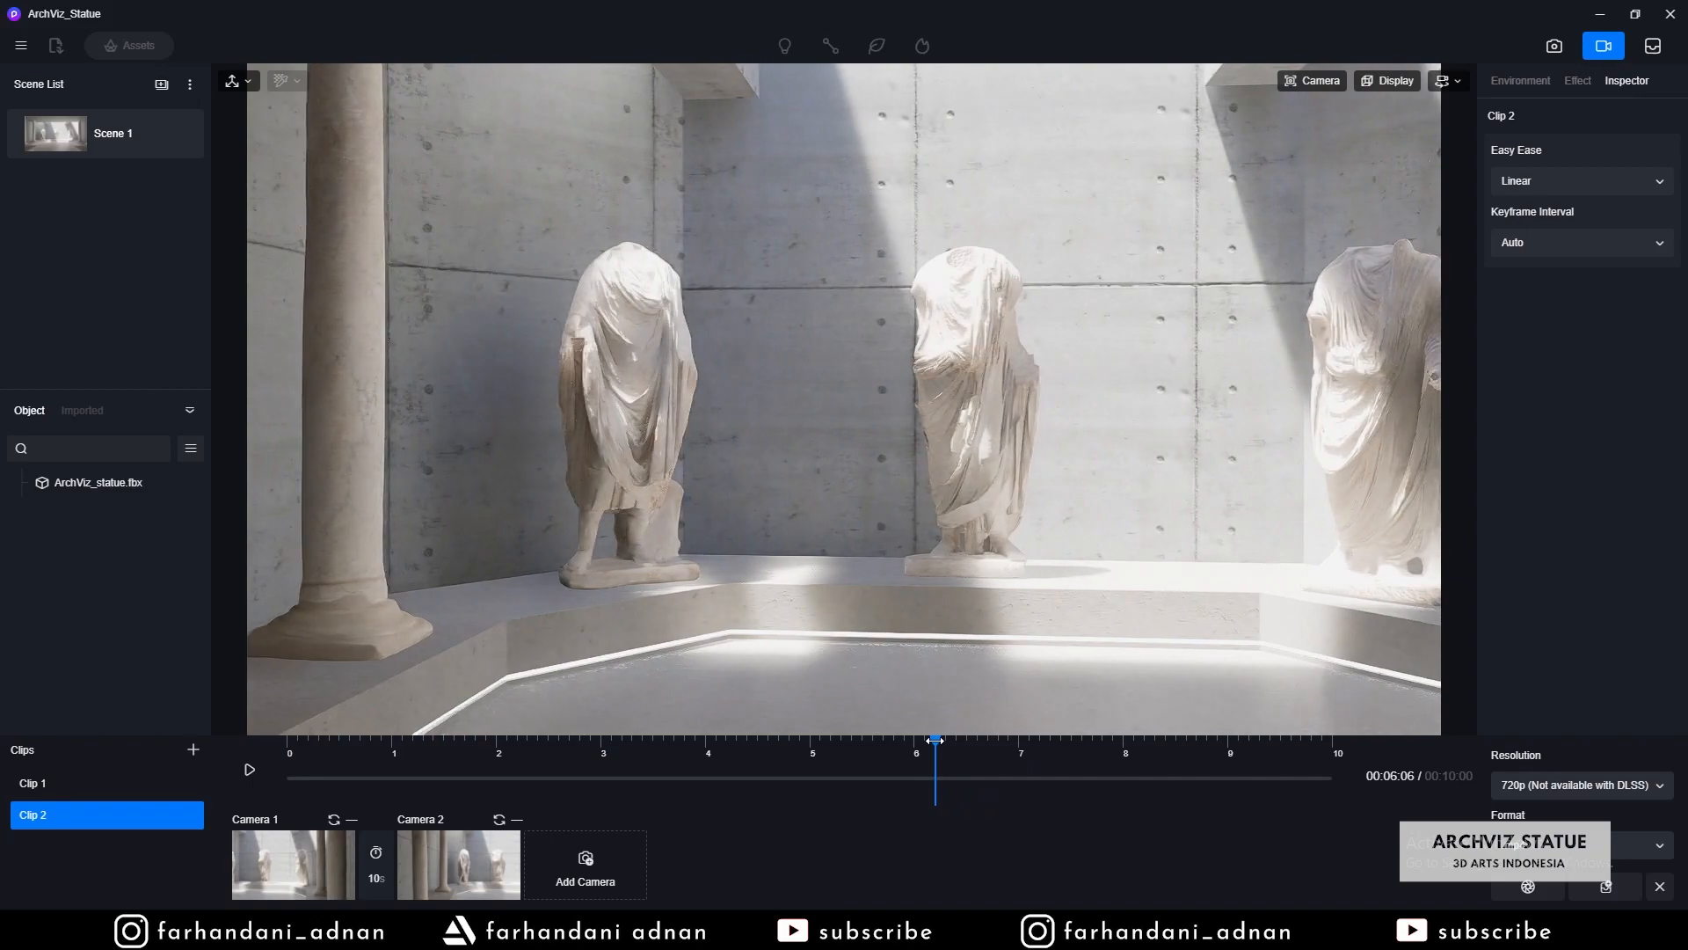
{"action": "left_click", "coordinate": [38, 783]}
{"action": "left_click", "coordinate": [430, 857]}
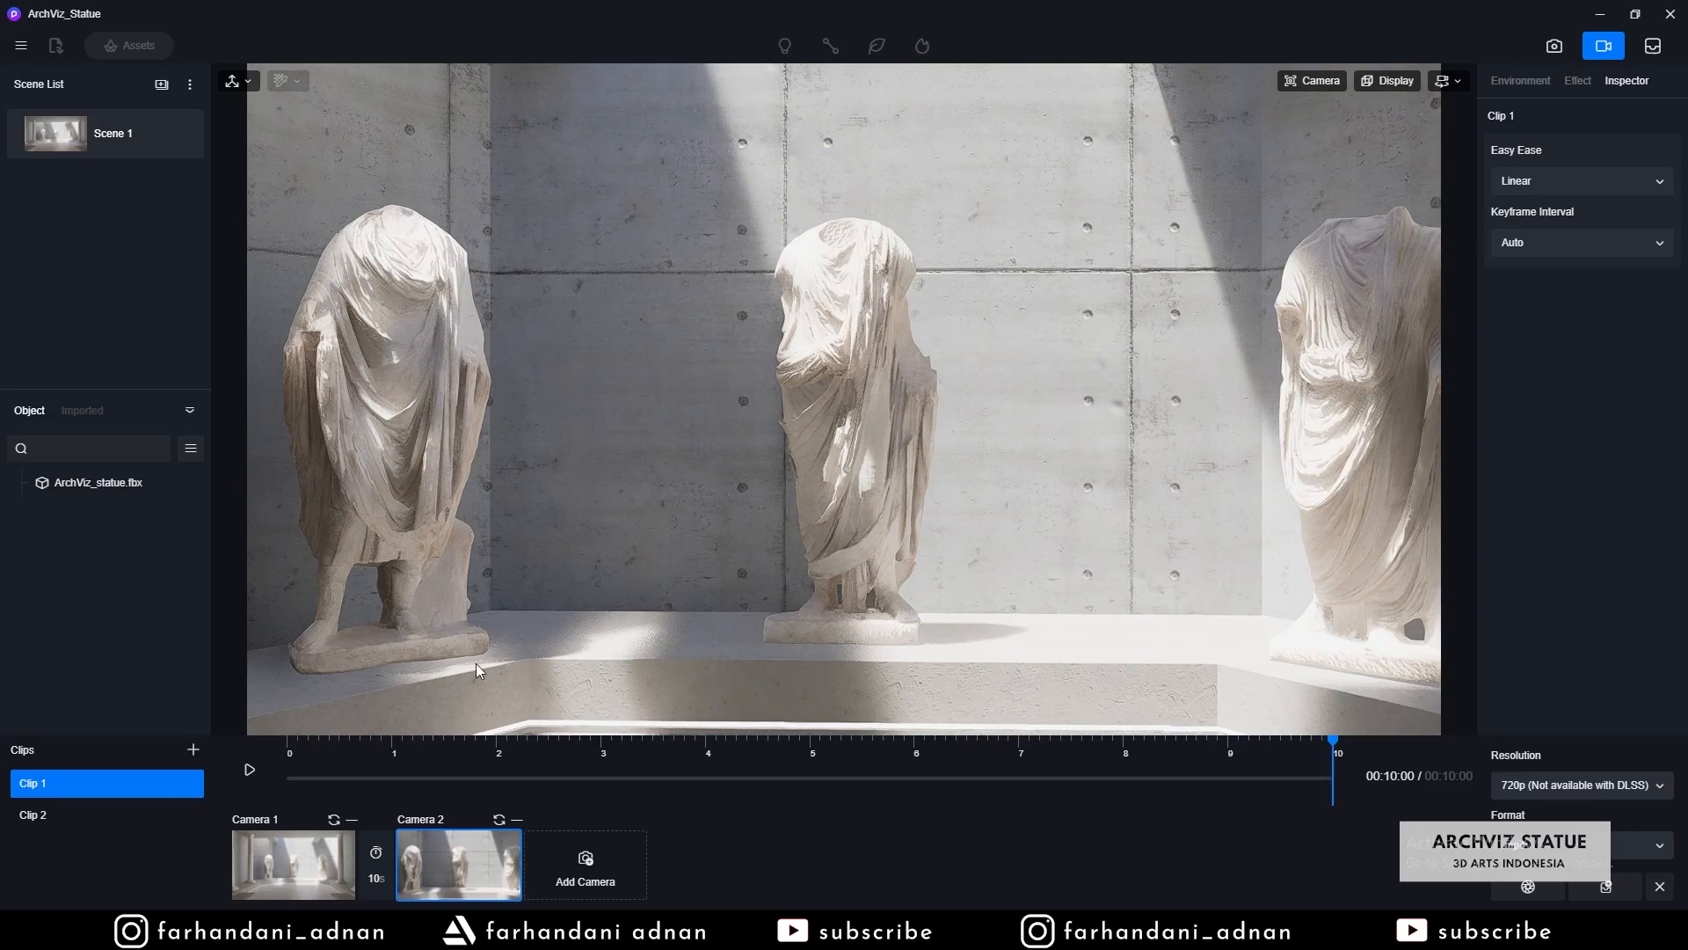
{"action": "left_click", "coordinate": [92, 816]}
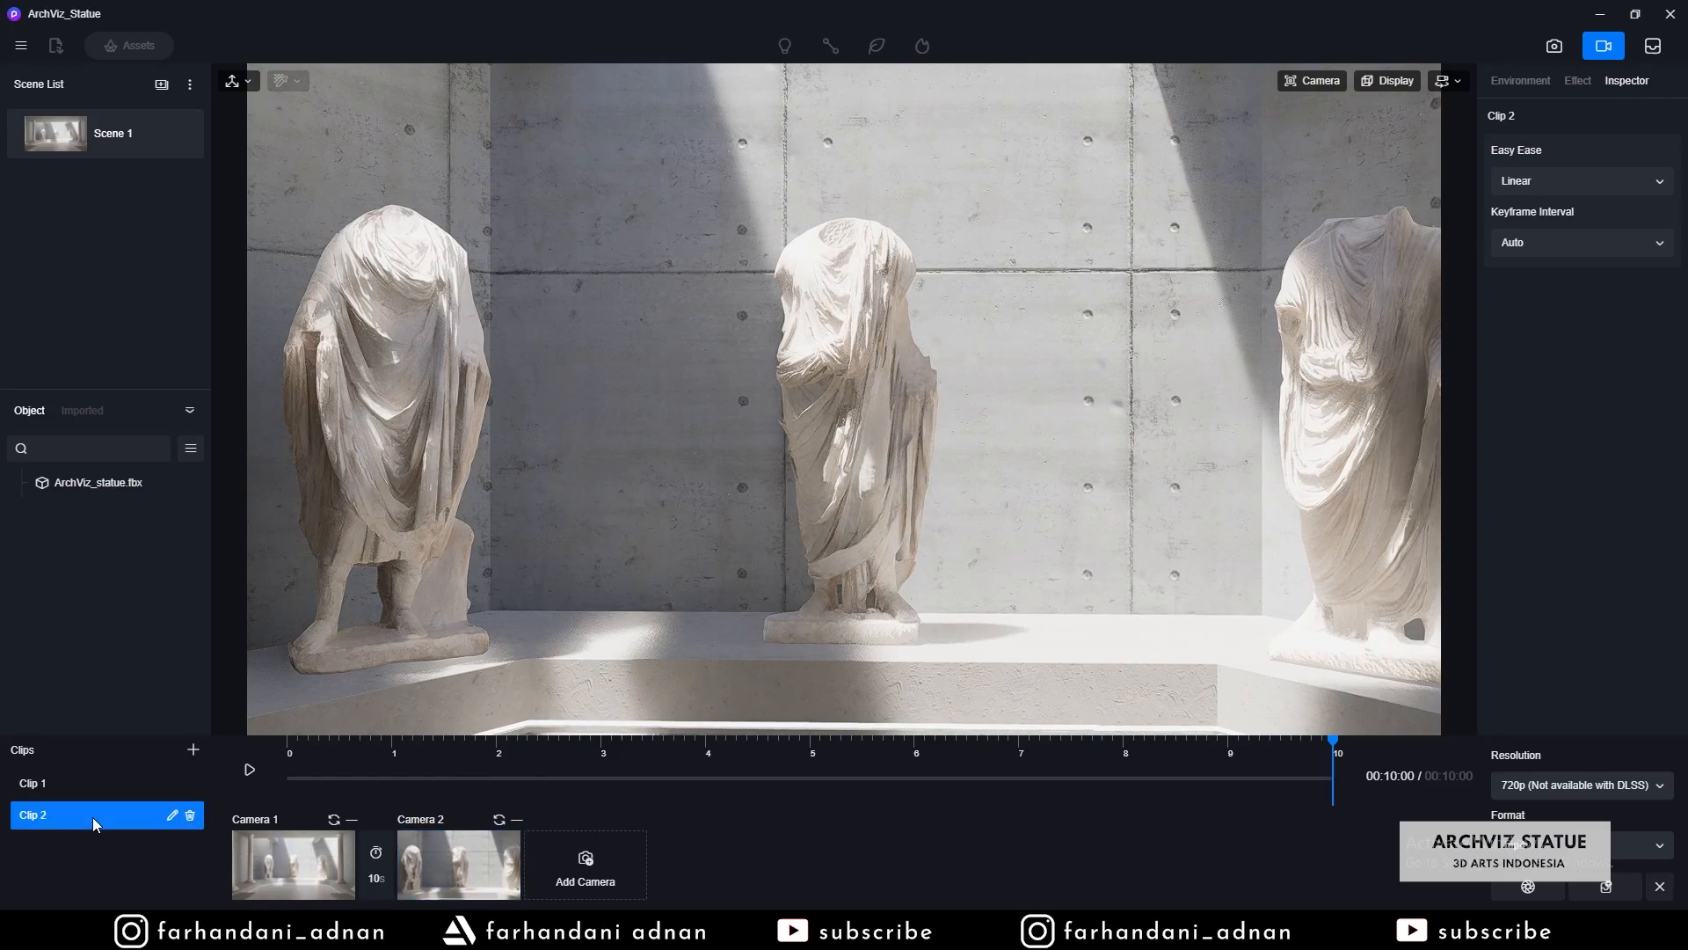
{"action": "left_click", "coordinate": [261, 848]}
{"action": "mouse_move", "coordinate": [291, 756]}
{"action": "left_mouse_down"}
{"action": "mouse_move", "coordinate": [953, 769]}
{"action": "mouse_move", "coordinate": [312, 770]}
{"action": "left_mouse_up"}
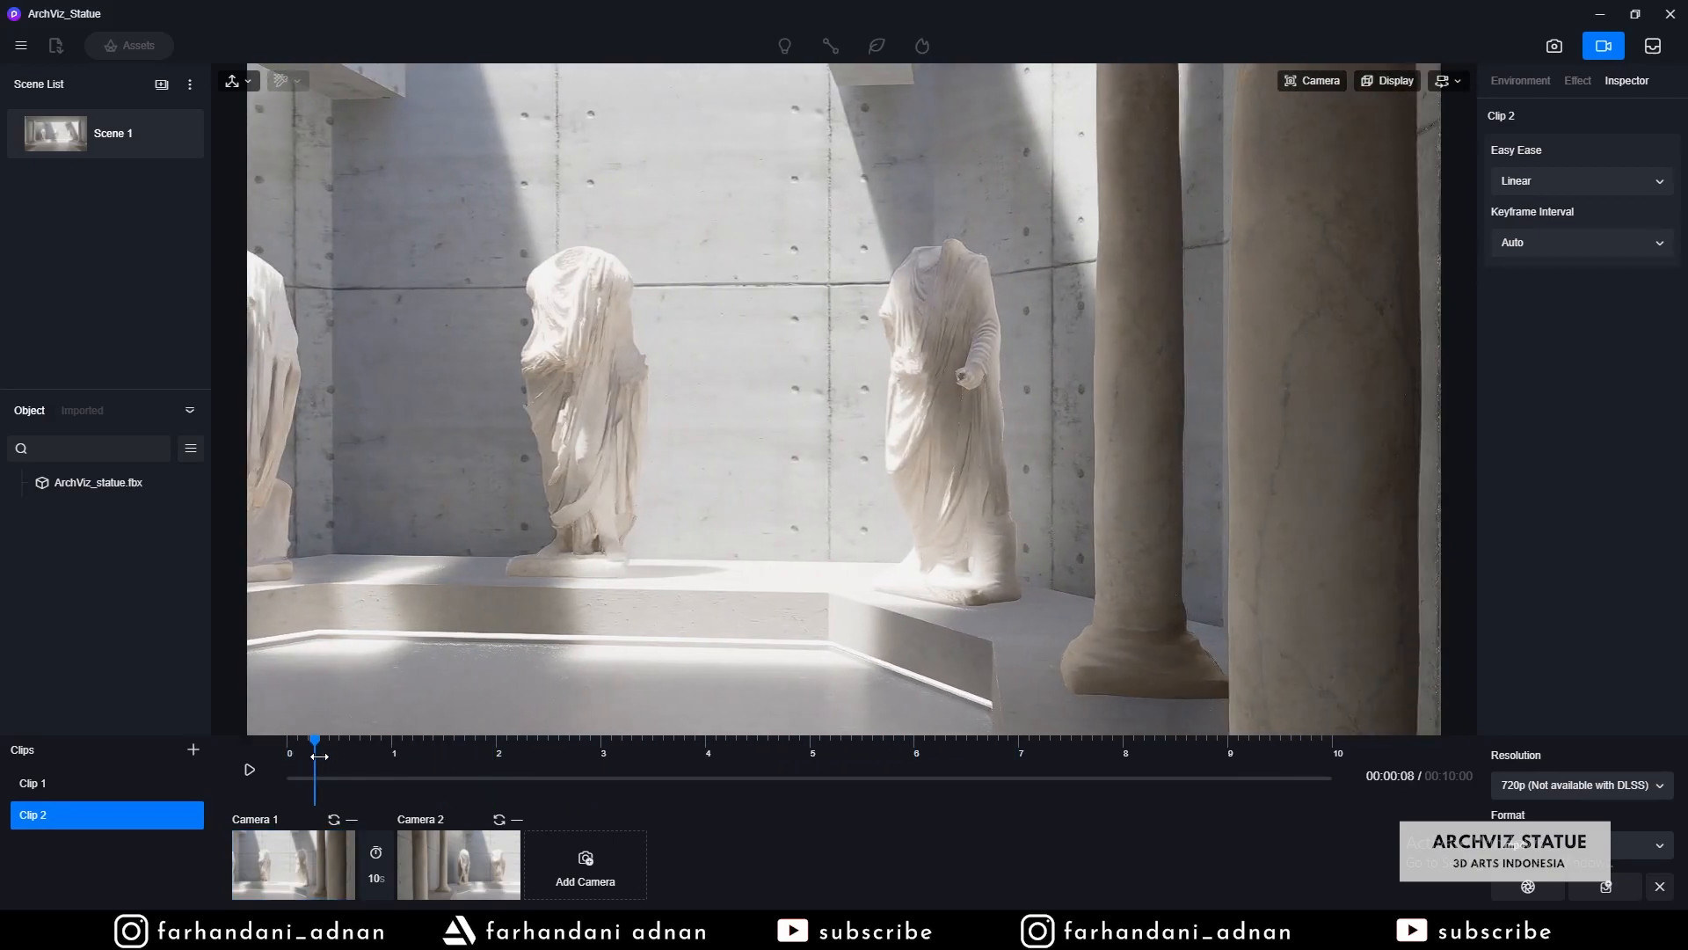
- Delete Clip 2 from the clip list
{"action": "left_click", "coordinate": [122, 790]}
{"action": "left_click", "coordinate": [189, 816]}
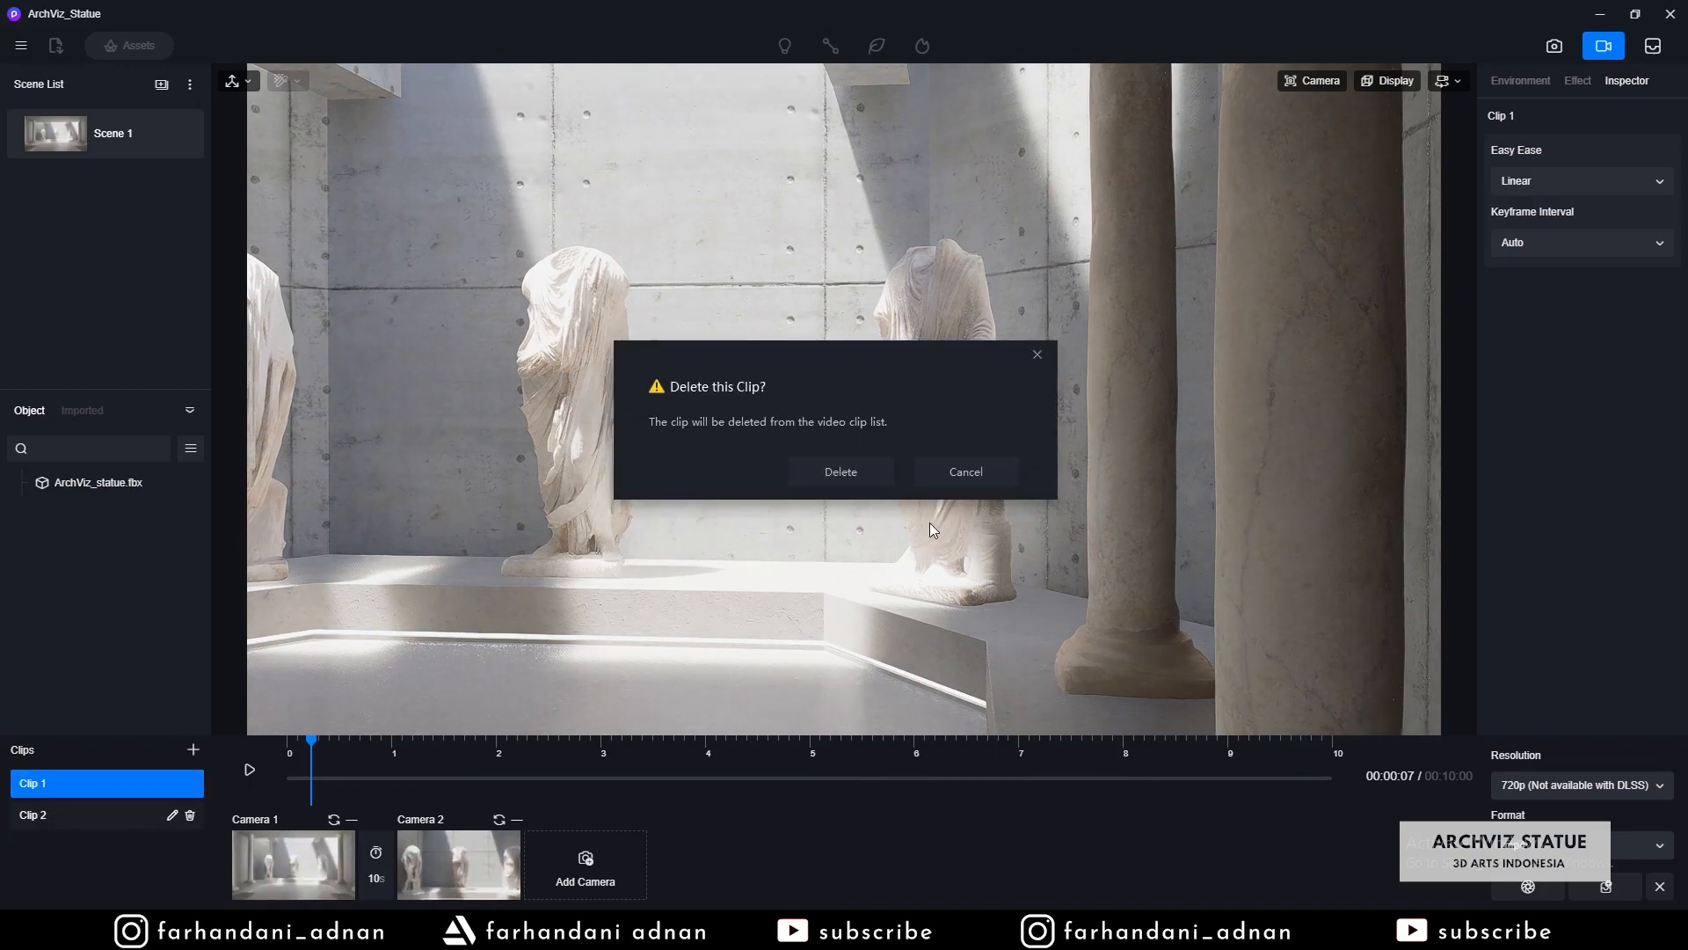
{"action": "left_click", "coordinate": [853, 470]}
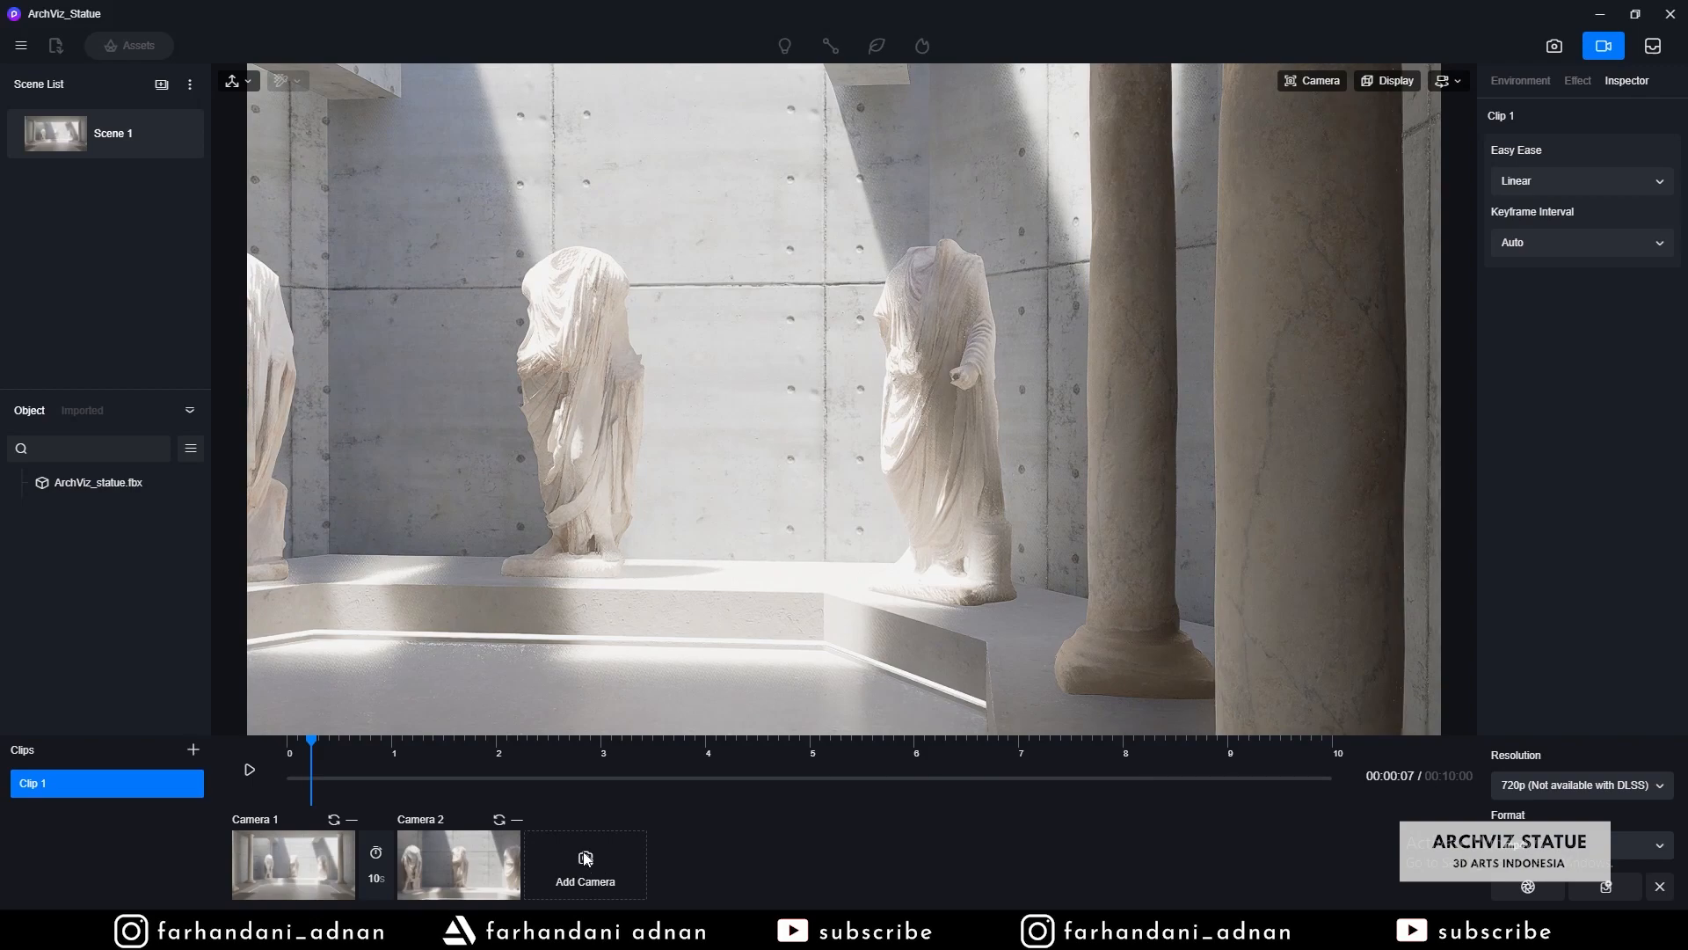
- Add two more cameras to Clip 1, one at the right-hand columns and one at the left-hand columns
{"action": "key", "text": "d"}
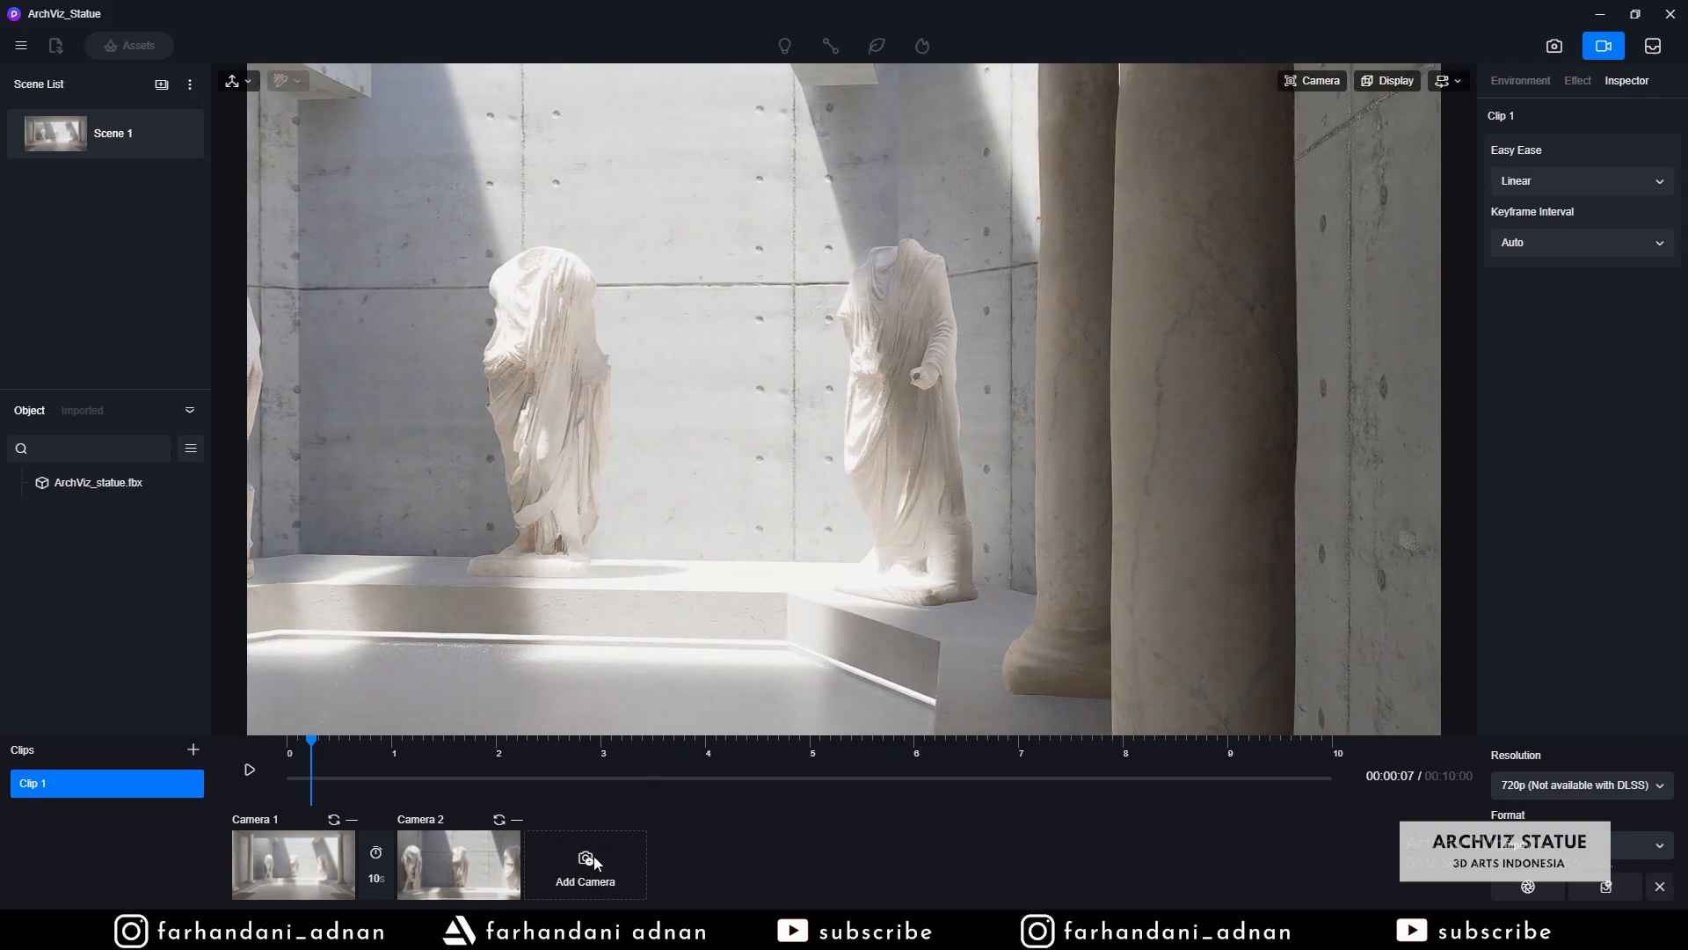
{"action": "left_click", "coordinate": [586, 860]}
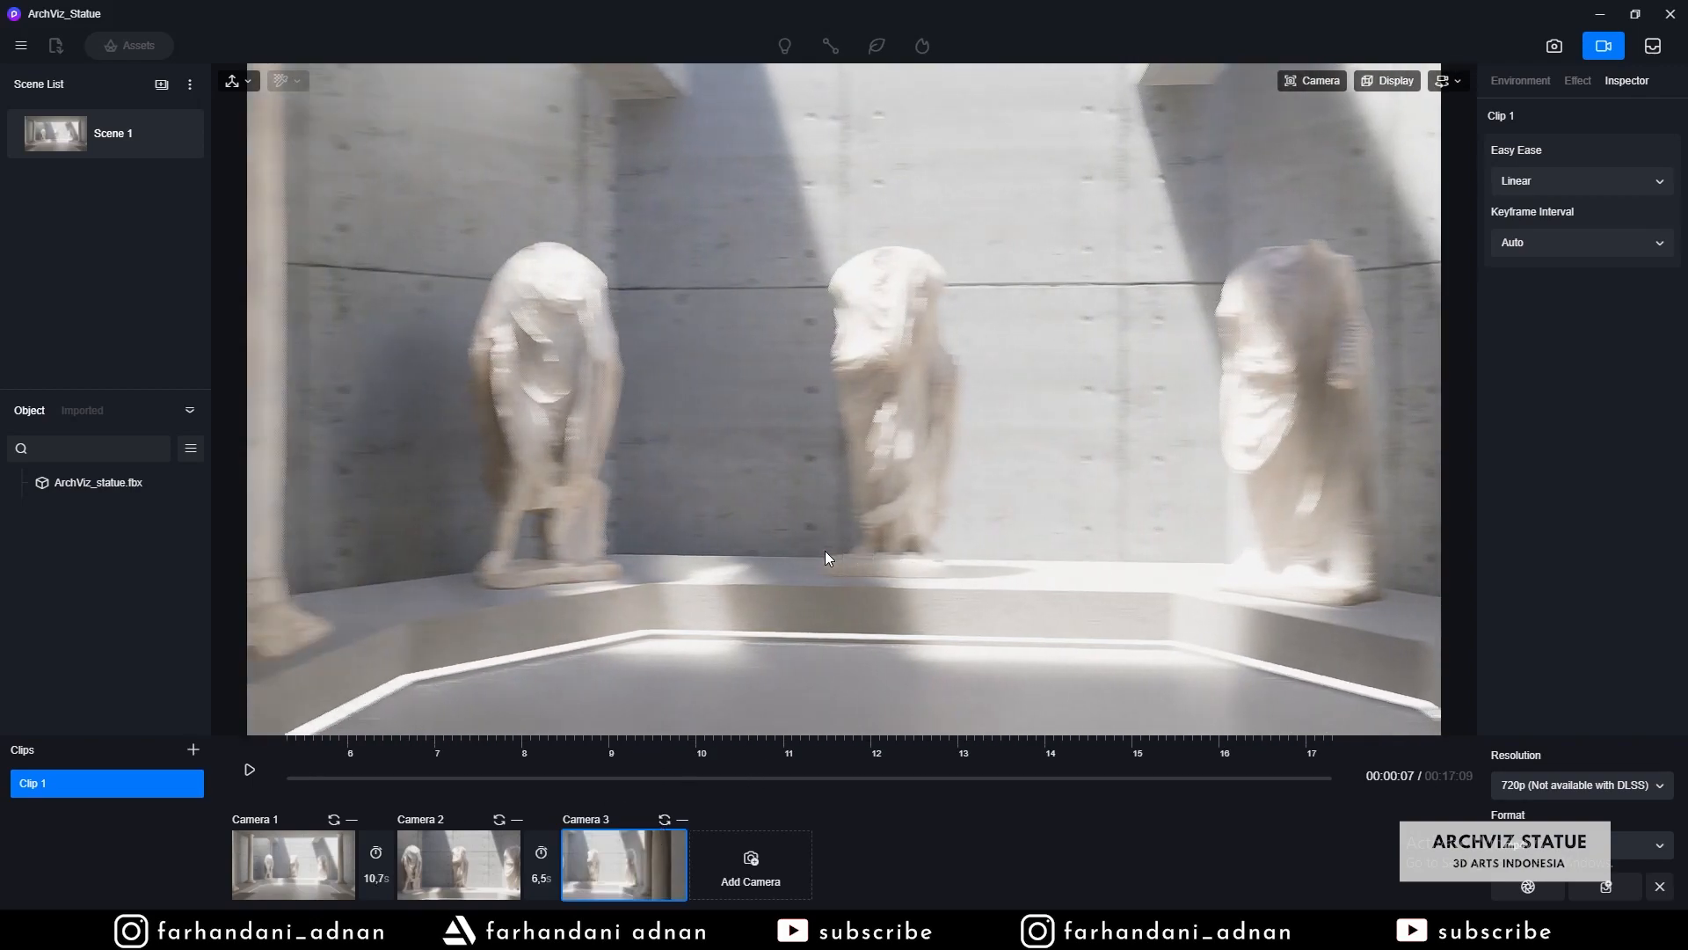
{"action": "left_click", "coordinate": [751, 866]}
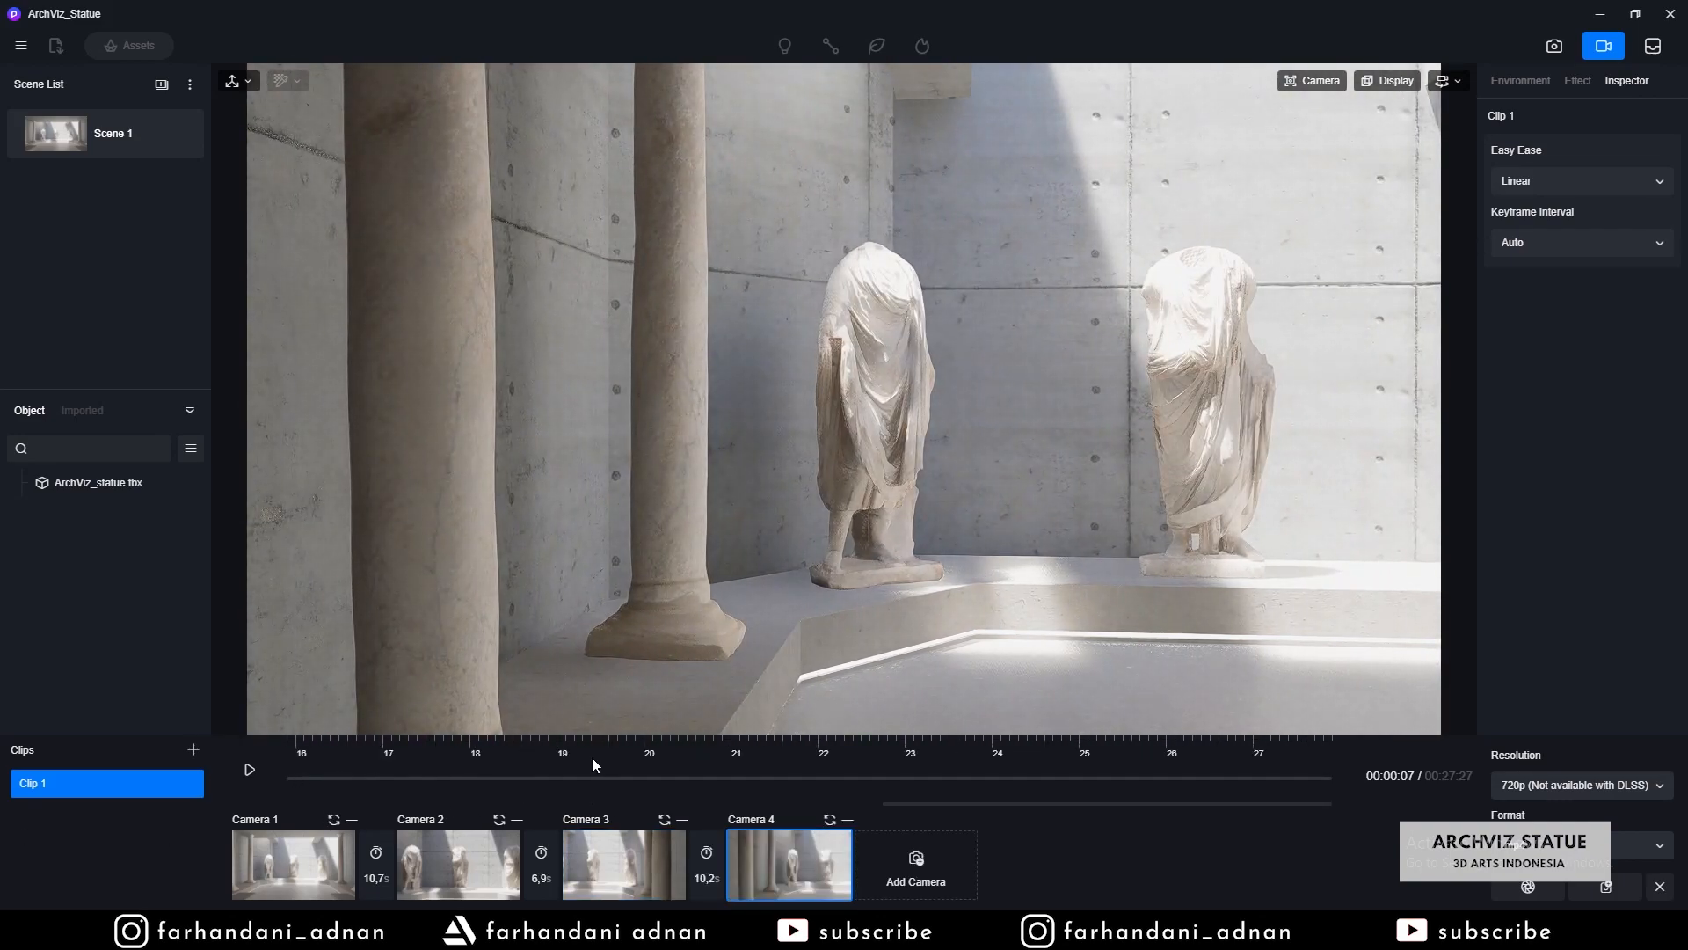
- Play Clip 1 from the start to examine the transitions between its four cameras
{"action": "left_click_drag", "start_coordinate": [1337, 774], "coordinate": [185, 777]}
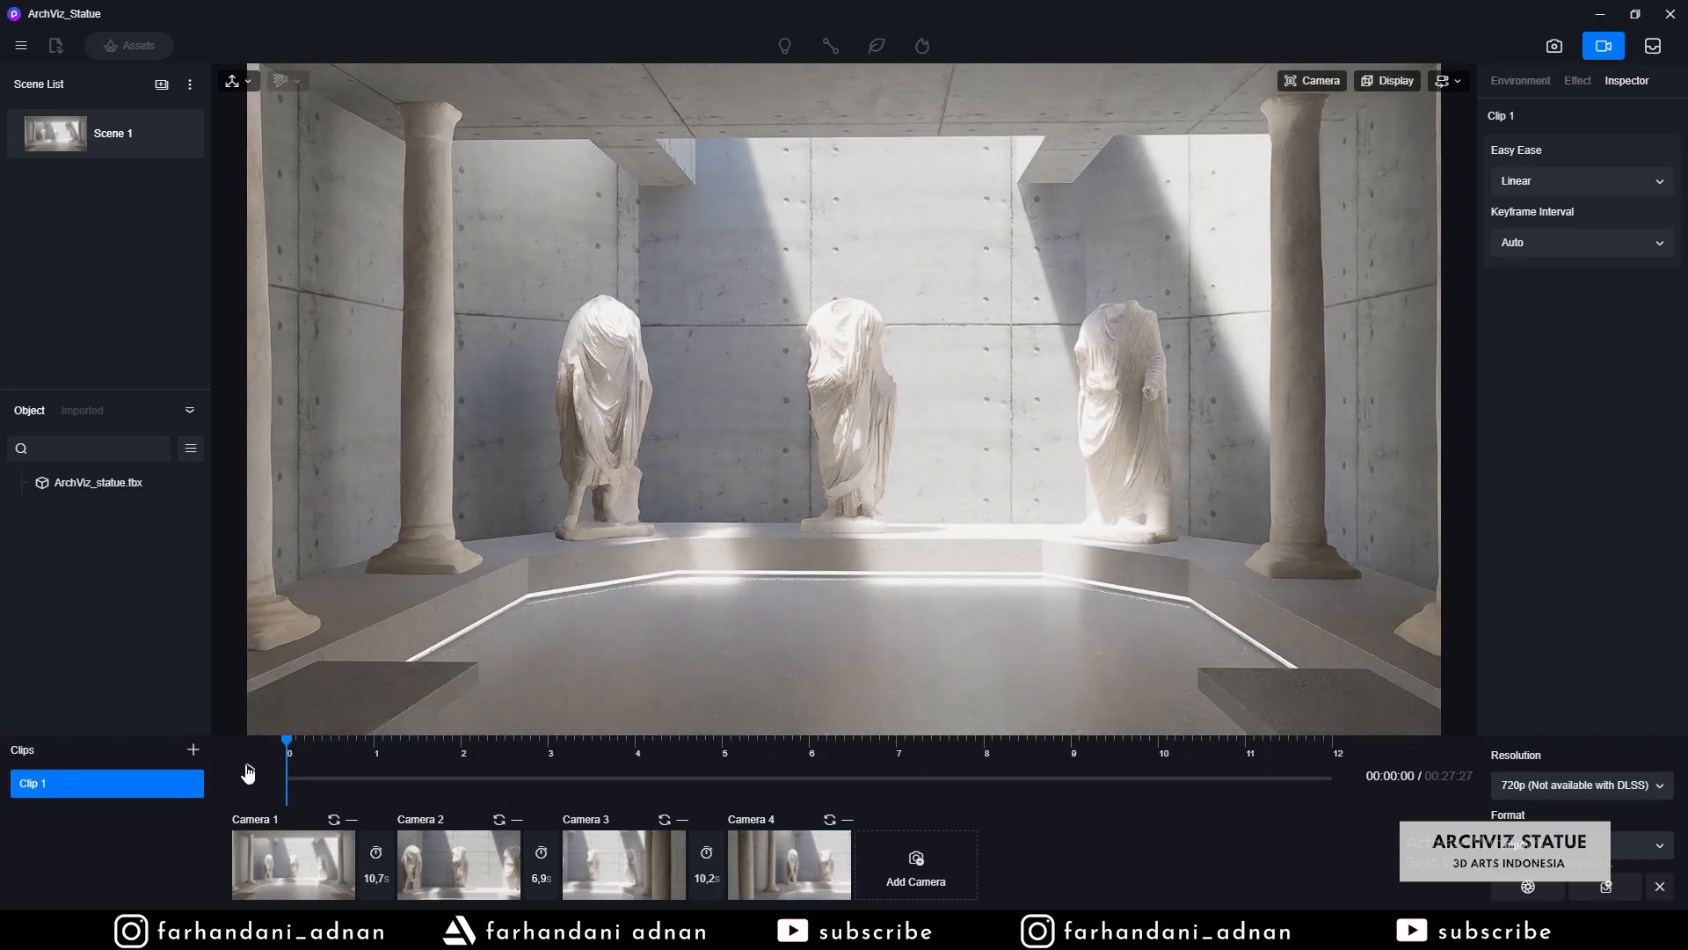
{"action": "left_click", "coordinate": [248, 772]}
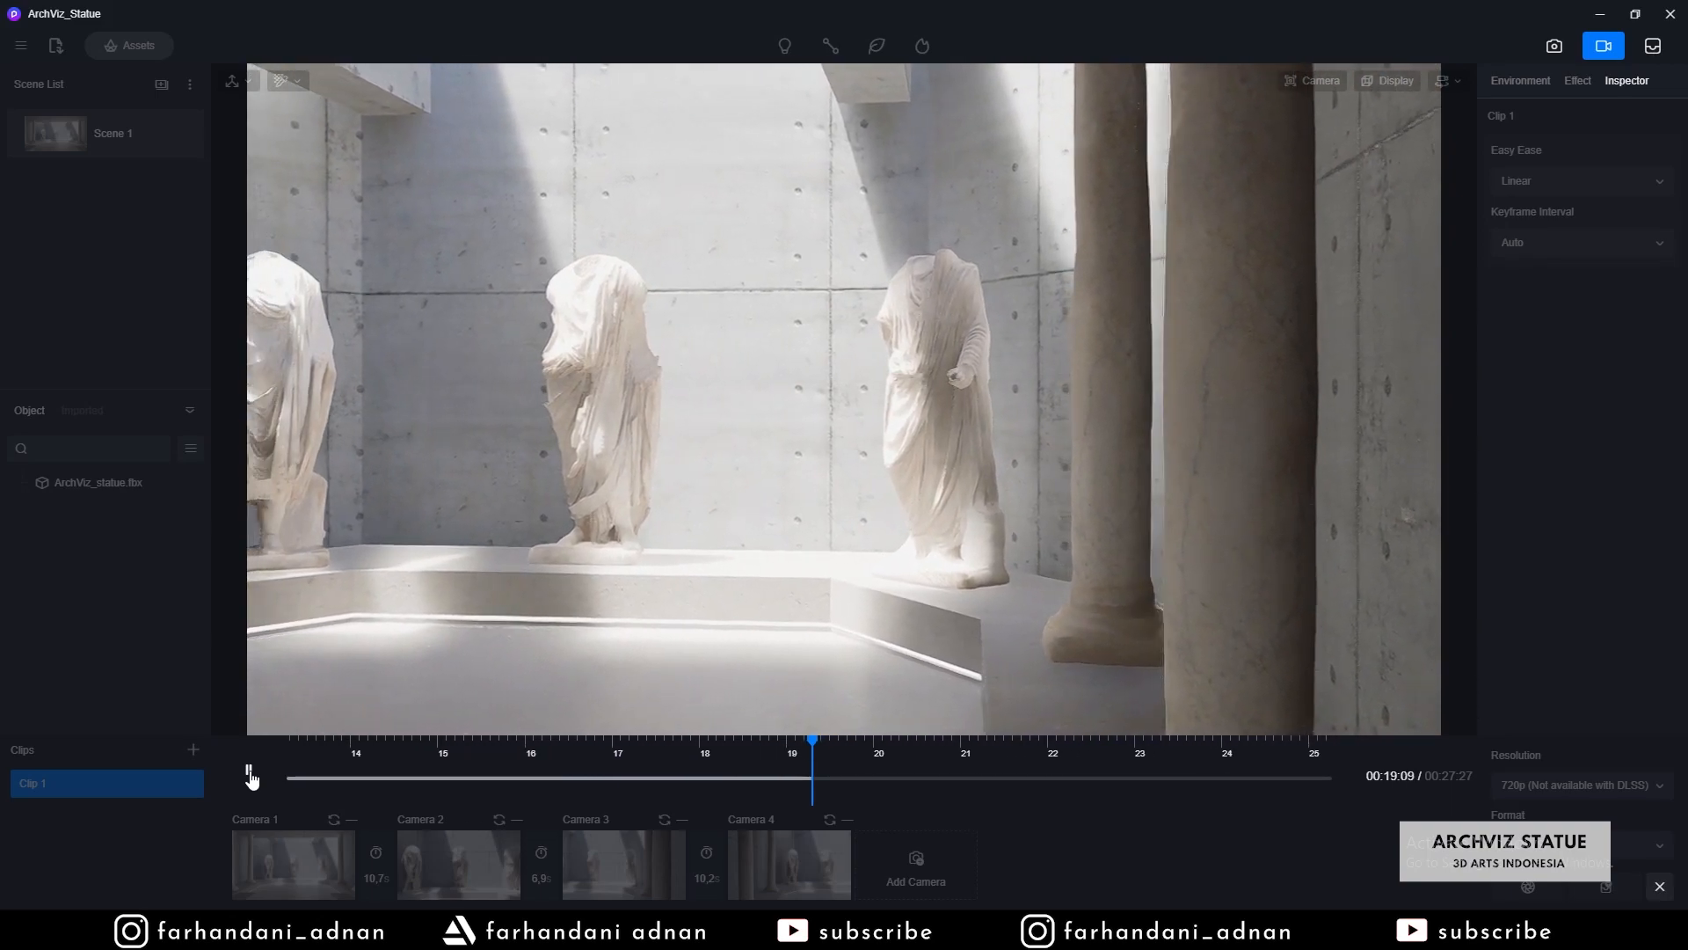
{"action": "left_click", "coordinate": [250, 772]}
- Remove Camera 4 and Camera 3 from Clip 1
{"action": "left_click", "coordinate": [765, 851]}
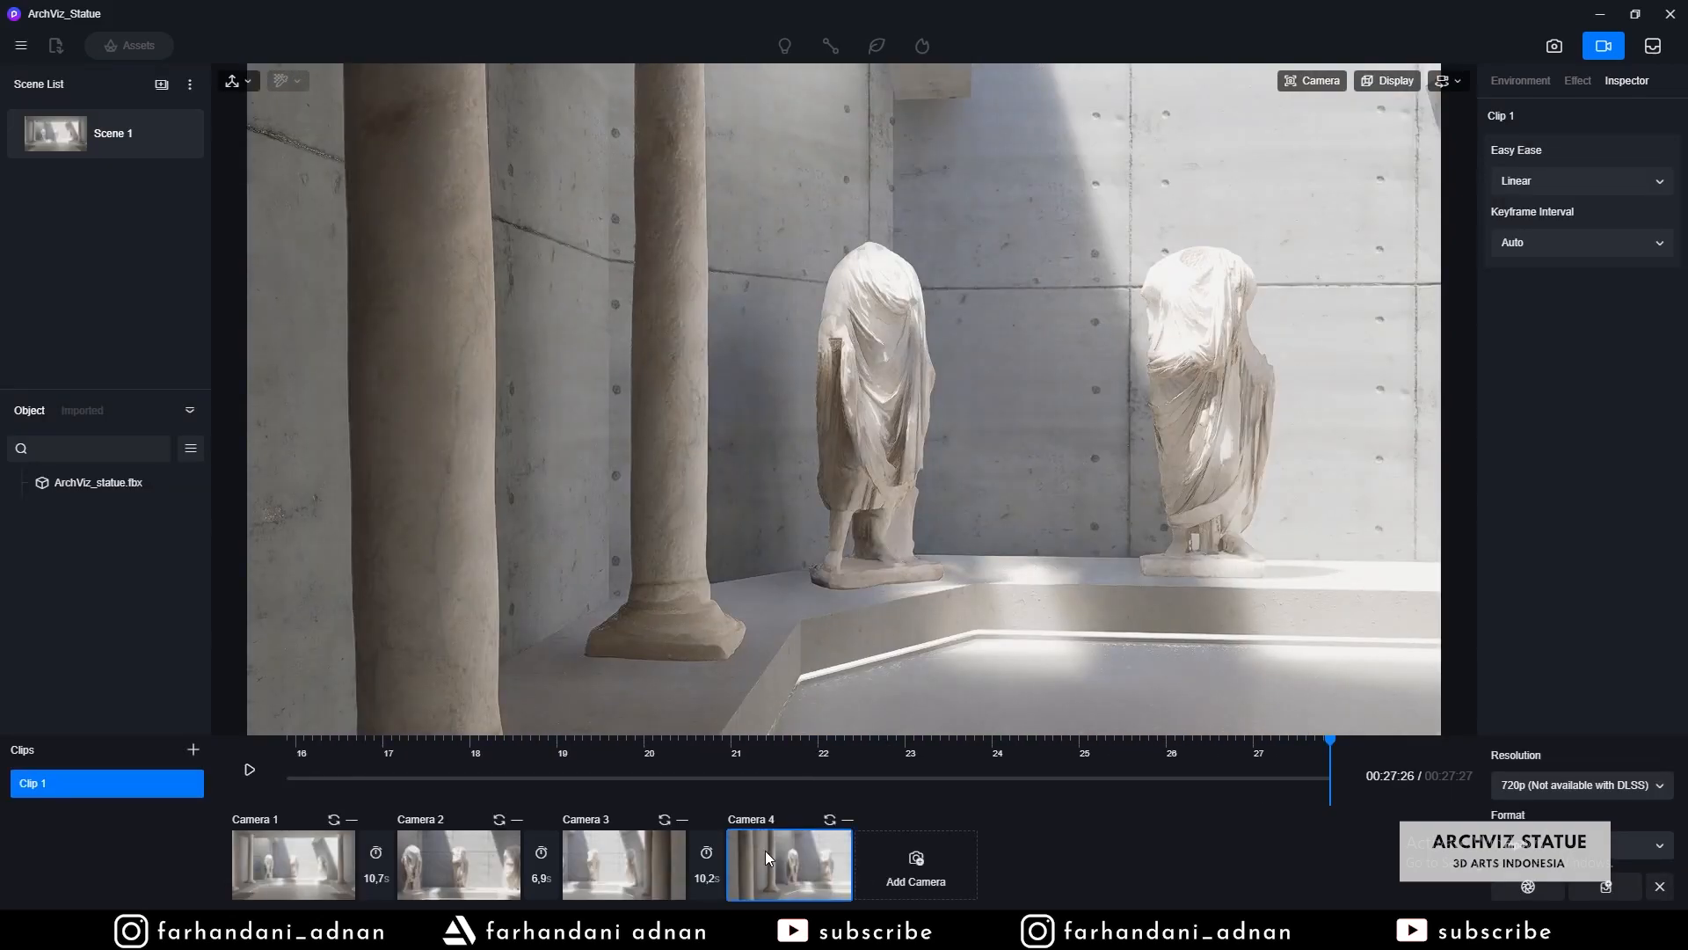
{"action": "left_click", "coordinate": [765, 845]}
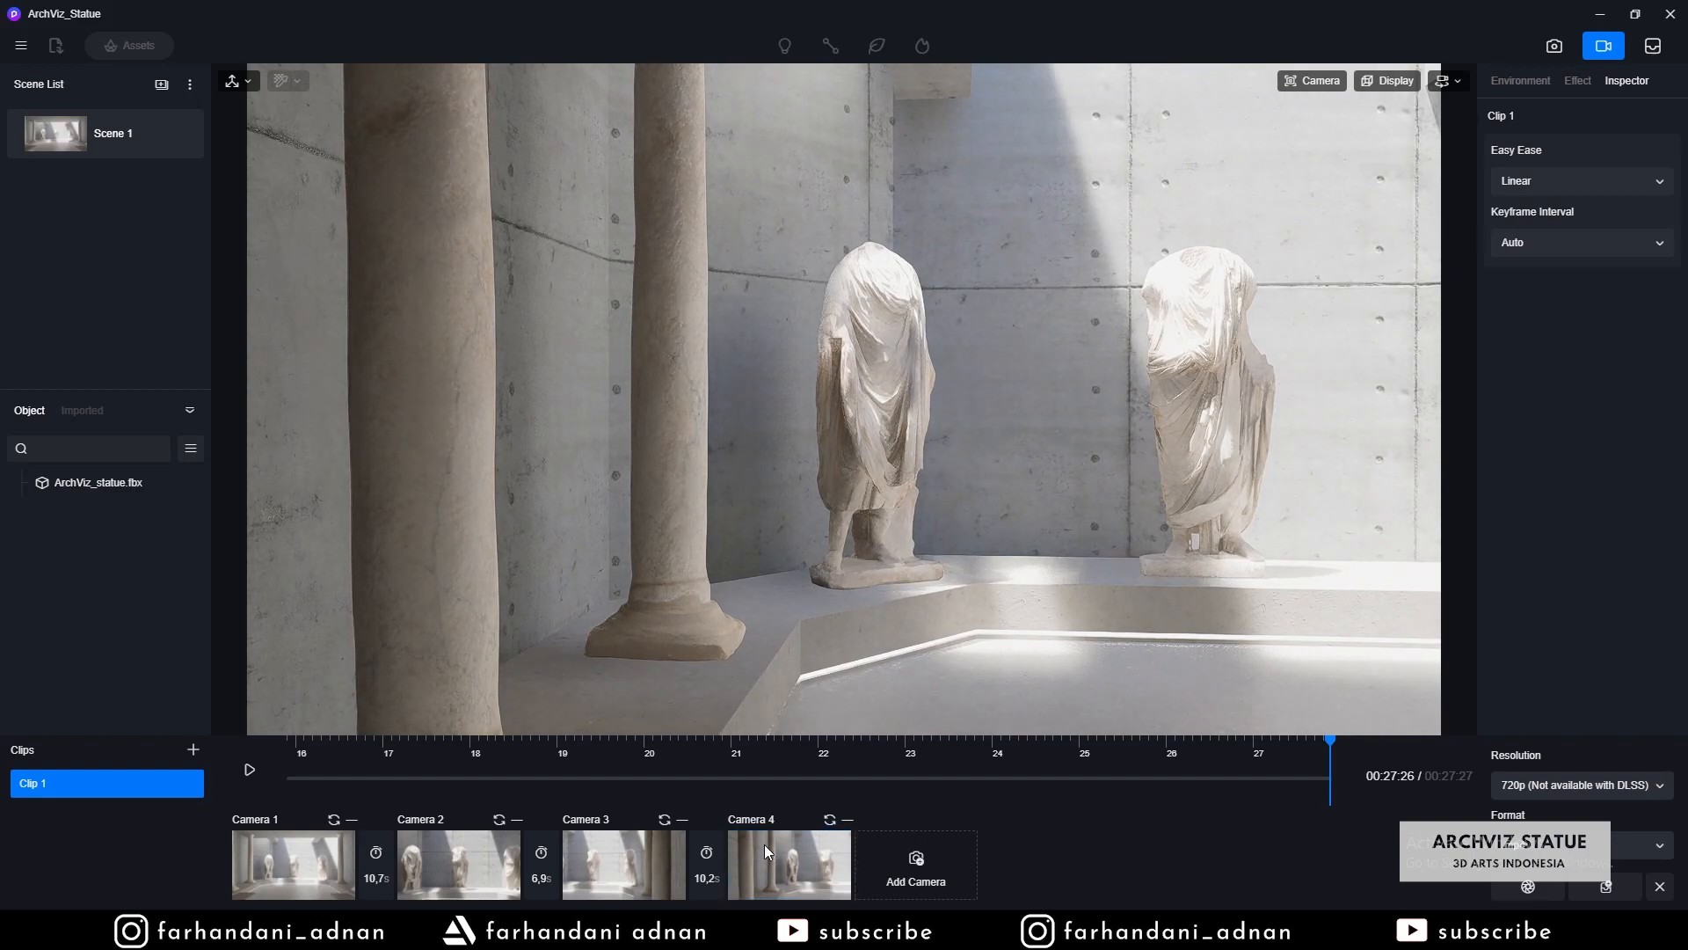
{"action": "left_click", "coordinate": [847, 820]}
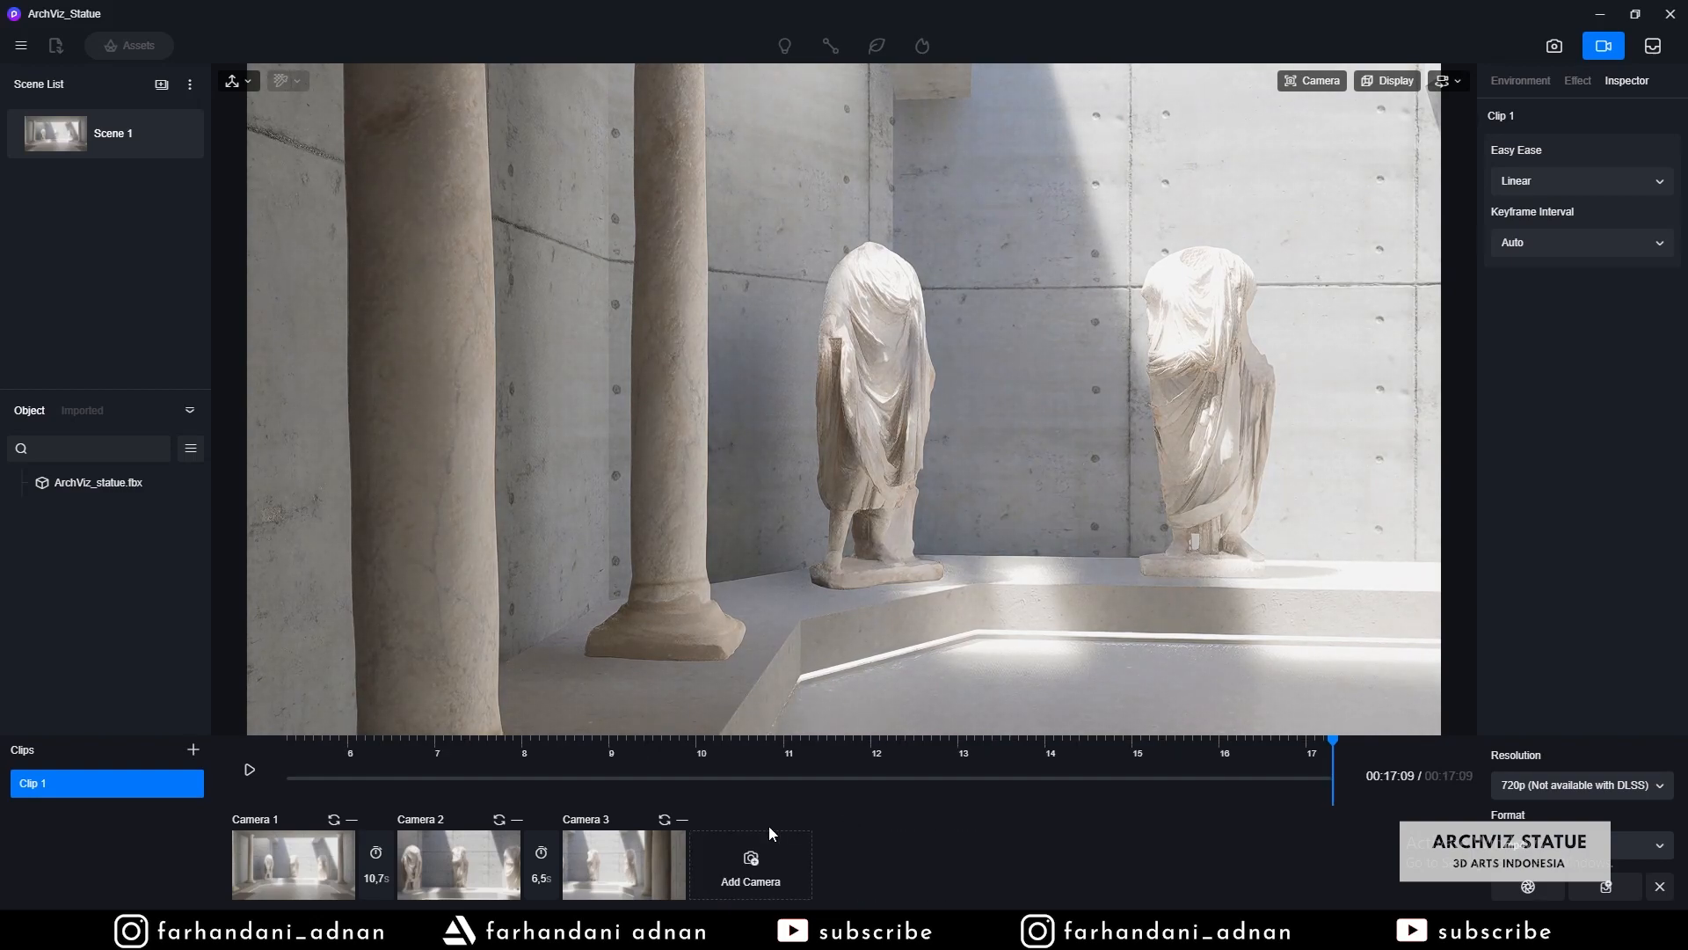
{"action": "left_click", "coordinate": [685, 821]}
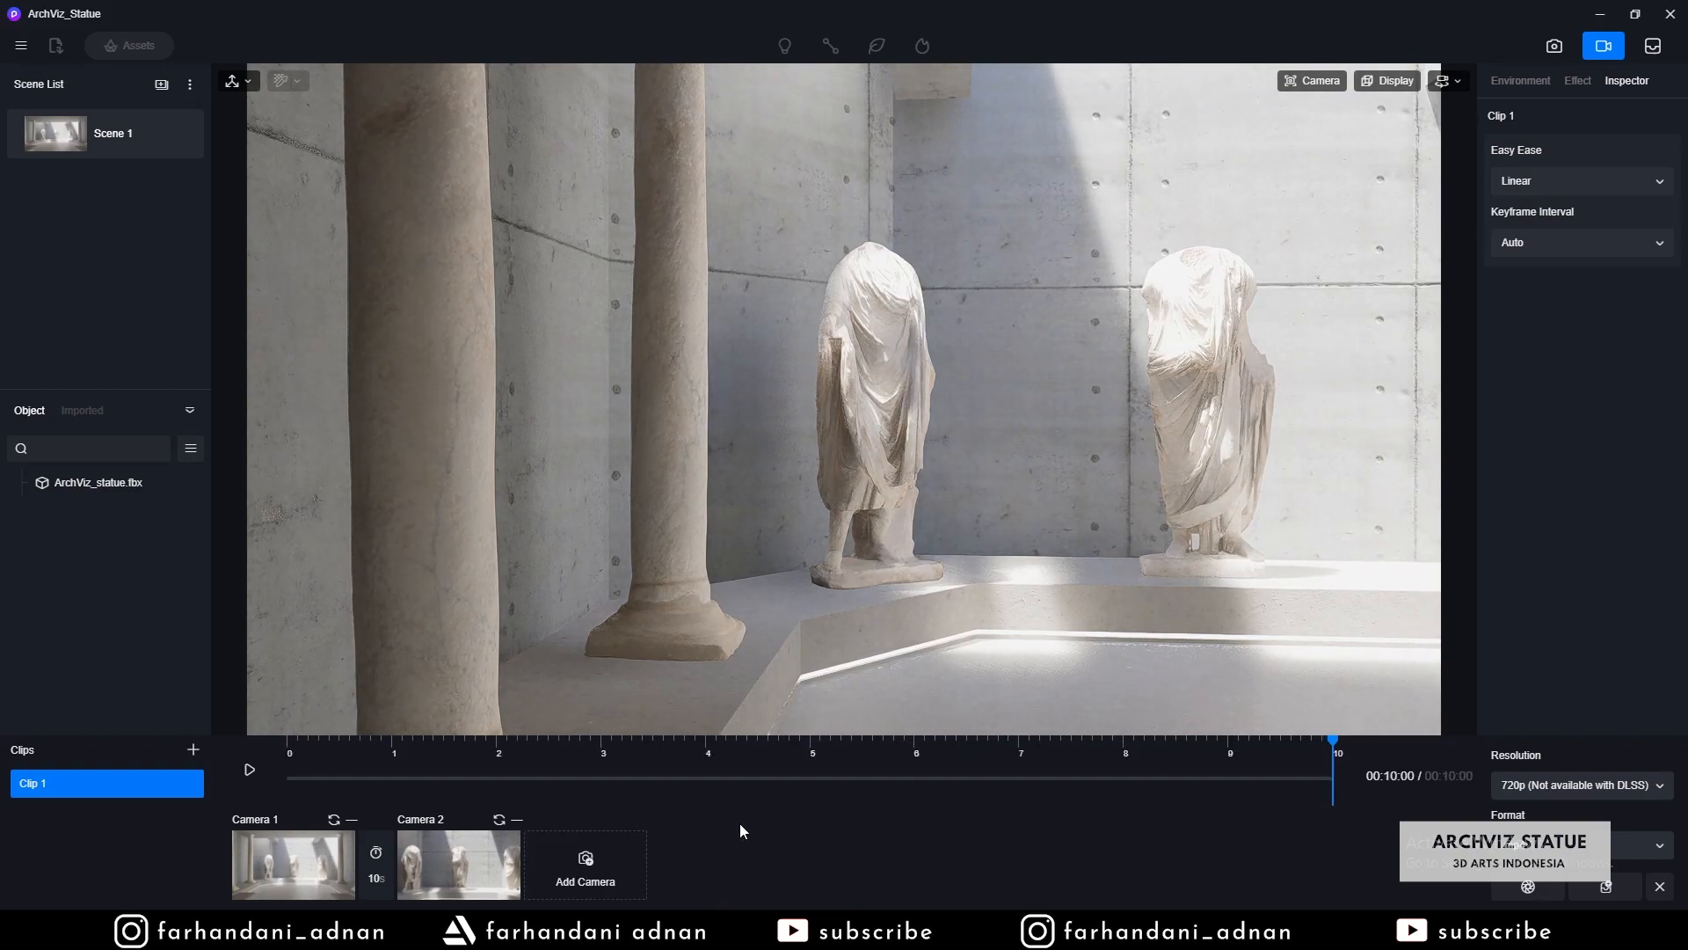
- Create a second clip with two cameras, the first at the right-hand statues and column, the second at the left-hand columns and statues
{"action": "left_click", "coordinate": [194, 749]}
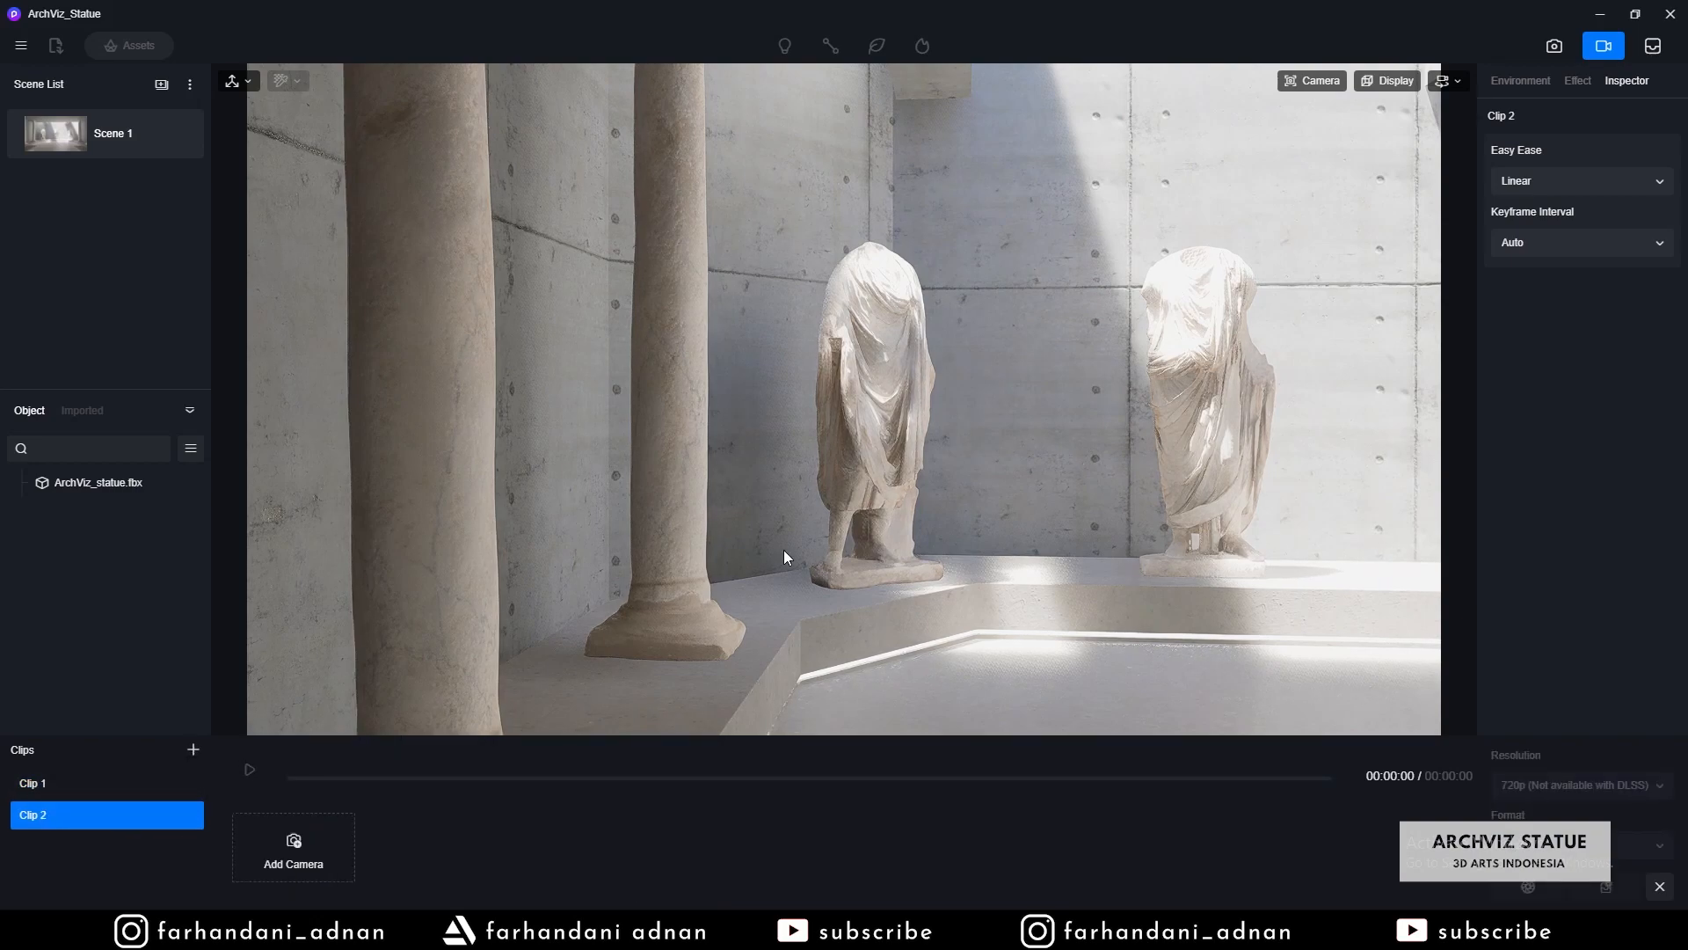
{"action": "key", "text": "d"}
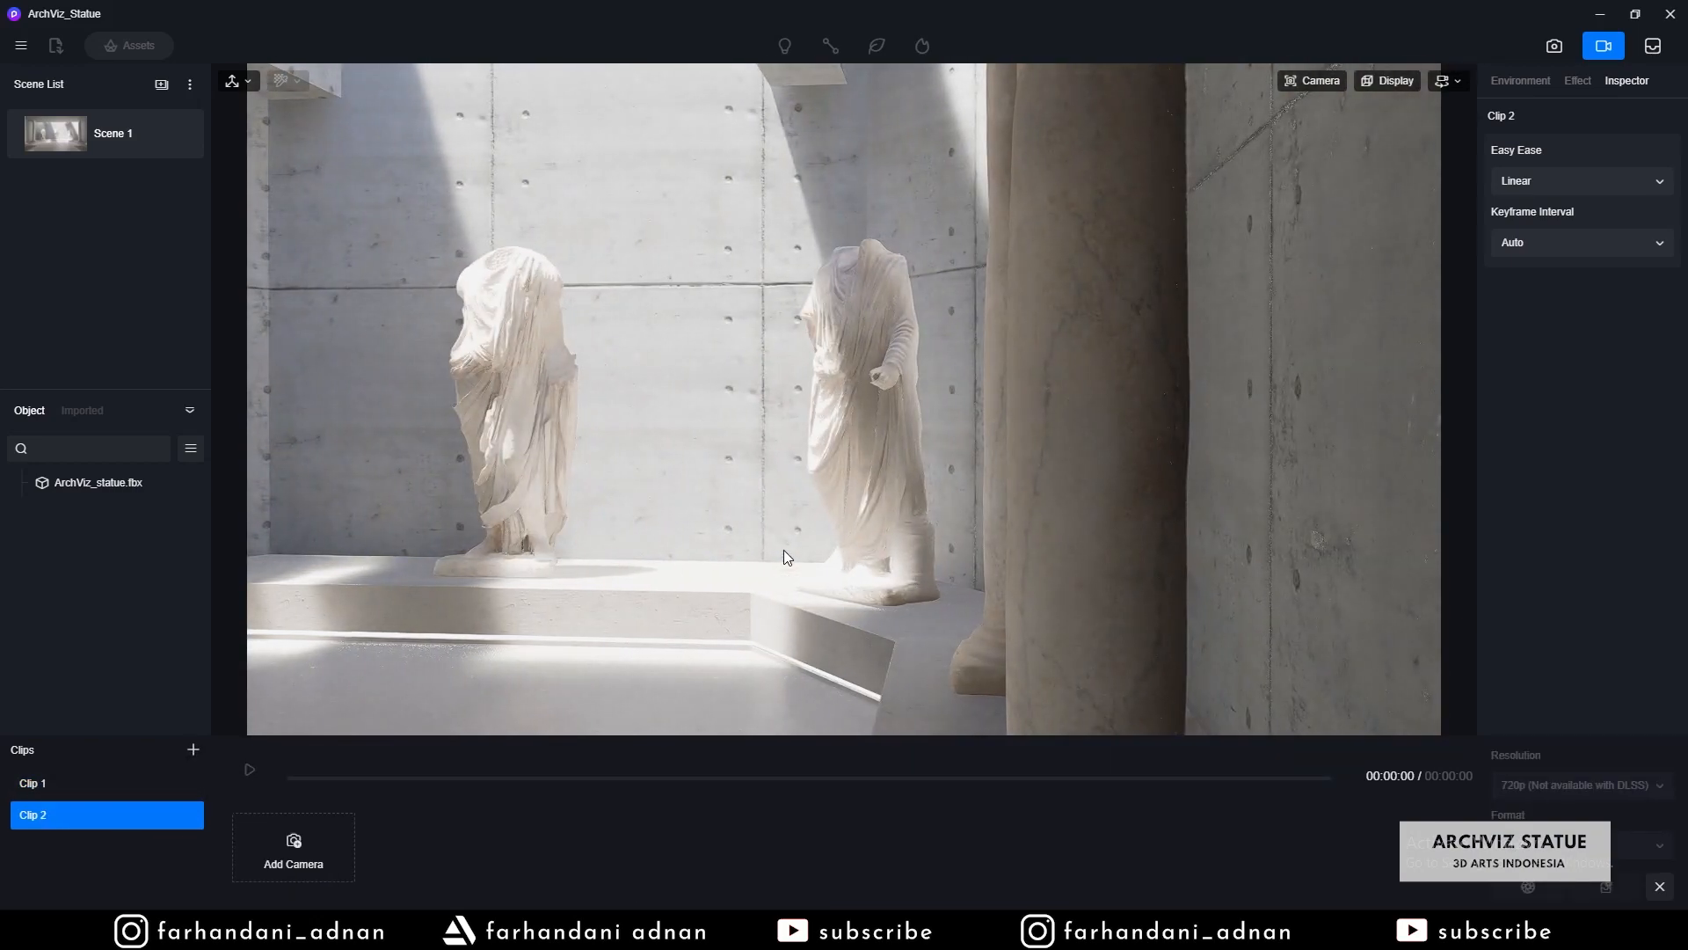
{"action": "left_click", "coordinate": [293, 852]}
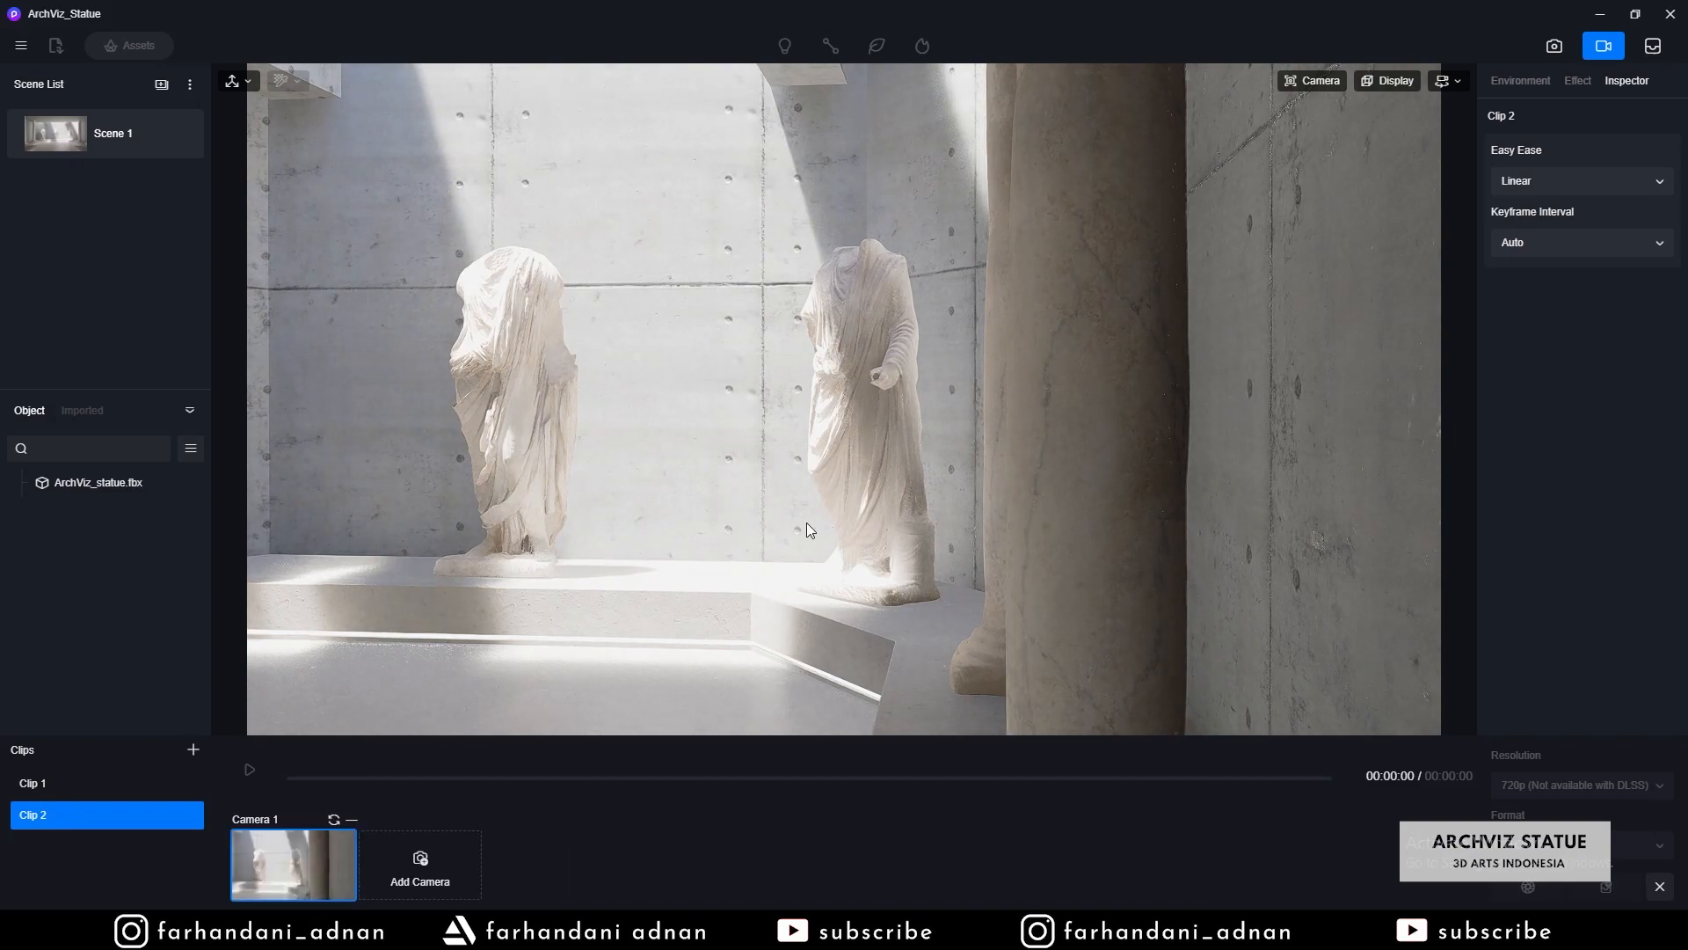
{"action": "key", "text": "a"}
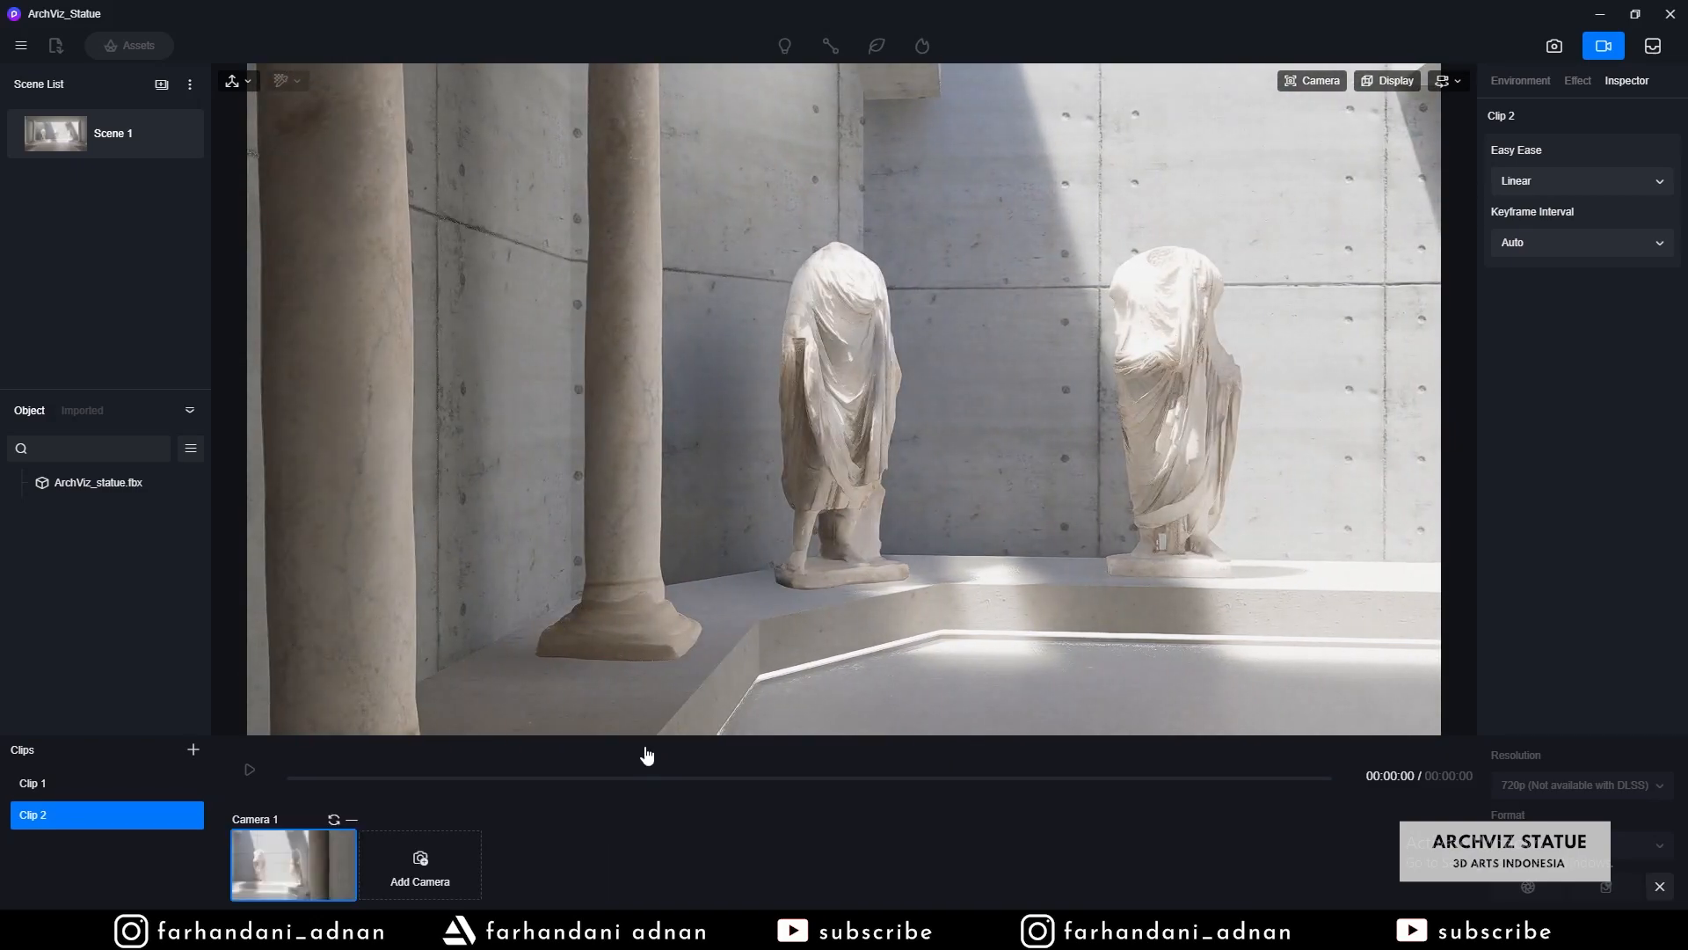
{"action": "left_click", "coordinate": [420, 866]}
{"action": "key", "text": "d"}
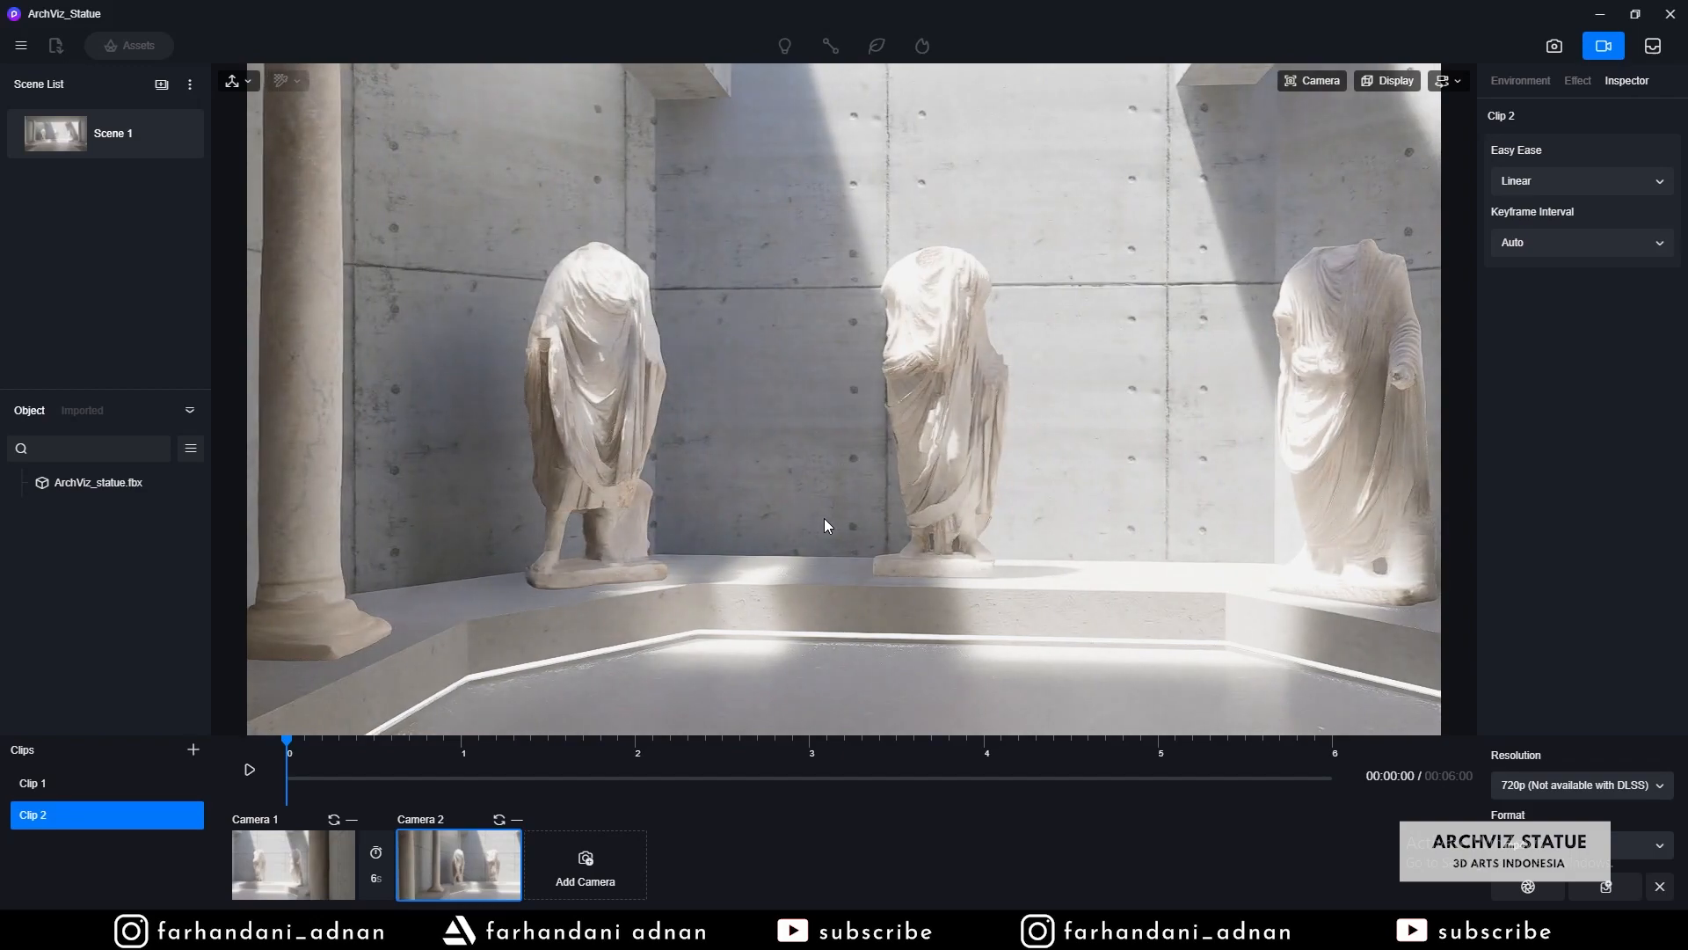
- Select Clip 1 and centre the viewport on the three statues
{"action": "left_click", "coordinate": [86, 781]}
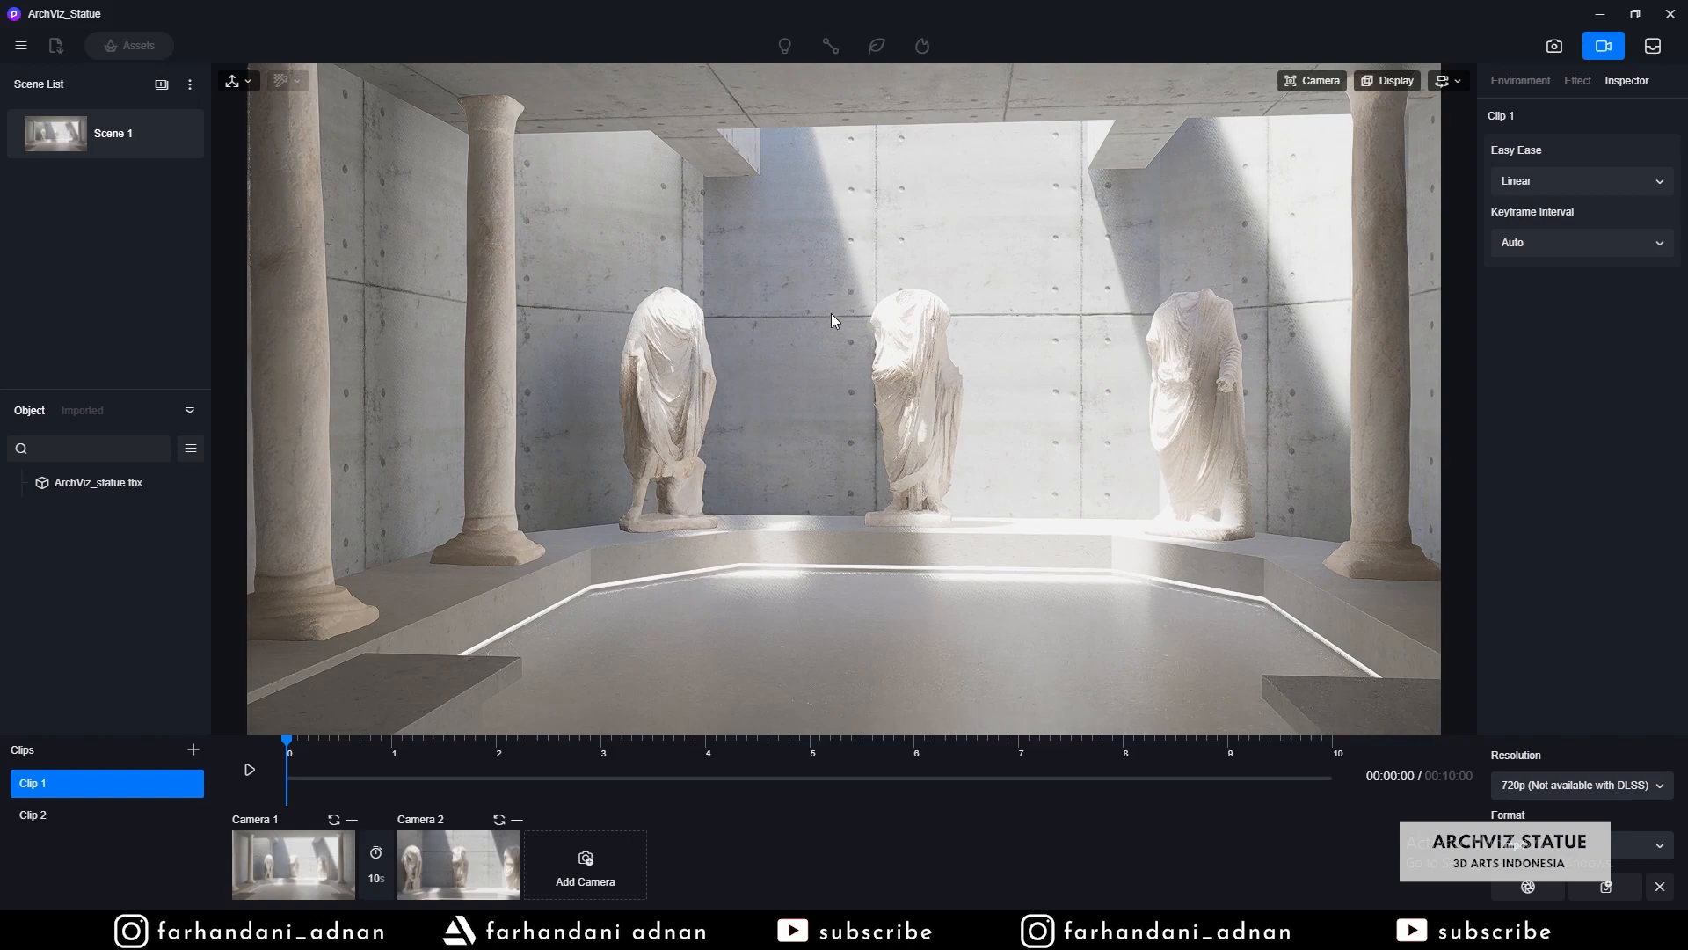
{"action": "right_click_drag", "start_coordinate": [815, 346], "coordinate": [959, 384]}
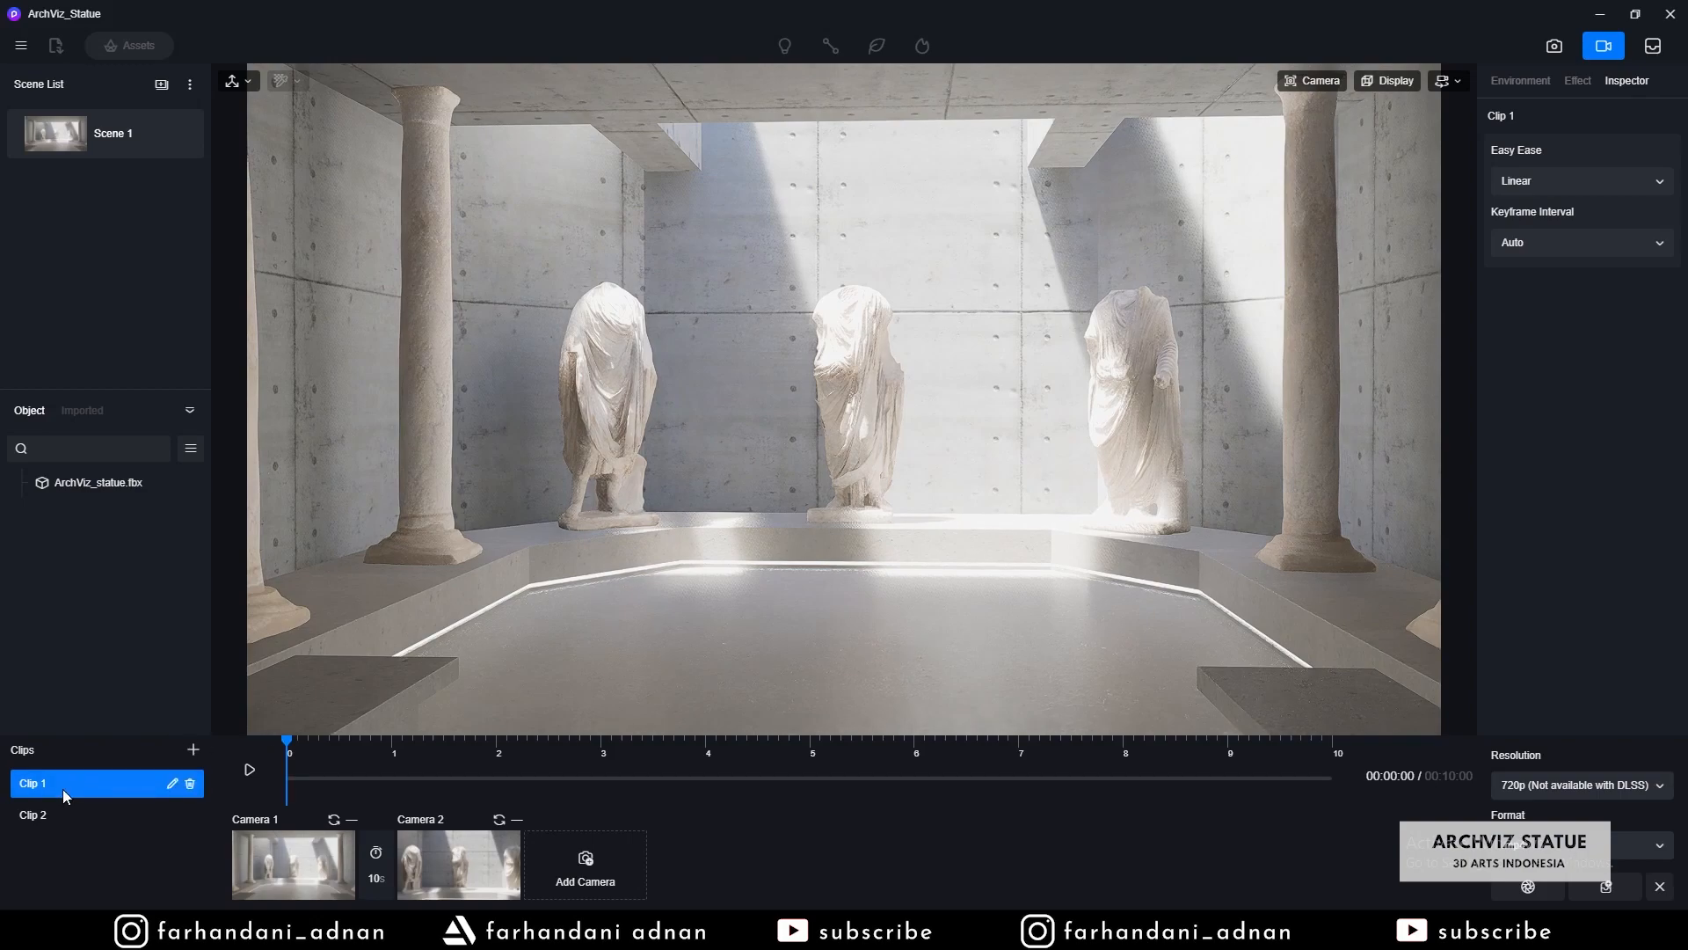
{"action": "left_click", "coordinate": [1528, 887]}
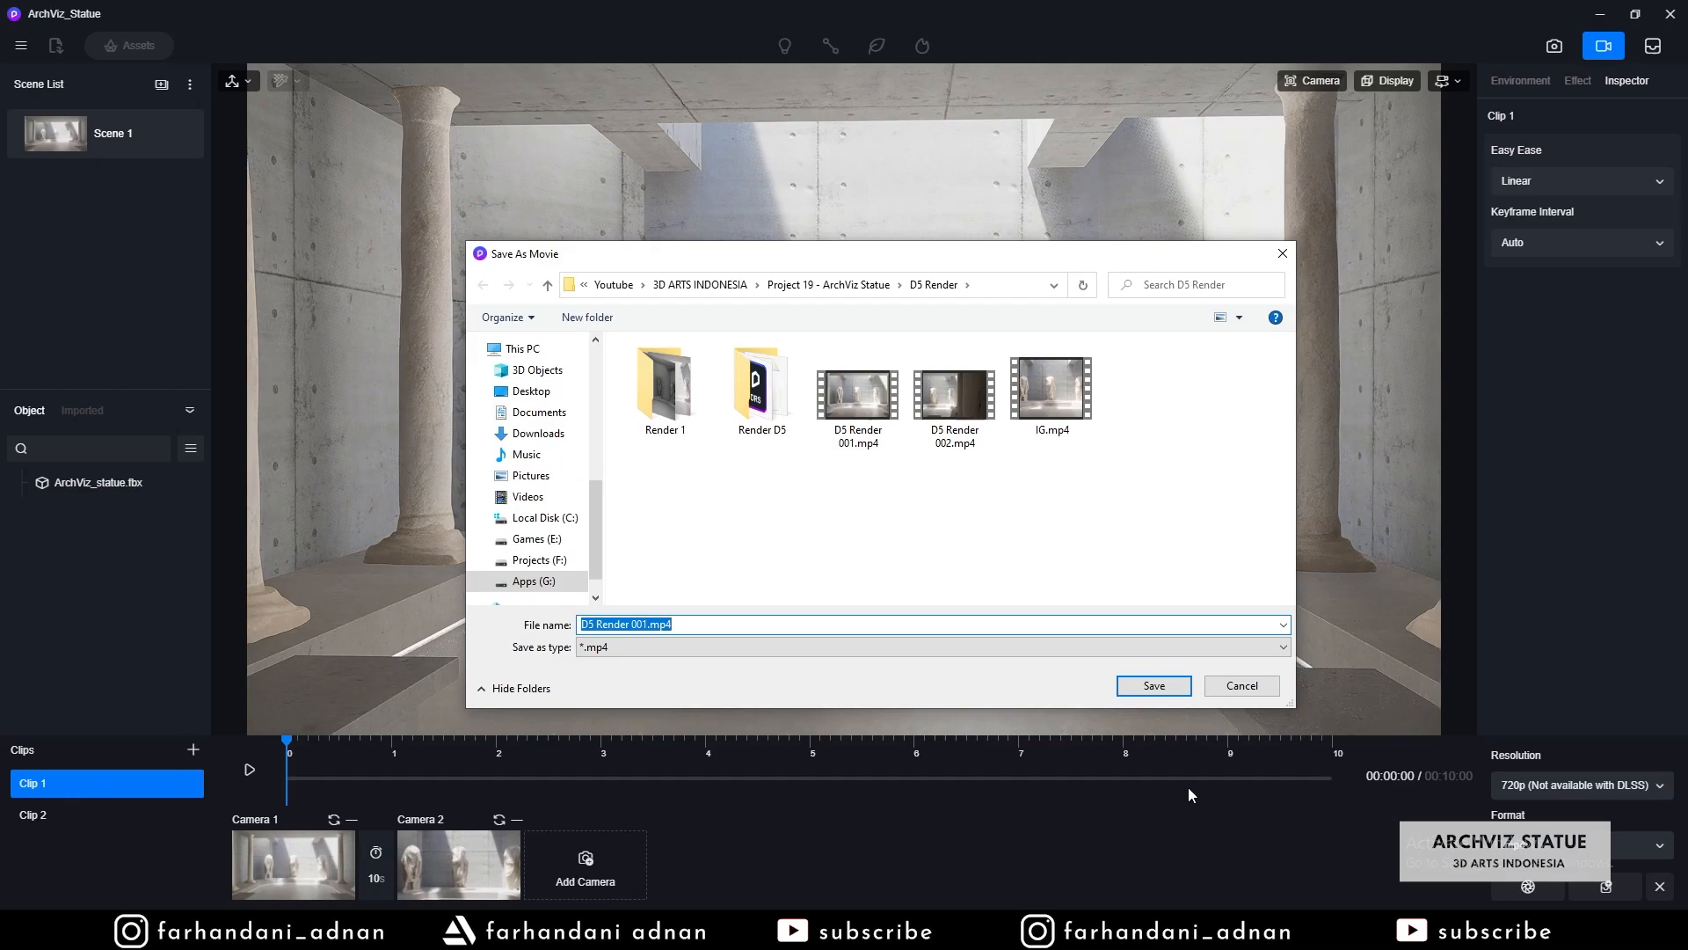
{"action": "left_click", "coordinate": [1258, 684]}
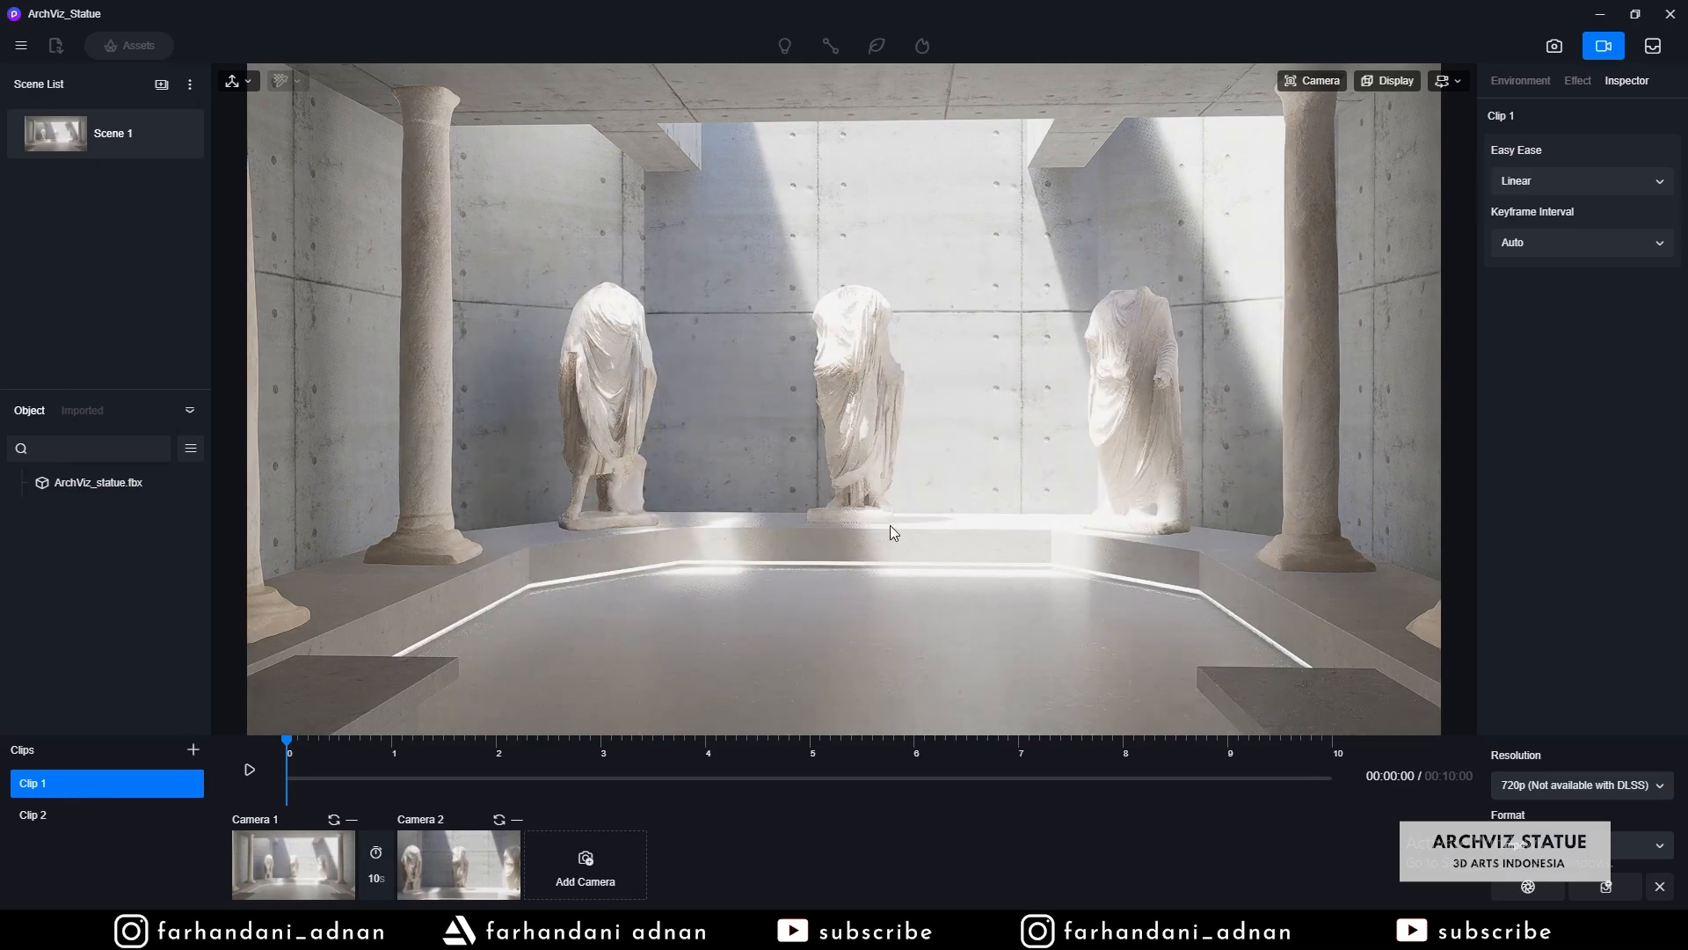
{"action": "left_click", "coordinate": [76, 817]}
{"action": "left_click", "coordinate": [83, 782]}
{"action": "left_click", "coordinate": [63, 816]}
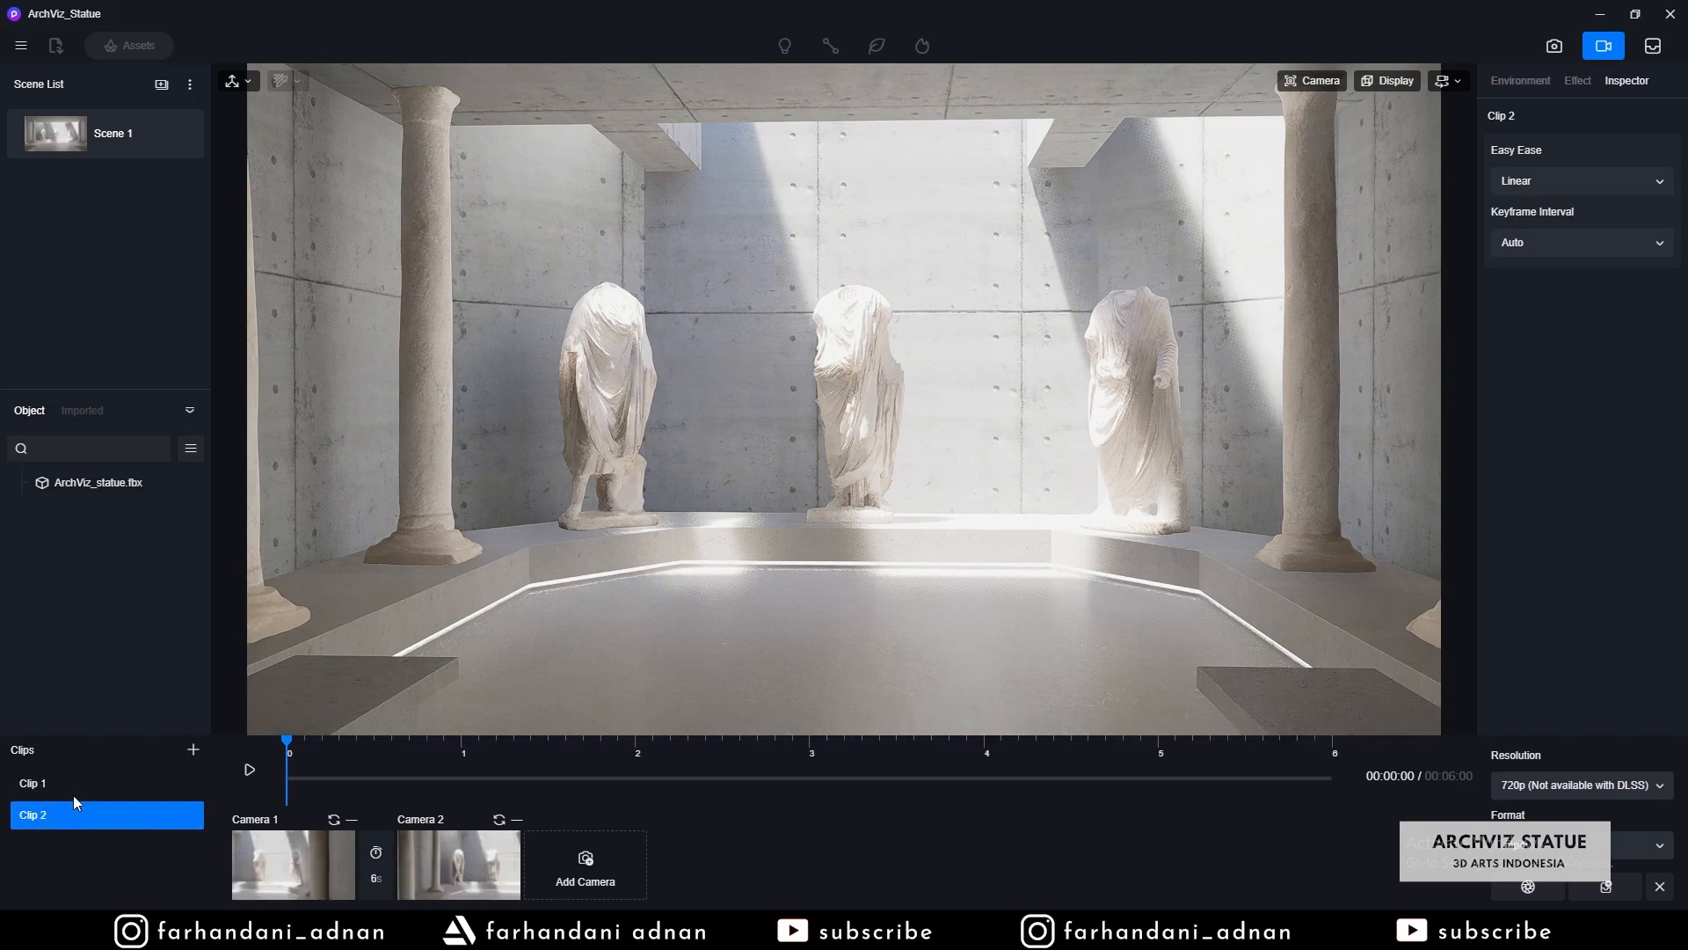
{"action": "left_click", "coordinate": [93, 791]}
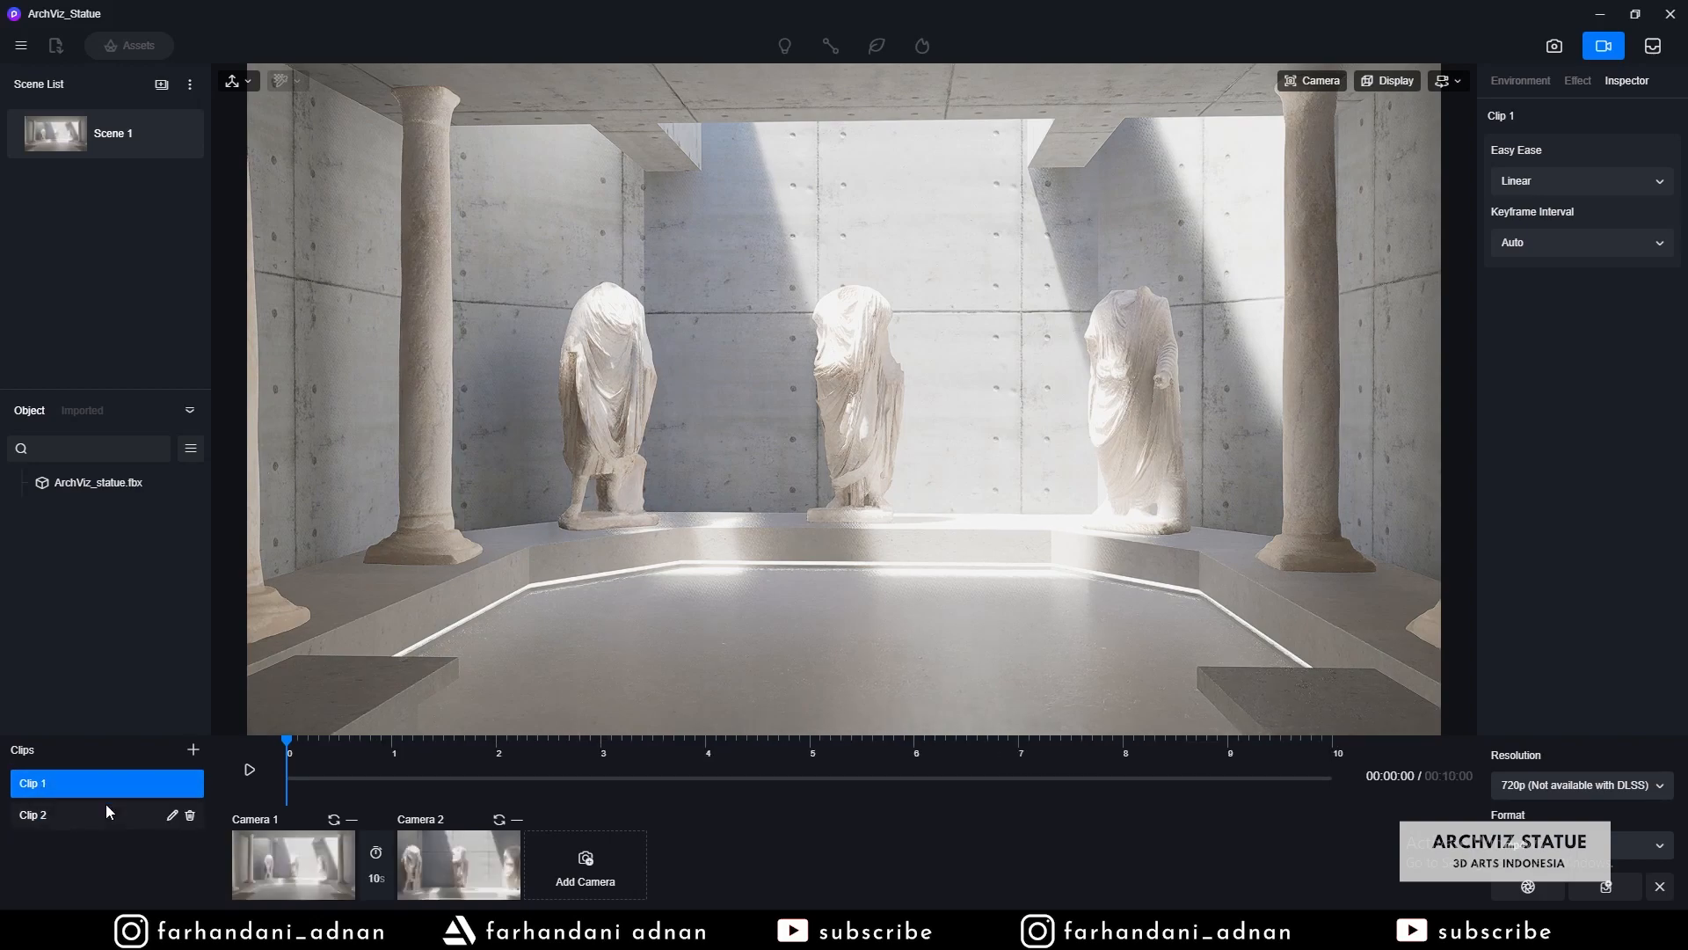
{"action": "left_click", "coordinate": [107, 804]}
{"action": "left_click", "coordinate": [113, 778]}
- Examine the resolution, format, easing and keyframe interval options available for Clip 1
{"action": "left_click", "coordinate": [1534, 791]}
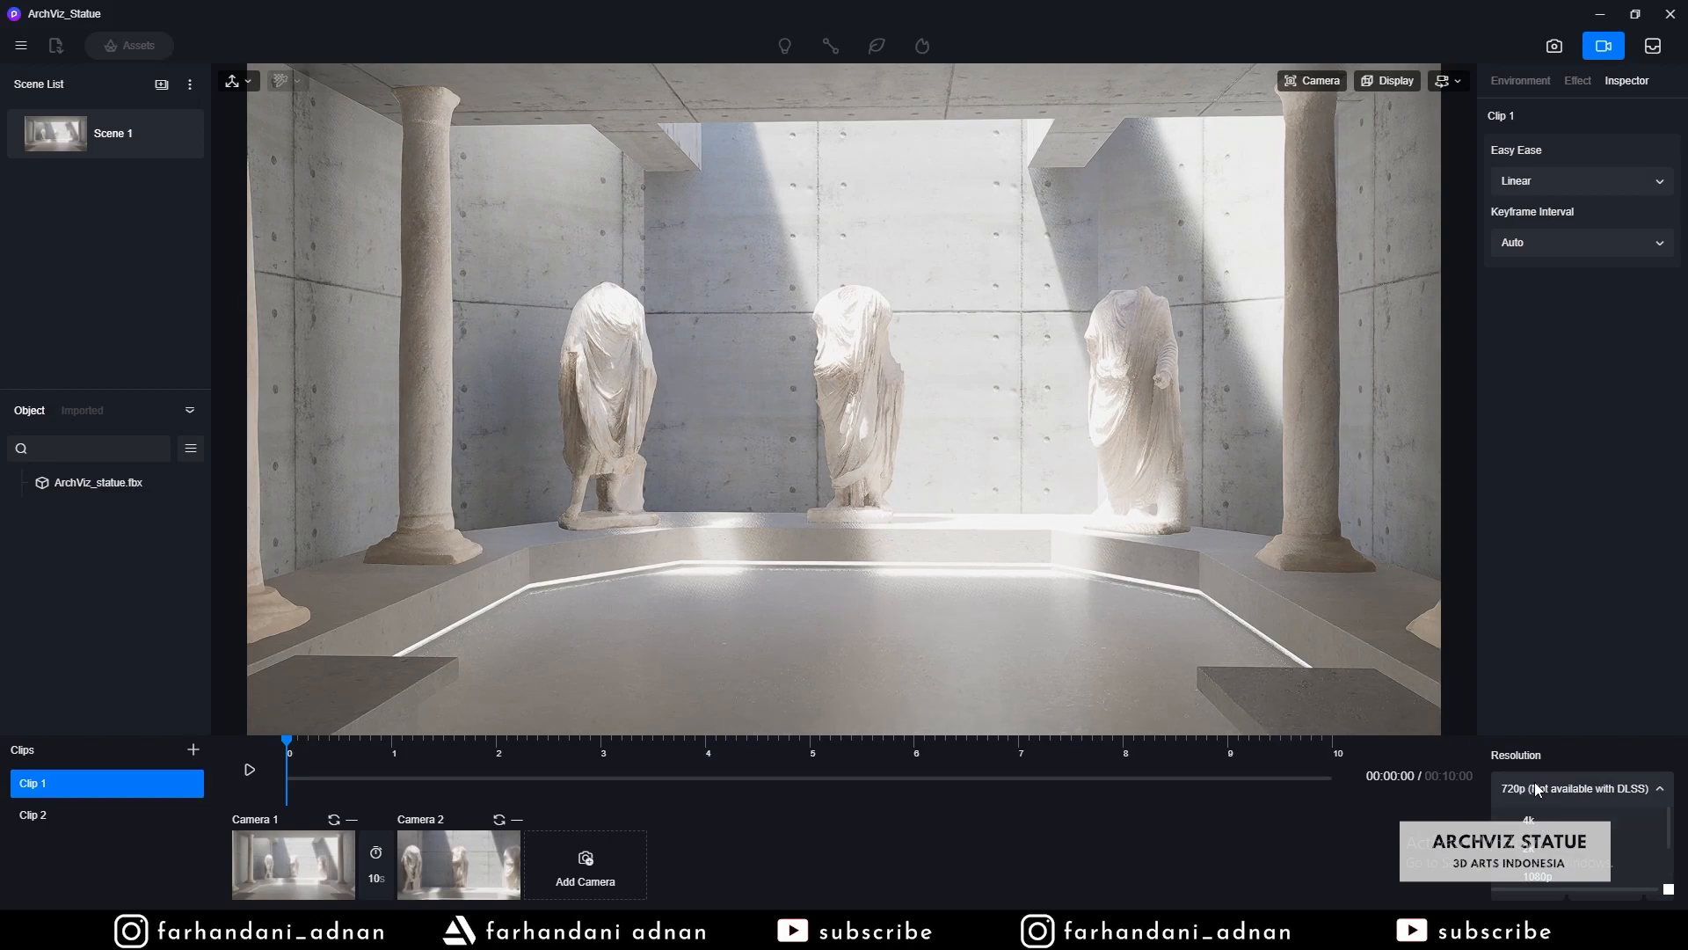
{"action": "left_click", "coordinate": [1536, 789]}
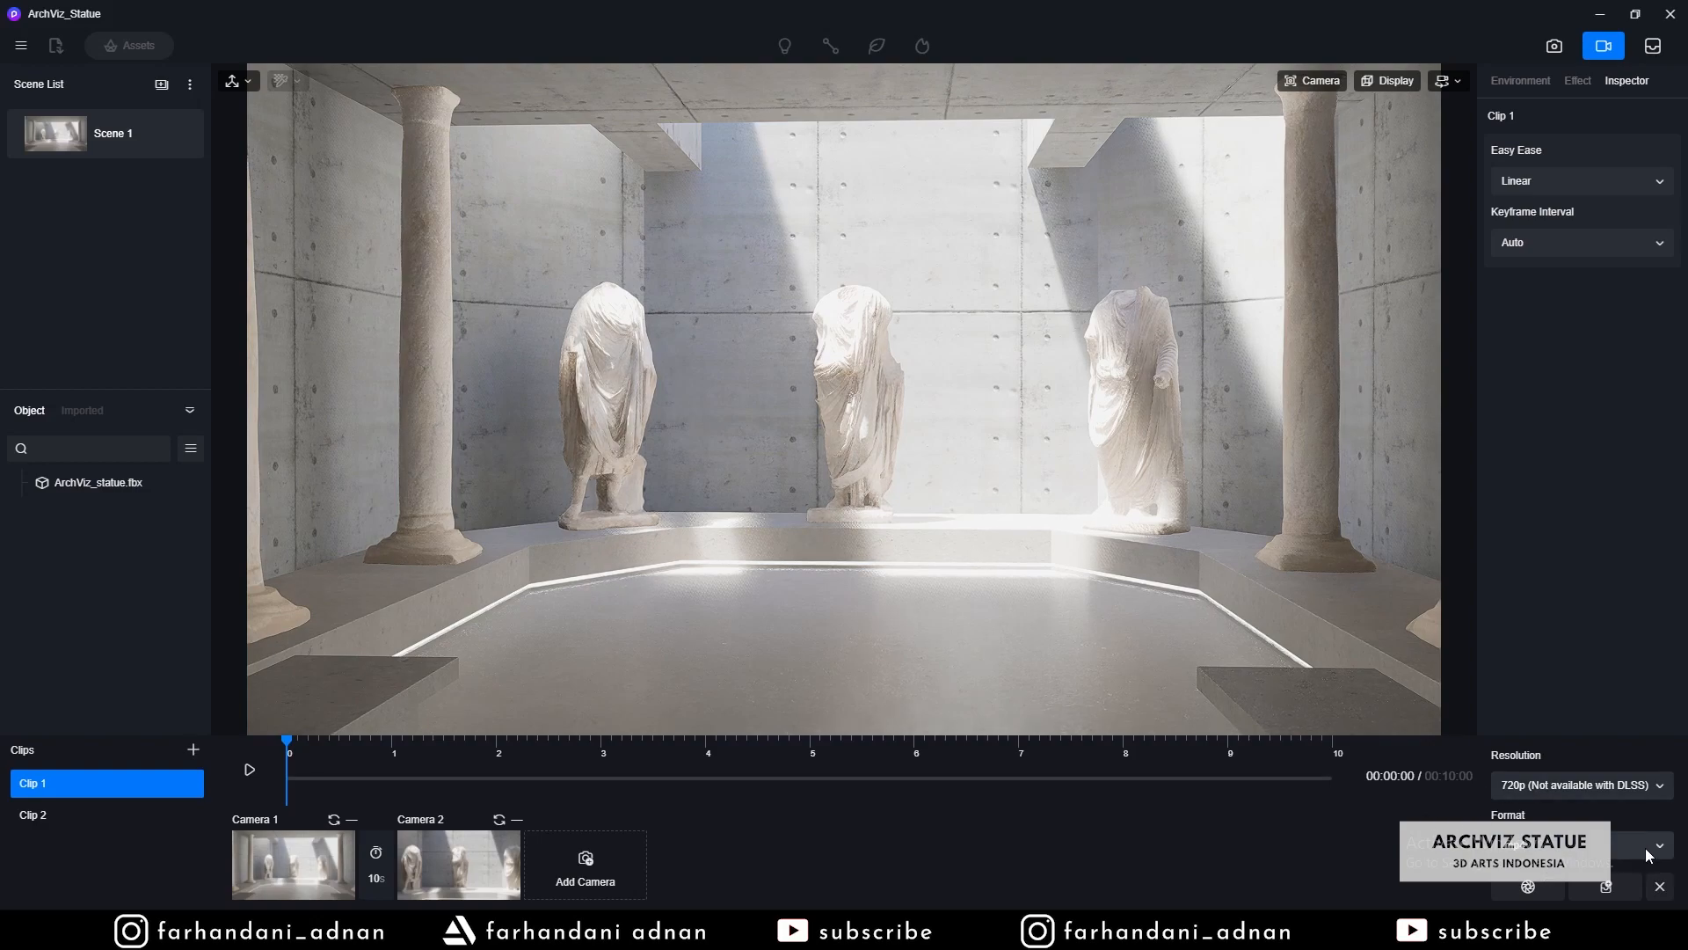
{"action": "left_click", "coordinate": [1616, 838]}
{"action": "left_click", "coordinate": [1657, 850]}
{"action": "left_click", "coordinate": [1521, 183]}
{"action": "left_click", "coordinate": [1532, 182]}
{"action": "left_click", "coordinate": [1533, 236]}
{"action": "left_click", "coordinate": [1533, 239]}
- Render Clip 1 at 1080p to an MP4 file named Render Video 1 in the D5 Render folder
{"action": "left_click", "coordinate": [1548, 786]}
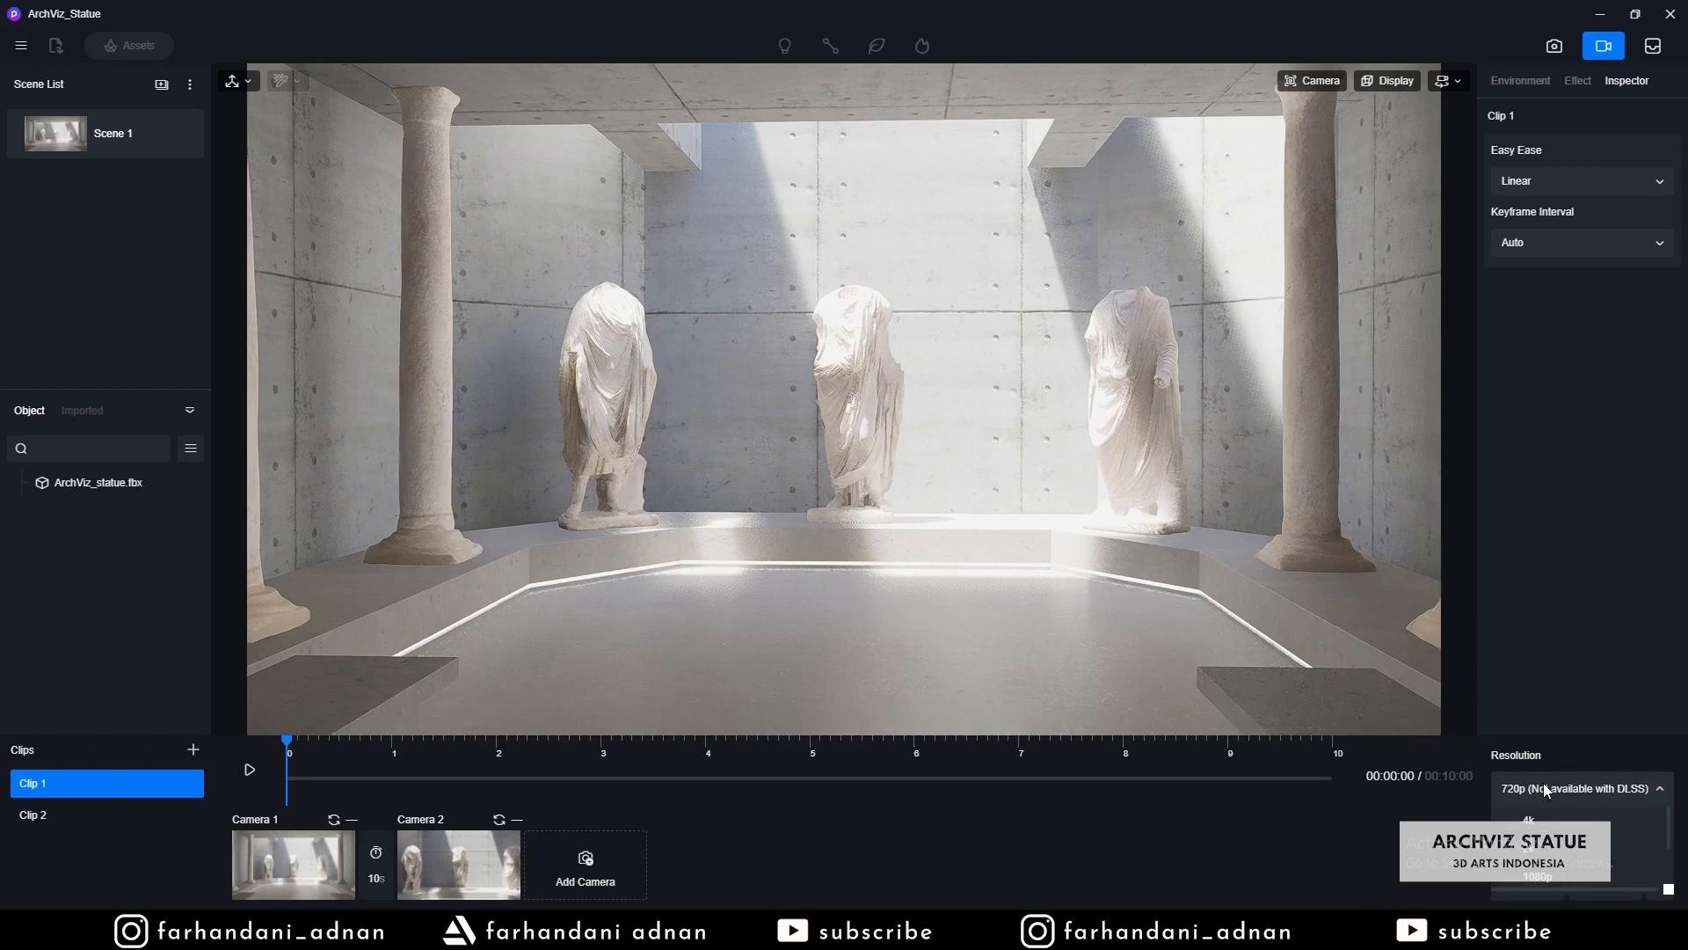
{"action": "left_click", "coordinate": [1540, 874]}
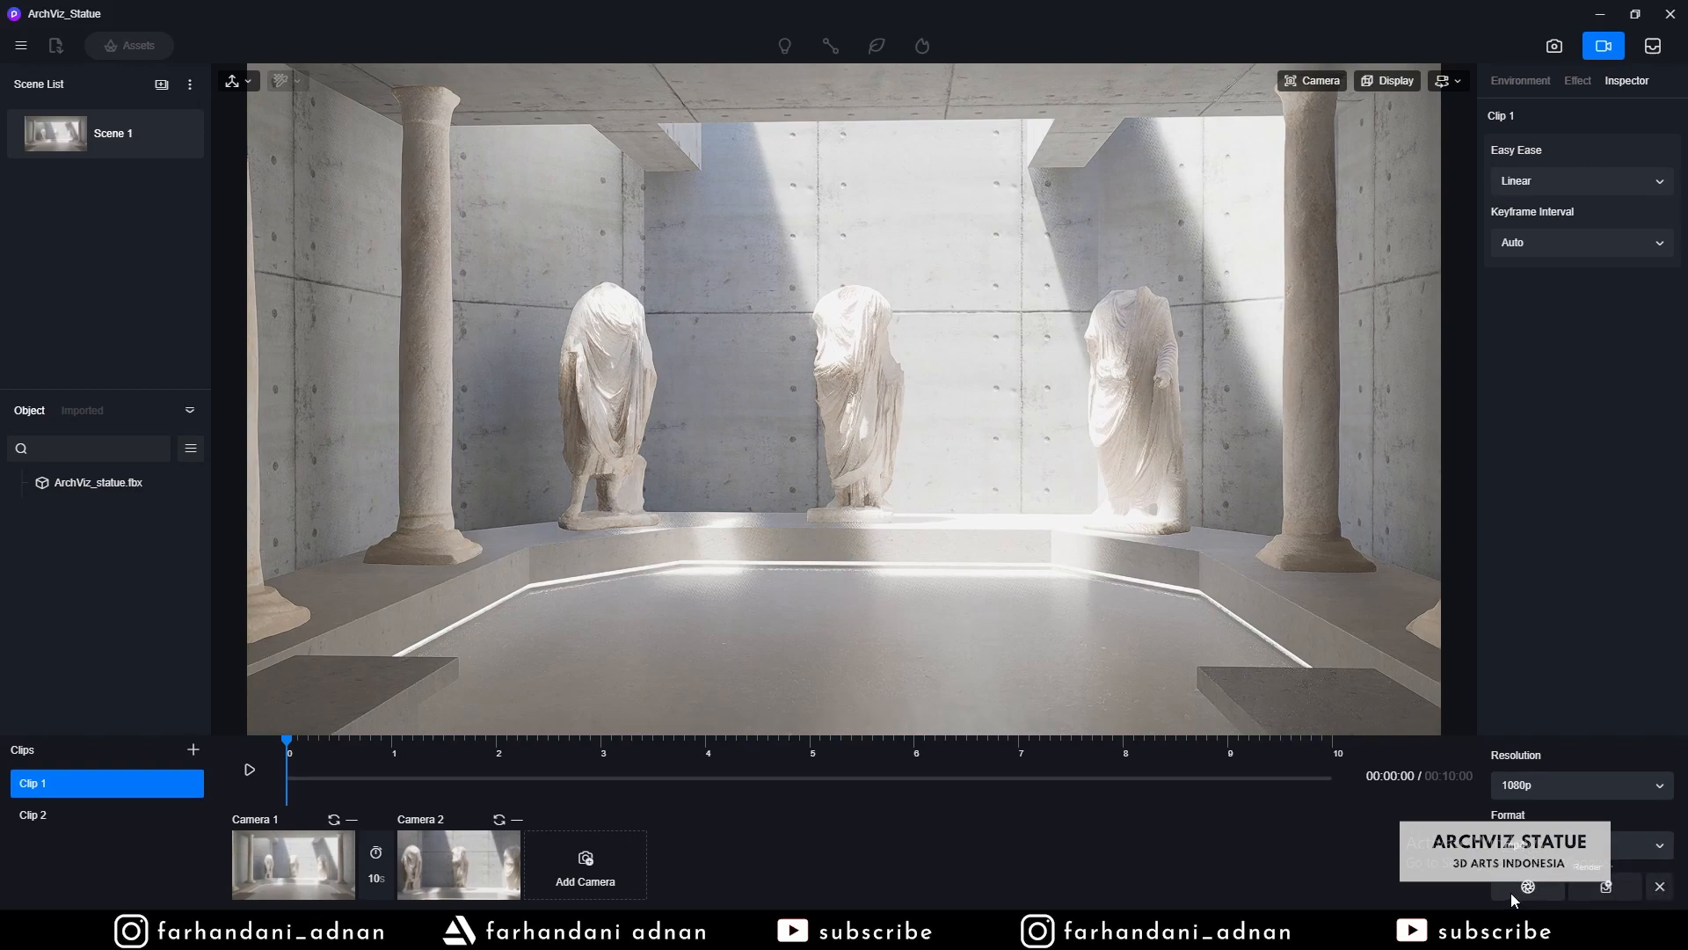
{"action": "left_click", "coordinate": [1511, 894]}
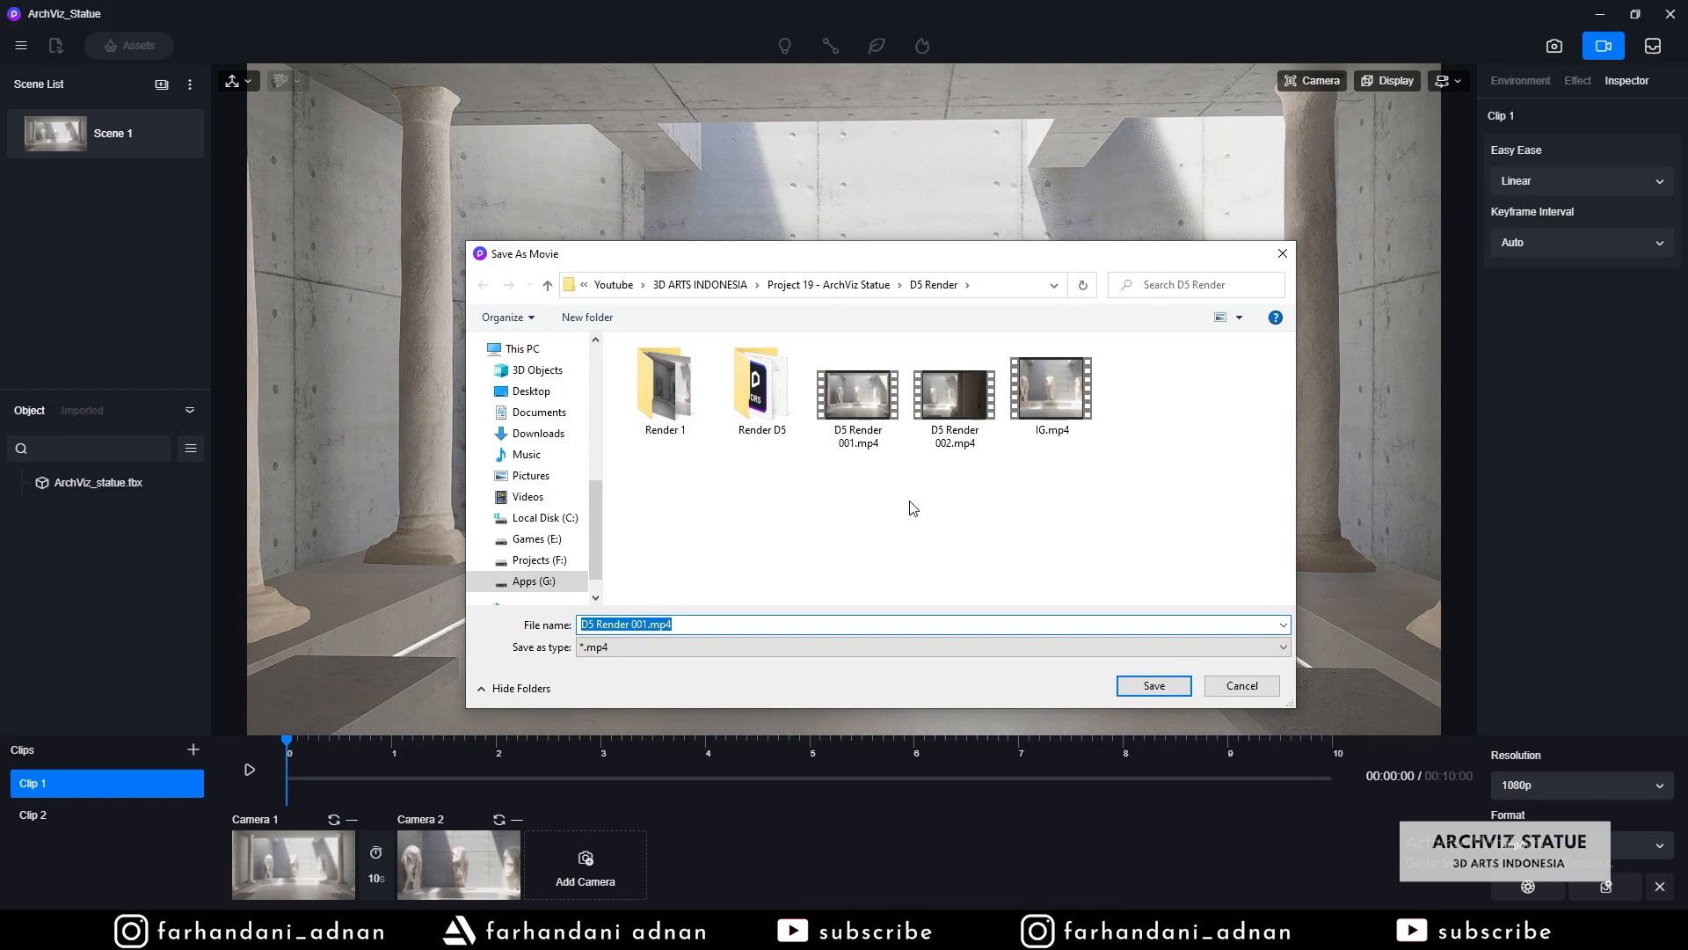
{"action": "type", "text": "Reem"}
{"action": "key", "text": "BackSpace"}
{"action": "key", "text": "BackSpace"}
{"action": "type", "text": "nder Video 1"}
{"action": "left_click", "coordinate": [1155, 686]}
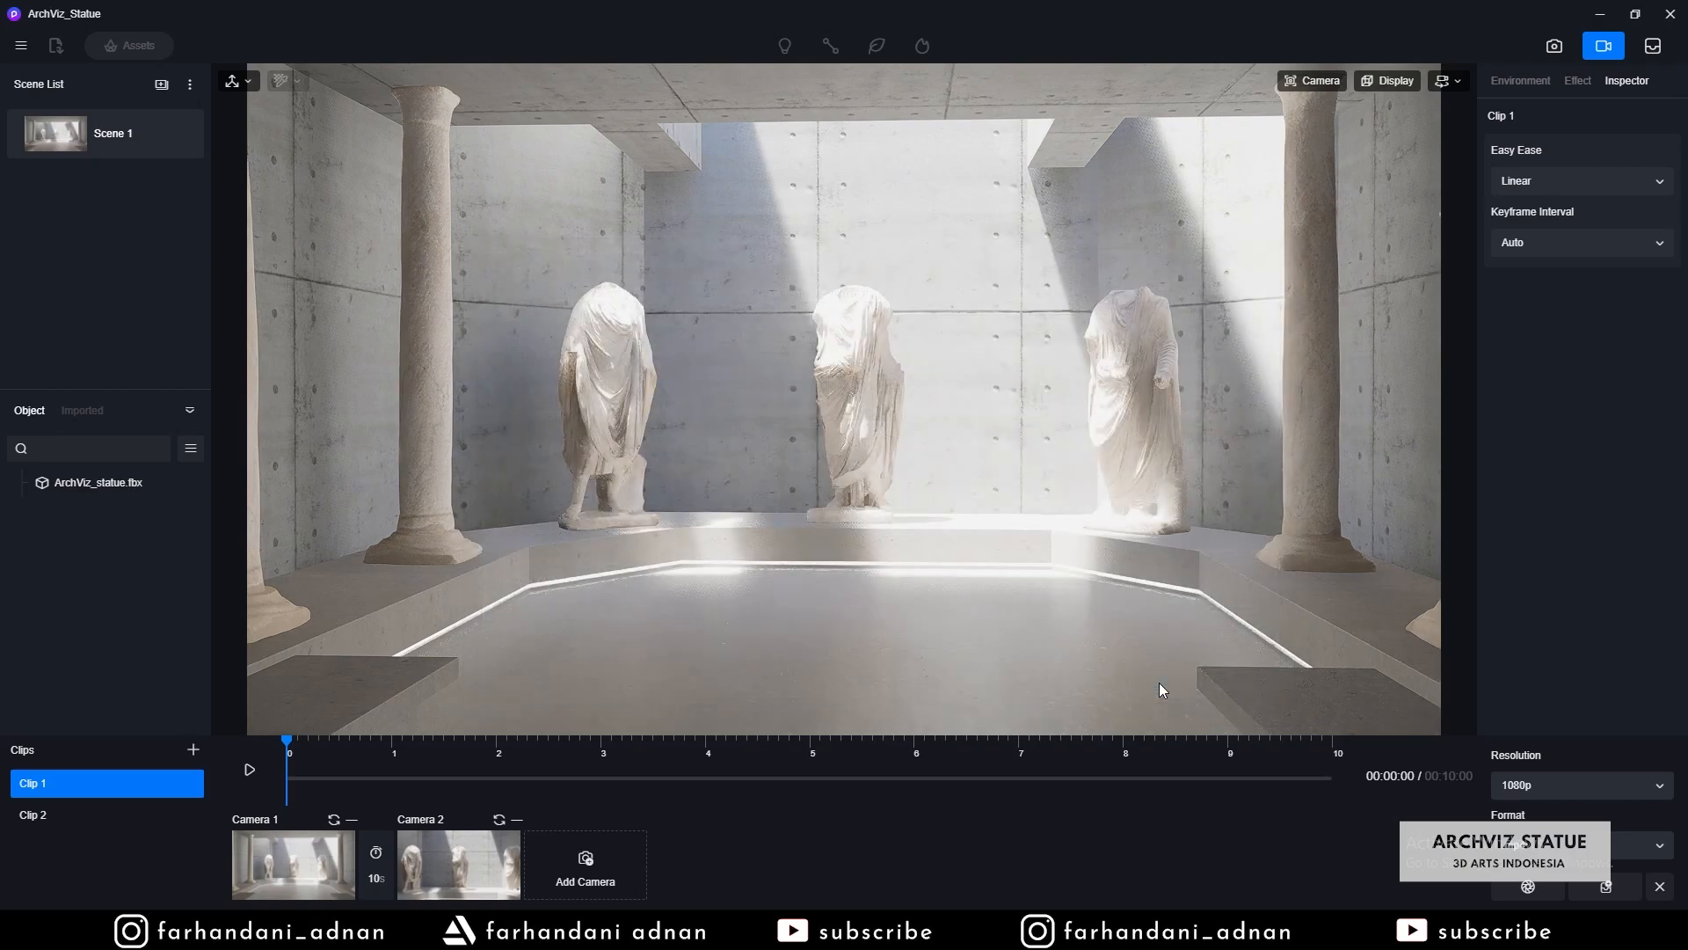